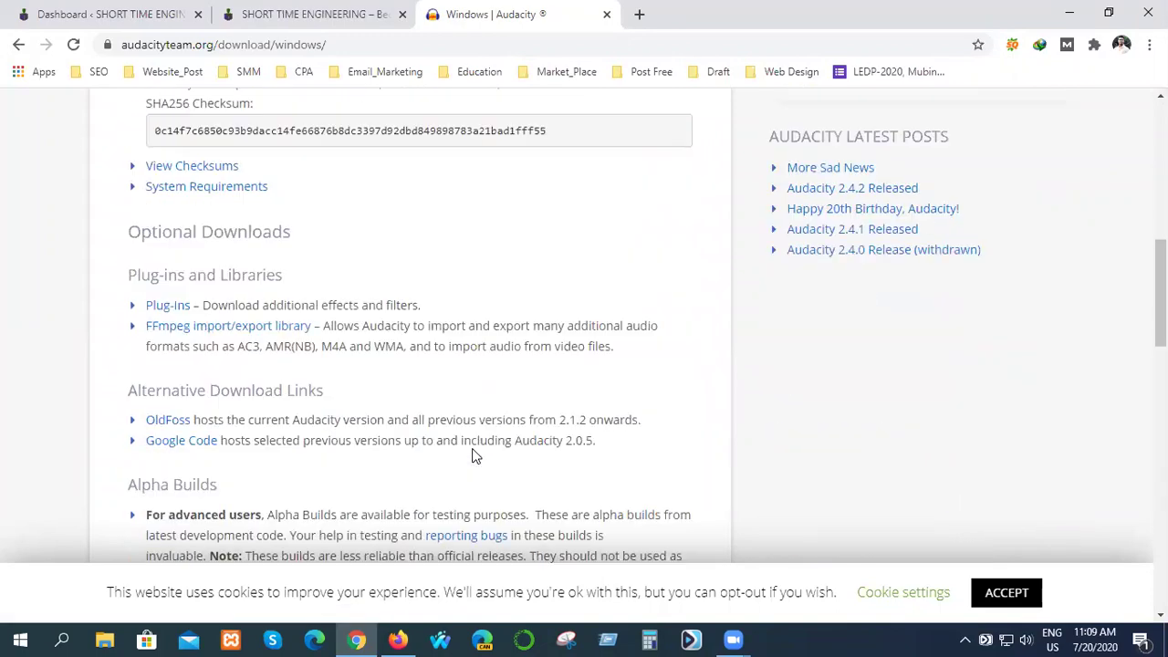
Examine the Audacity Windows download page, including the optional downloads, system requirements and notes on older Windows versions.
scroll(474, 454, "down", 6)
scroll(473, 455, "up", 5)
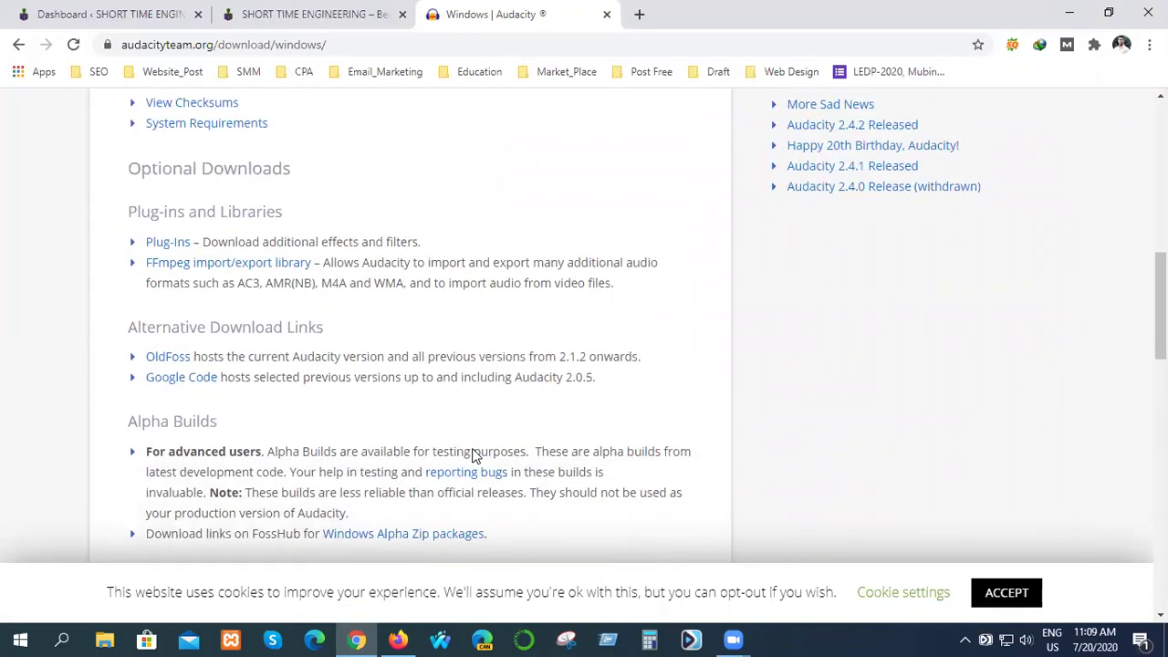
scroll(473, 454, "down", 4)
scroll(474, 454, "down", 1)
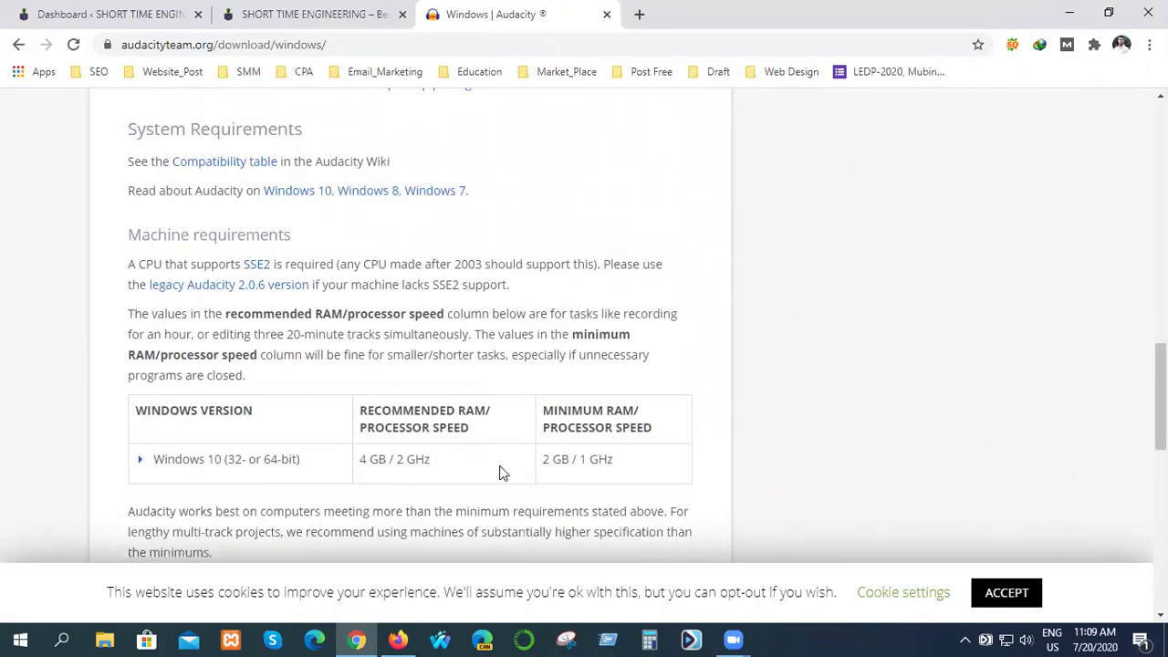
scroll(416, 459, "down", 8)
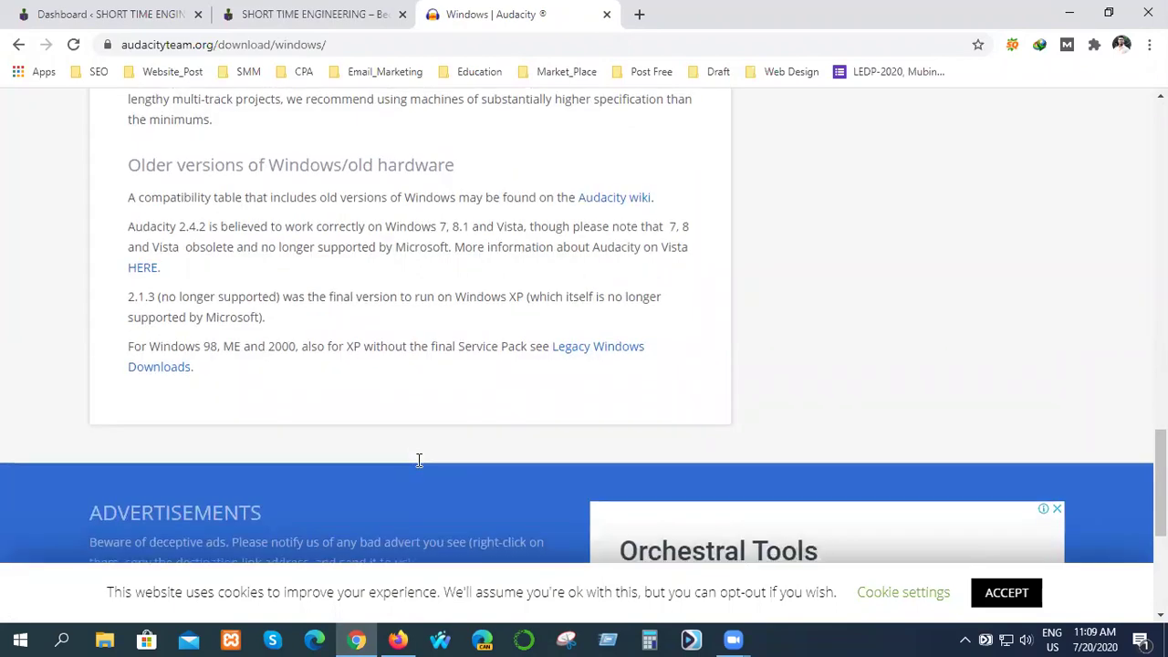
scroll(420, 459, "up", 4)
scroll(415, 468, "up", 6)
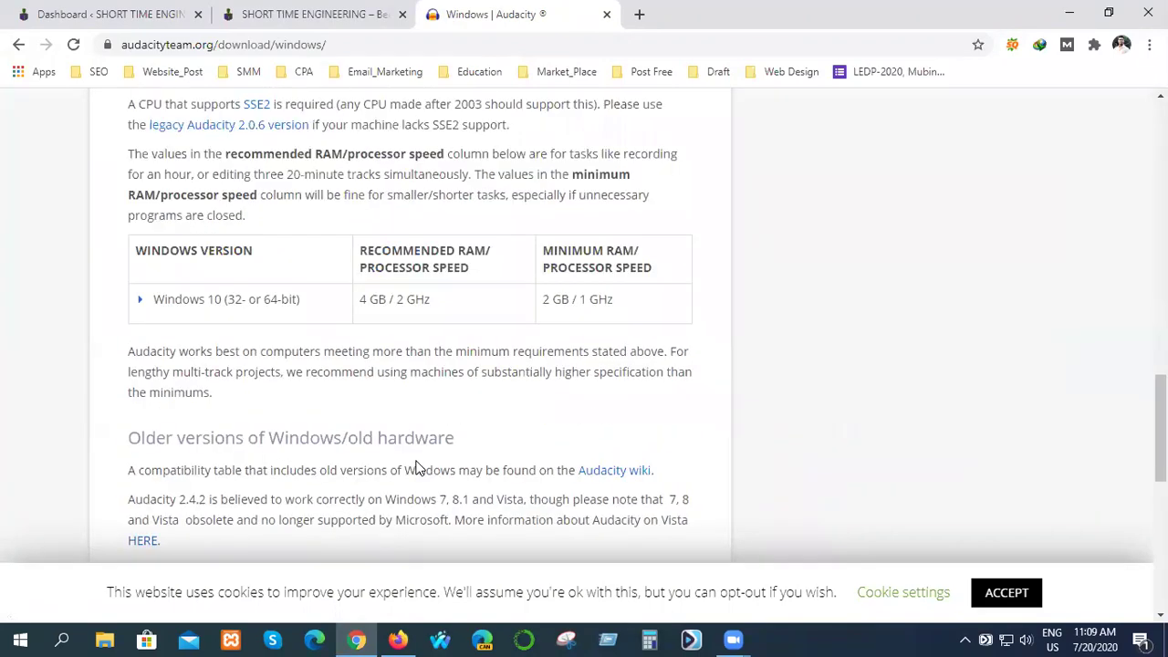
scroll(415, 461, "up", 8)
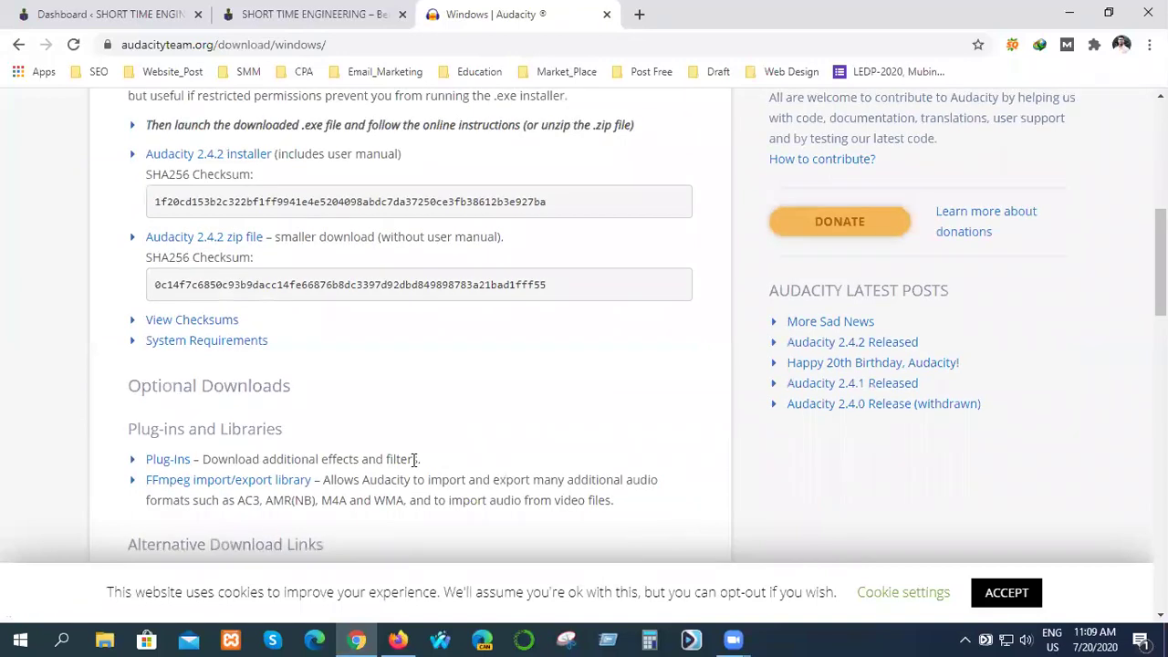
scroll(413, 461, "down", 1)
scroll(411, 461, "up", 1)
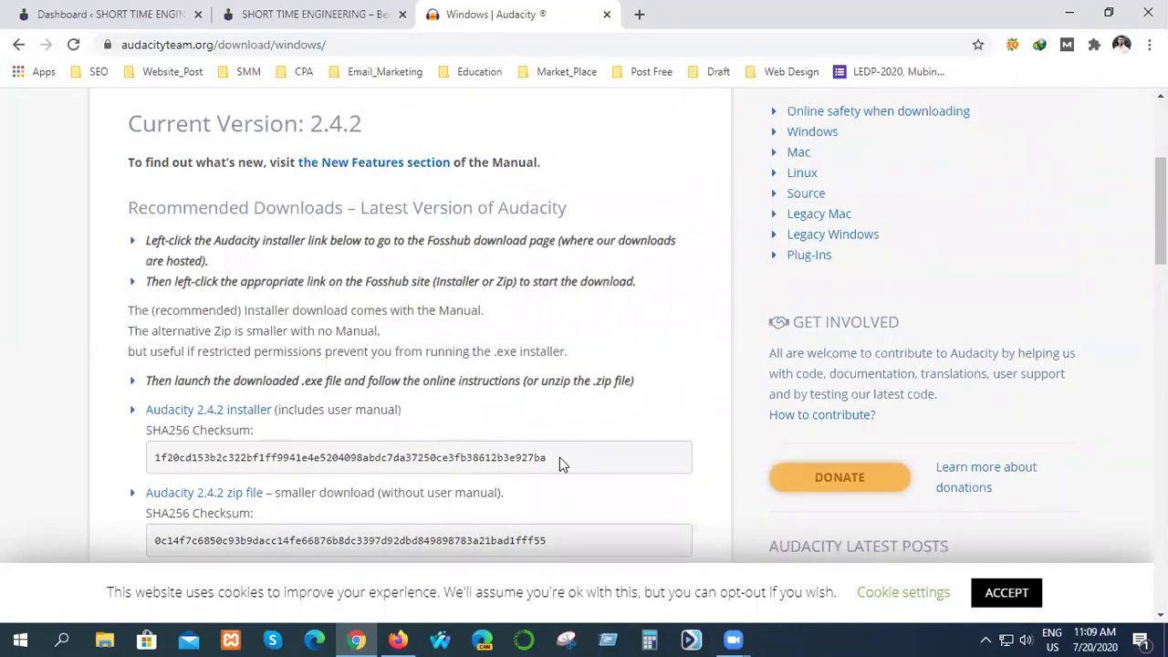
Search Google in a new tab for the Audacity 2.4.2 installer's SHA256 checksum, and close the results.
left_click_drag(560, 459, 130, 468)
key("ctrl+c")
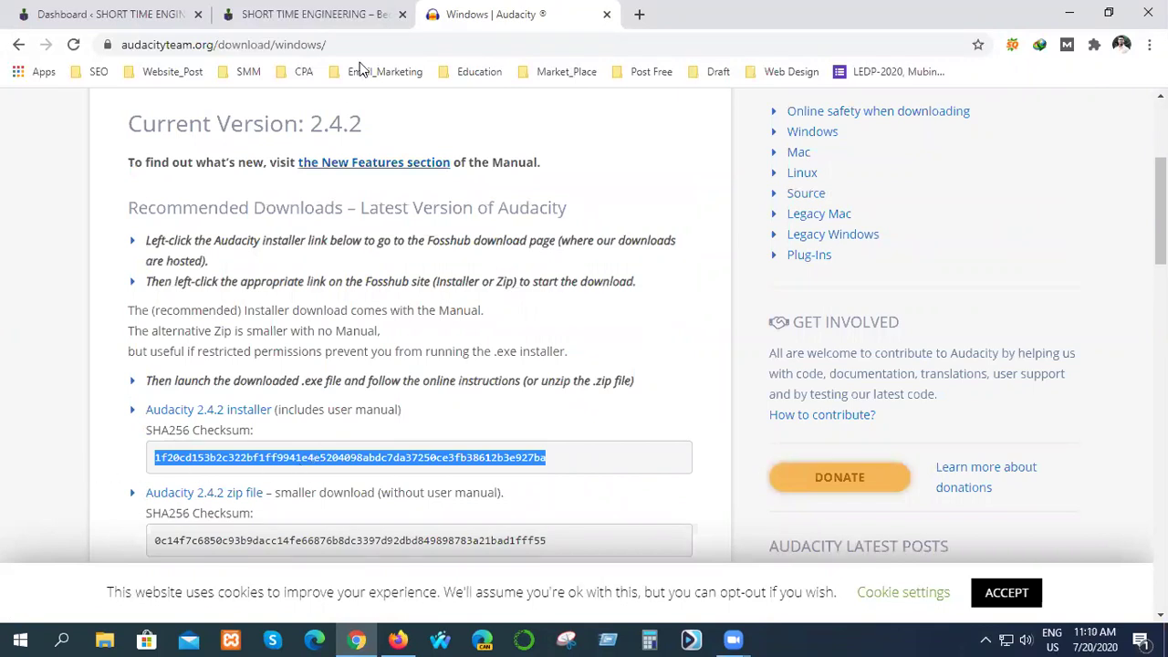
key("ctrl+t")
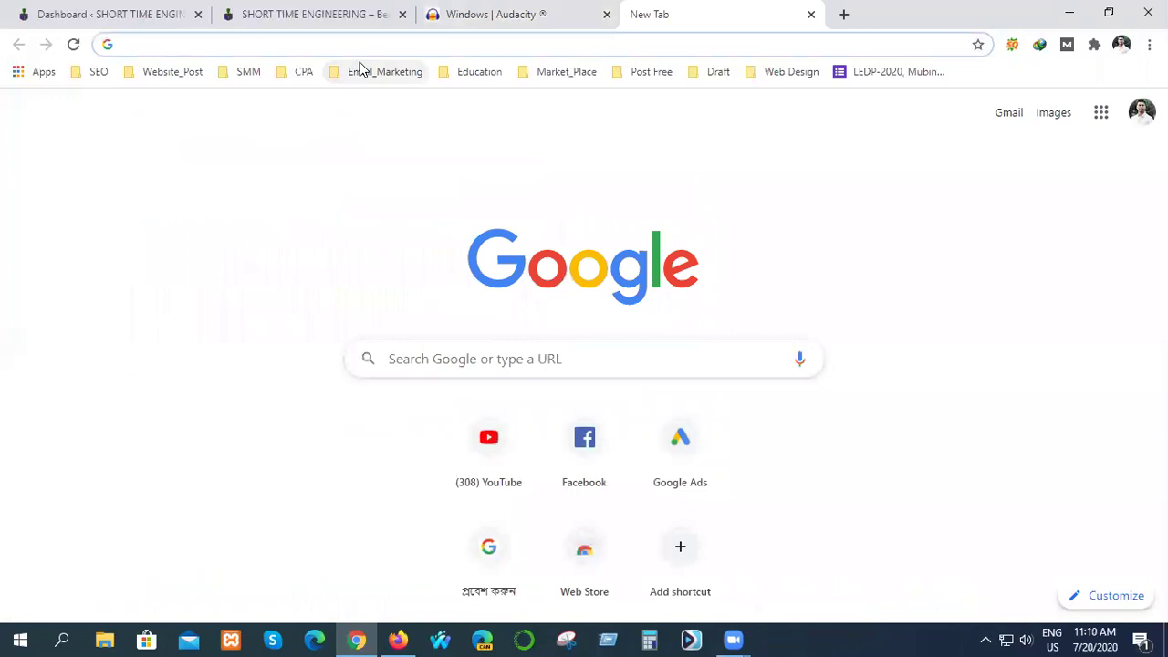
key("ctrl+v")
key("Return")
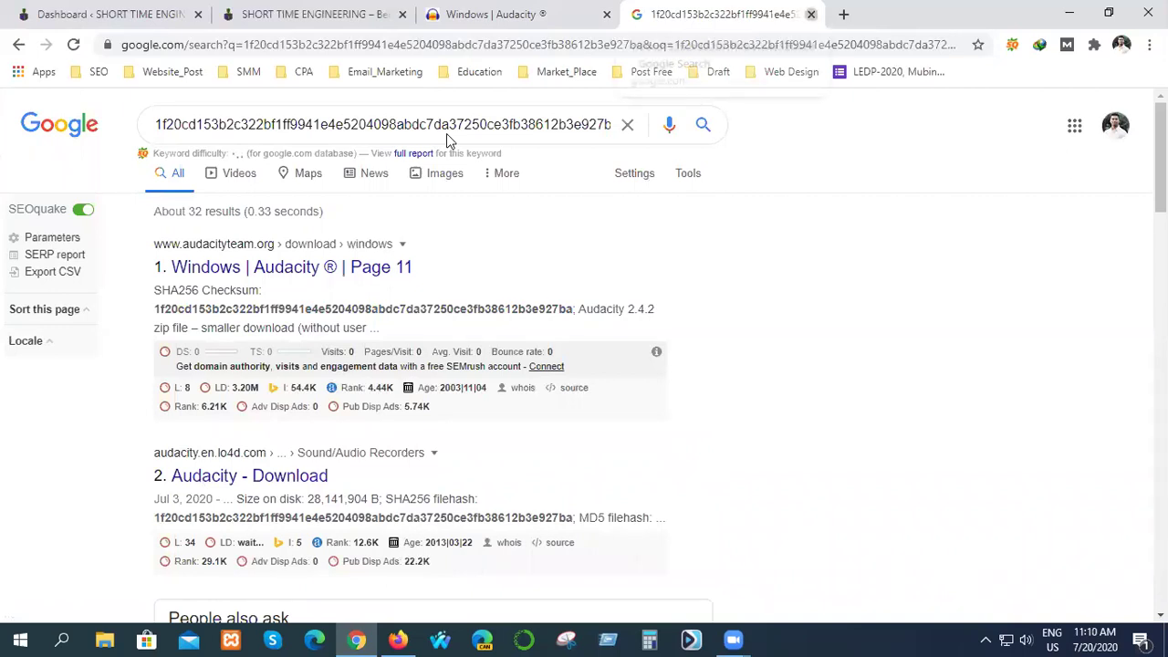
key("ctrl+w")
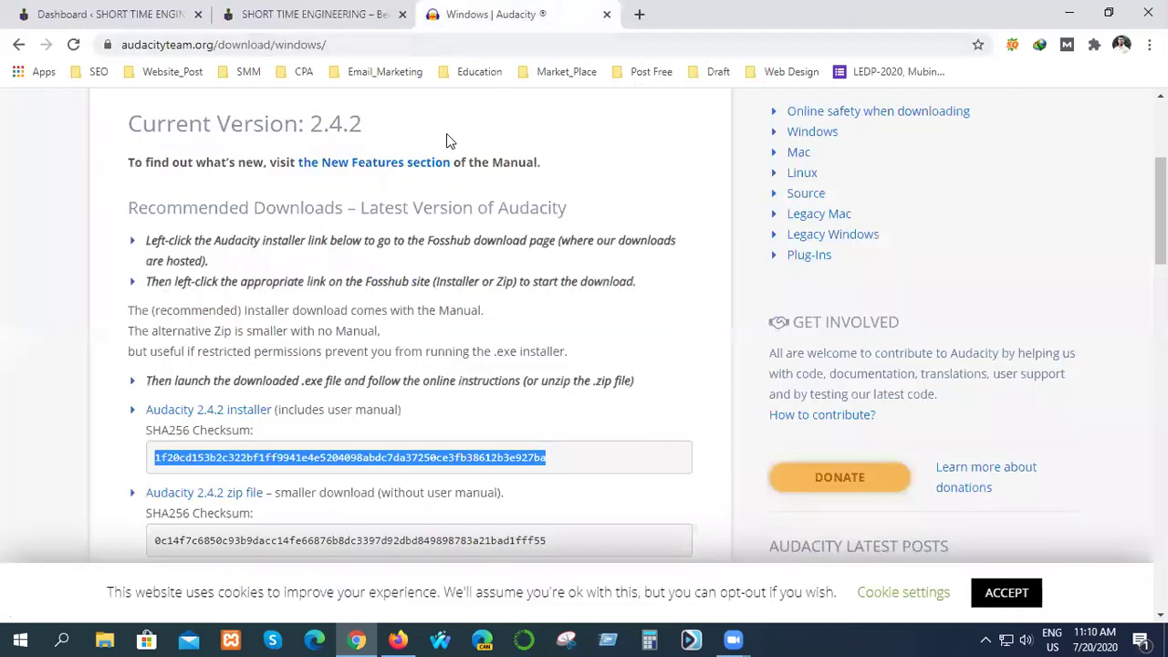
left_click(537, 345)
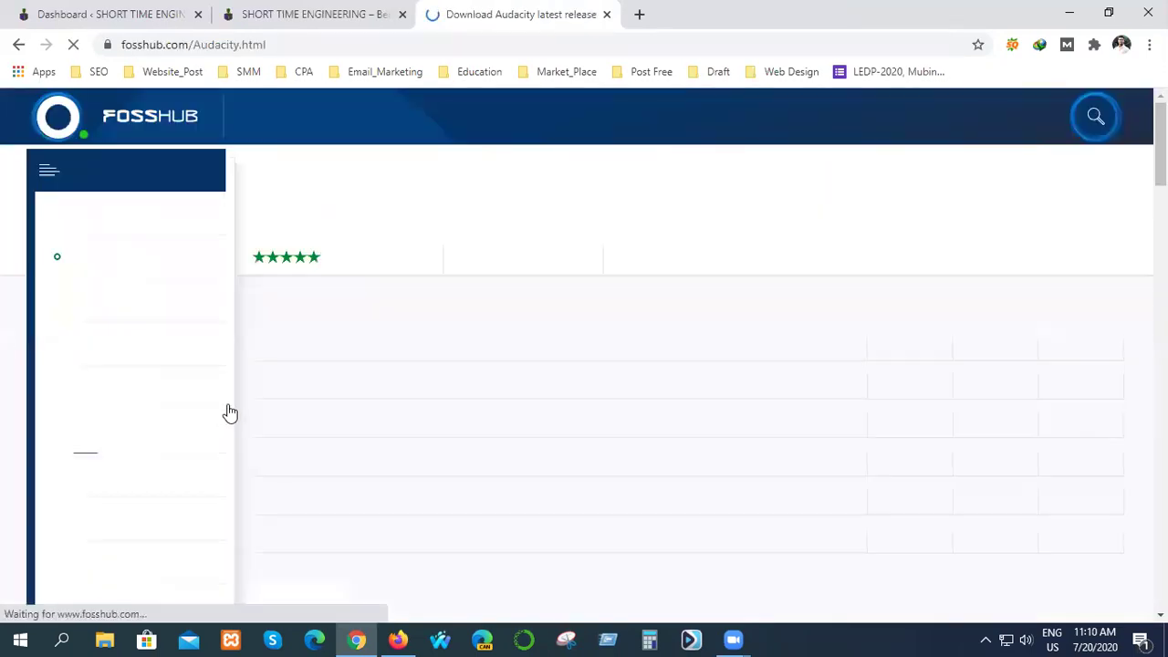
scroll(429, 435, "down", 2)
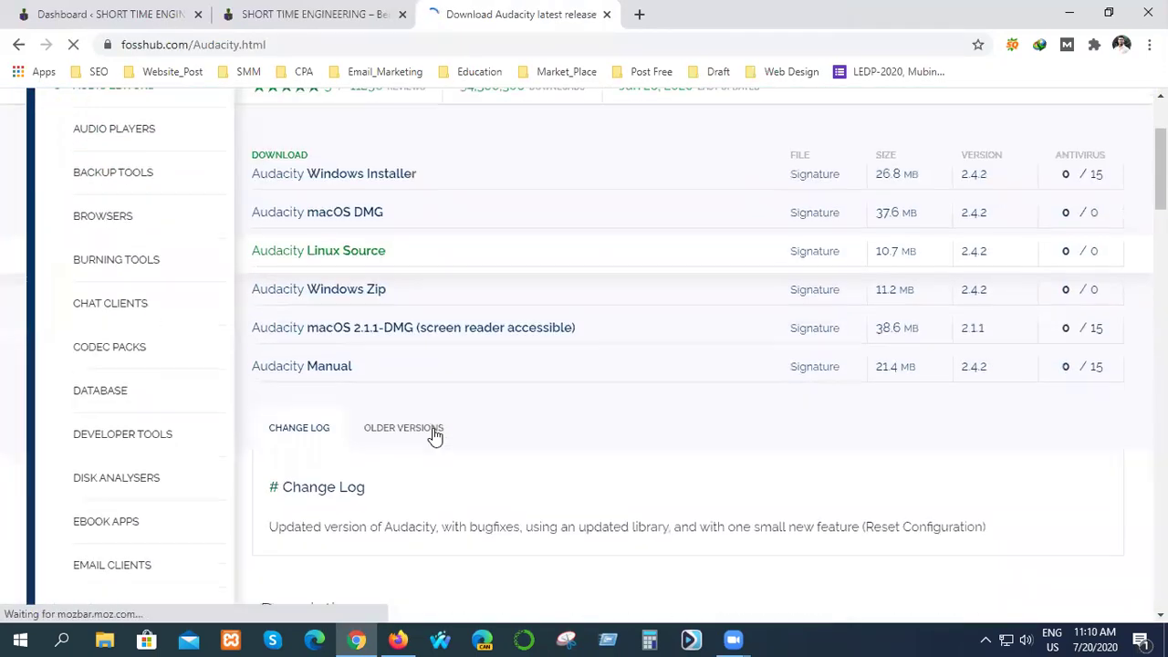
scroll(404, 450, "up", 2)
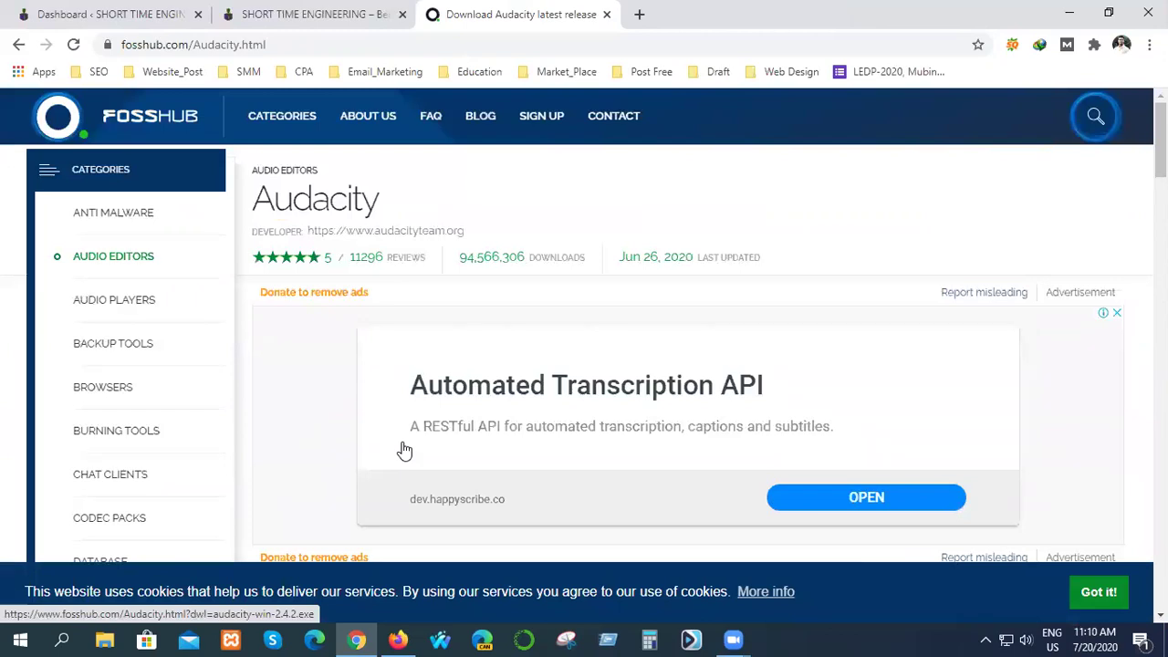
scroll(404, 450, "down", 4)
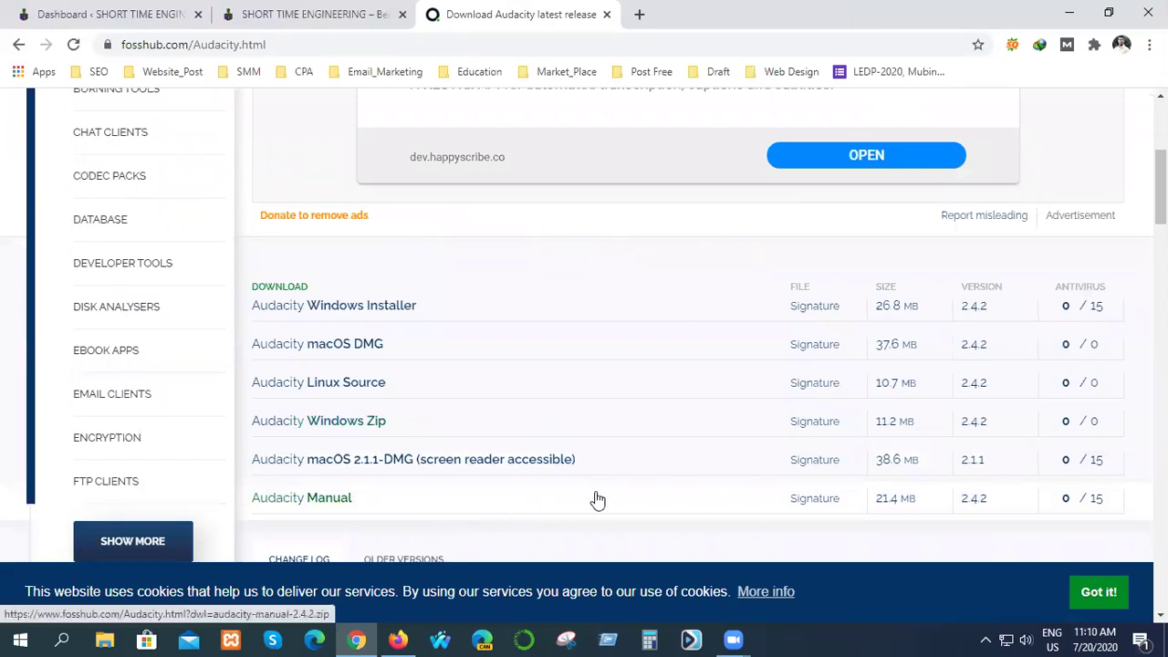
scroll(514, 516, "down", 4)
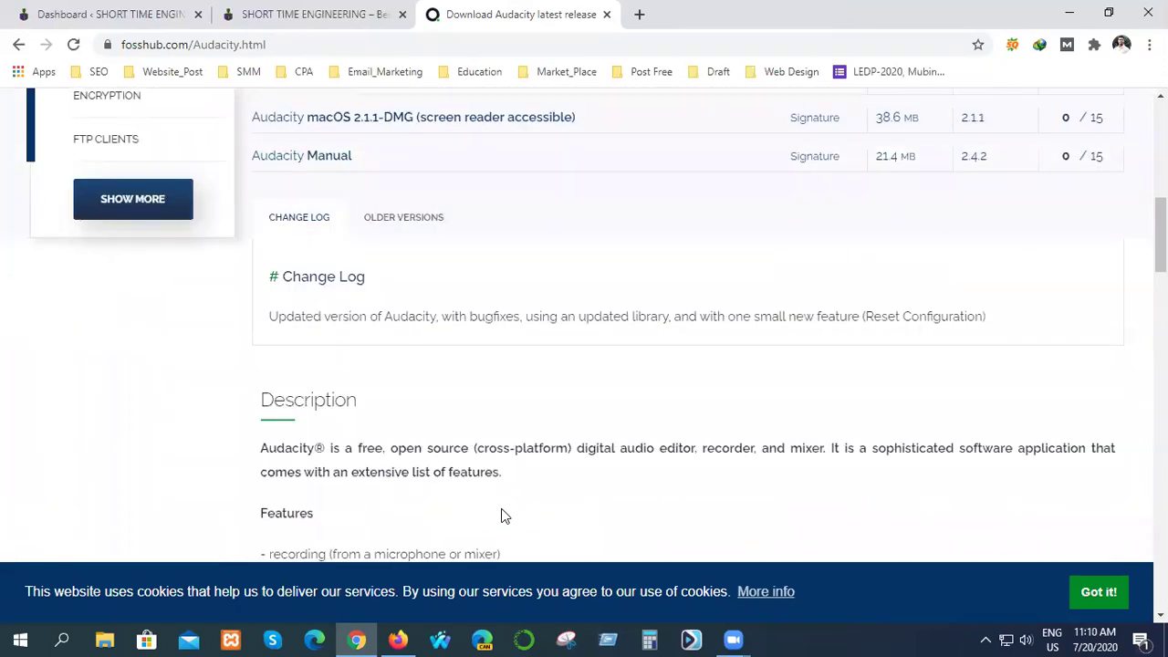
scroll(507, 514, "up", 4)
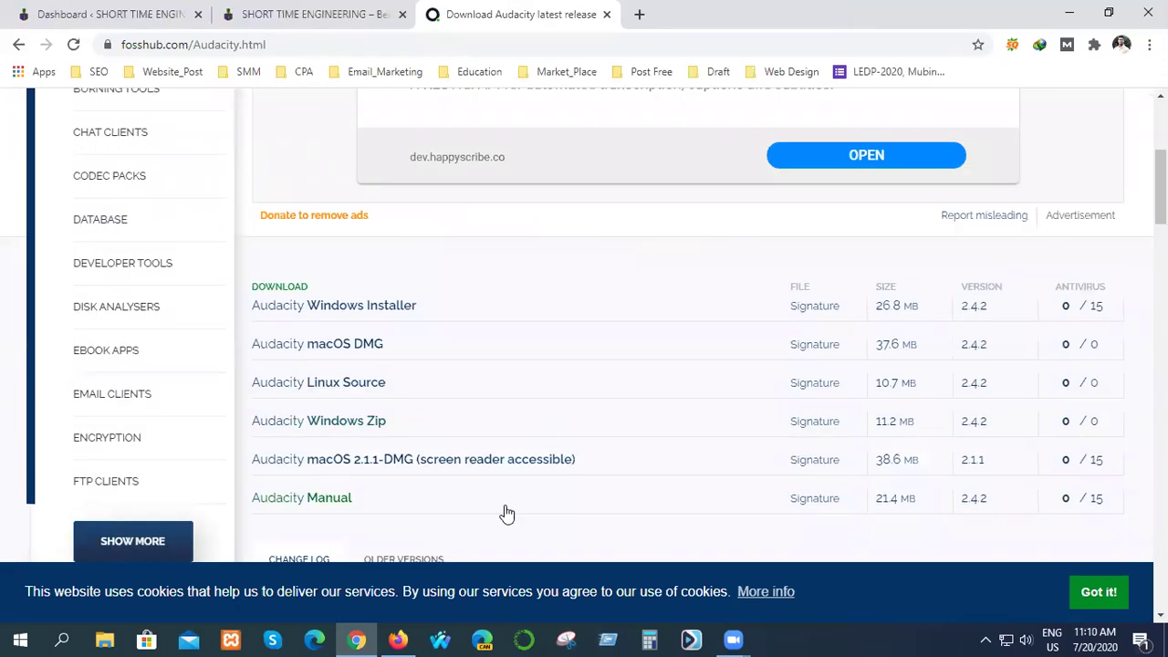
left_click(385, 311)
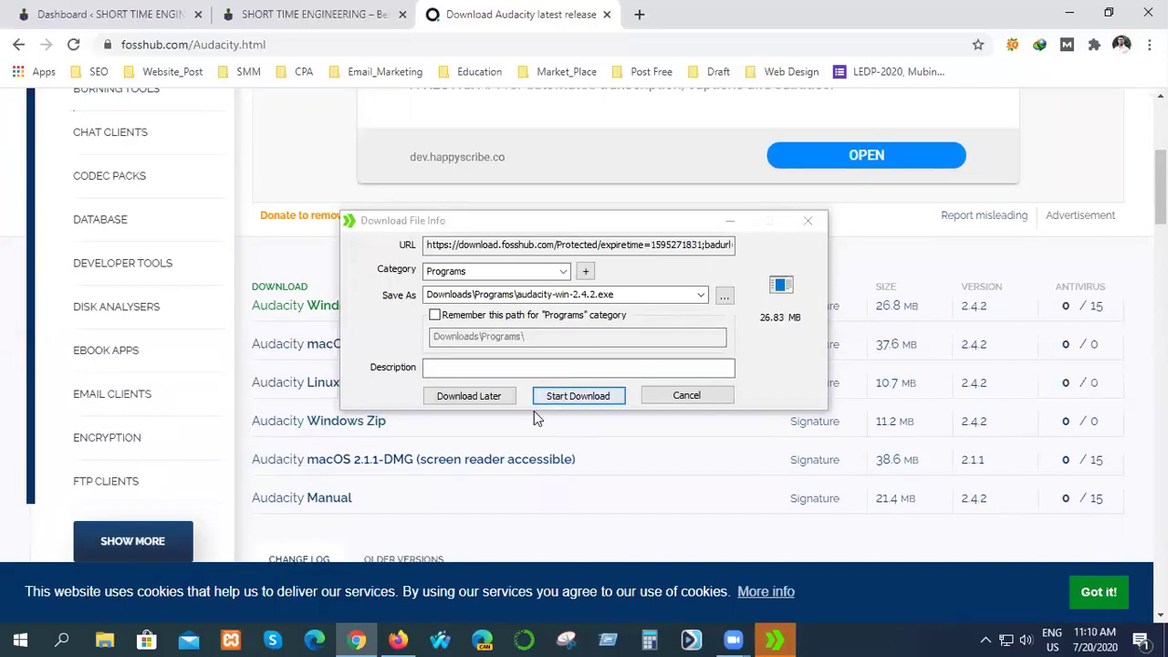
left_click(806, 221)
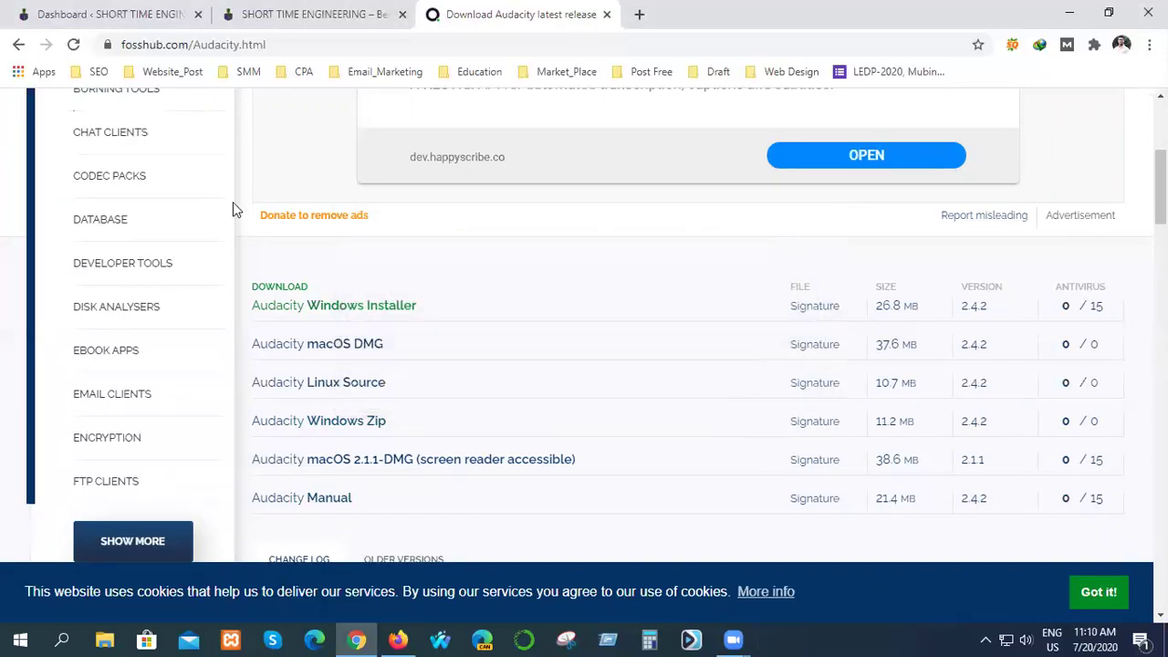
left_click(18, 46)
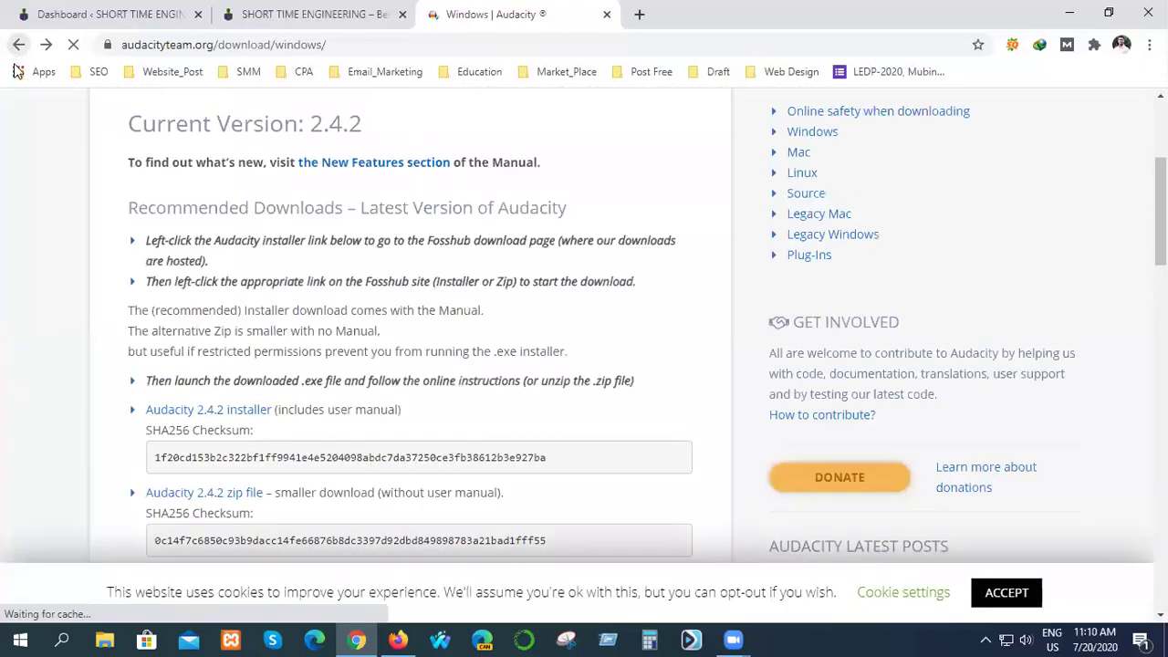
Follow the Audacity 2.4.2 installer link to FossHub and download the Windows Installer as audacity-win-2.4.2.exe.
scroll(545, 324, "up", 3)
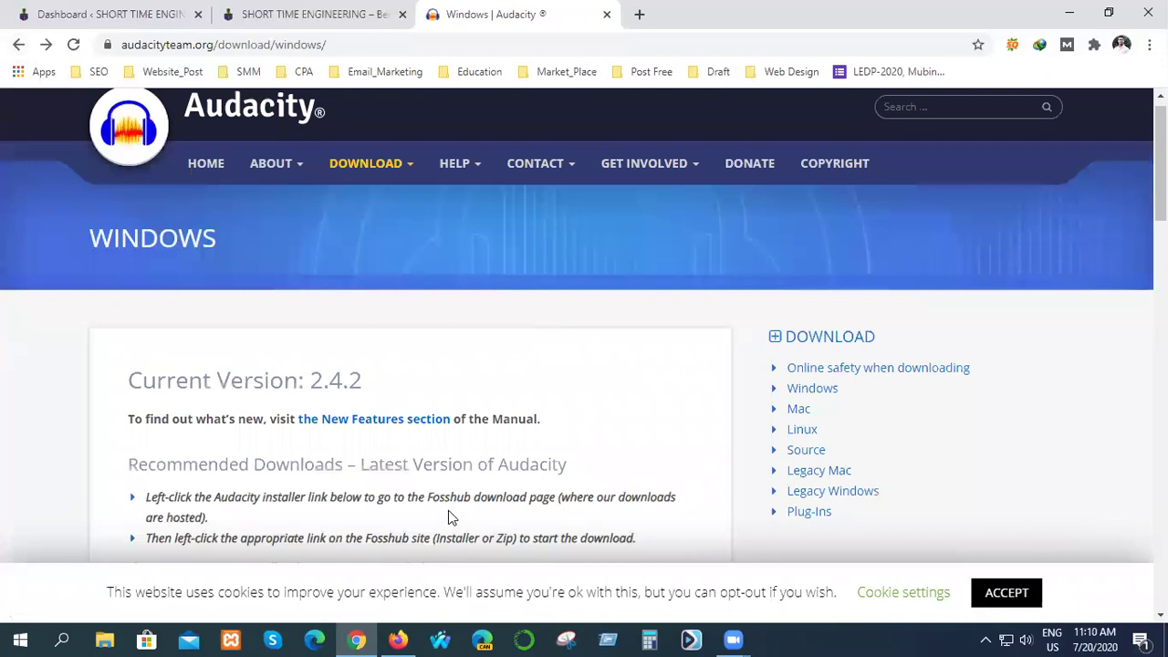
scroll(356, 560, "up", 1)
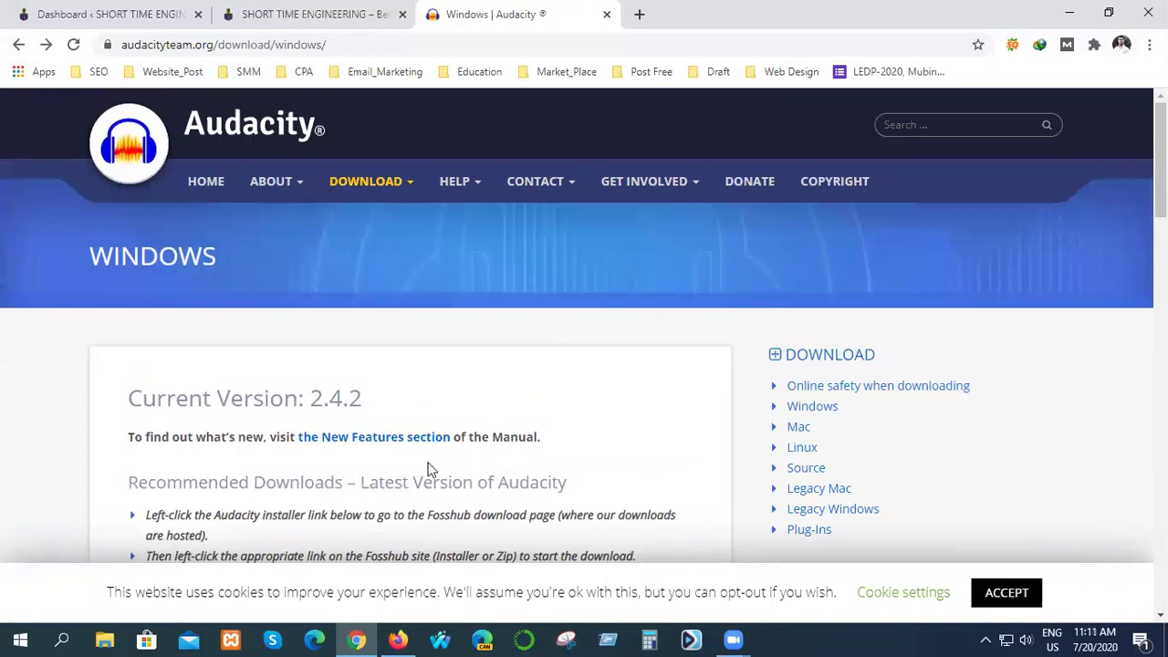
scroll(430, 470, "down", 5)
scroll(220, 480, "down", 3)
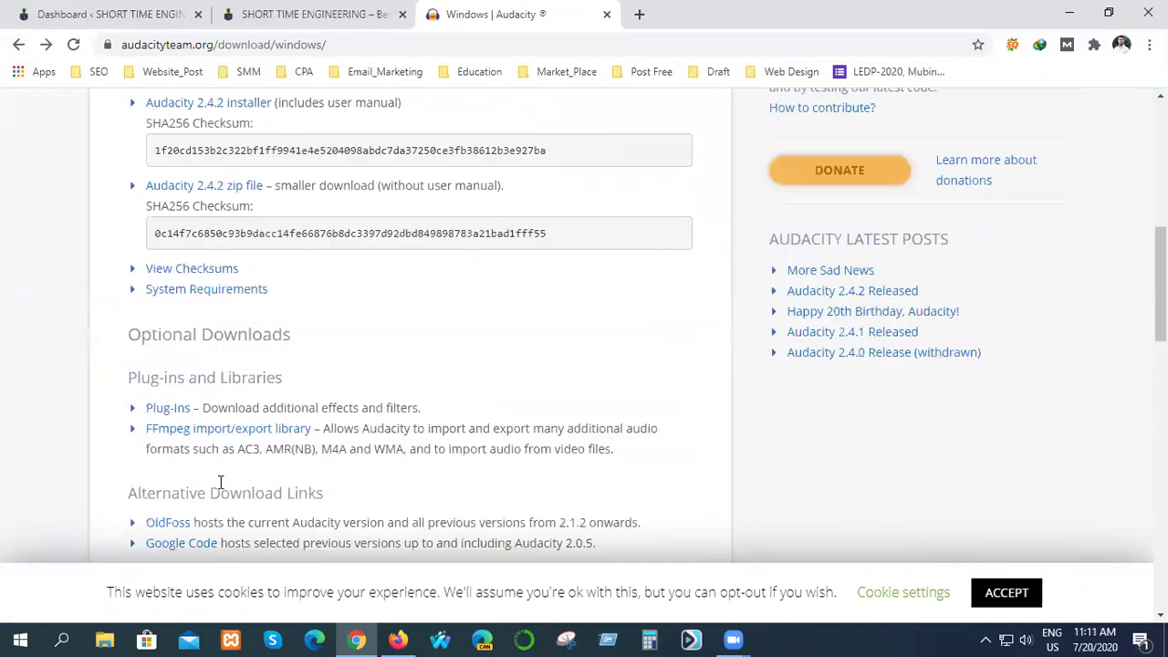
scroll(260, 456, "up", 2)
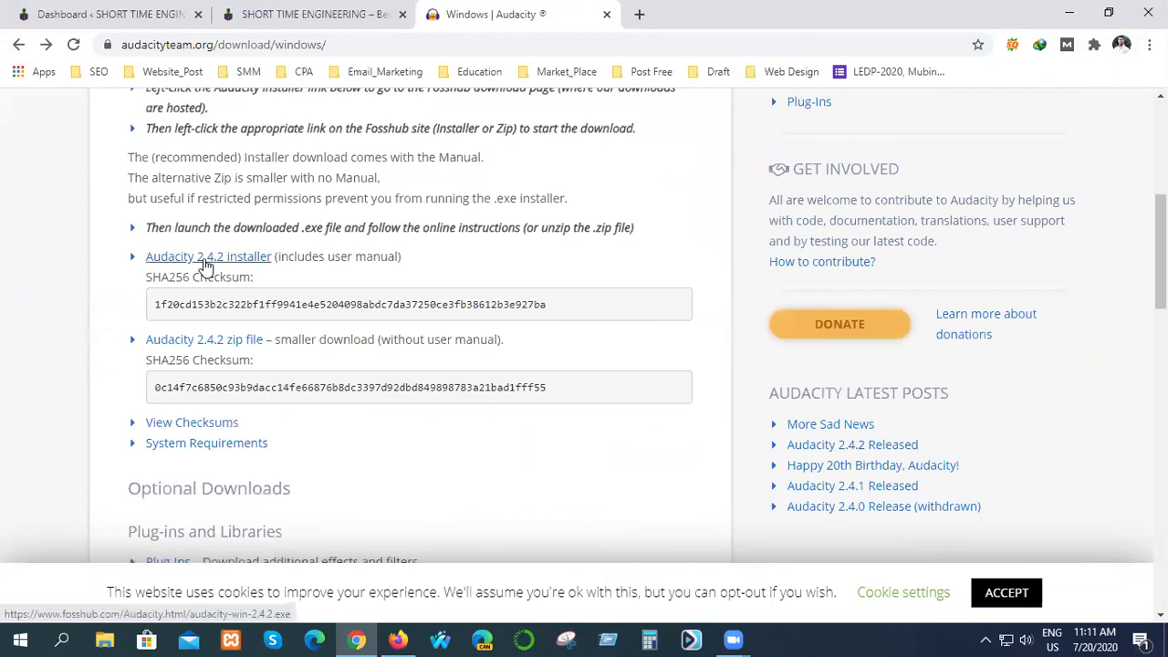
left_click(207, 262)
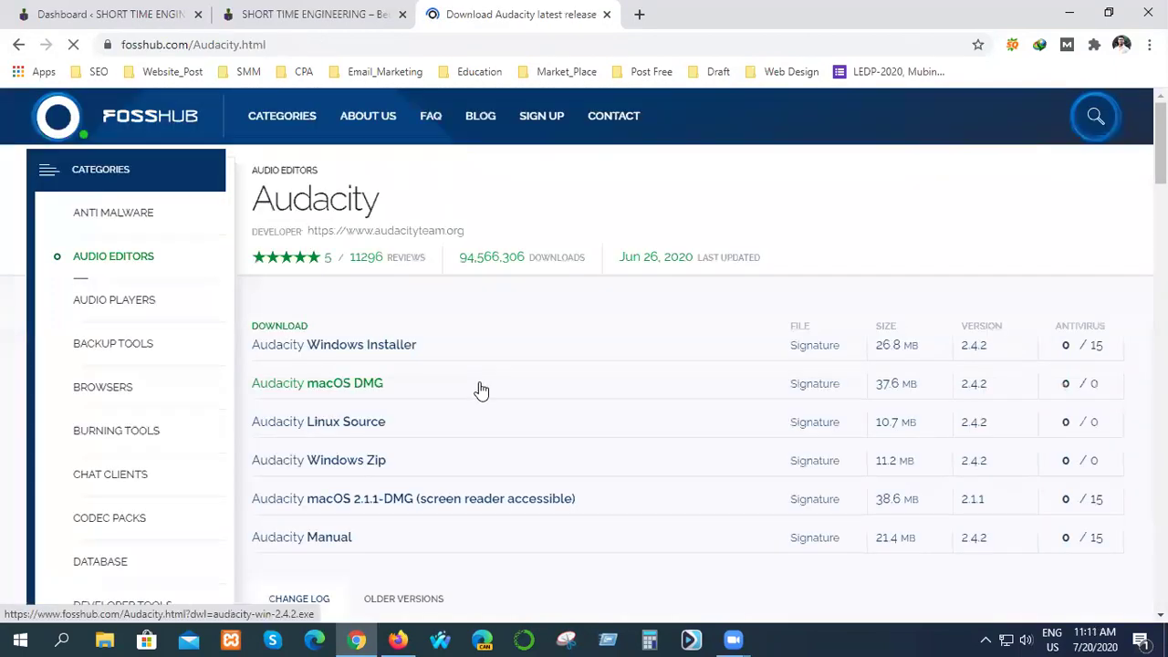
scroll(510, 511, "down", 4)
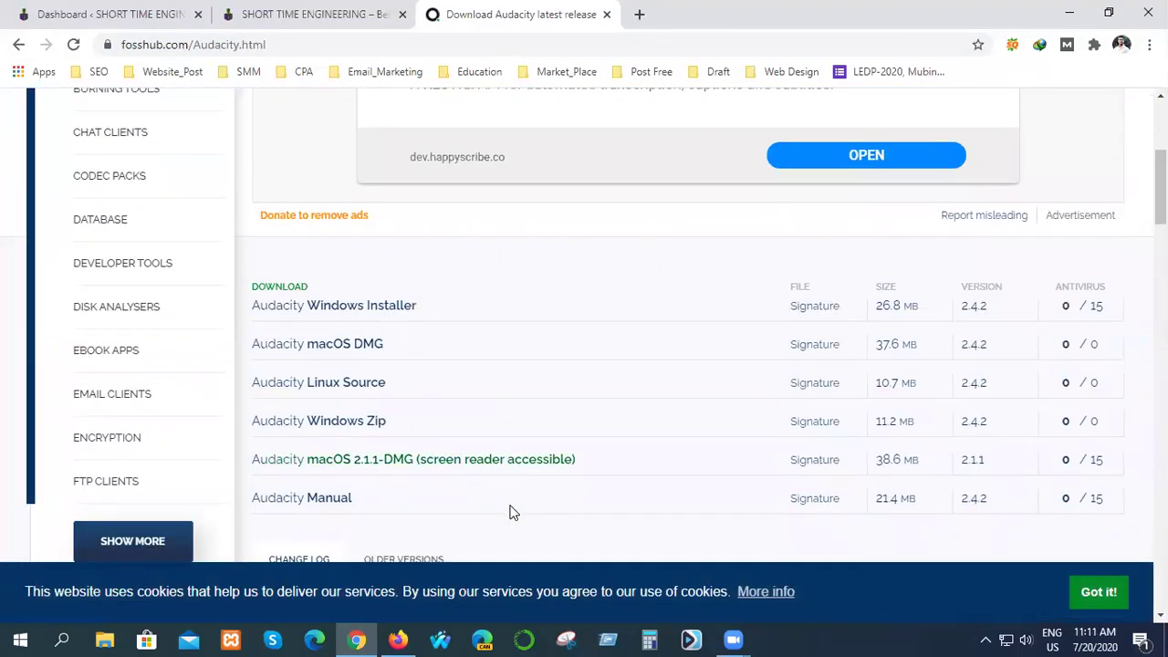
scroll(510, 512, "down", 1)
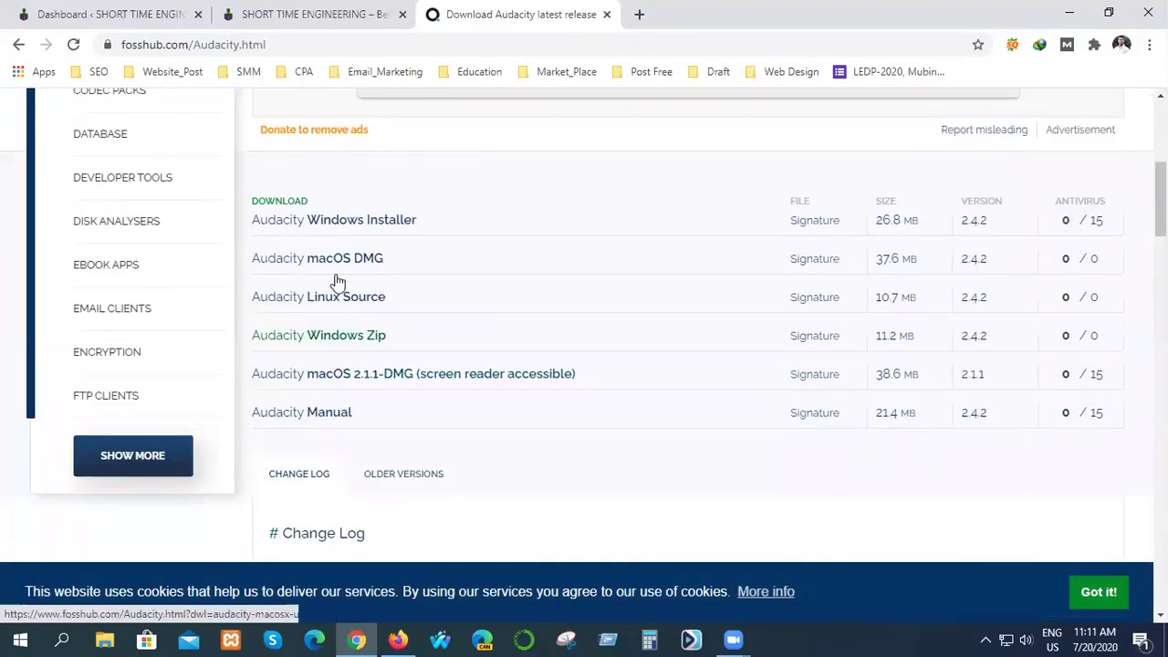
left_click(379, 222)
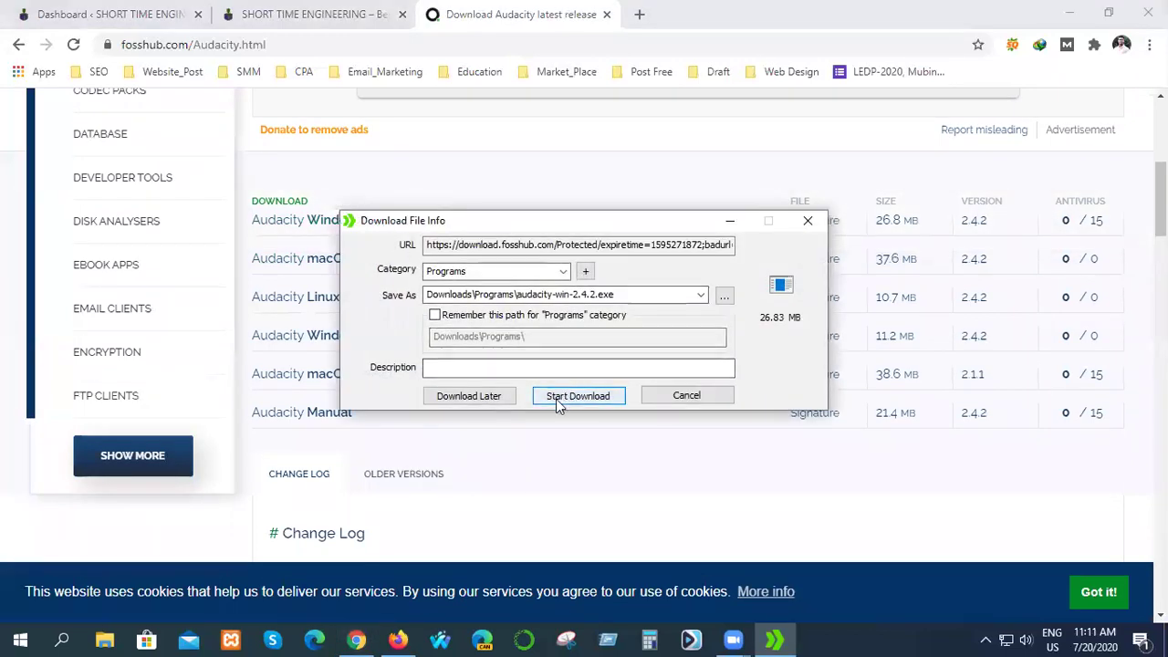
left_click(577, 396)
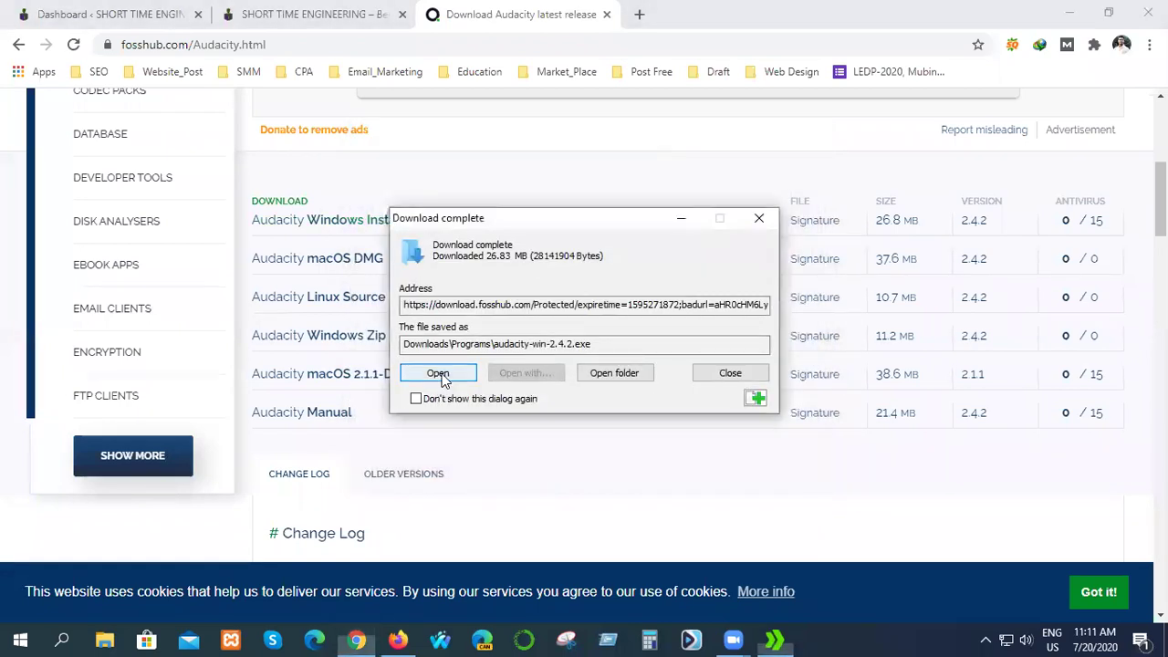
Run the downloaded installer in English and install Audacity in C:\Program Files (x86)\Audacity with a desktop shortcut.
left_click(438, 374)
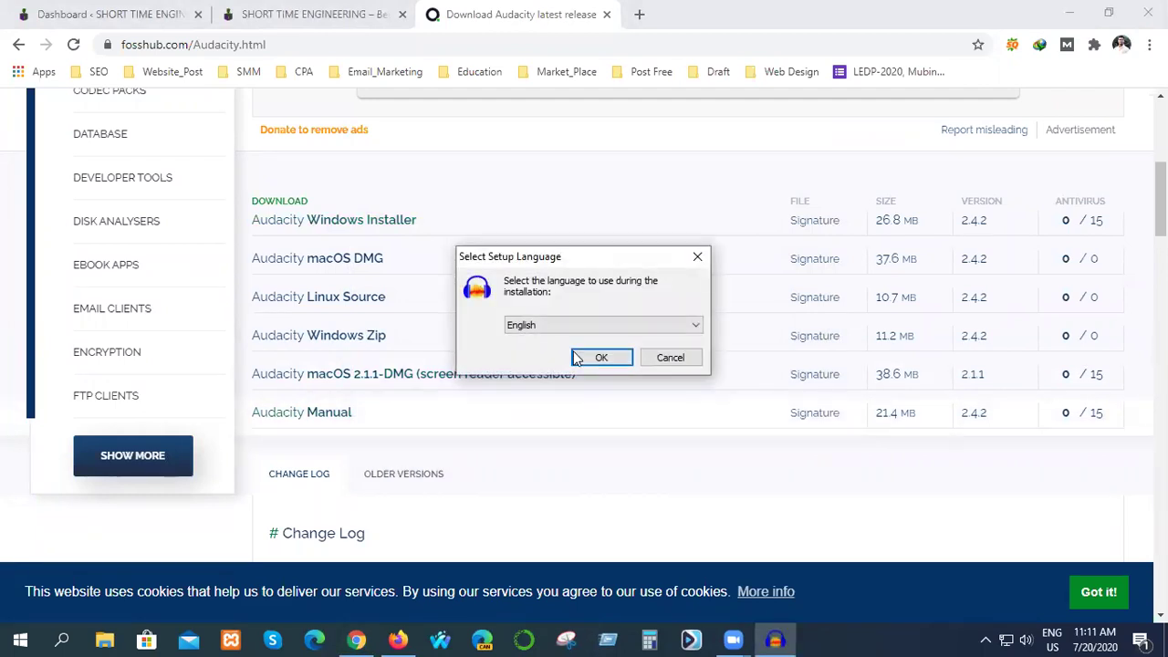
left_click(602, 356)
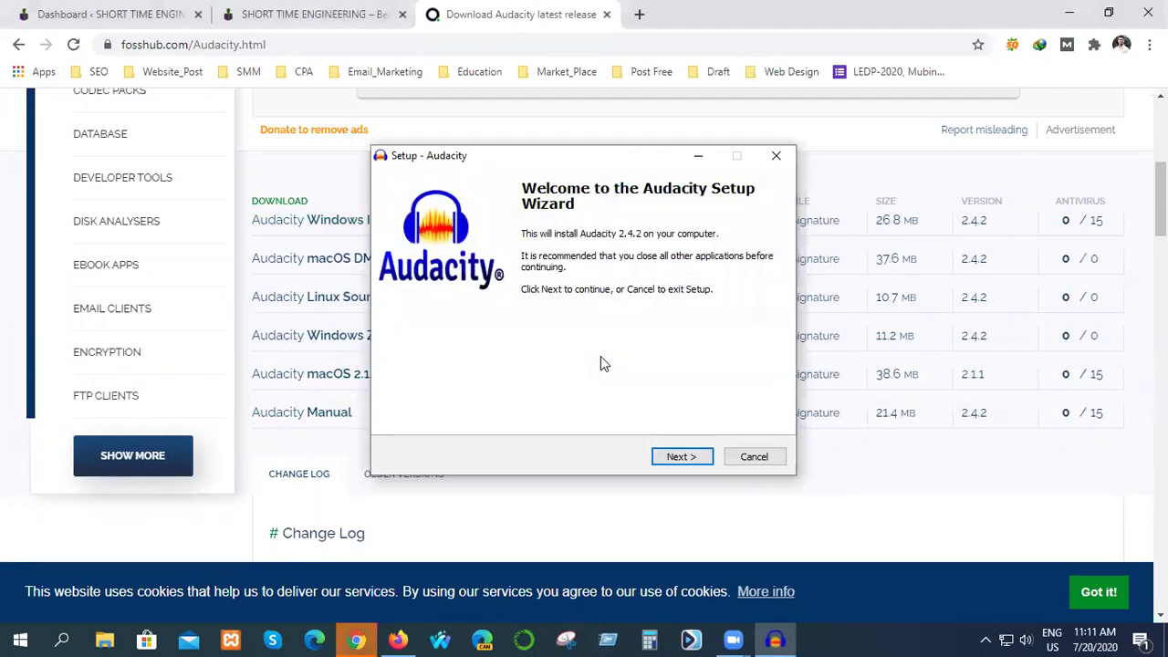
left_click(673, 458)
left_click(673, 458)
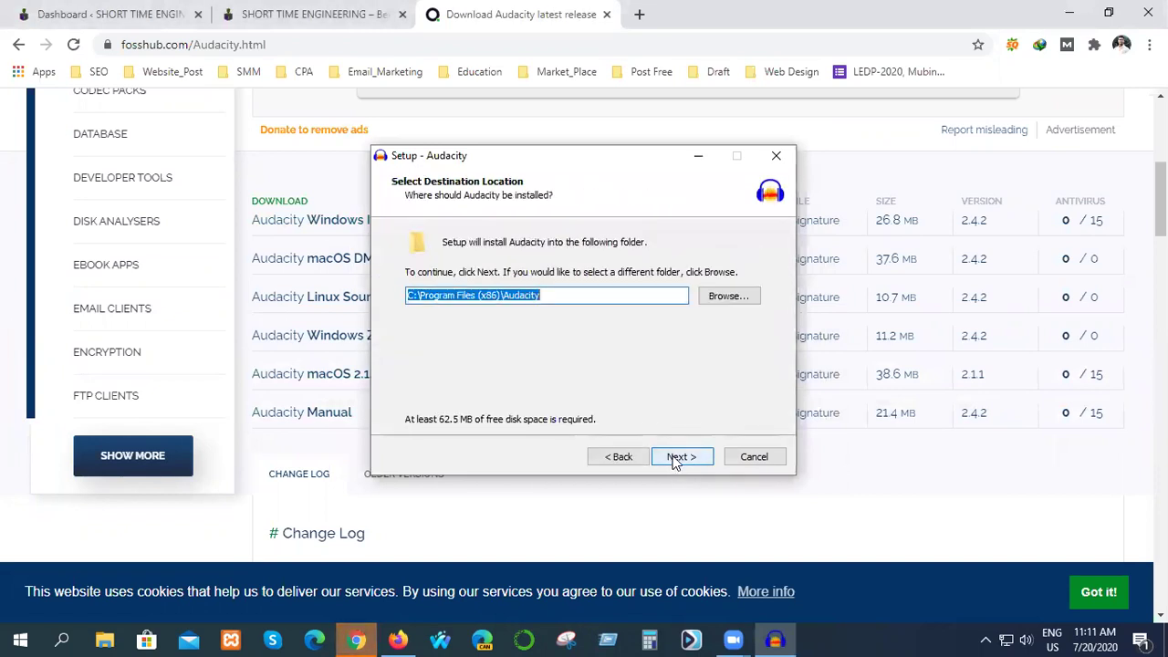
left_click(674, 459)
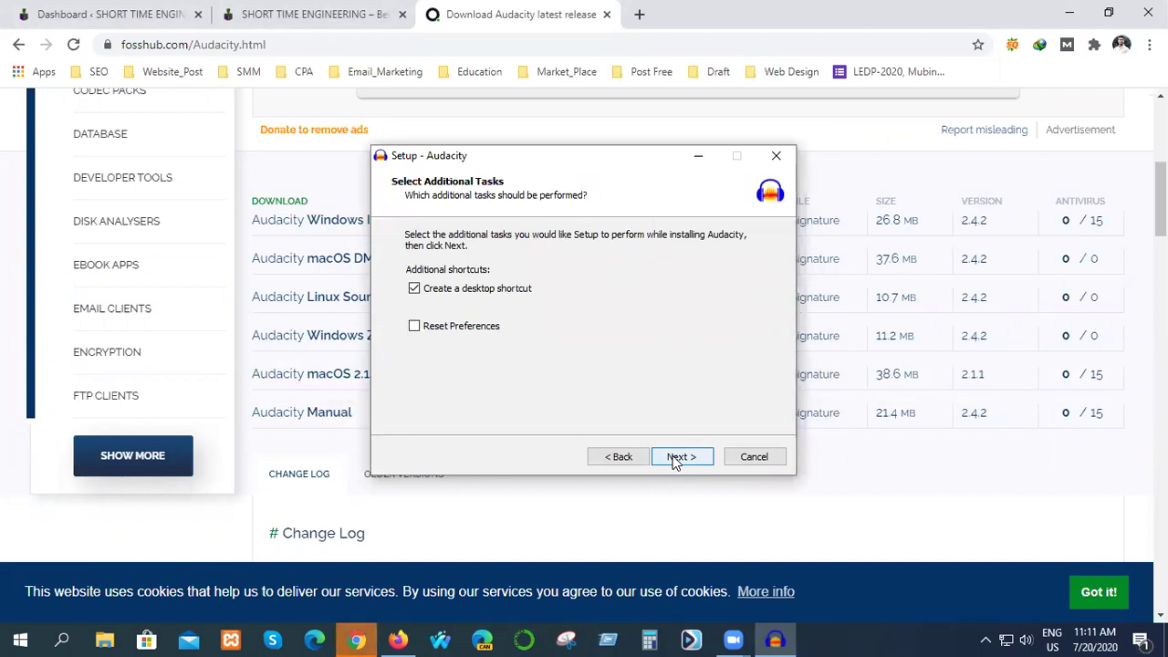
left_click(676, 462)
left_click(679, 458)
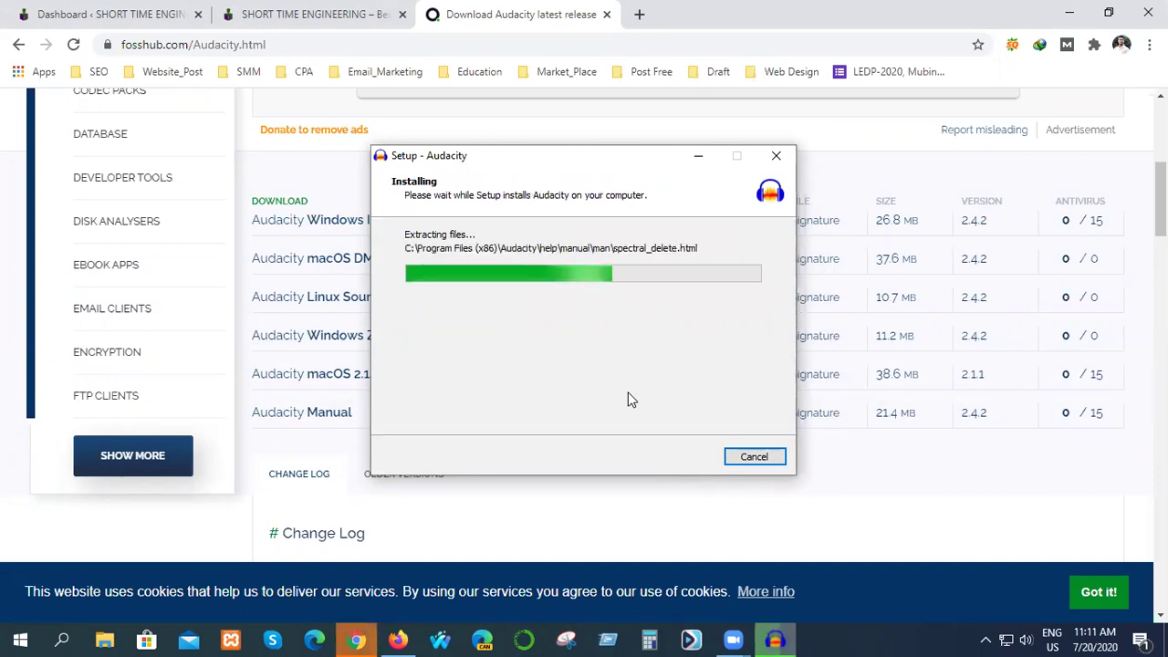
Return to the Audacity setup wizard, complete it and launch Audacity.
left_click(357, 639)
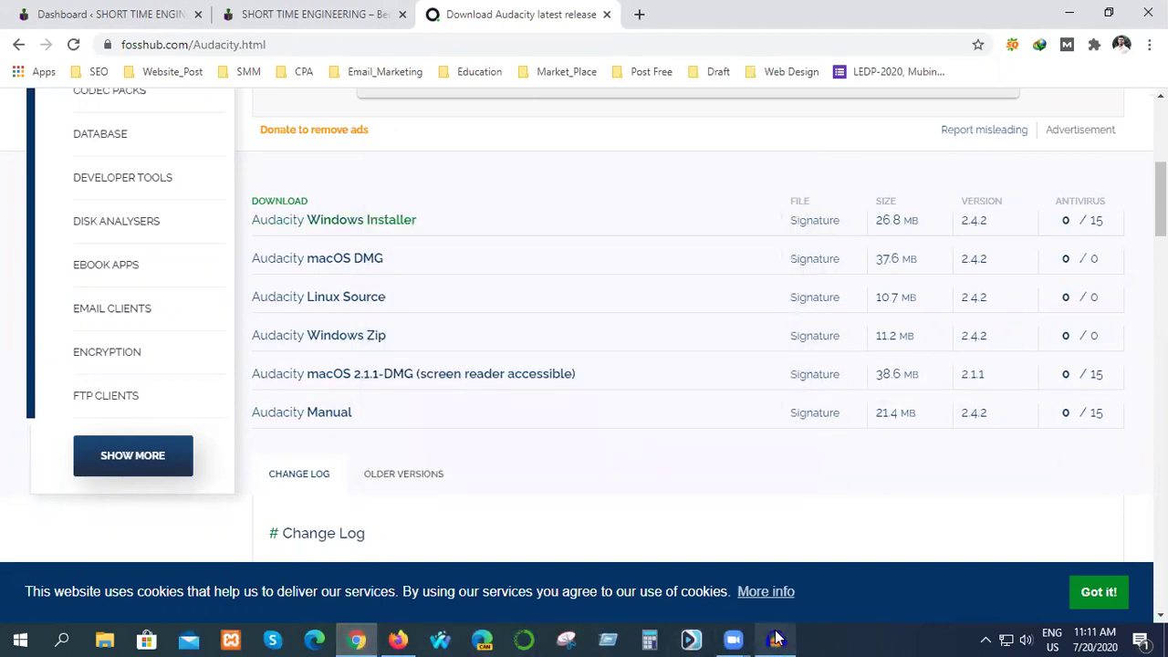
left_click(771, 639)
left_click(692, 458)
left_click(682, 456)
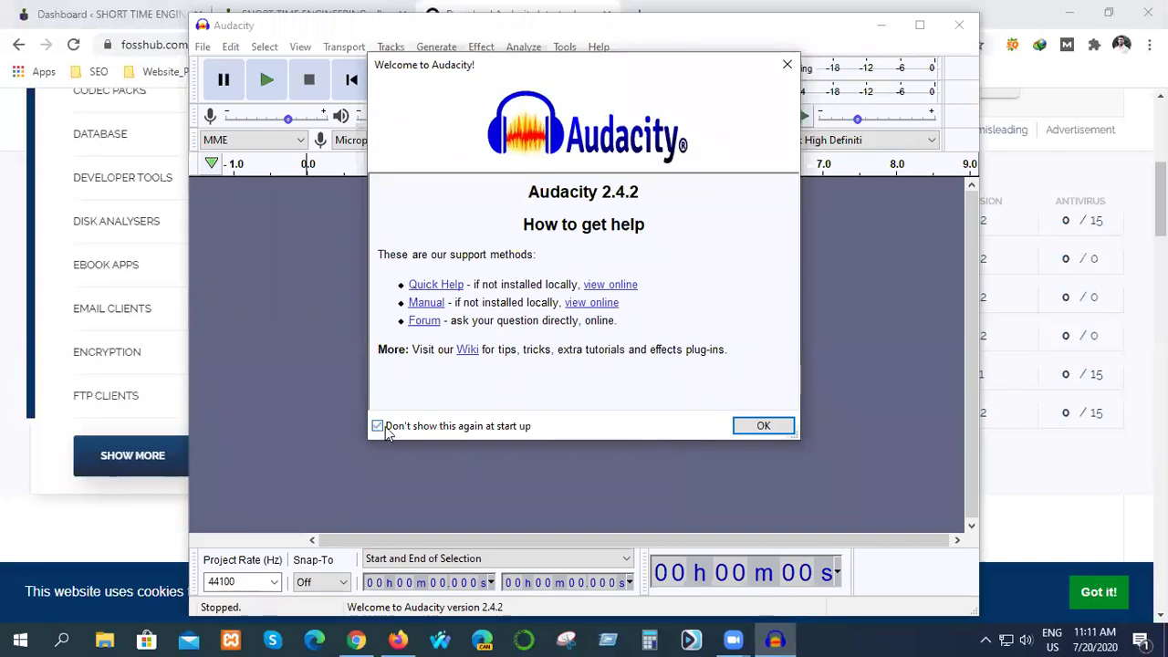
Dismiss the Audacity welcome message, minimise the browser and move the Audacity window clear of the desktop icons.
left_click(749, 428)
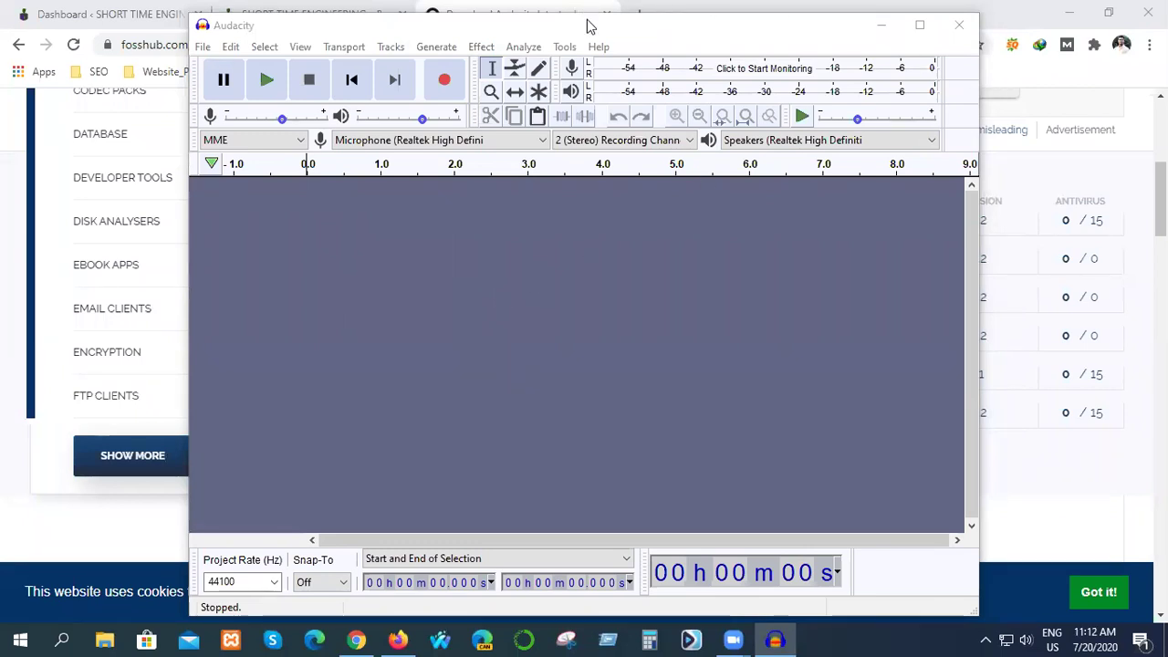
left_click_drag(587, 27, 615, 43)
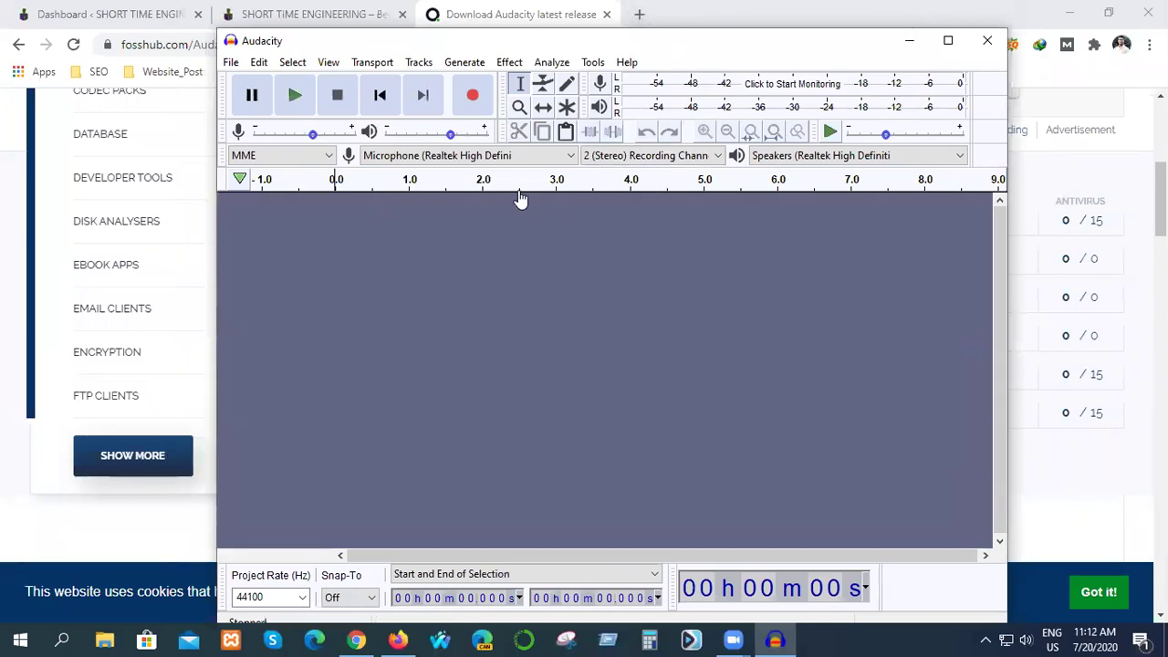
left_click_drag(640, 33, 663, 199)
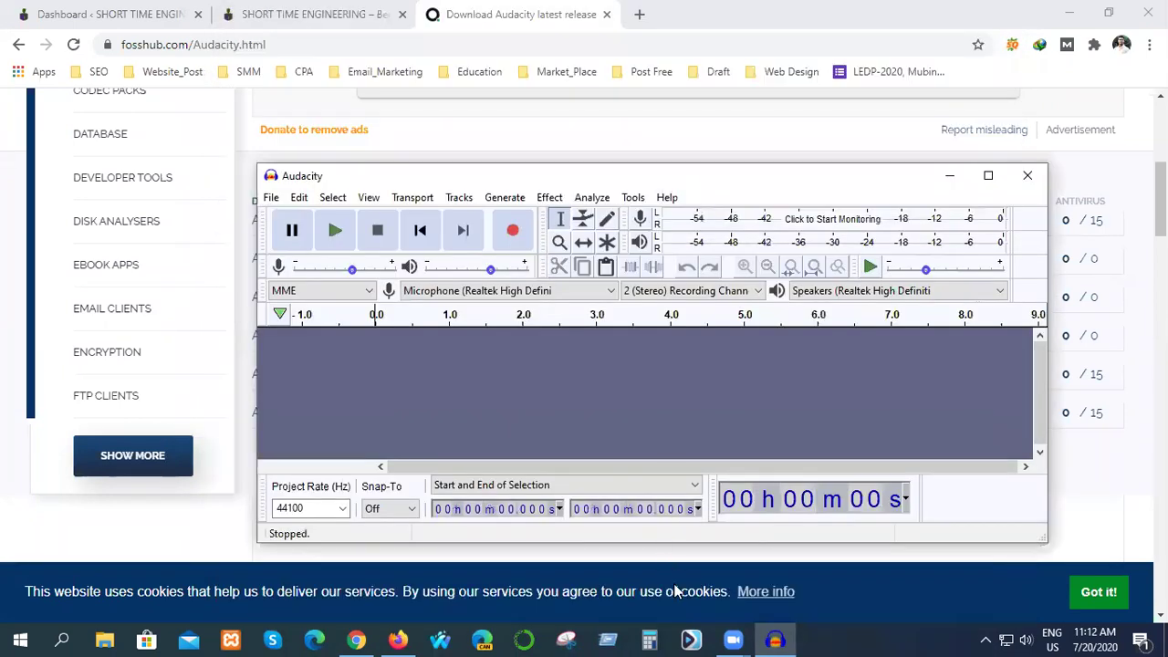
left_click(1069, 14)
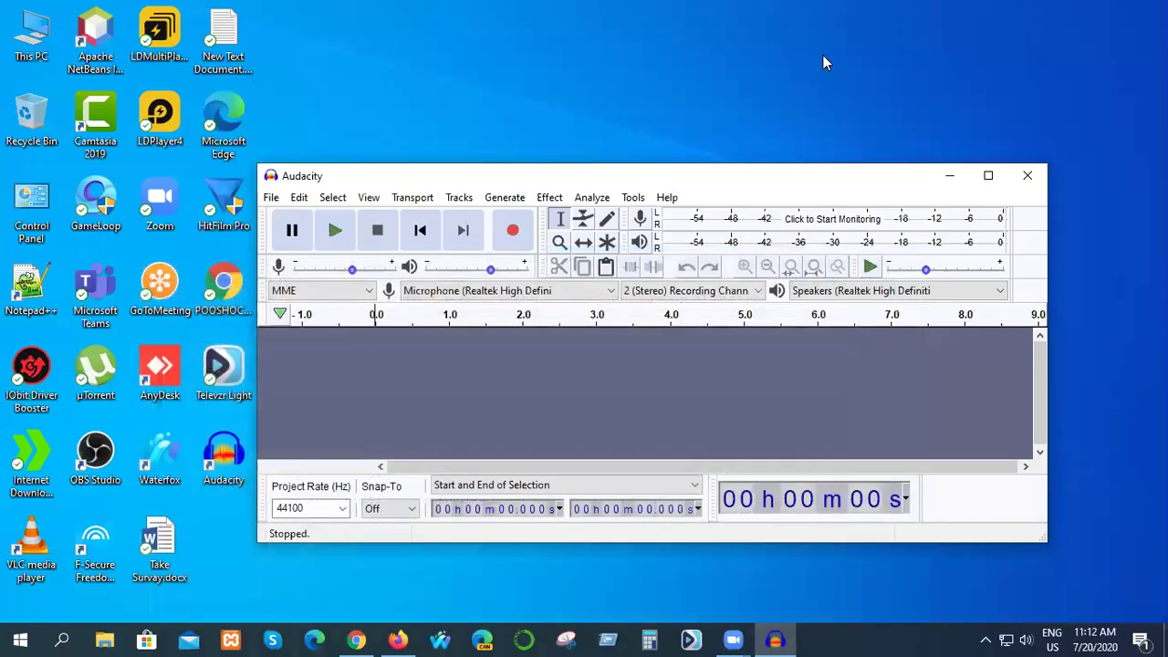
left_click_drag(447, 174, 536, 85)
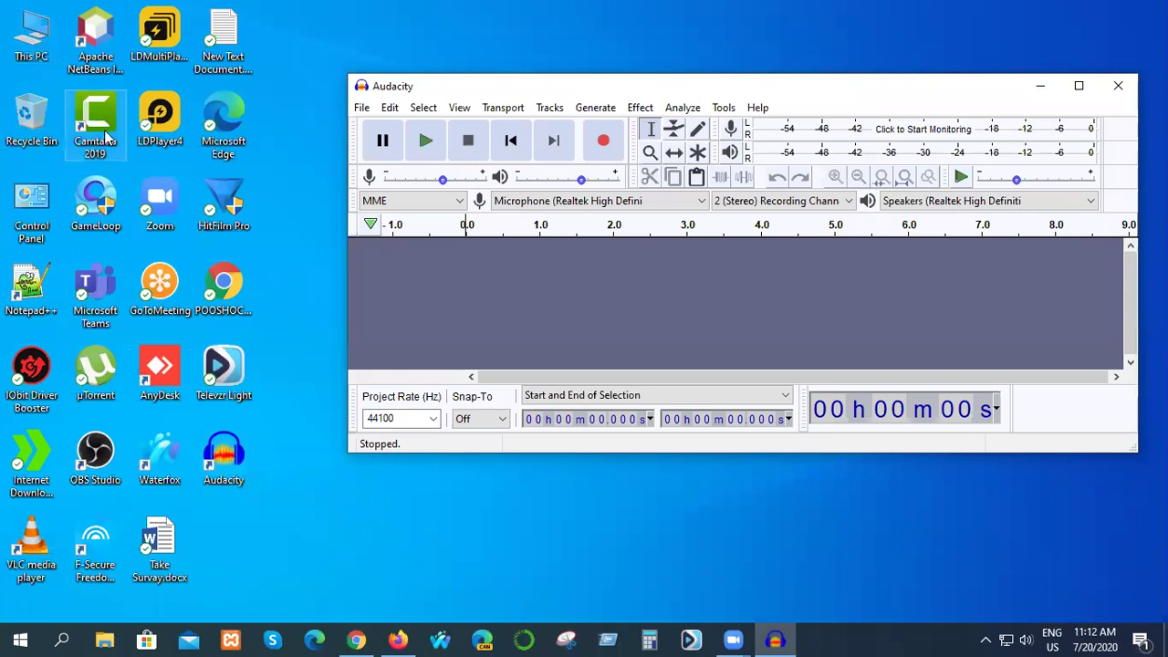
Browse the computer's drives for the test recording and select Untitled Project-test.mp4 in the Untitled Project-test folder on Server (G:).
double_click(31, 34)
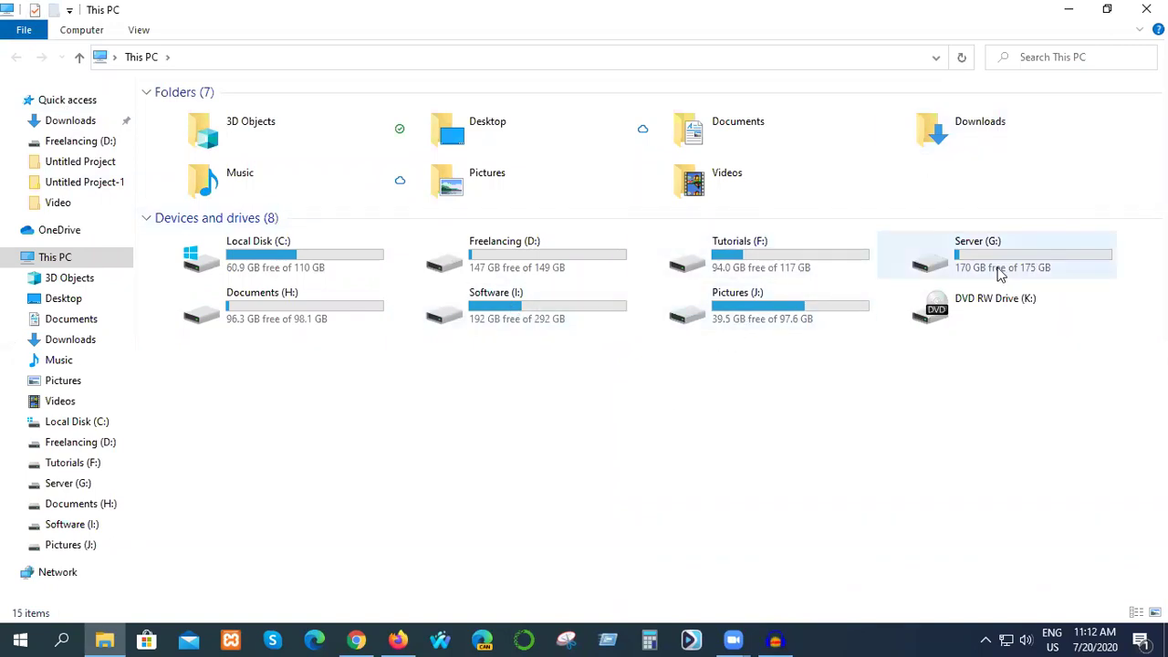
double_click(313, 296)
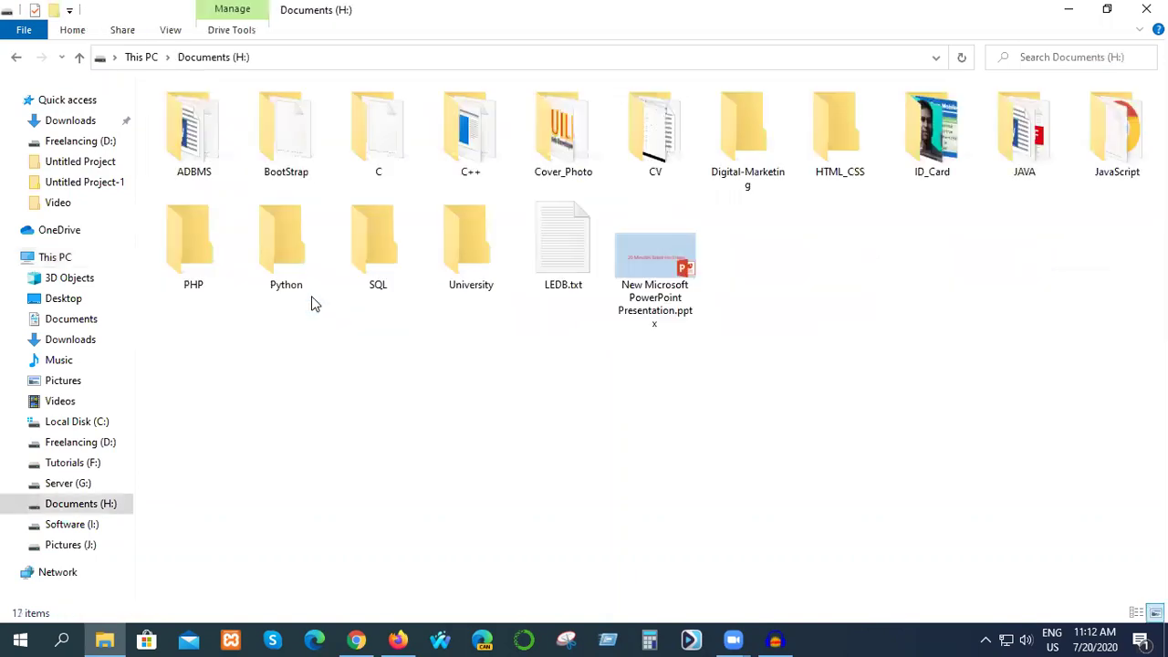
left_click(19, 57)
double_click(1015, 274)
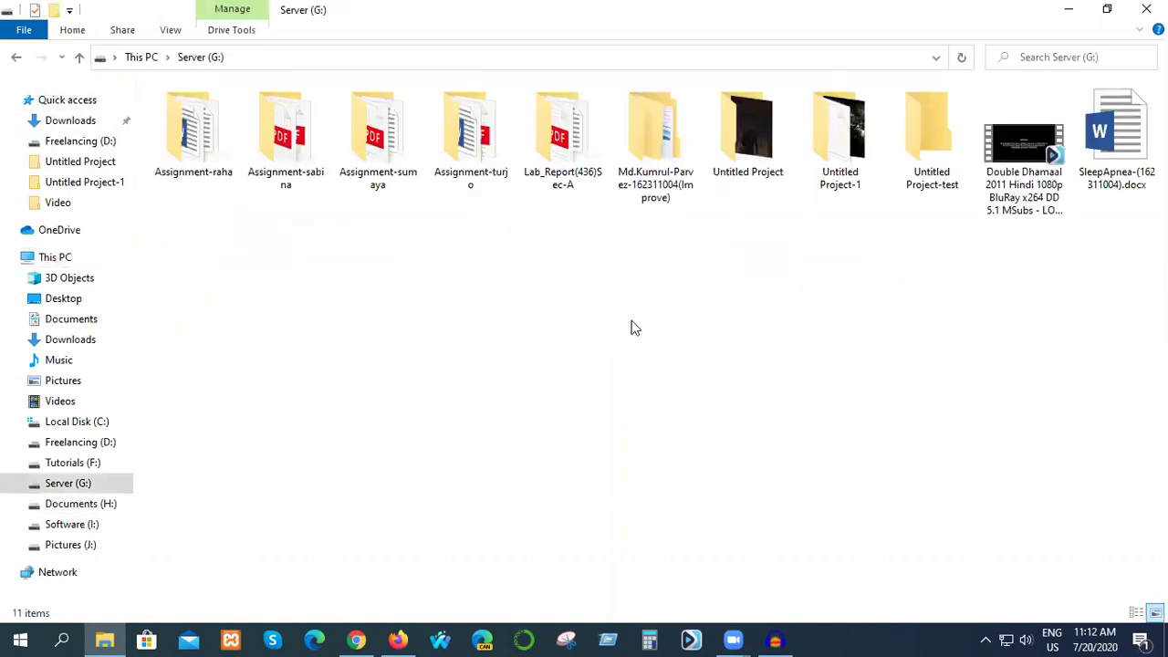
left_click(852, 174)
double_click(852, 174)
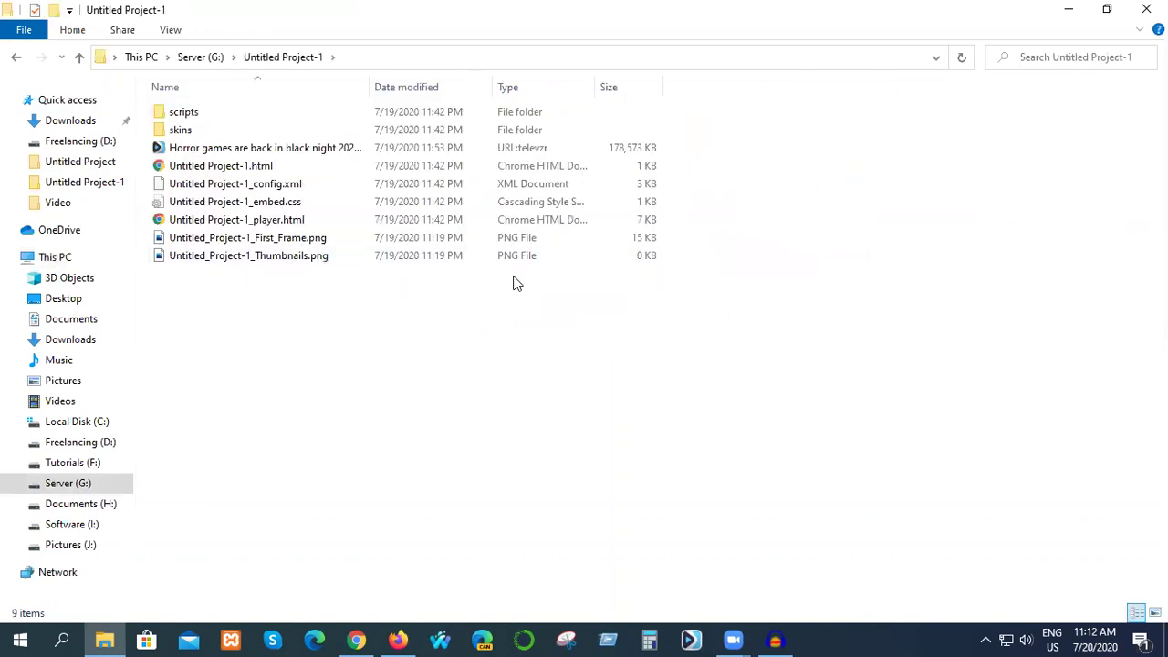
left_click(16, 57)
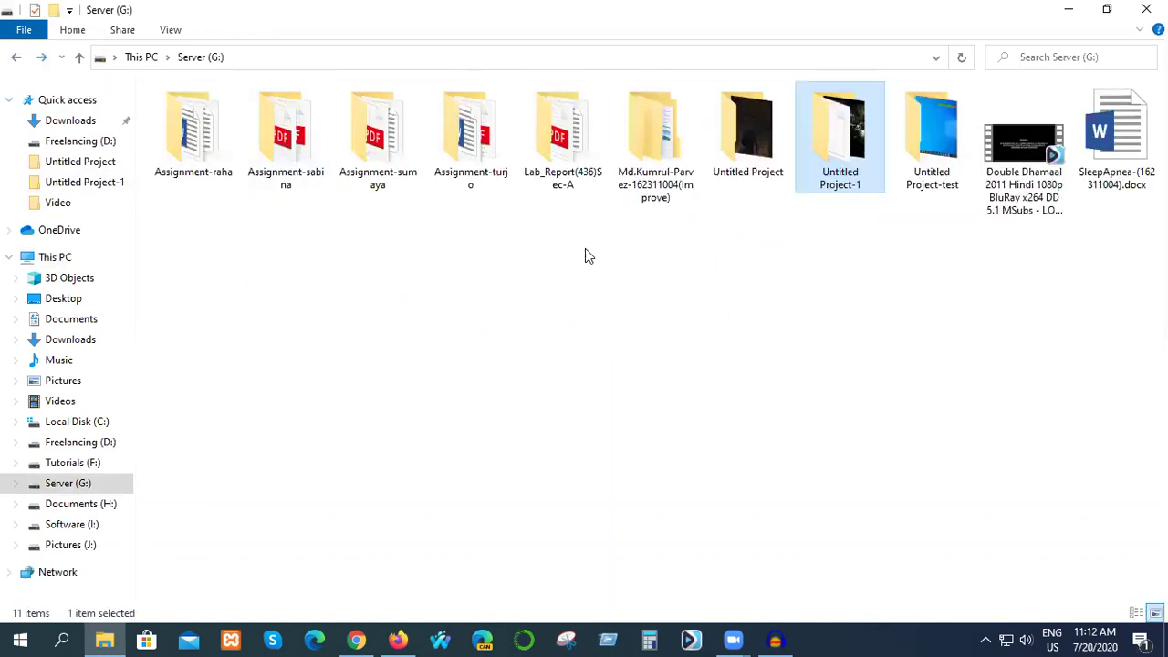
double_click(911, 172)
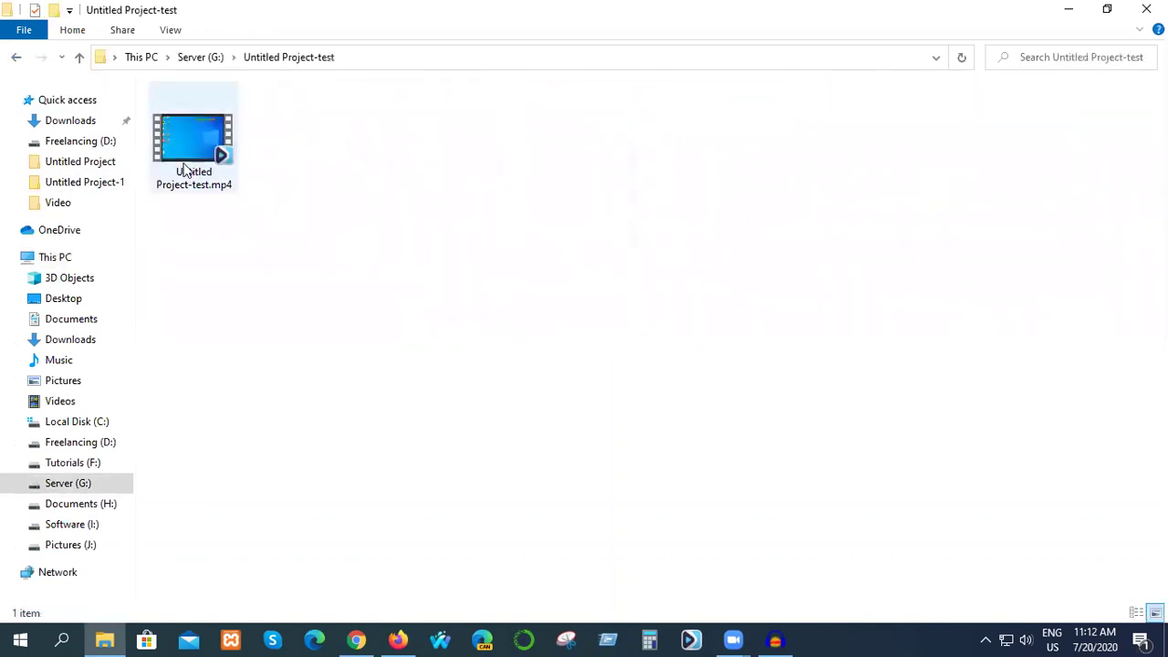
left_click(186, 170)
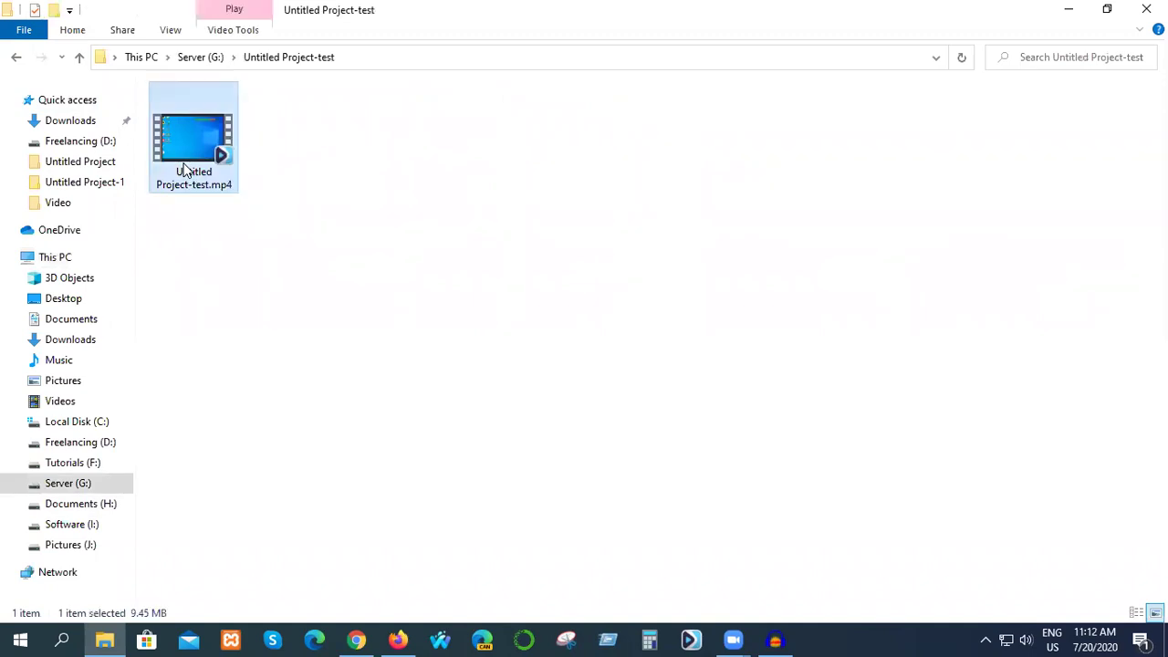
right_click(187, 171)
mouse_move(461, 313)
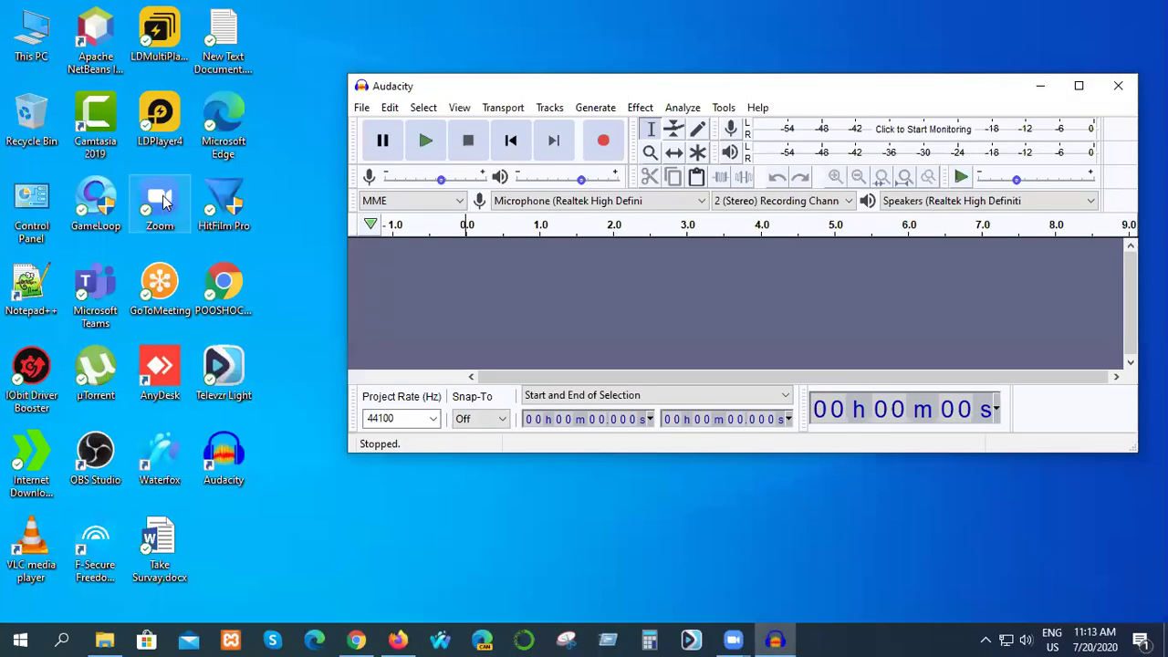
Launch Camtasia 2019 from the desktop.
left_click(96, 123)
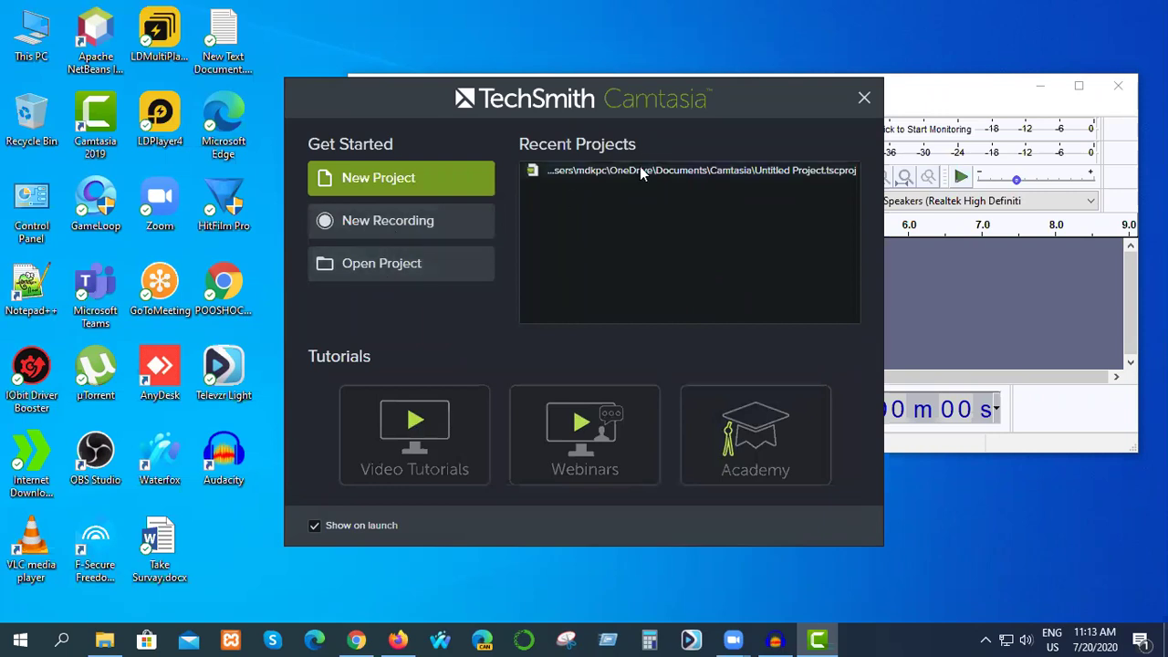
left_click(412, 263)
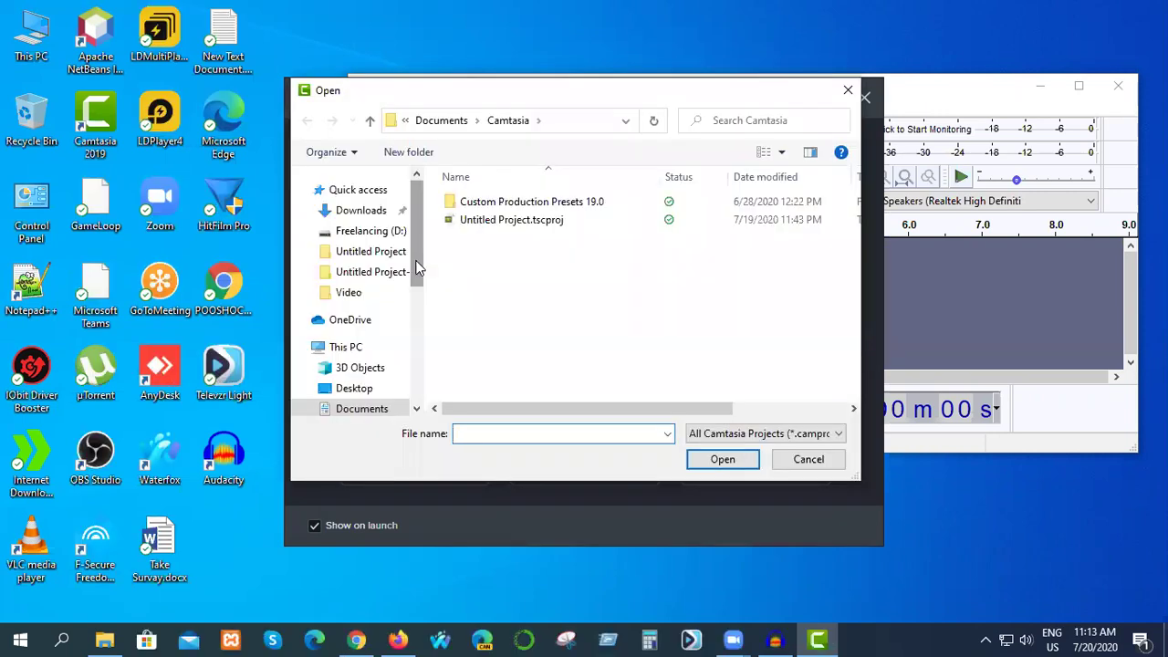
double_click(547, 205)
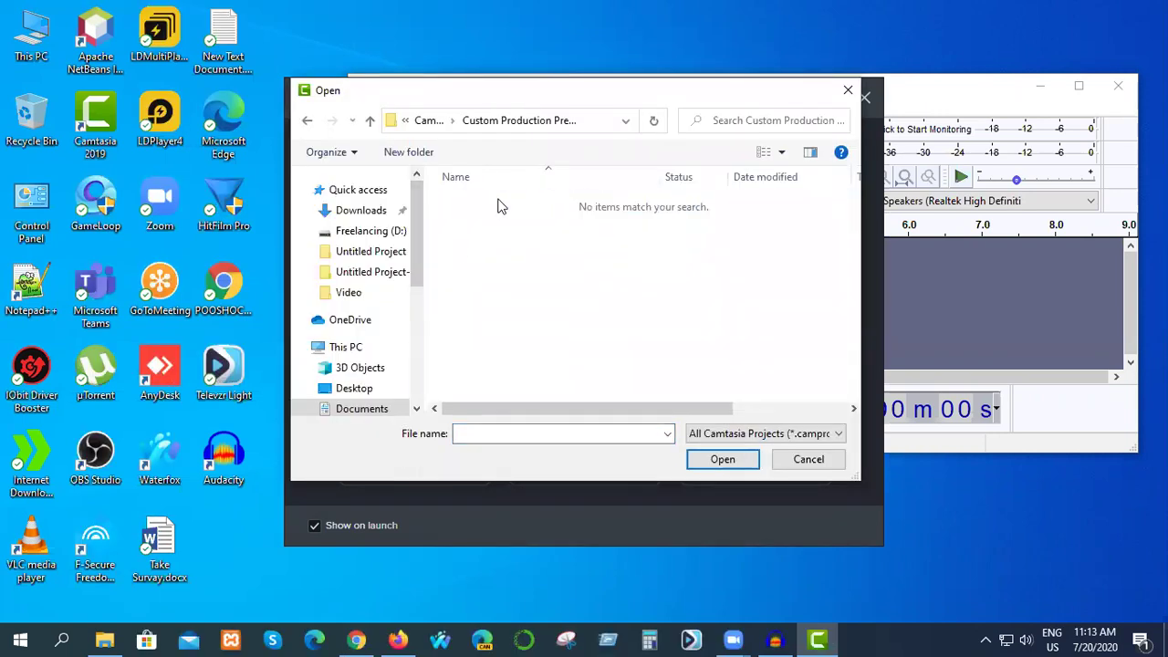
left_click(308, 124)
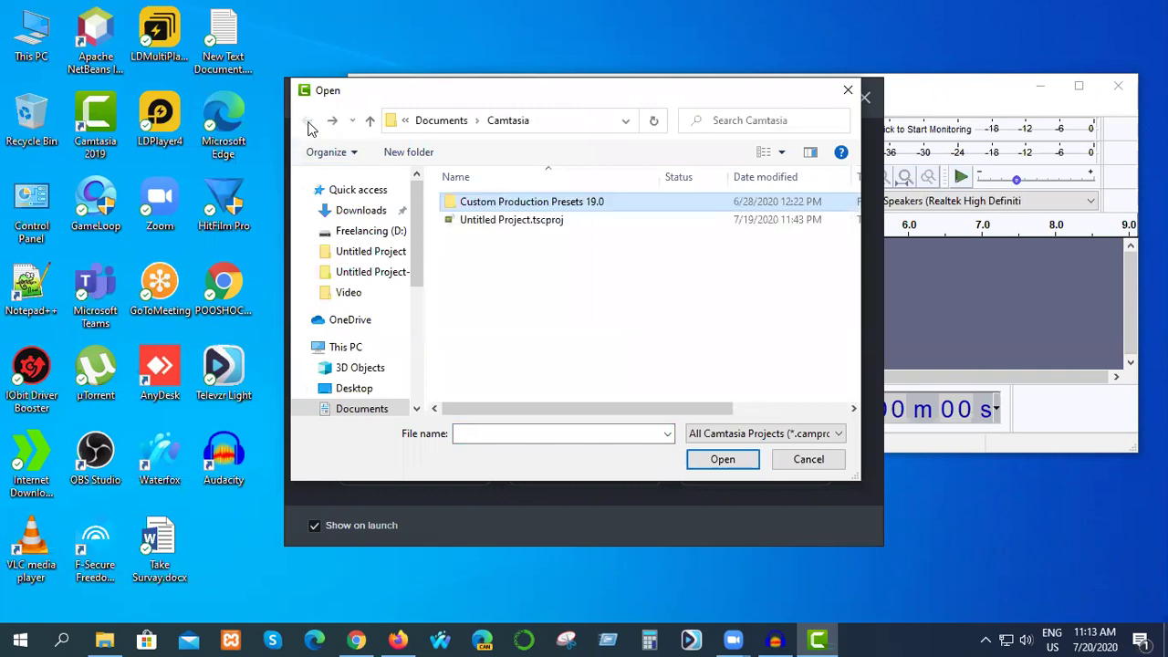
left_click(552, 229)
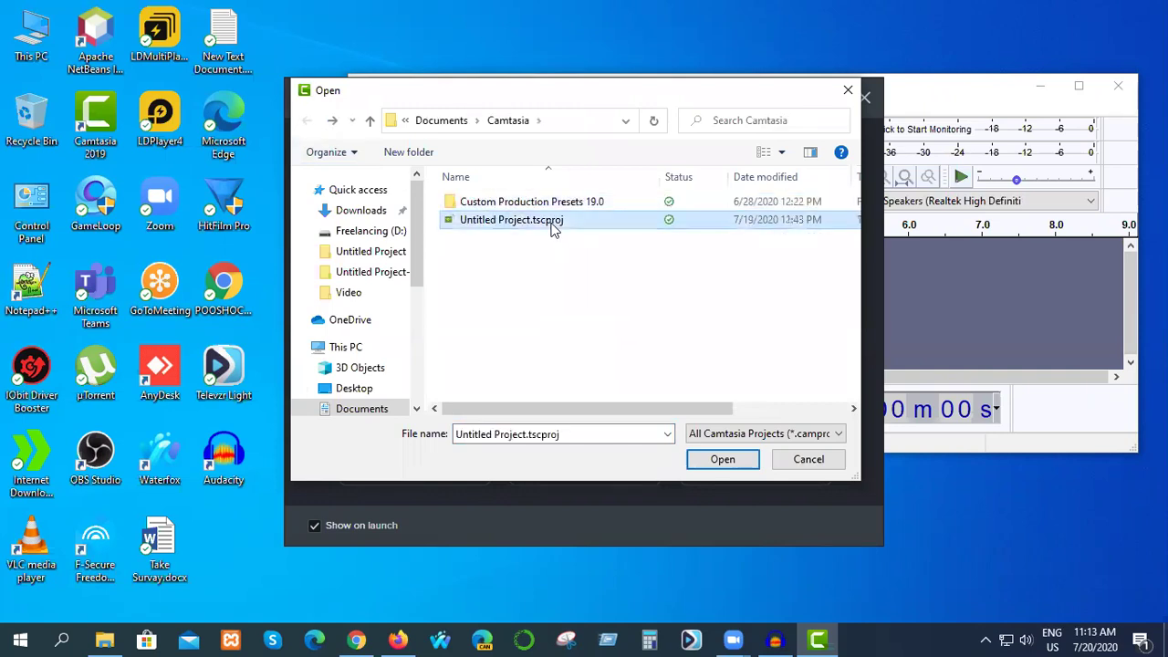
left_click(848, 90)
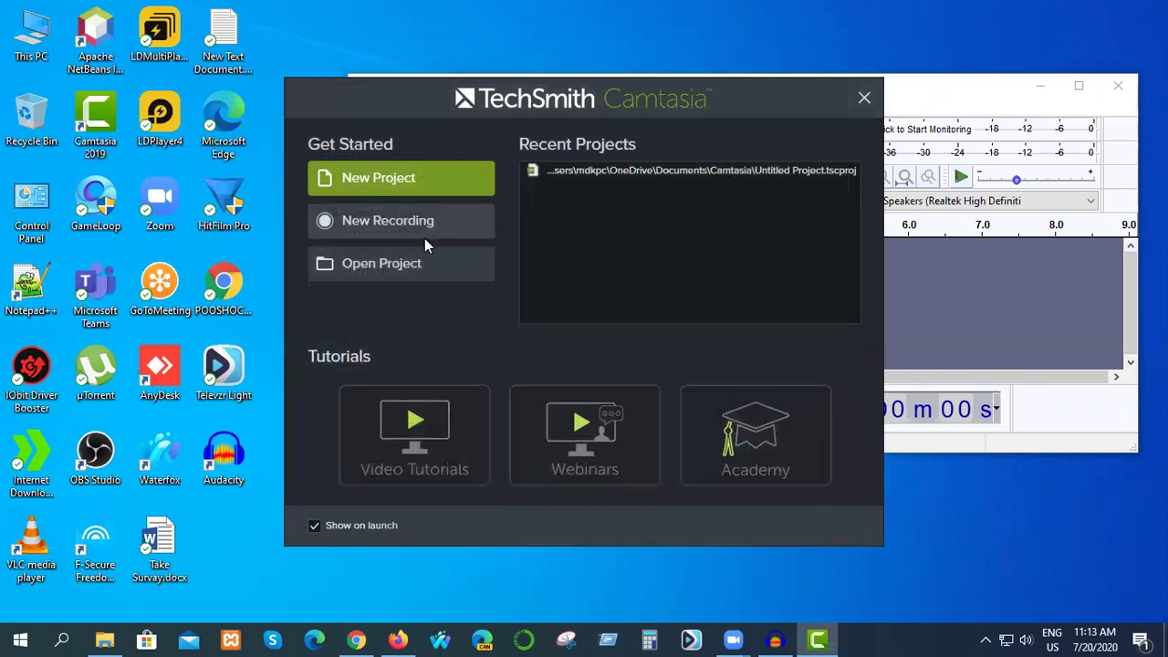
Create a new Camtasia project and import Untitled Project-test.mp4 from the Untitled Project-test folder on Server (G:).
left_click(377, 184)
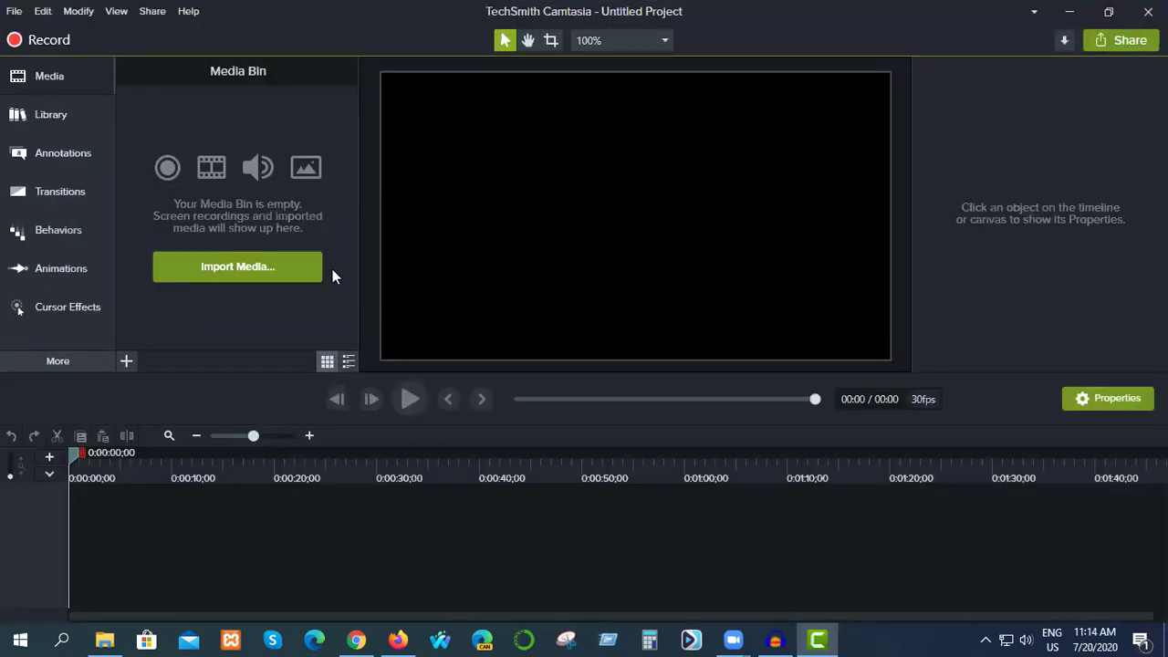
left_click(235, 267)
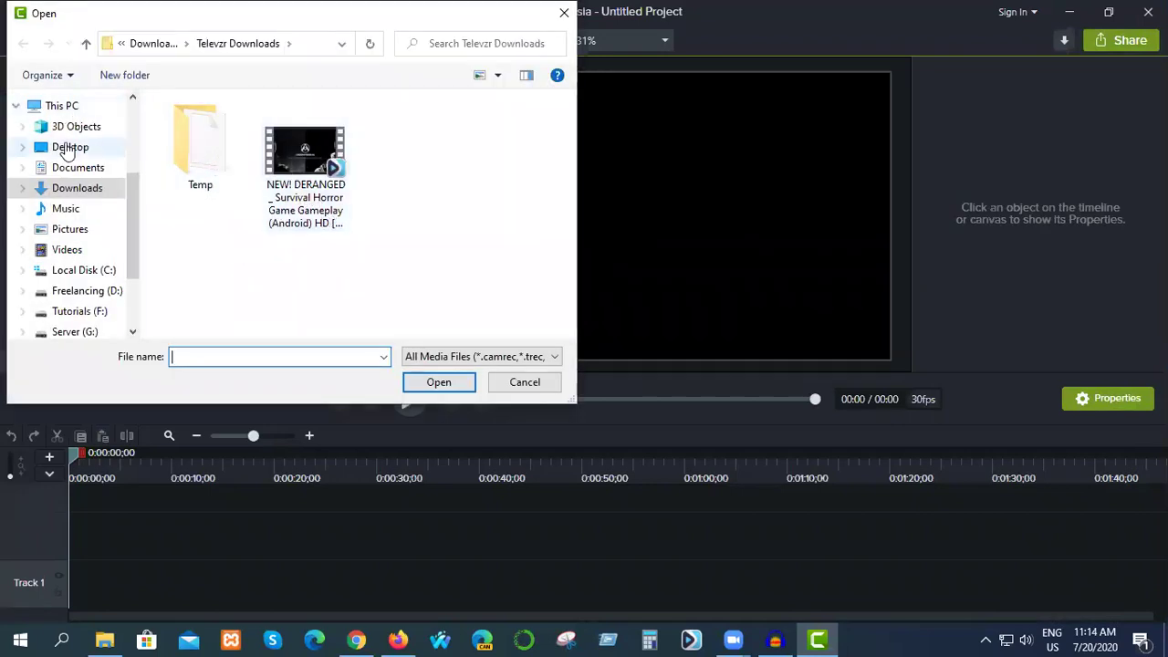
left_click(66, 311)
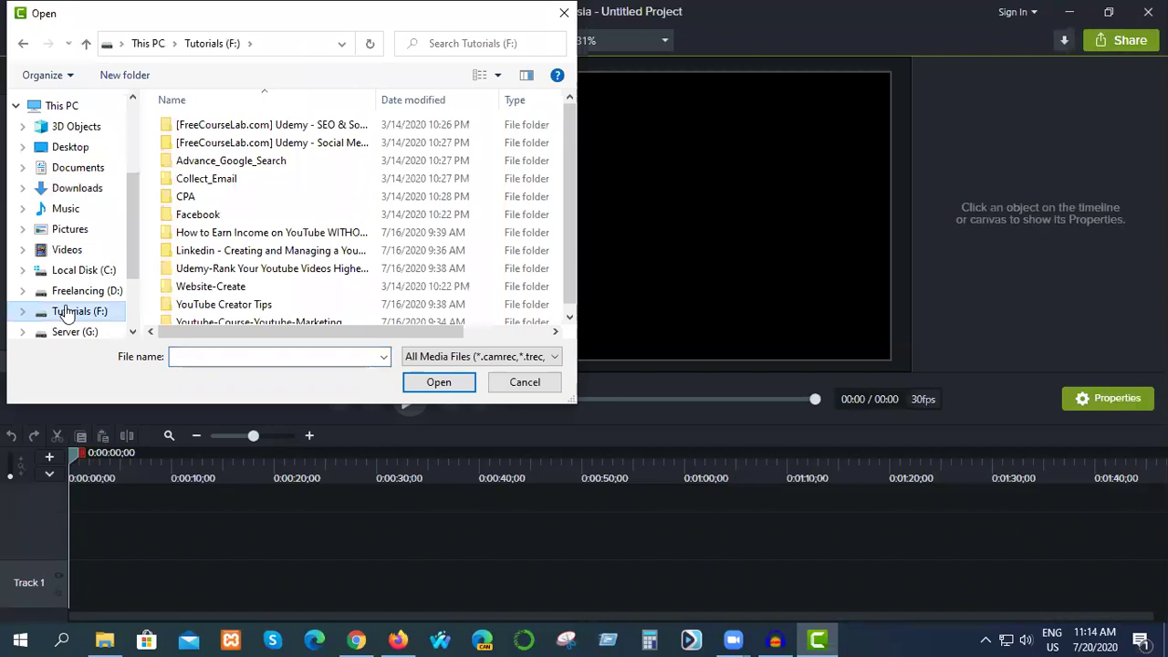
scroll(78, 305, "down", 1)
left_click(80, 287)
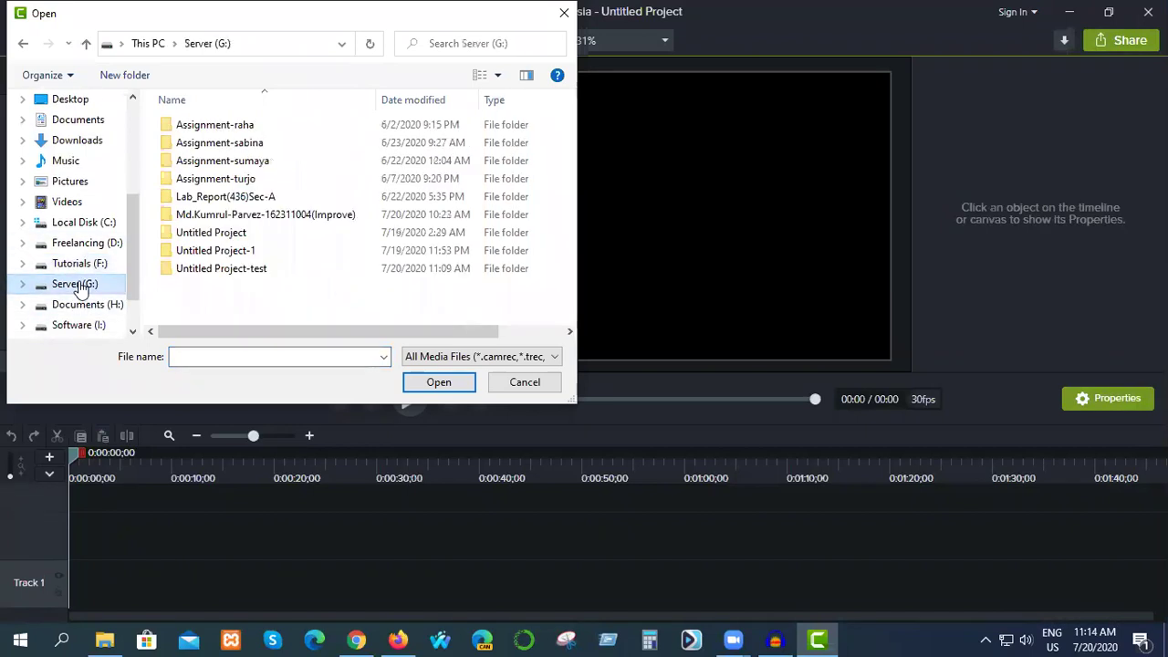
double_click(255, 270)
left_click(209, 203)
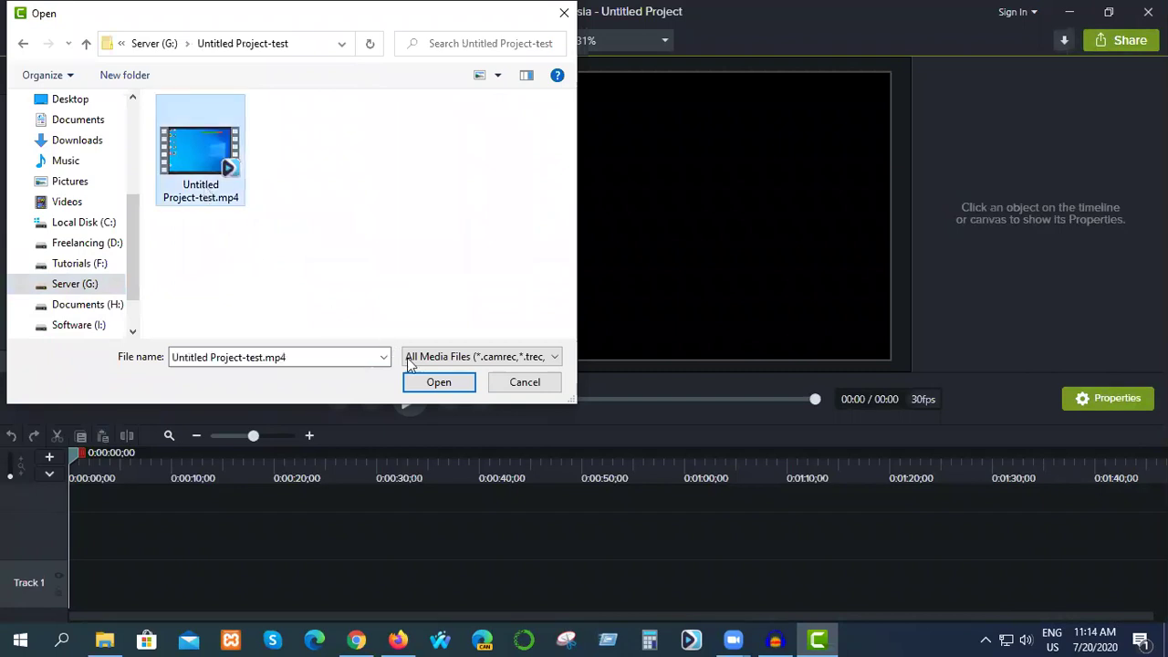
left_click(428, 385)
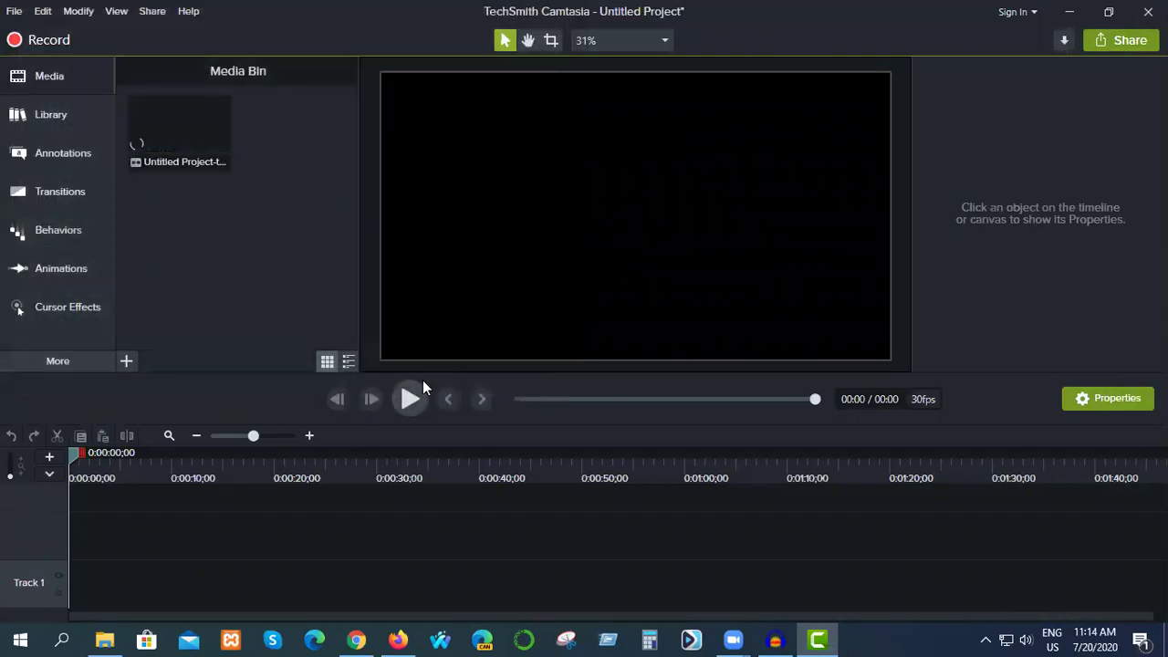
Place the Untitled Project-test clip at the start of Track 2, preview it briefly and return the playhead to the beginning.
left_click_drag(180, 164, 71, 554)
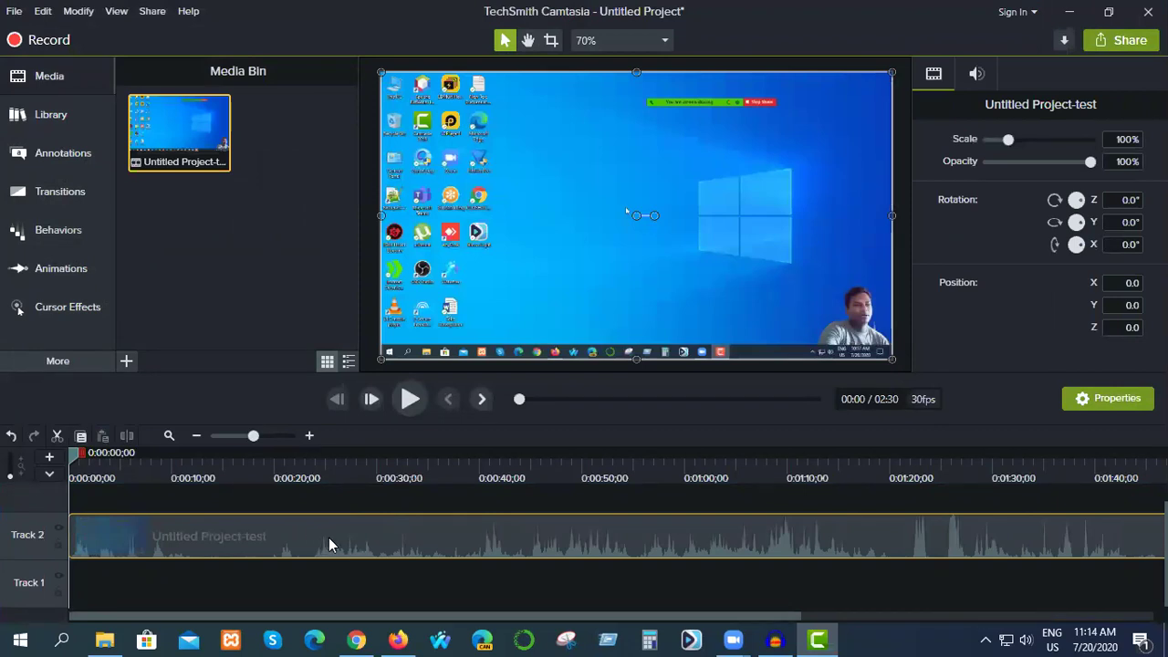
left_click(413, 399)
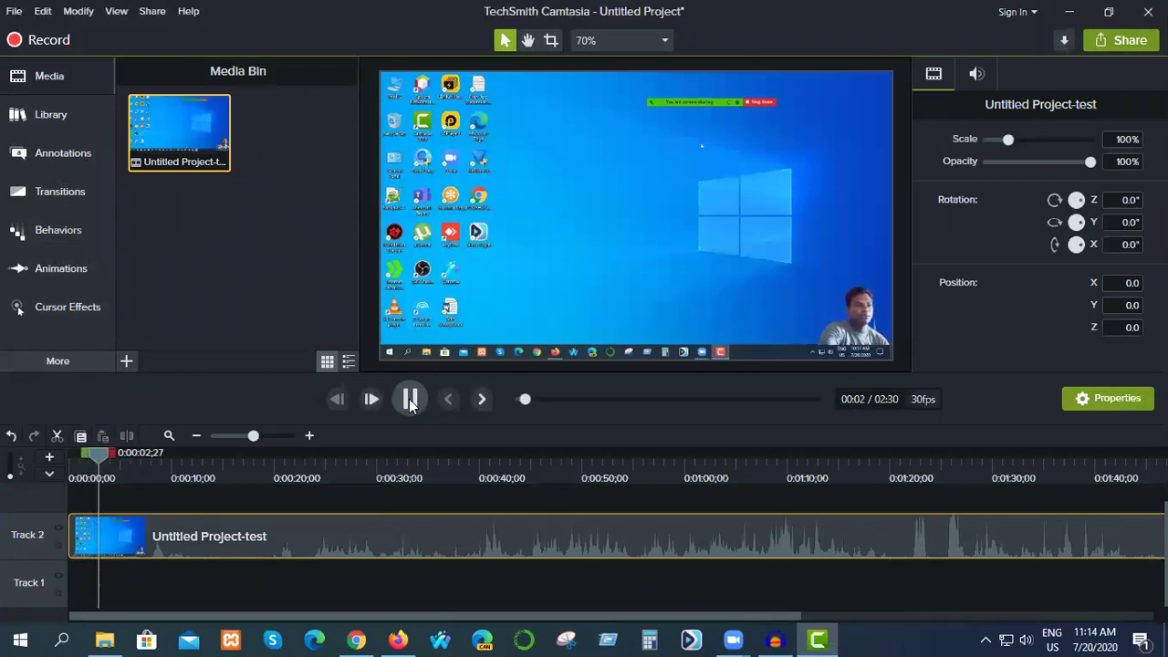
left_click(410, 402)
left_click_drag(98, 459, 81, 459)
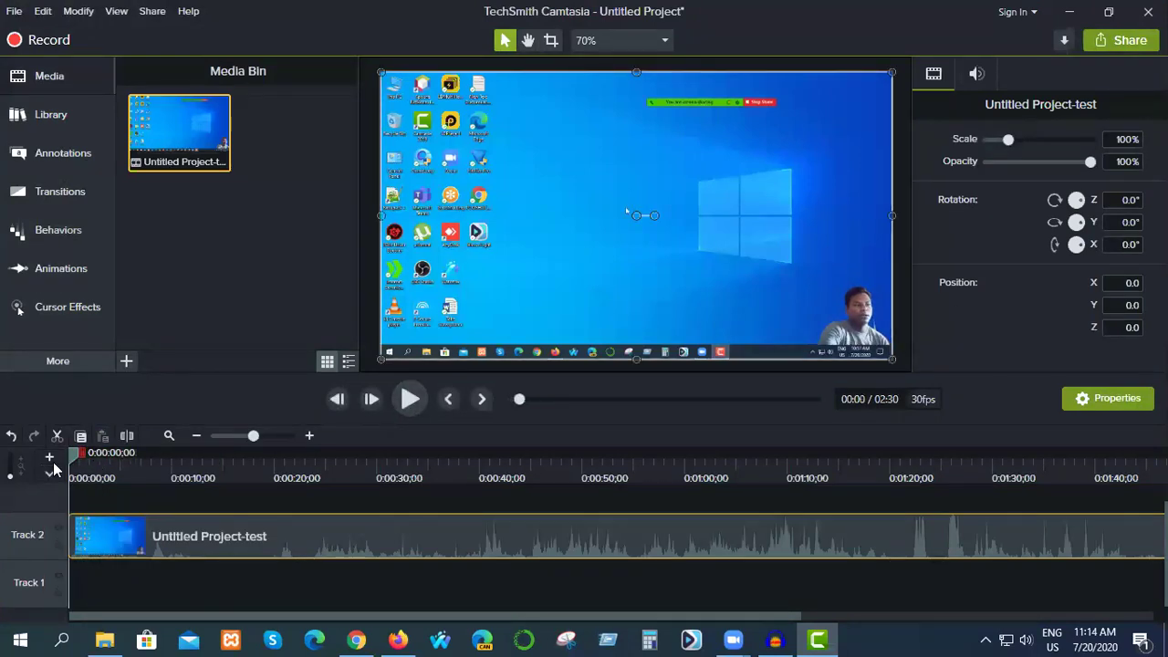
Apply Silence Audio to the Untitled Project-test clip on Track 2 and raise its audio level line slightly.
right_click(335, 534)
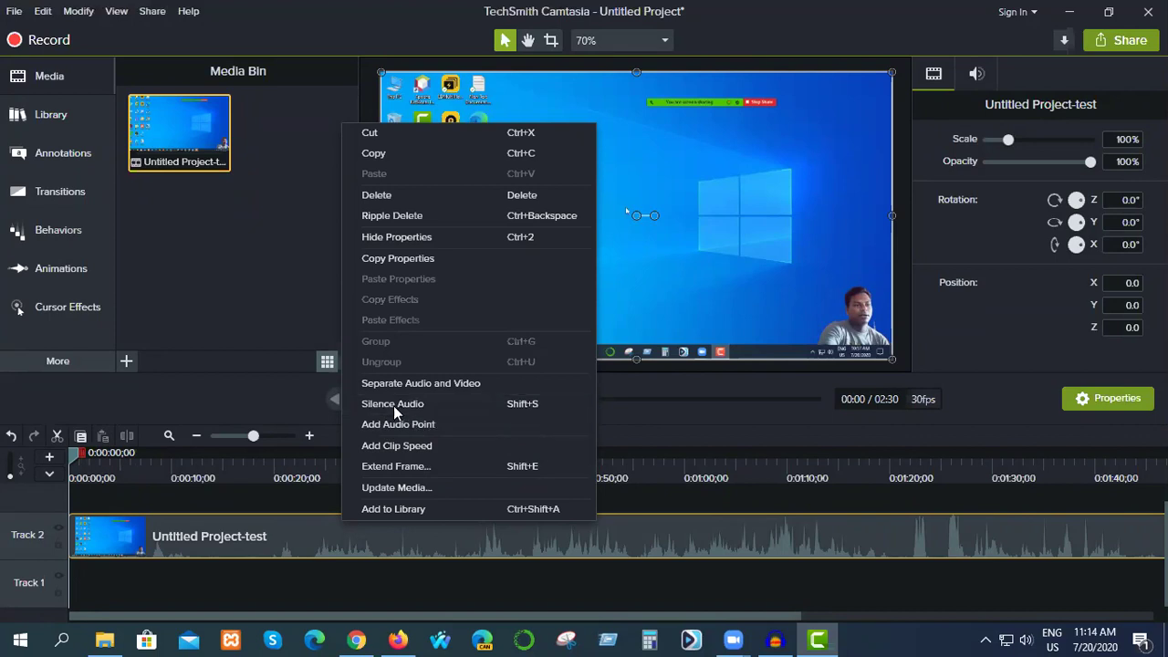
left_click(394, 406)
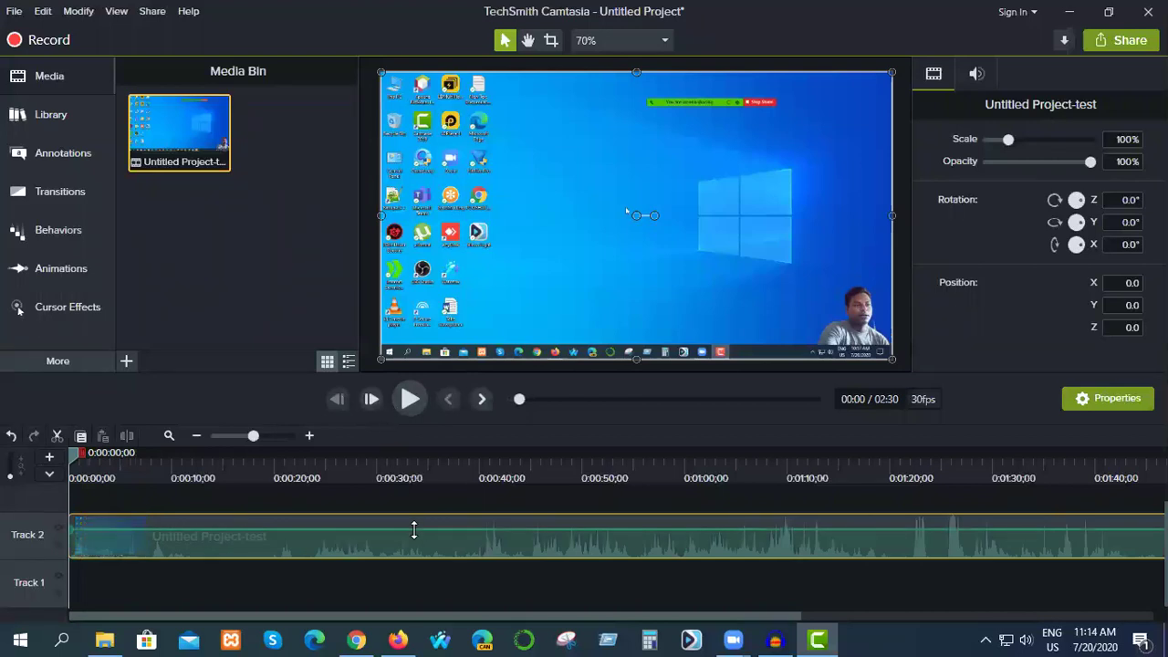
left_click_drag(413, 530, 419, 527)
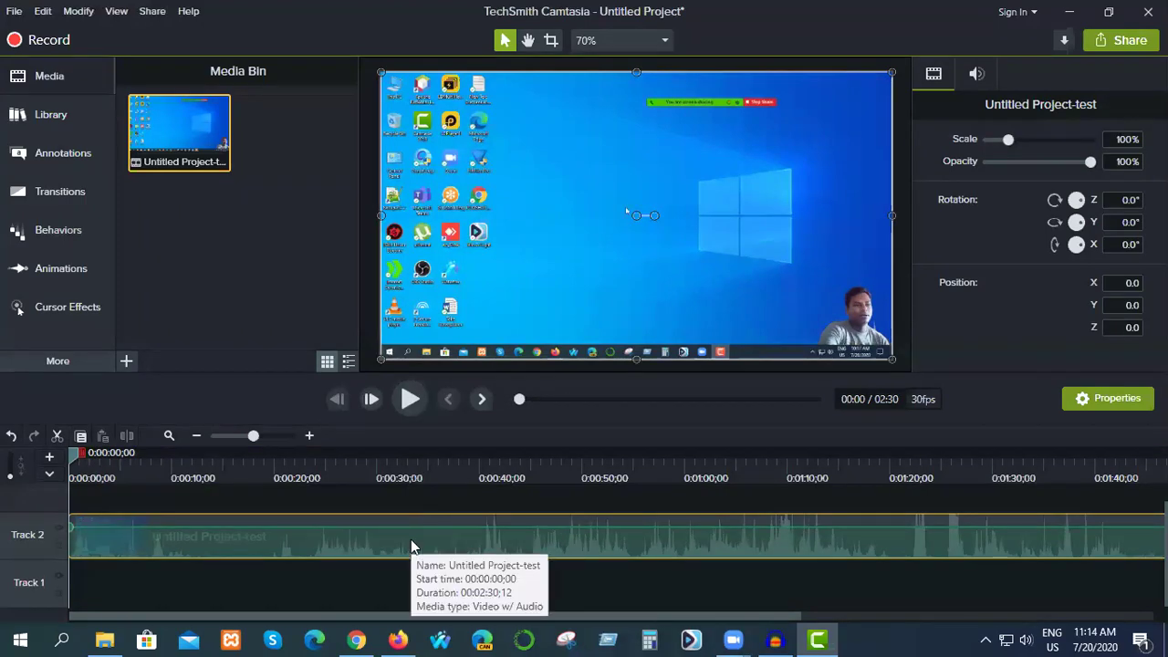
Cut the Untitled Project-test clip from Track 2 and paste it back at the start of the timeline.
right_click(411, 539)
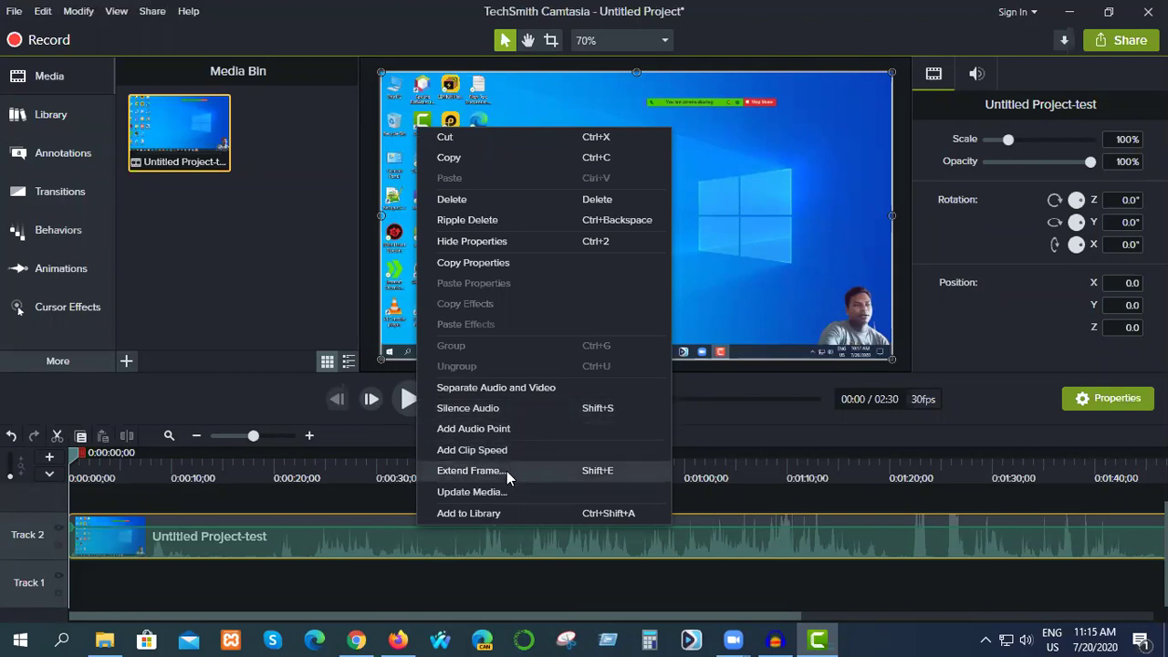
right_click(352, 540)
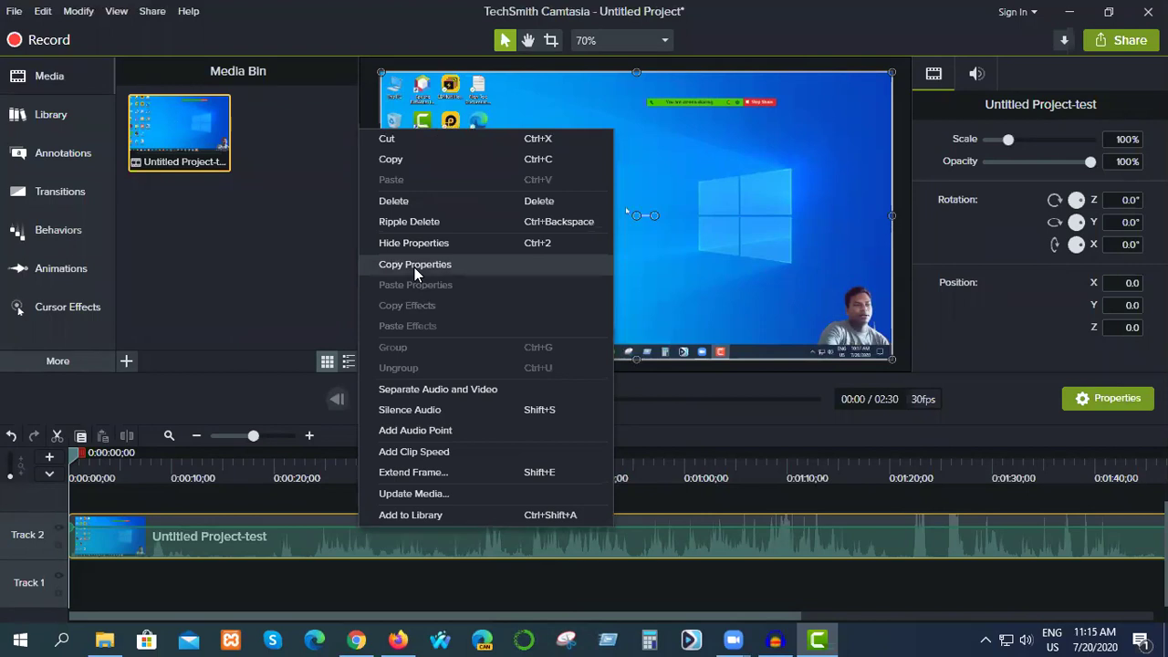
left_click(407, 142)
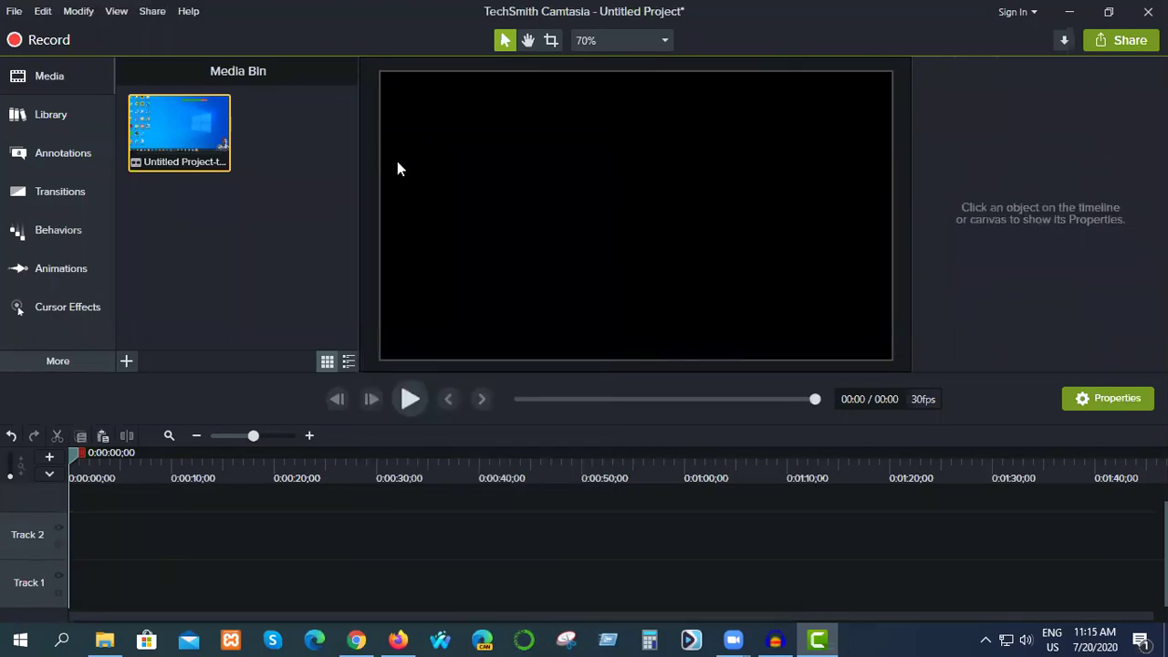
key("ctrl+v")
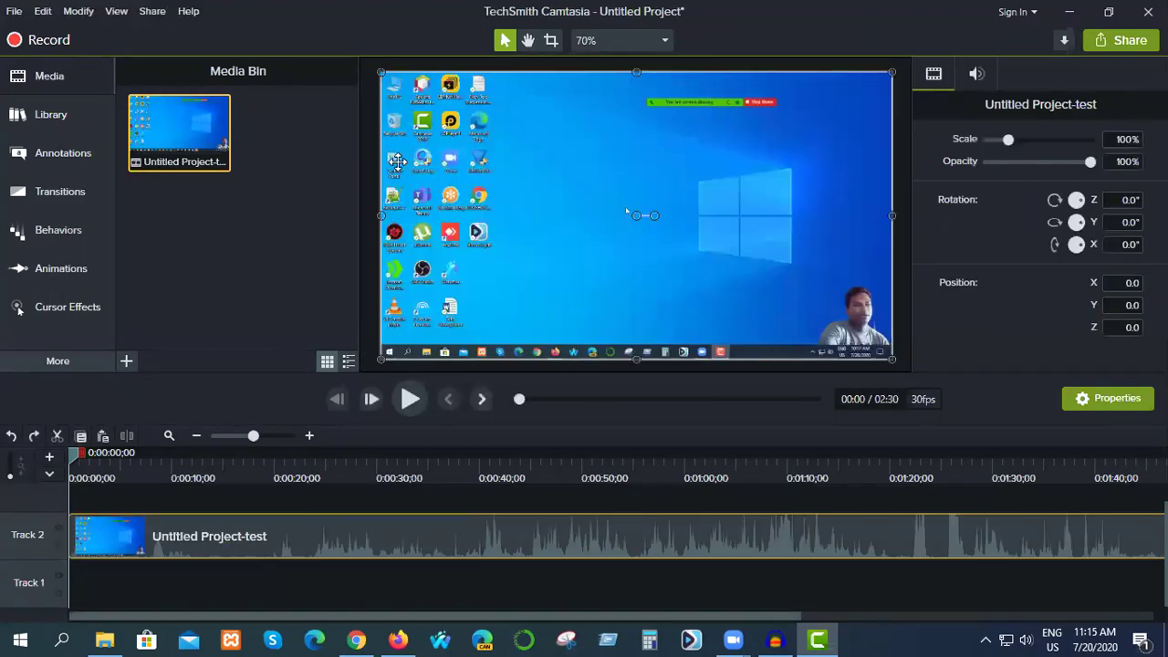
Enable audio editing on the Untitled Project-test clip on Track 2 and separate its audio and video.
right_click(371, 546)
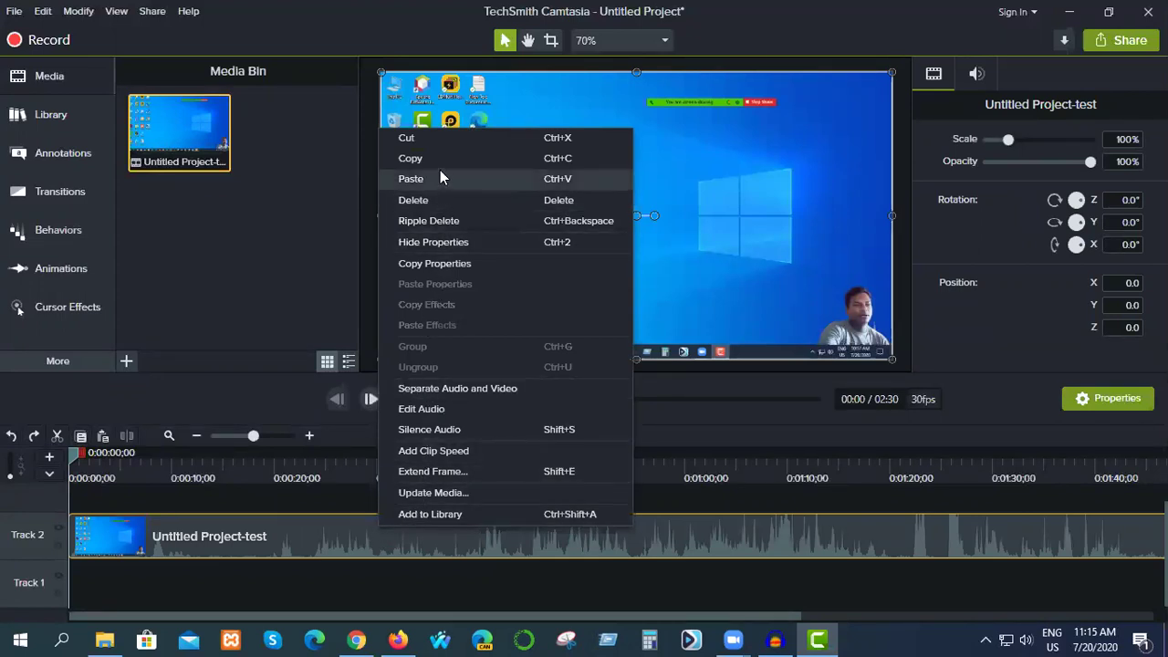
left_click(440, 411)
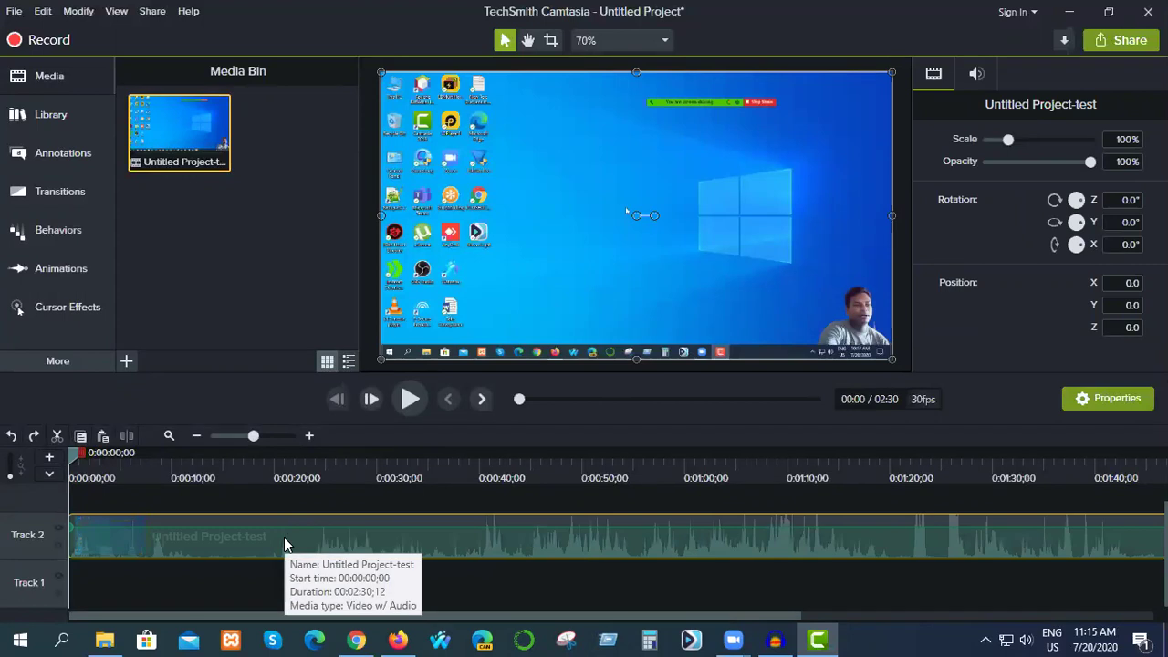
right_click(284, 544)
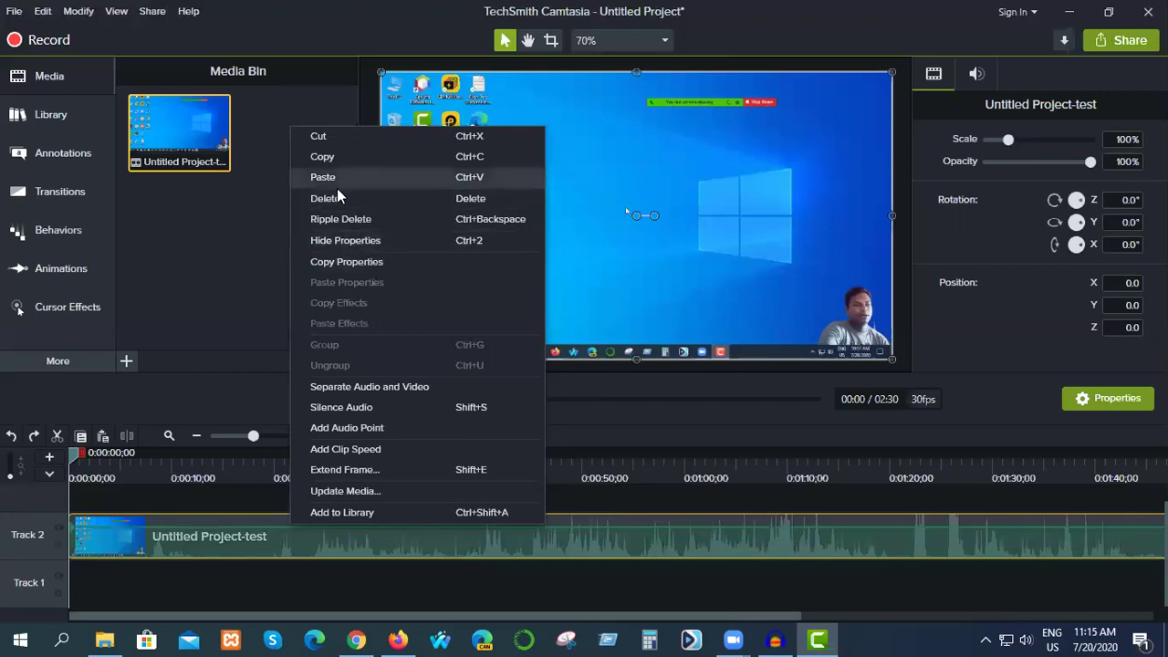
left_click(374, 387)
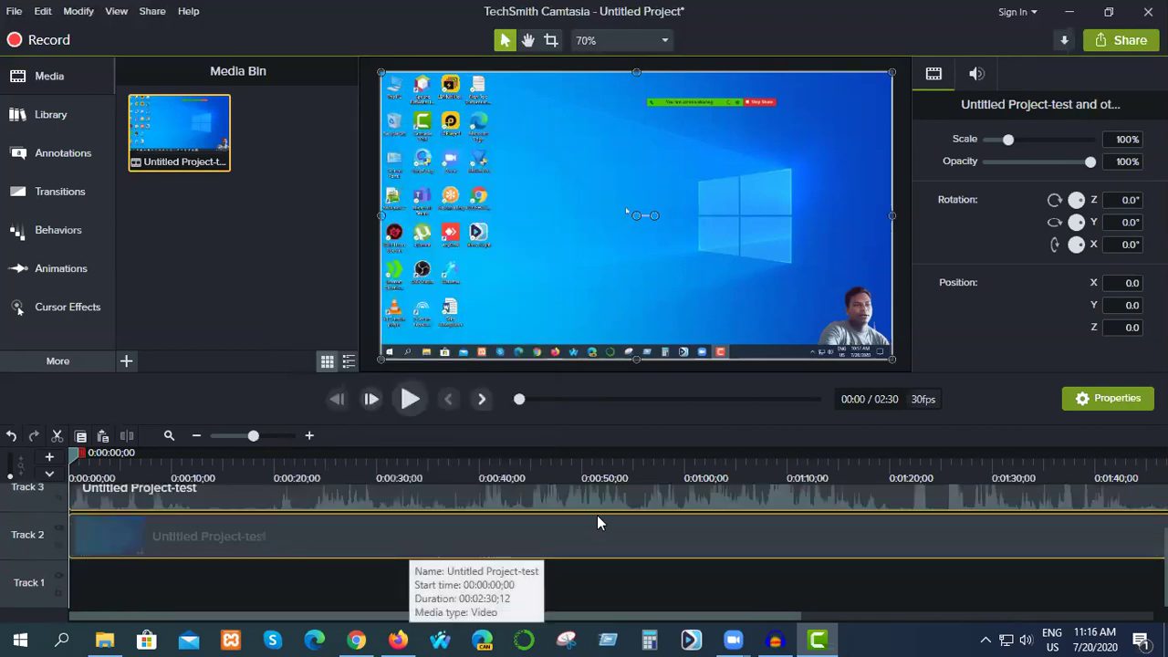
scroll(575, 530, "up", 1)
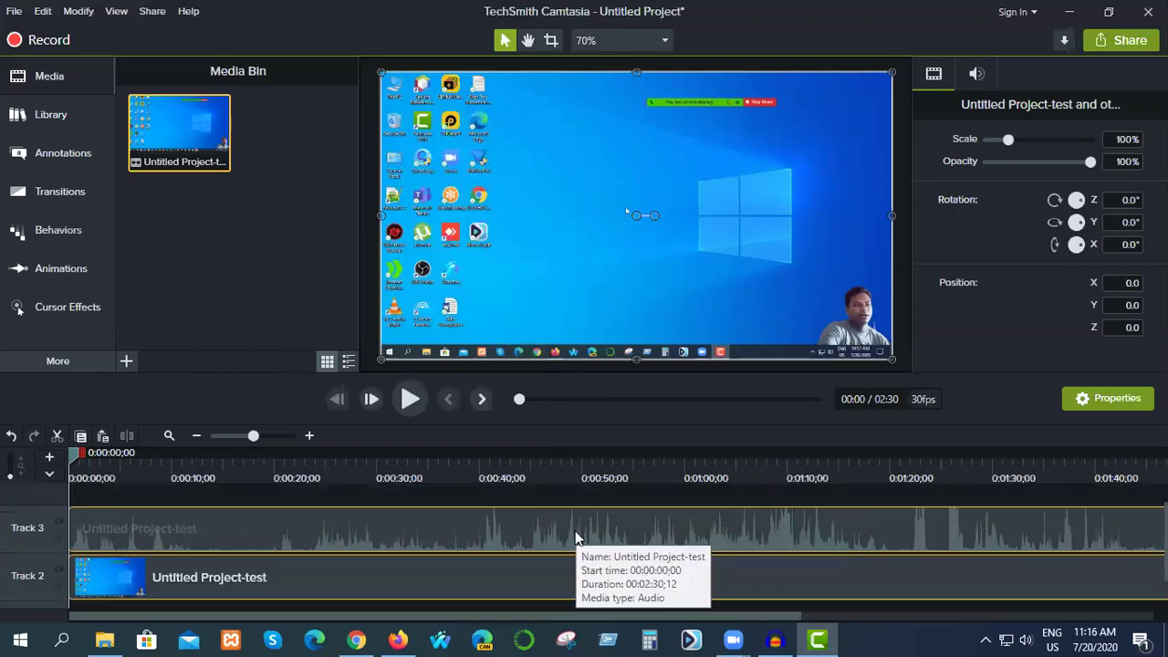
Delete the video part from Track 2, preview the audio on Track 3 briefly and return the playhead to the start.
left_click(299, 575)
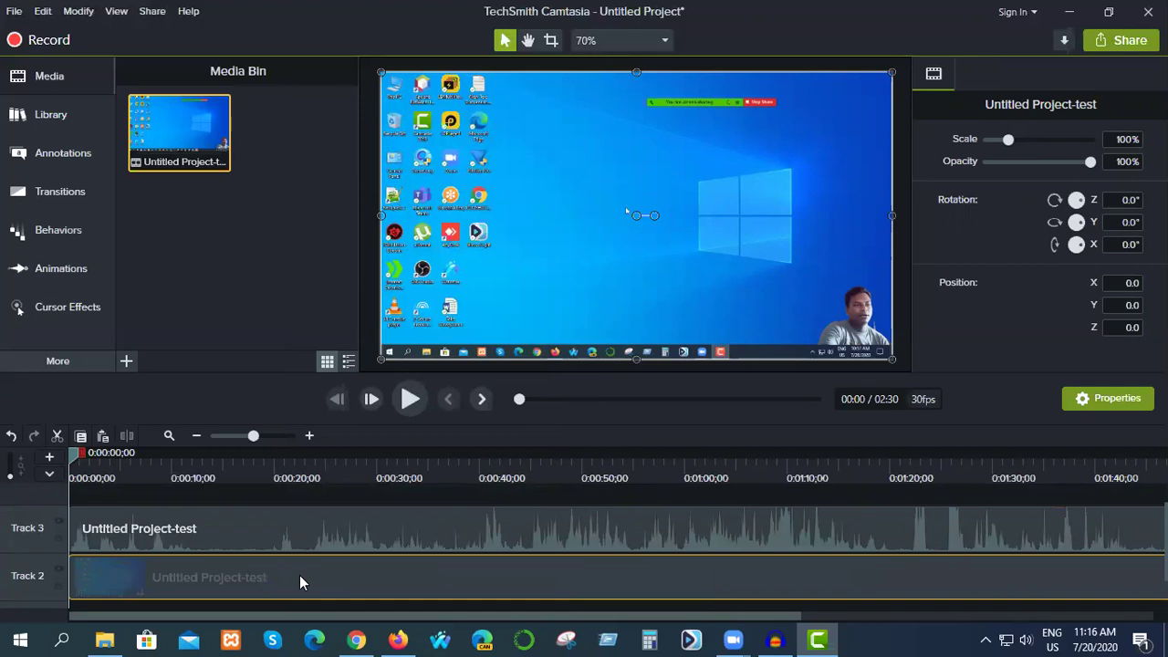
key("Delete")
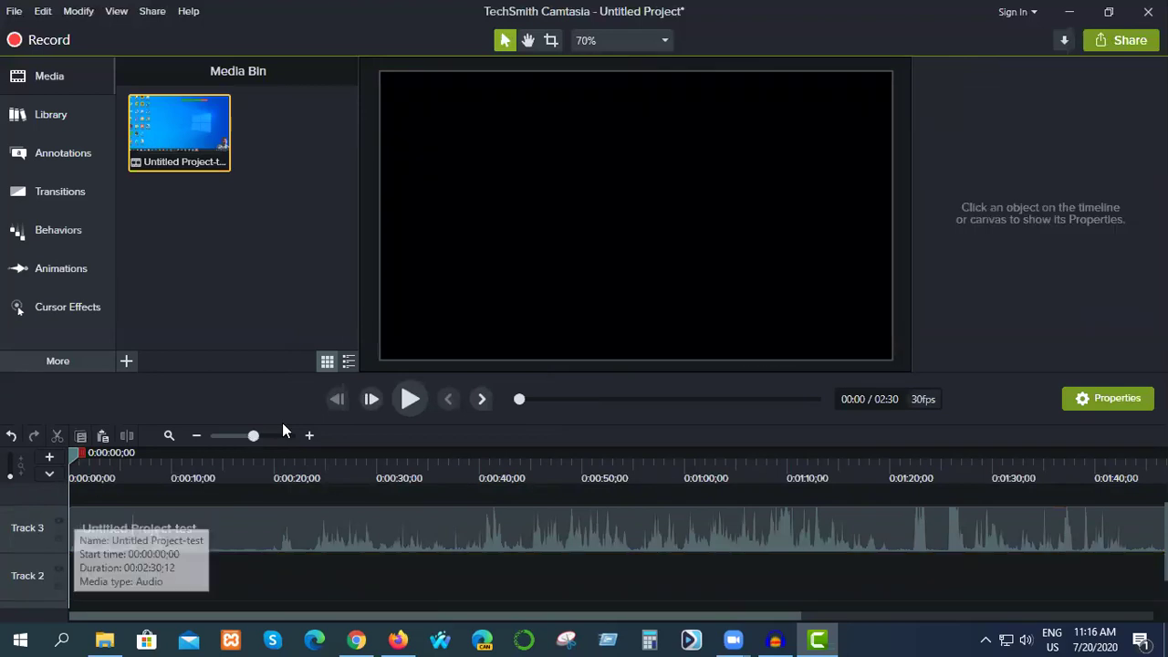
left_click(409, 399)
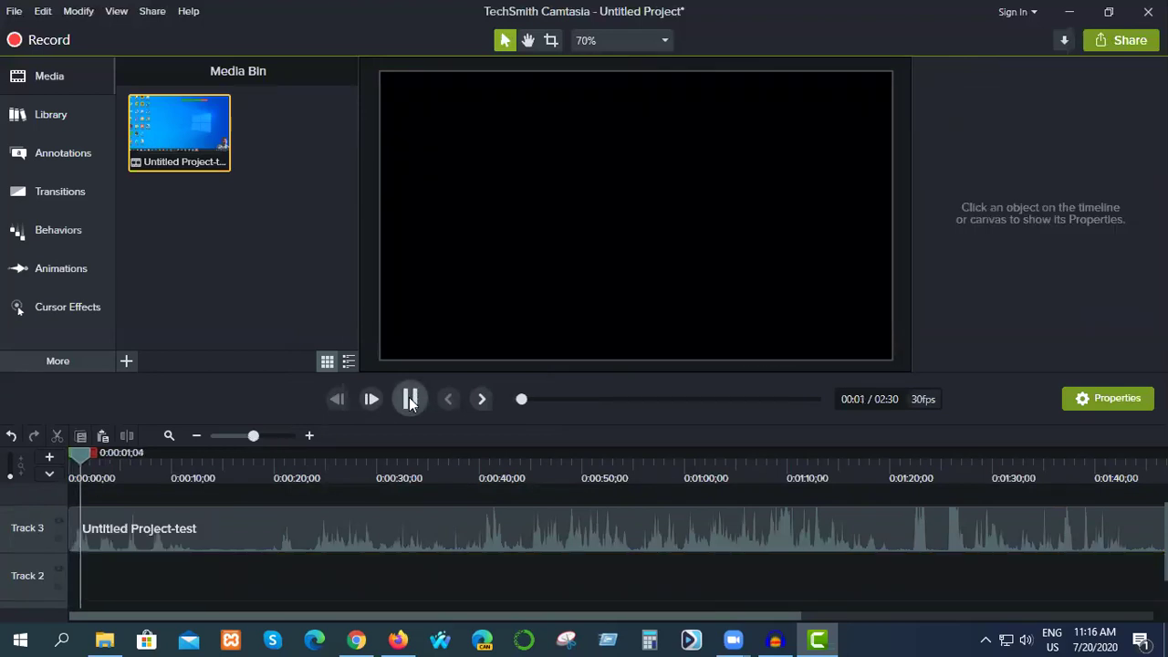
left_click(409, 398)
left_click_drag(82, 455, 57, 458)
left_click(235, 534)
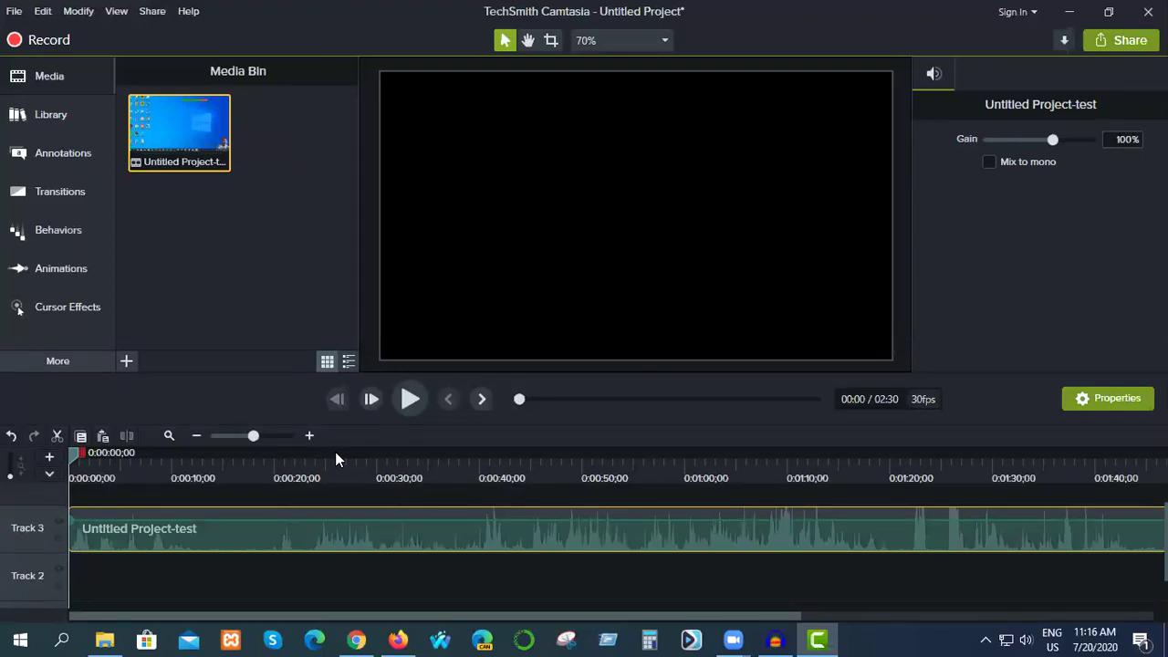
Start a local file export of the timeline using Custom production settings.
left_click(1108, 39)
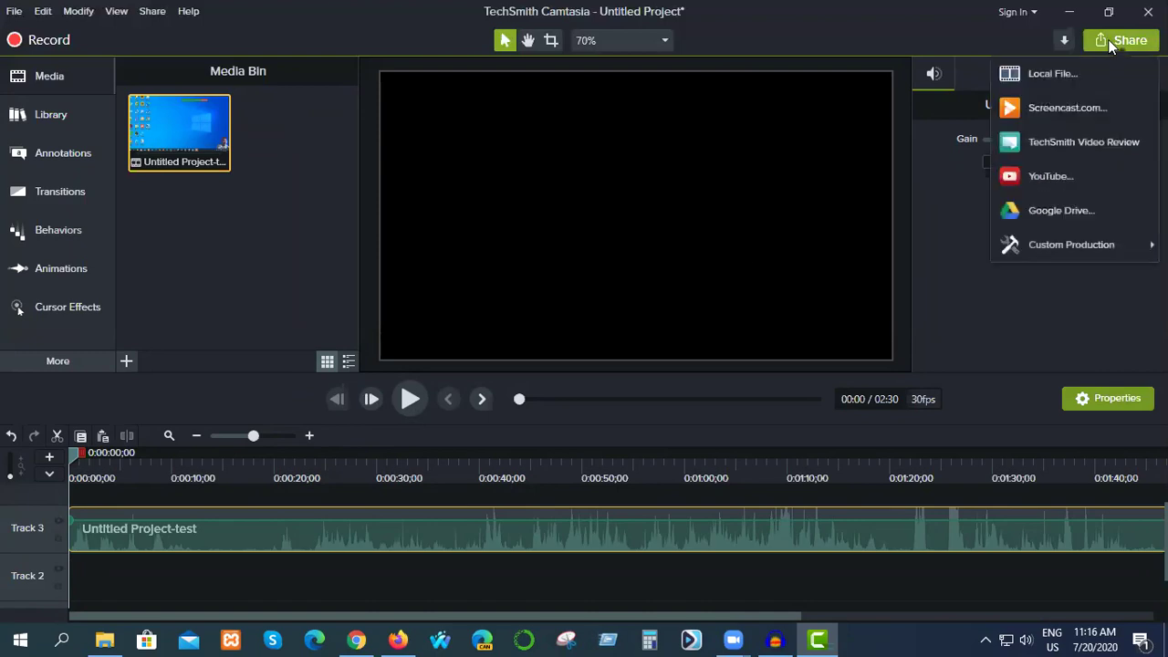
left_click(1057, 80)
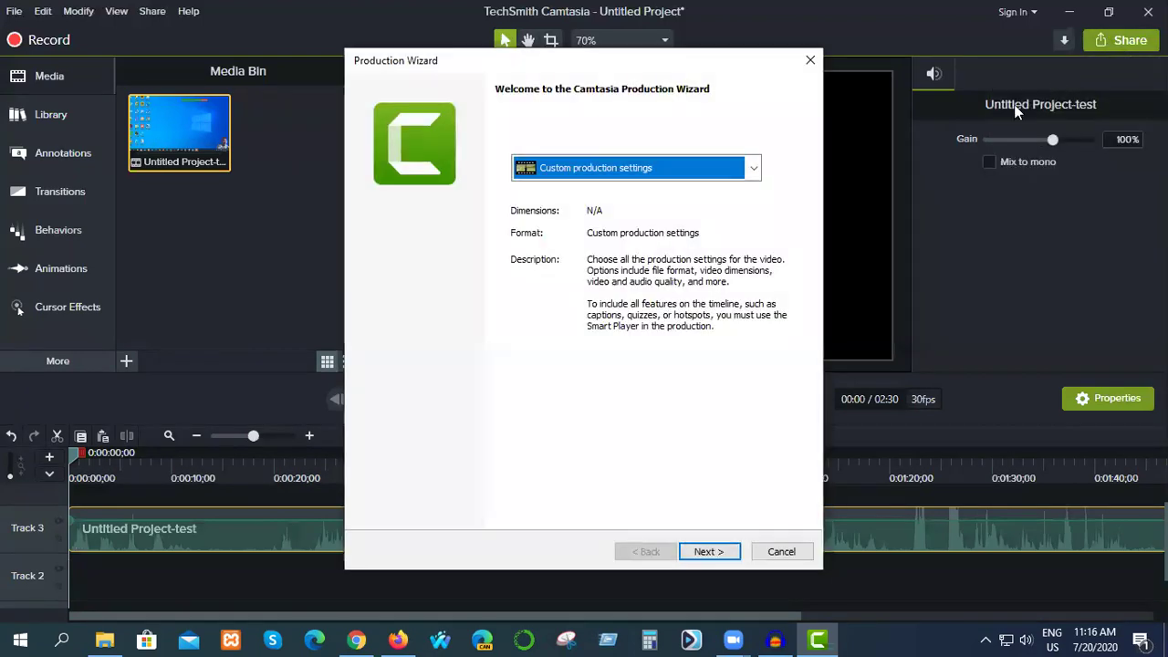
left_click(754, 170)
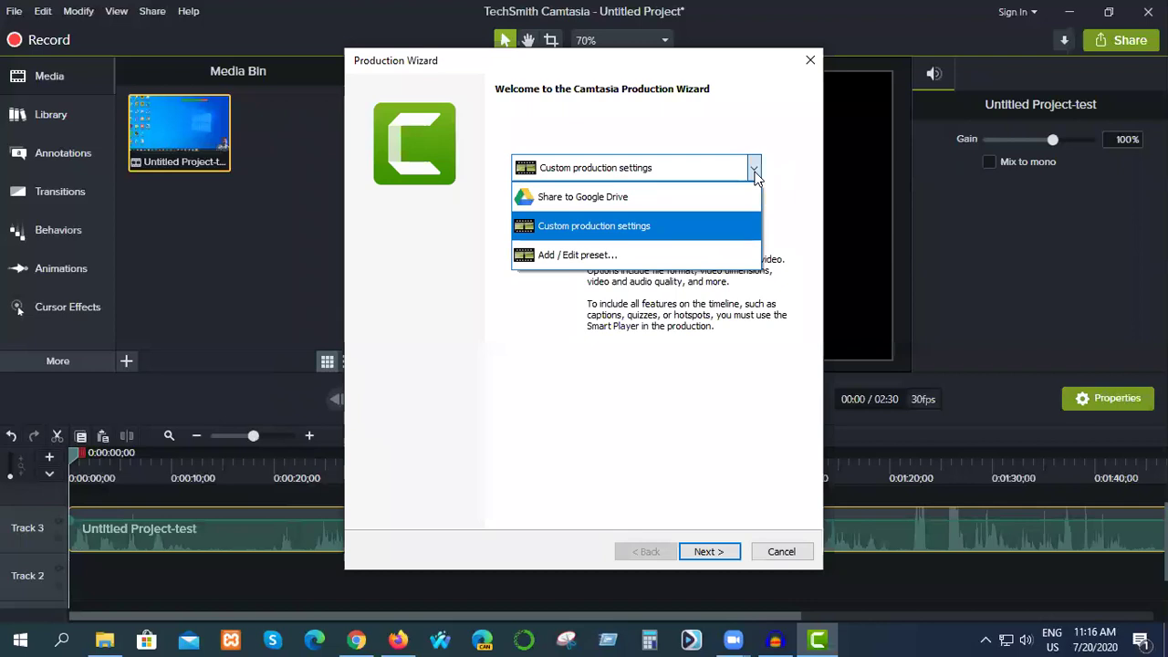
left_click(637, 238)
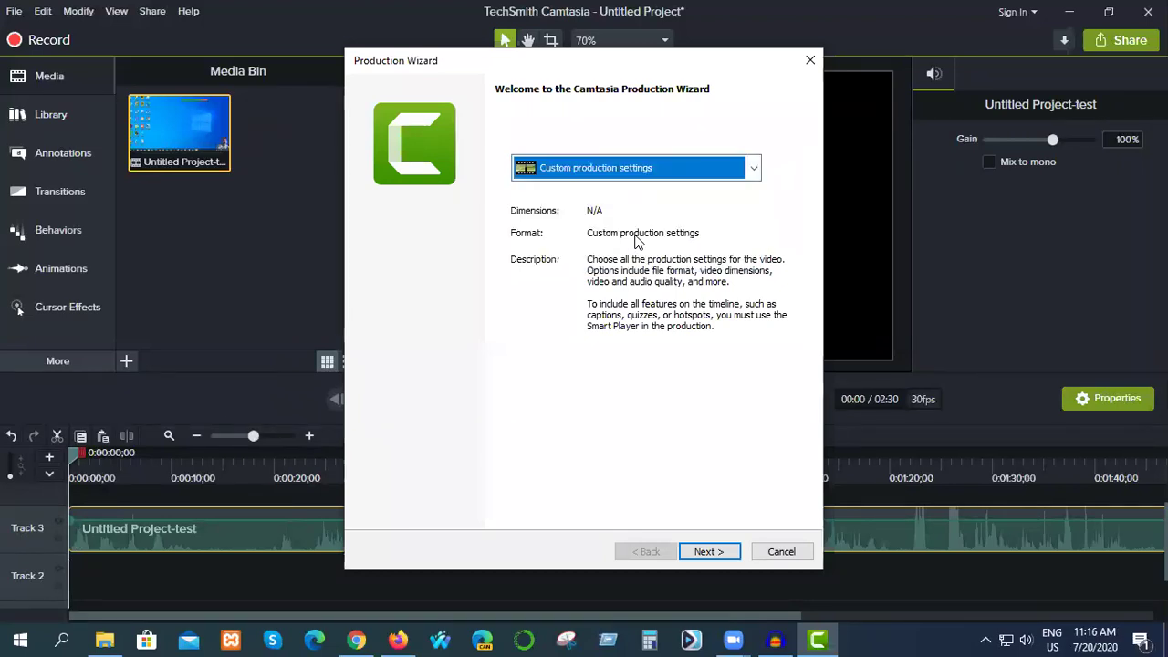
Examine the available production presets in Manage Production Presets, then close the dialog.
left_click(755, 168)
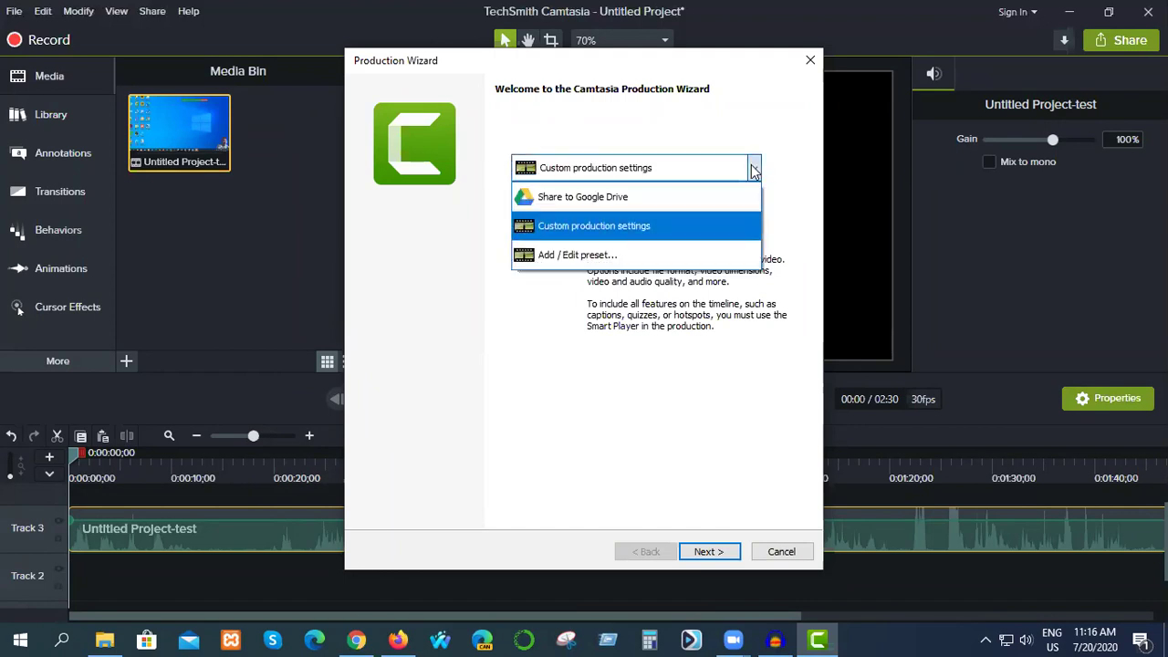
left_click(647, 258)
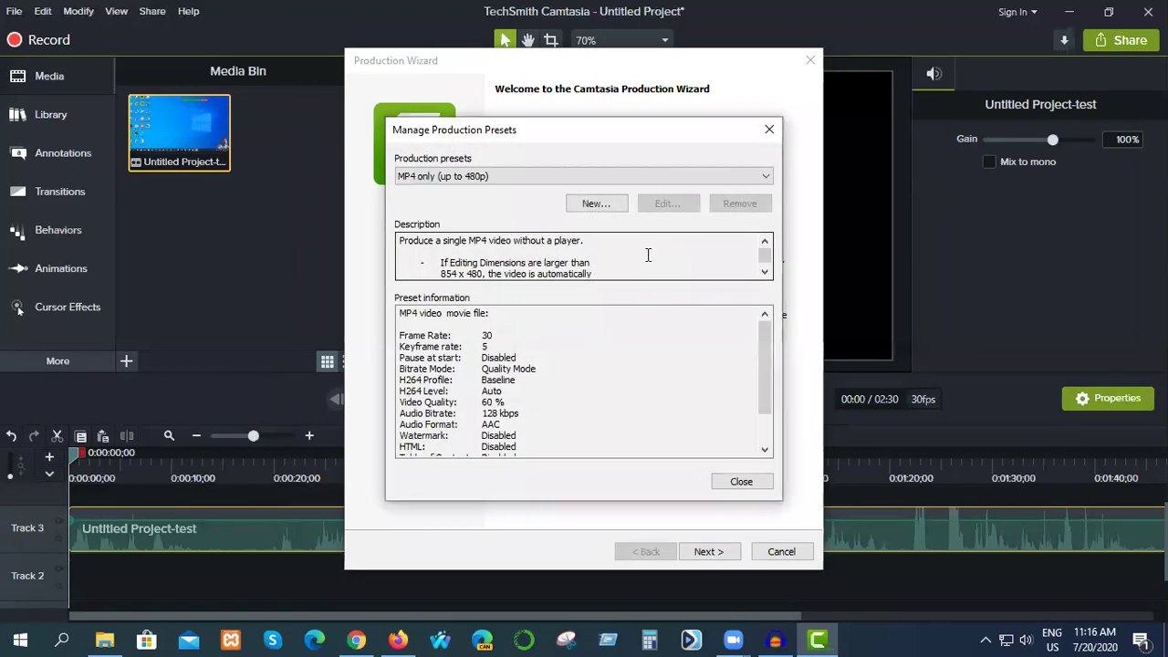
left_click(544, 178)
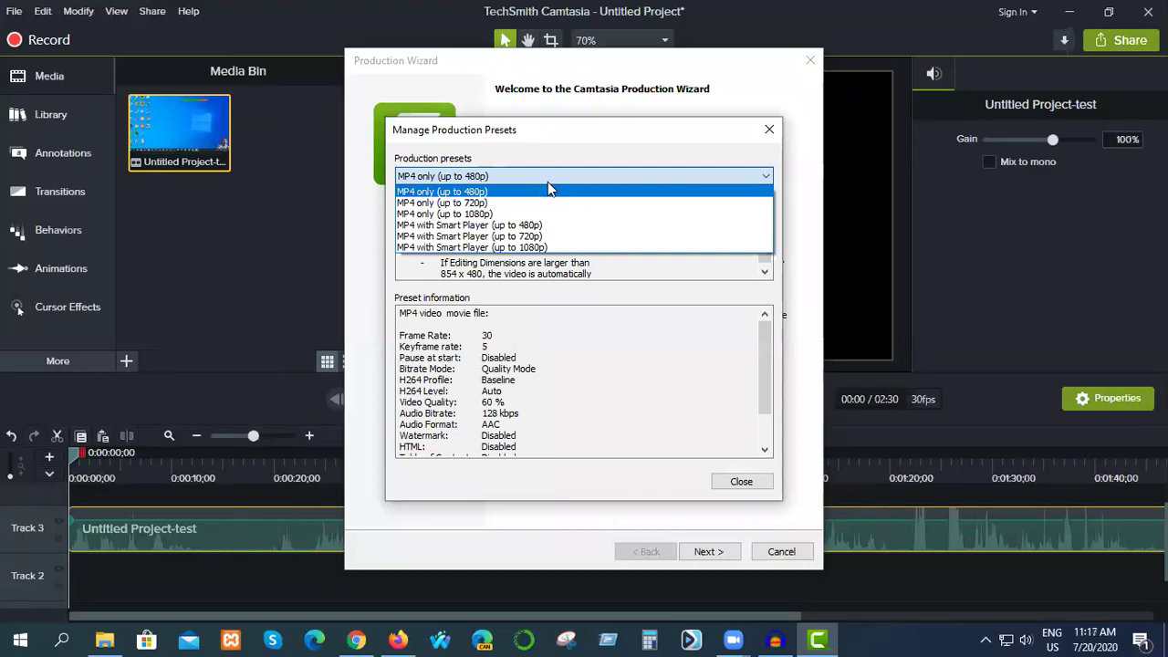
left_click(541, 172)
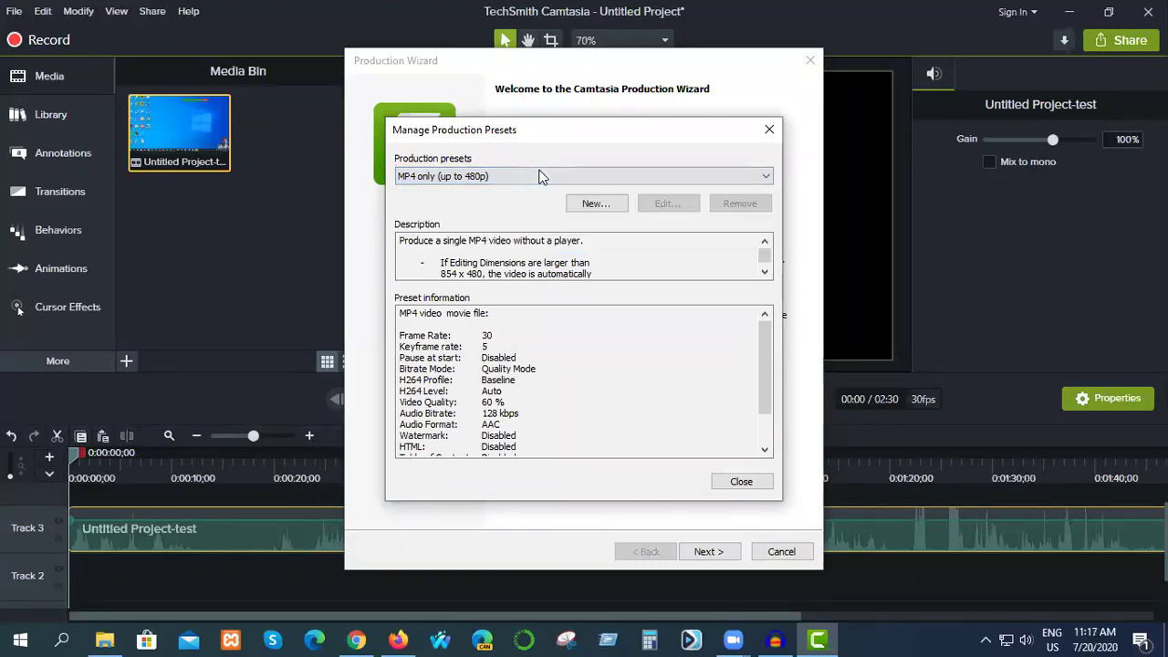
left_click(540, 176)
left_click(540, 178)
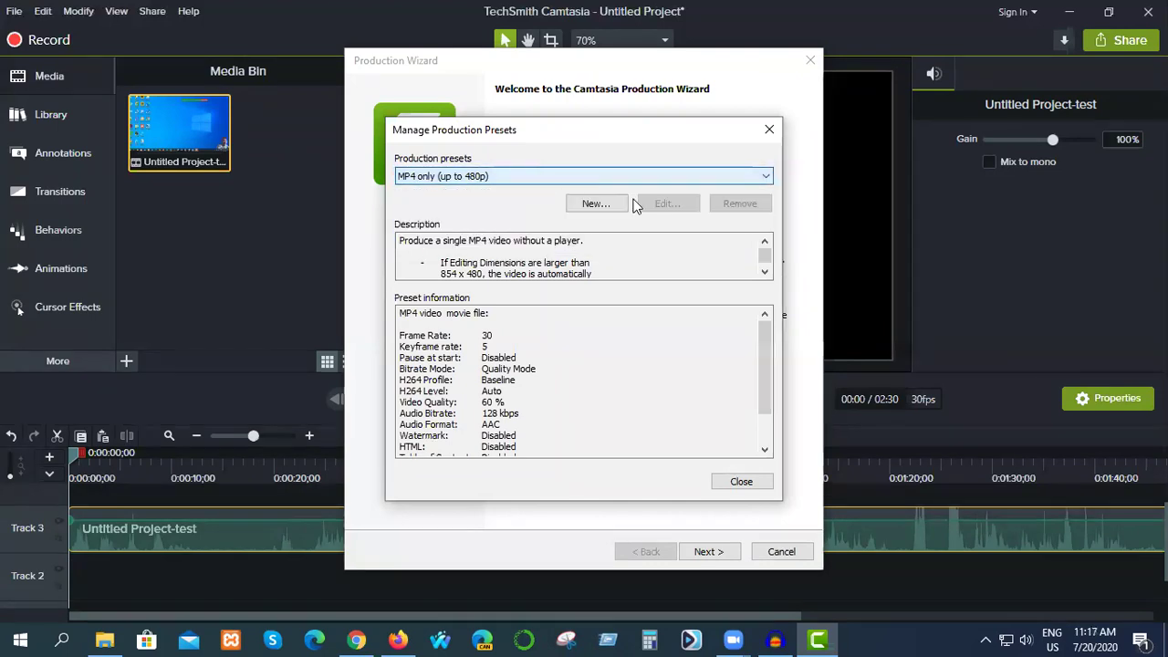
left_click(769, 129)
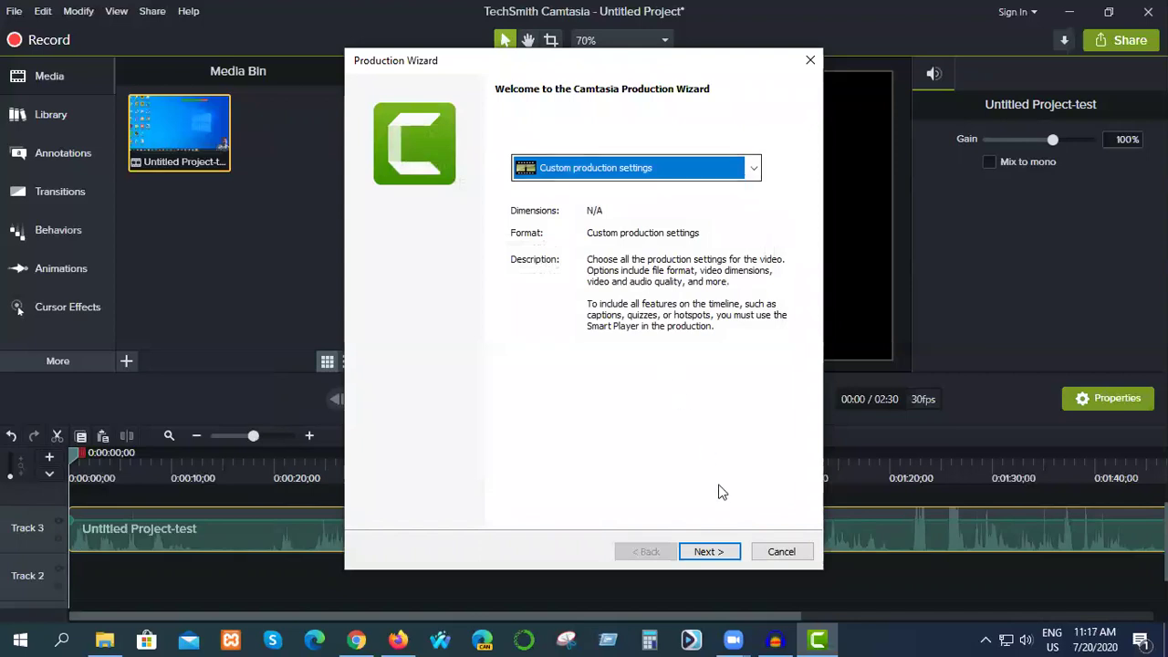
Keep M4A - audio only as the production format and set the audio bit rate to 256 kbps.
left_click(711, 554)
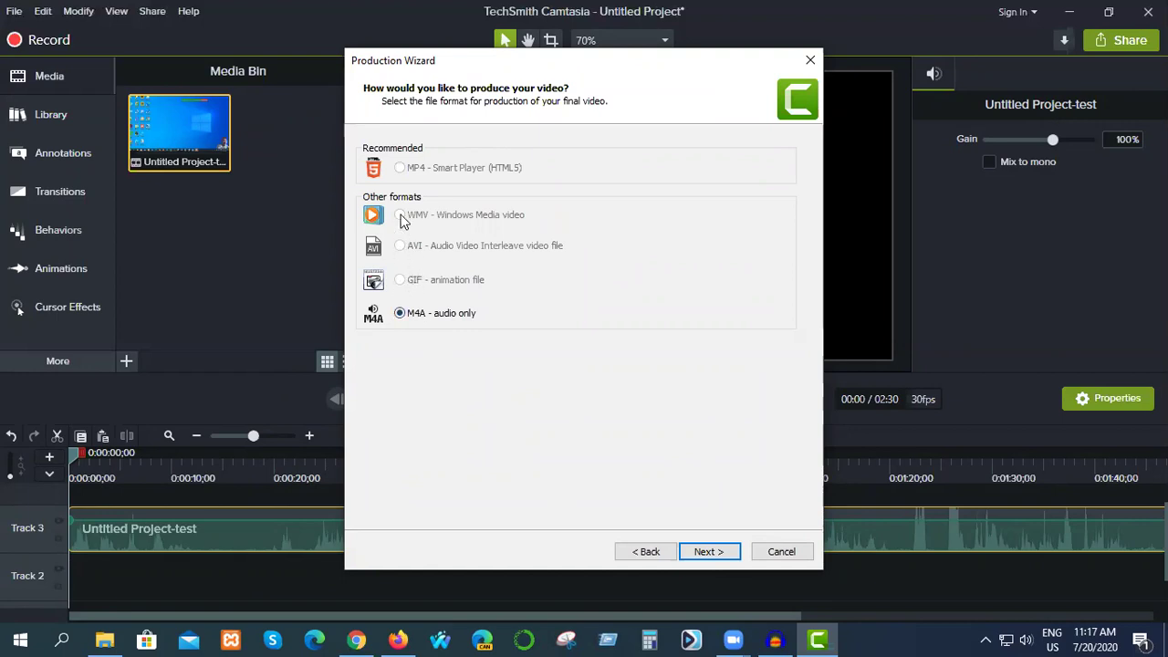
left_click(703, 552)
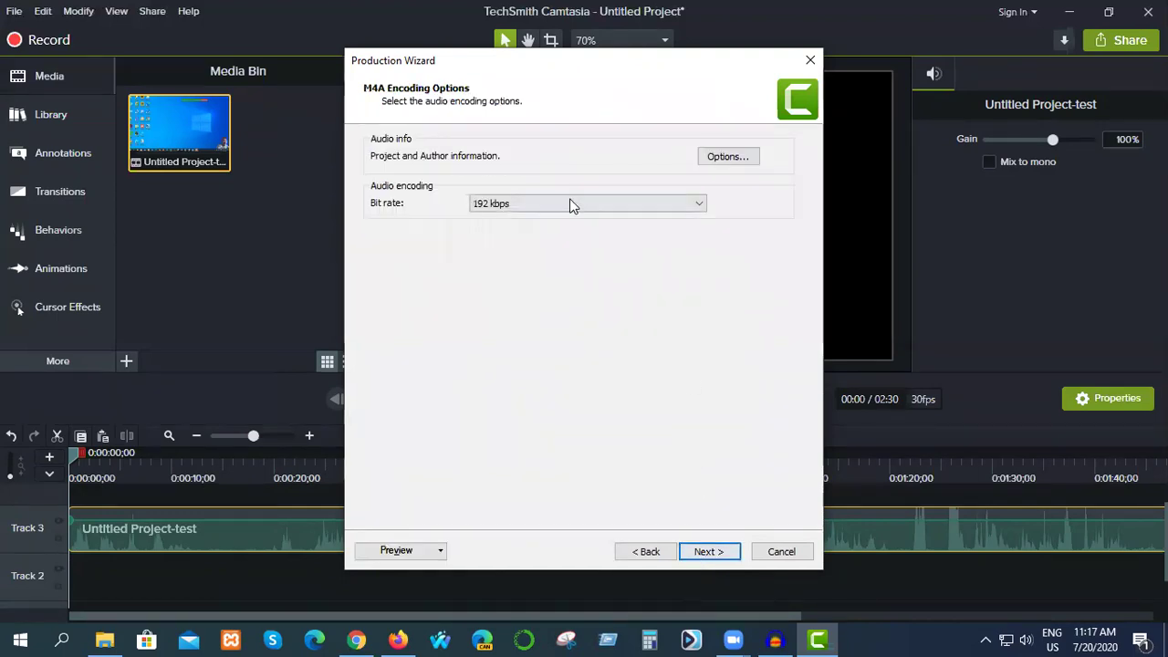
left_click(677, 207)
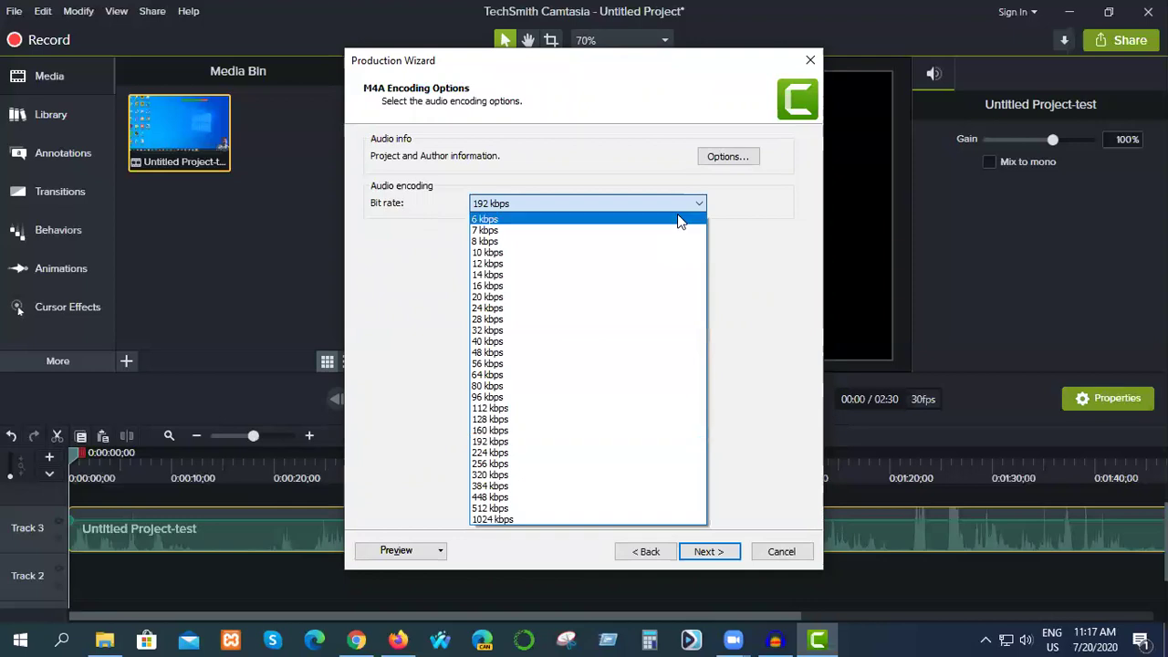
left_click(579, 464)
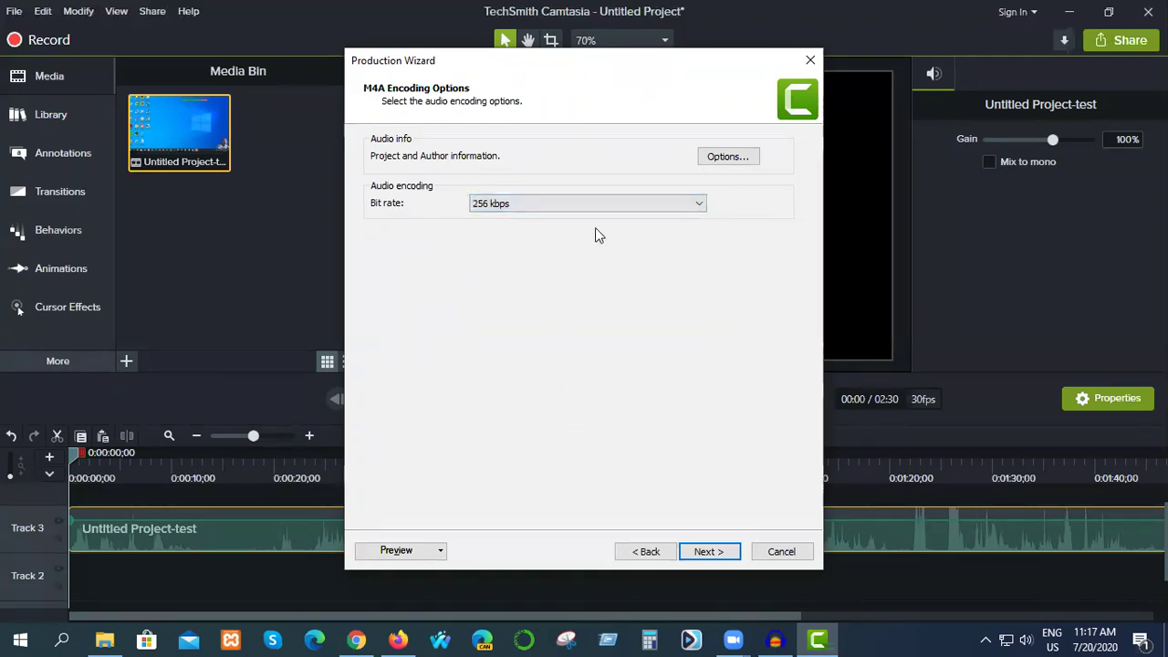
left_click(741, 157)
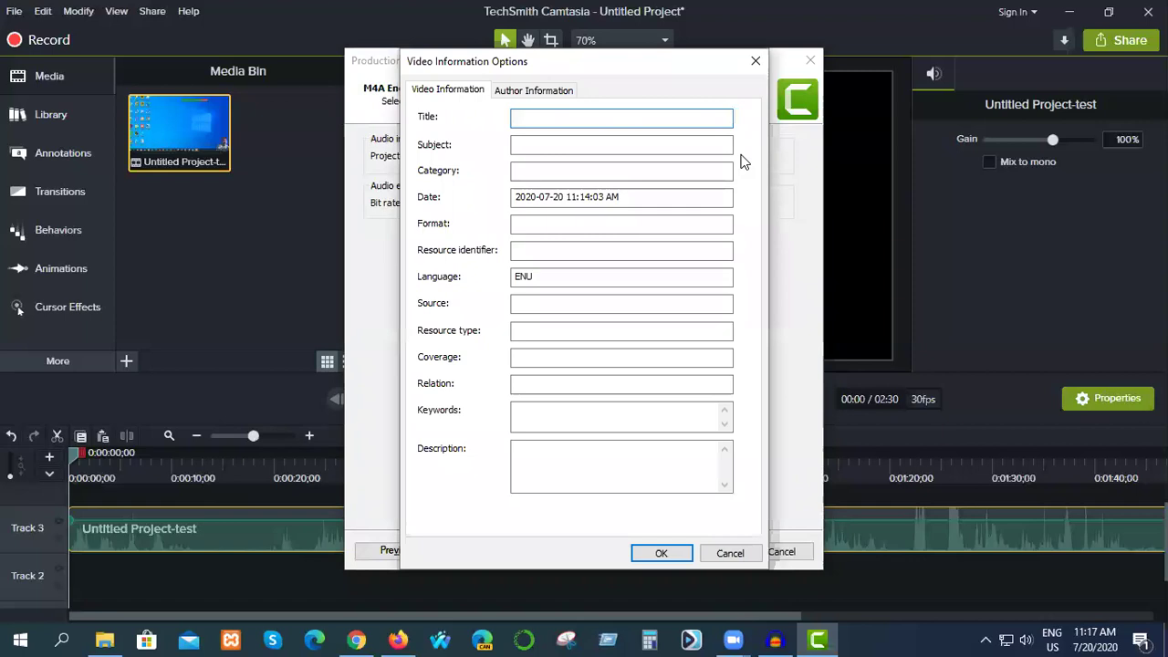
left_click(754, 62)
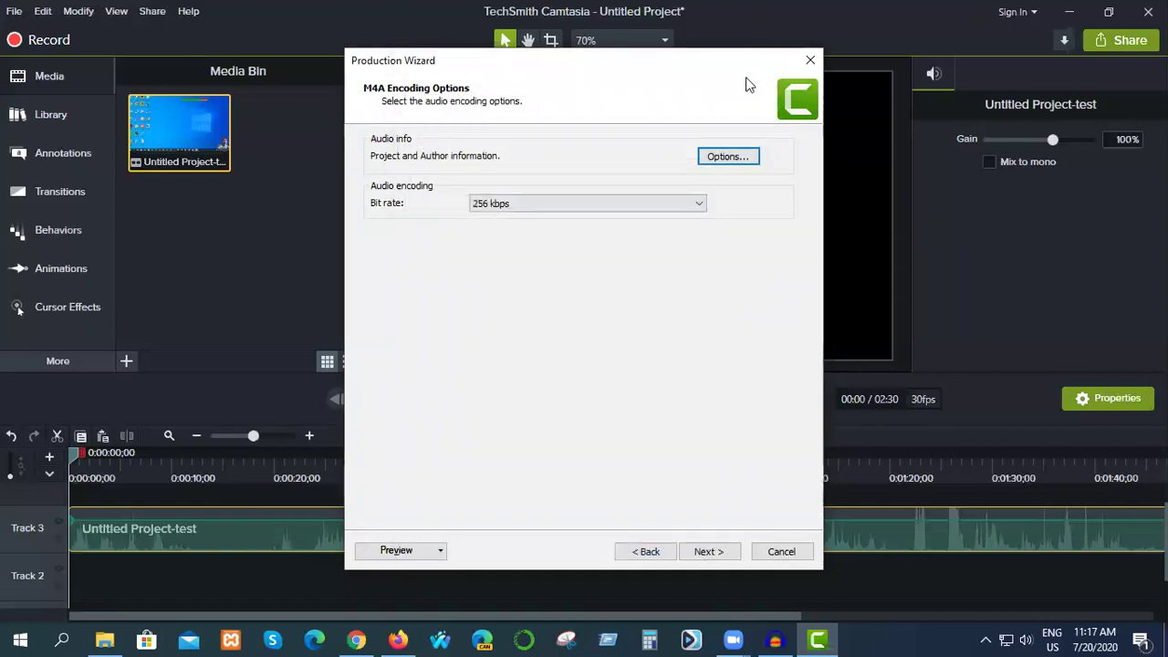
Name the production Untitled Project-test2 in the G:\ folder and produce the M4A file.
left_click(703, 552)
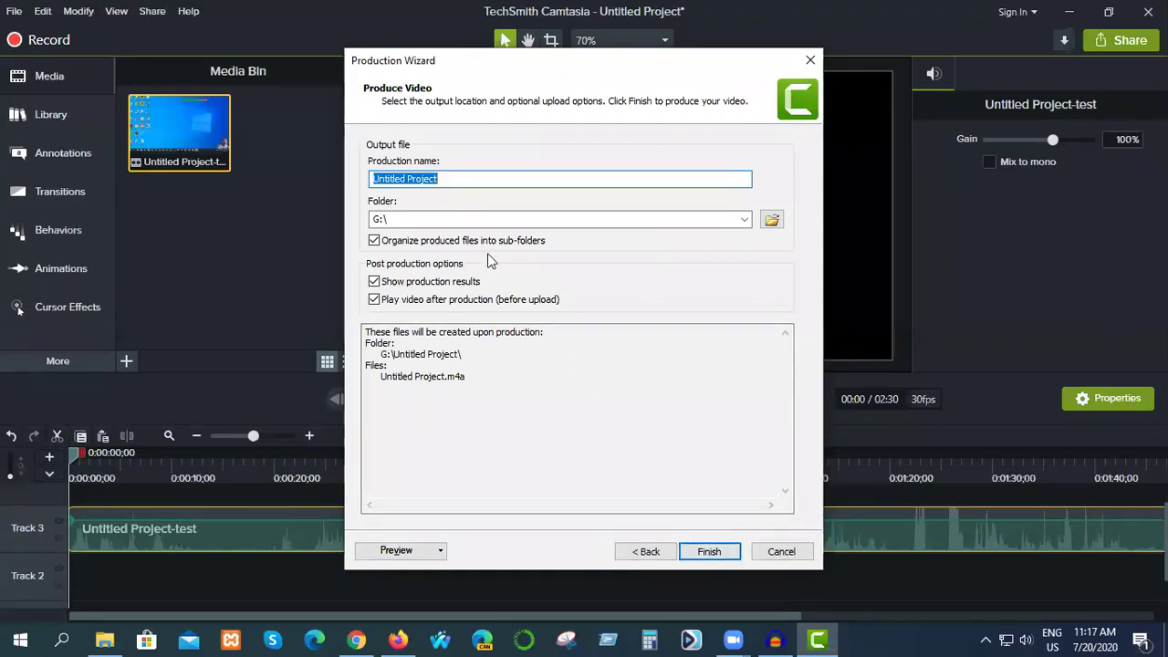
left_click(467, 179)
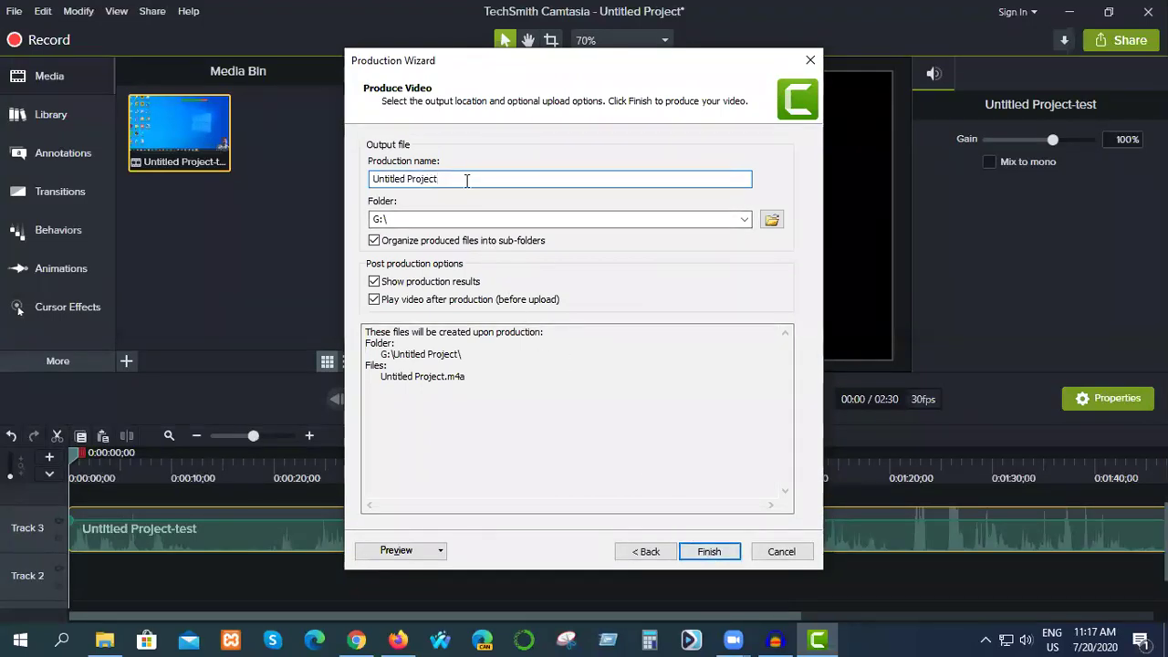
type("-t")
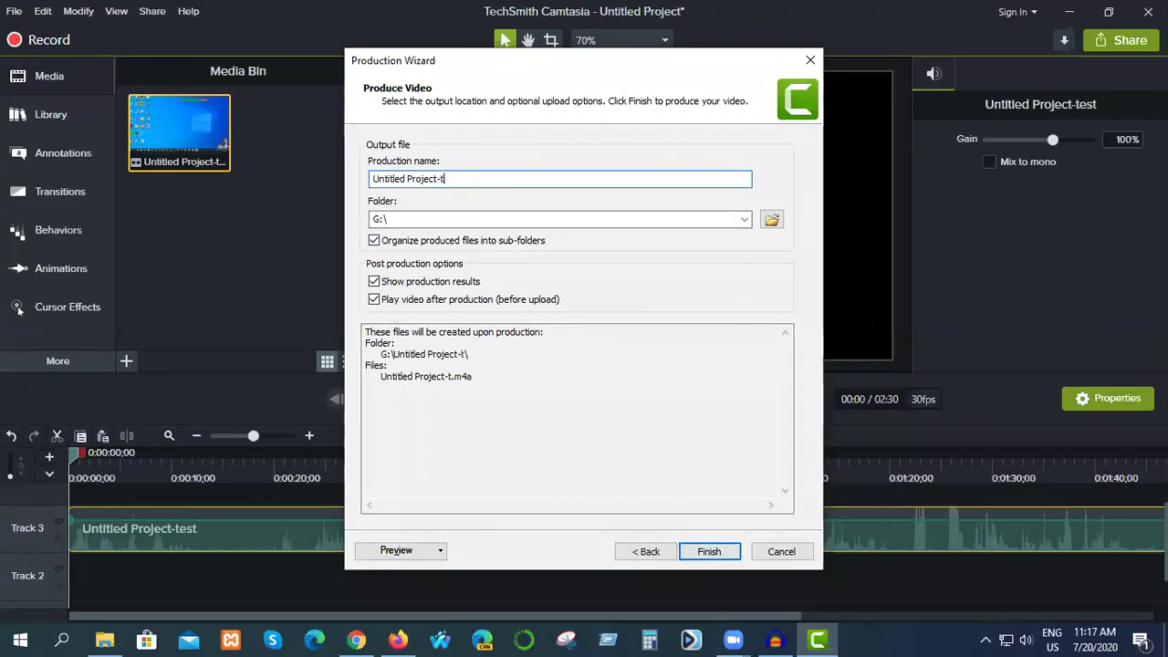
type("est2")
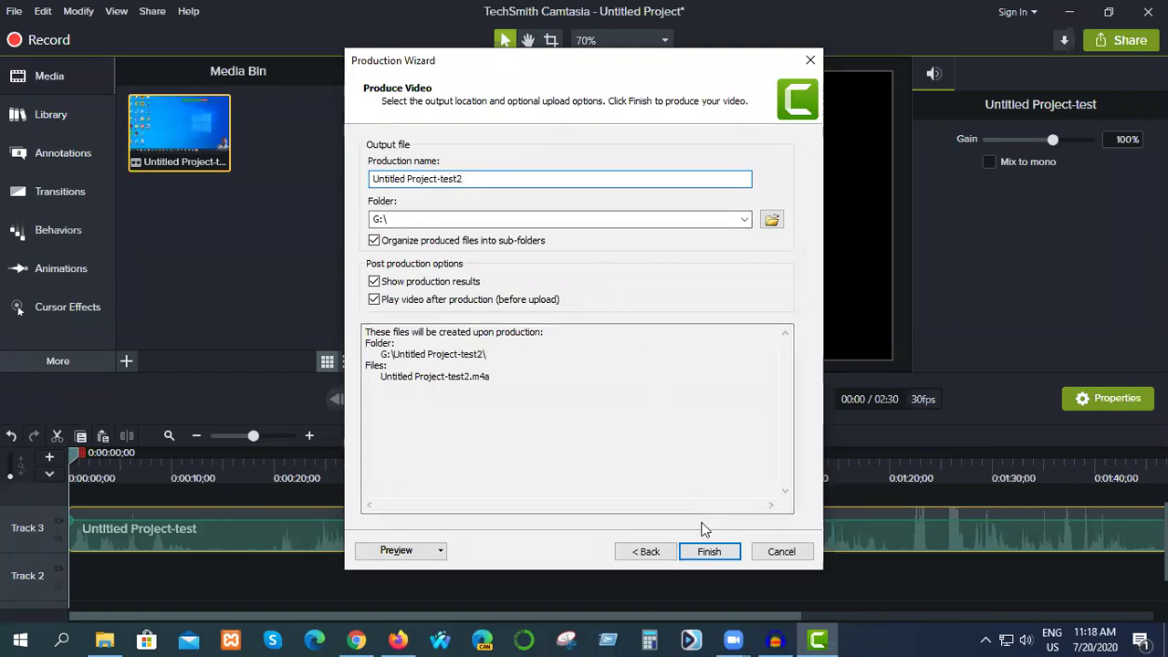
left_click(719, 558)
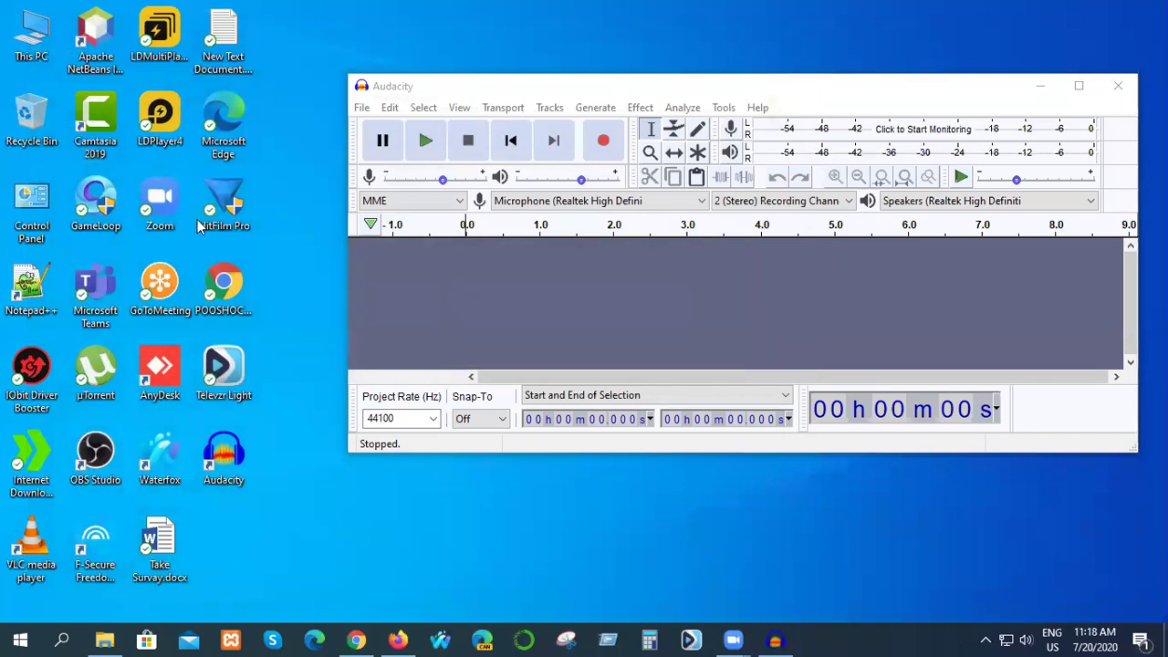
Close the music player and select the exported audio file in the Untitled Project-test2 folder on Server (G:).
double_click(32, 37)
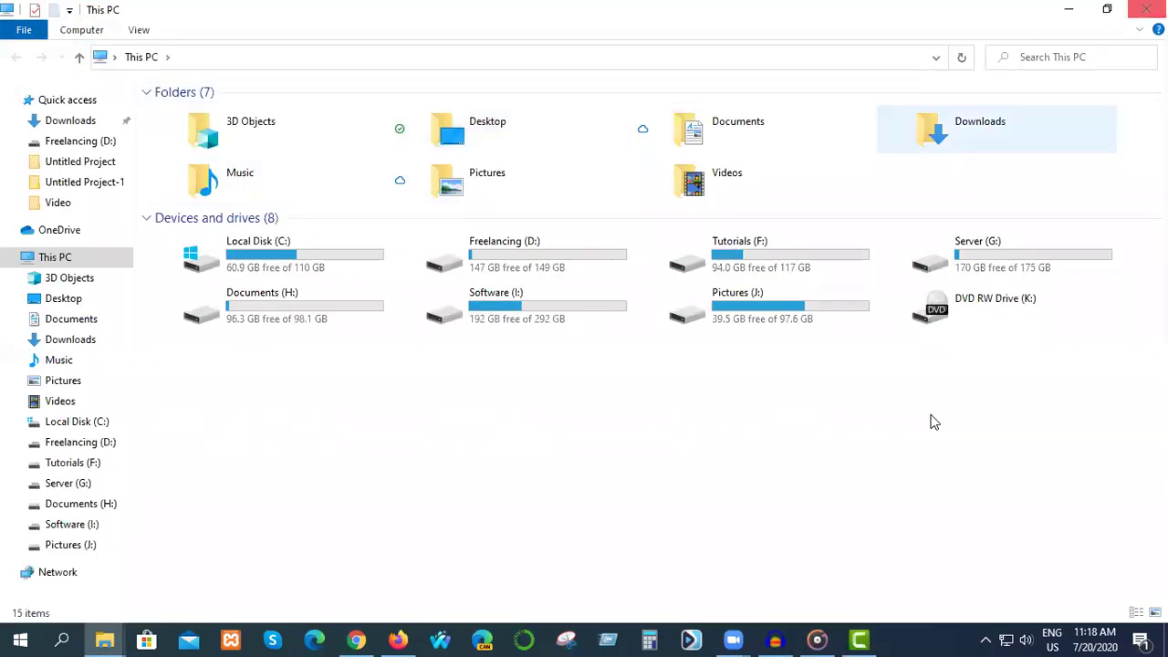
left_click(812, 639)
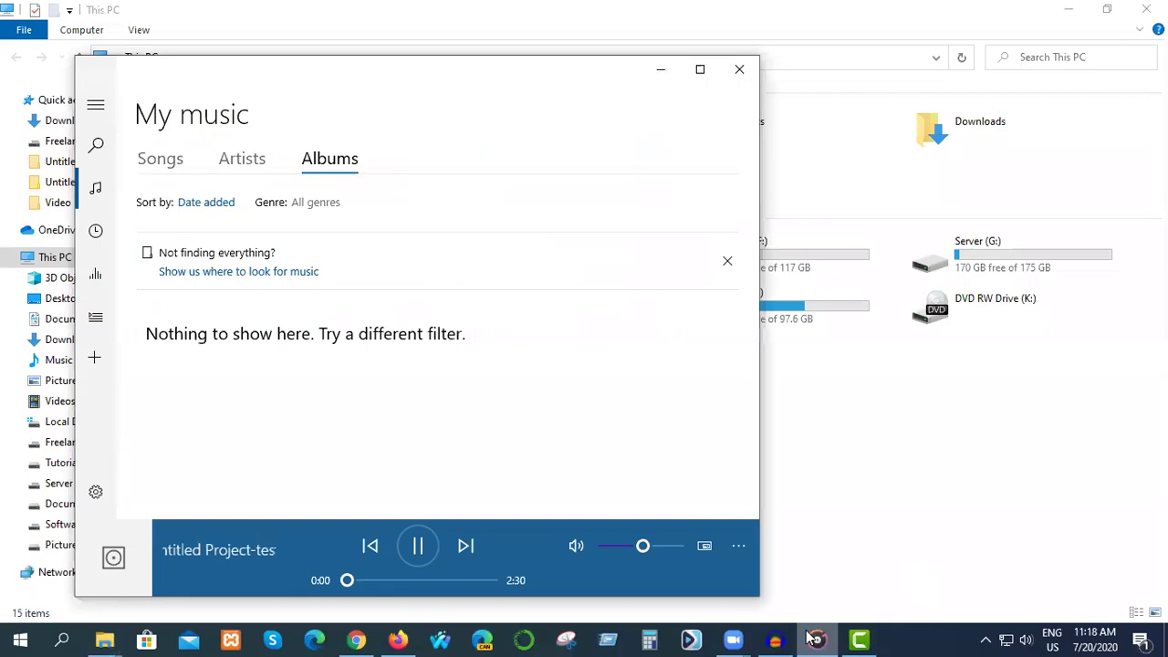
left_click(739, 71)
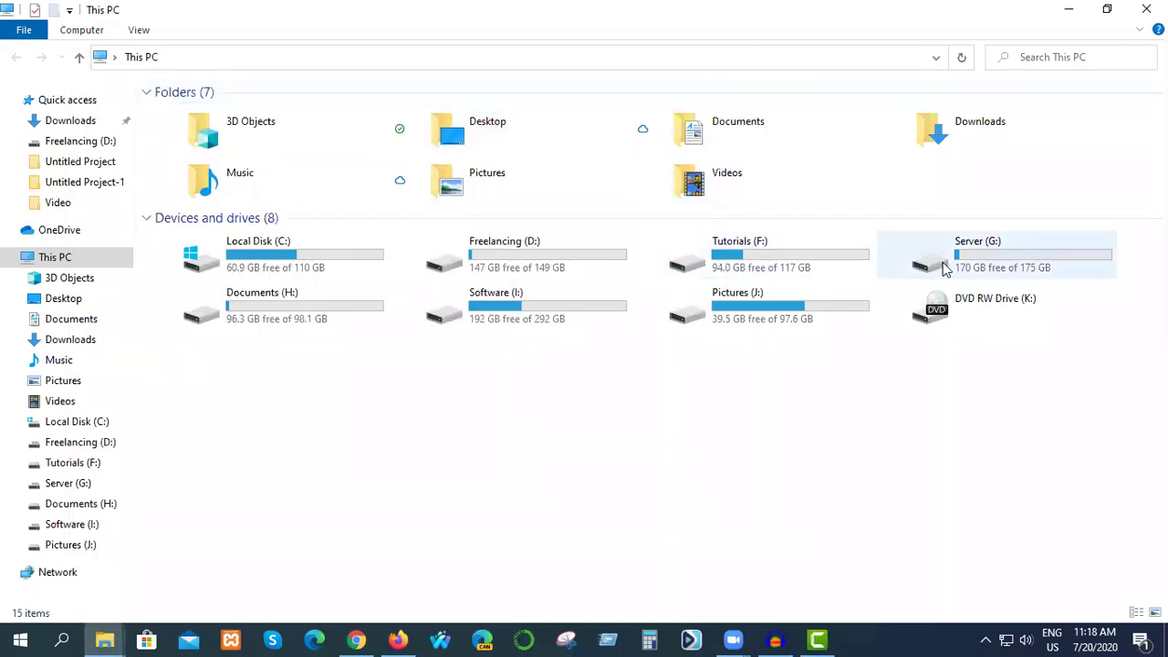
double_click(337, 318)
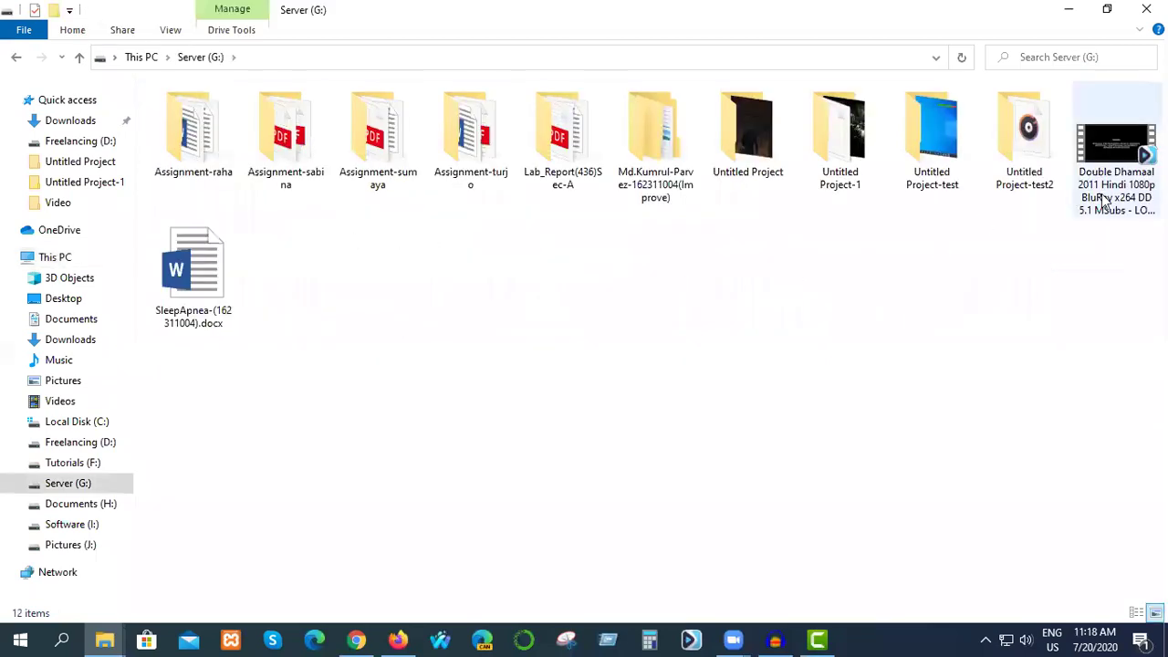
double_click(1014, 175)
left_click(230, 113)
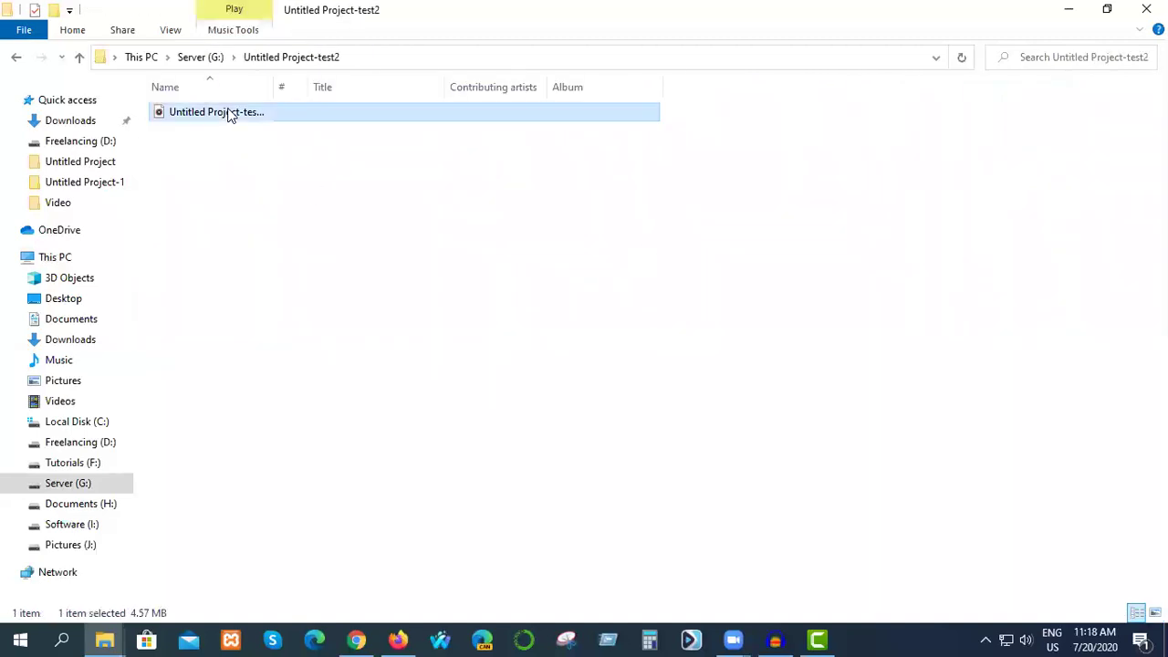
Inspect the general and security properties of the exported Untitled Project-test2.m4a file, then close them.
right_click(230, 113)
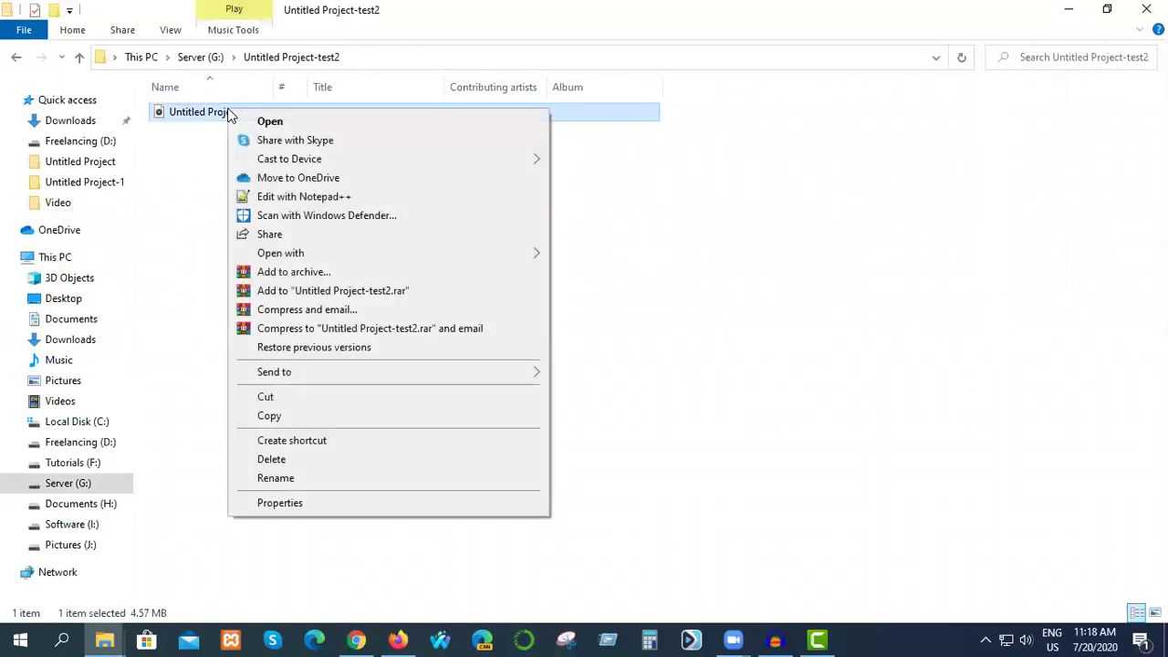
left_click(290, 502)
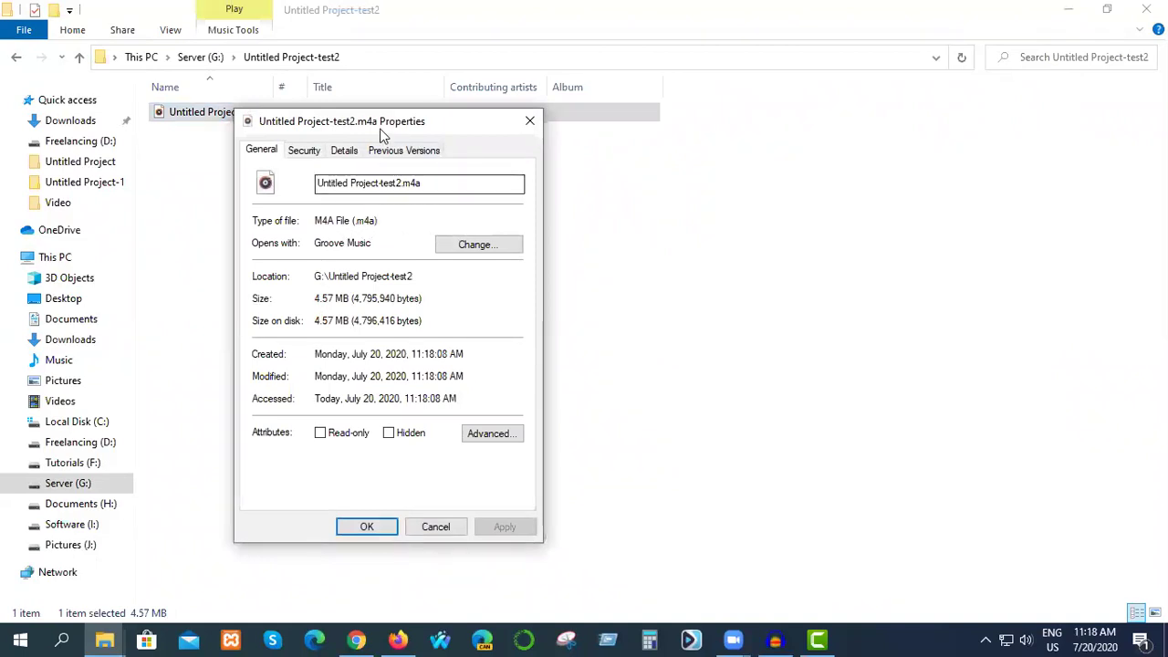
left_click(303, 151)
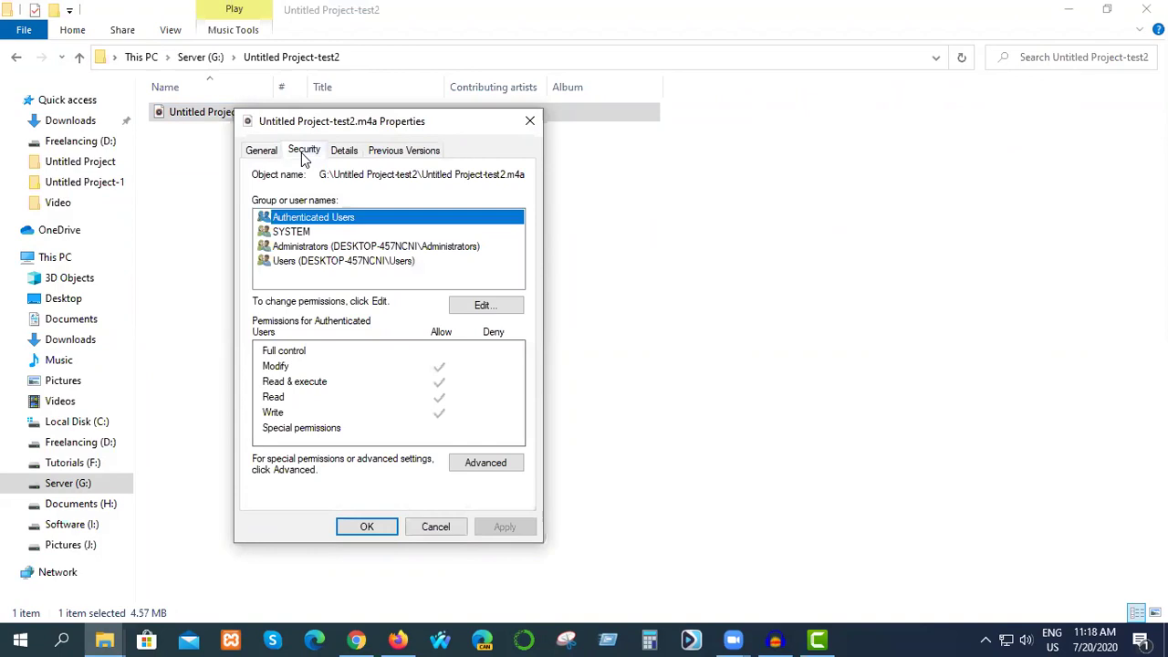
left_click(529, 120)
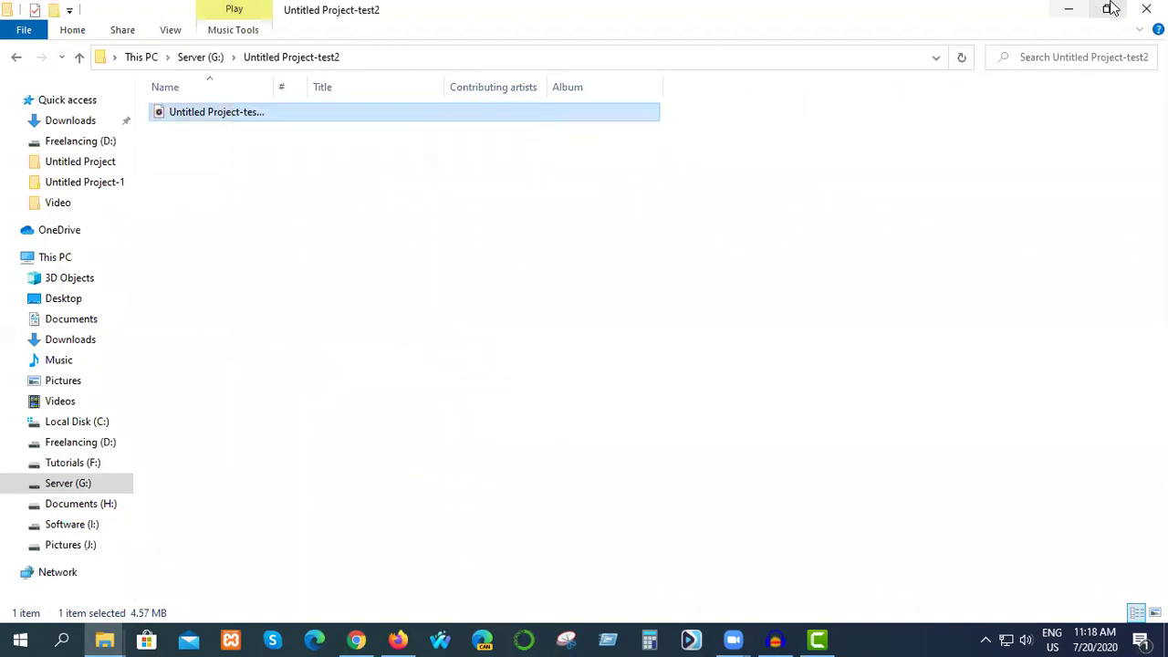
Close the exported file's folder, finish the Camtasia production results and minimize Camtasia.
left_click(1146, 9)
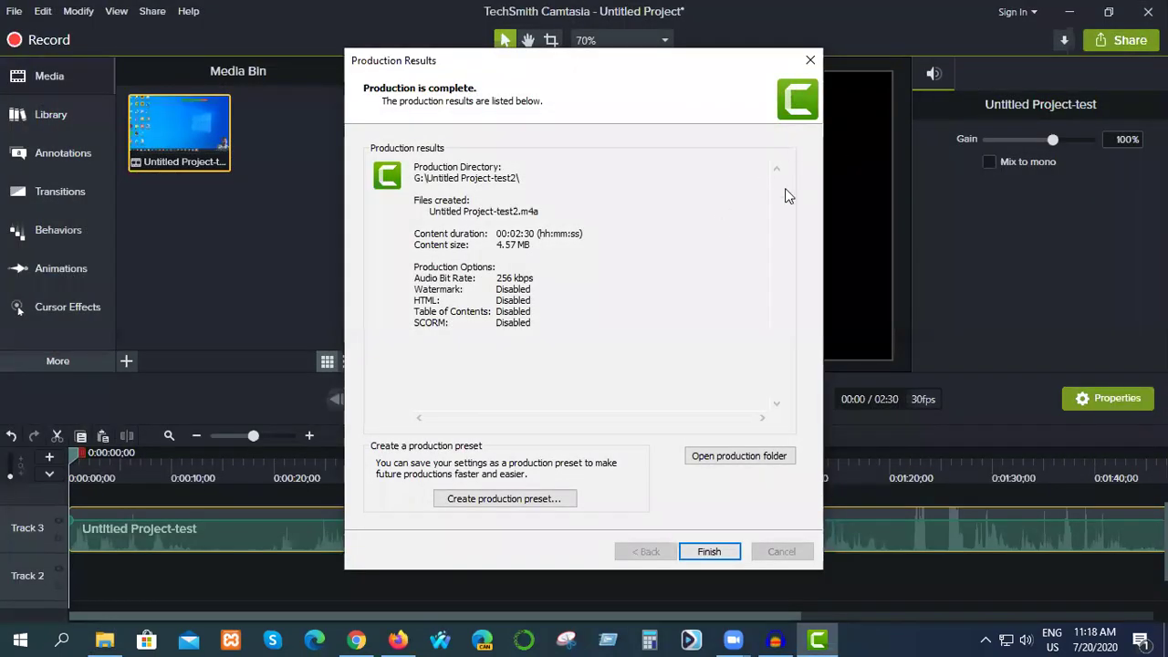
left_click(709, 552)
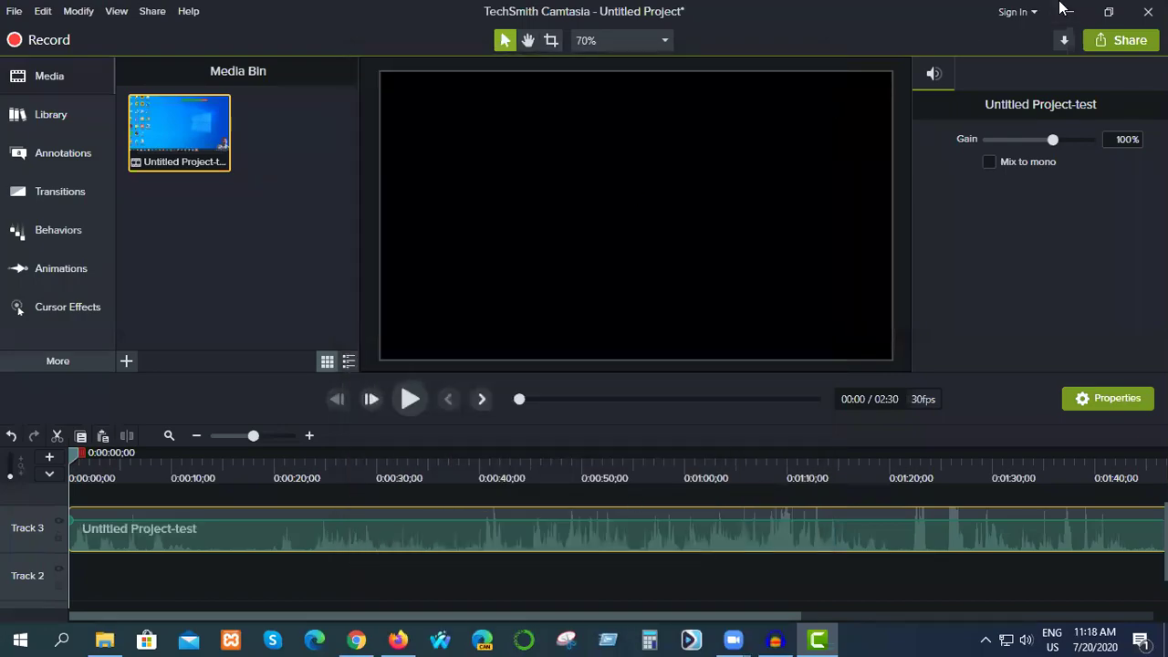
left_click(1060, 10)
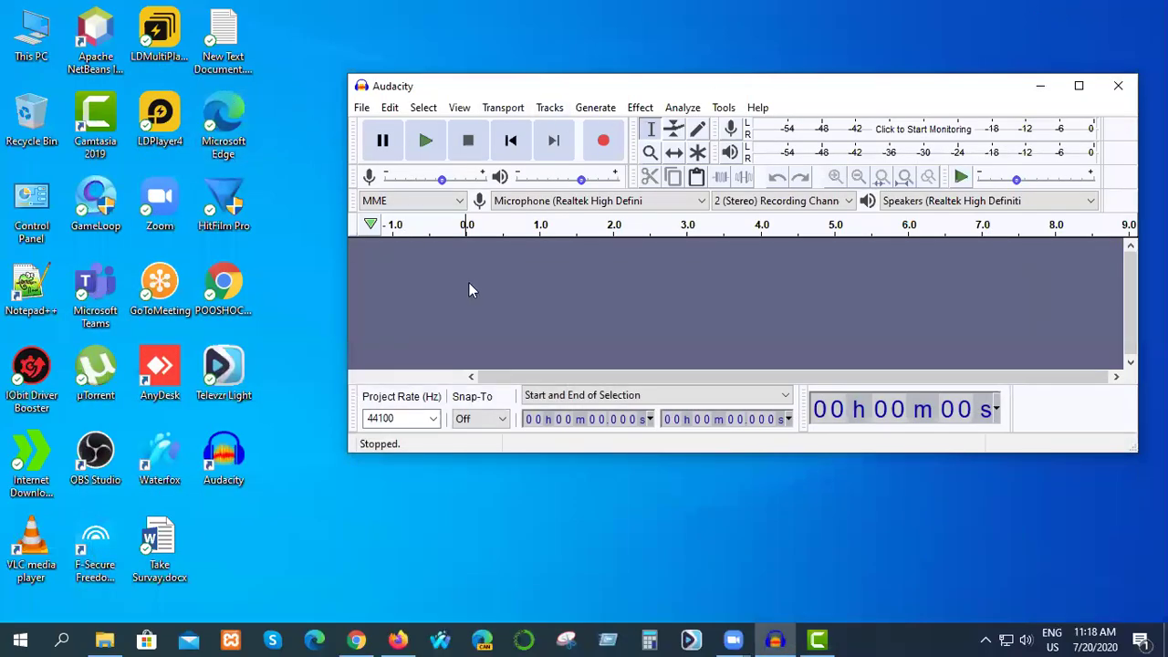
Browse to the Untitled Project-test2 folder on Server (G:) and select the exported audio file.
double_click(31, 32)
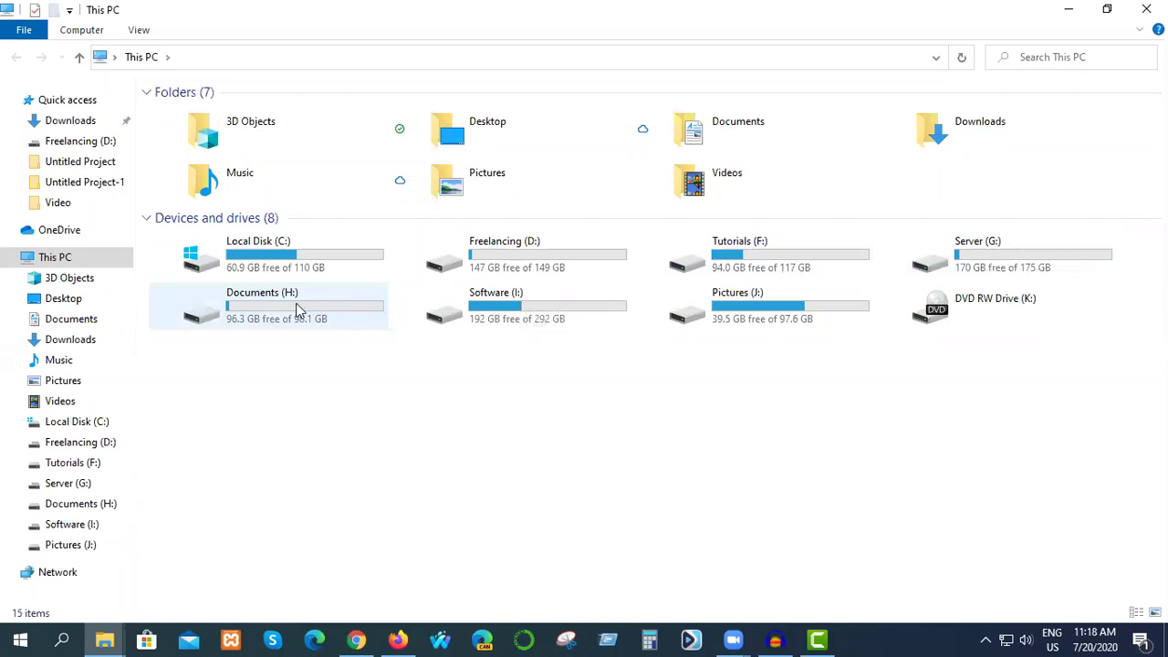
double_click(994, 258)
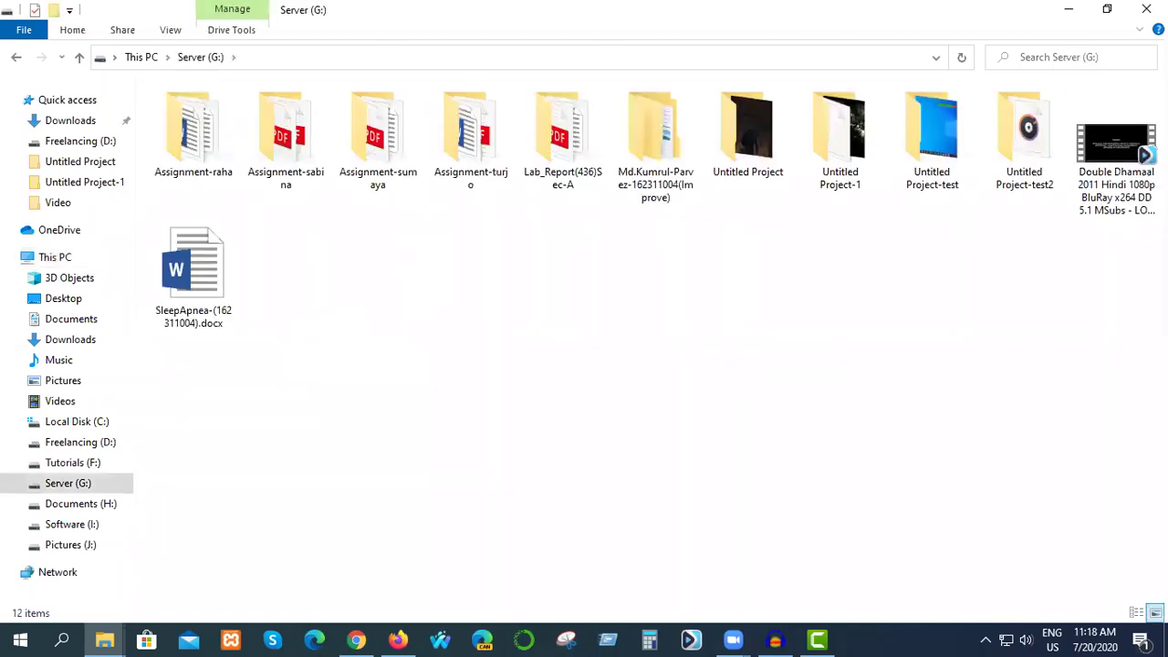
double_click(1054, 145)
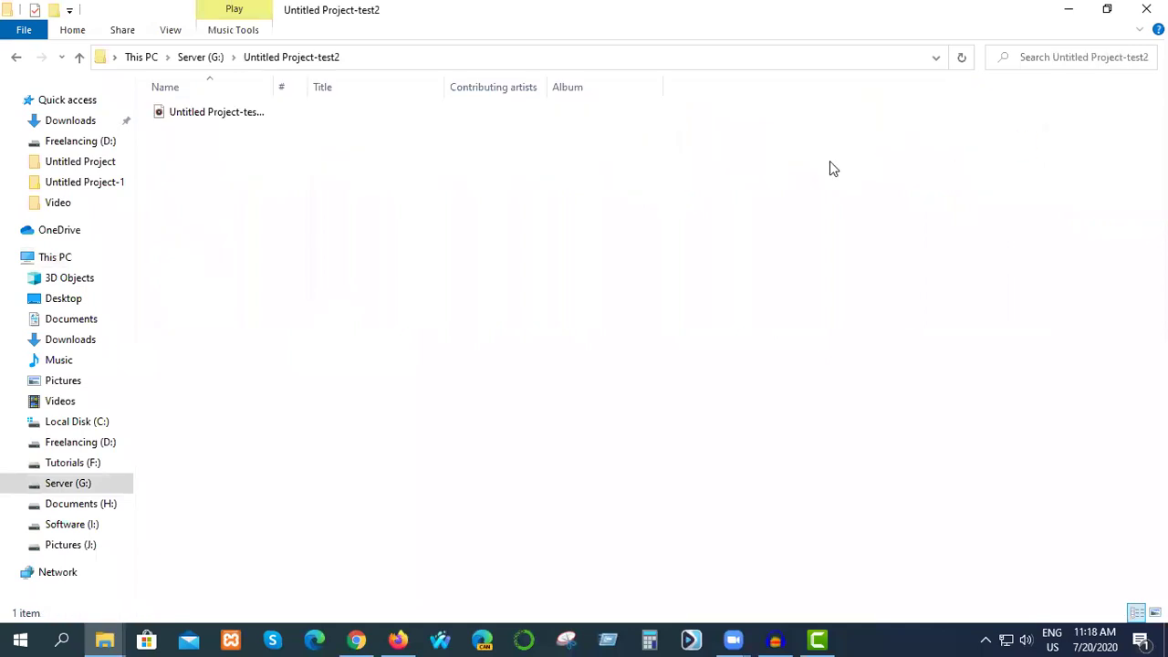
left_click(285, 123)
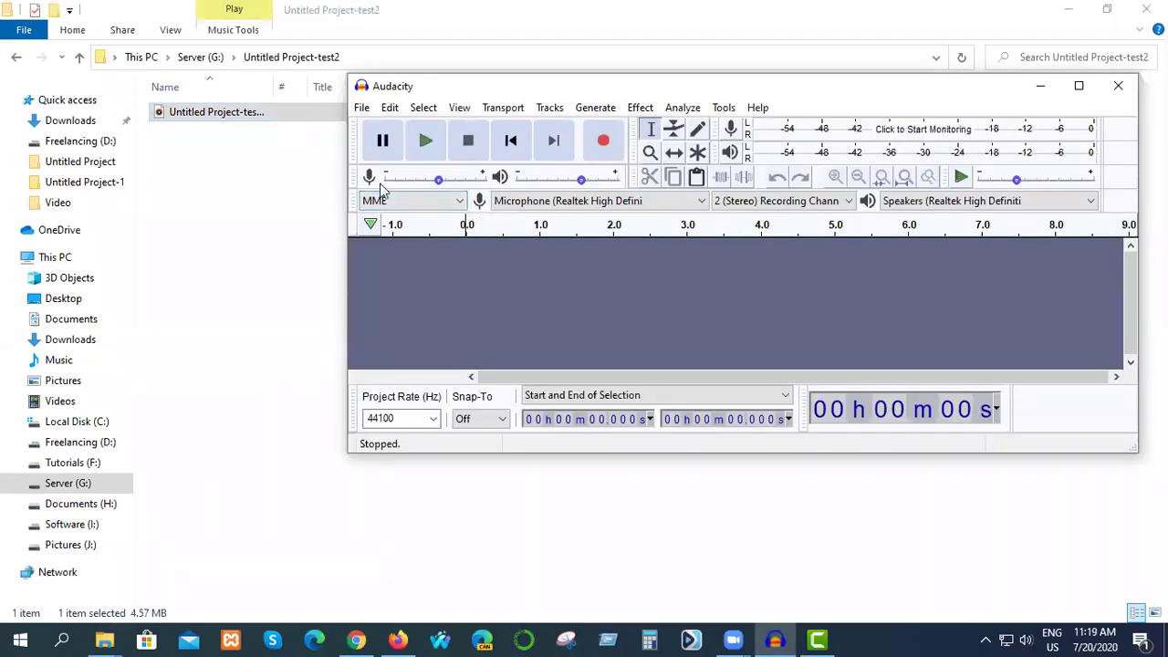
Try to open Untitled Project-test2.m4a from the Untitled Project-test2 folder on Server (G:) in Audacity.
left_click(356, 110)
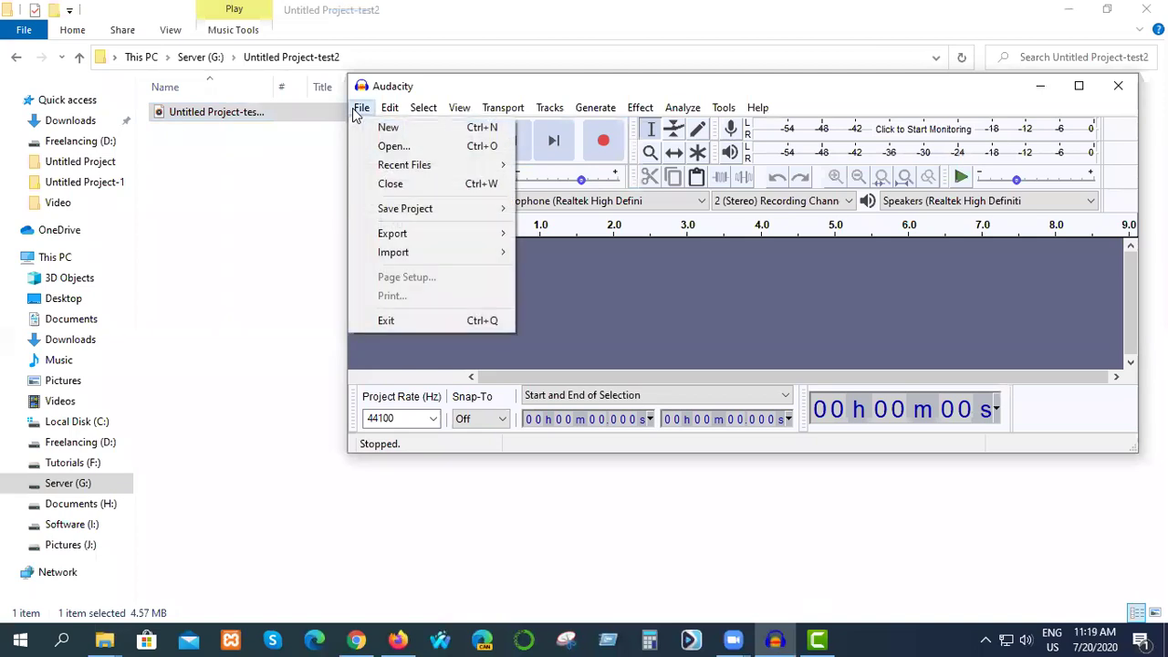
left_click(393, 146)
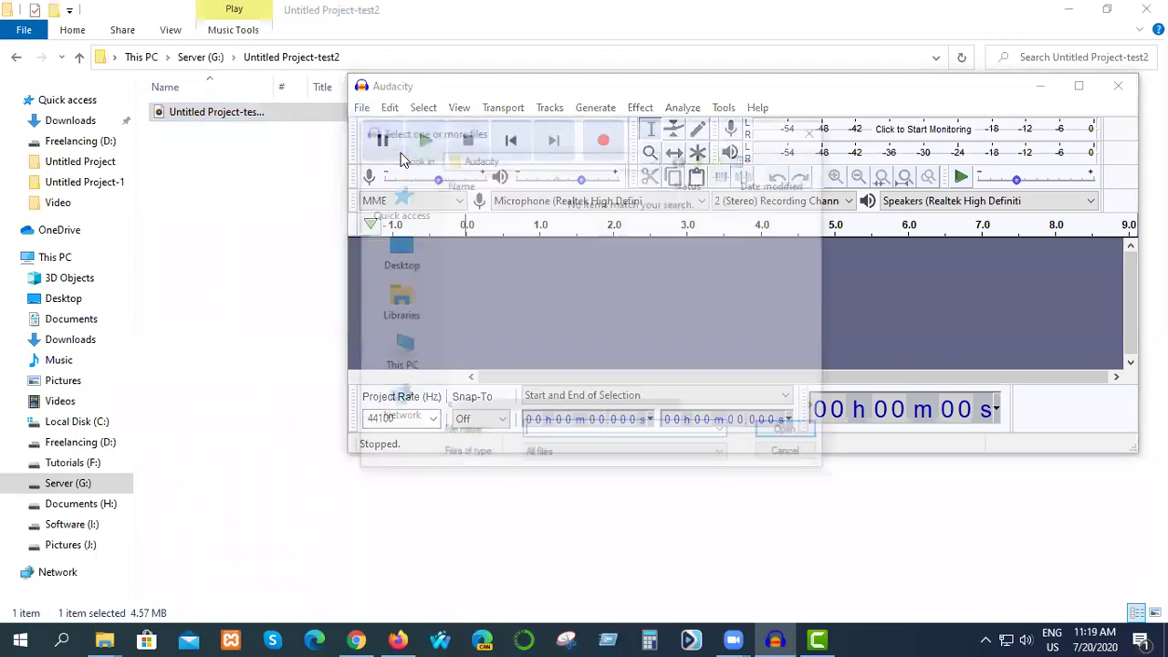
left_click(397, 352)
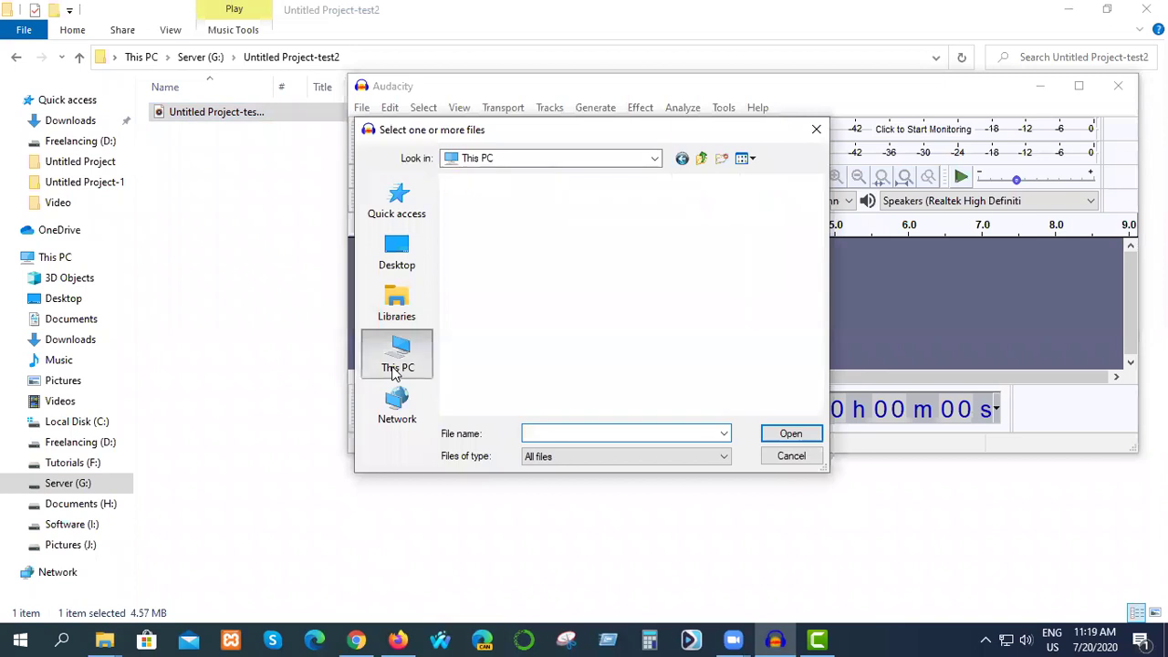
scroll(557, 256, "down", 5)
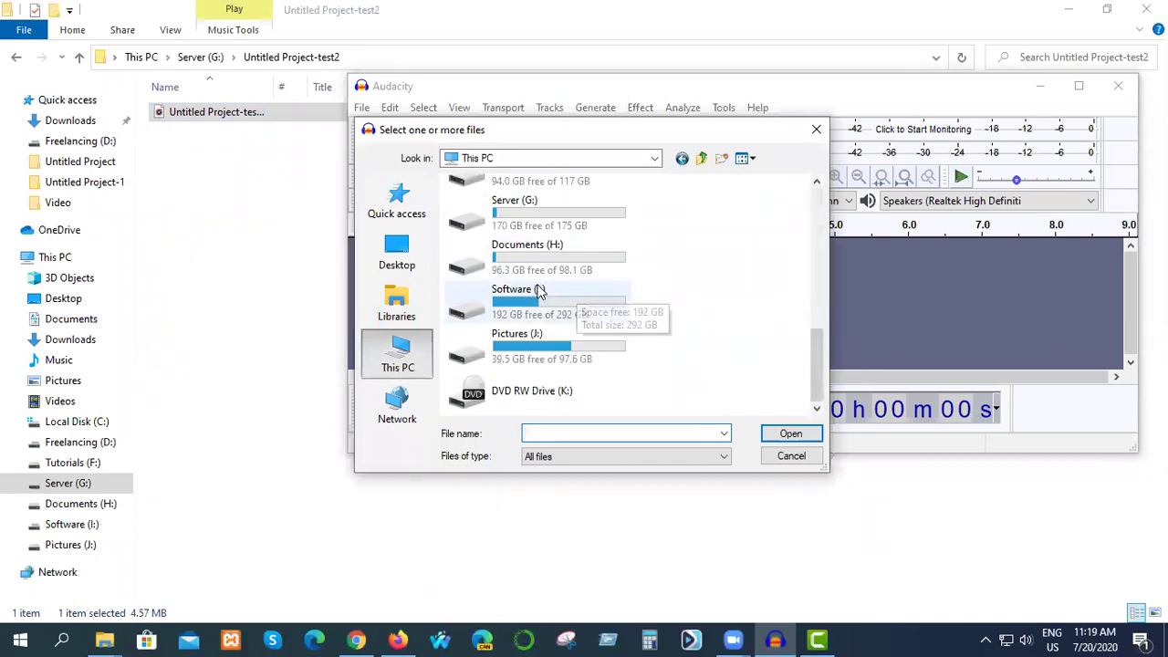
double_click(516, 208)
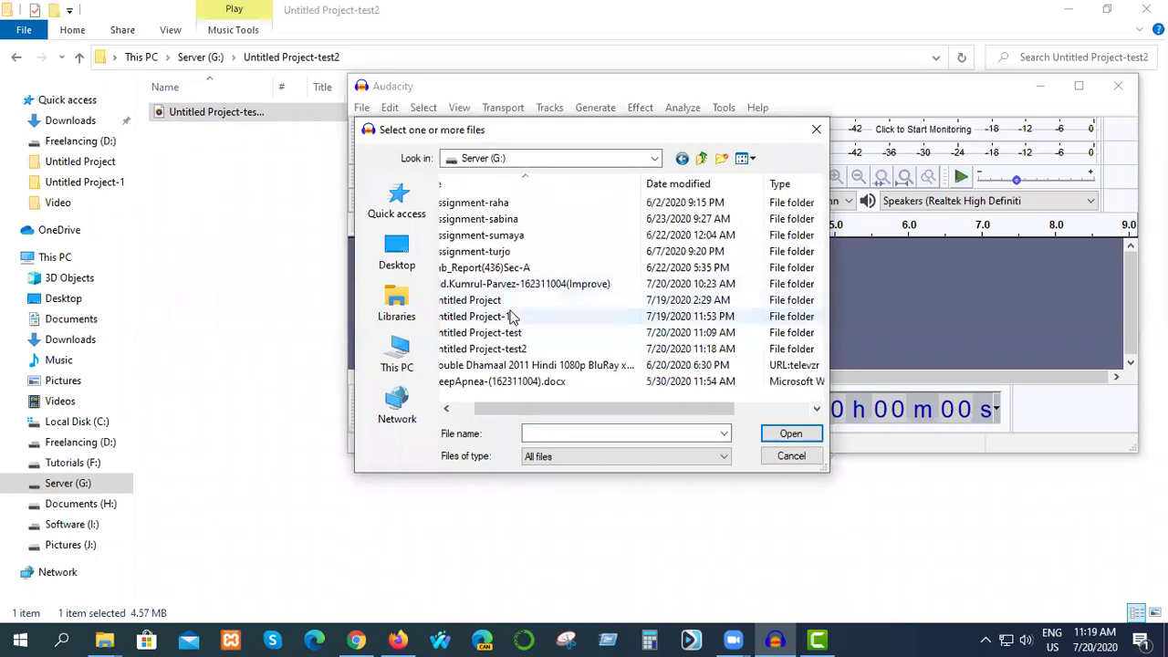
double_click(516, 346)
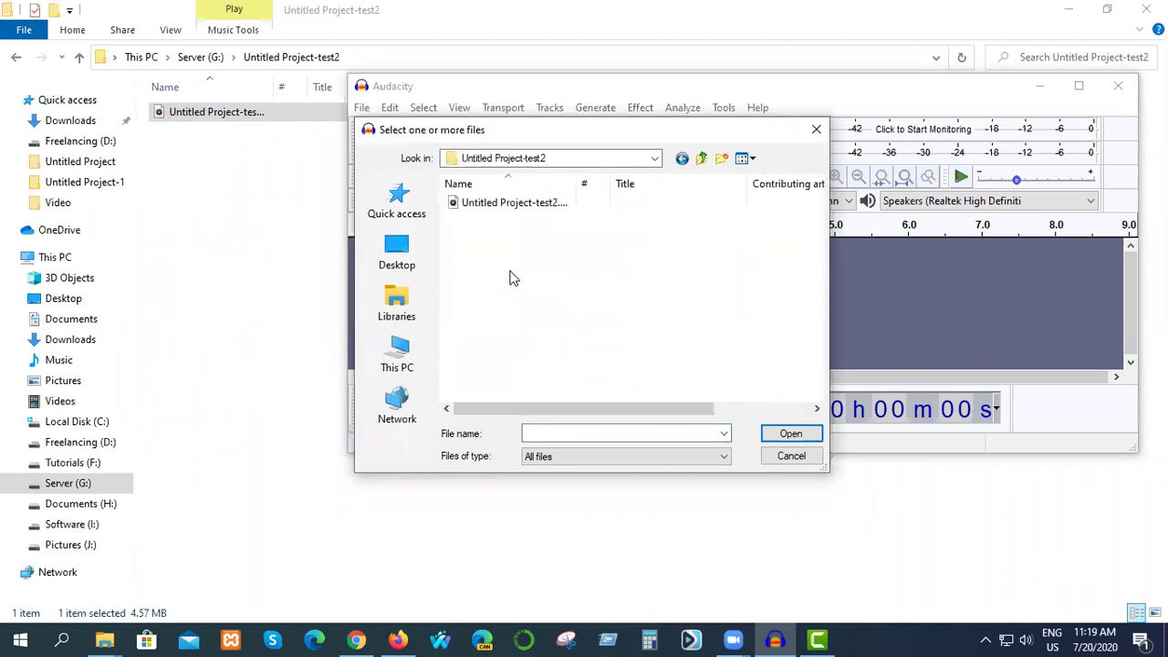
left_click(511, 204)
left_click(778, 432)
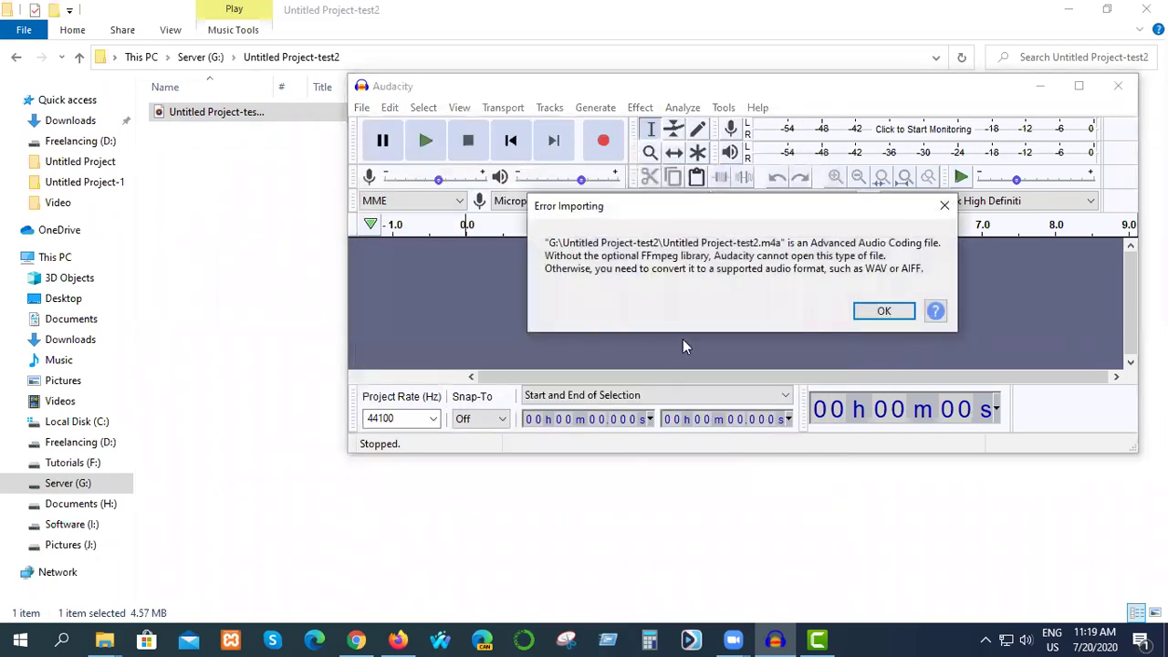
left_click(878, 314)
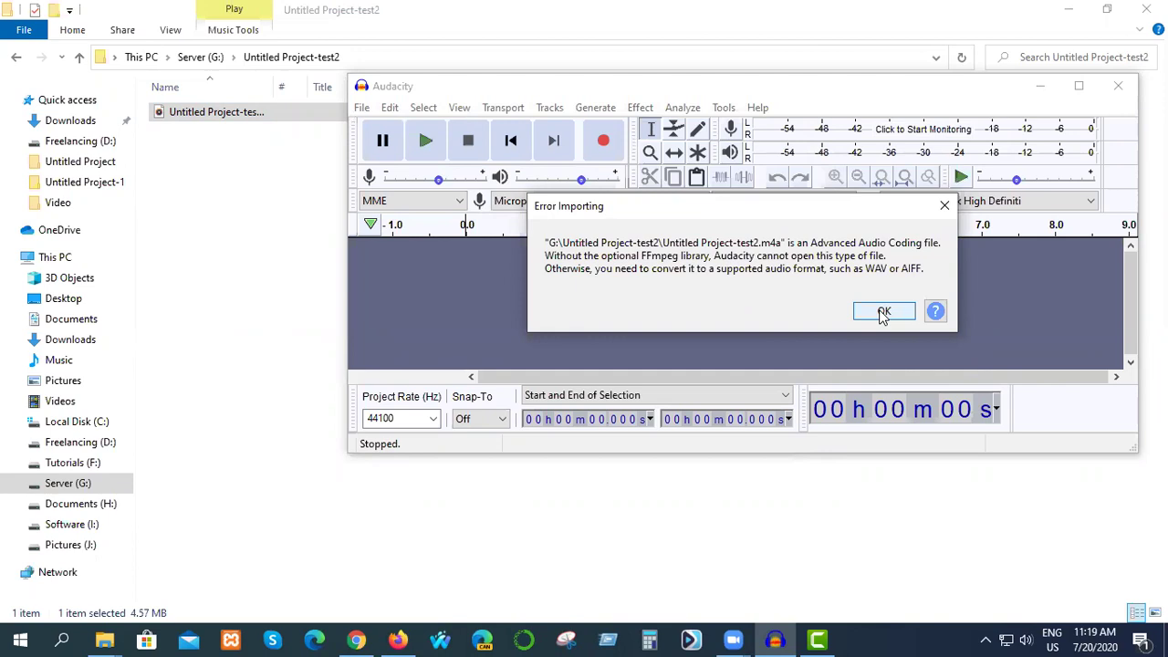
left_click(883, 313)
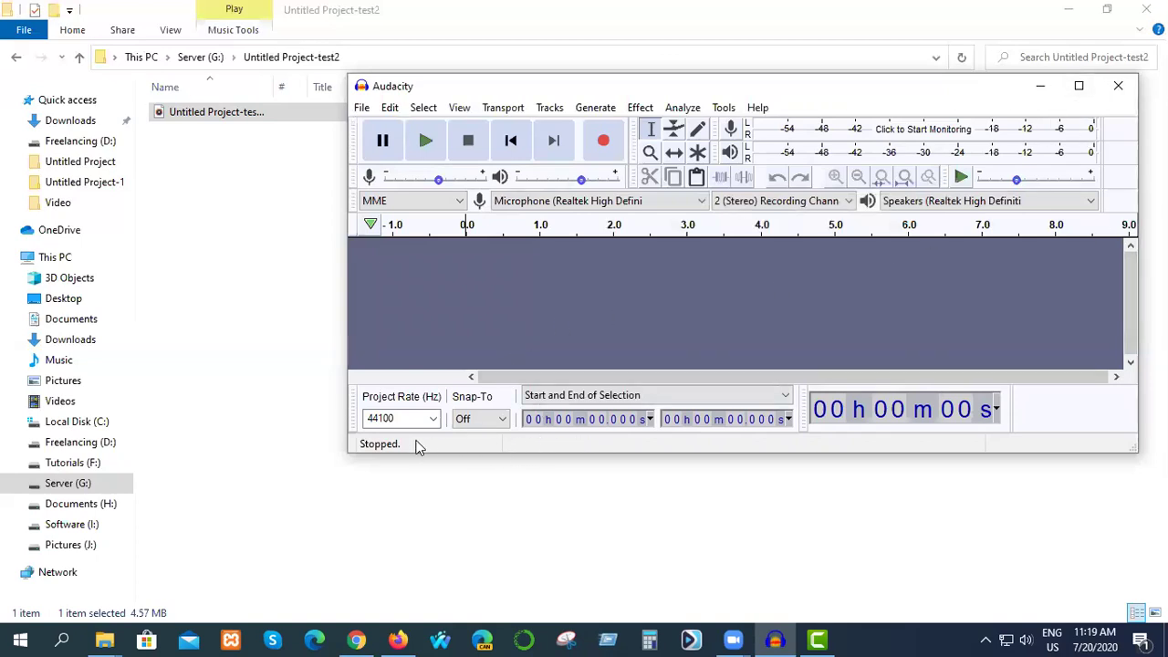
Keep MME as the audio host and try to import Untitled Project-test2.m4a as audio.
left_click(424, 204)
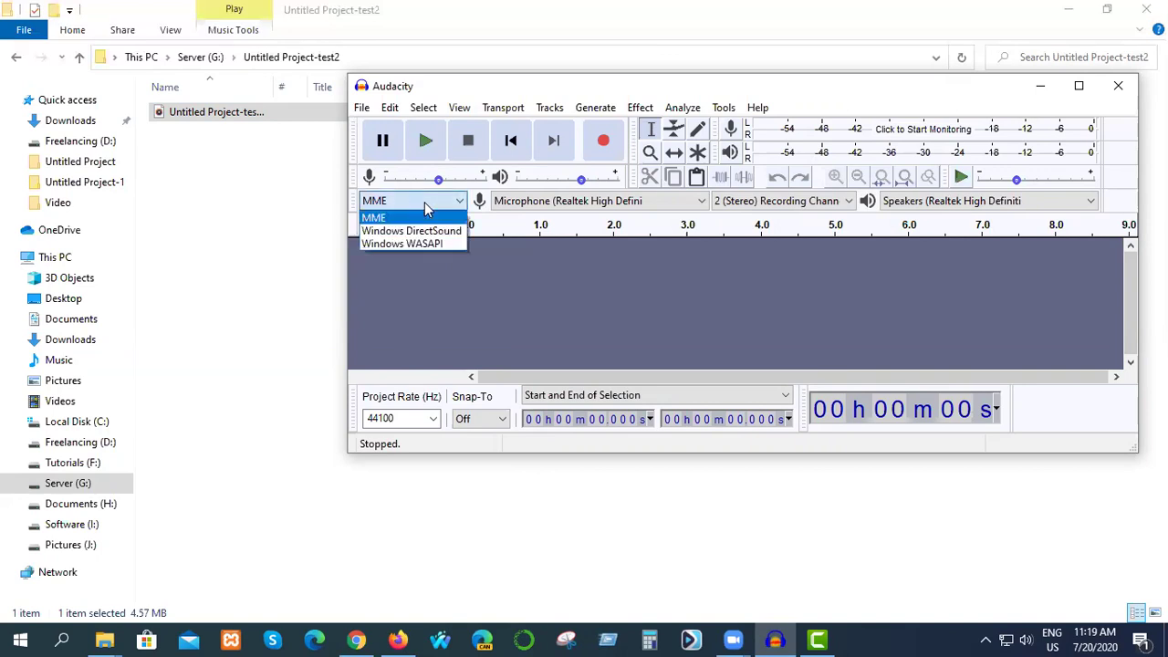
left_click(426, 213)
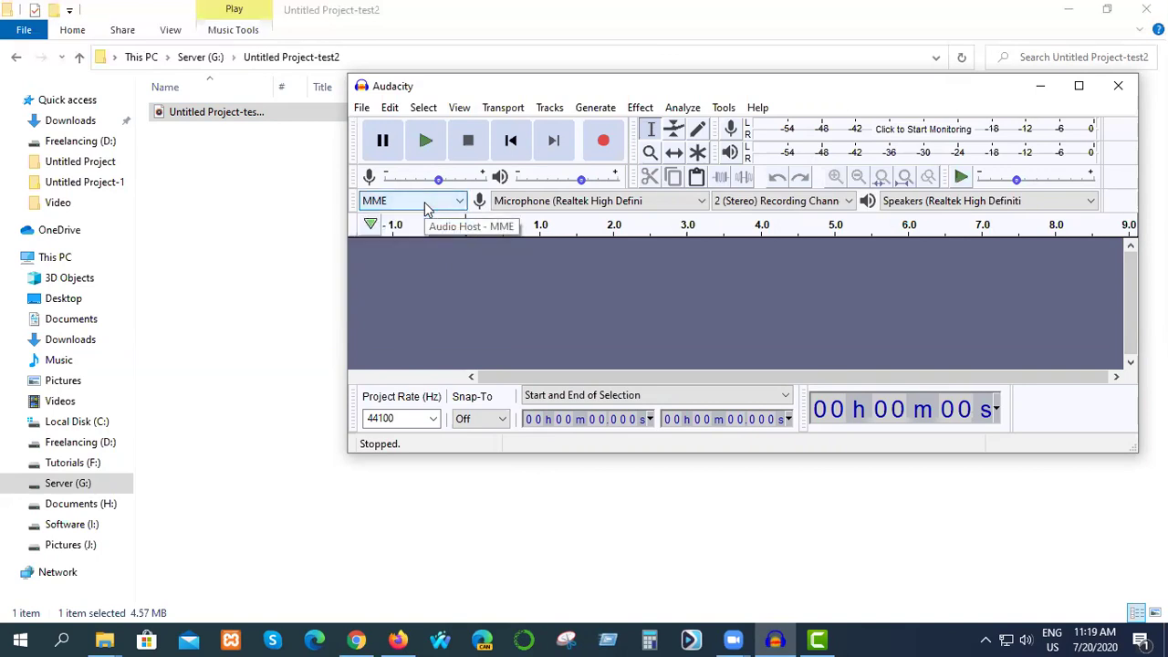
left_click(362, 106)
mouse_move(395, 161)
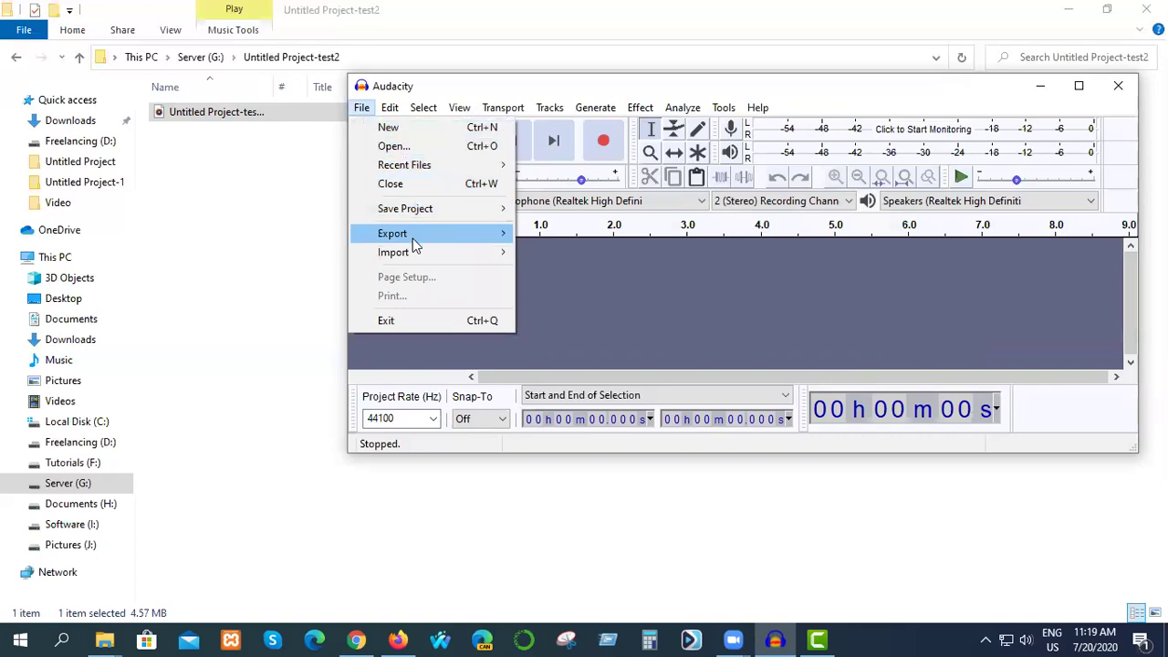
mouse_move(427, 255)
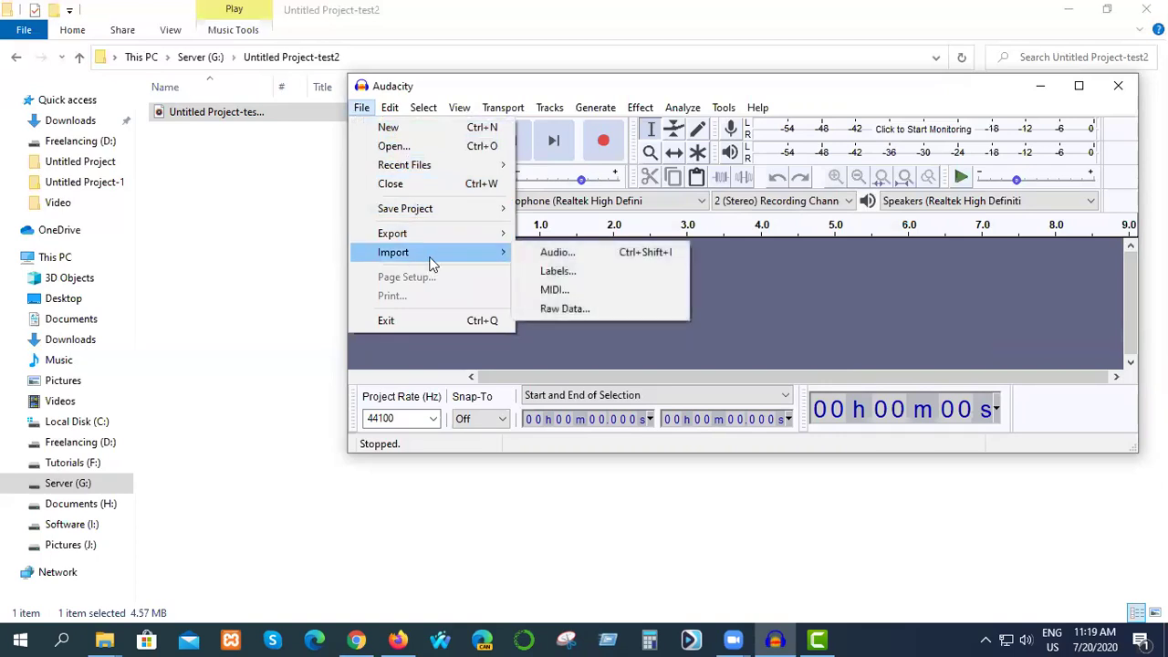
left_click(566, 260)
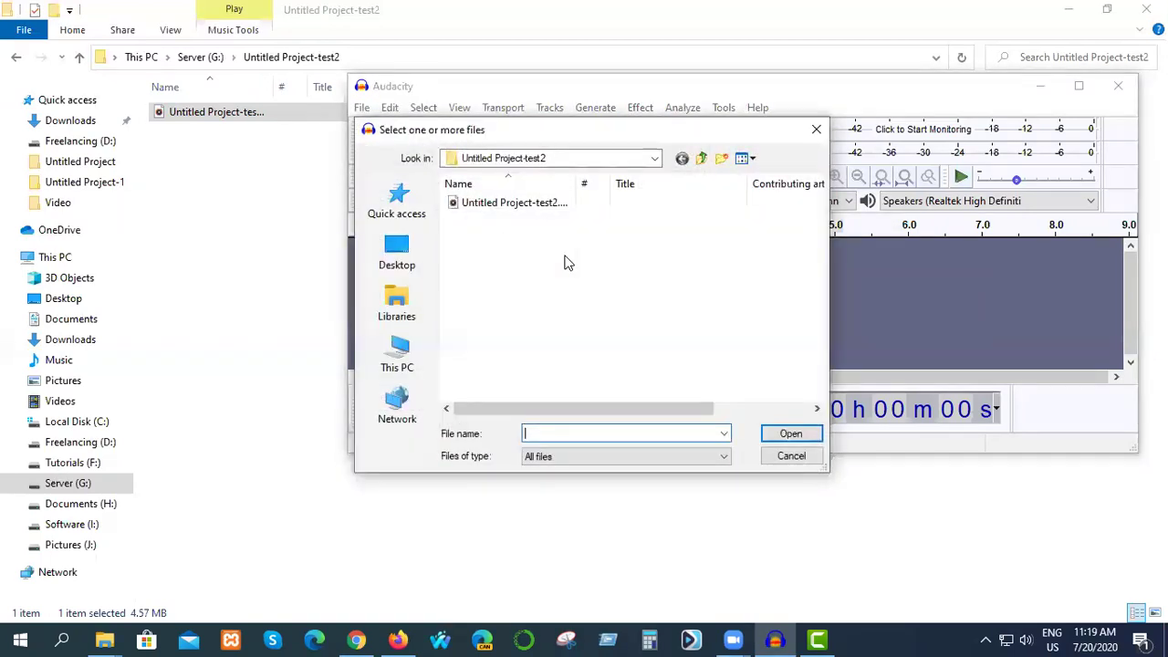
left_click(490, 203)
left_click(794, 436)
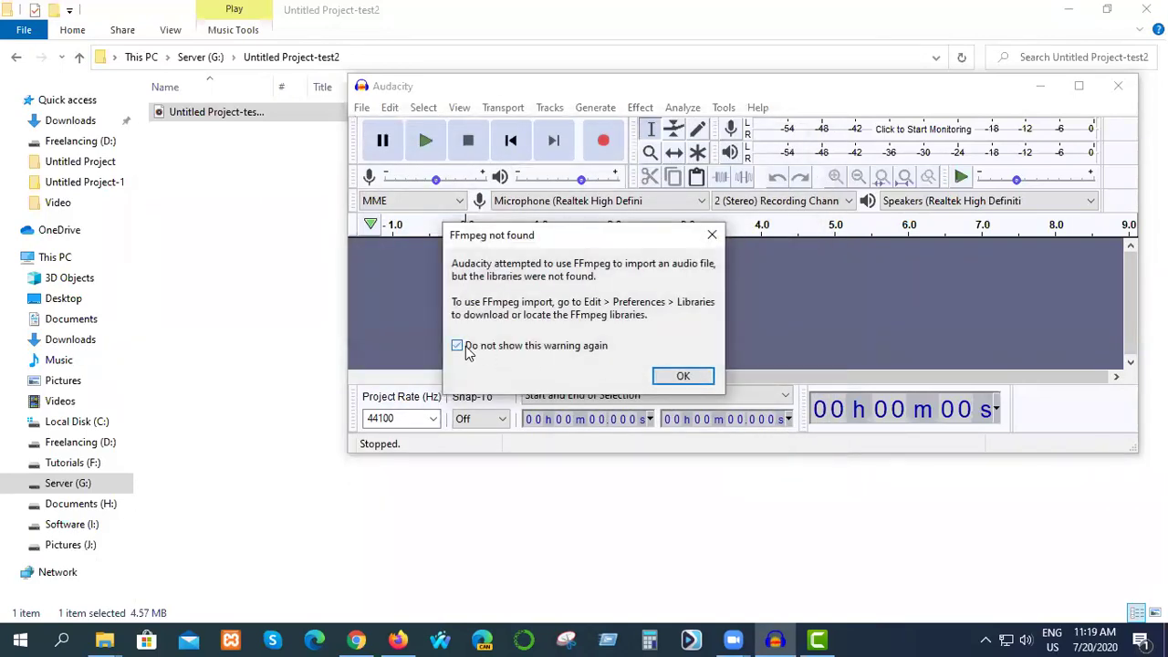
left_click(461, 346)
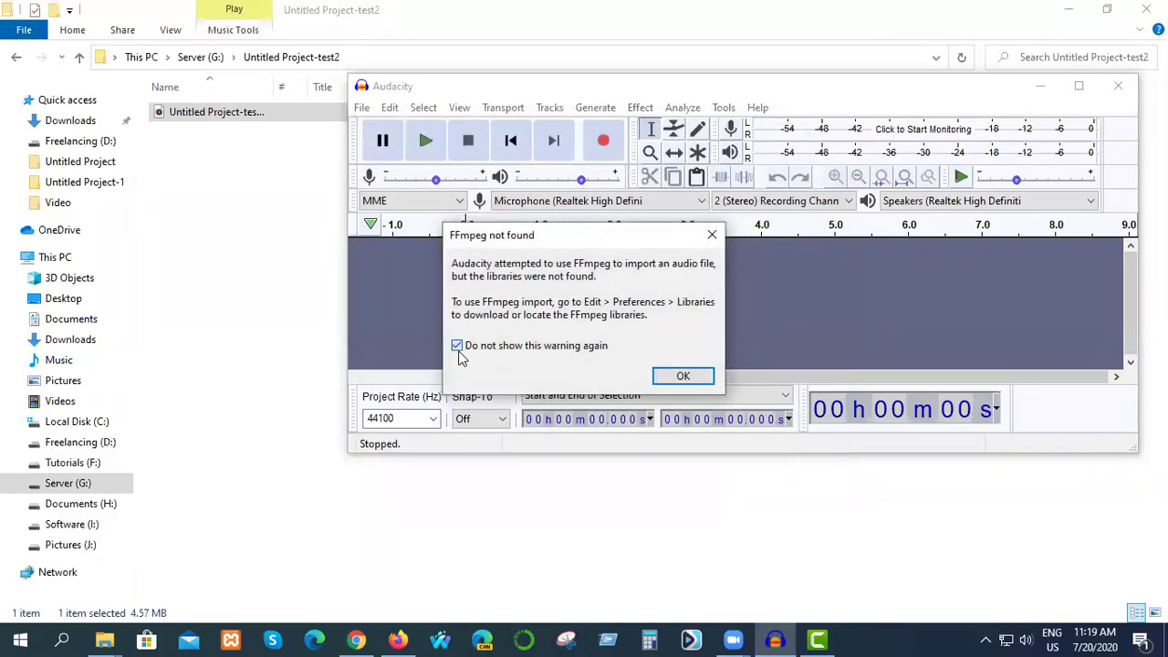
left_click(681, 380)
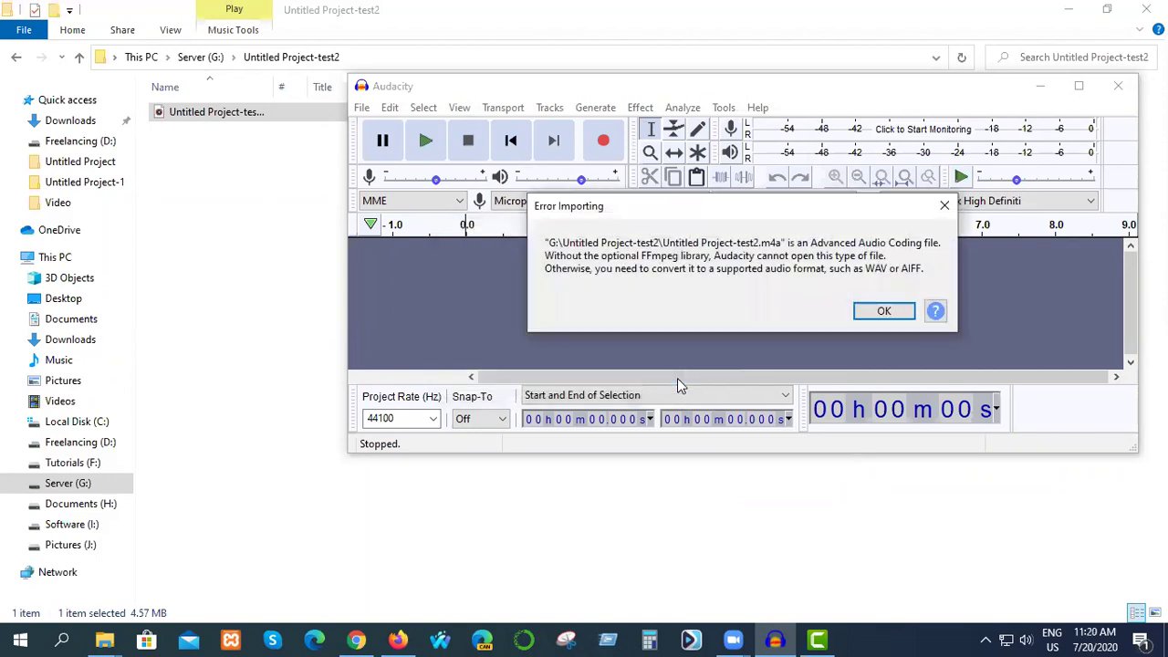
left_click(883, 311)
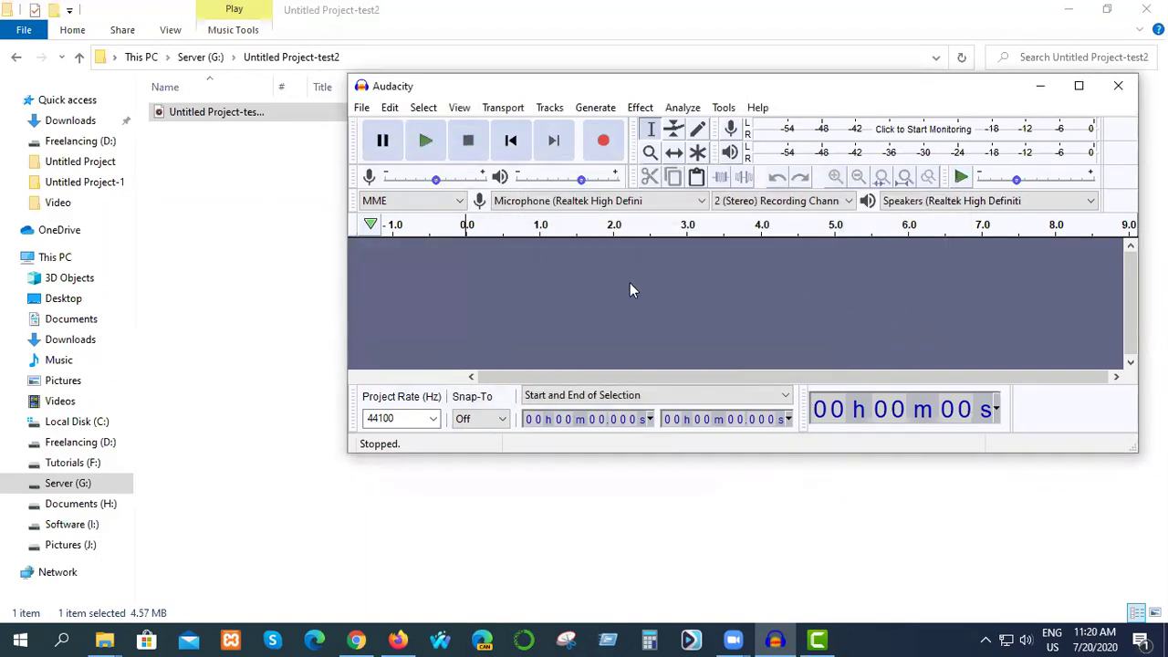
Retry the audio import of Untitled Project-test2.m4a and dismiss the FFmpeg and import messages.
left_click(362, 108)
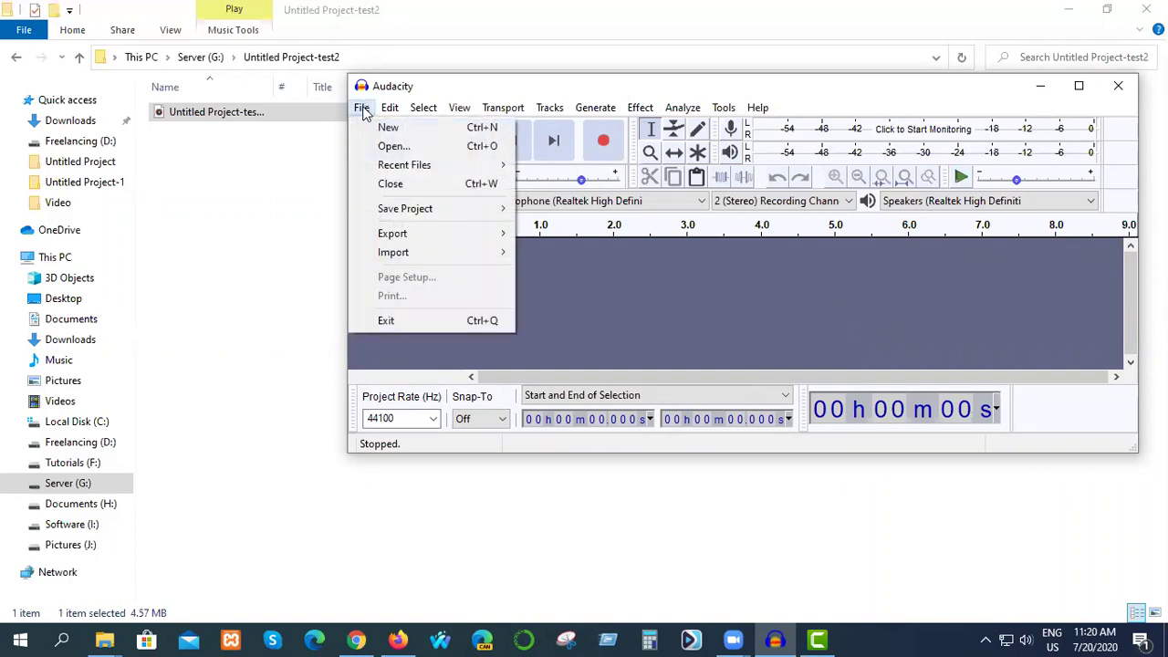
mouse_move(408, 255)
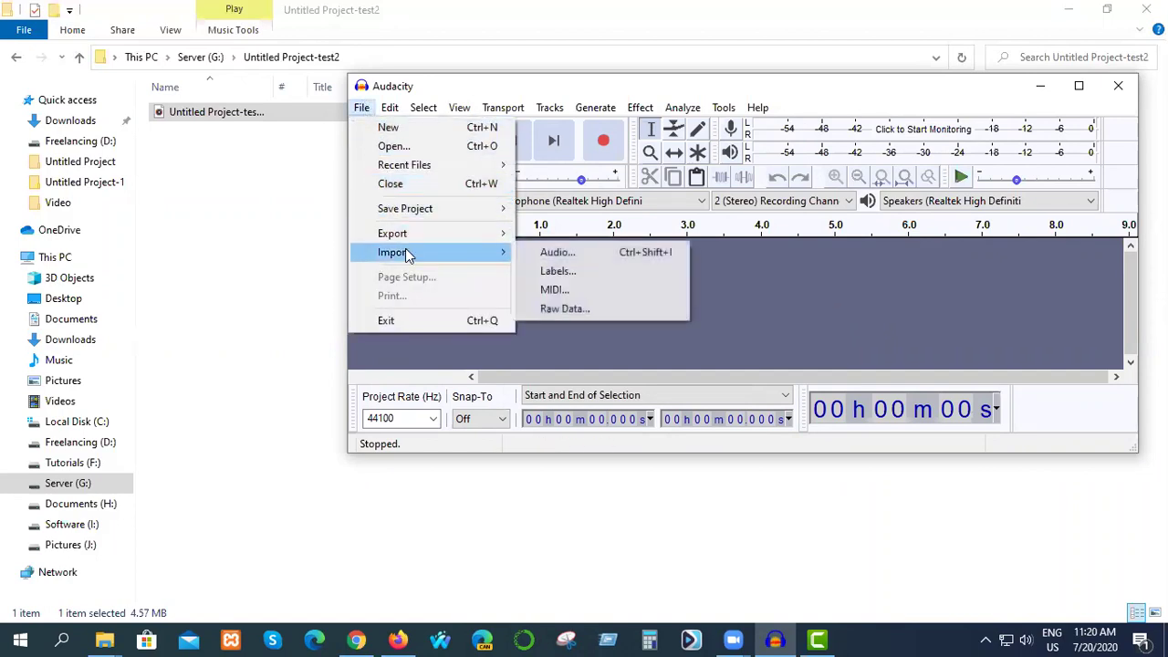
left_click(559, 255)
left_click(533, 206)
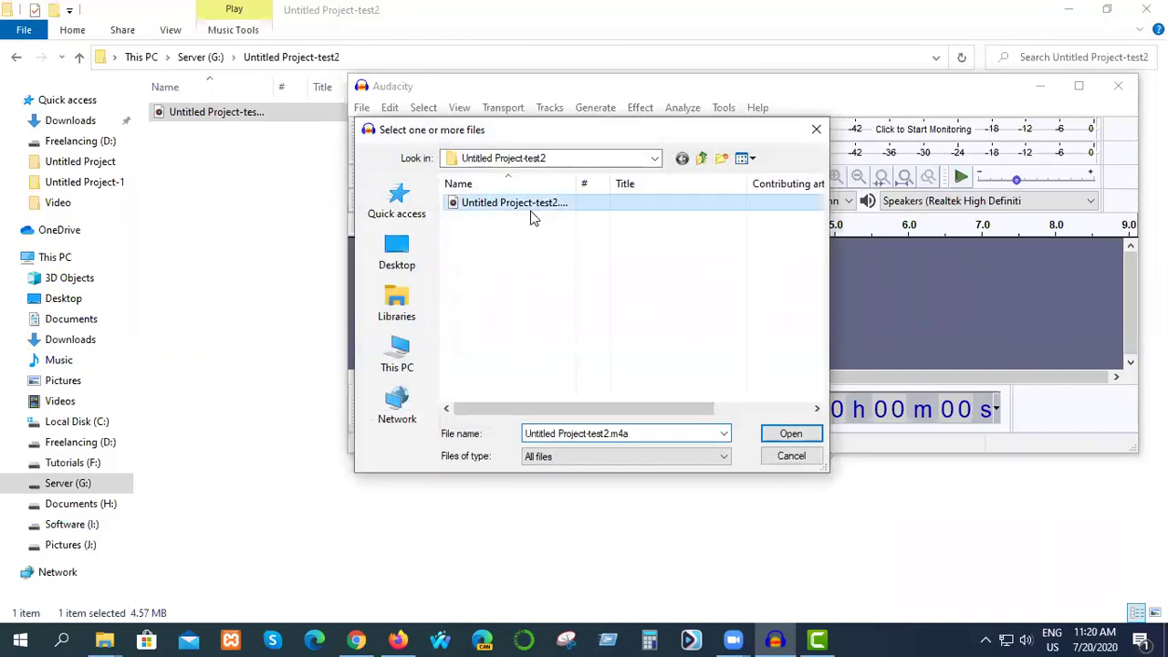
left_click(788, 434)
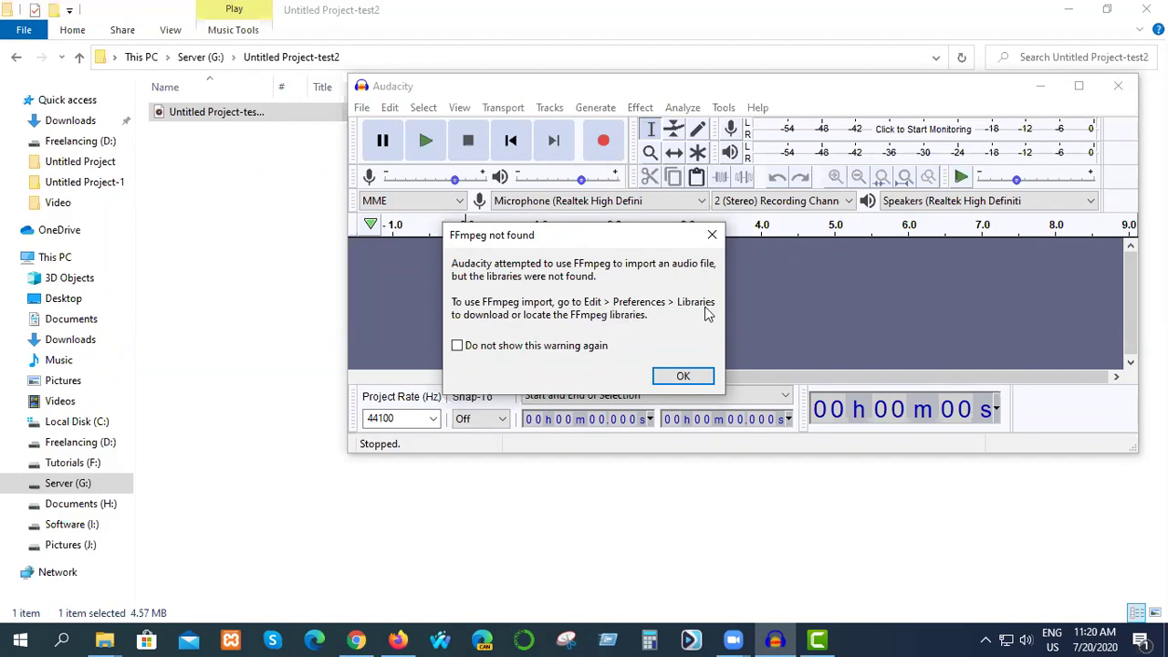
left_click(676, 380)
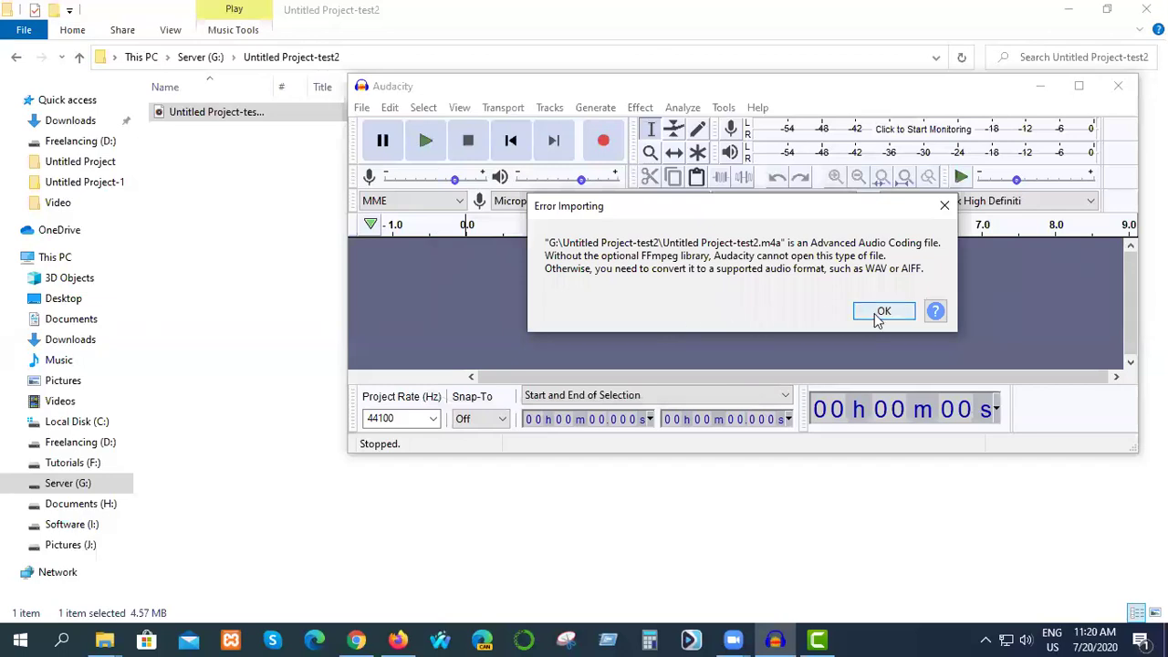
left_click(882, 312)
Go to the Libraries preferences in Audacity and request the FFmpeg import/export library download.
left_click(390, 108)
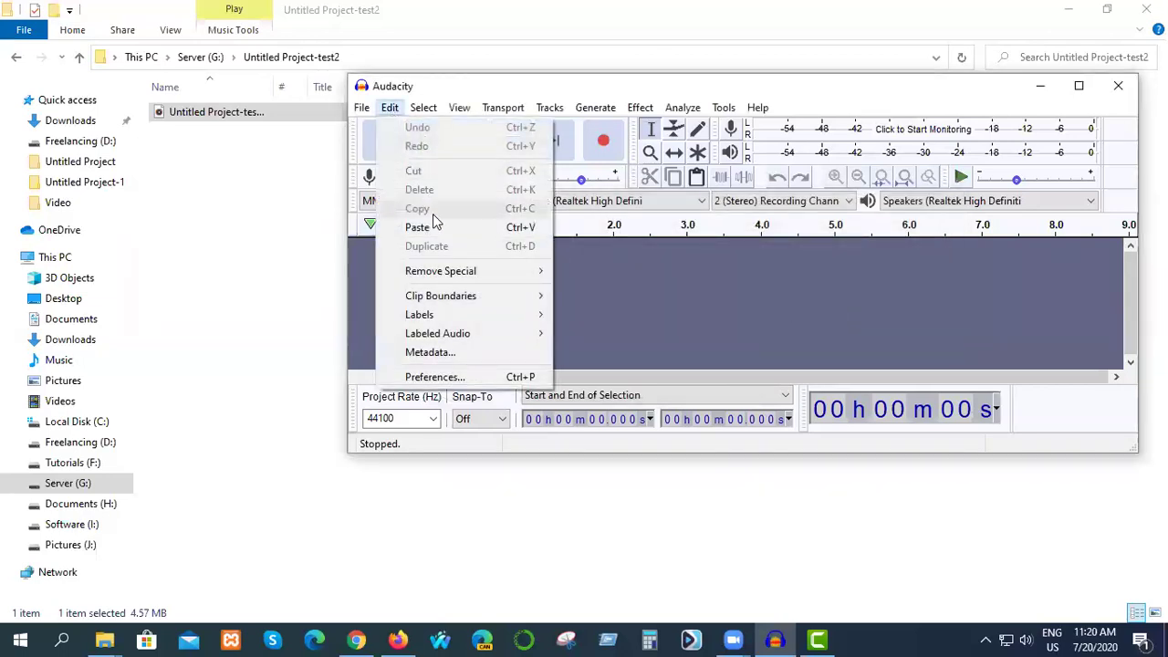
left_click(466, 380)
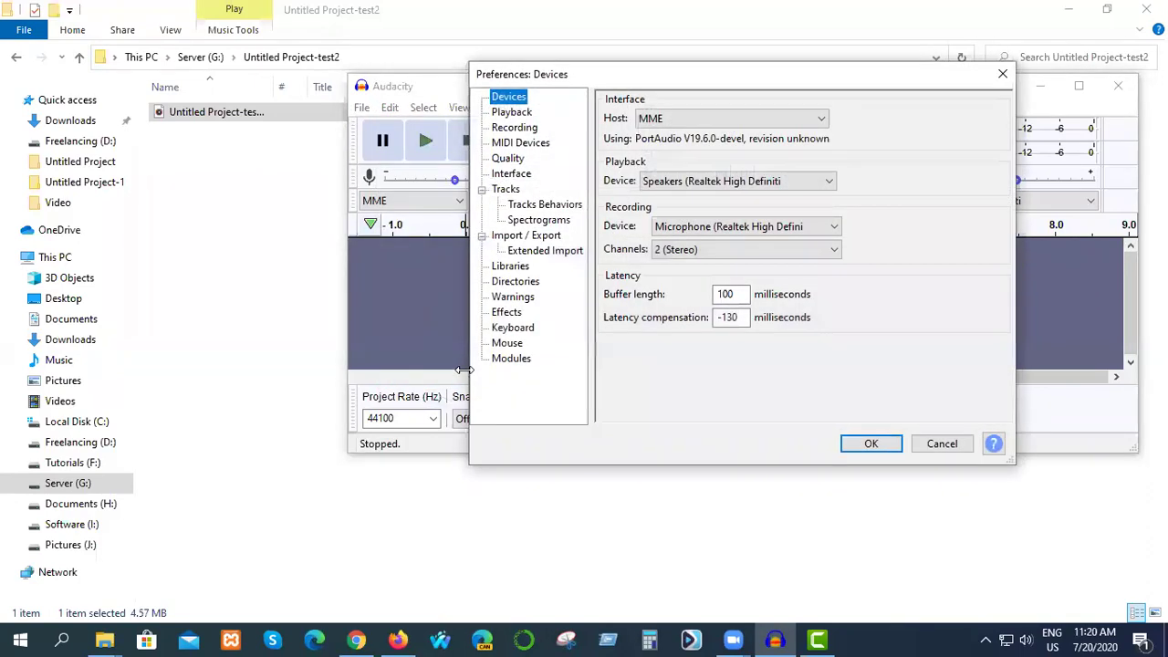
left_click(525, 269)
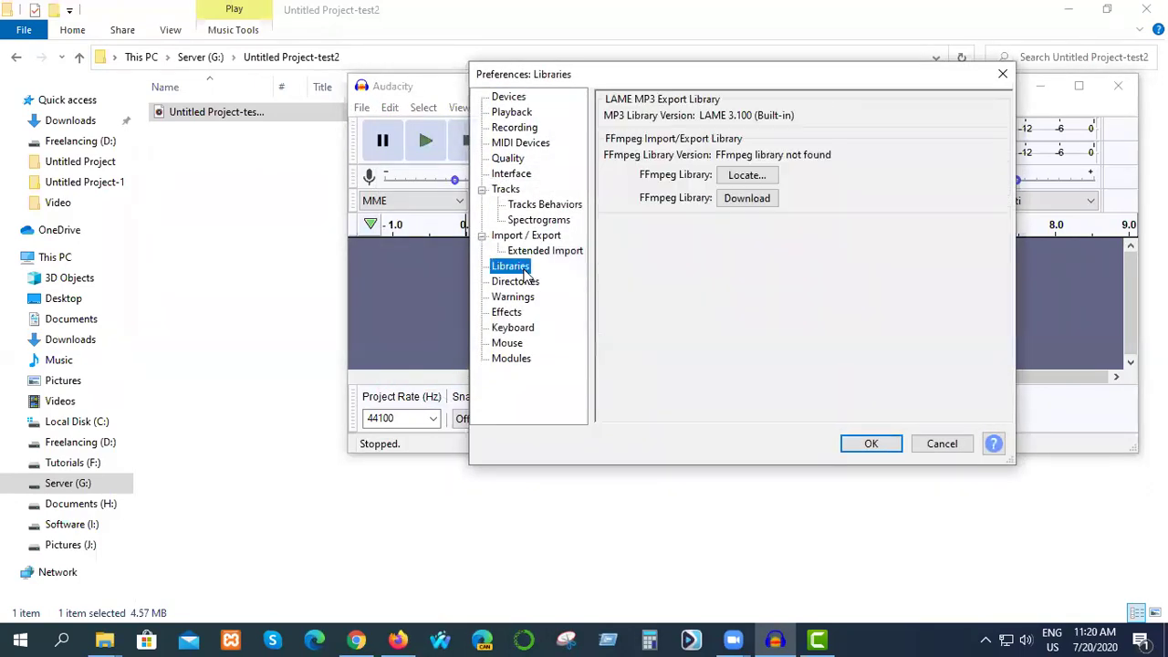
left_click(739, 199)
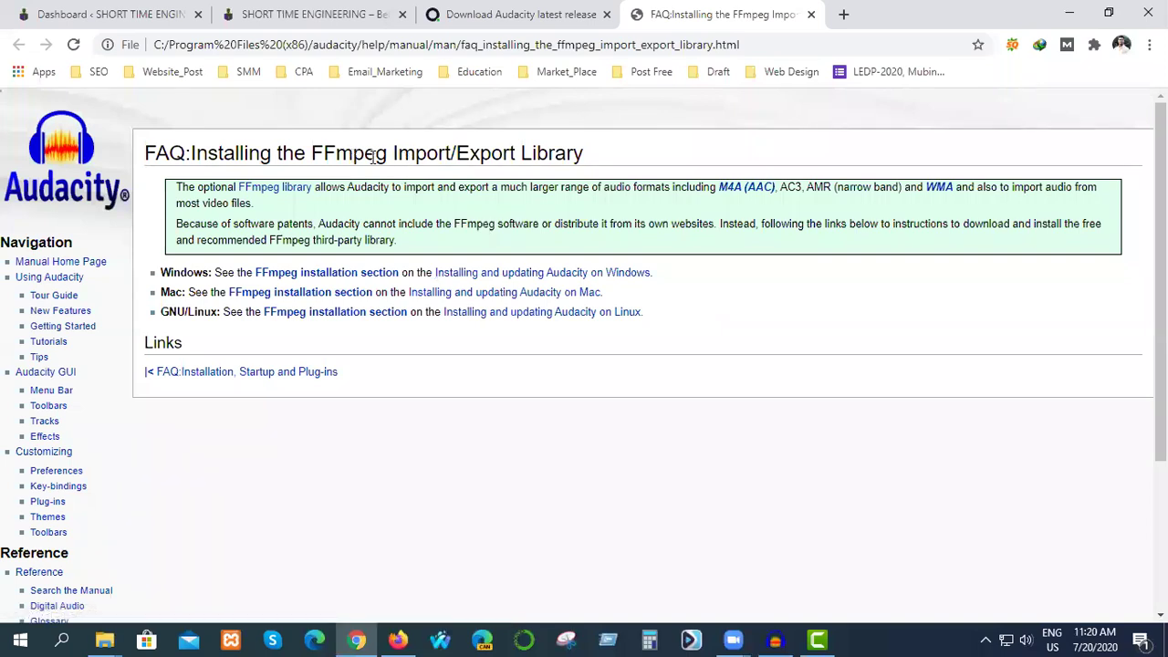
Open the manual's Windows FFmpeg installation section and examine the page for FFmpeg download instructions.
left_click(347, 278)
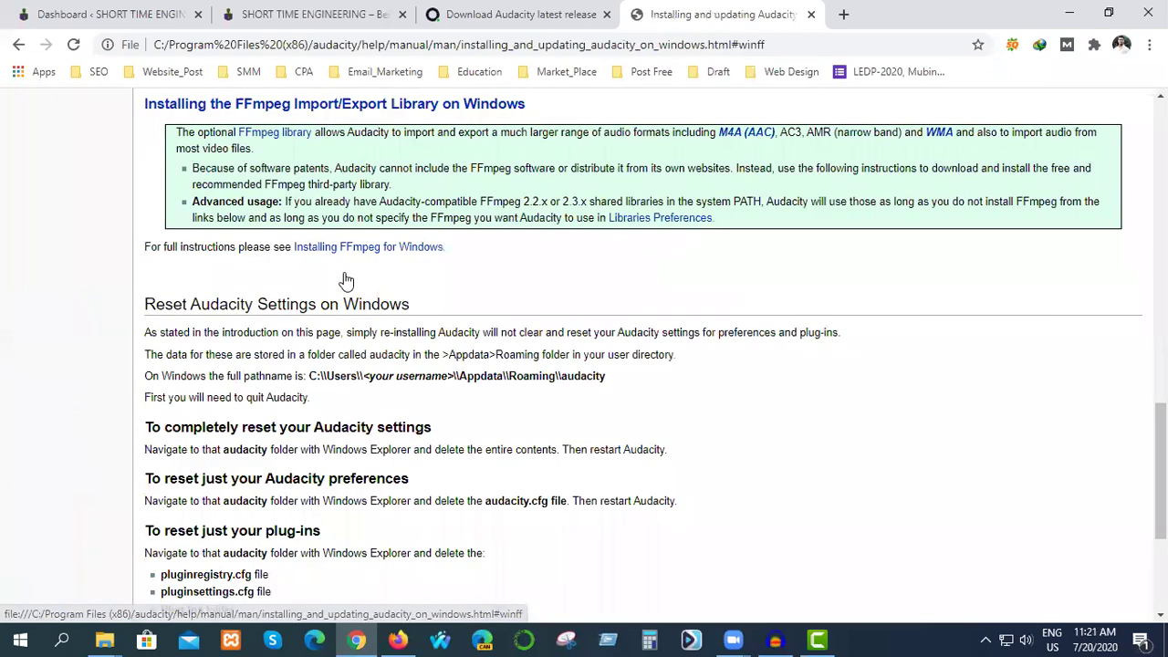
scroll(365, 329, "down", 3)
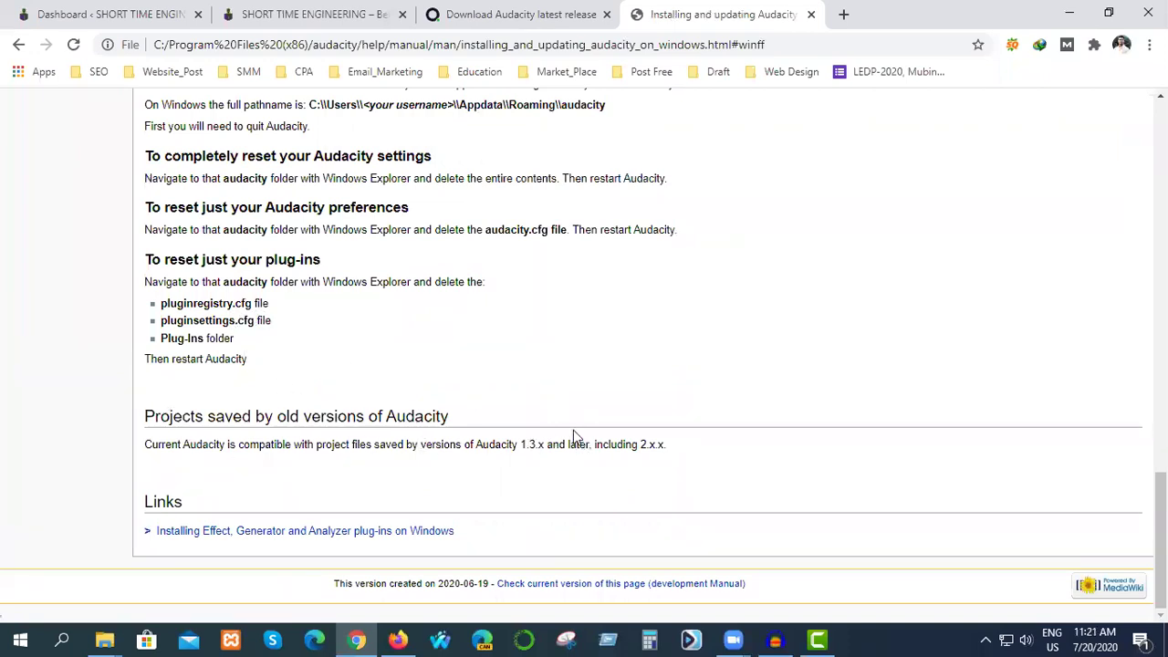
scroll(548, 428, "up", 4)
scroll(498, 418, "up", 1)
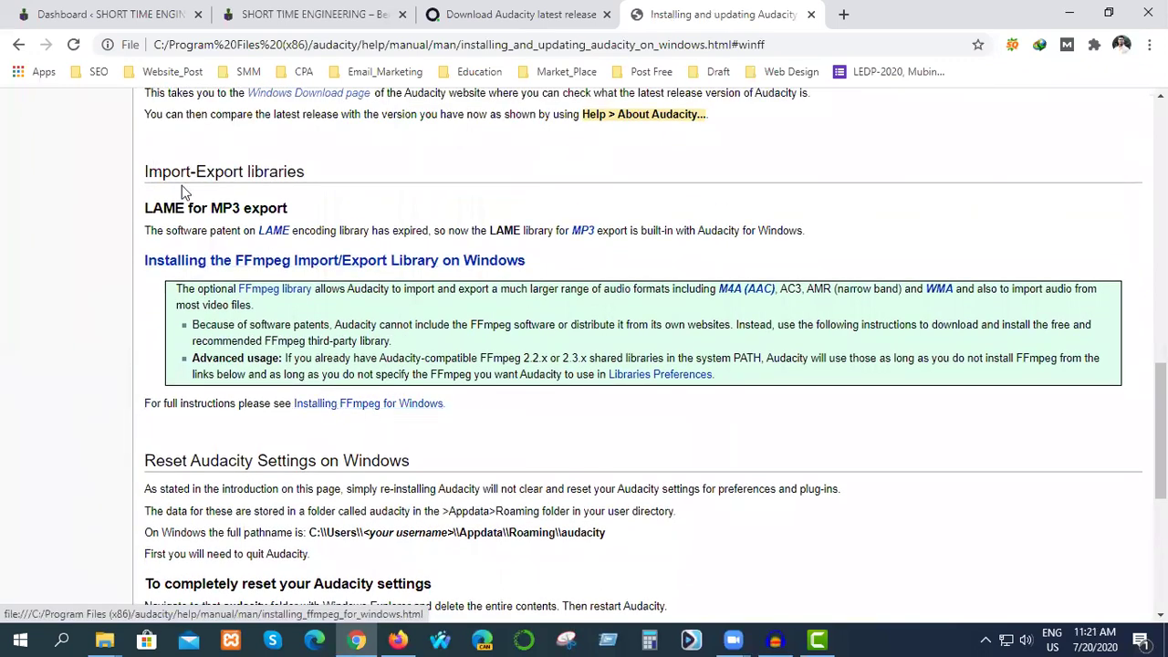
scroll(299, 276, "up", 1)
scroll(299, 276, "up", 3)
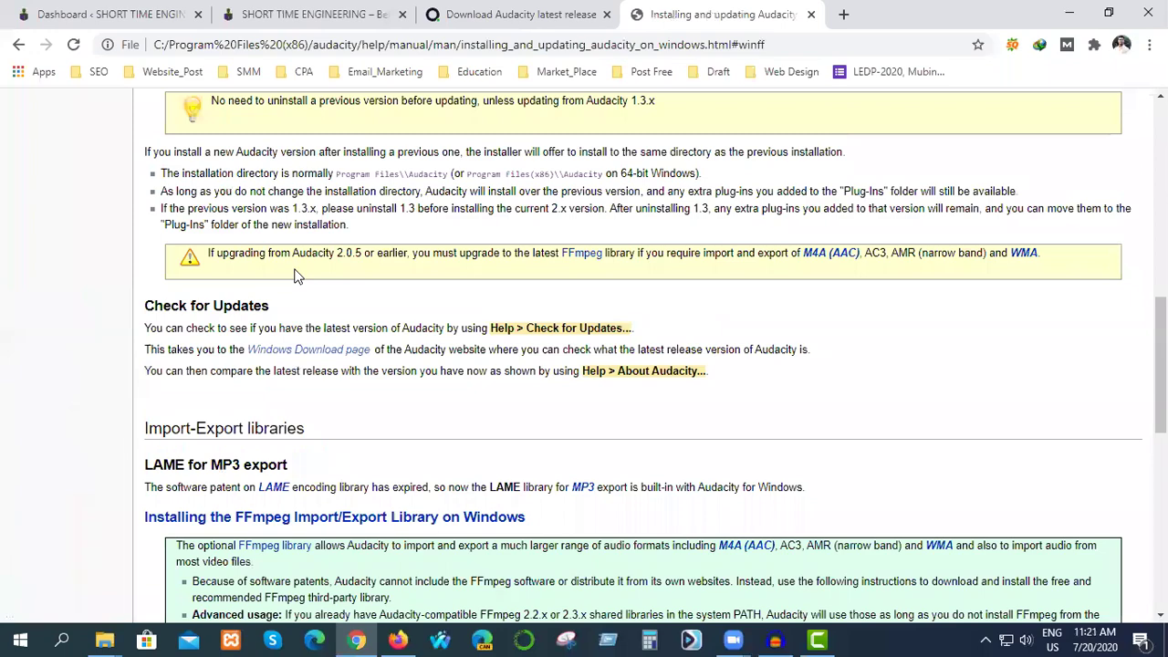
scroll(253, 457, "up", 2)
scroll(254, 453, "up", 9)
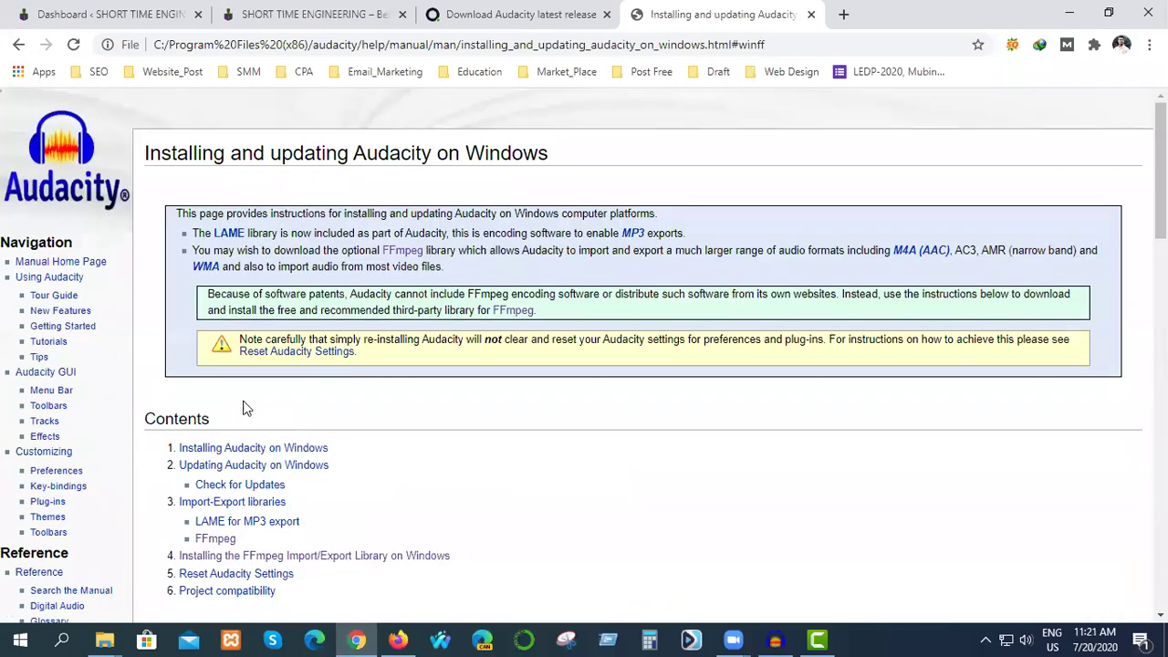
Return to the FFmpeg FAQ, check the FFmpeg section of the Windows installation page, and close the manual.
left_click(19, 43)
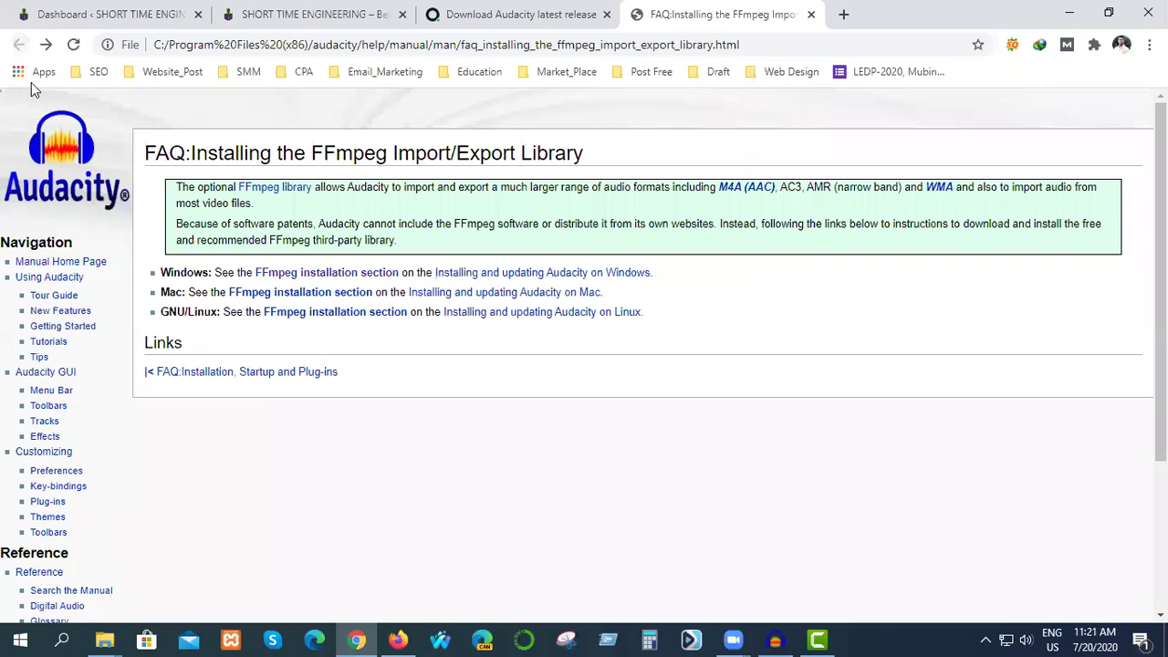
left_click(507, 273)
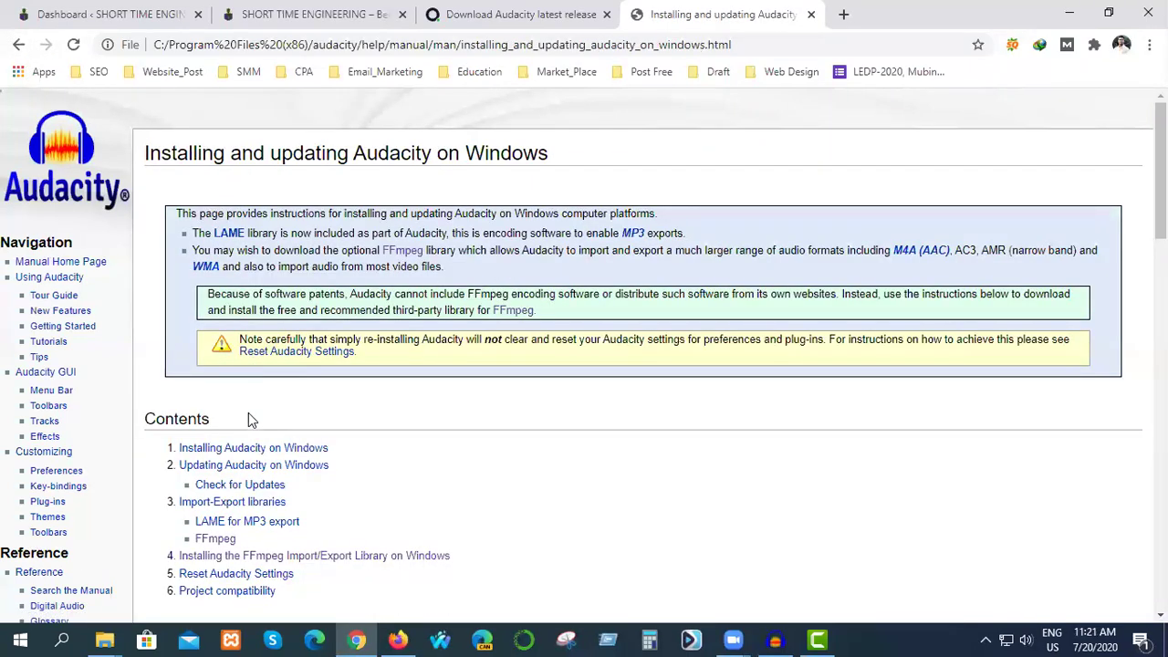
left_click(217, 540)
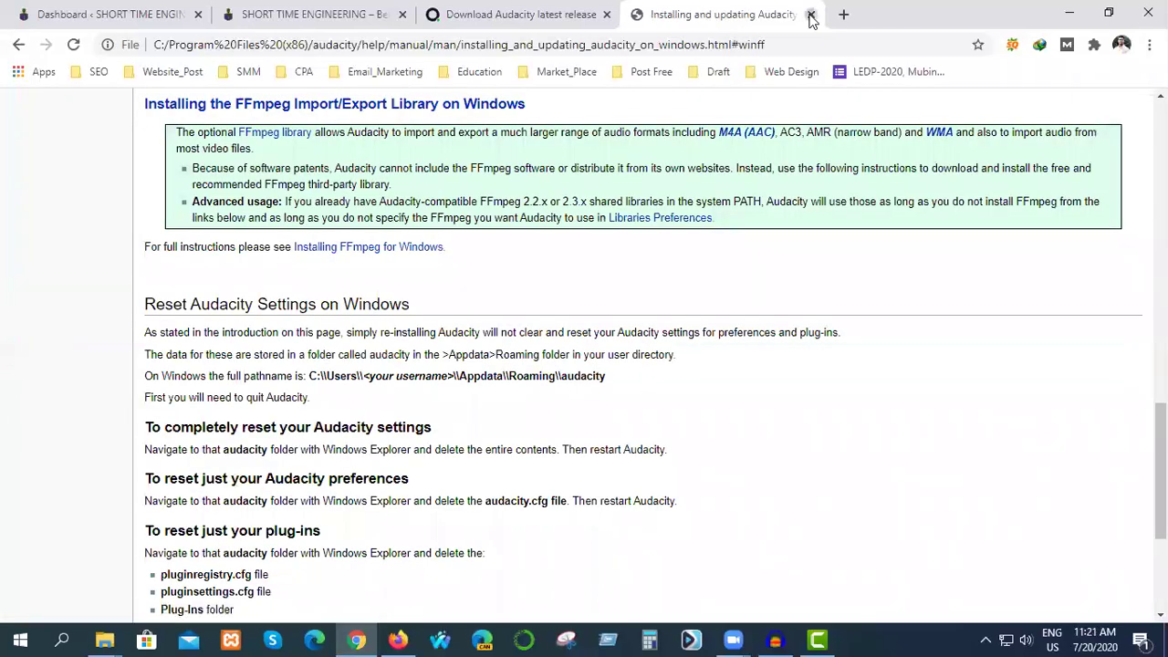
left_click(811, 15)
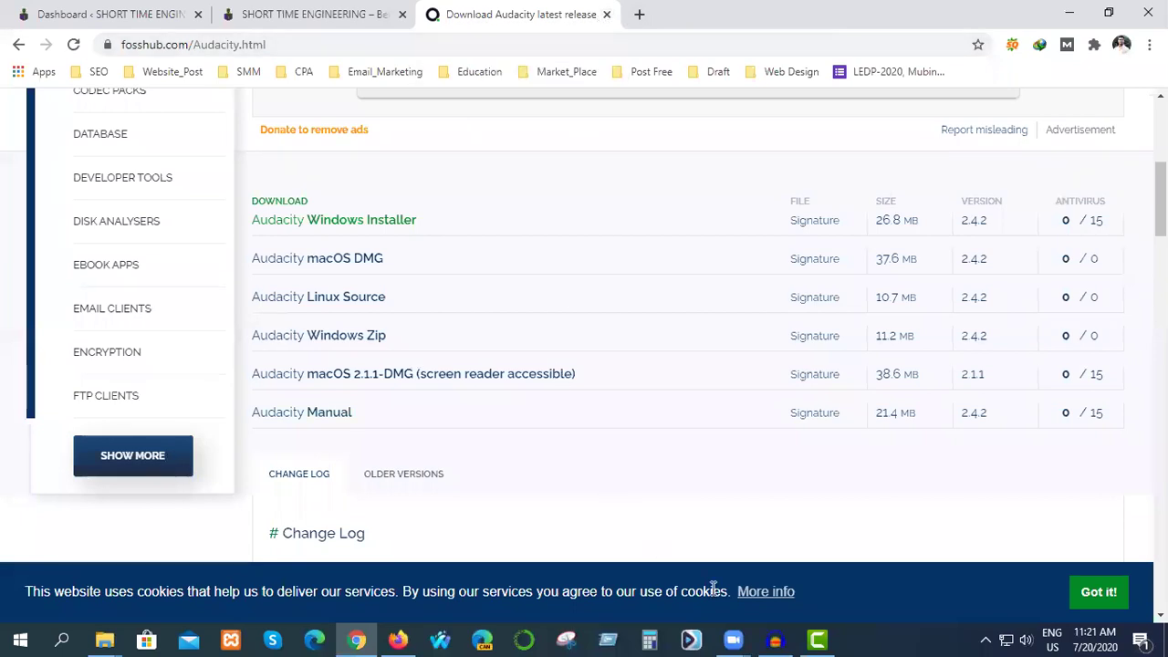
Try to locate the FFmpeg library from Audacity's preferences, check its download help, and accept avformat-55.dll as the location.
key("alt+Tab")
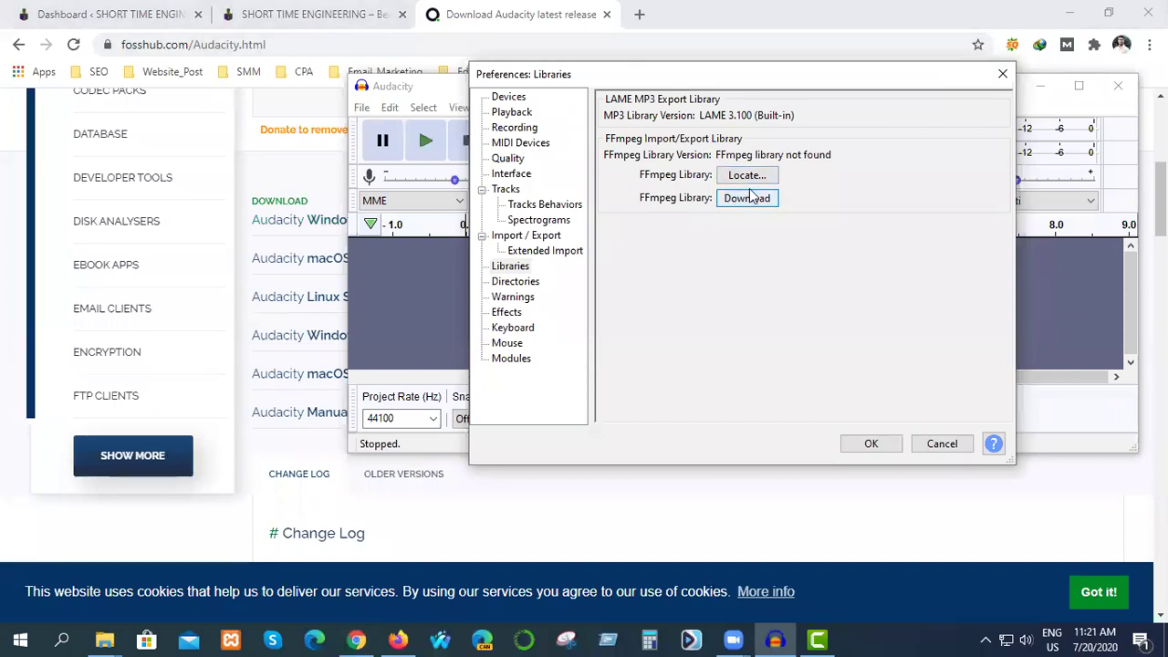
left_click(746, 174)
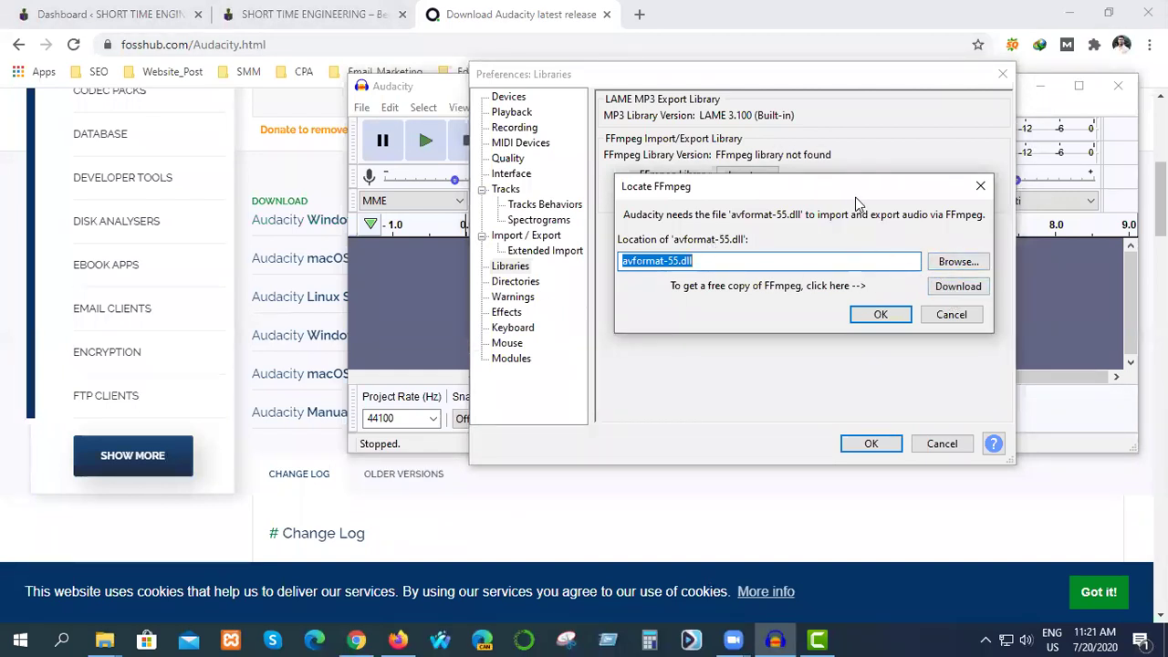
left_click(957, 287)
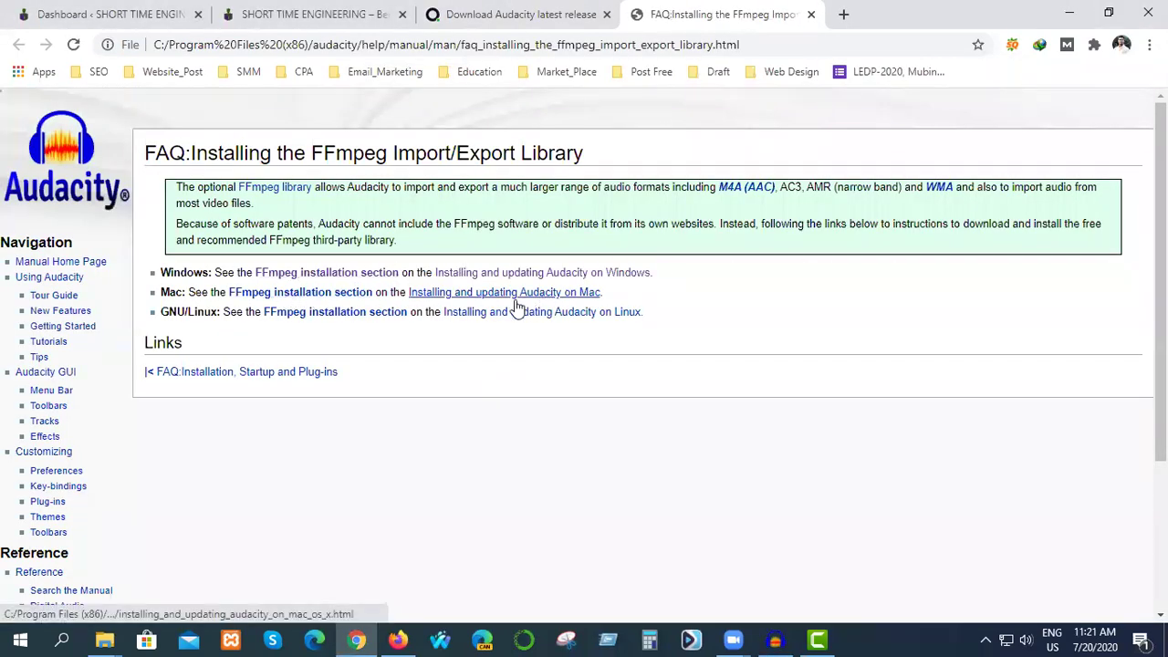
left_click(811, 15)
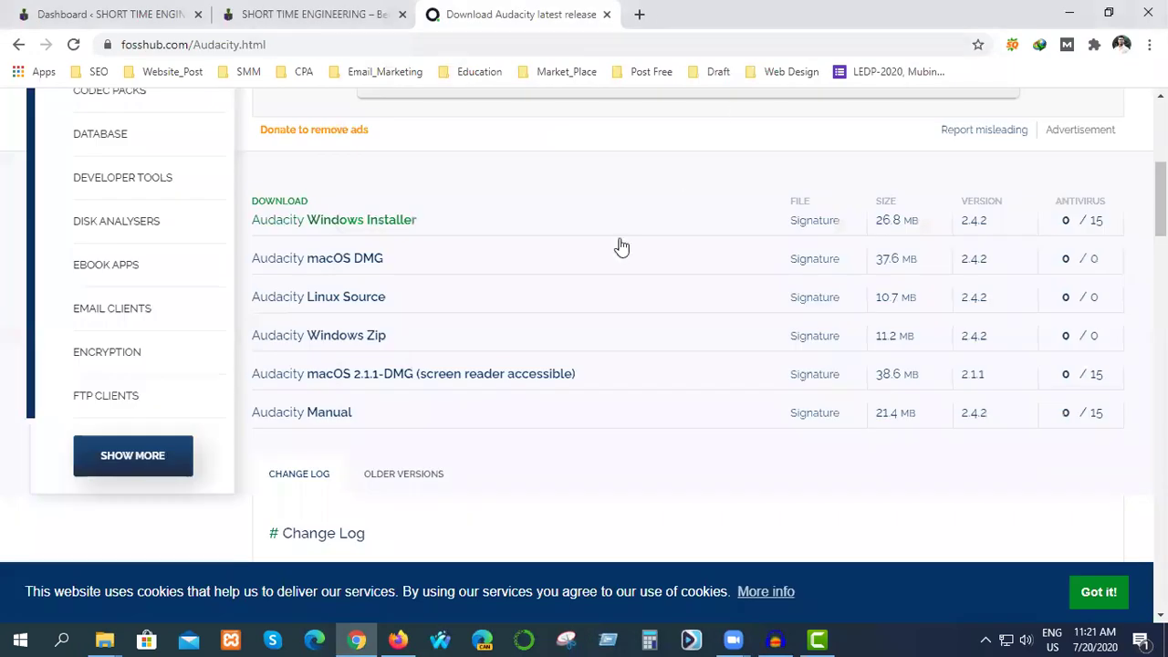
left_click(776, 640)
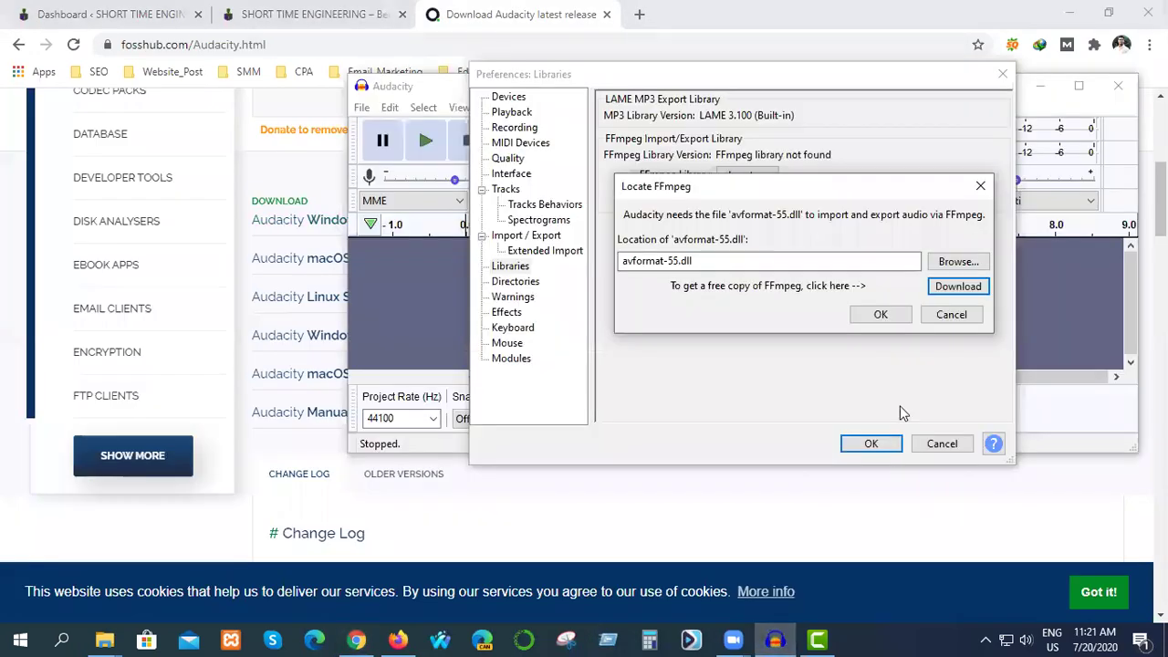
left_click(881, 315)
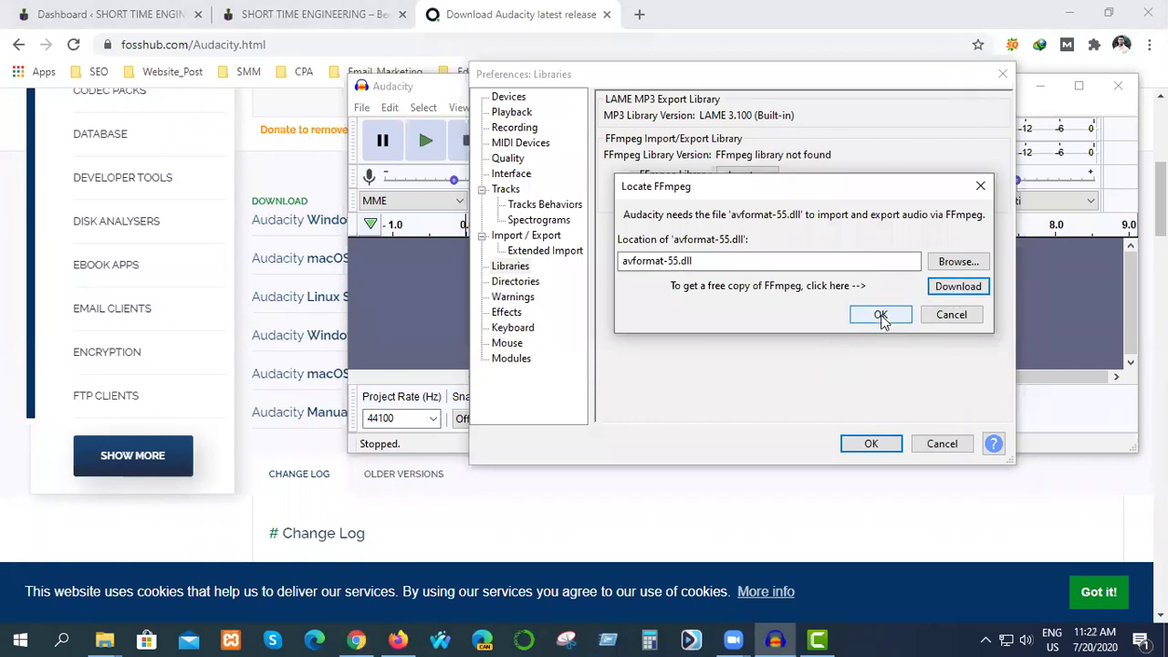
Reopen the FFmpeg download help, check the Windows installation page's Check for Updates section, and close the manual and Audacity download pages.
left_click(748, 200)
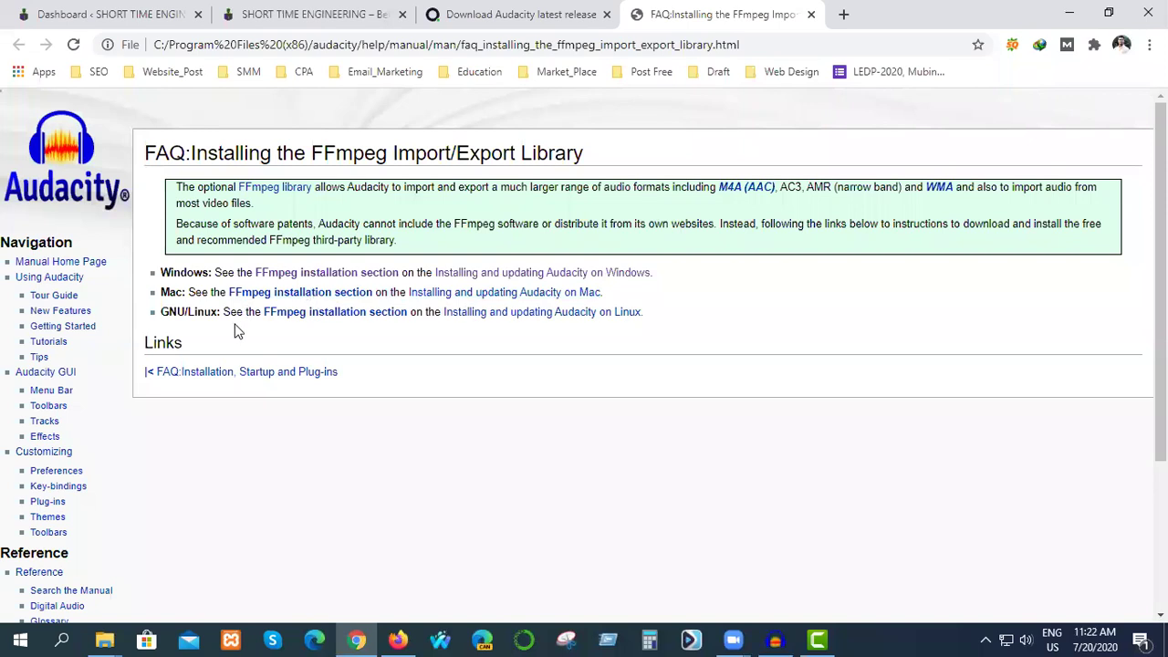
left_click(475, 274)
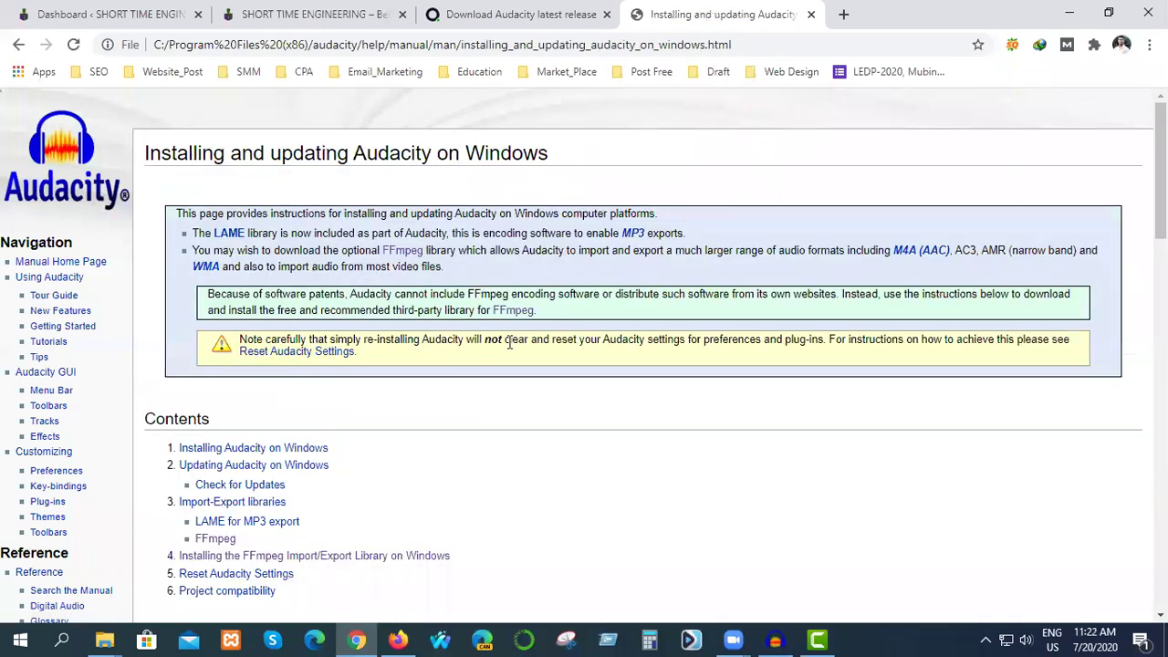
scroll(509, 343, "down", 4)
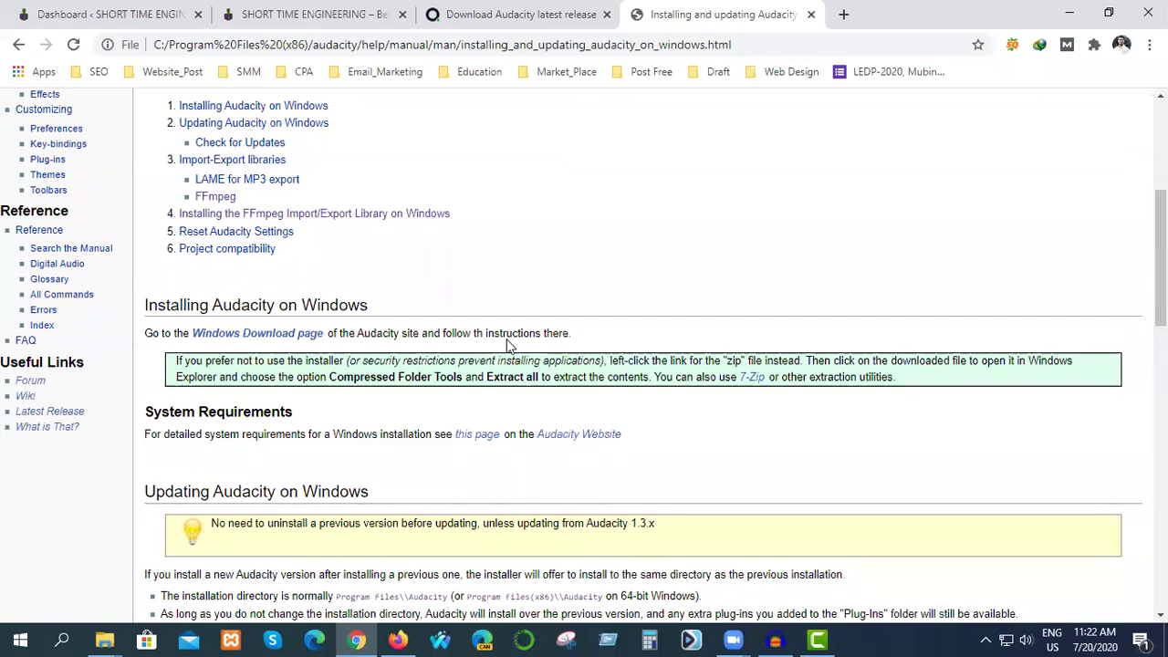
scroll(245, 279, "up", 1)
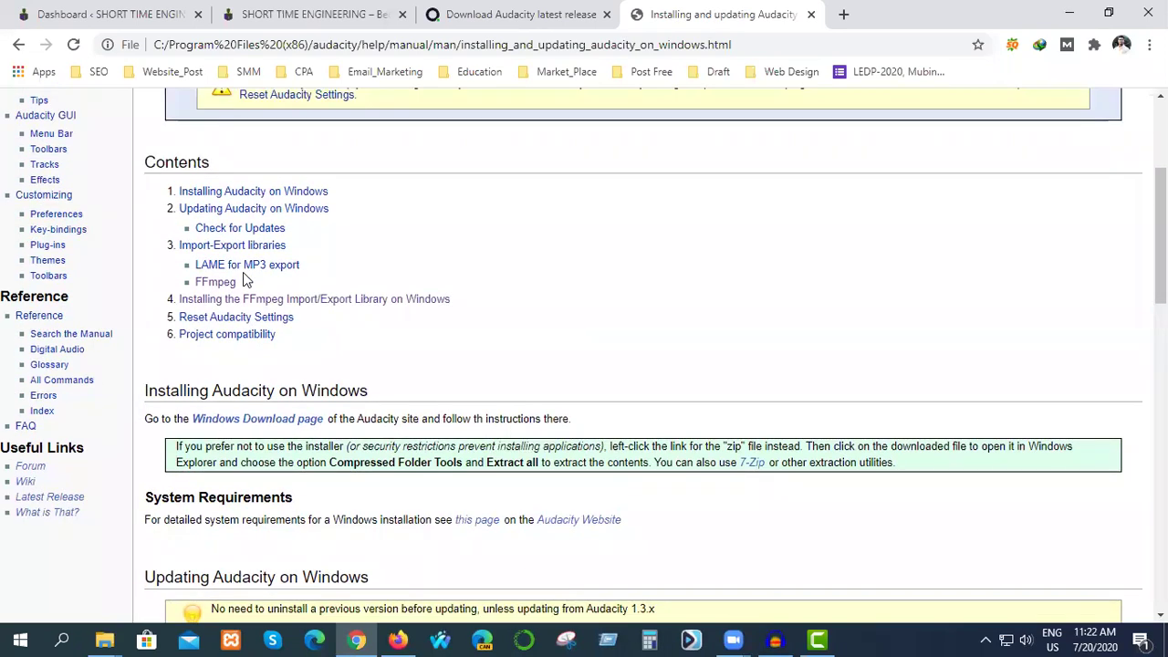
left_click(278, 229)
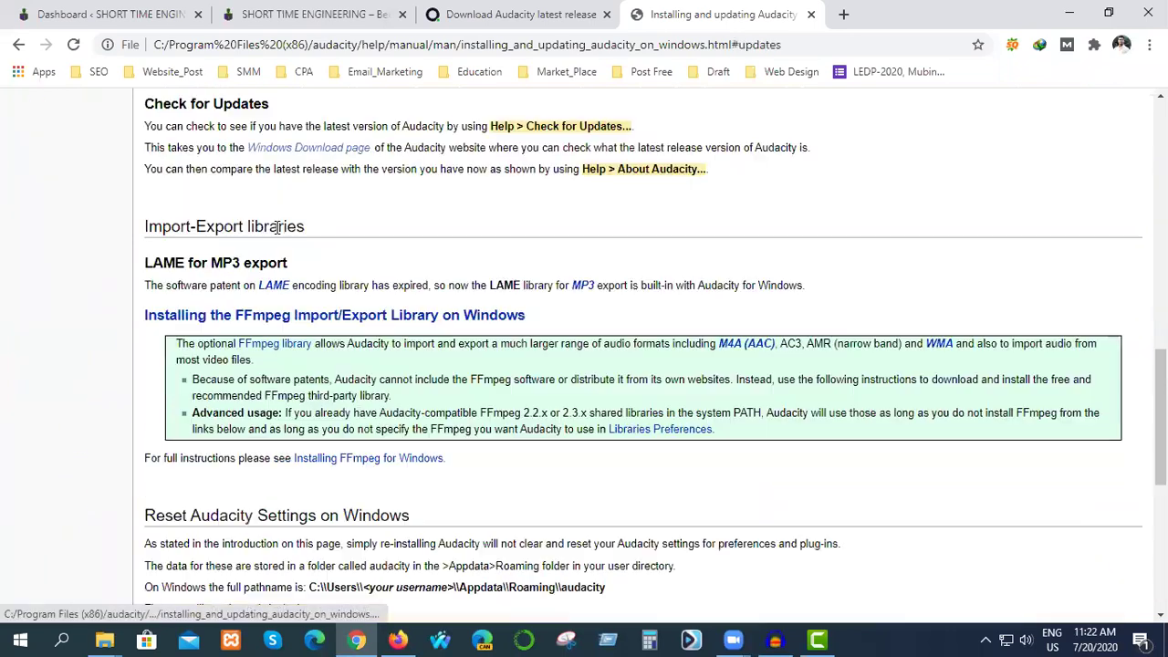
left_click(810, 14)
left_click(604, 15)
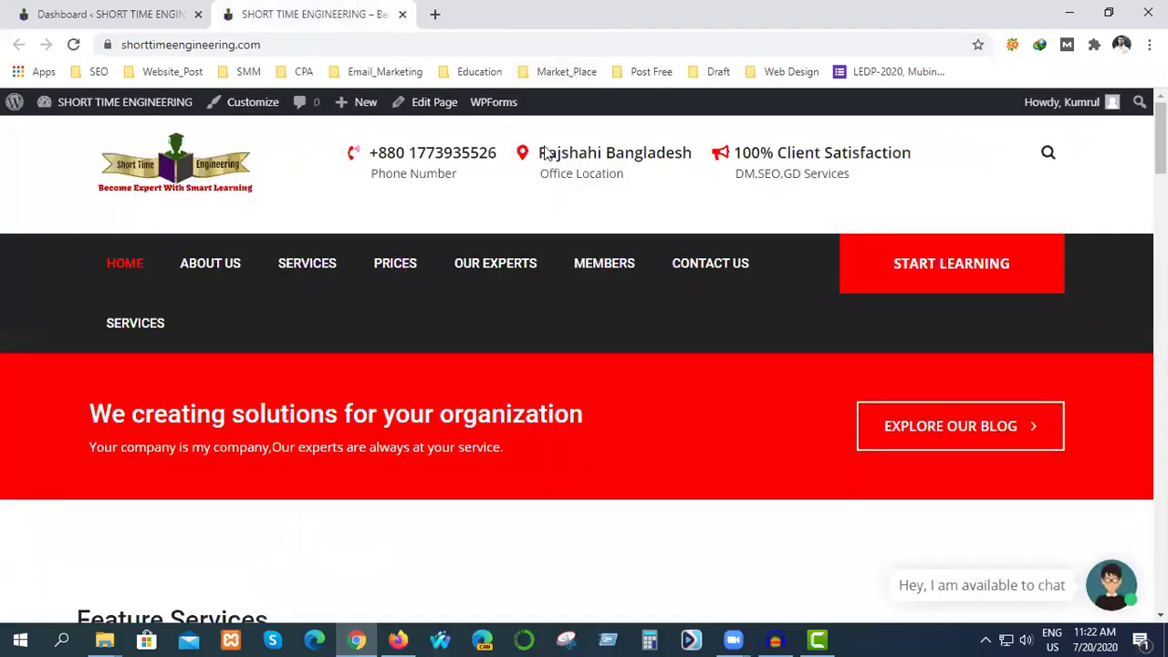
Accept the Libraries preferences in Audacity, try to import Untitled Project-test2.m4a as audio, and dismiss the resulting messages.
left_click(774, 639)
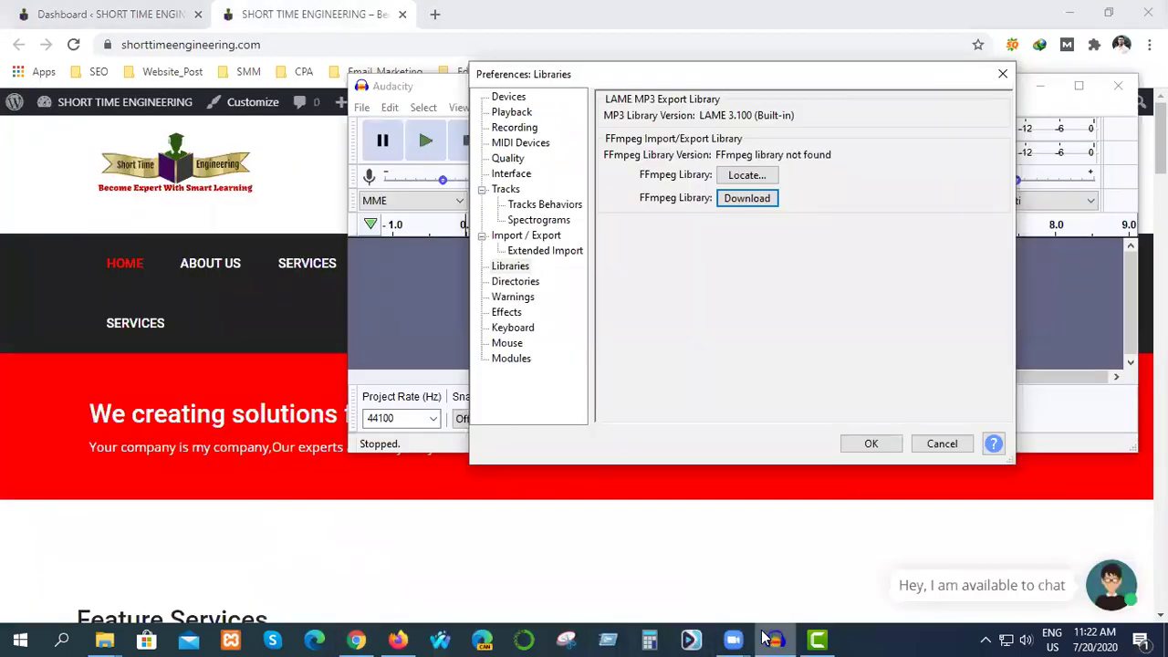
left_click(871, 444)
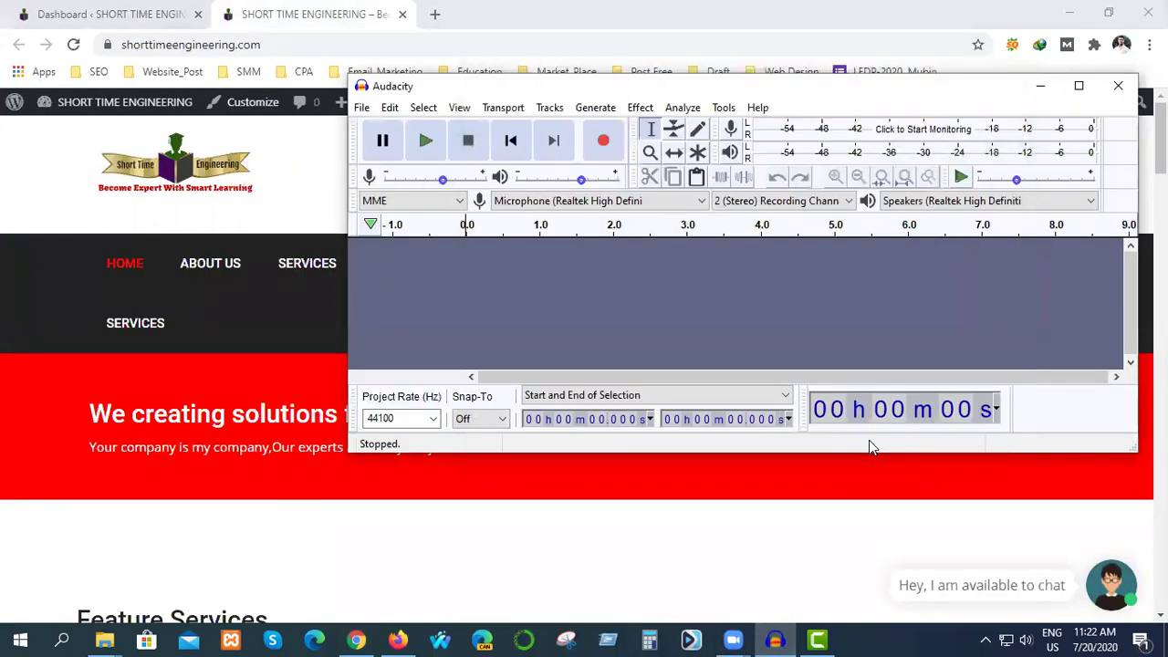
left_click(363, 108)
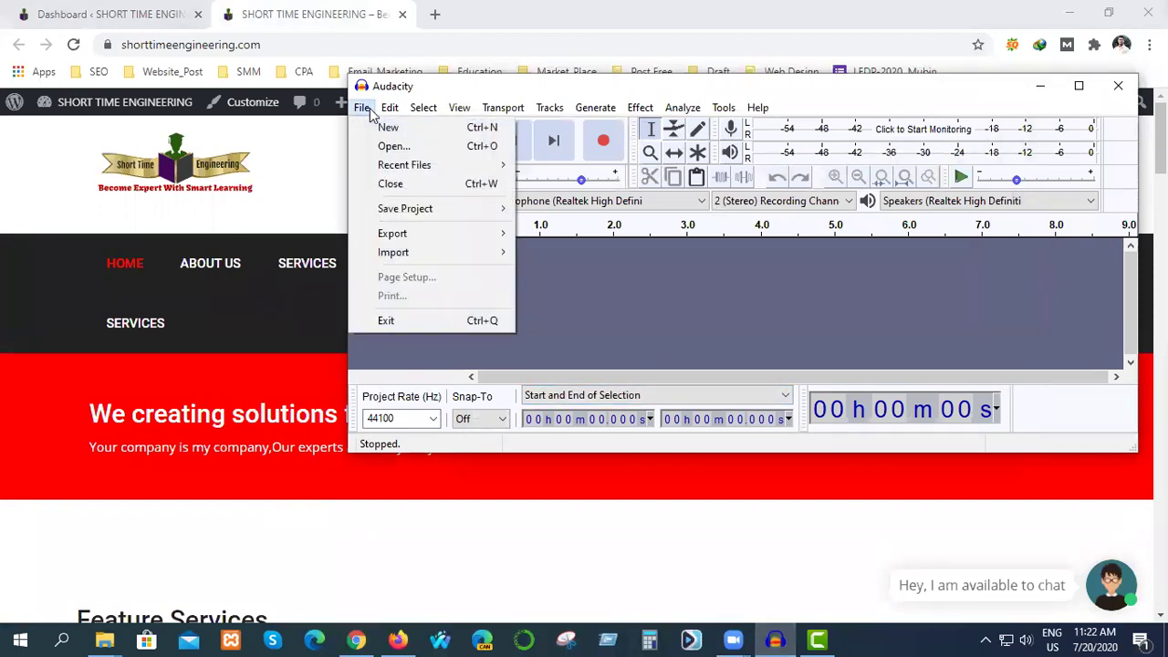
mouse_move(404, 253)
left_click(568, 254)
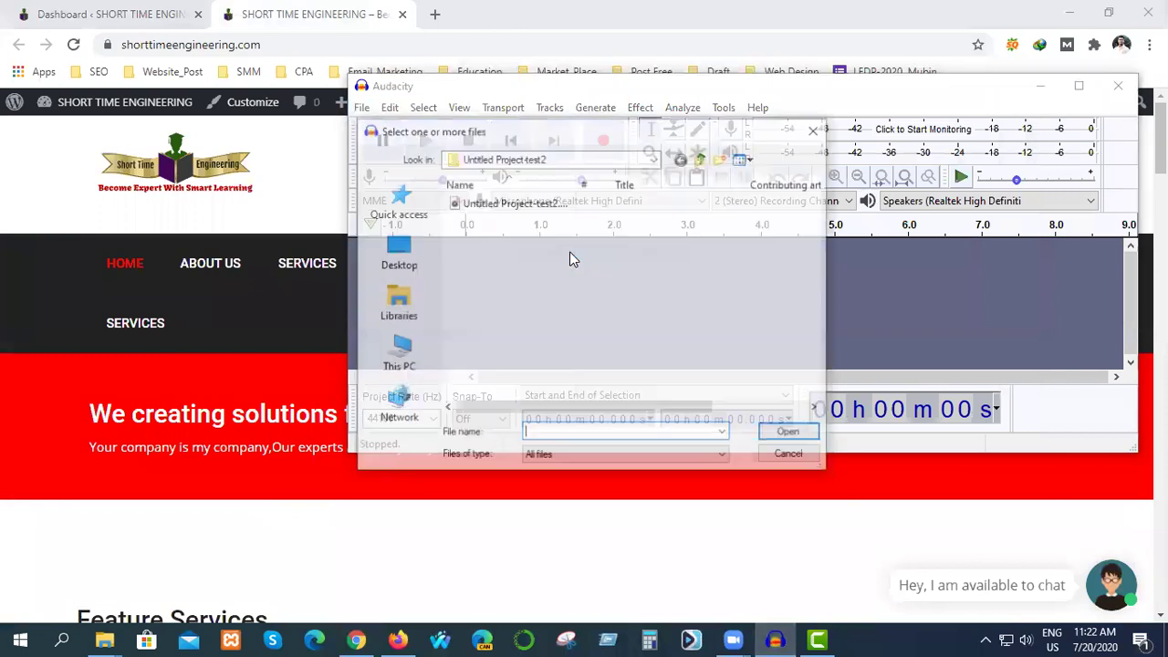
left_click(547, 202)
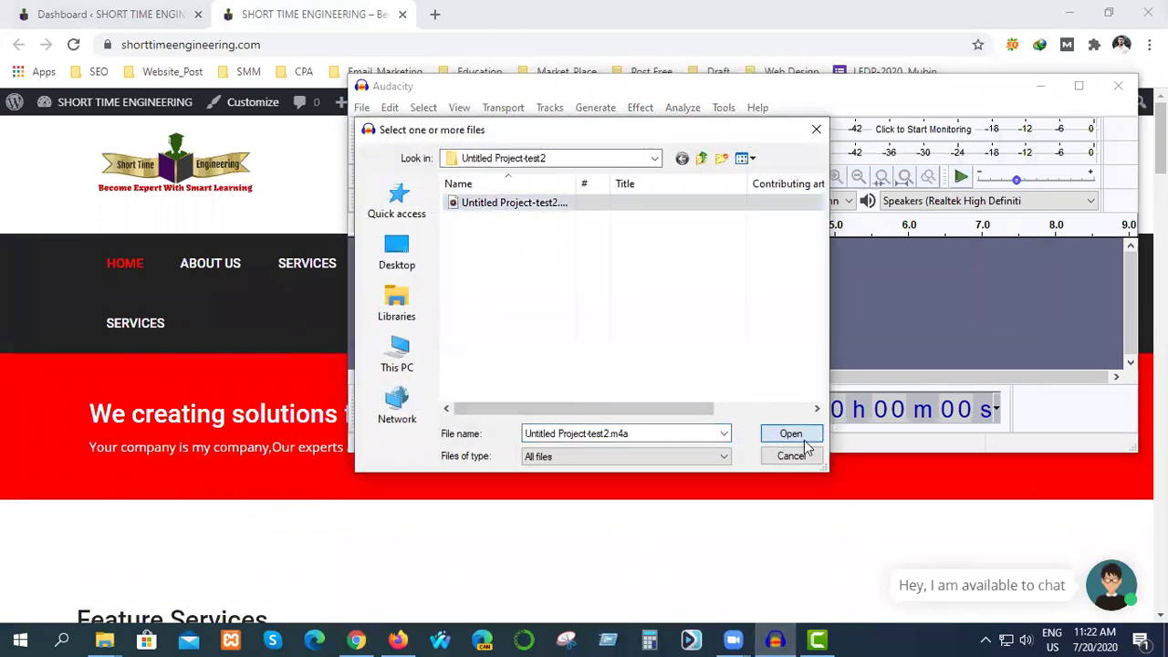
left_click(803, 438)
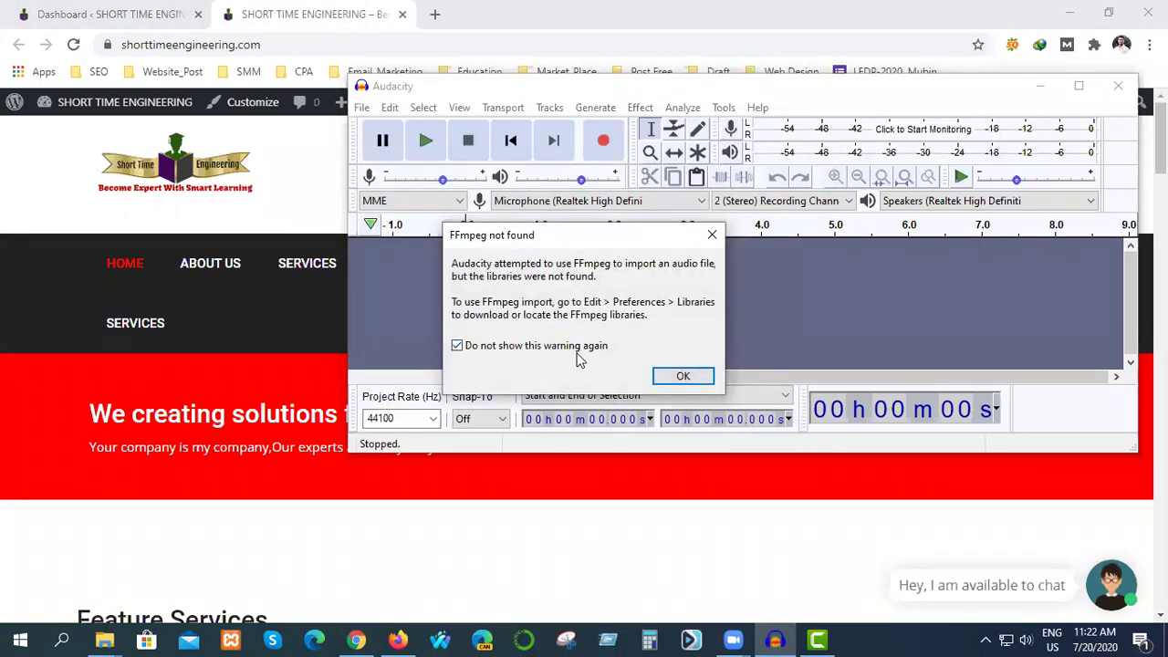
left_click(679, 374)
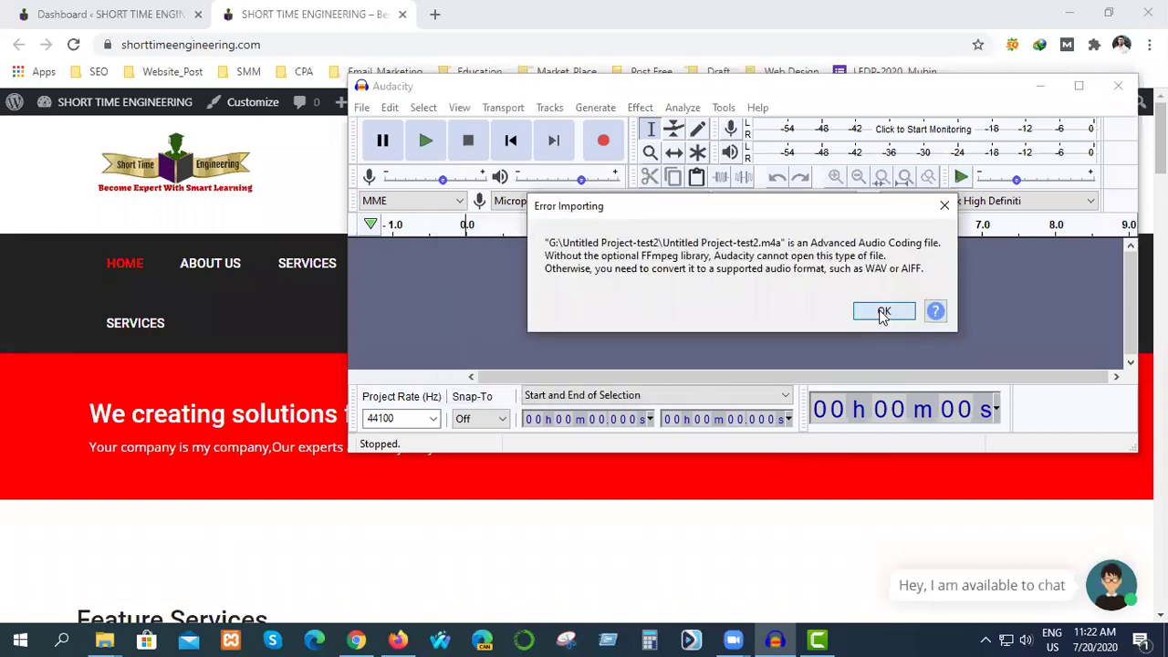
left_click(884, 312)
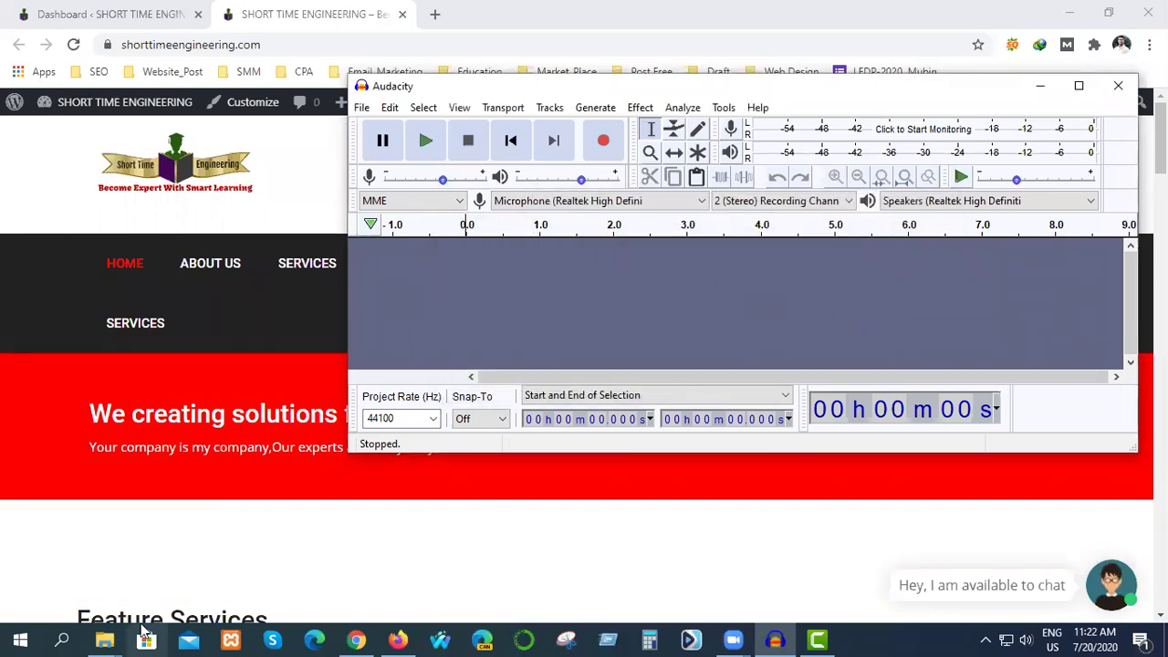
Switch to the Untitled Project-test2 folder in File Explorer and check whether file name extensions are enabled.
left_click(104, 640)
left_click(227, 574)
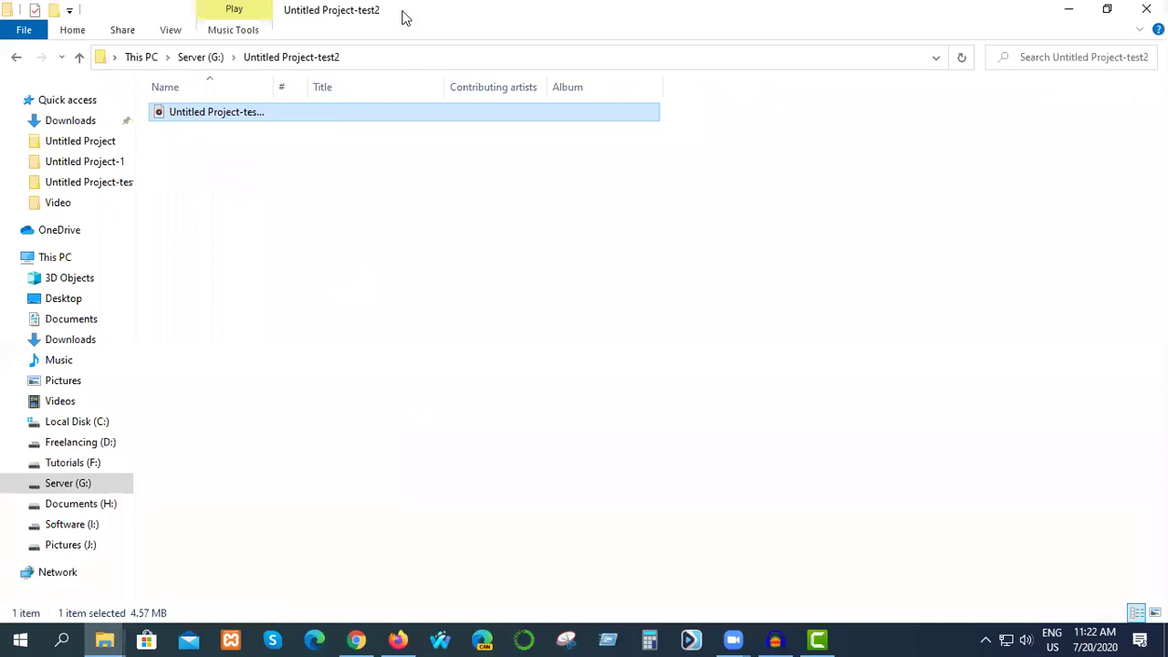
right_click(321, 115)
left_click(270, 151)
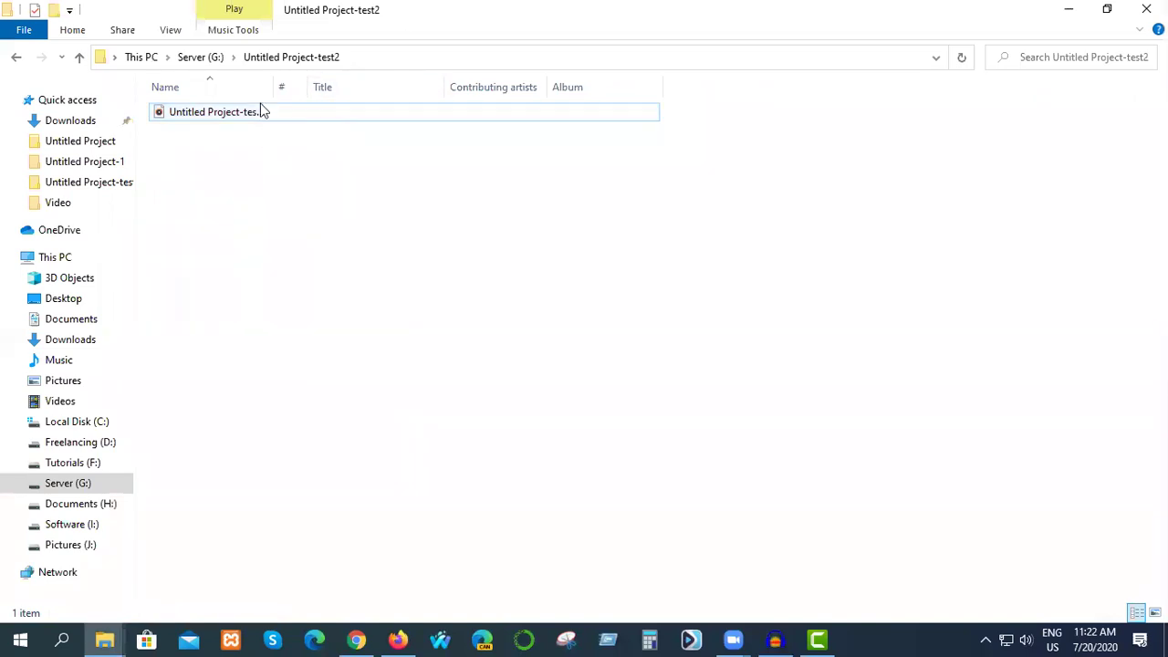
left_click(270, 110)
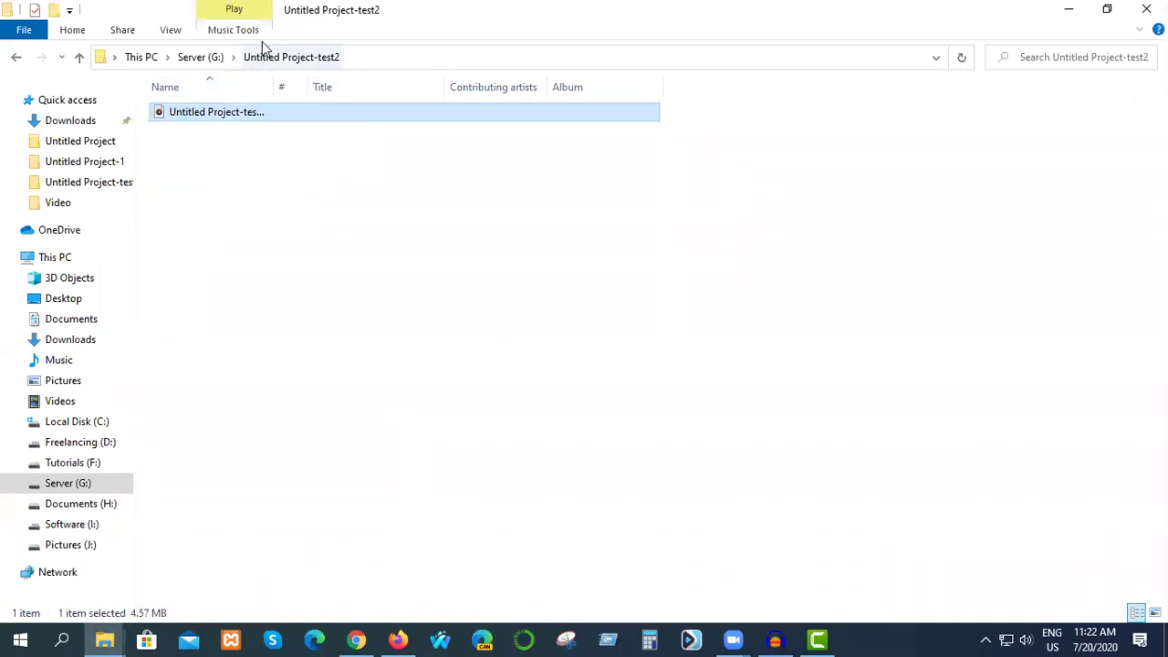
left_click(170, 30)
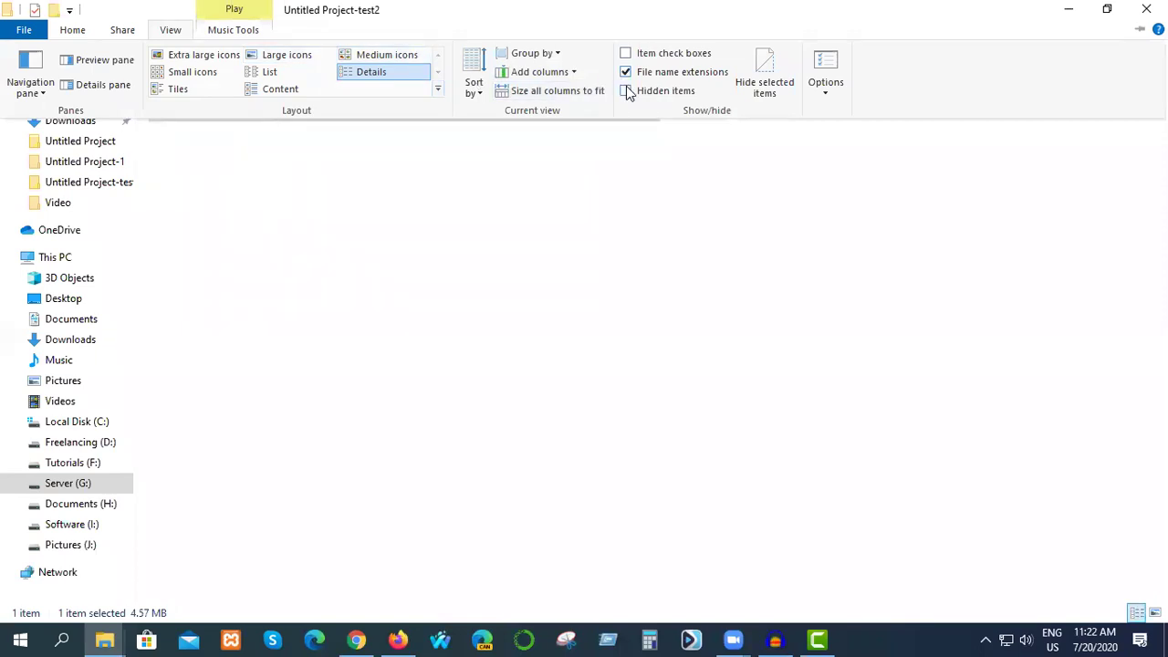
left_click(321, 145)
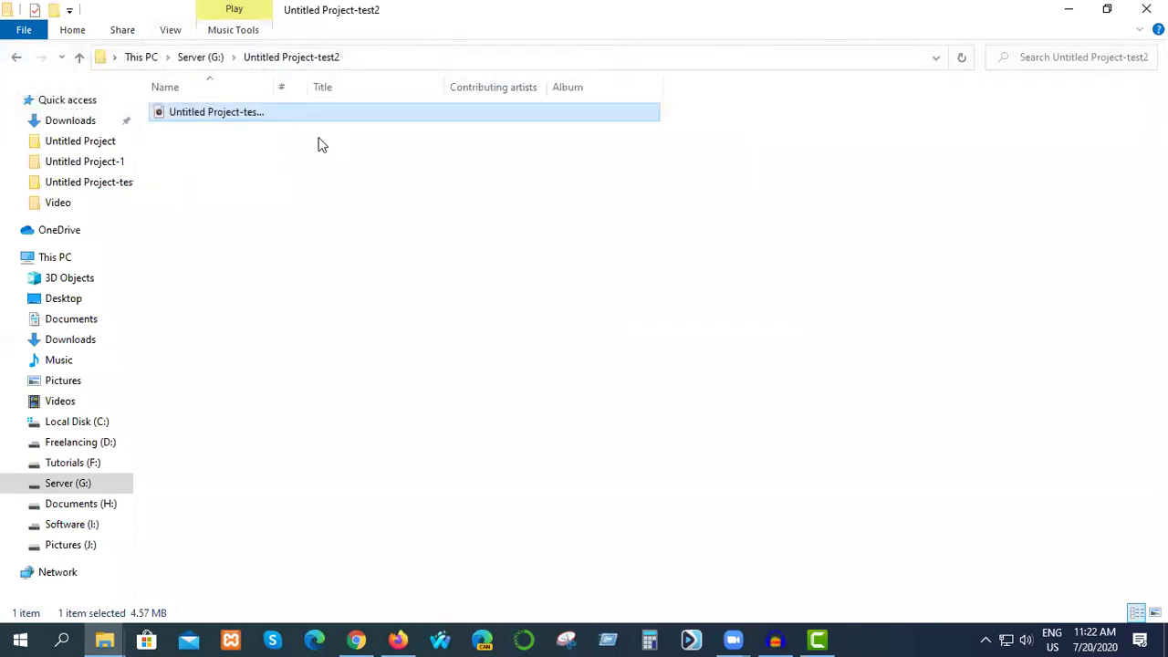
Rename the exported M4A file to Untitled Project-test2.mp3 and accept the extension change.
right_click(286, 117)
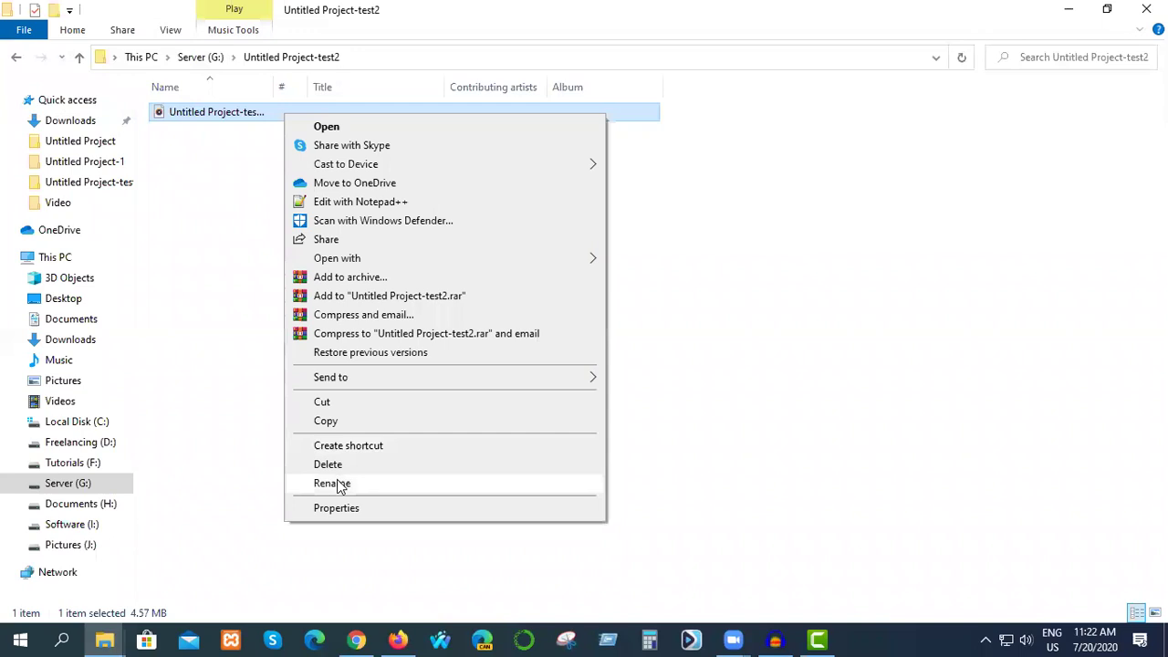
left_click(338, 483)
left_click(292, 111)
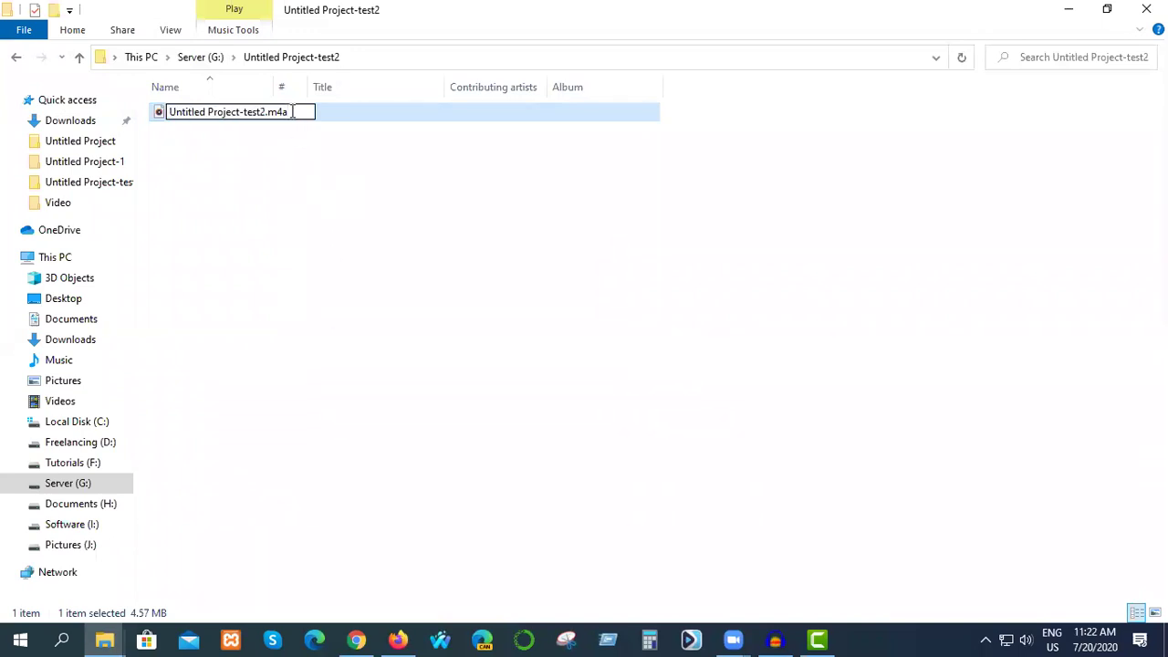
key("BackSpace")
key("Return")
left_click(641, 326)
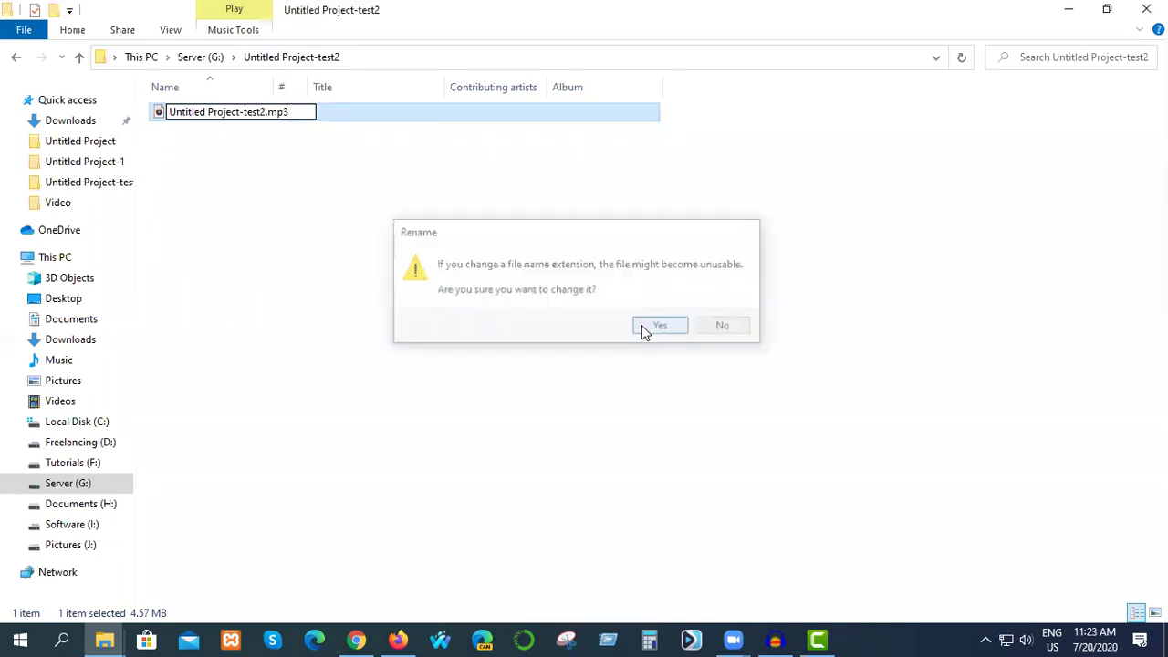
right_click(333, 191)
left_click(397, 256)
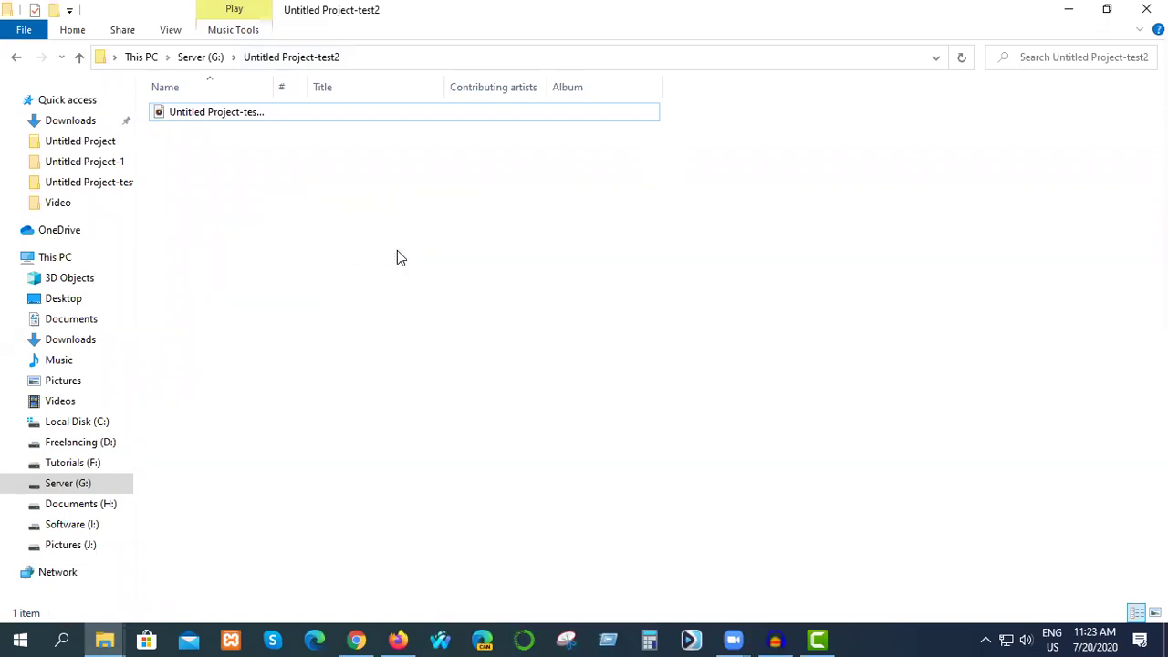
Switch to Audacity, try to import Untitled Project-test2.mp3 as audio, and dismiss the resulting message.
left_click(775, 639)
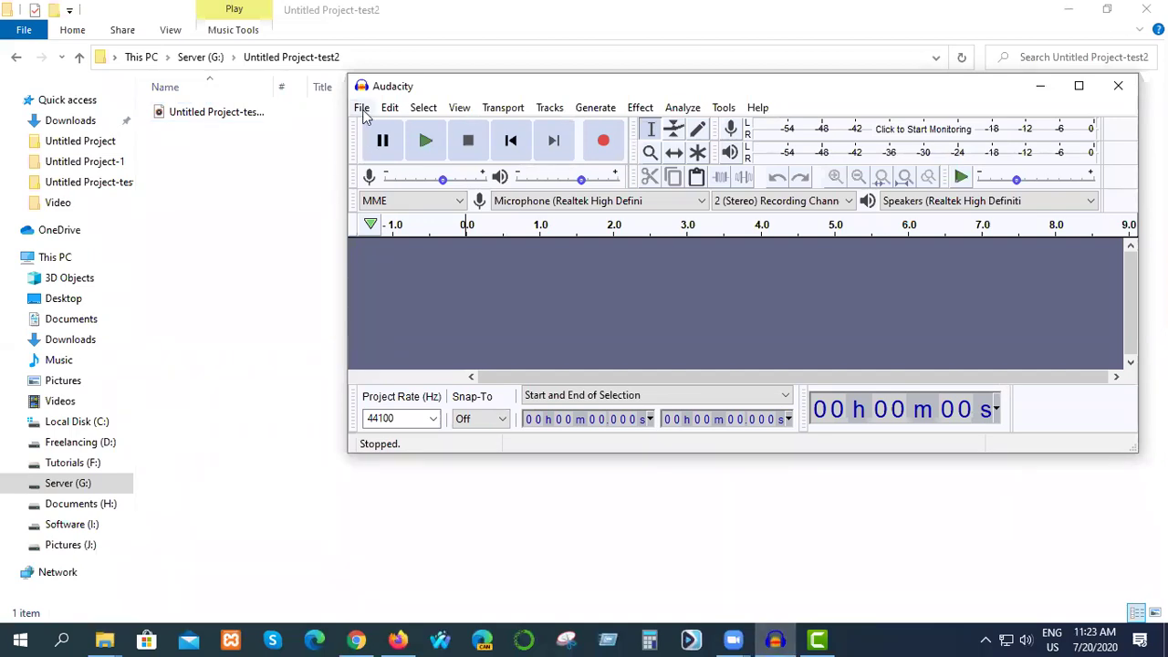
left_click(362, 109)
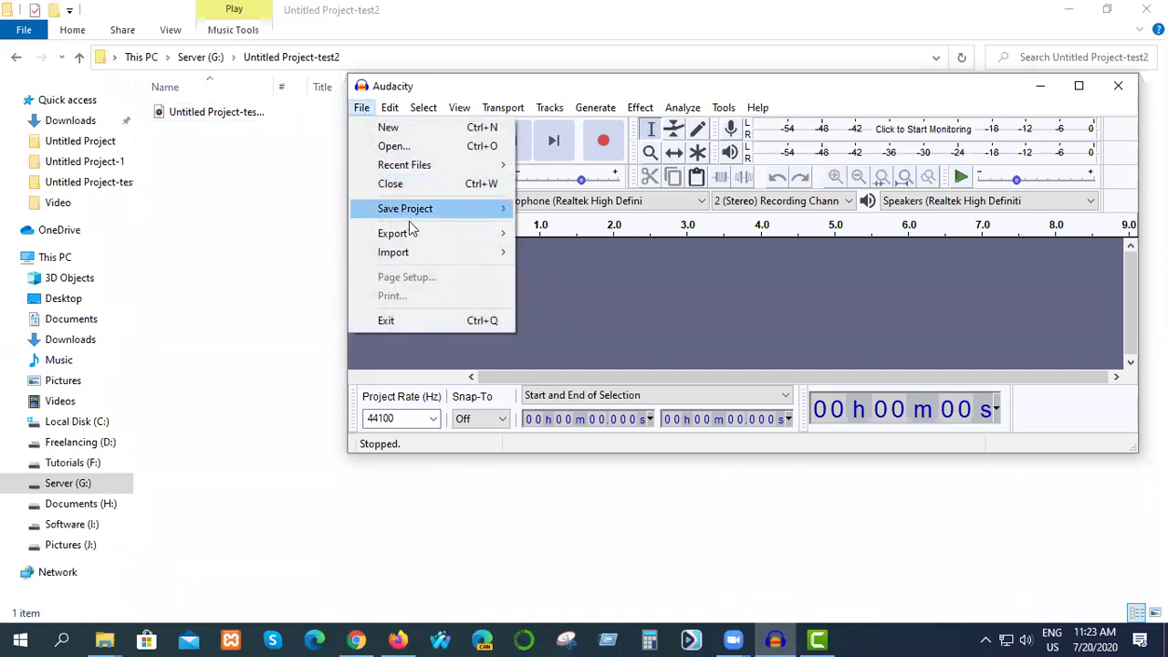
mouse_move(417, 253)
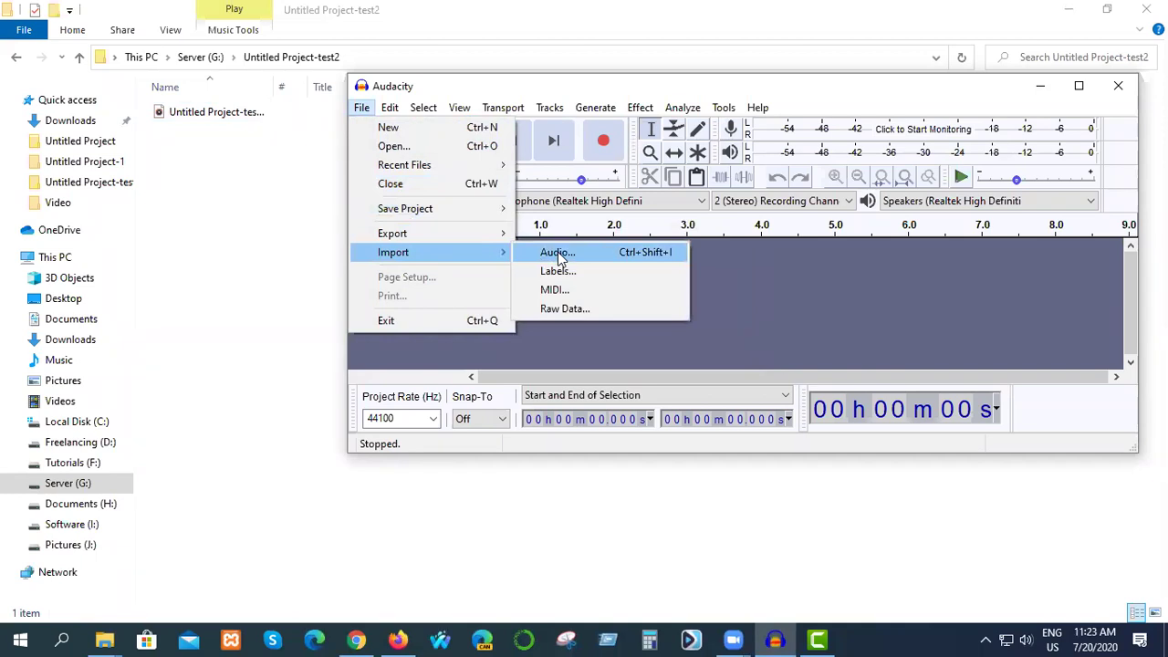
left_click(559, 254)
left_click(522, 207)
left_click(791, 435)
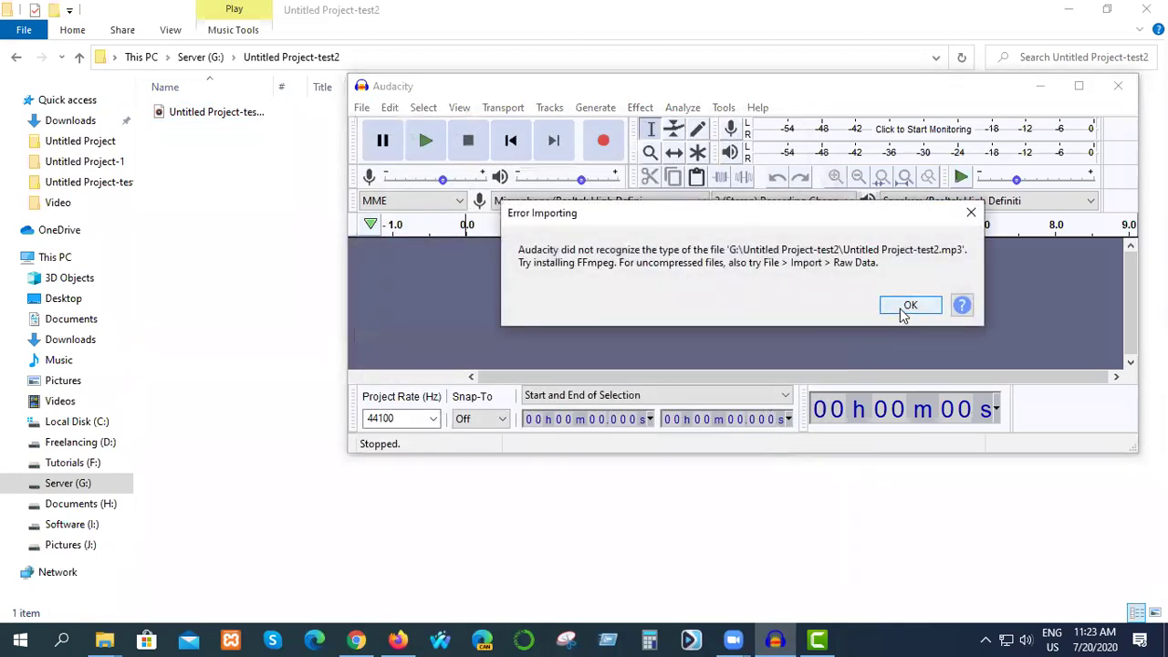
left_click(903, 310)
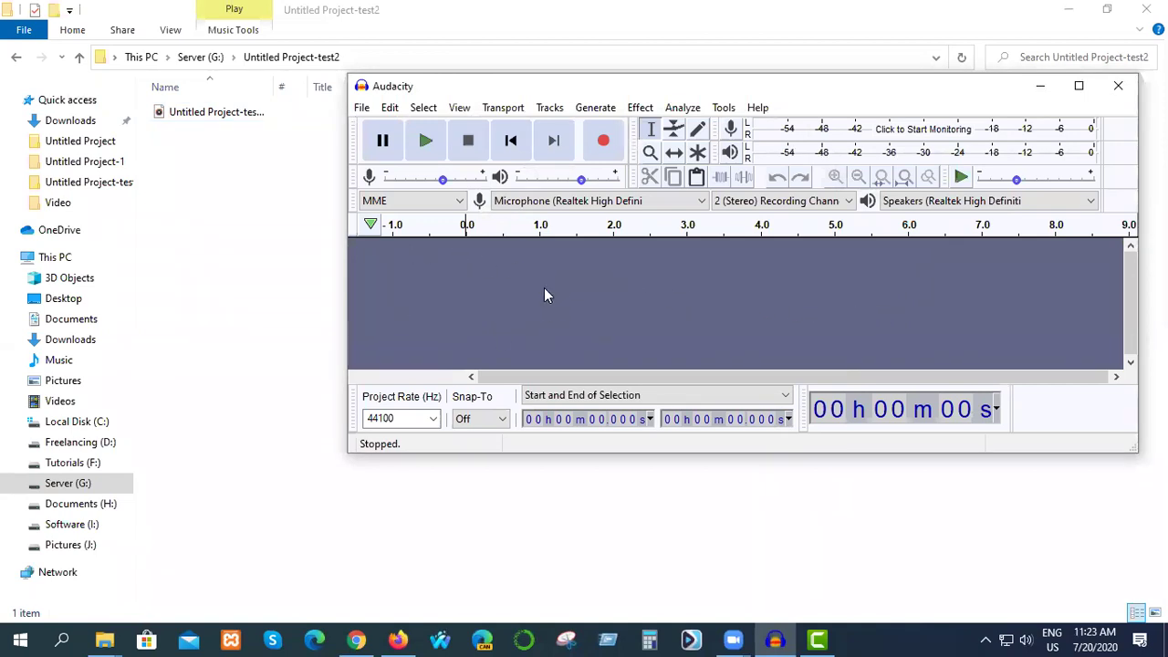
Retry the audio import of Untitled Project-test2.mp3 and close the import message.
left_click(362, 111)
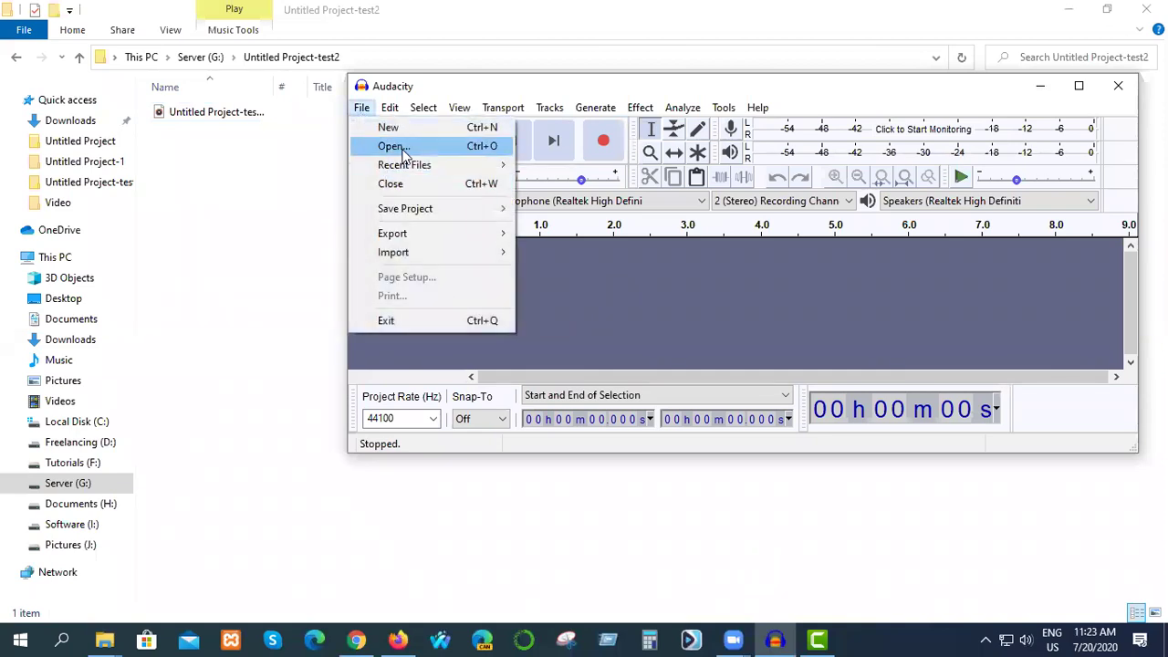
mouse_move(426, 257)
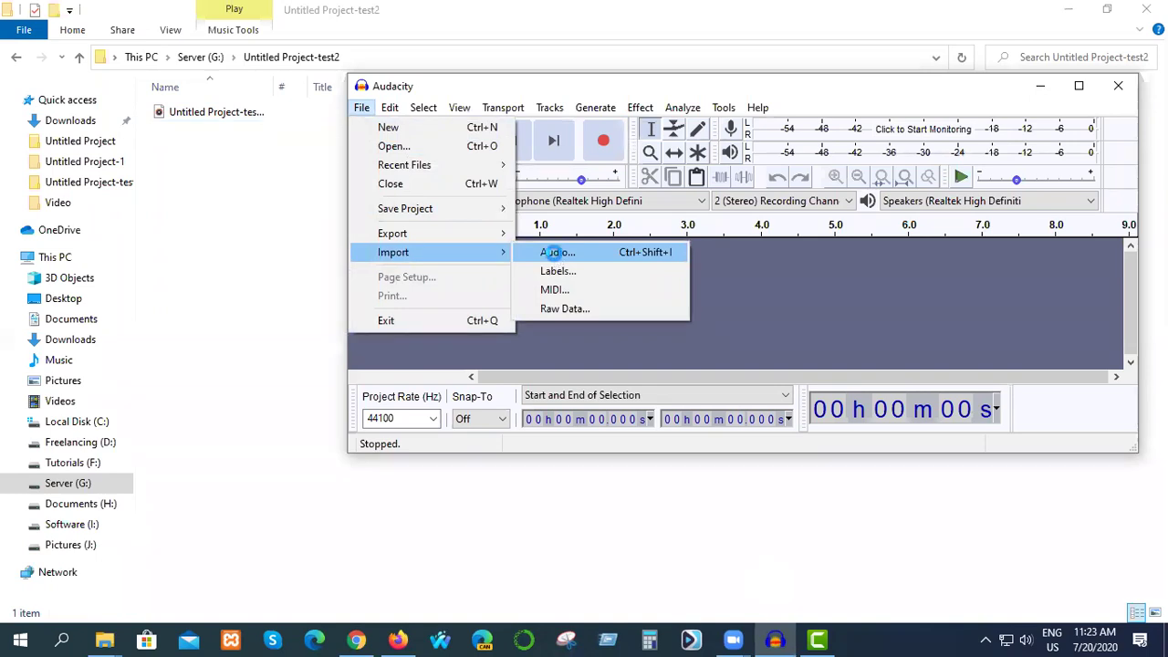
left_click(555, 253)
left_click(524, 203)
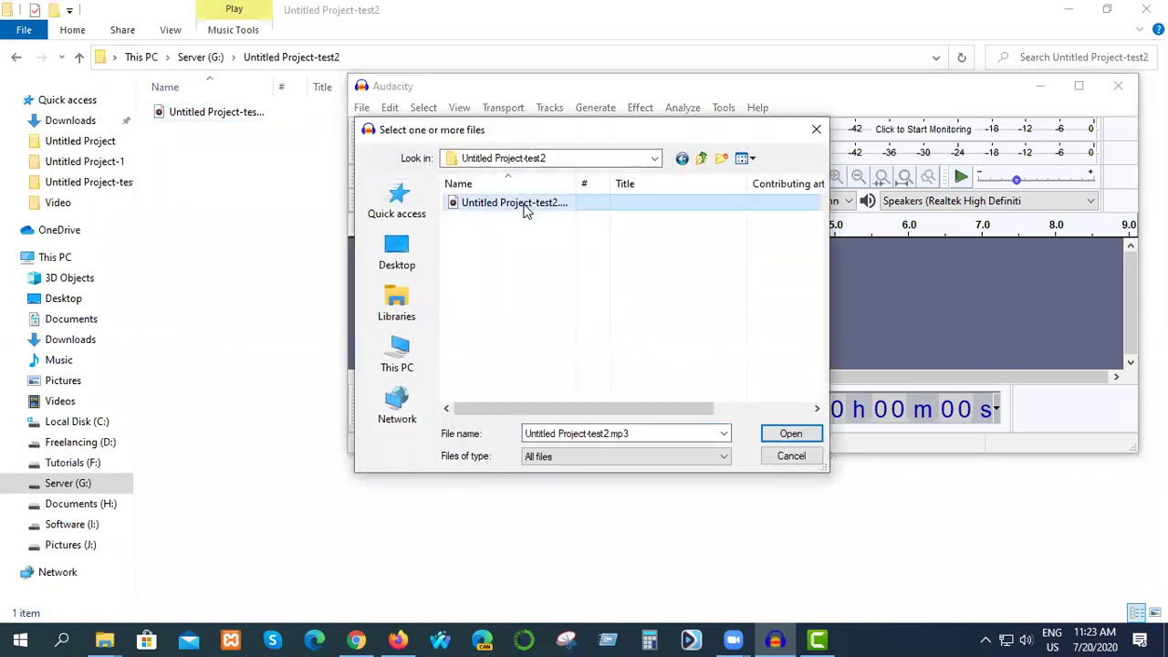
left_click(791, 435)
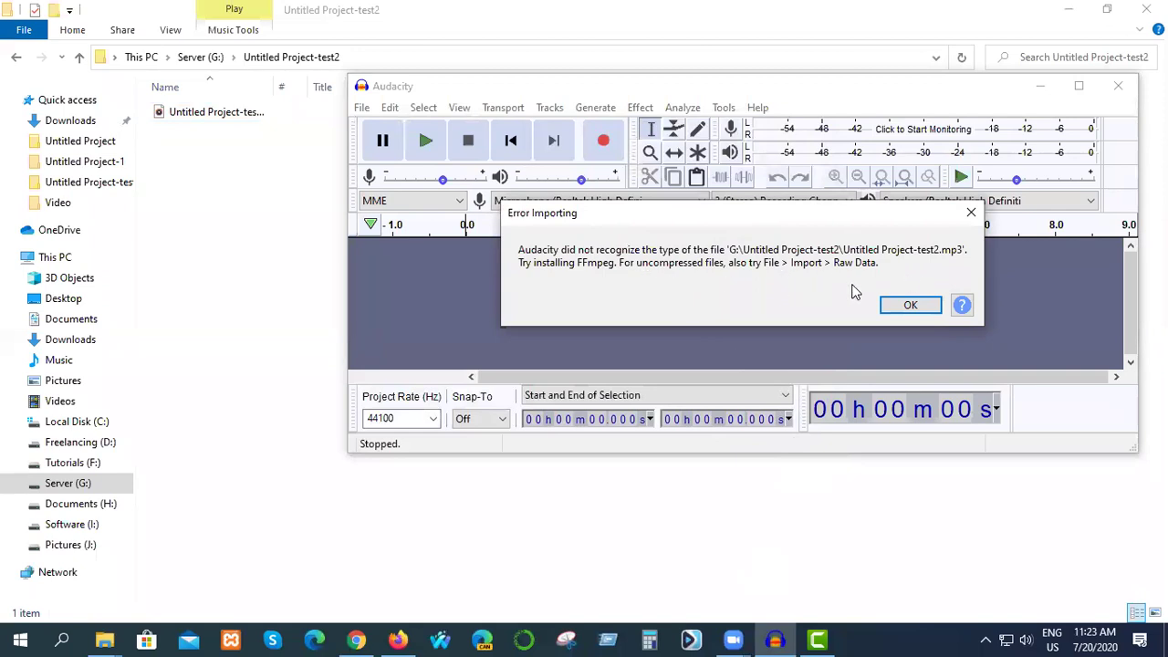
left_click(907, 306)
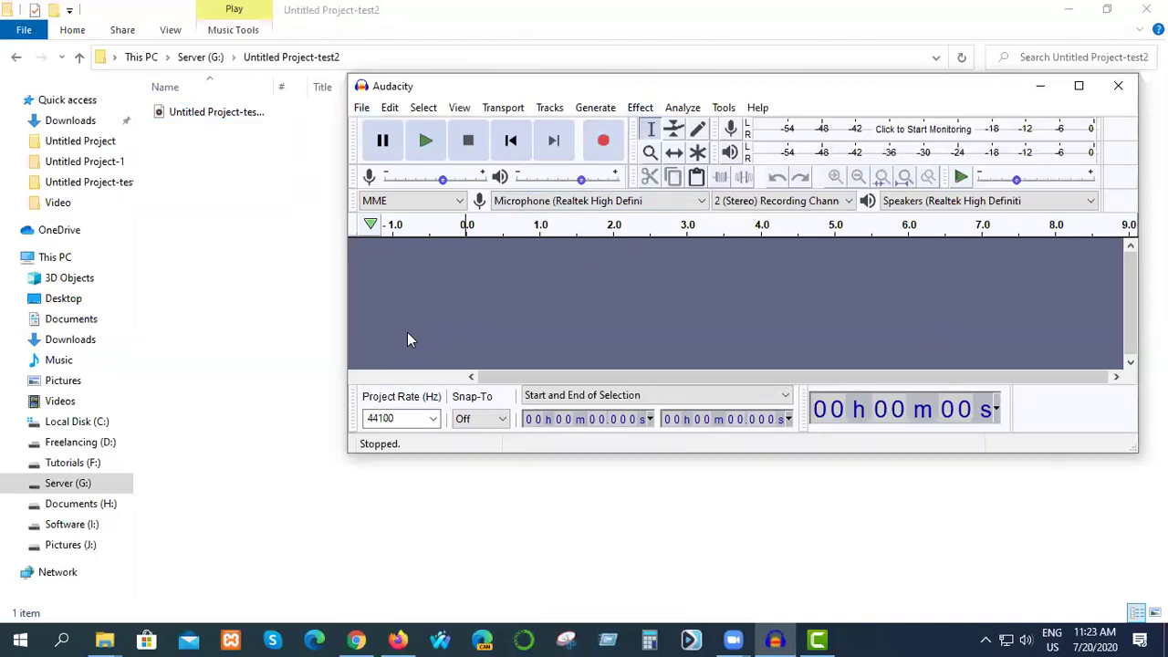
Create a new empty Audacity project, move its window clear of the old one, and close the old project window.
left_click(362, 109)
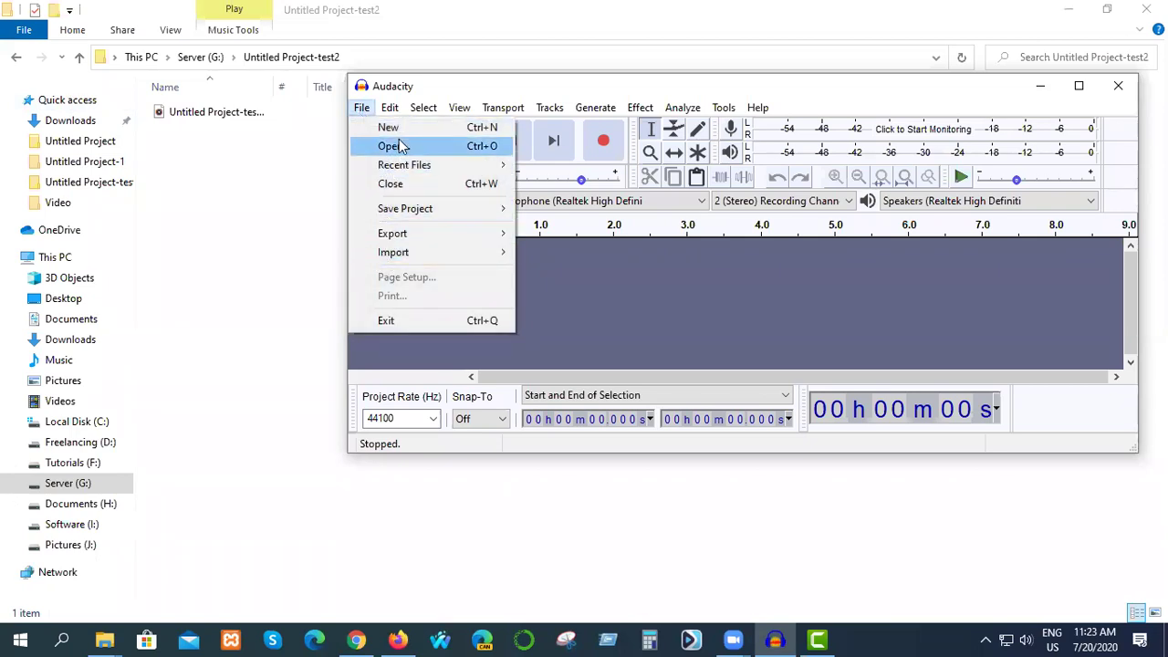
left_click(394, 128)
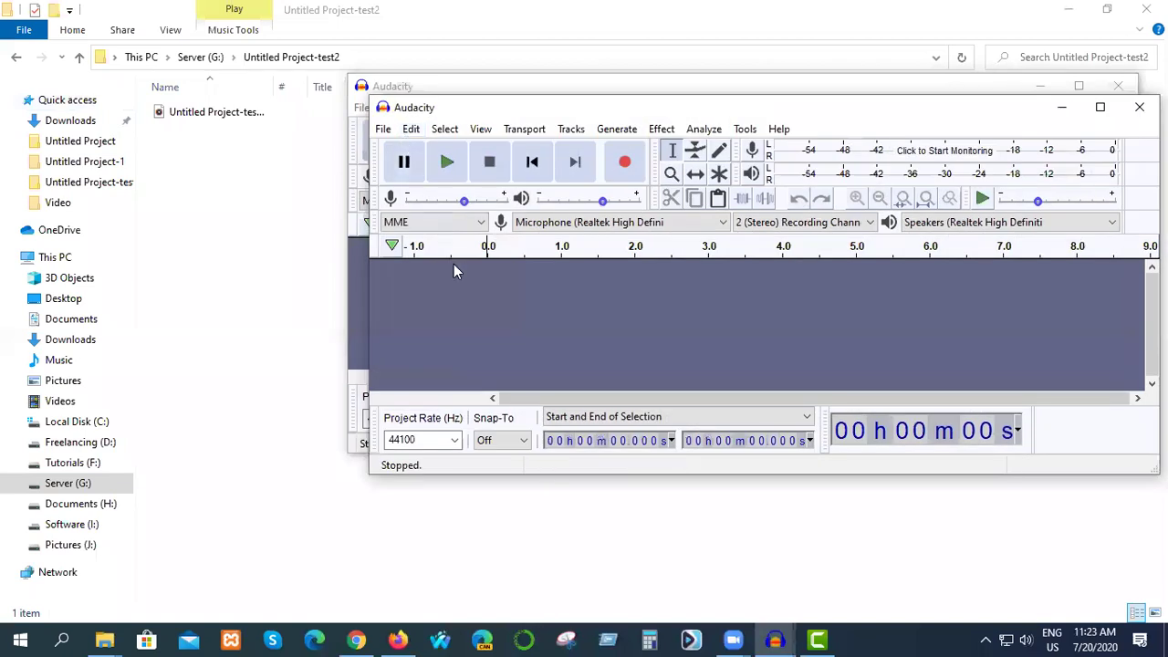
left_click_drag(584, 111, 575, 110)
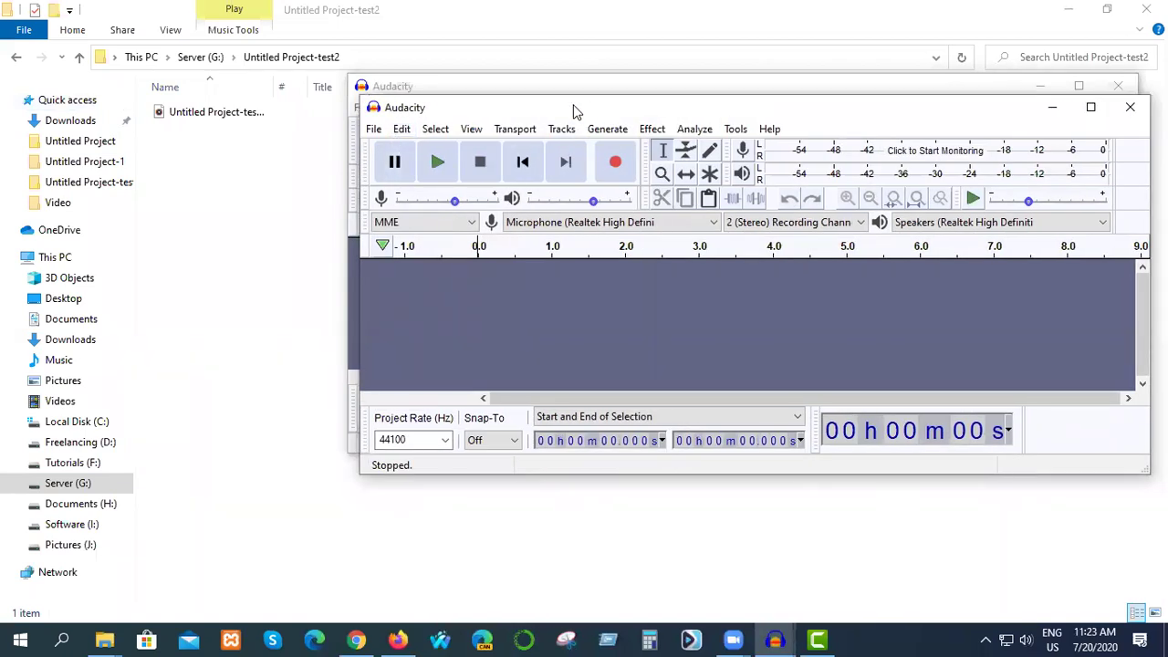
left_click_drag(575, 110, 416, 156)
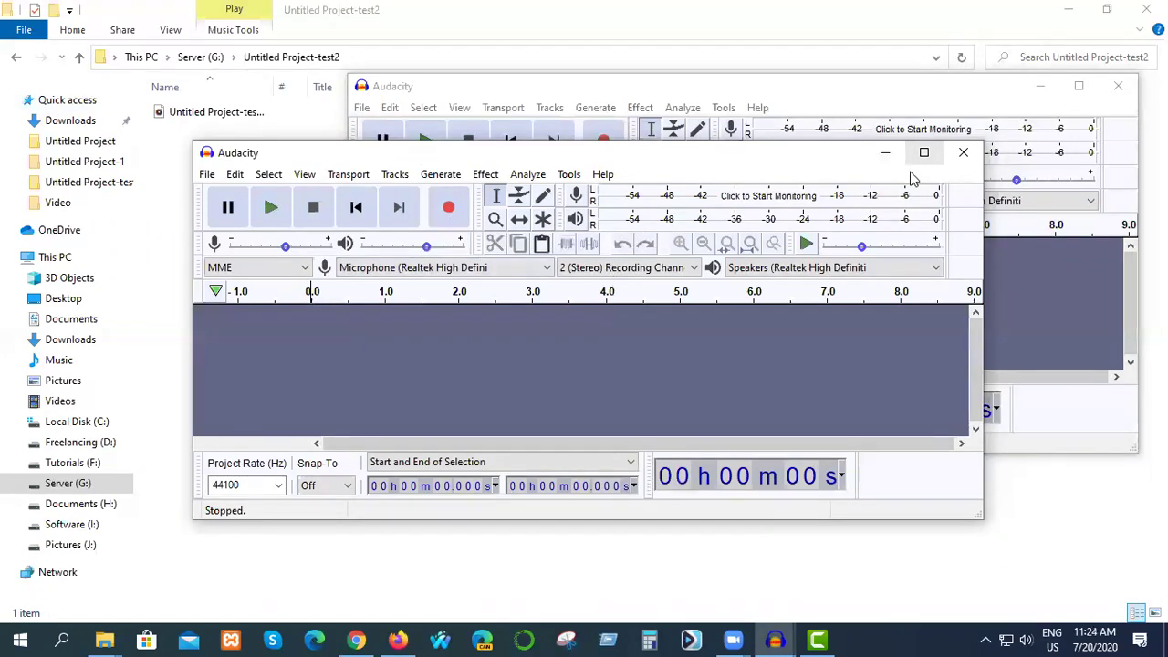
left_click(1120, 88)
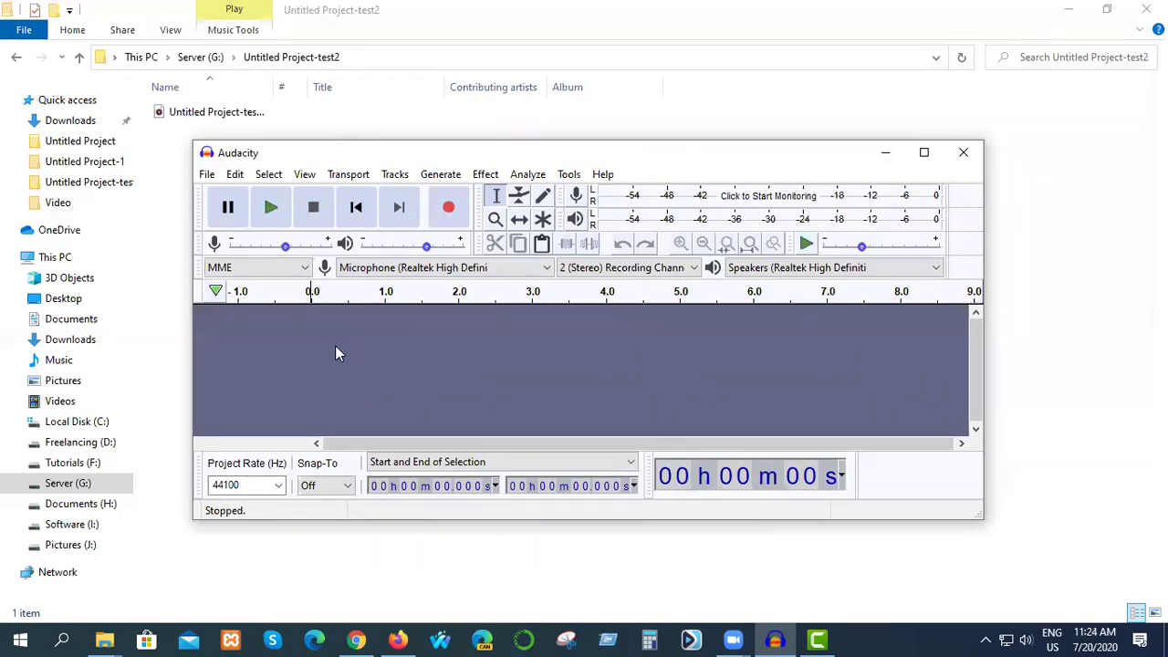
Record about 38 seconds of microphone audio in two takes on one track, closing the project folder window during the second take.
left_click(444, 215)
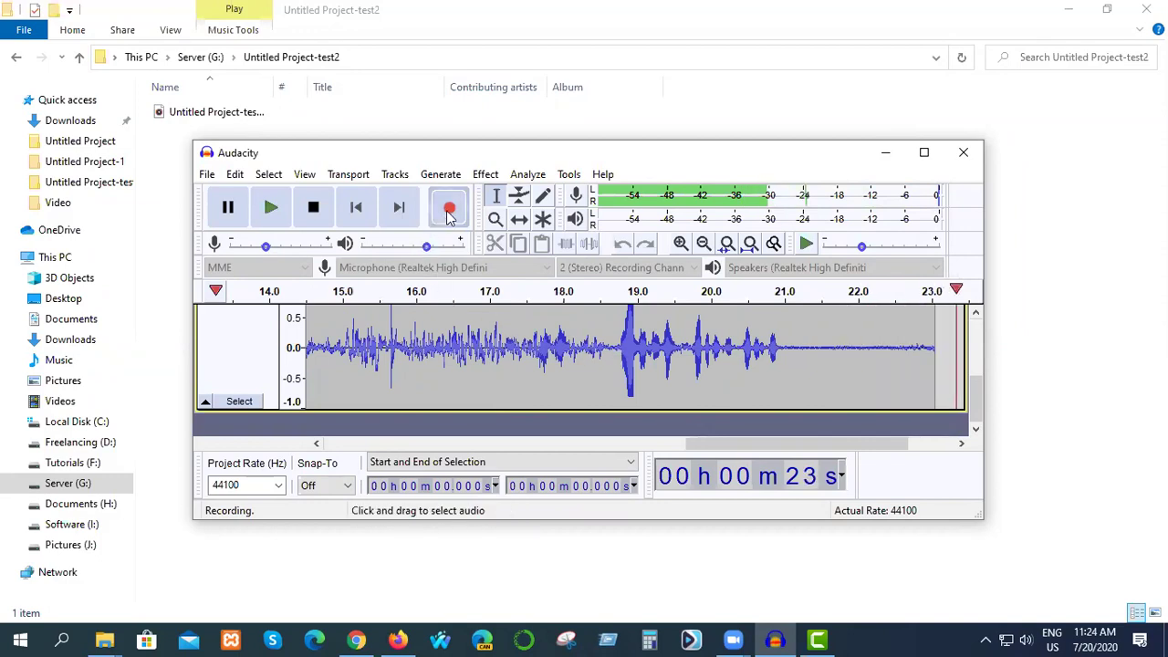
left_click(313, 217)
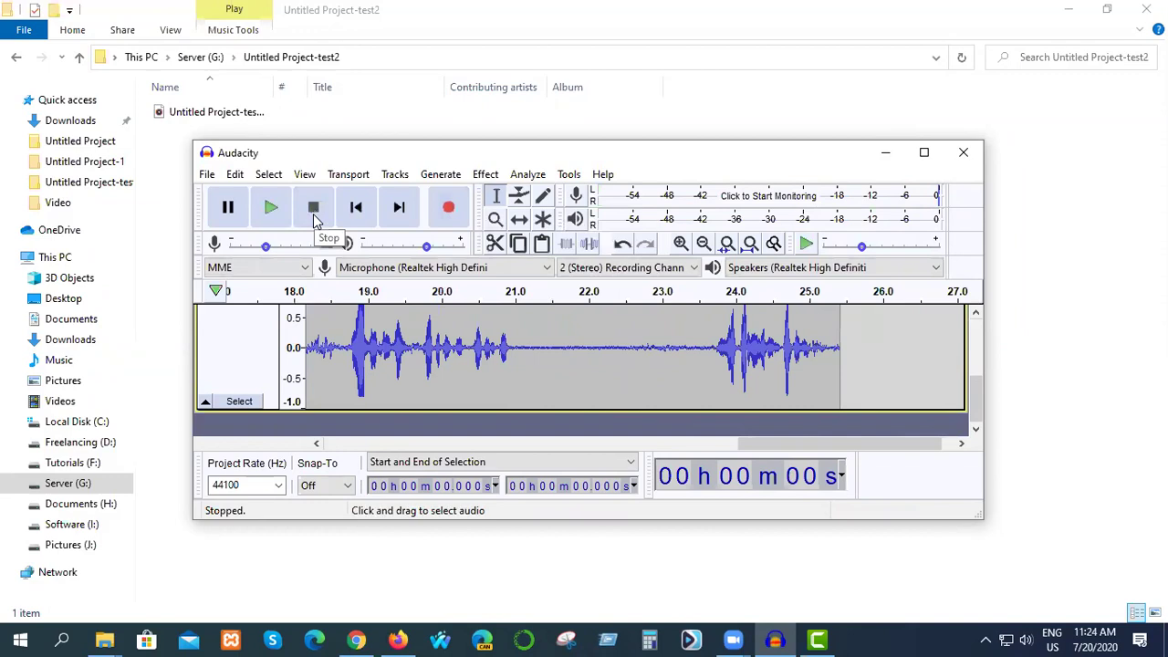
left_click(449, 210)
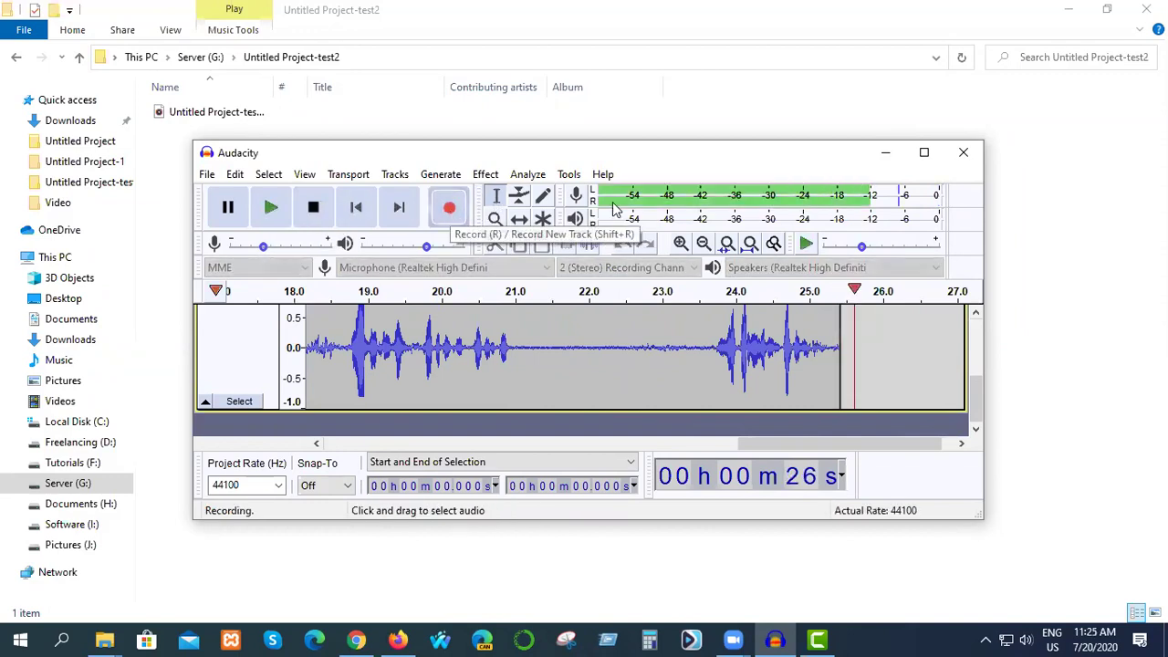
left_click(887, 153)
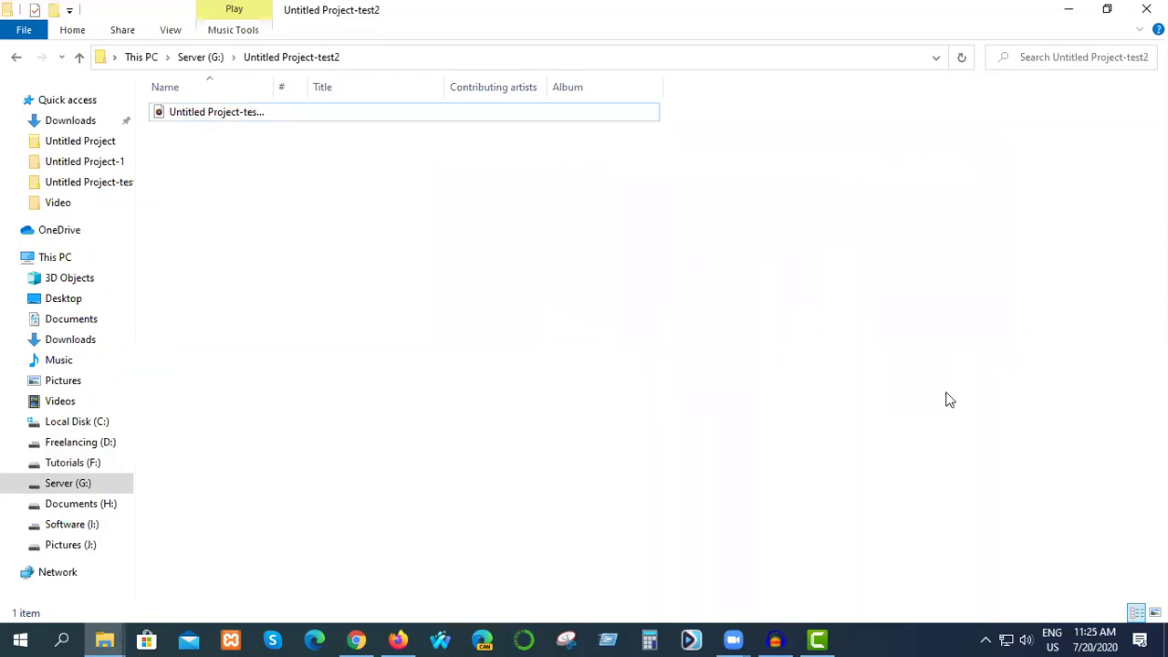
left_click(1146, 9)
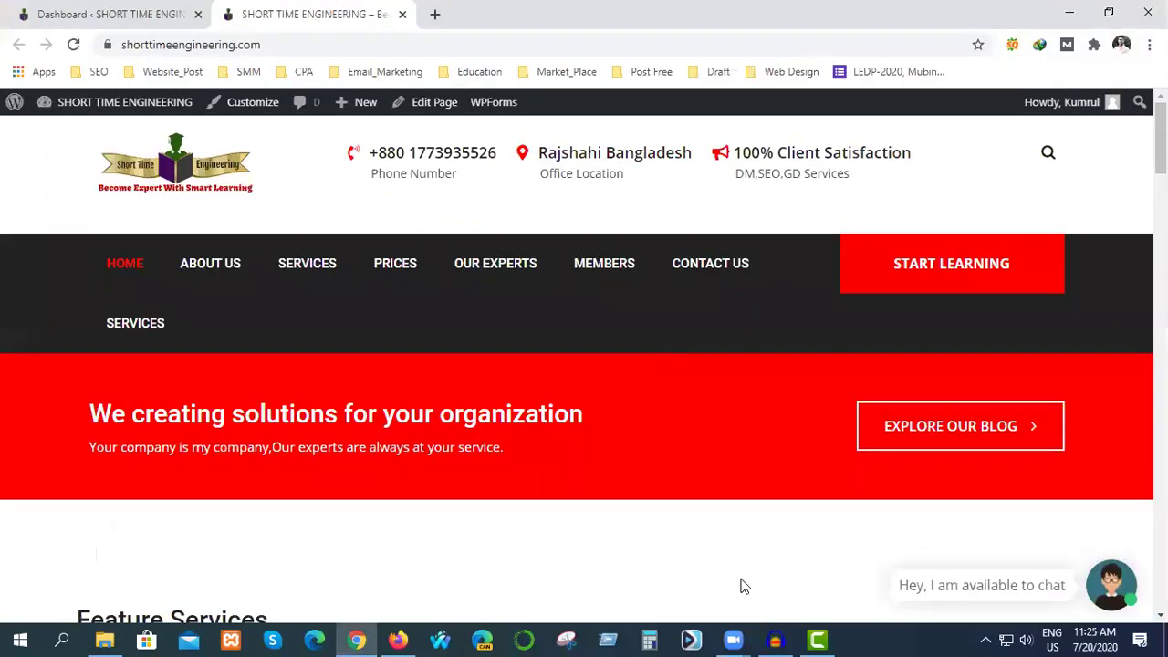
left_click(774, 640)
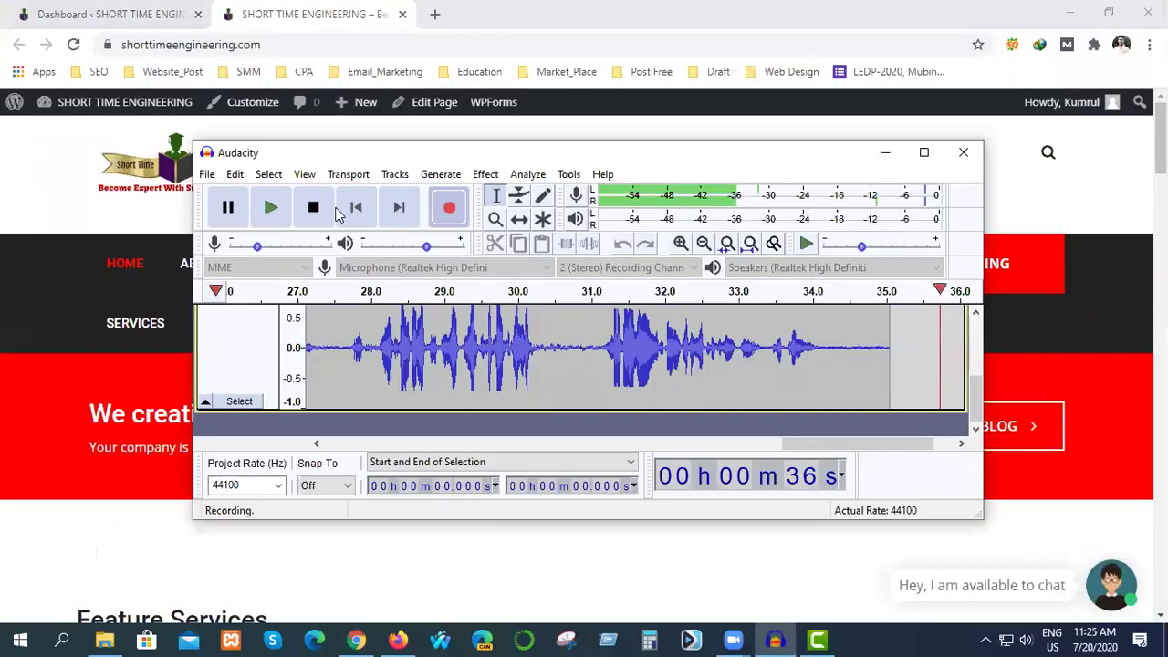
left_click(313, 208)
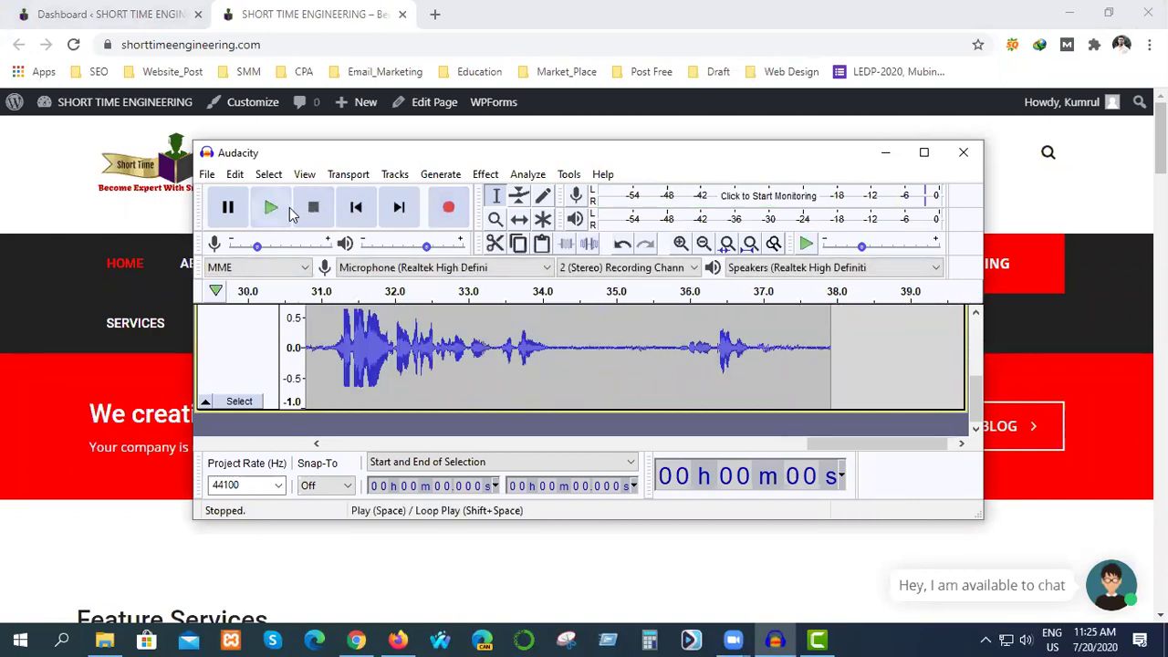
Play the recording from the start, minimize the Chrome window, and move the Audacity window over the desktop.
left_click(270, 208)
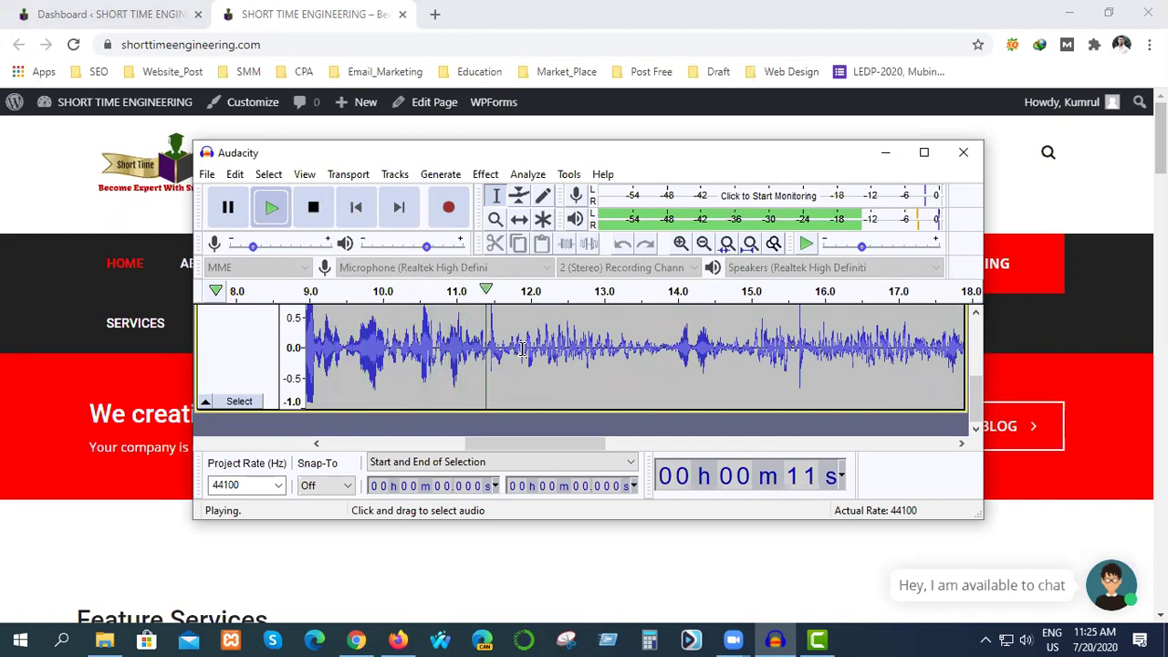
left_click(1057, 14)
left_click(1064, 13)
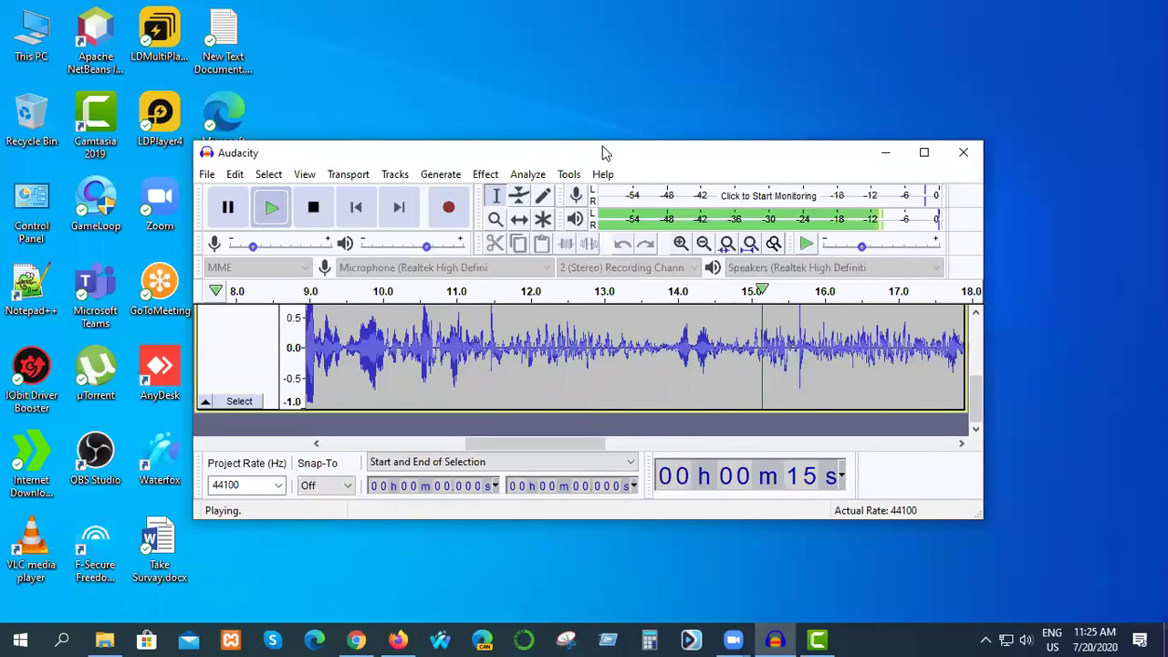
left_click_drag(602, 153, 683, 77)
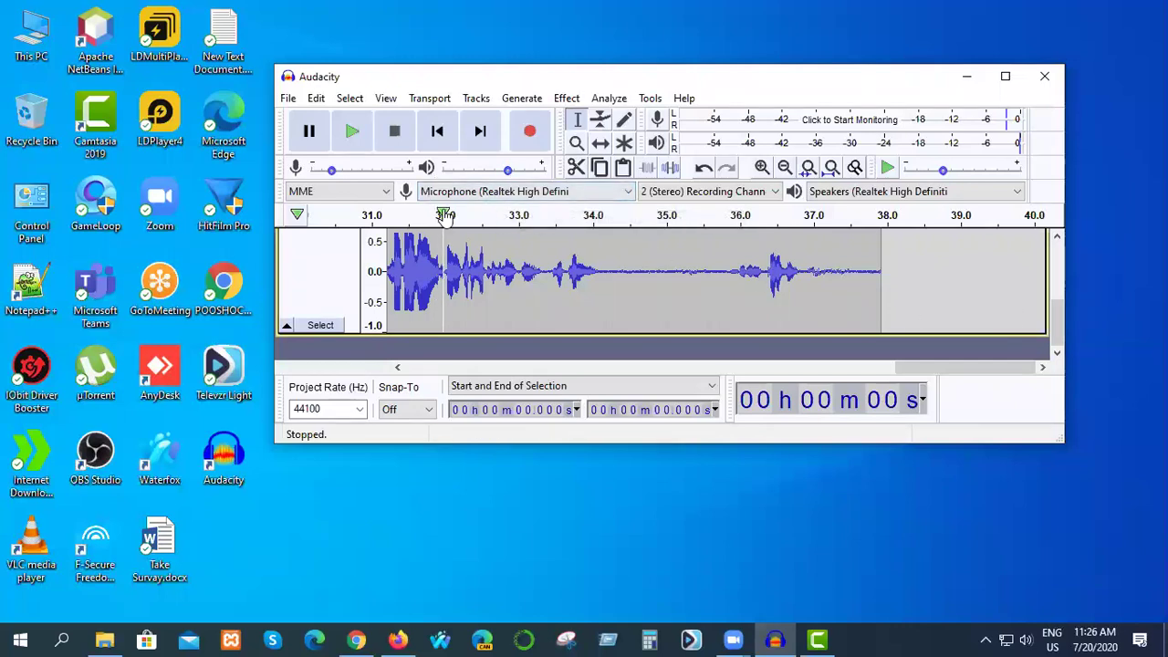
Replay the last part of the recording from about the 31-second mark on the timeline.
left_click(388, 215)
left_click(356, 215)
left_click(379, 215)
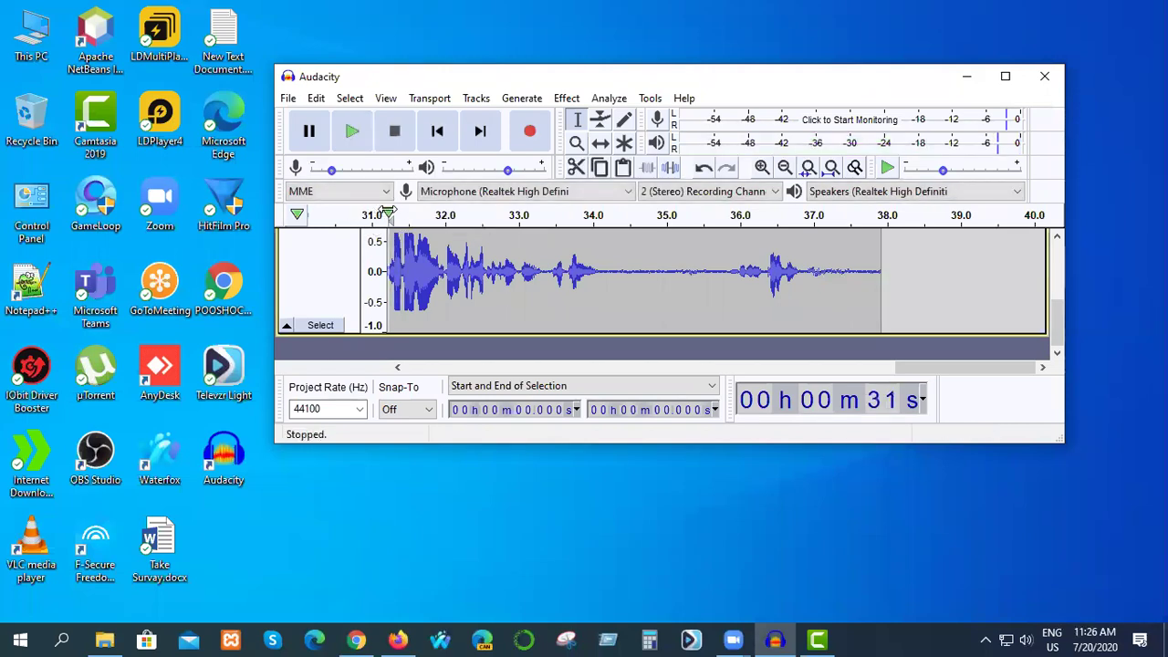
Play the last part of the recording once more, stop playback, and open the timeline options.
left_click(344, 214)
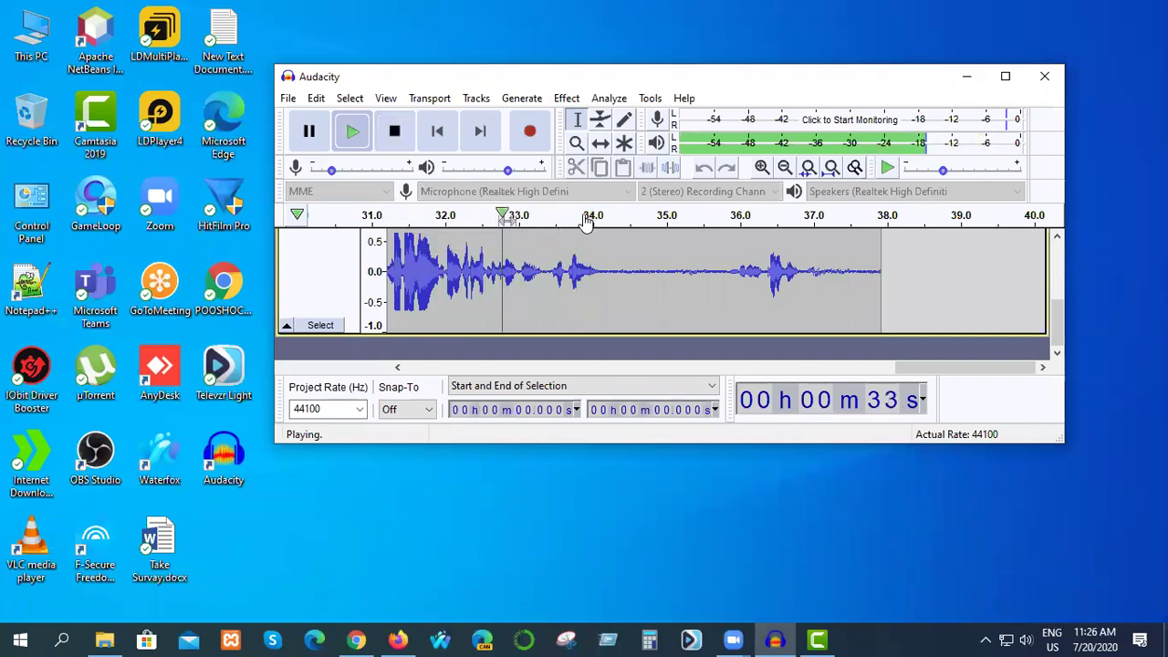
key("space")
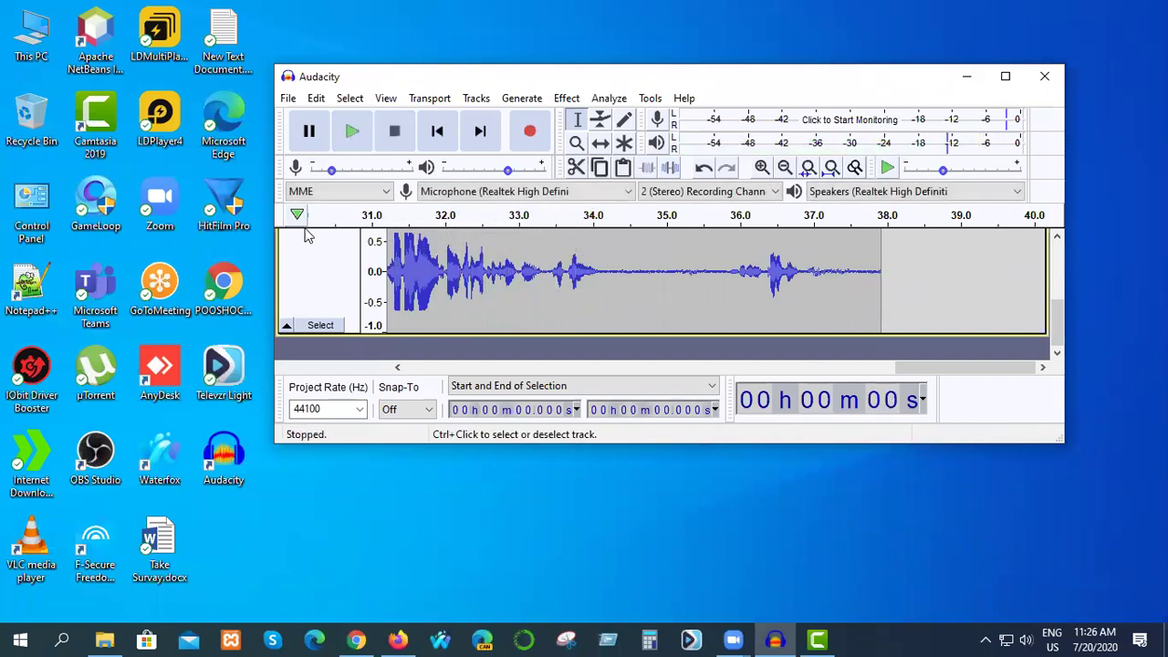
left_click(297, 217)
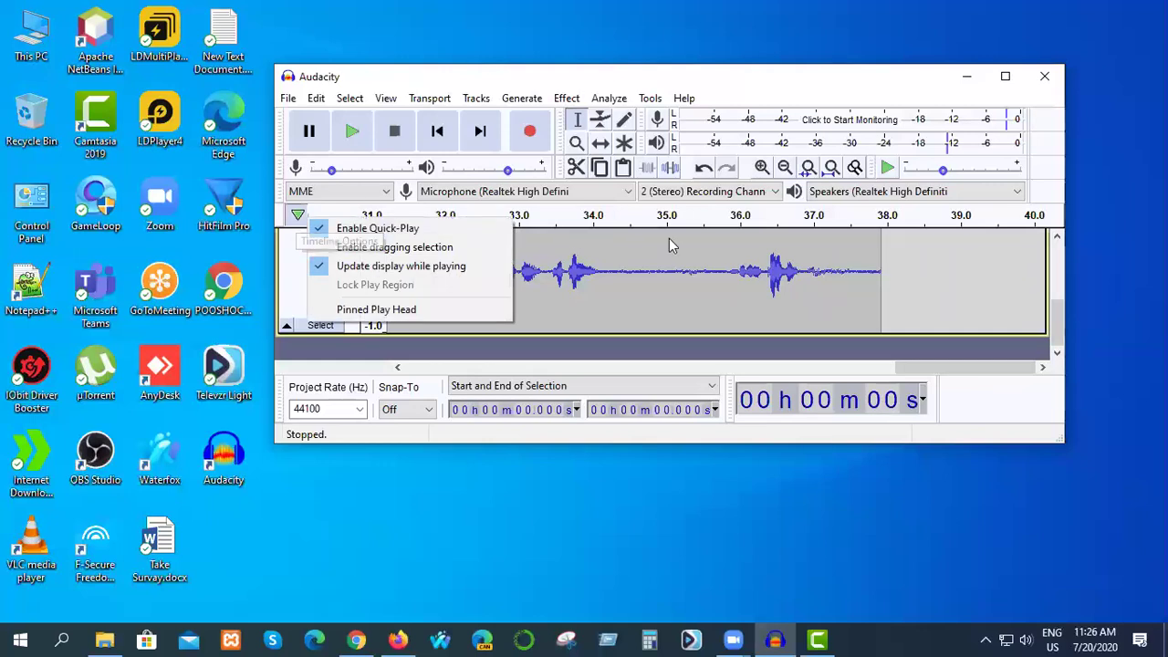
Select the whole recording from 38.185 seconds back to its start.
left_click(925, 264)
left_click_drag(925, 228, 342, 234)
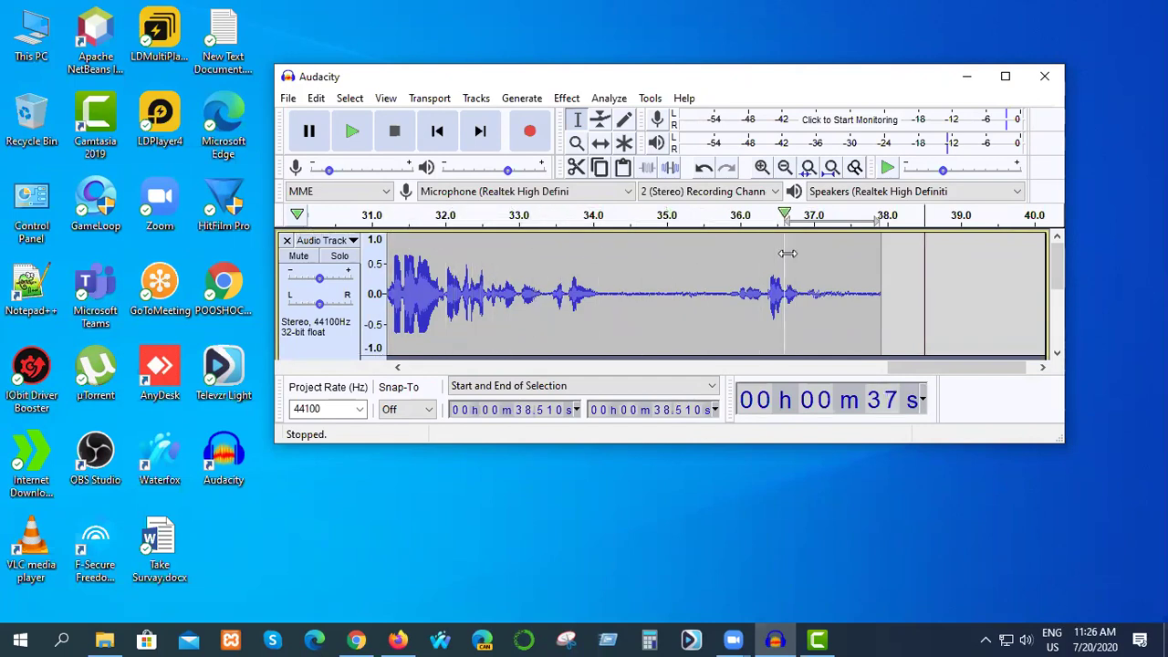
scroll(896, 264, "down", 1)
left_click(900, 274)
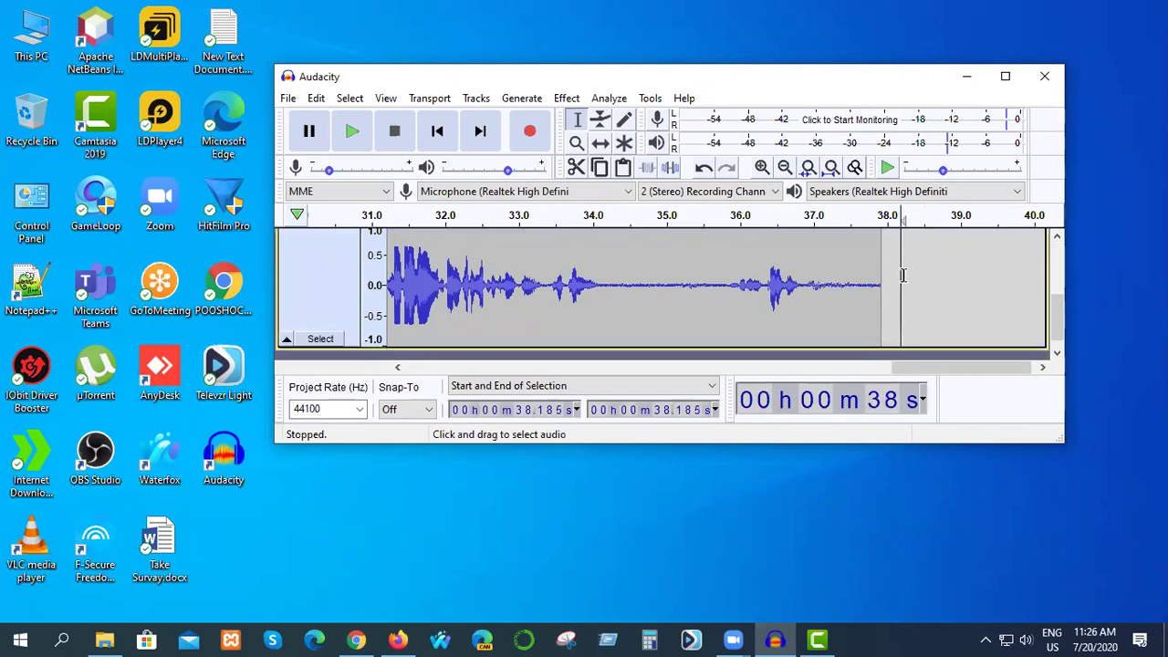
left_click_drag(901, 281, 326, 295)
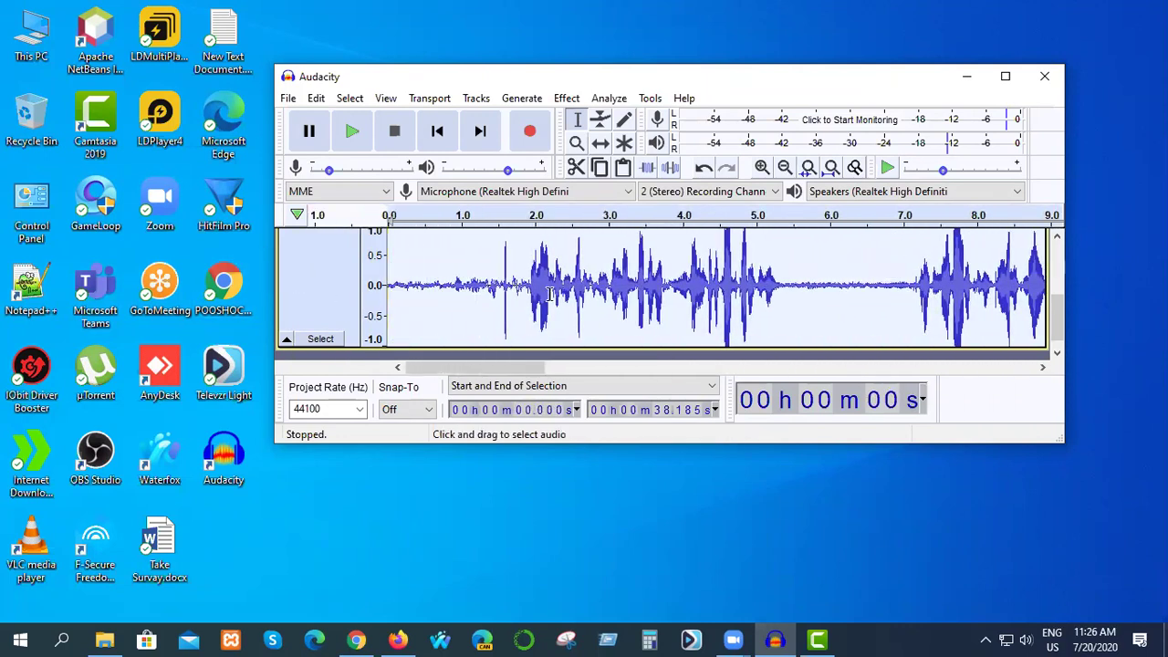
Listen to the opening second of the selected recording several times, pausing and restarting playback from the start.
left_click(351, 134)
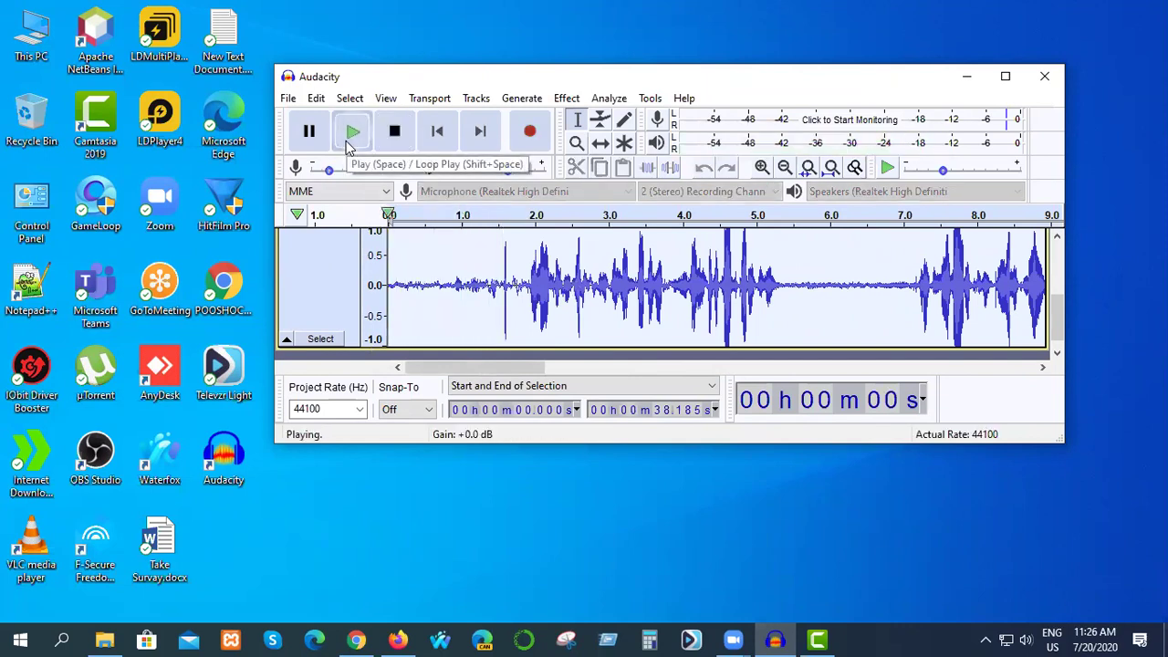
left_click(309, 131)
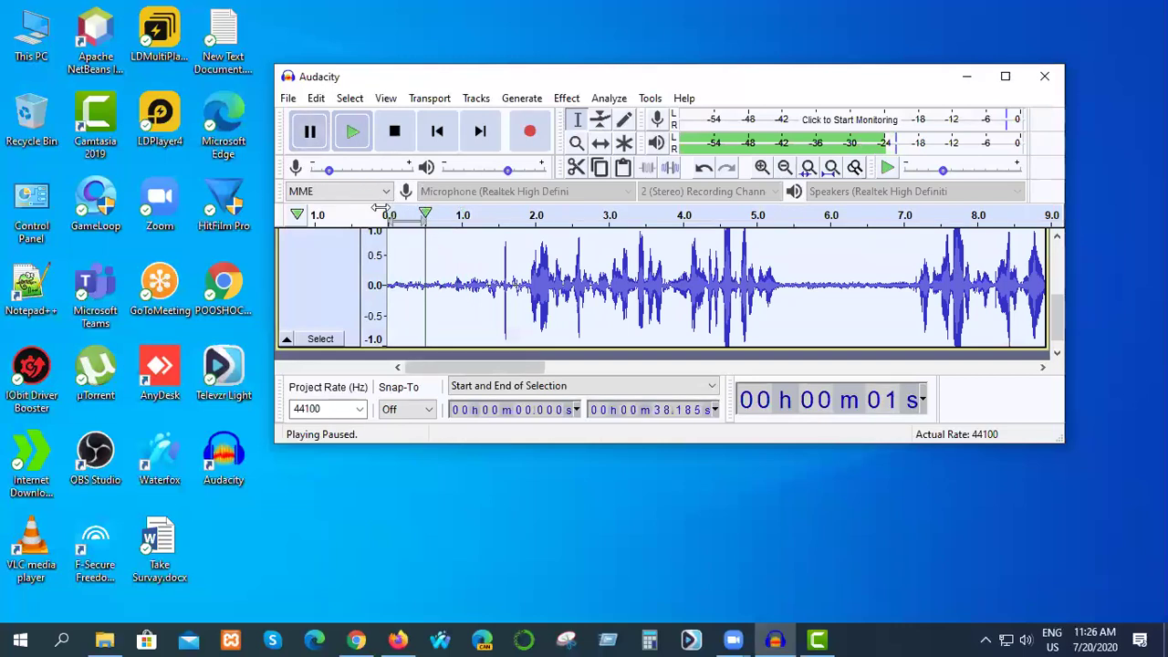
key("p")
key("space")
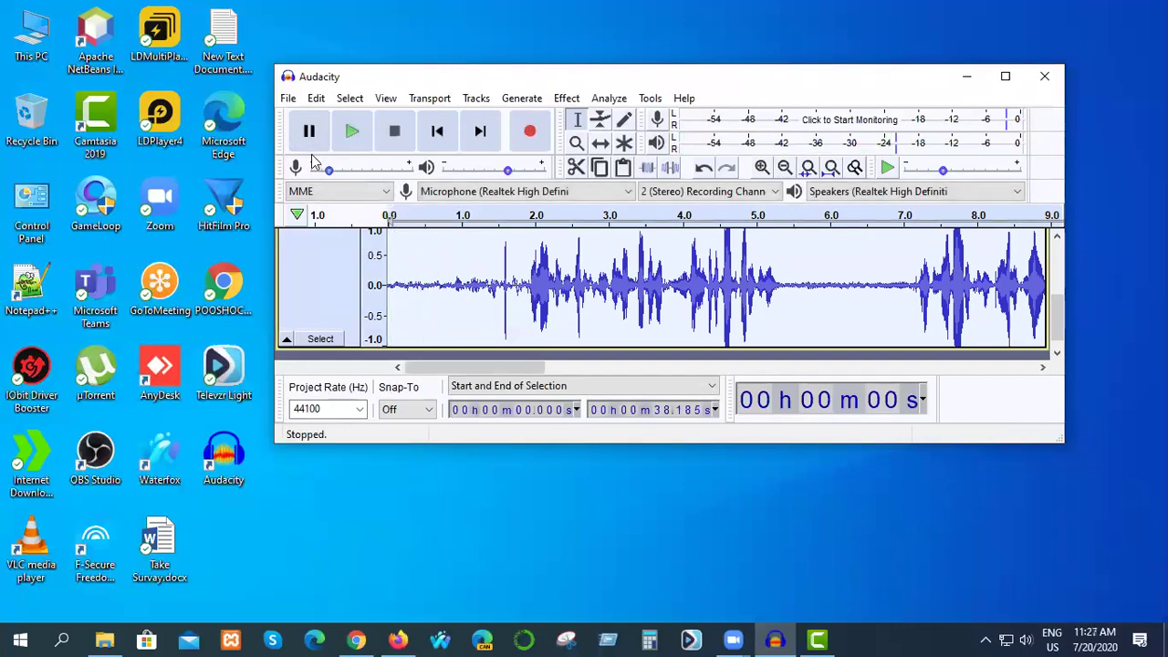
left_click(375, 219)
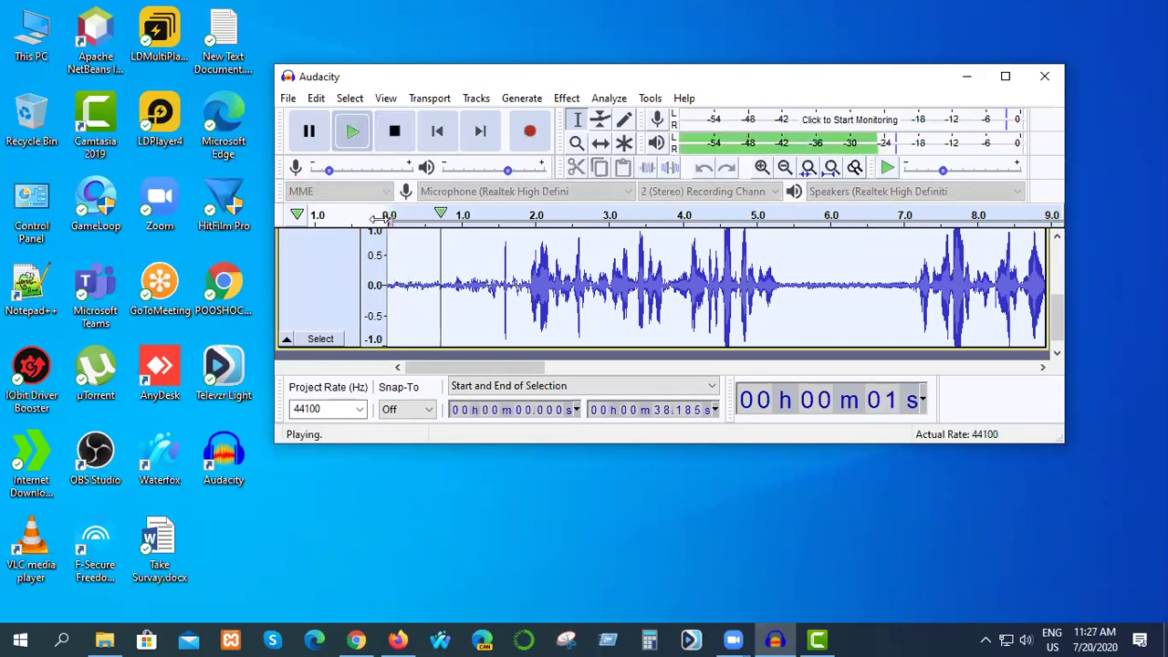
left_click(308, 133)
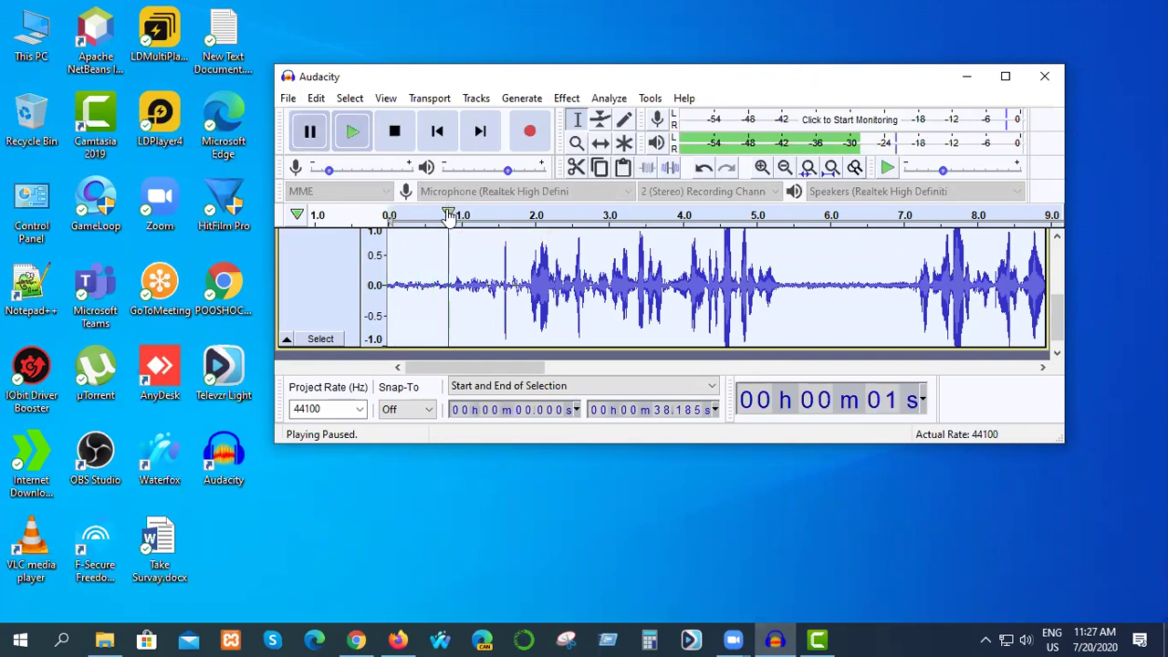
left_click(399, 215)
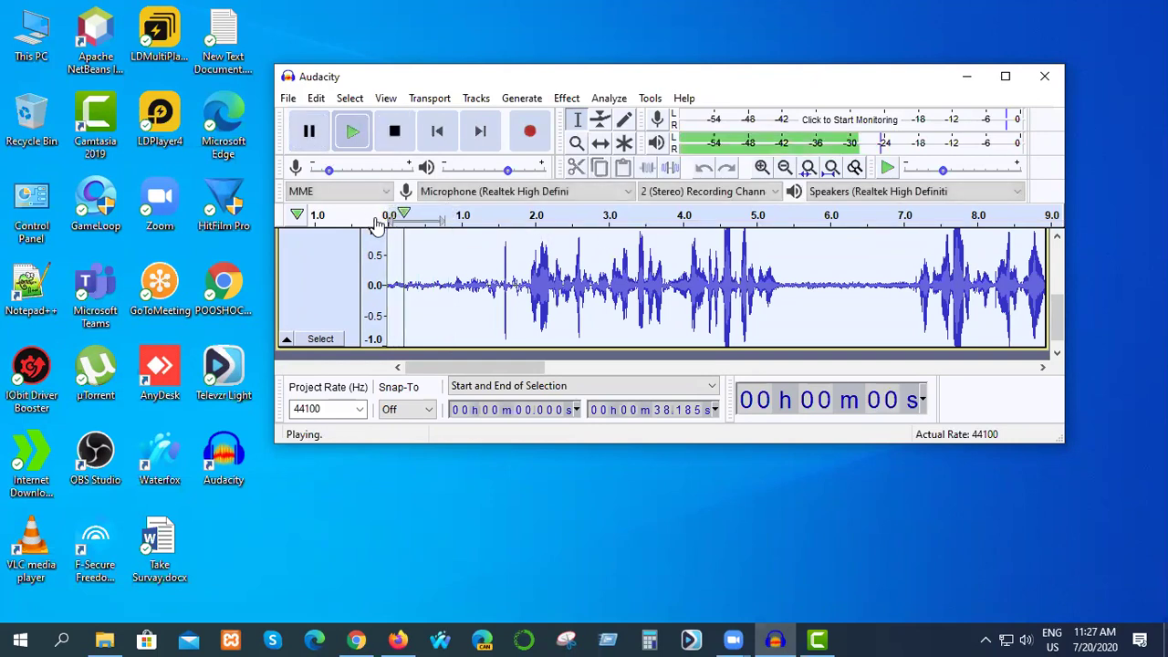
left_click(411, 214)
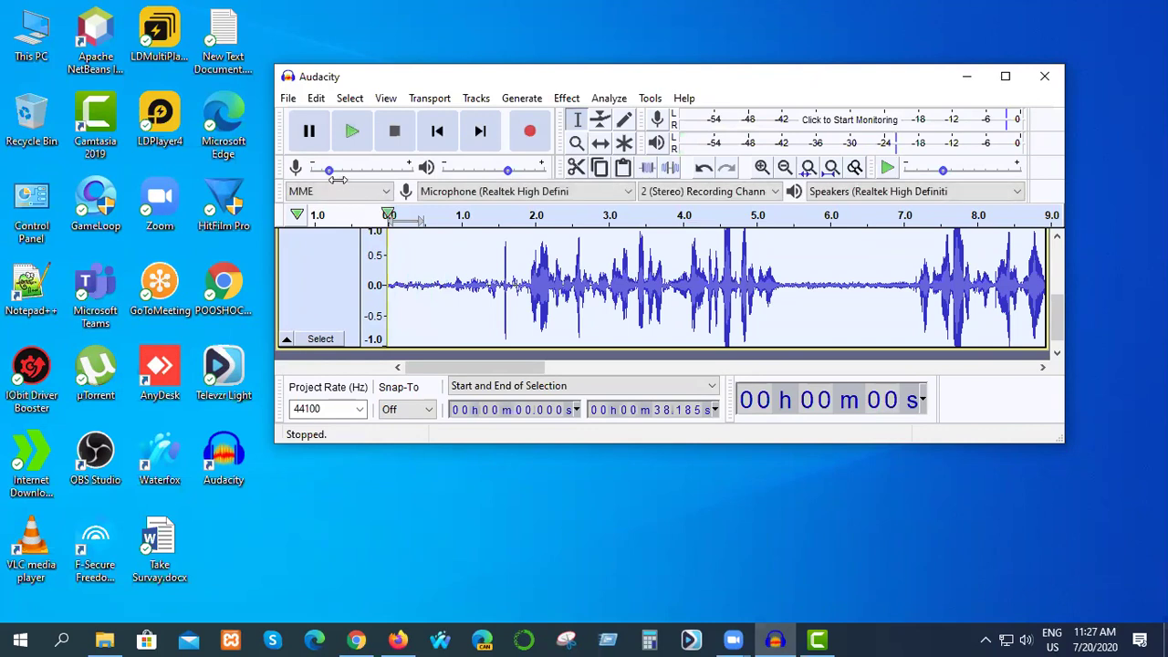
left_click(308, 132)
key("space")
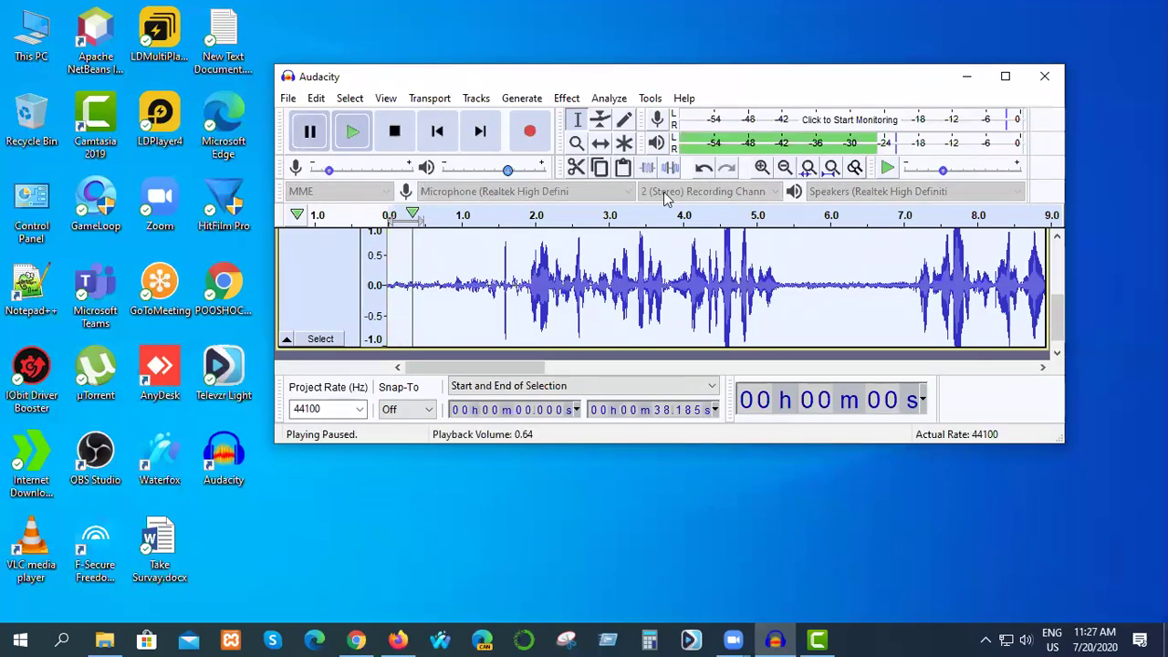
Maximize the project window and capture a Noise Reduction noise profile from the whole selected recording.
left_click(1004, 79)
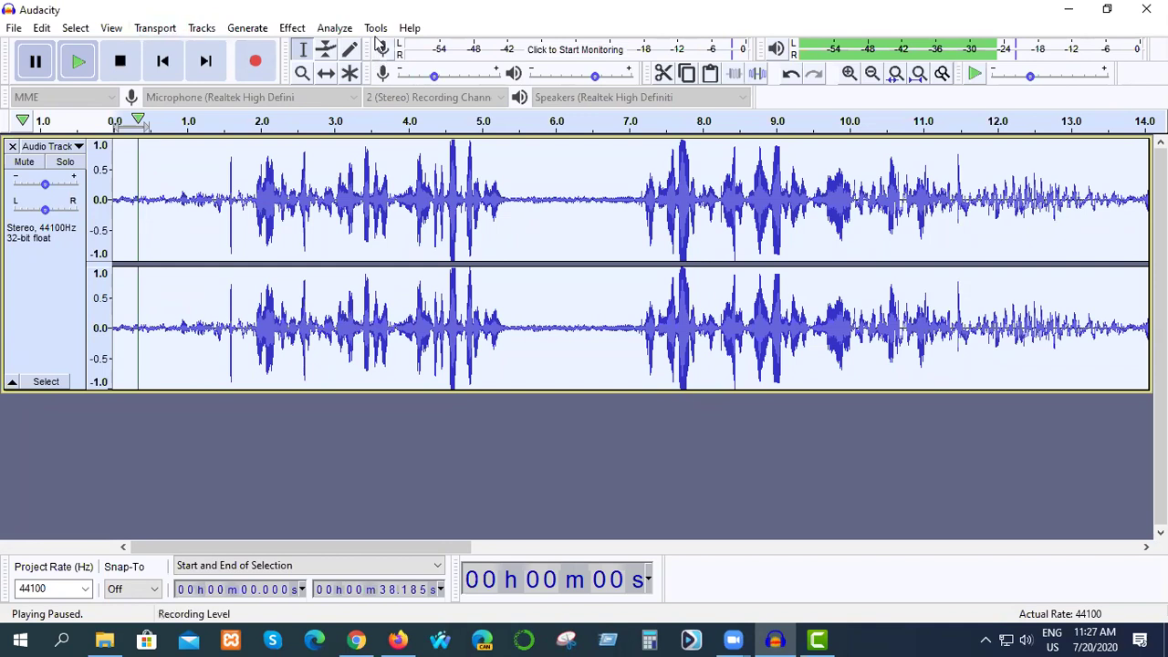
left_click(376, 28)
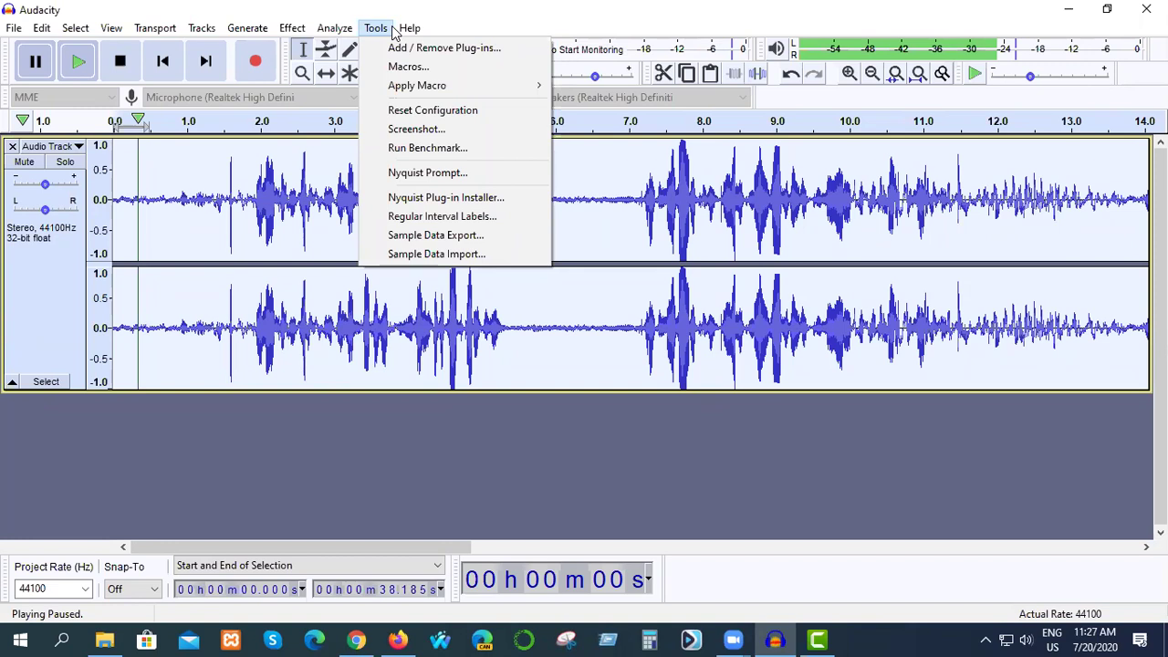
mouse_move(397, 34)
mouse_move(334, 33)
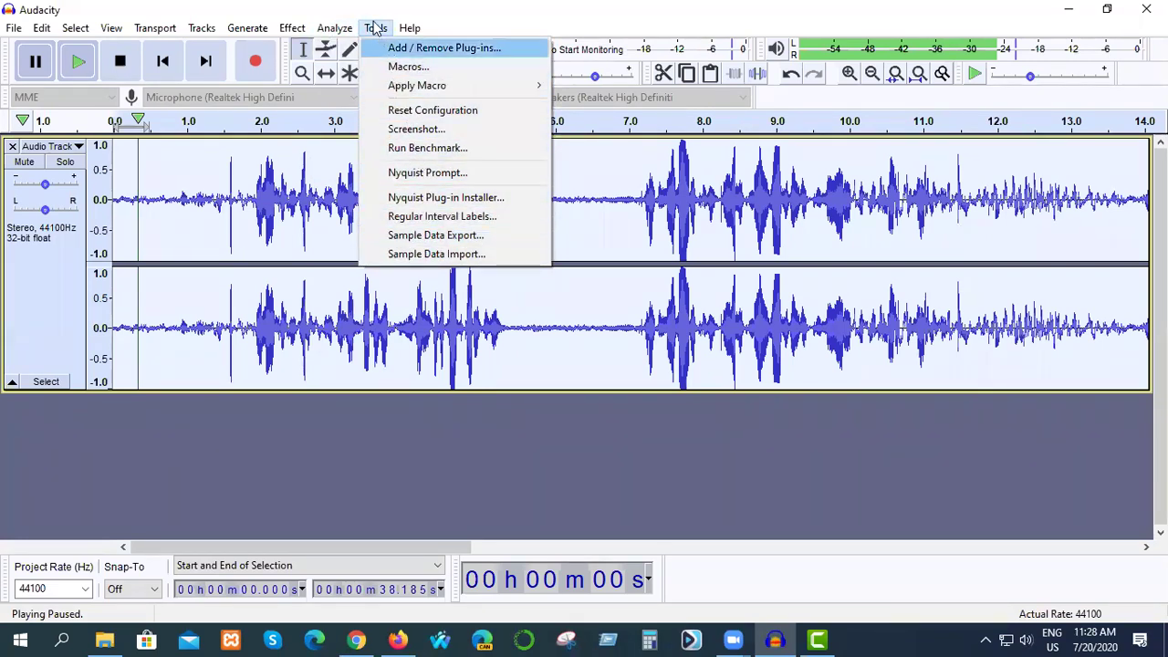
mouse_move(298, 34)
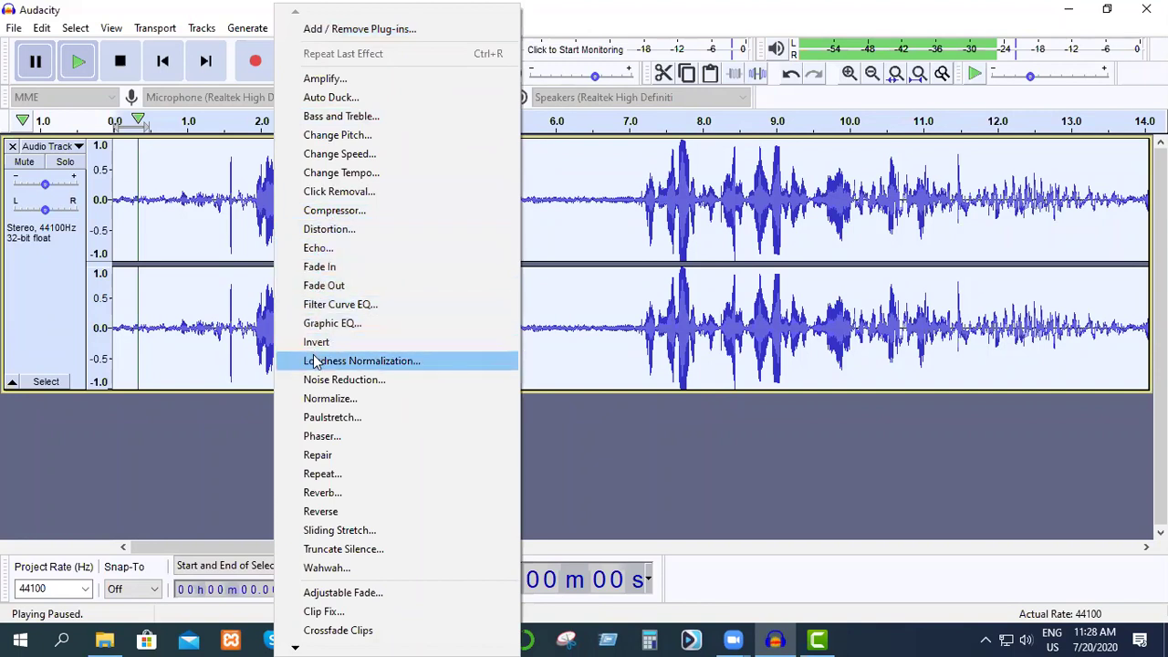
left_click(374, 385)
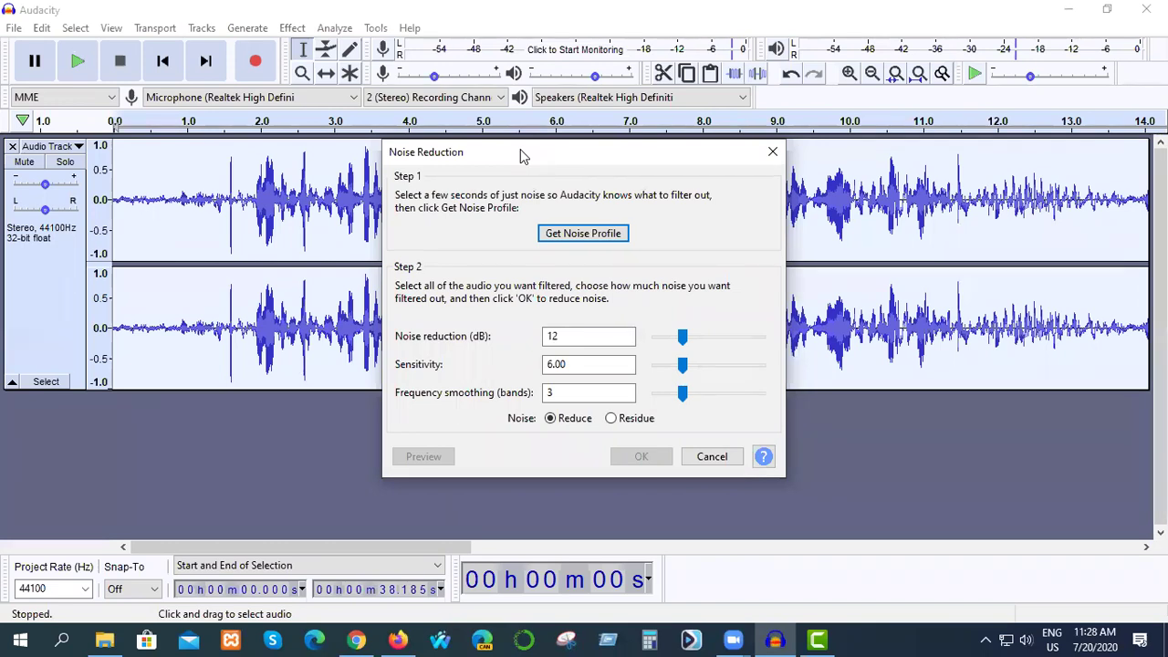
left_click(556, 233)
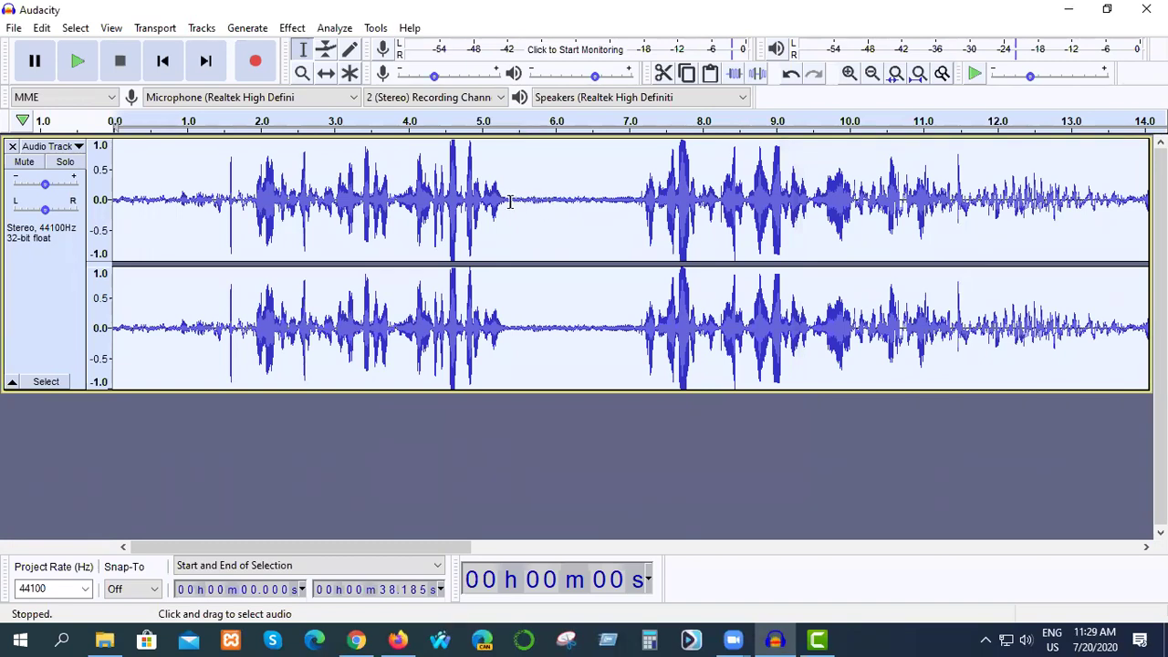
Select the quiet stretch from 5.375 to 6.989 seconds and apply Noise Reduction with a lower noise reduction amount.
left_click(508, 200)
left_click_drag(508, 200, 626, 202)
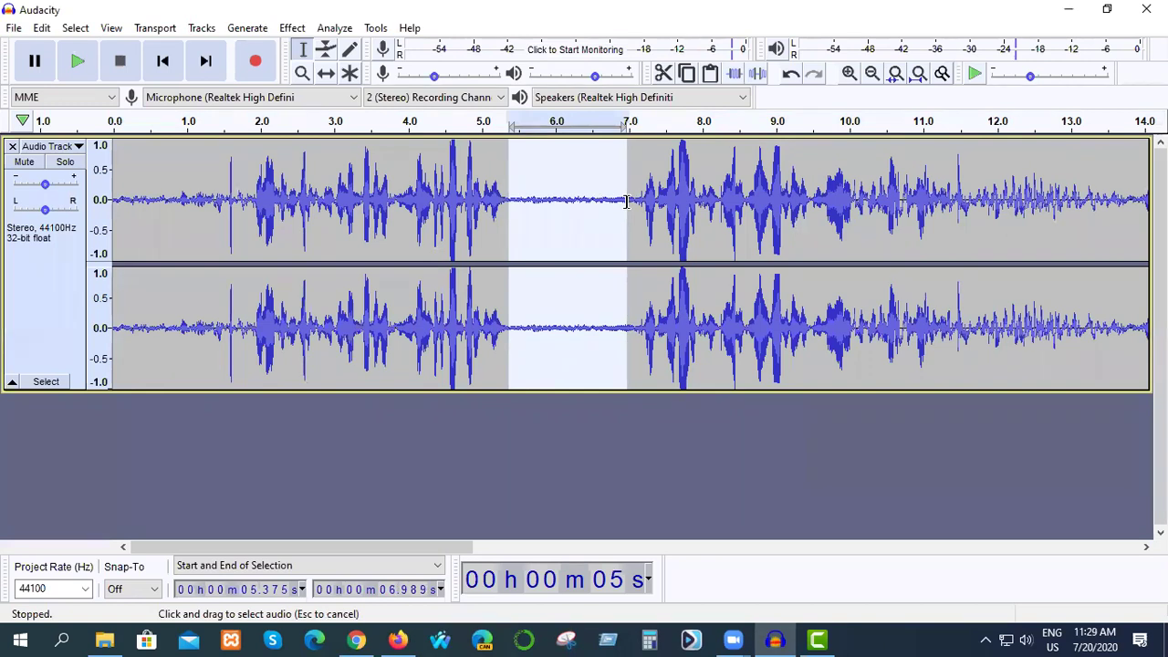
left_click_drag(626, 201, 626, 201)
left_click(292, 28)
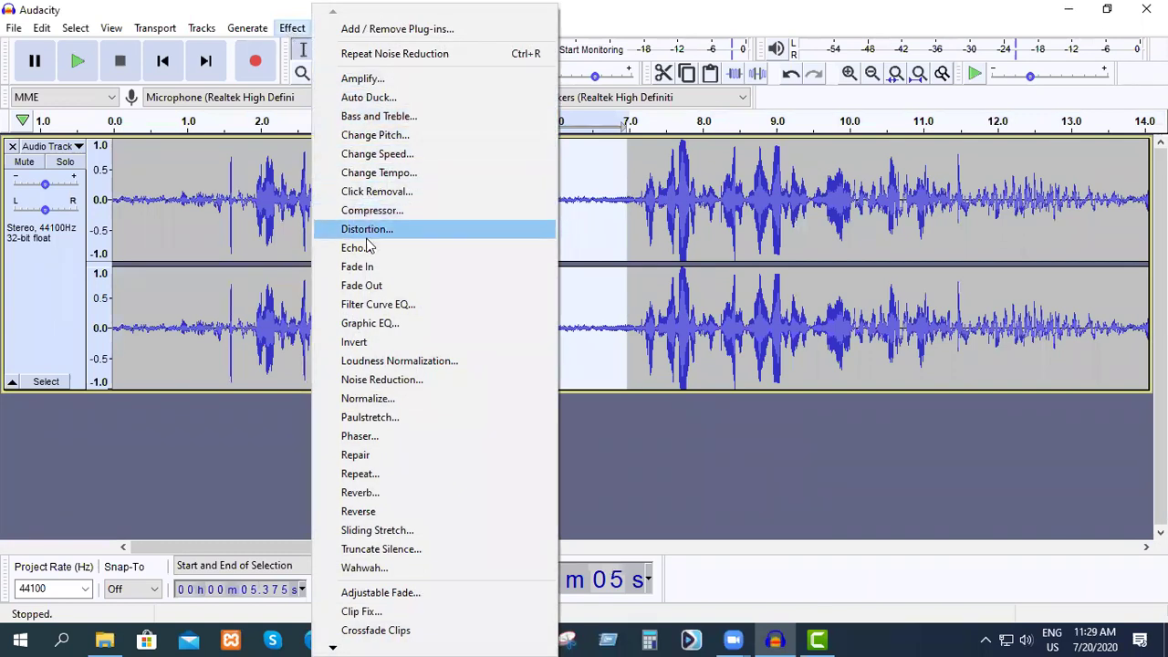
left_click(369, 383)
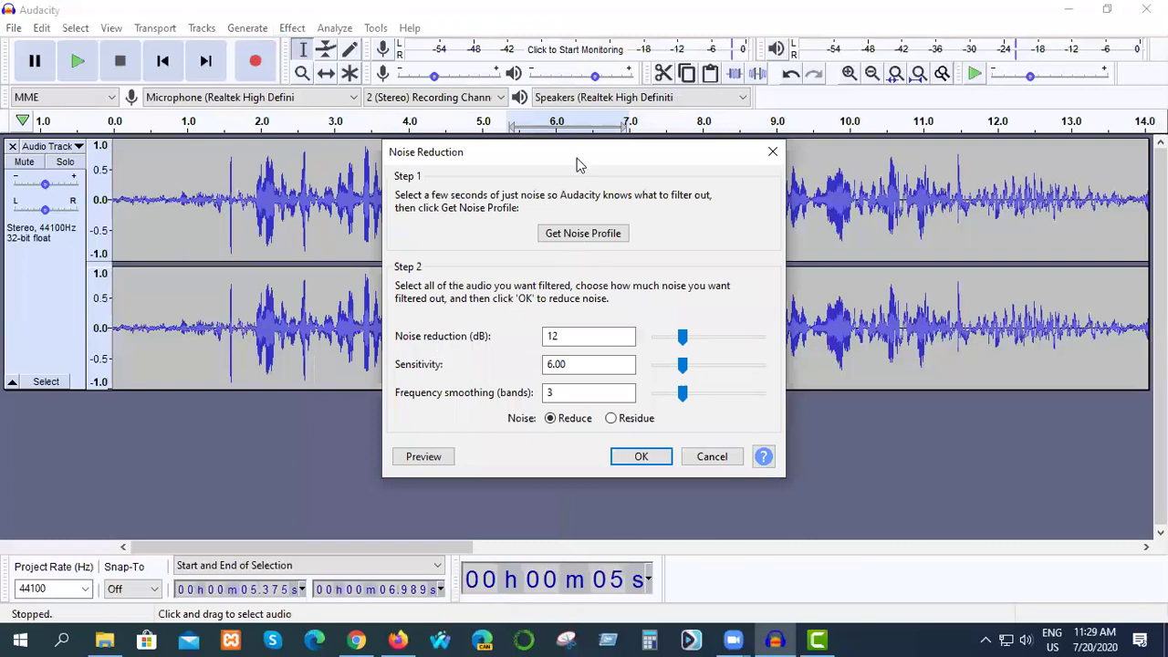
left_click_drag(577, 165, 857, 174)
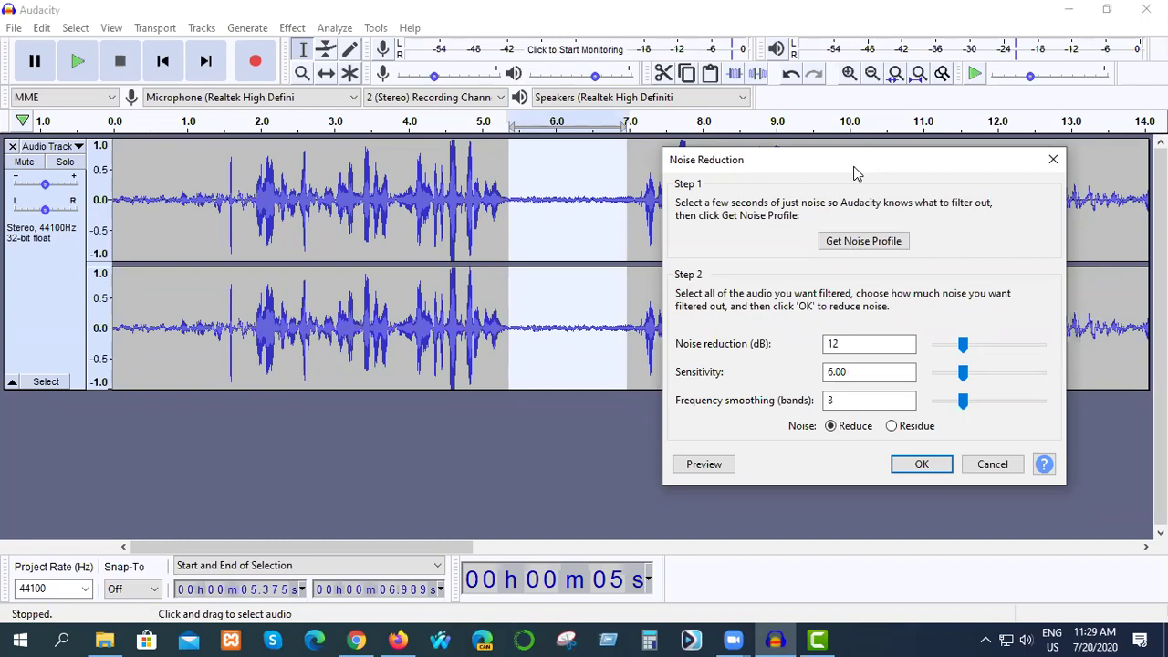
left_click_drag(963, 344, 933, 356)
left_click(918, 467)
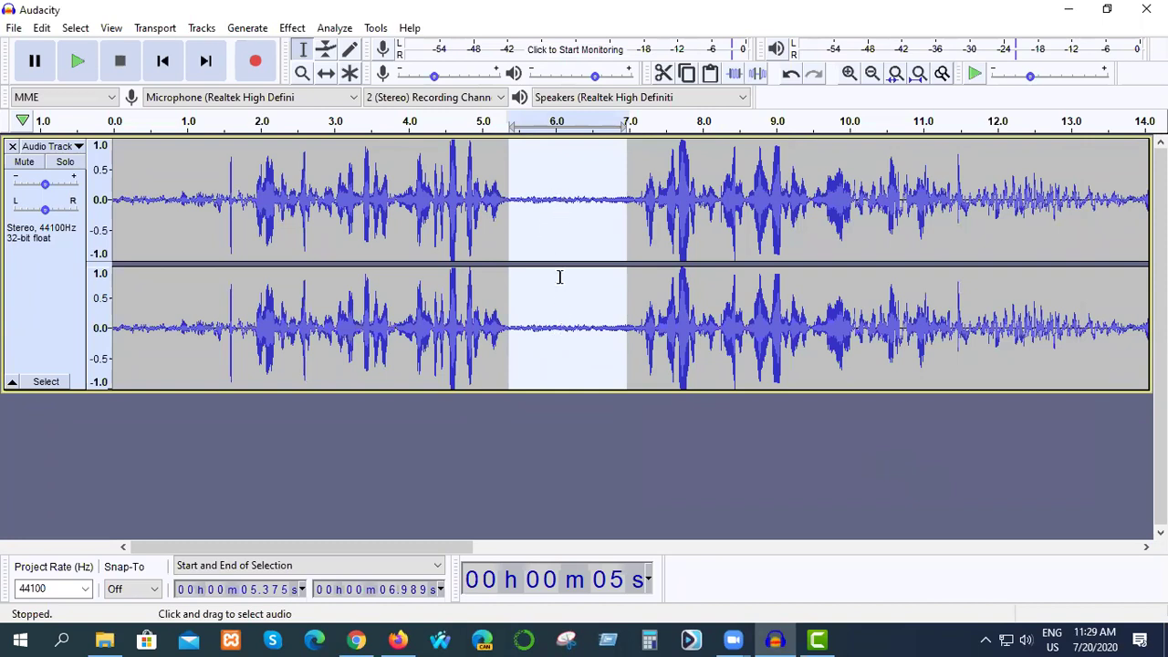
Select the recording's first 6.351 seconds and listen to its beginning, pausing playback after a moment.
left_click(581, 197)
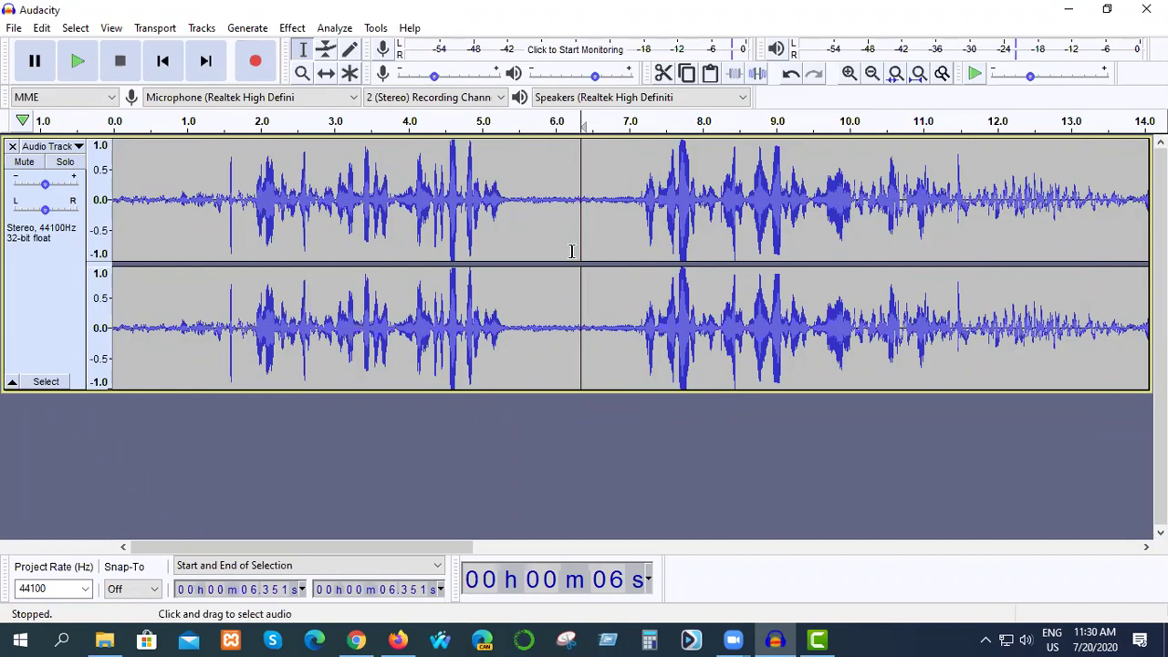
left_click_drag(581, 252, 4, 254)
left_click(332, 416)
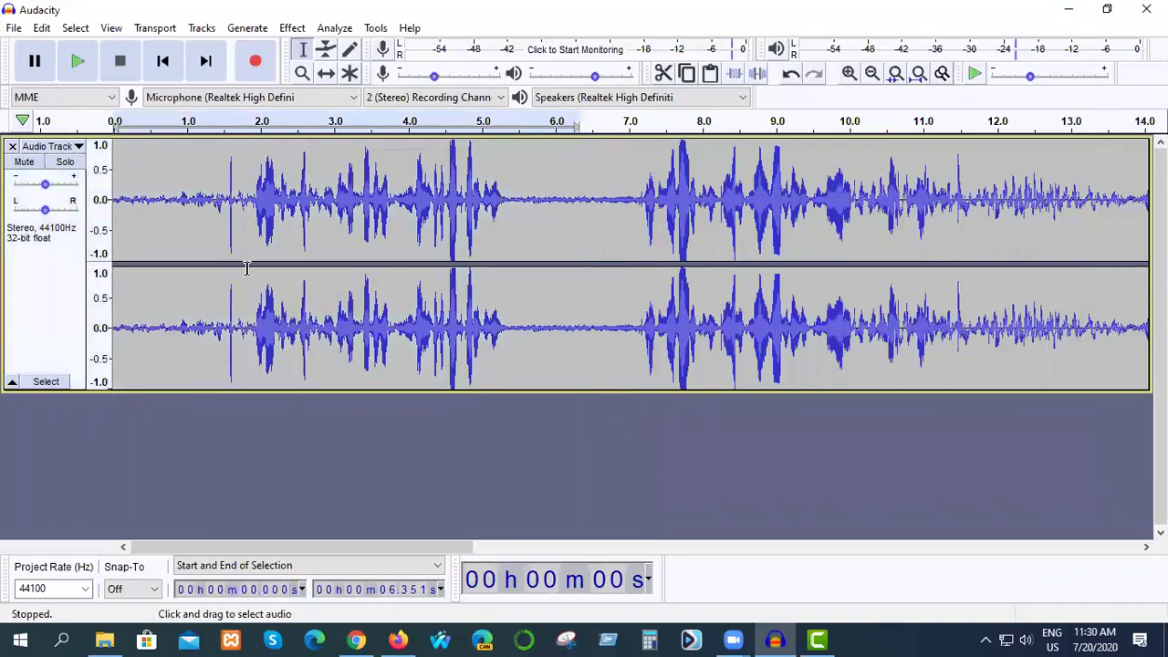
left_click(23, 121)
left_click(95, 407)
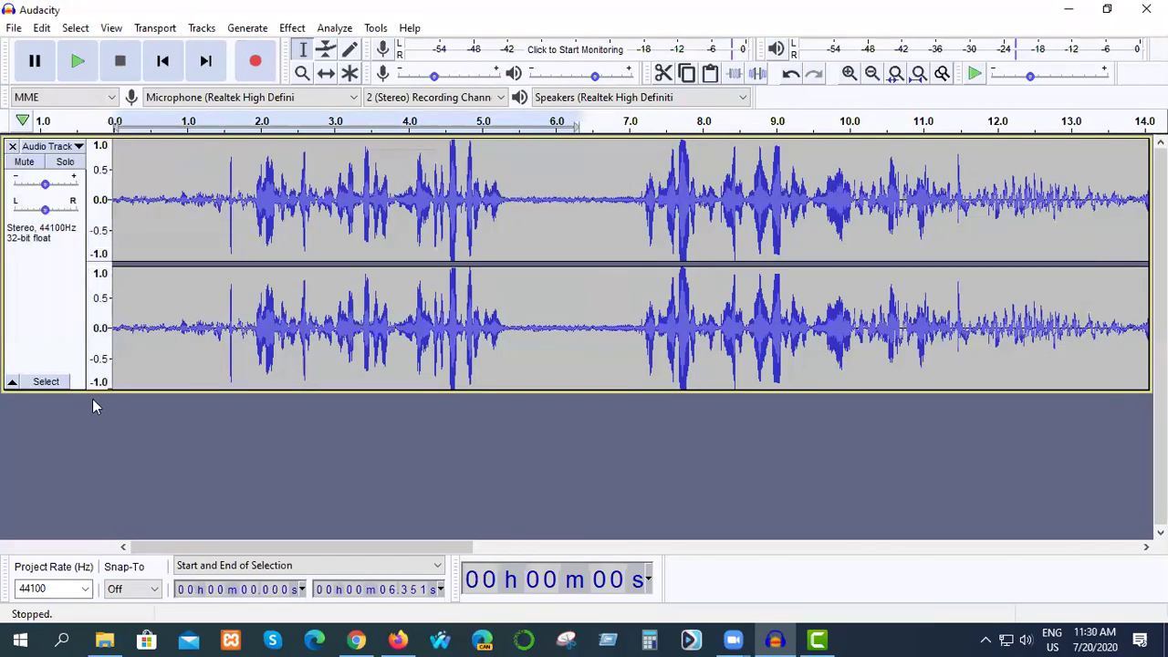
left_click(35, 60)
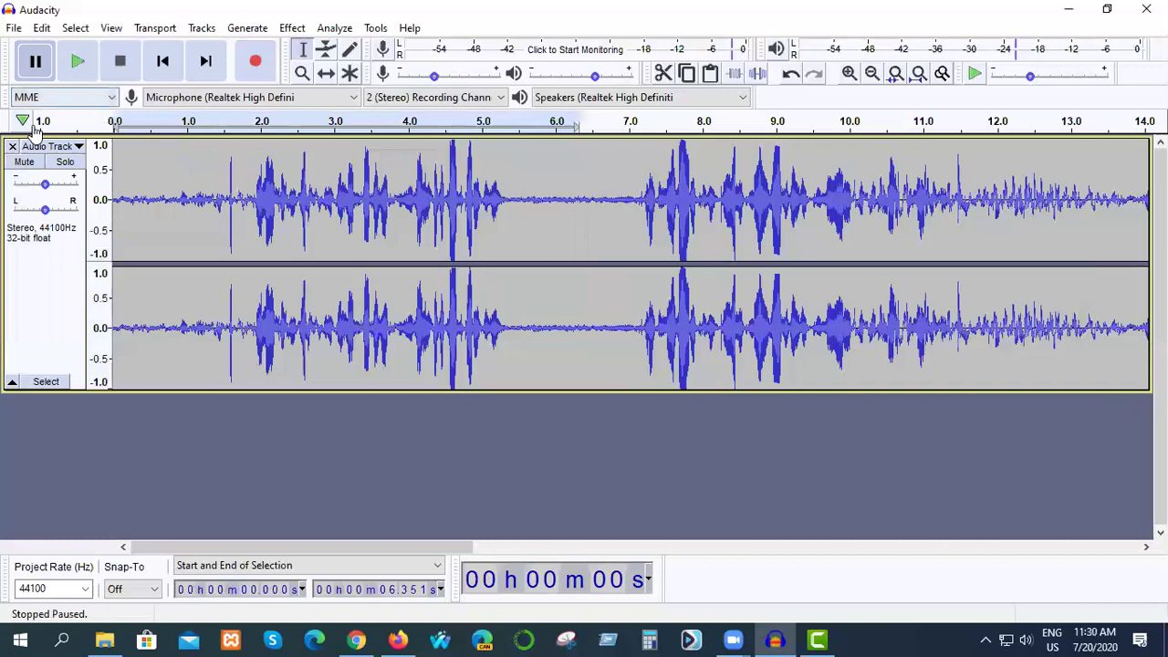
left_click(34, 60)
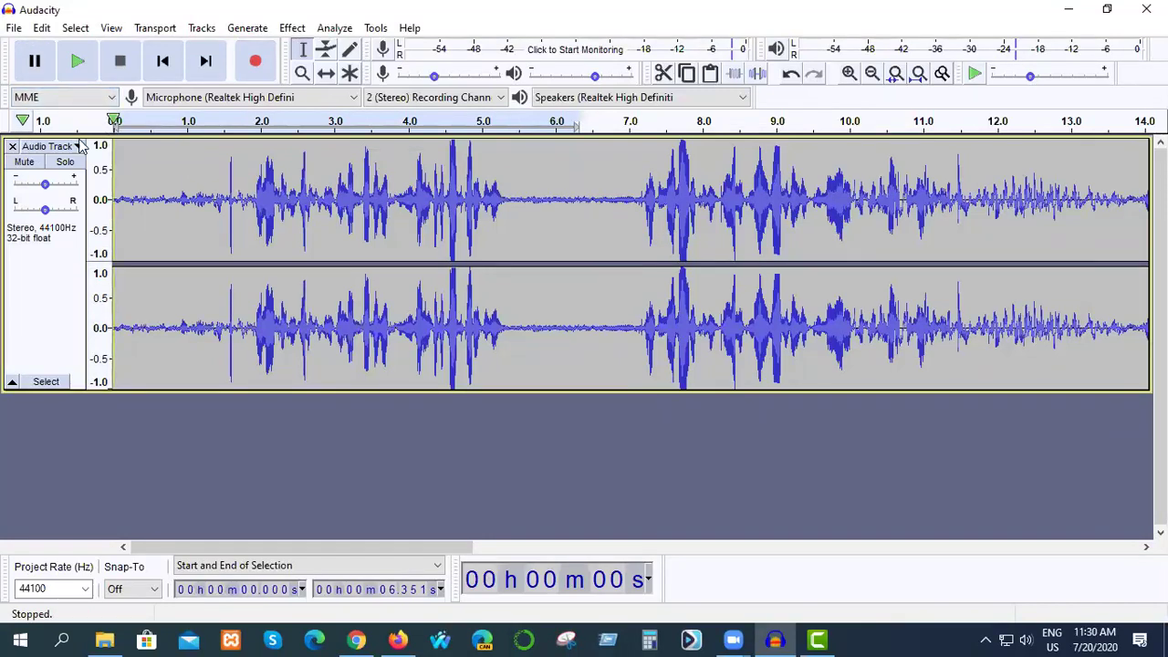
key("space")
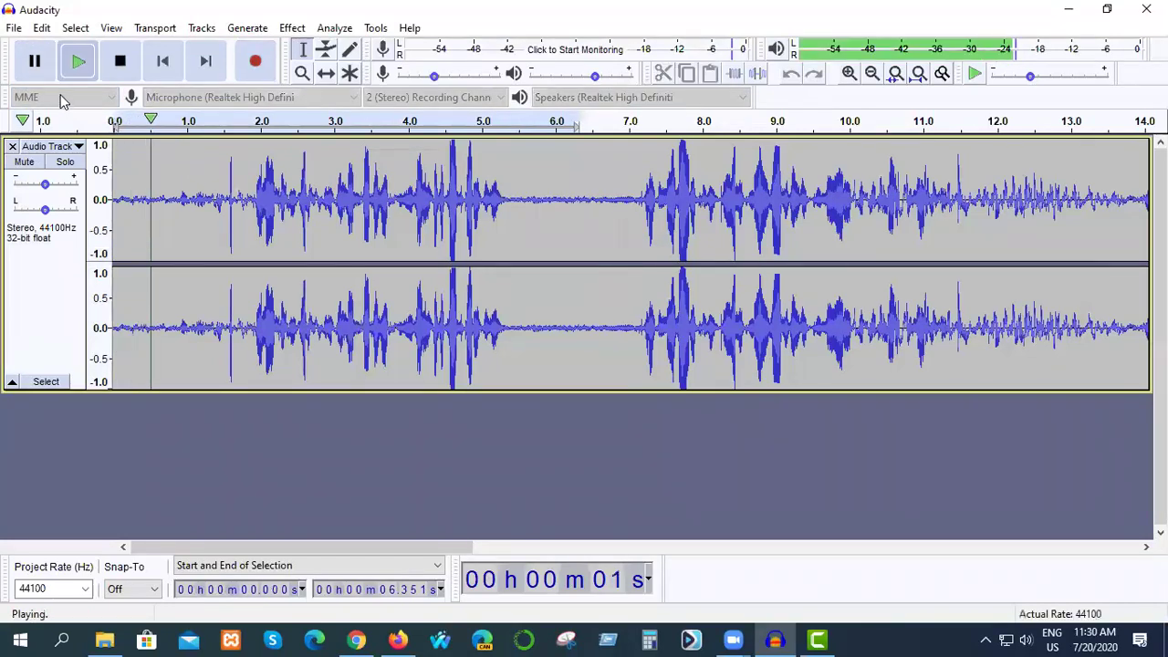
left_click(113, 125)
left_click(107, 125)
left_click(24, 61)
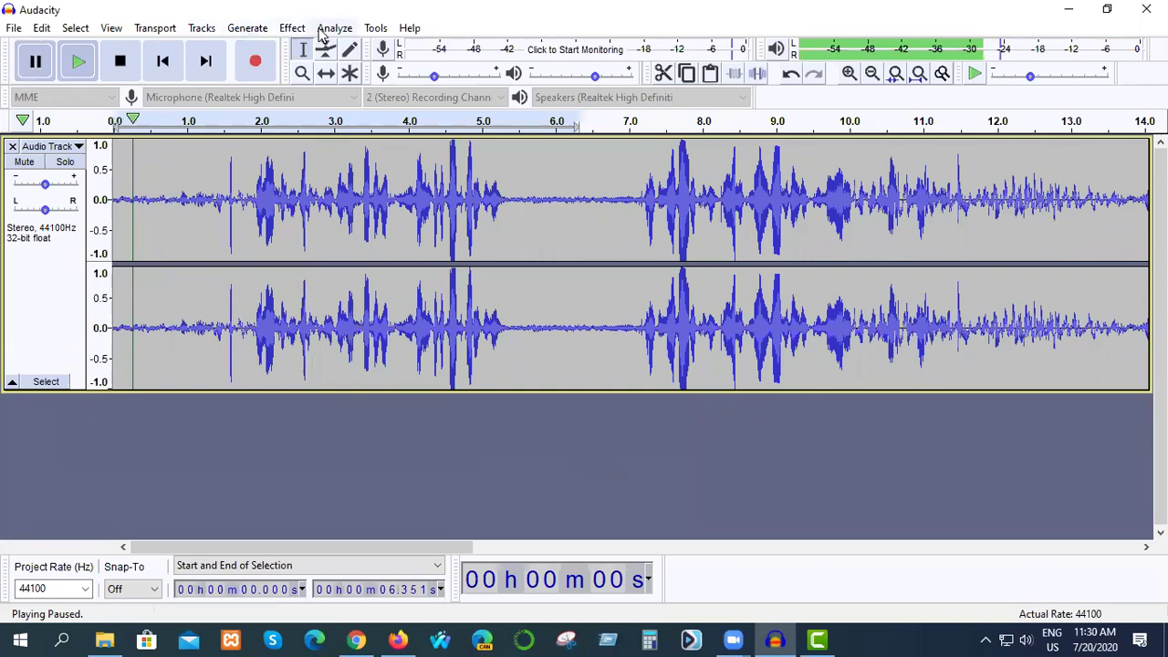
left_click(375, 28)
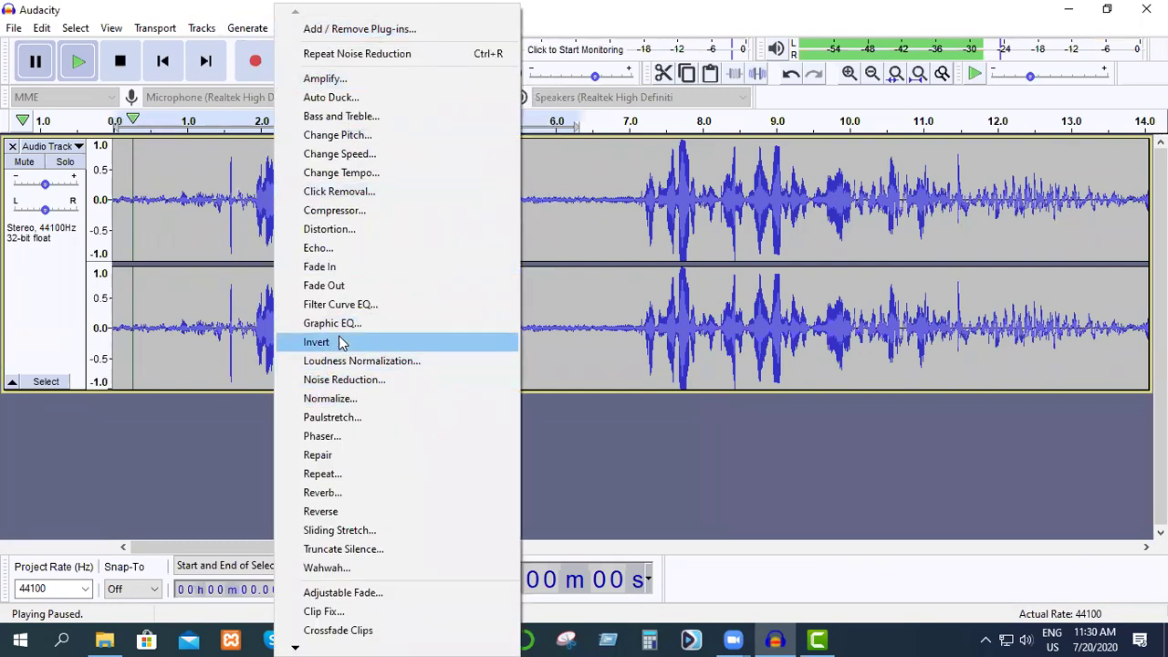
left_click(358, 386)
left_click(646, 347)
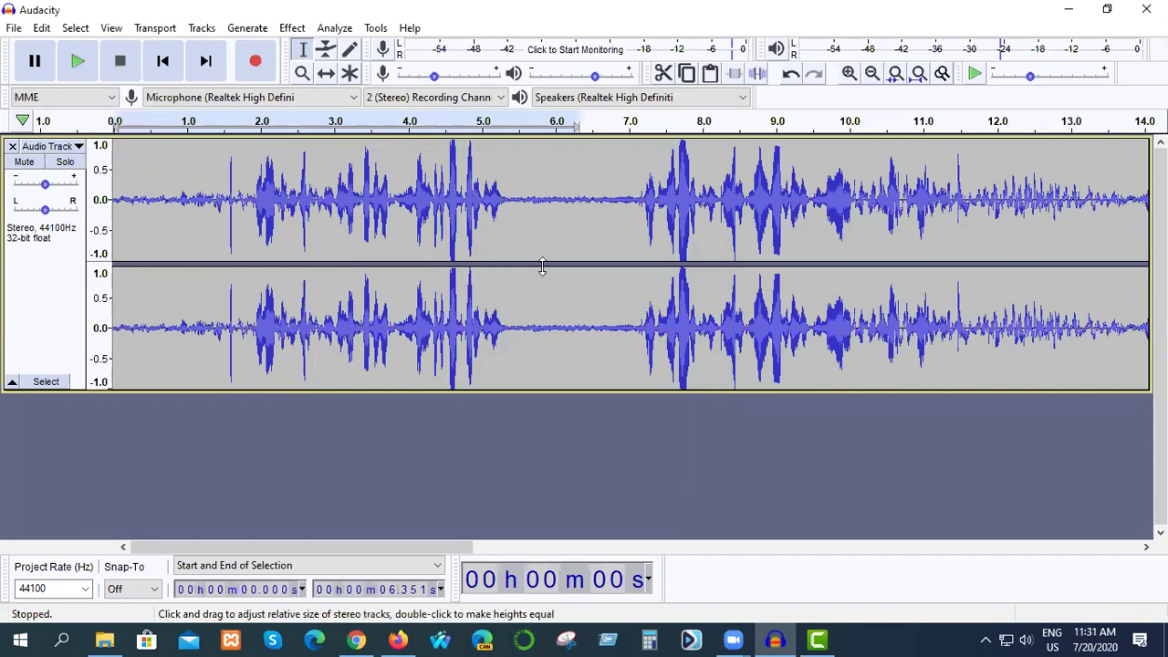
Select the quiet stretch from 5.375 to 7.140 seconds and capture its noise profile for Noise Reduction.
left_click_drag(510, 202, 638, 221)
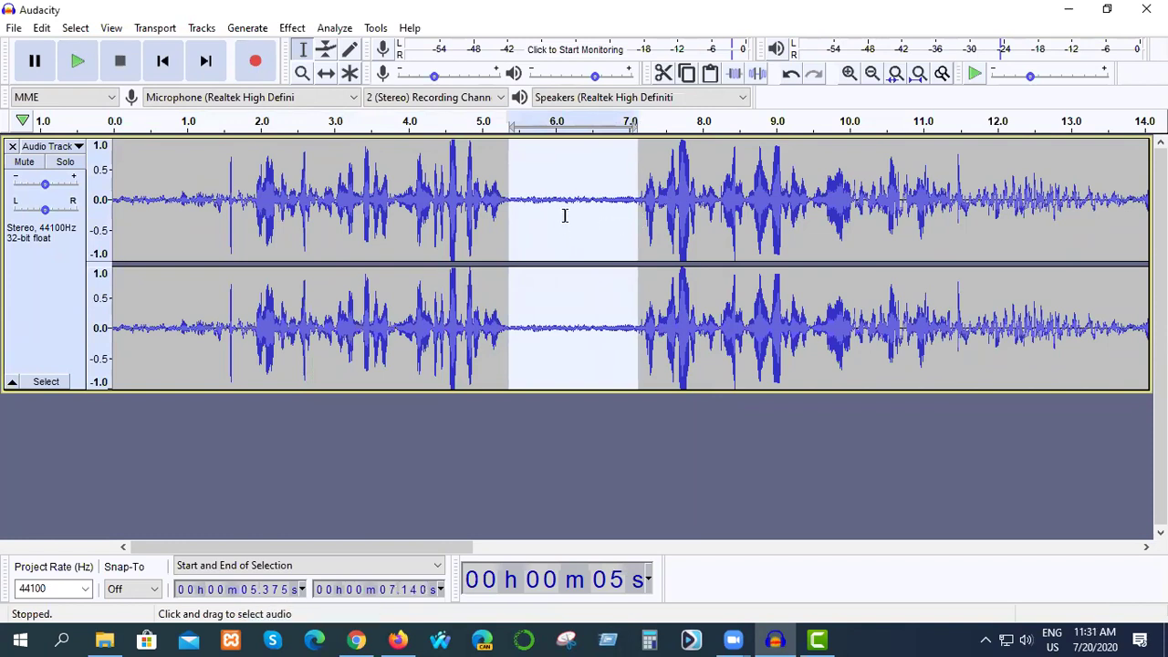
left_click(292, 29)
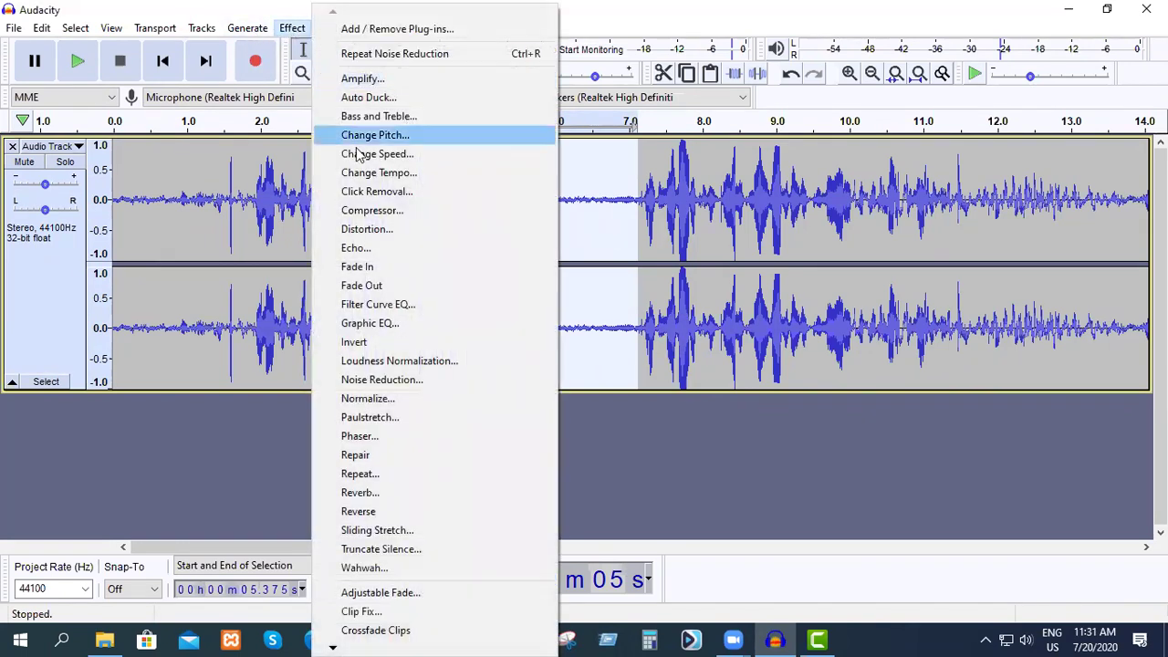
left_click(372, 382)
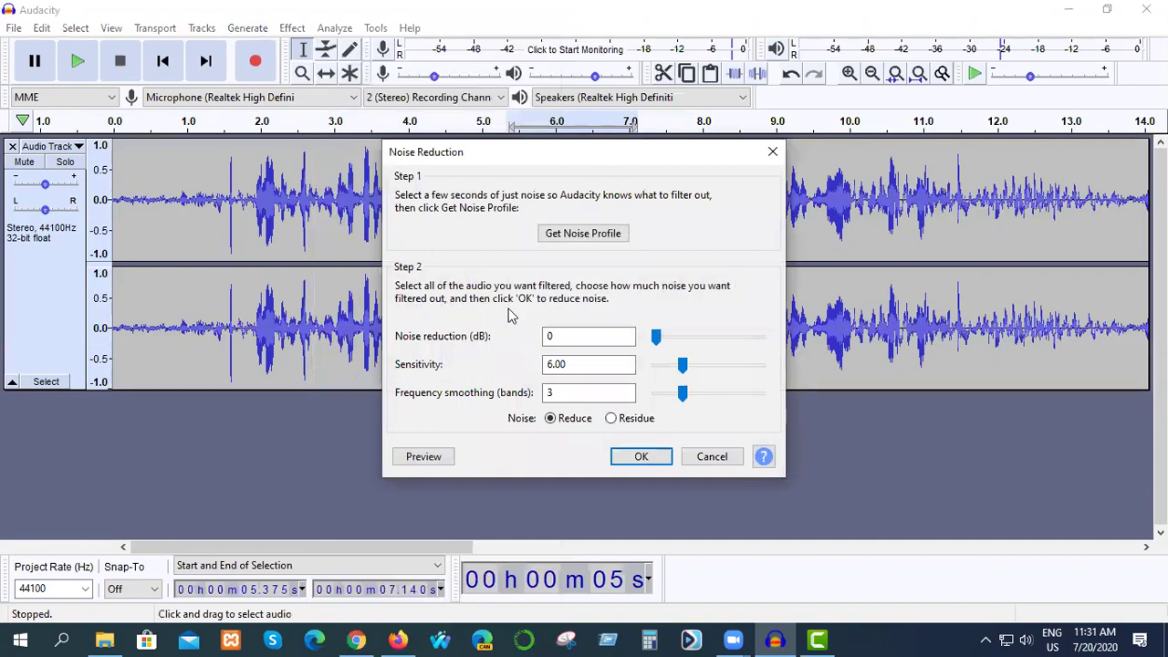
left_click_drag(661, 342, 663, 343)
left_click_drag(659, 339, 655, 339)
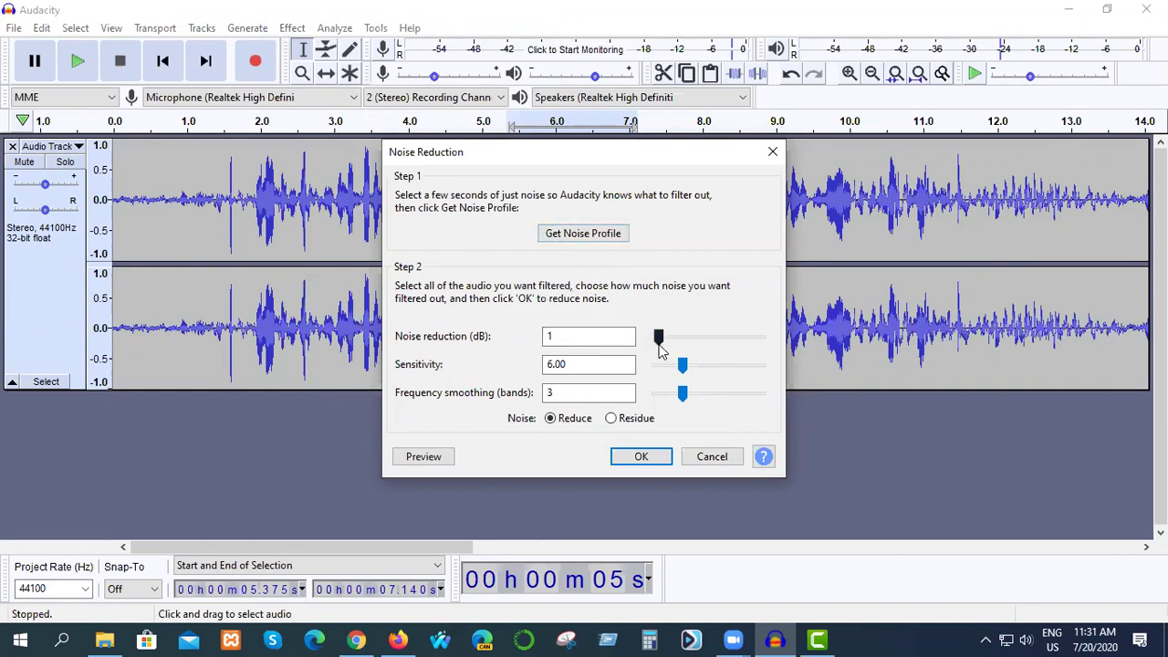
left_click(587, 238)
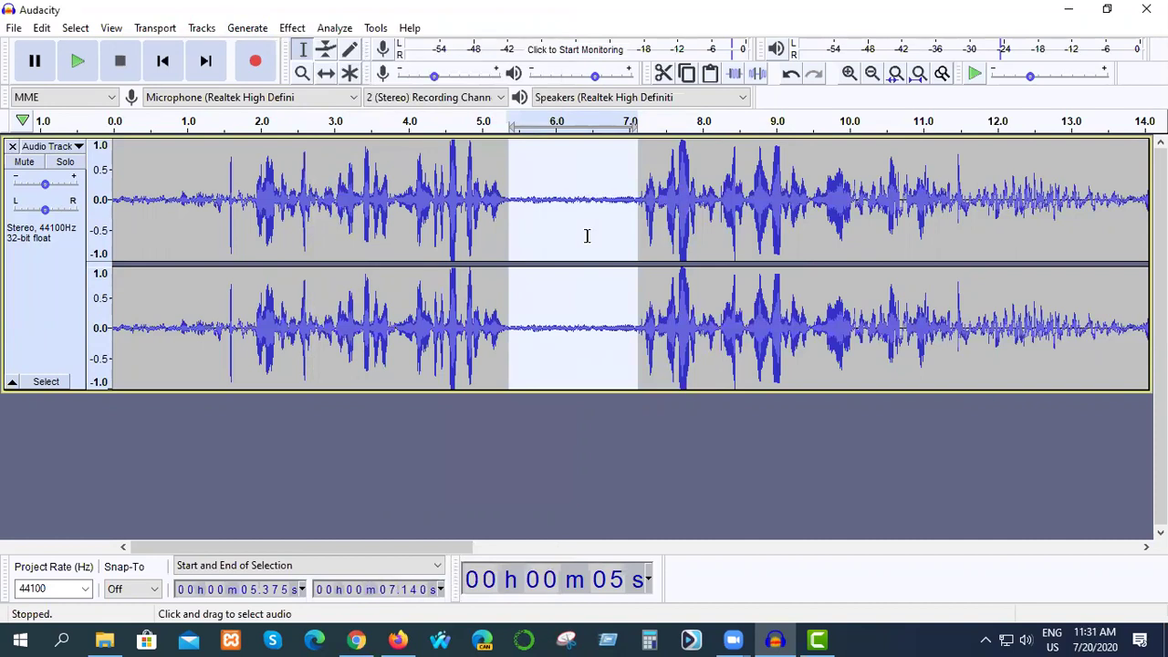
Apply Noise Reduction to the selected quiet stretch with the noise reduction amount set to 12 dB.
left_click(292, 27)
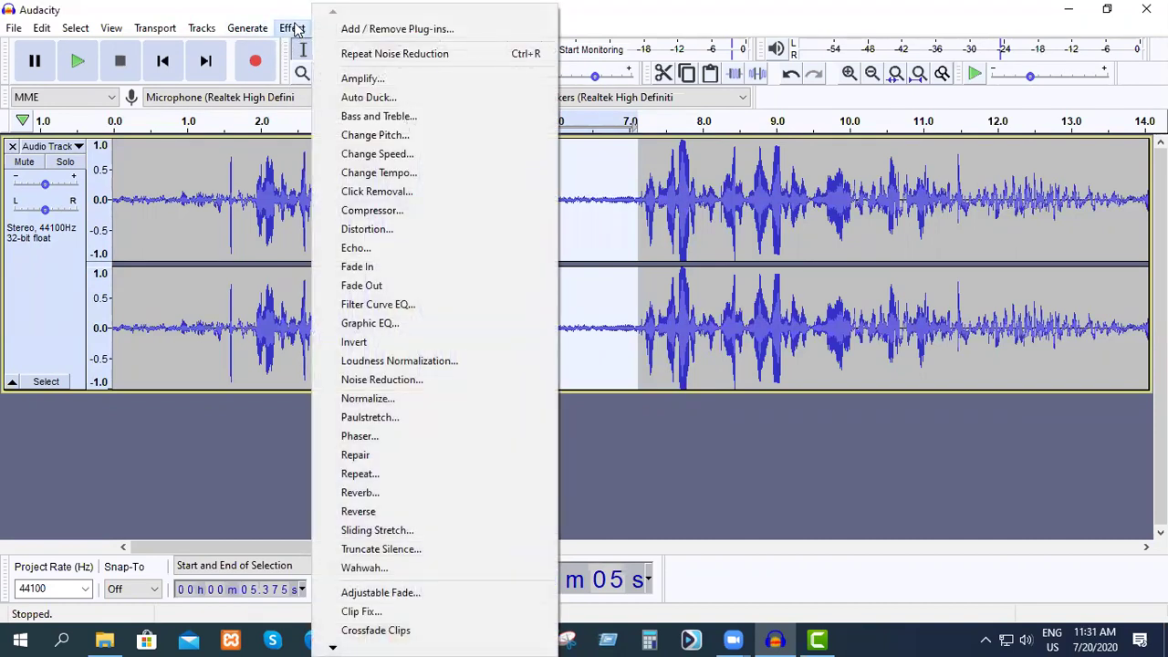
left_click(398, 382)
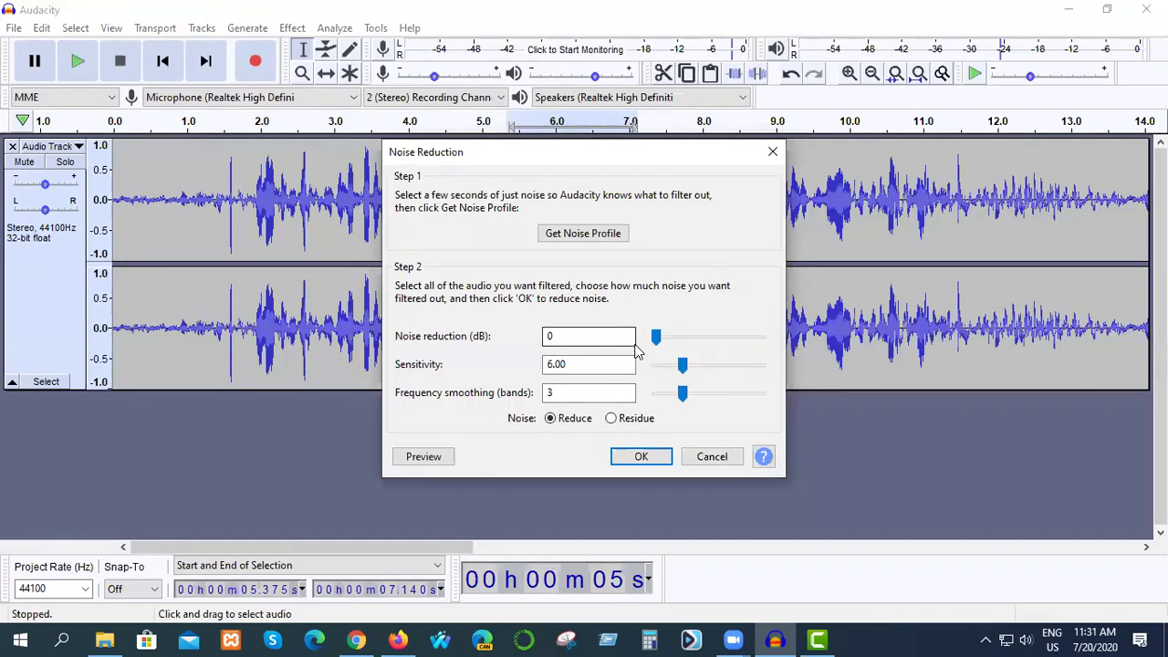
left_click_drag(655, 340, 684, 345)
left_click(592, 364)
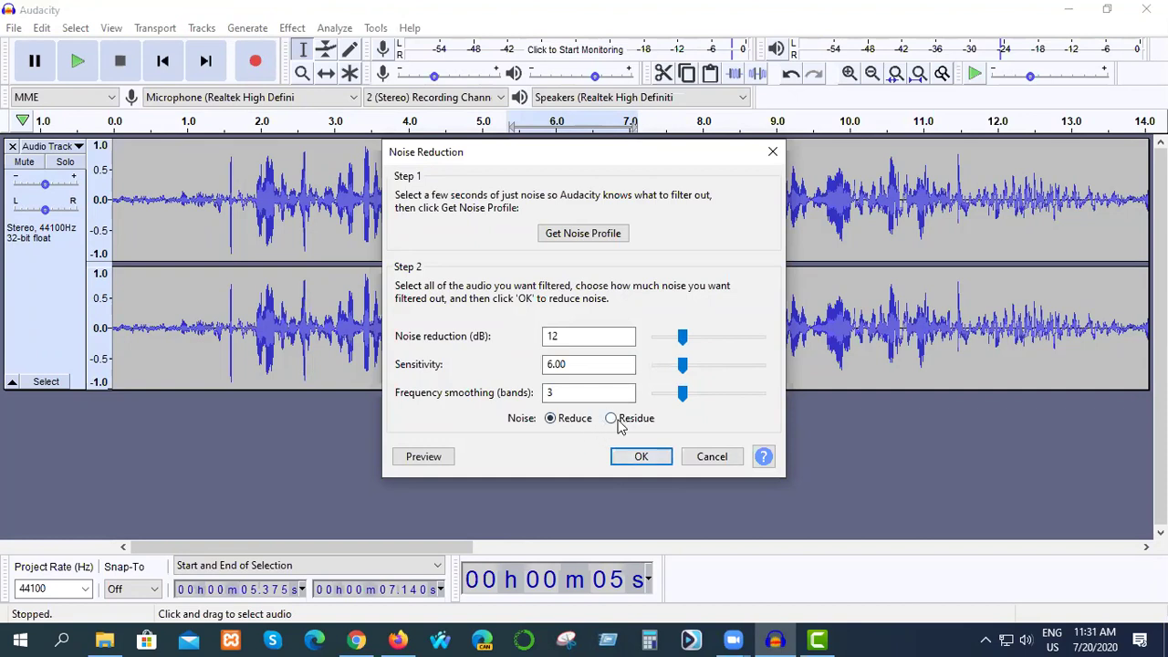
left_click(640, 456)
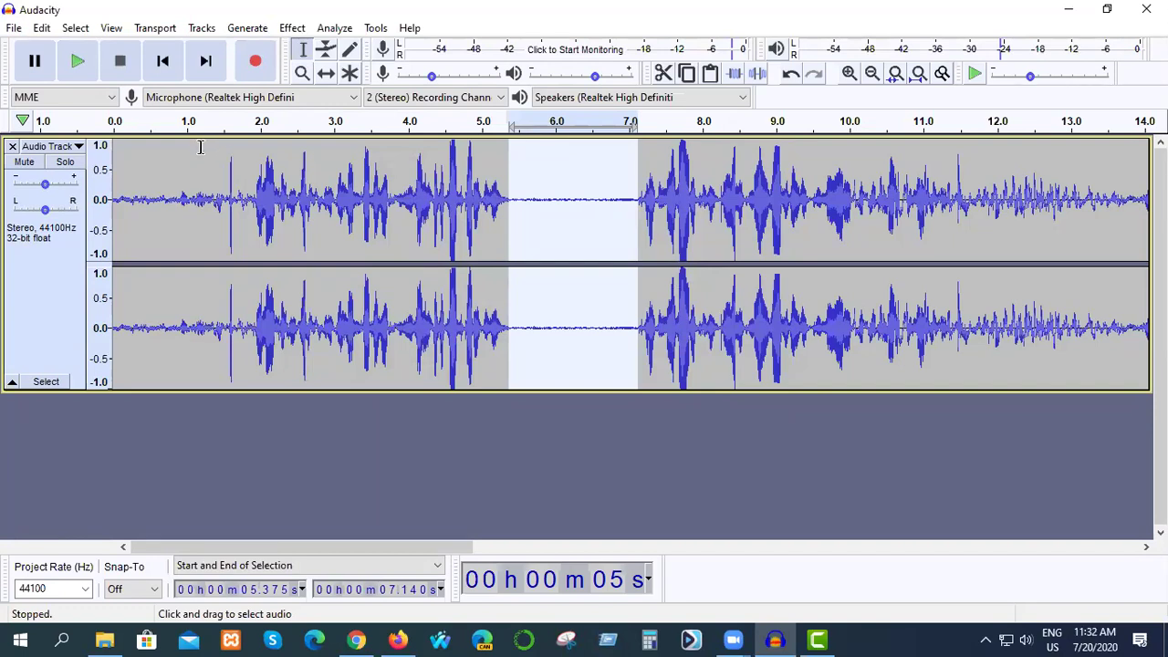
Select the recording's opening from 0.046 to 1.556 seconds and apply Noise Reduction with the existing settings.
left_click_drag(118, 139, 226, 165)
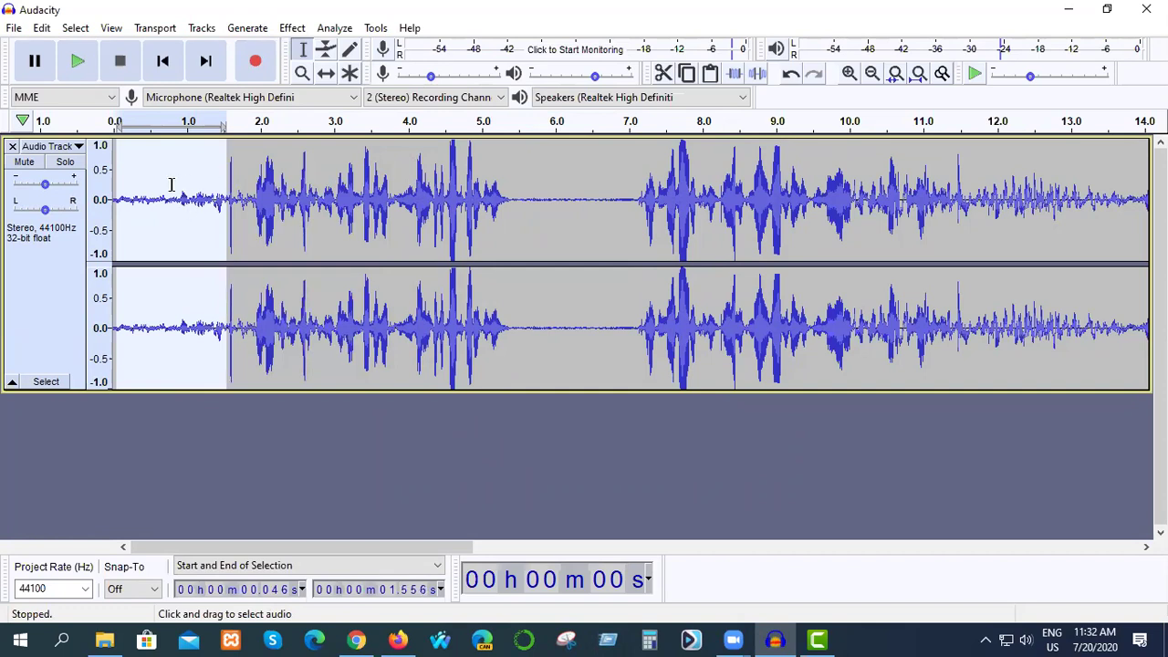
left_click(292, 29)
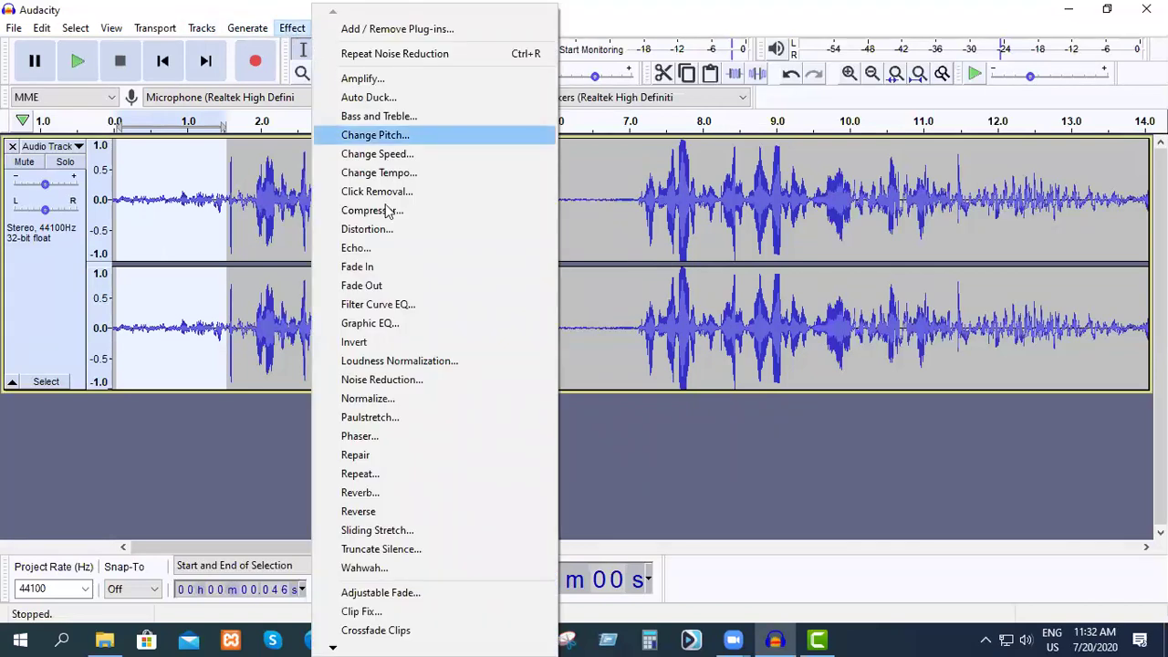
left_click(376, 380)
left_click(635, 456)
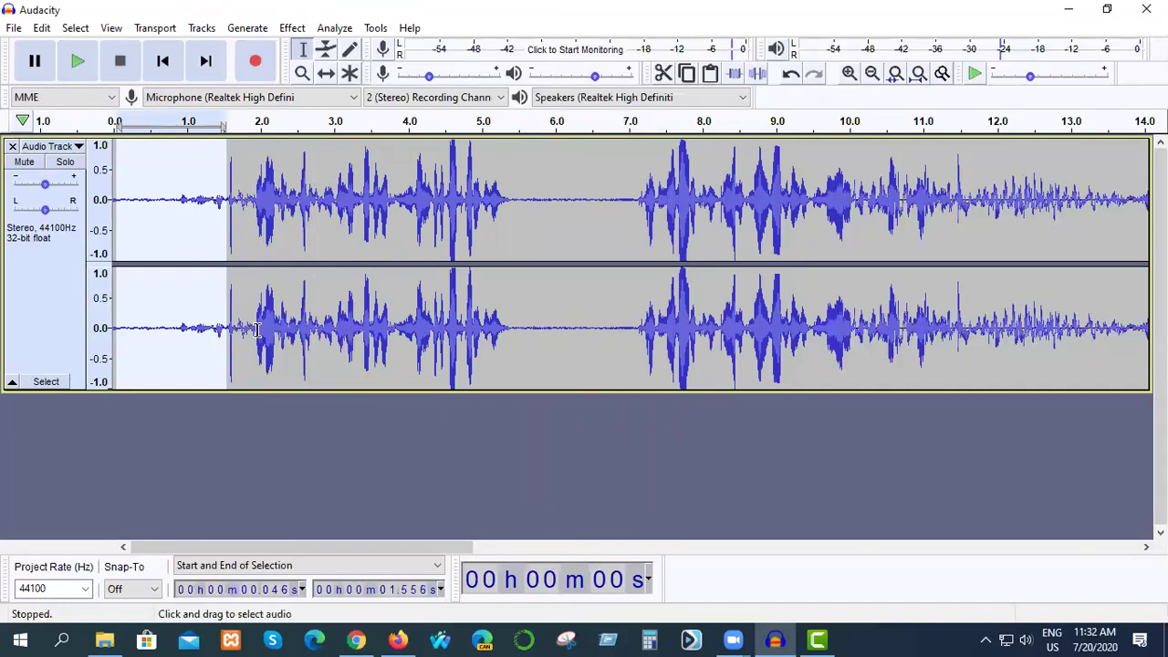
Select the short gap from 1.730 to 1.927 seconds and apply Noise Reduction with the existing settings.
left_click_drag(241, 328, 255, 331)
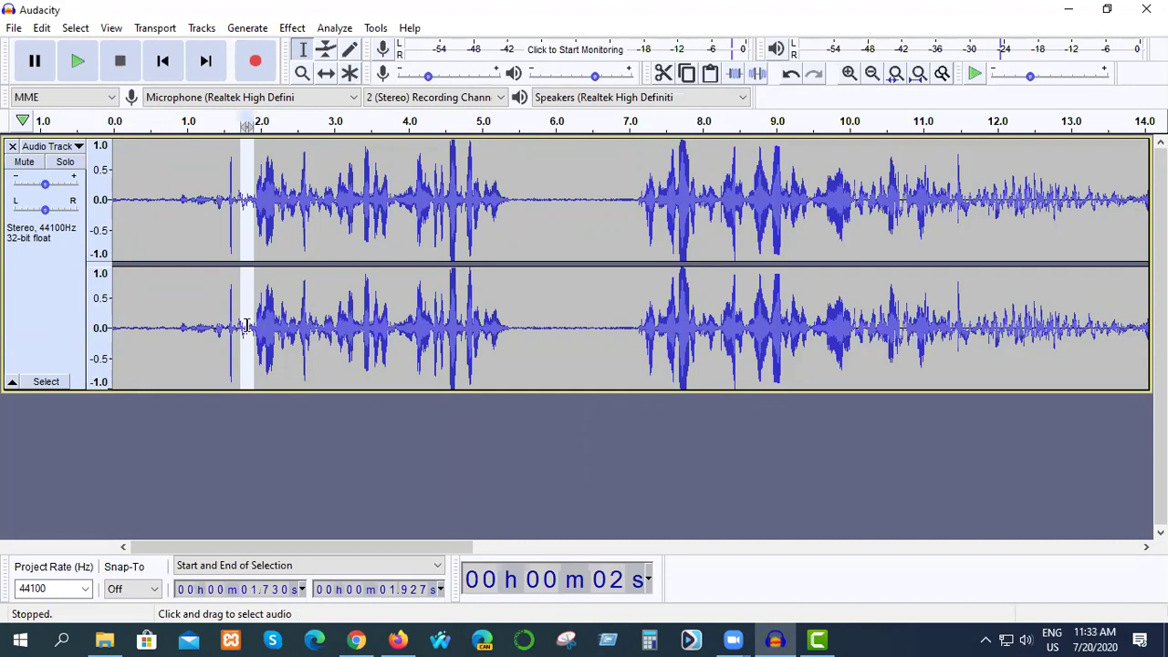
left_click(292, 28)
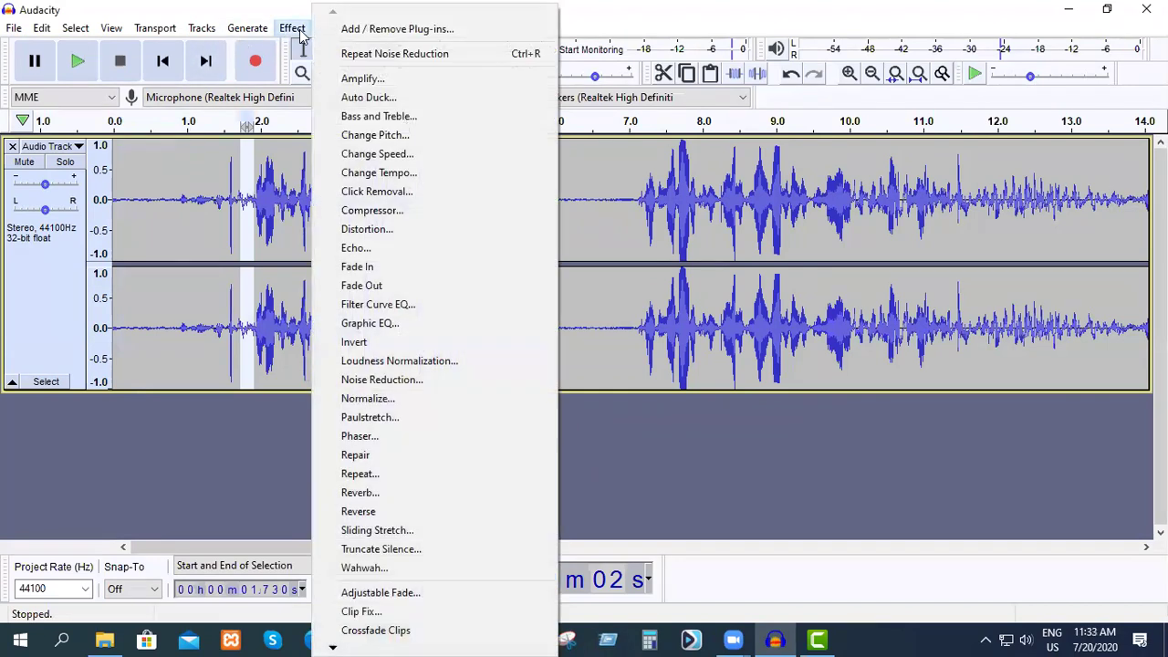
left_click(396, 380)
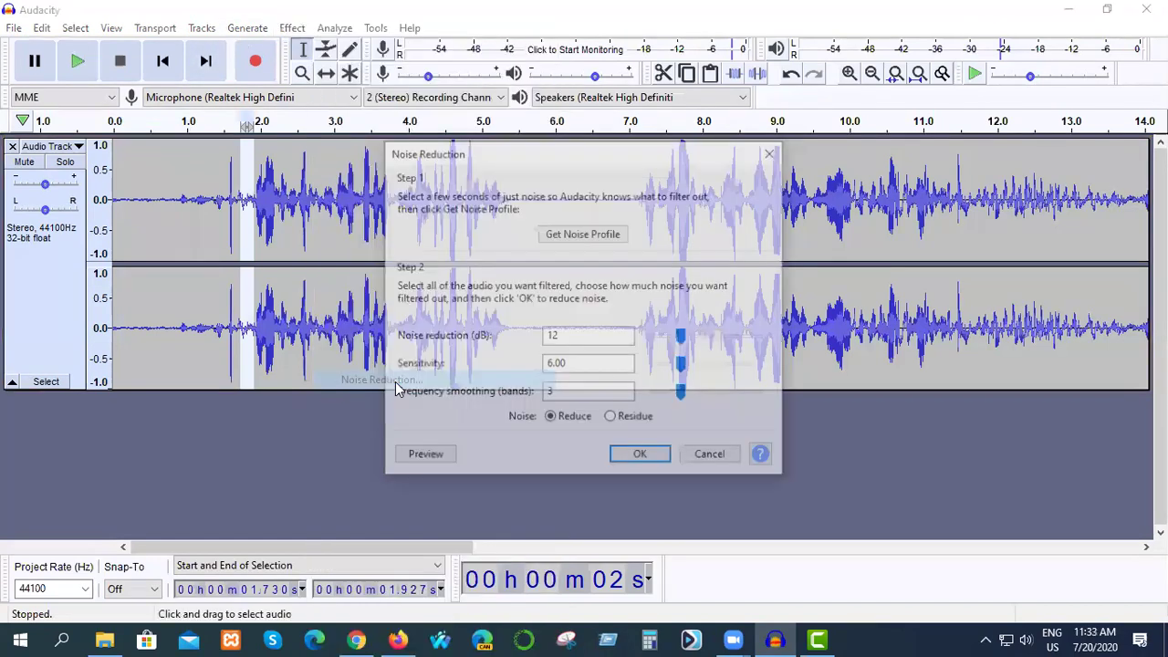
left_click(626, 454)
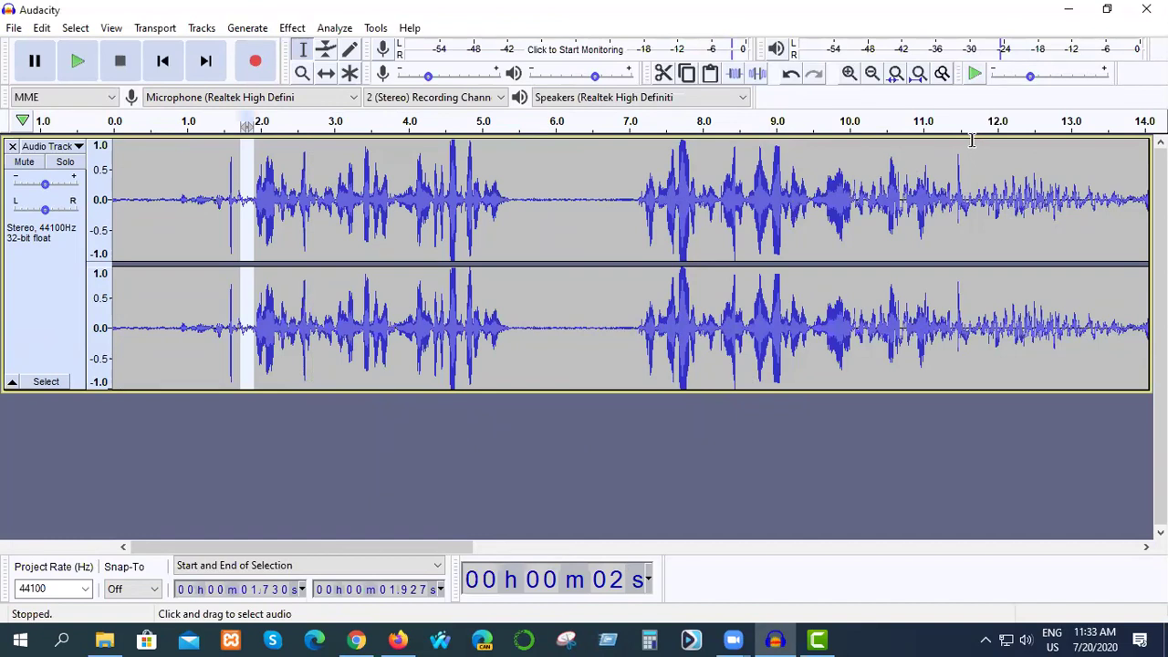
Select the stretch from 12.922 to 13.967 seconds and apply Noise Reduction with the existing settings.
left_click_drag(1066, 151, 755, 217)
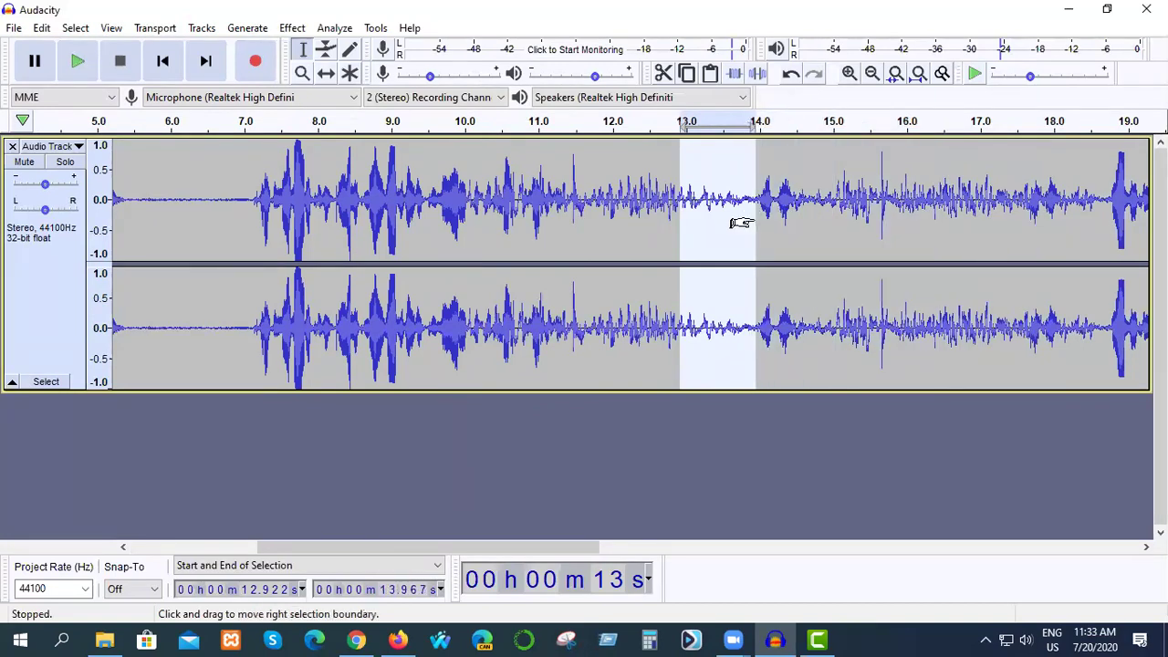
left_click(294, 28)
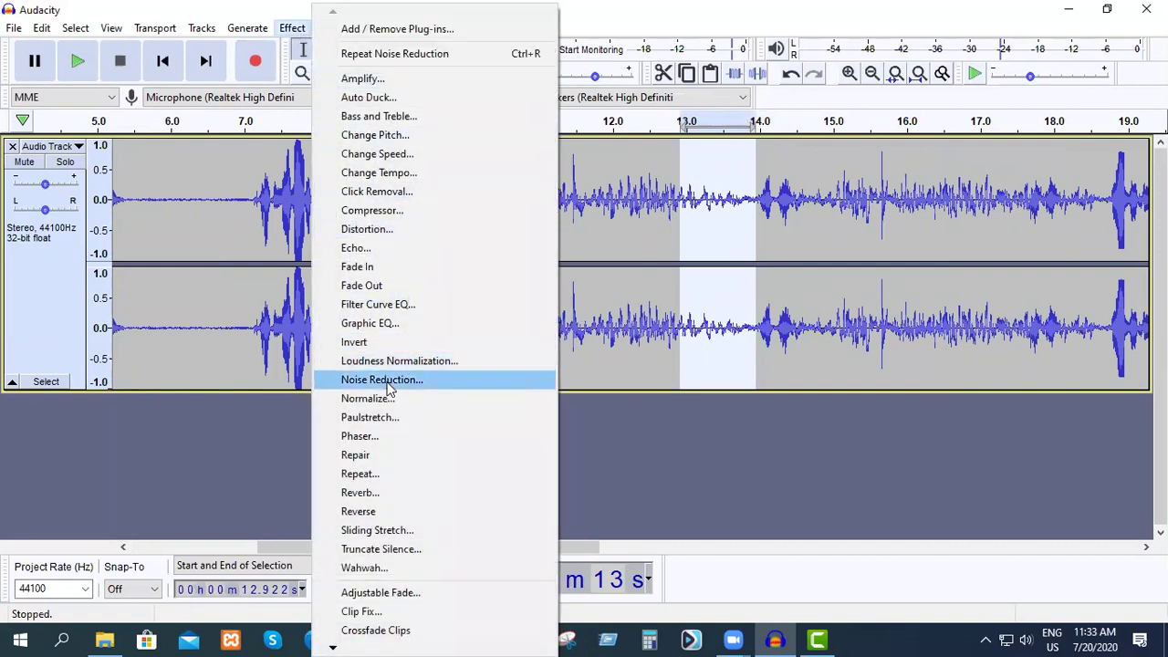
left_click(390, 383)
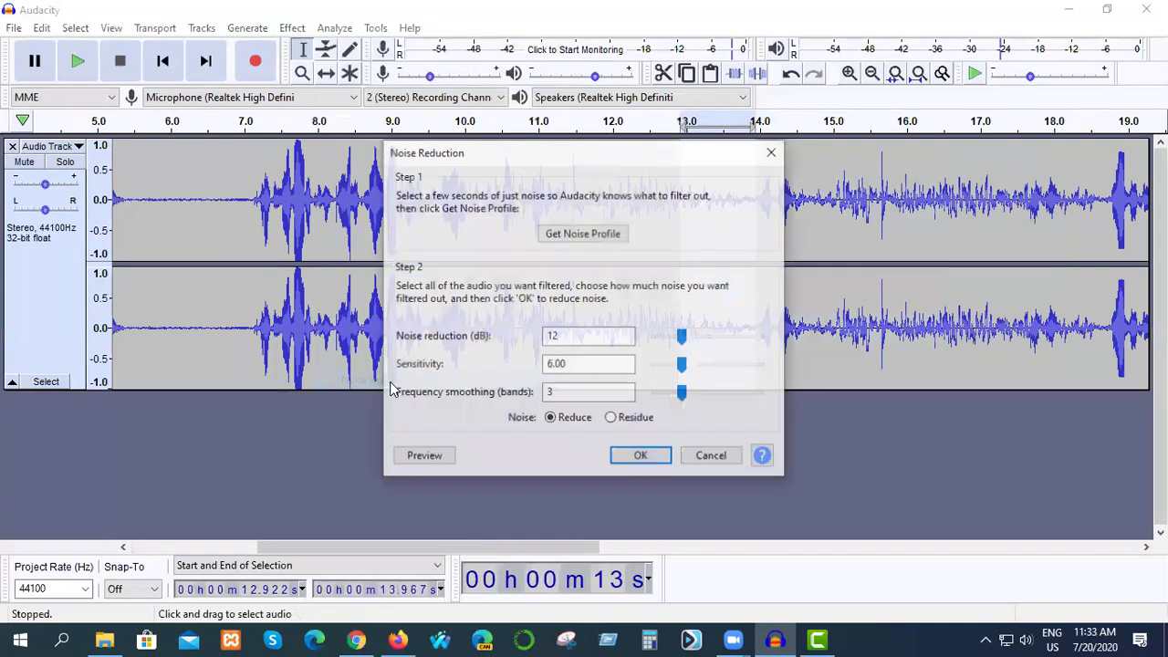
left_click(645, 461)
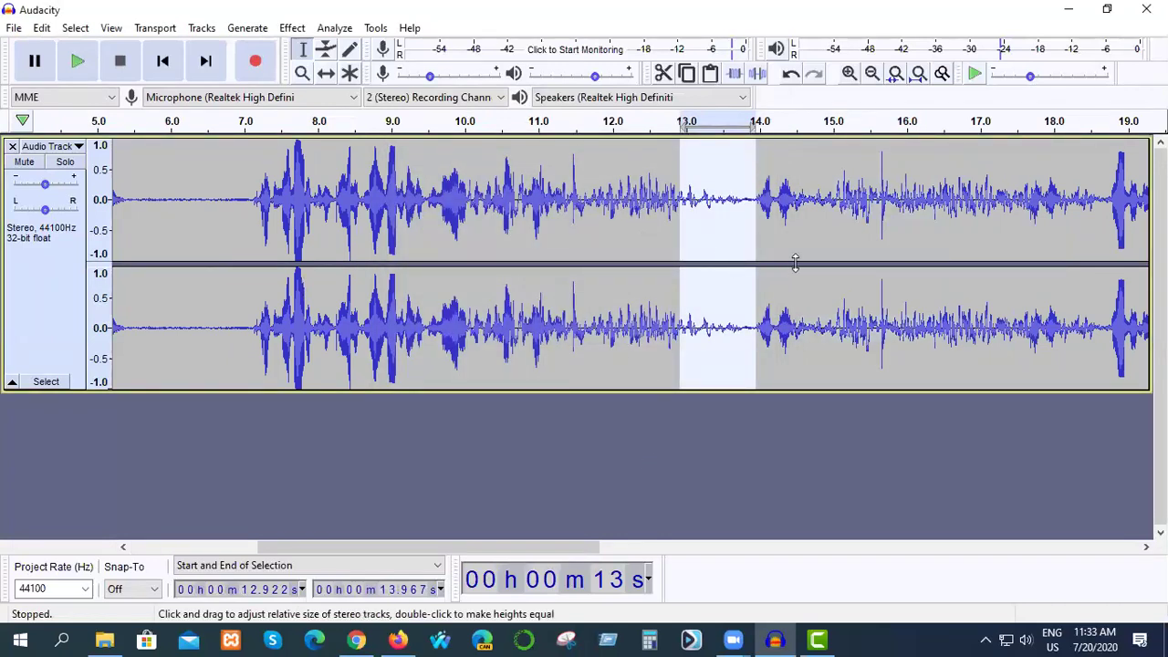
Select the gap from 14.594 to 15.035 seconds and apply Noise Reduction with the existing settings.
left_click_drag(804, 173, 834, 172)
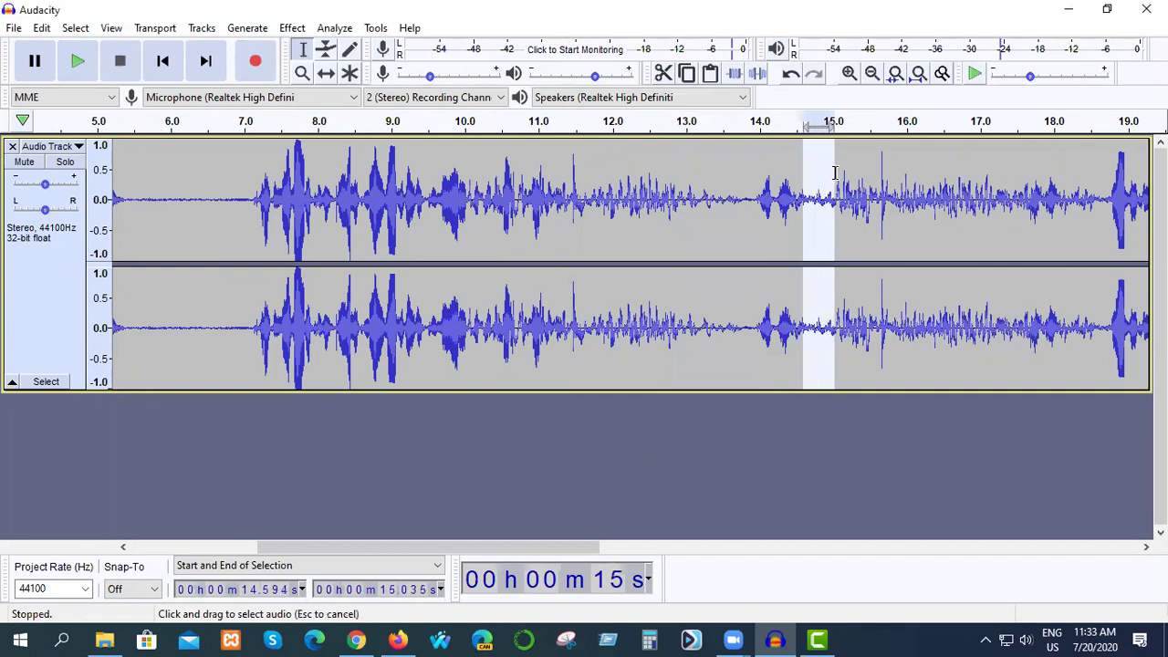
left_click(293, 28)
left_click(398, 379)
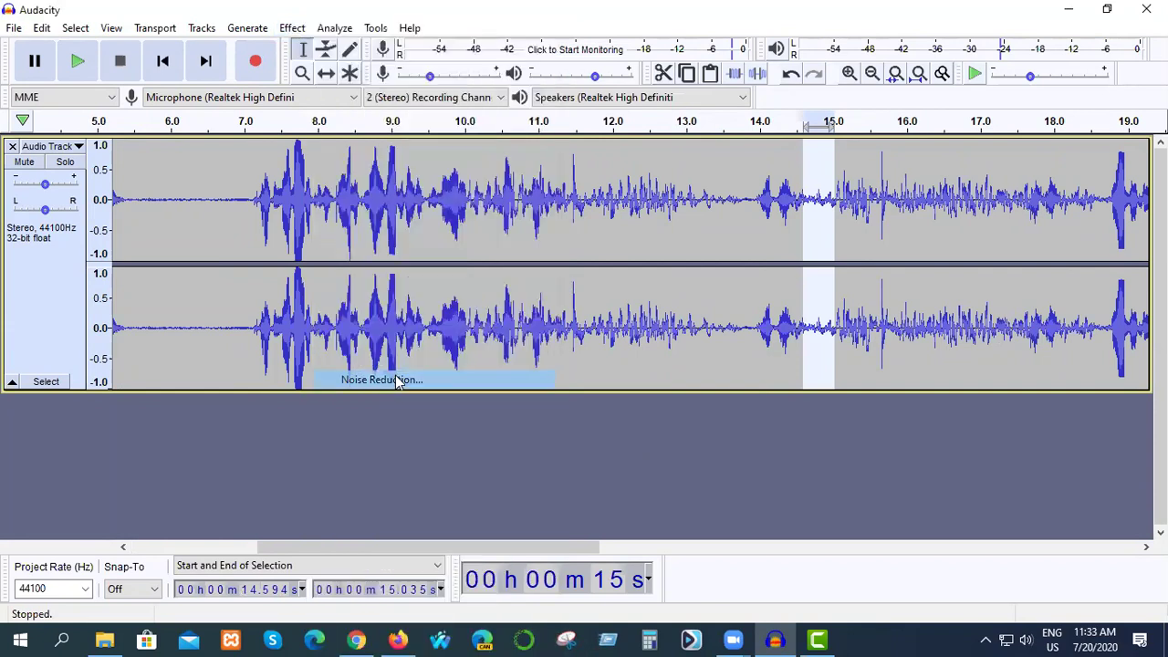
left_click(641, 455)
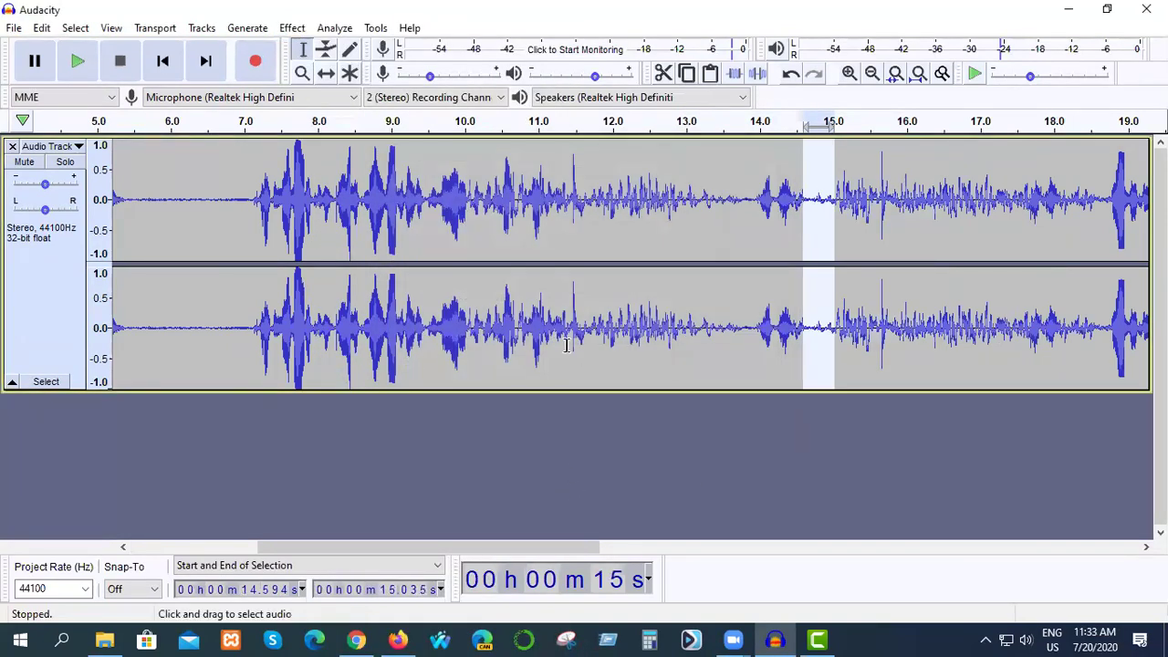
Select the stretch from 18.123 to 18.762 seconds and apply Noise Reduction with the existing settings.
left_click_drag(1063, 149, 1107, 146)
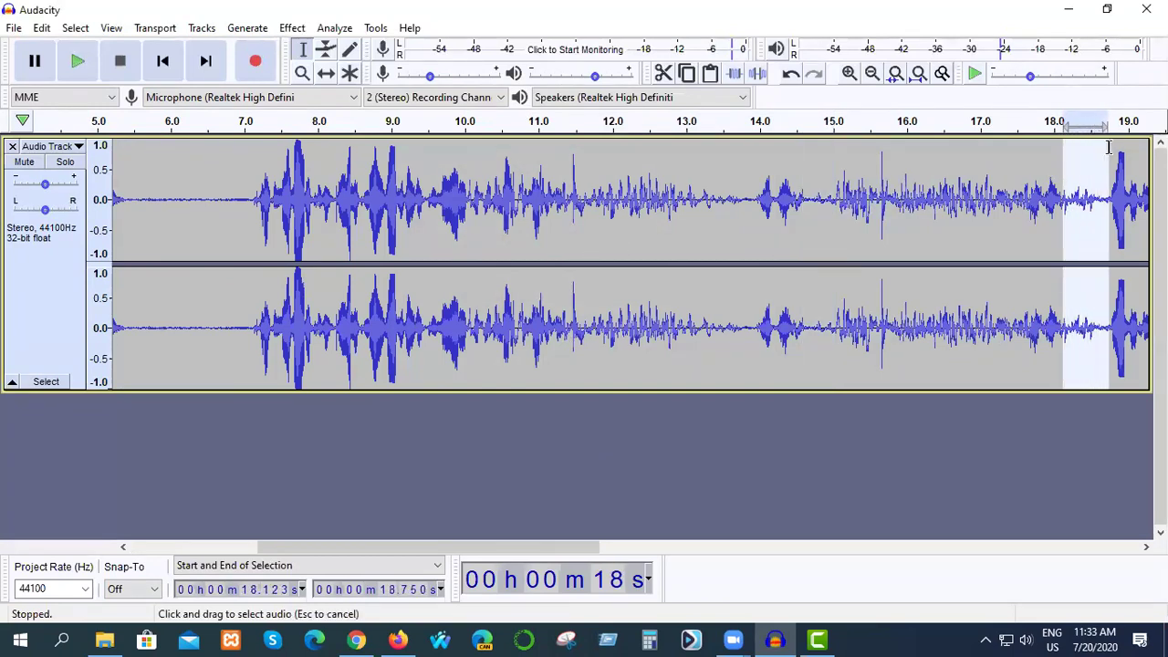
left_click(292, 27)
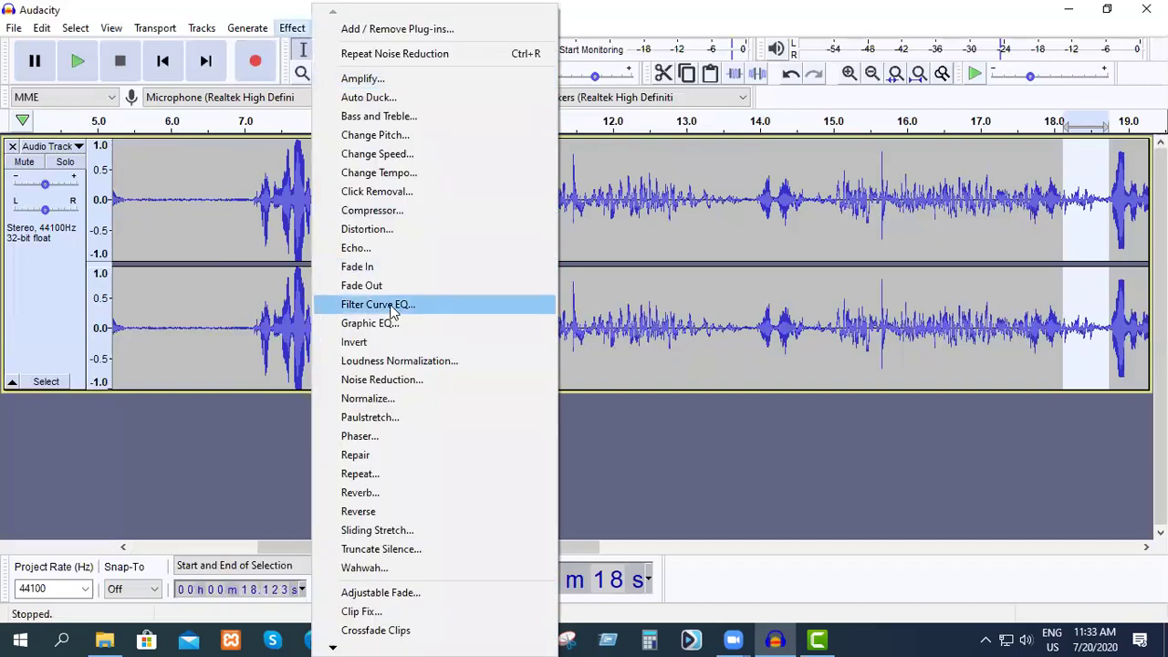
left_click(419, 378)
left_click(640, 454)
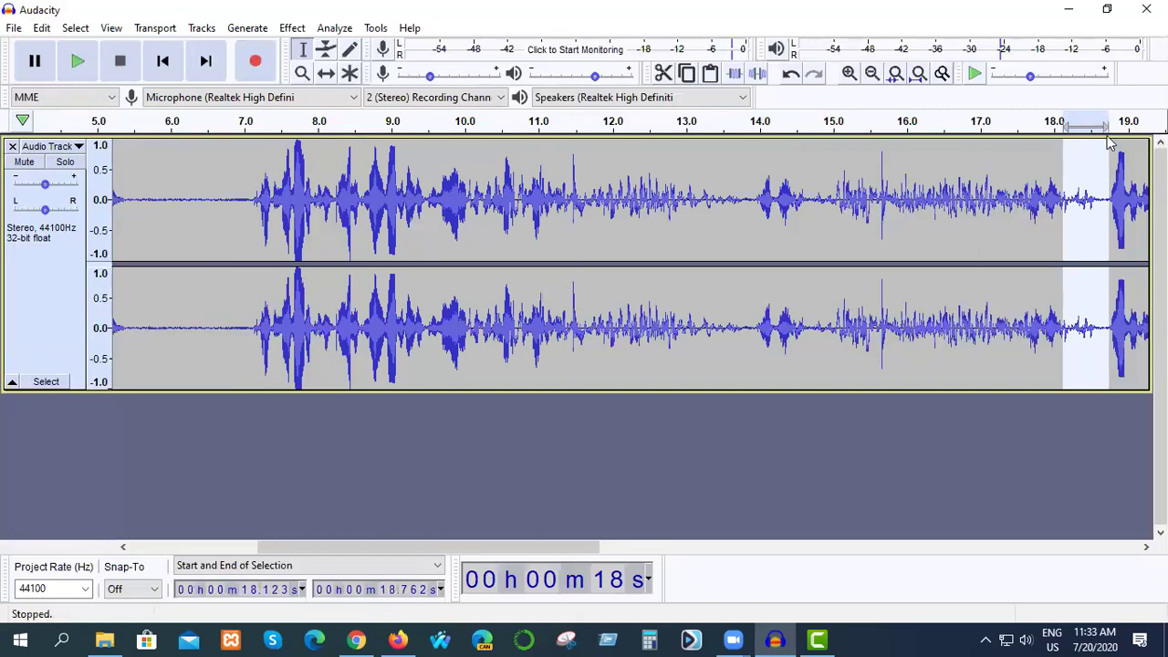
Select the long quiet stretch from 21.153 to 23.742 seconds and apply Noise Reduction with the existing settings.
left_click_drag(1095, 146, 937, 193)
left_click(986, 217)
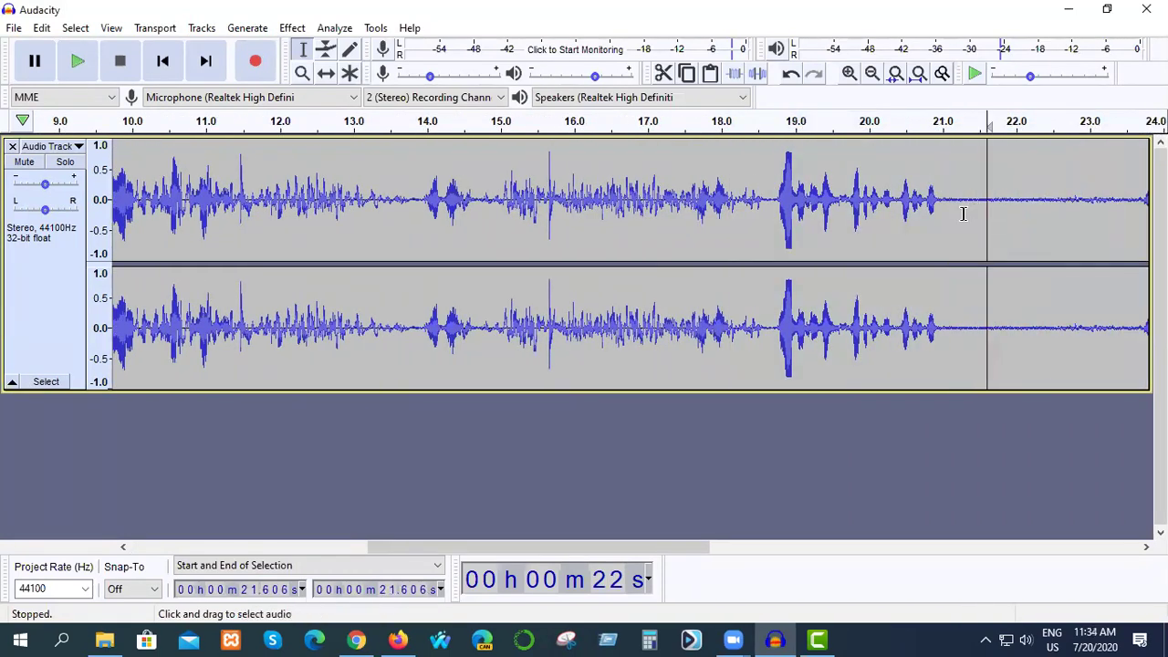
left_click(952, 210)
left_click(947, 216)
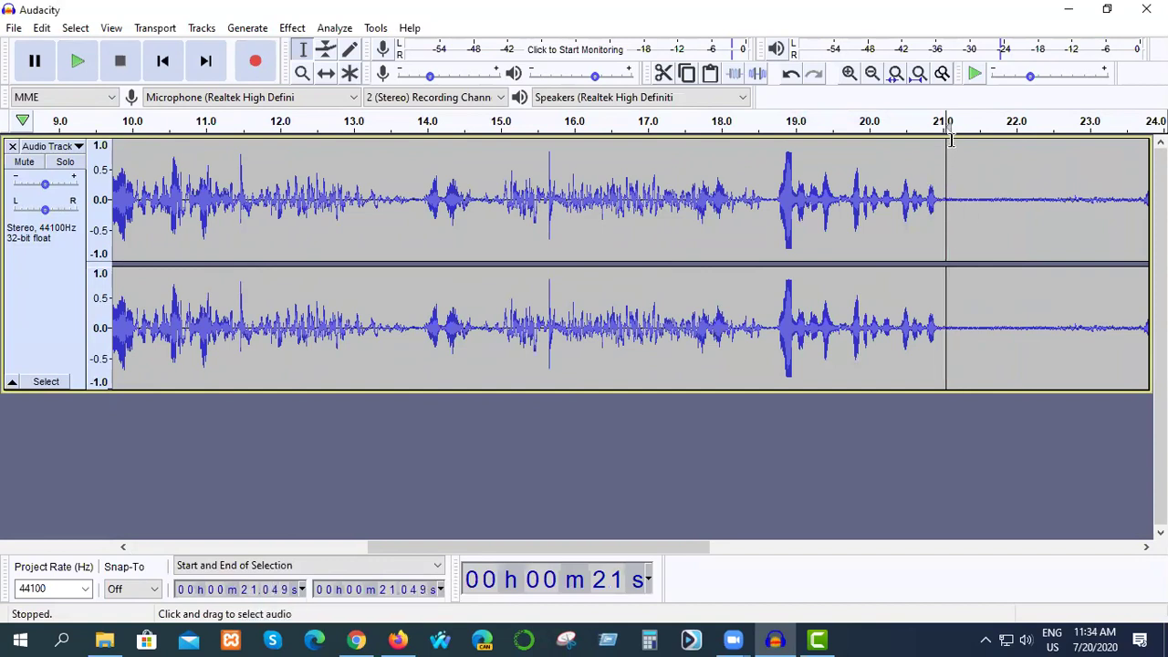
left_click_drag(953, 152, 878, 222)
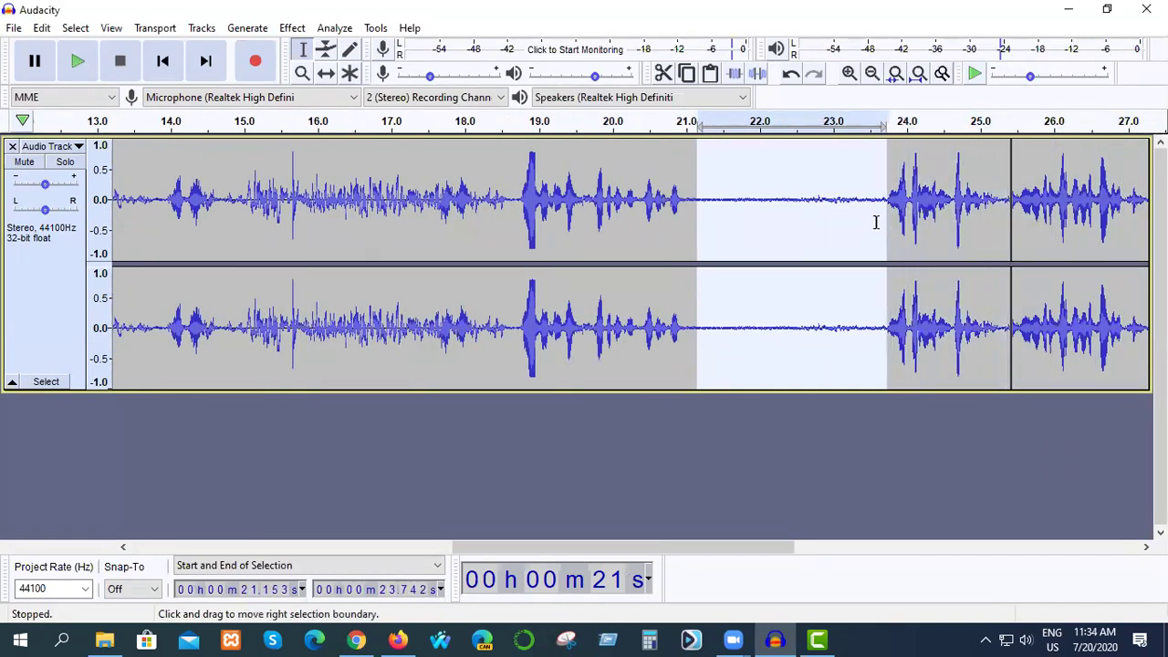
left_click(290, 28)
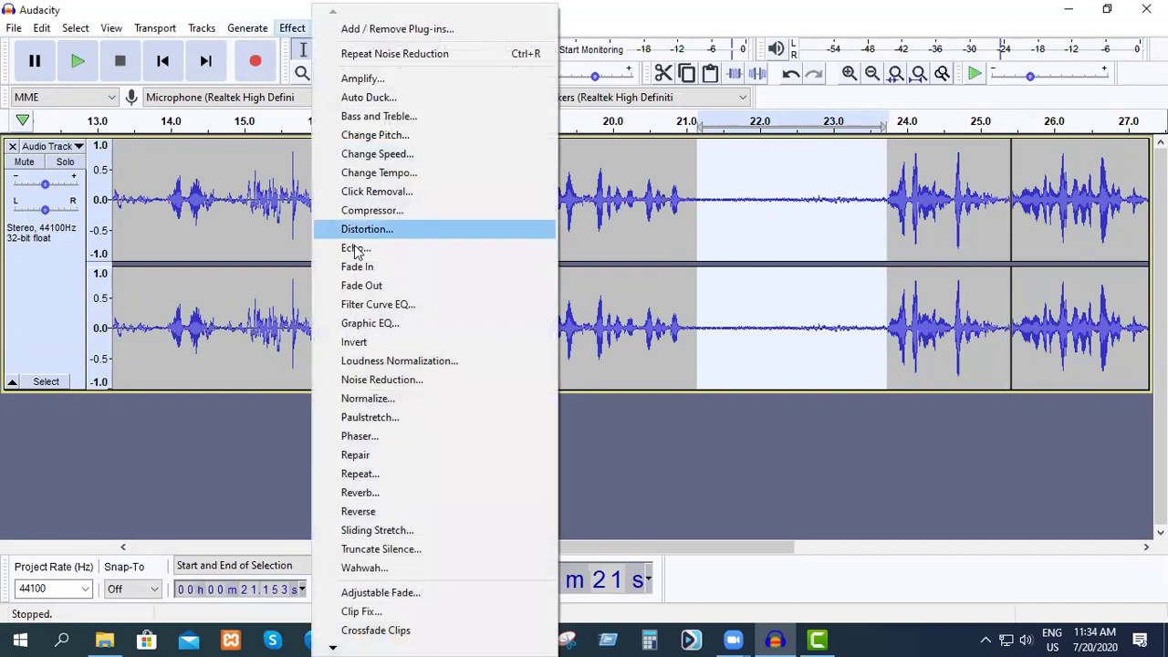
left_click(402, 381)
left_click(639, 456)
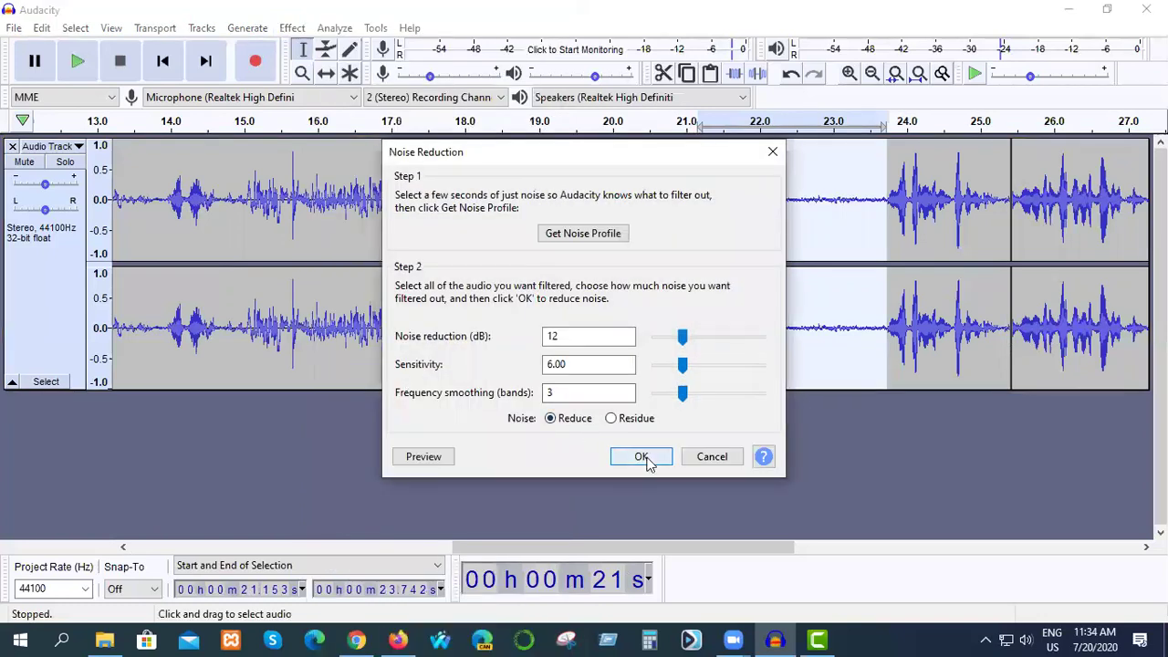
left_click(647, 458)
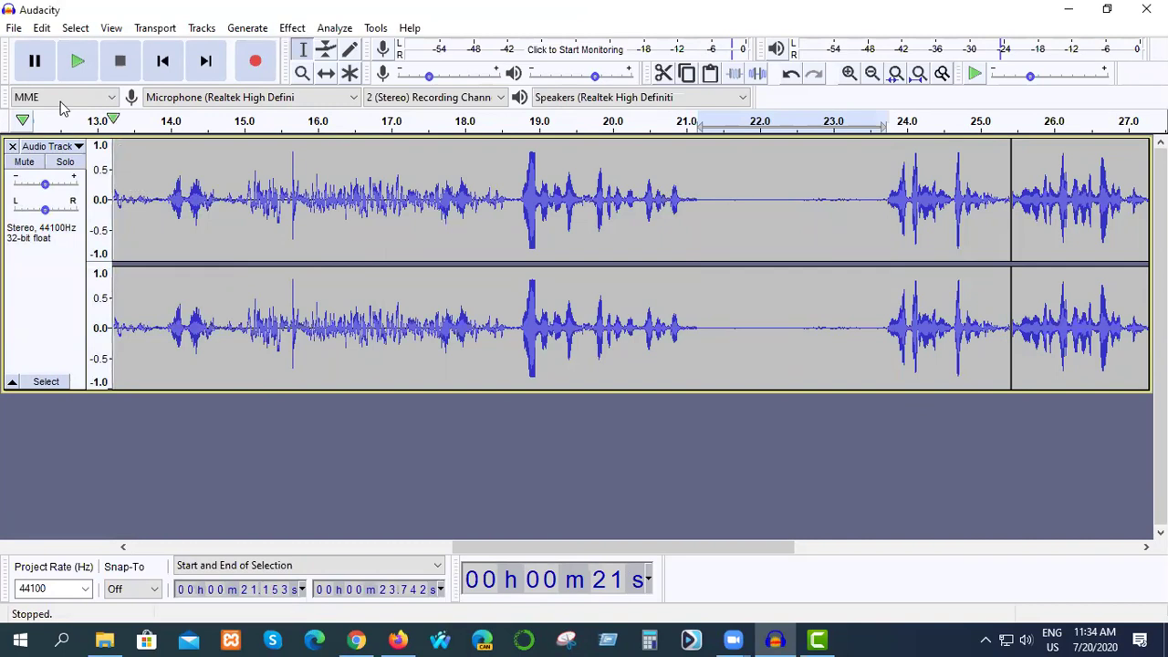
Listen to the start of the selected quiet stretch and move the playback position back to about 13 seconds.
left_click(76, 66)
left_click(77, 64)
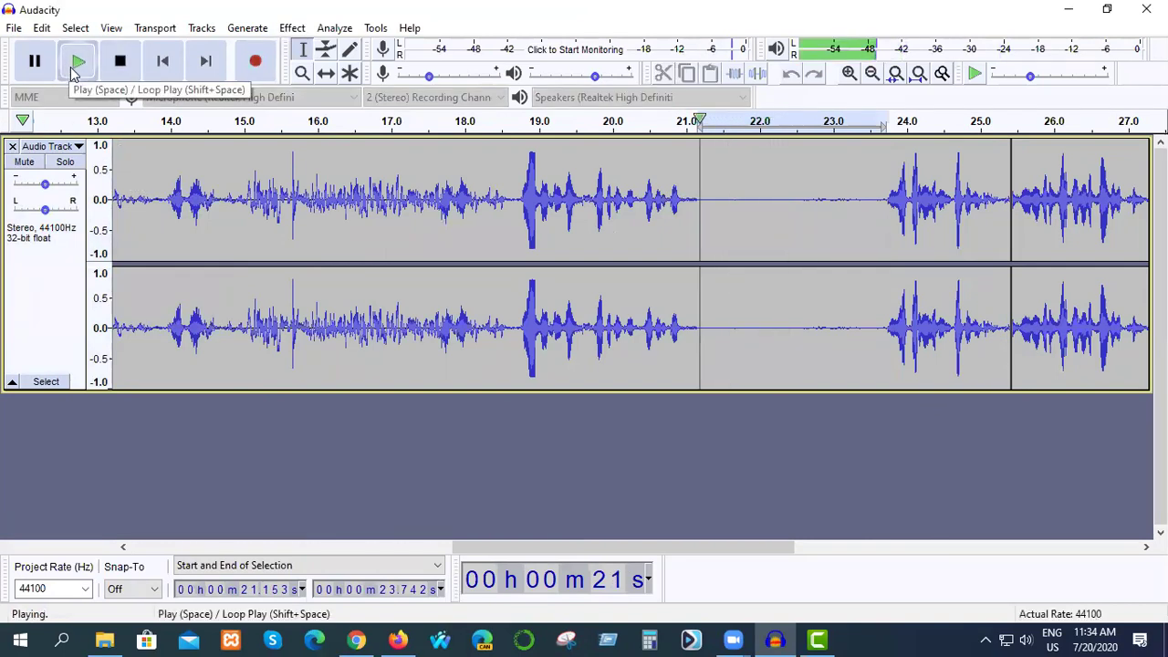
left_click(77, 64)
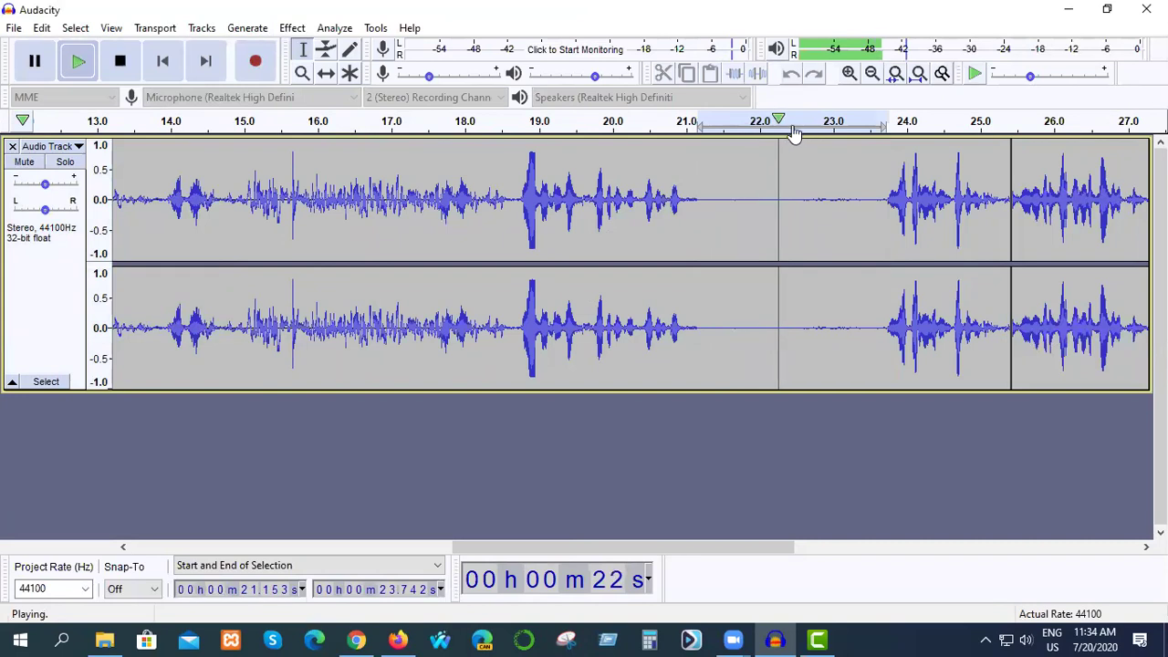
left_click(113, 126)
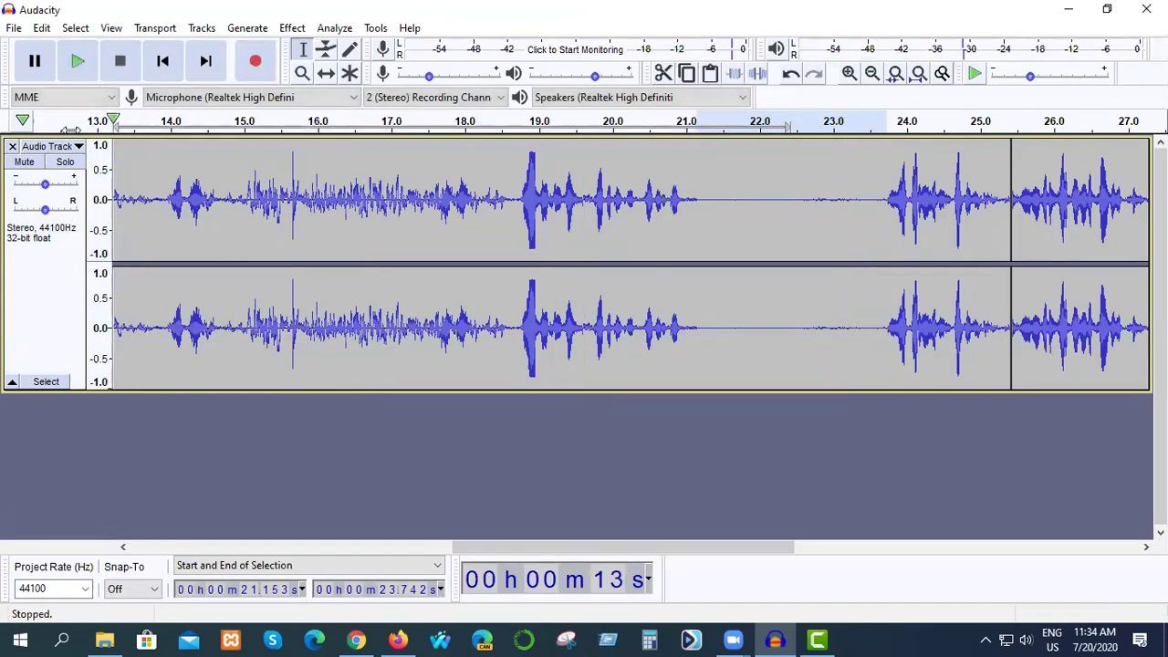
Listen from about 13 seconds, place the cursor near the track's start, play the recording through, and return to the beginning.
key("space")
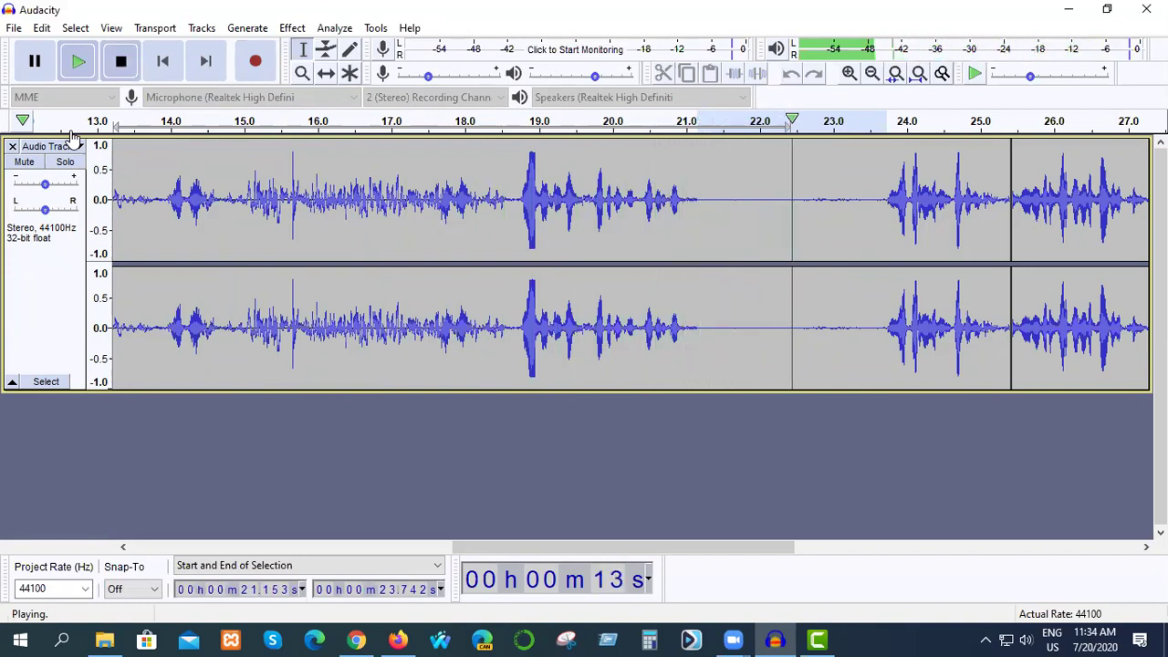
key("space")
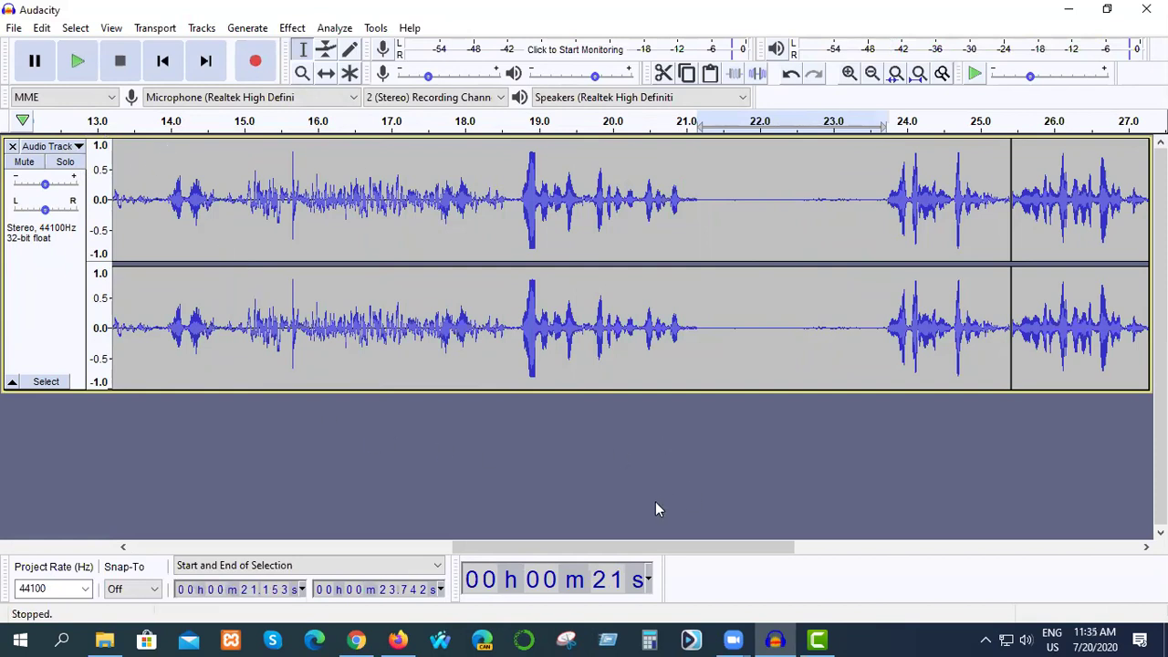
left_click_drag(608, 549, 245, 549)
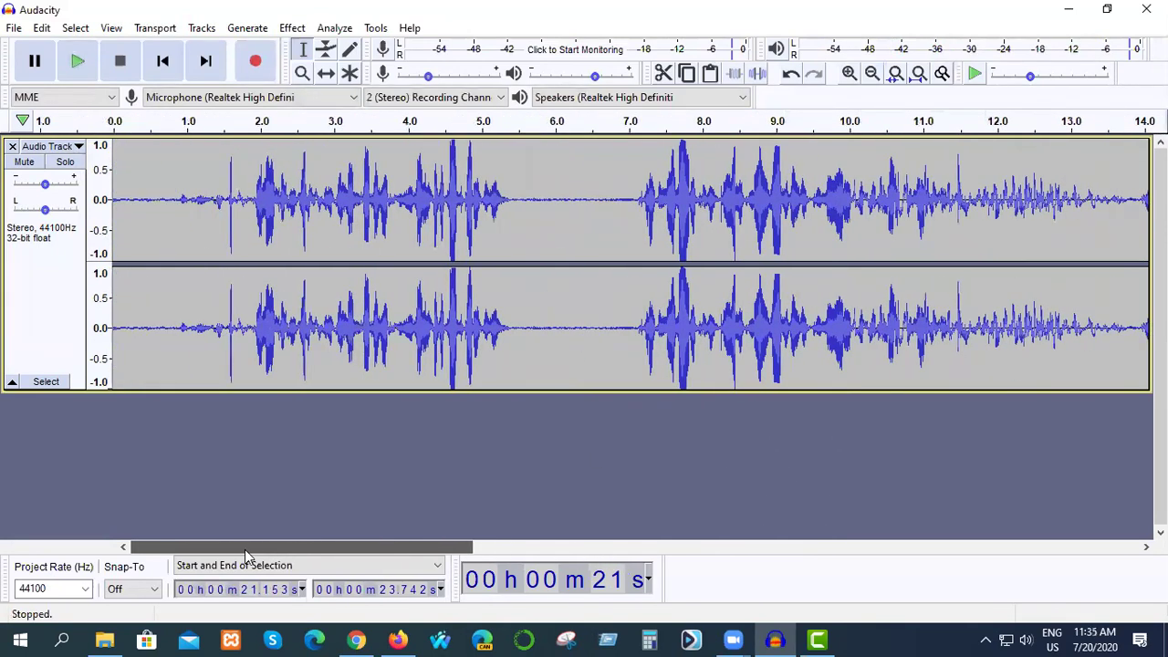
left_click(117, 173)
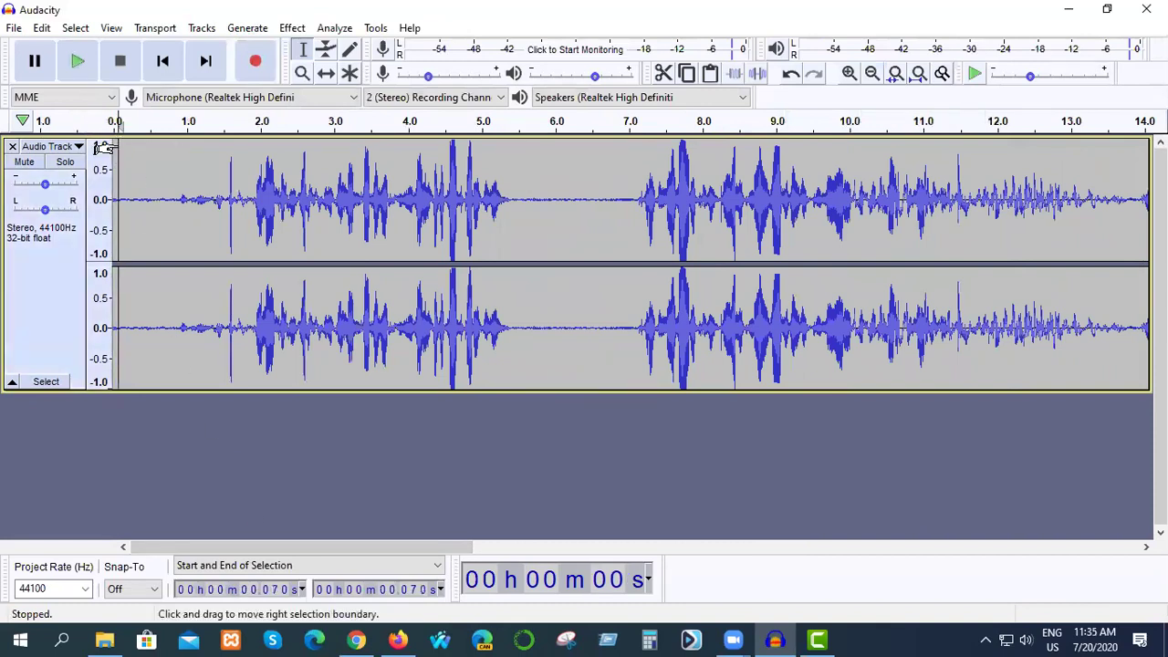
left_click(78, 63)
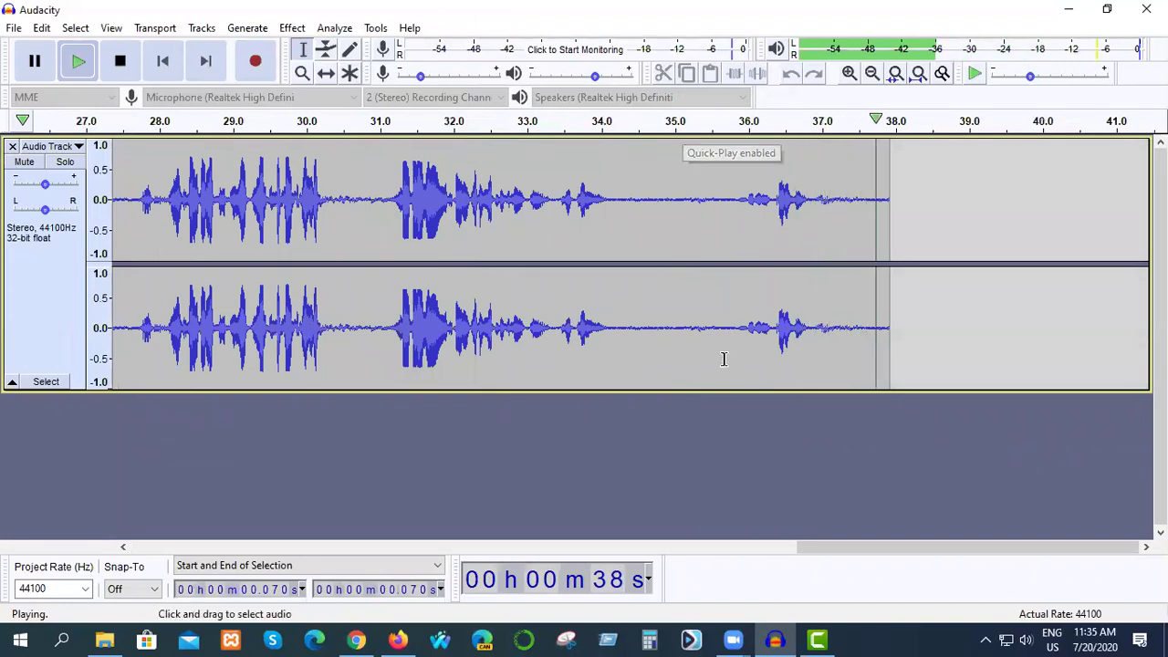
left_click_drag(811, 547, 7, 596)
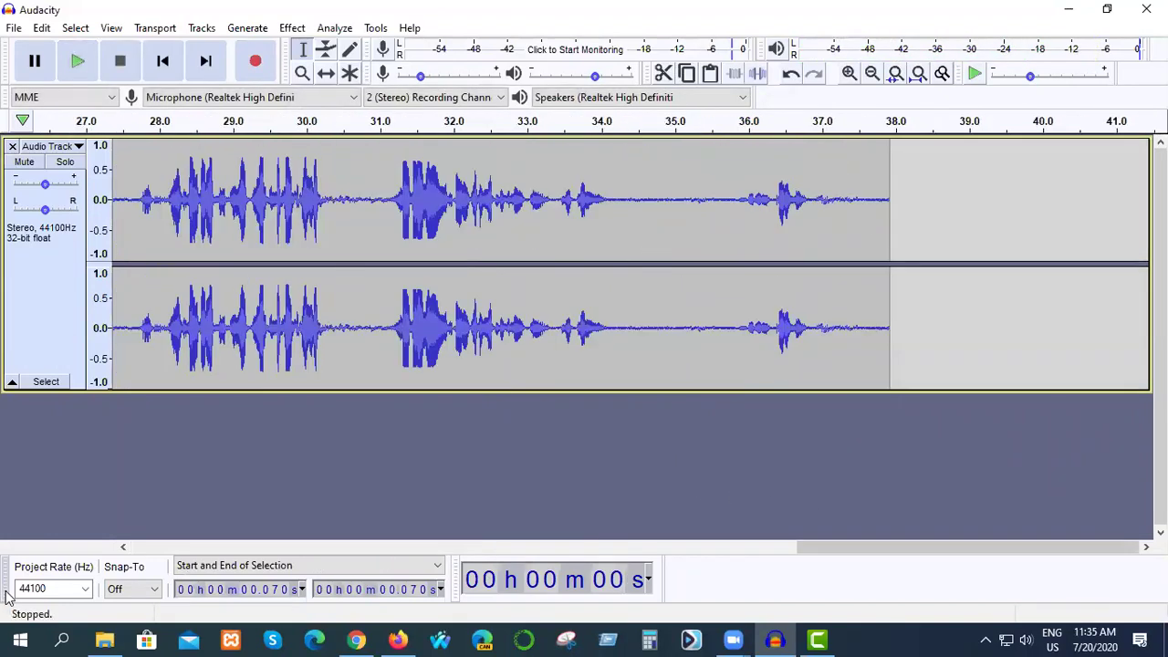
left_click_drag(853, 545, 171, 552)
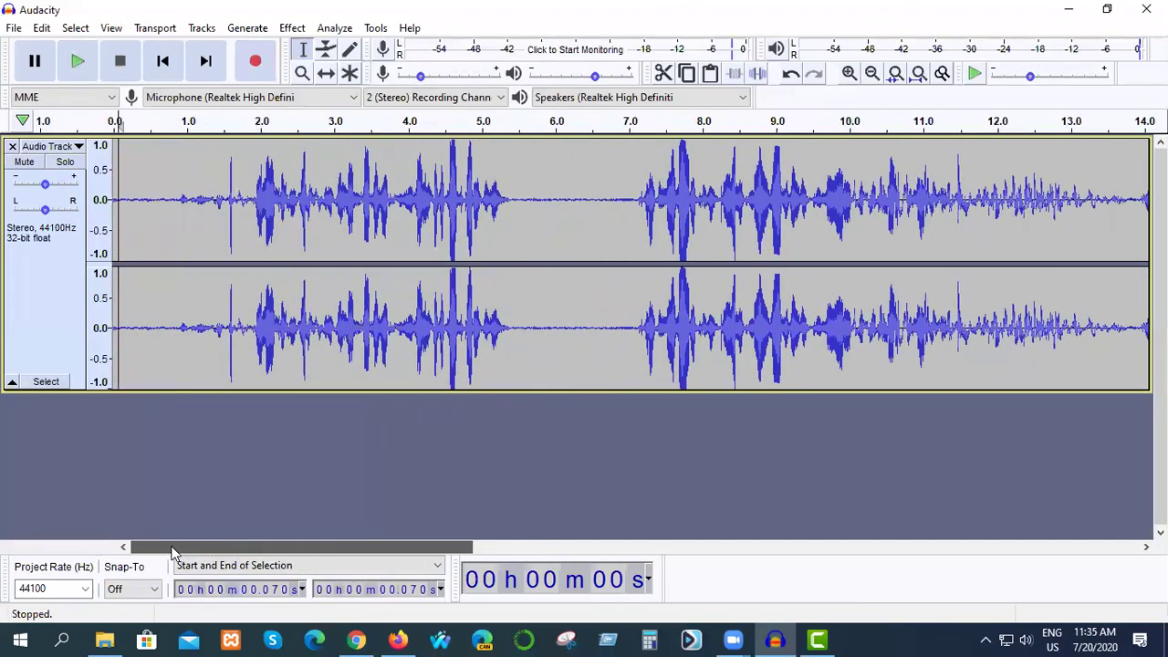
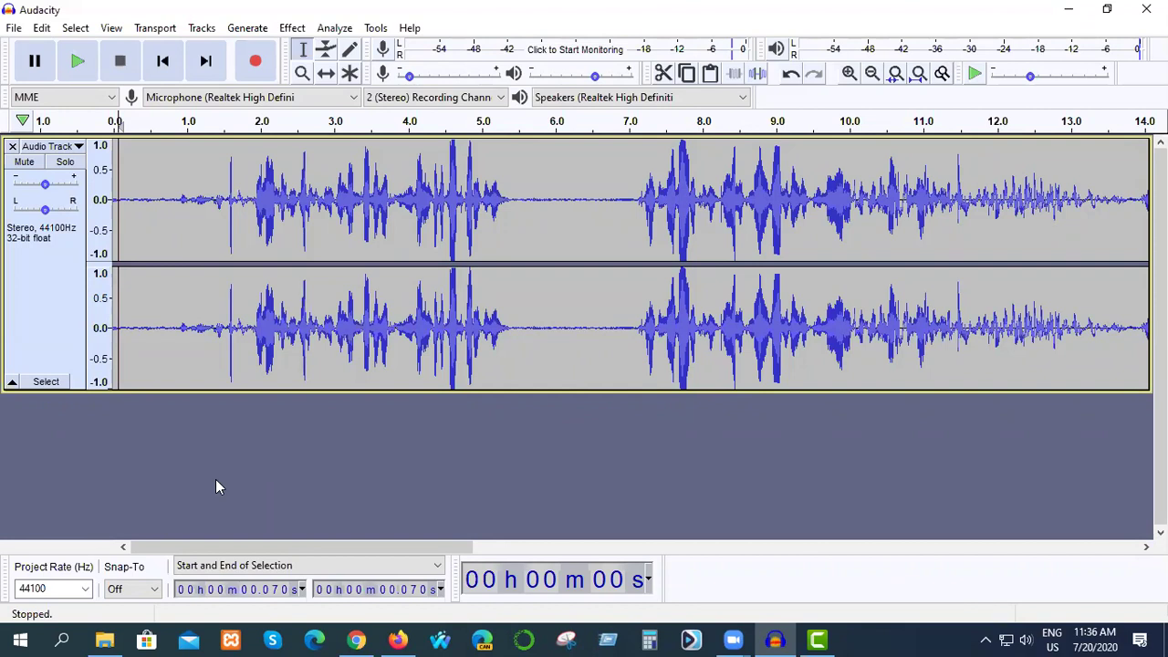
left_click(294, 29)
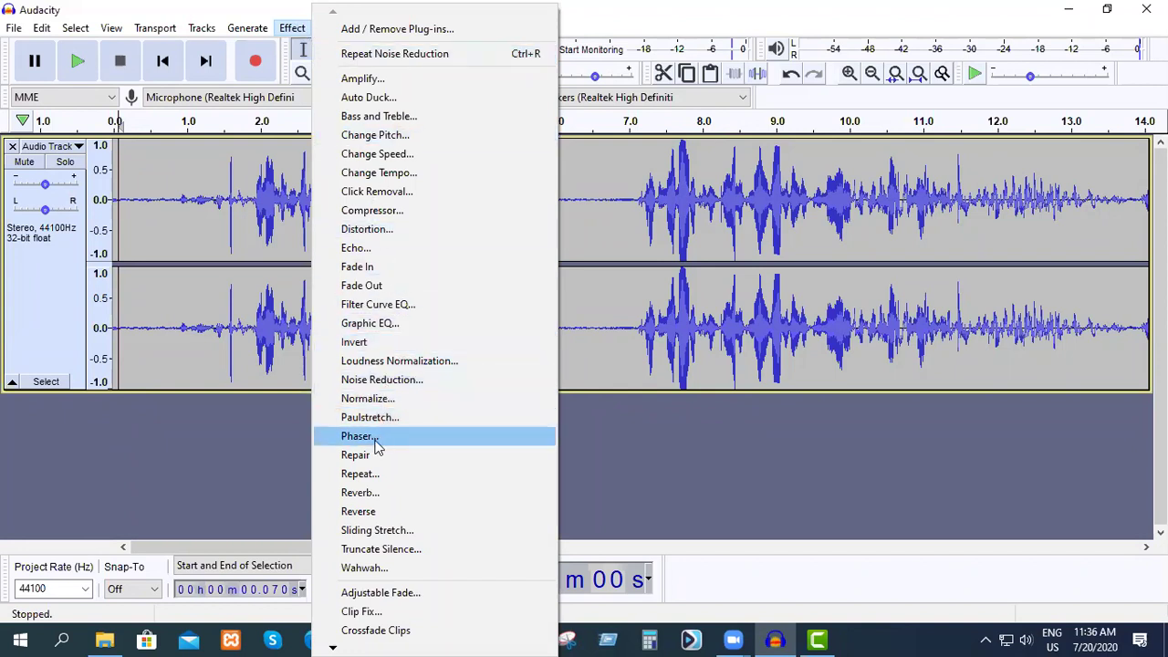
left_click(382, 217)
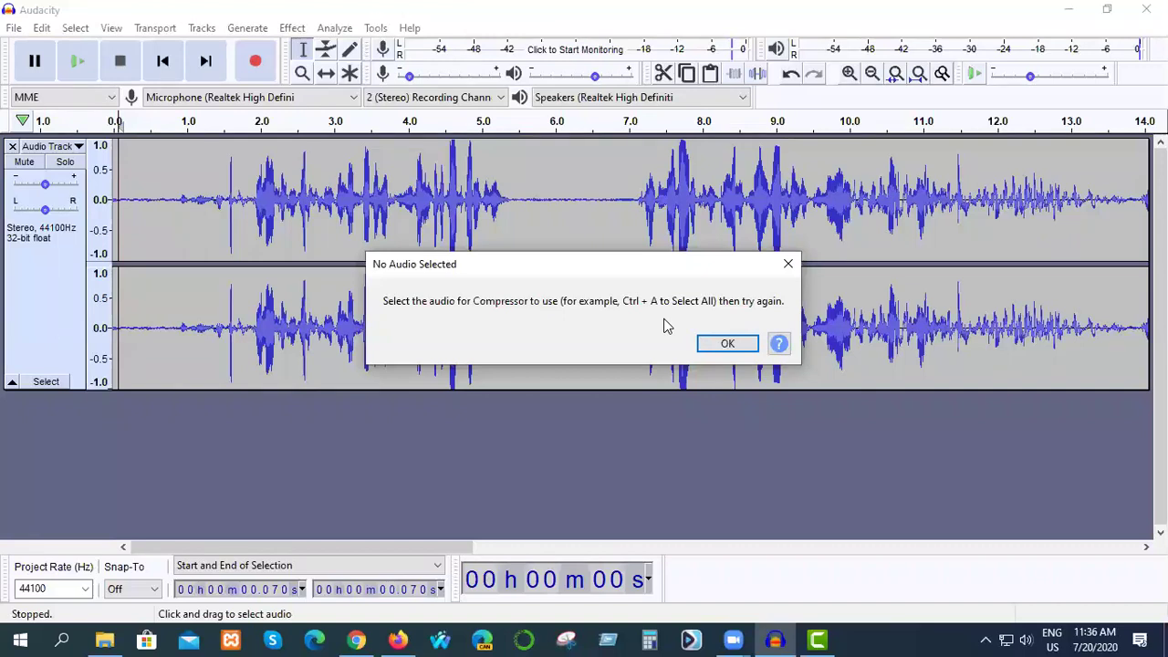
left_click(728, 345)
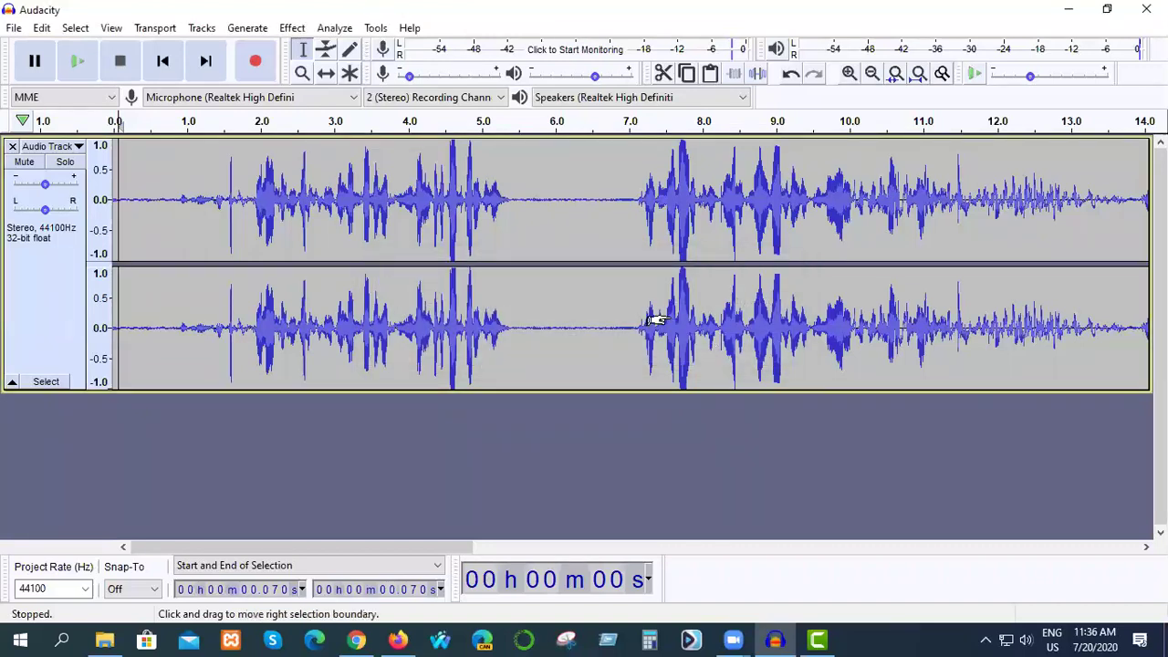
Select the entire recording and apply the Compressor effect with the threshold set to -10 dB.
key("ctrl+a")
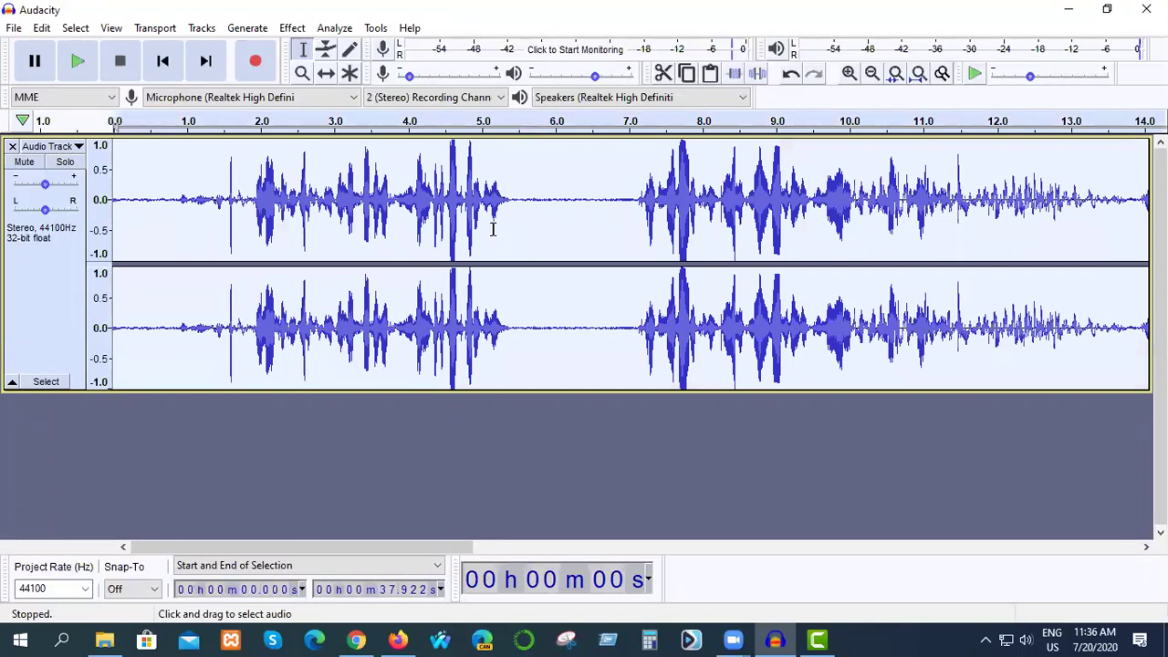
left_click(292, 27)
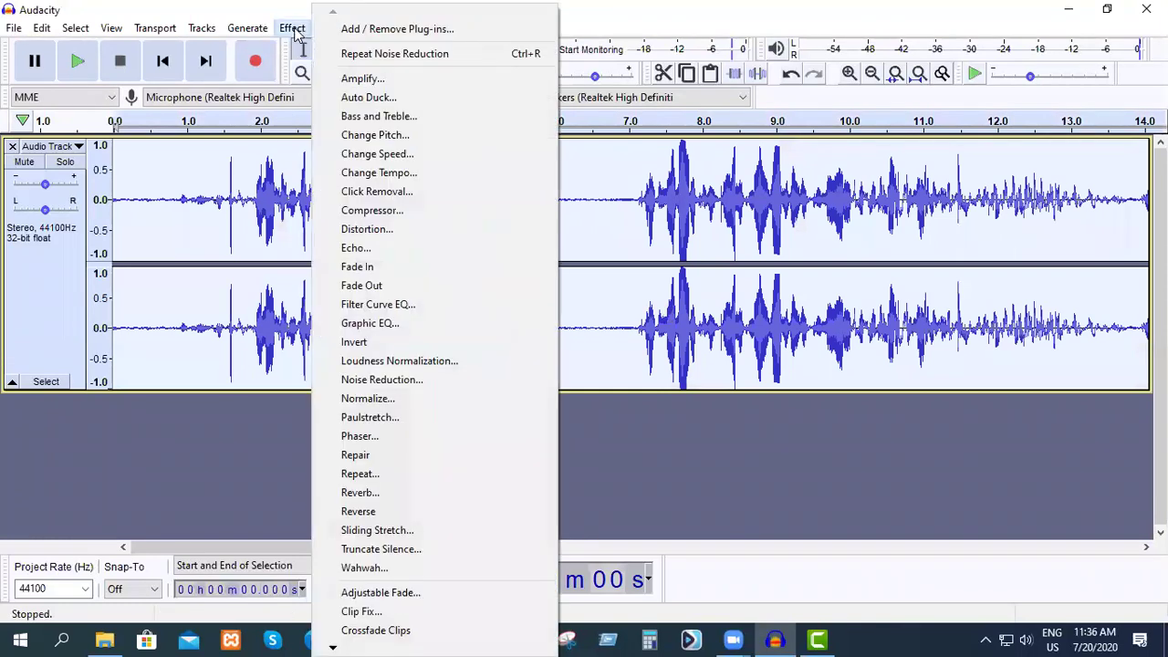
left_click(370, 211)
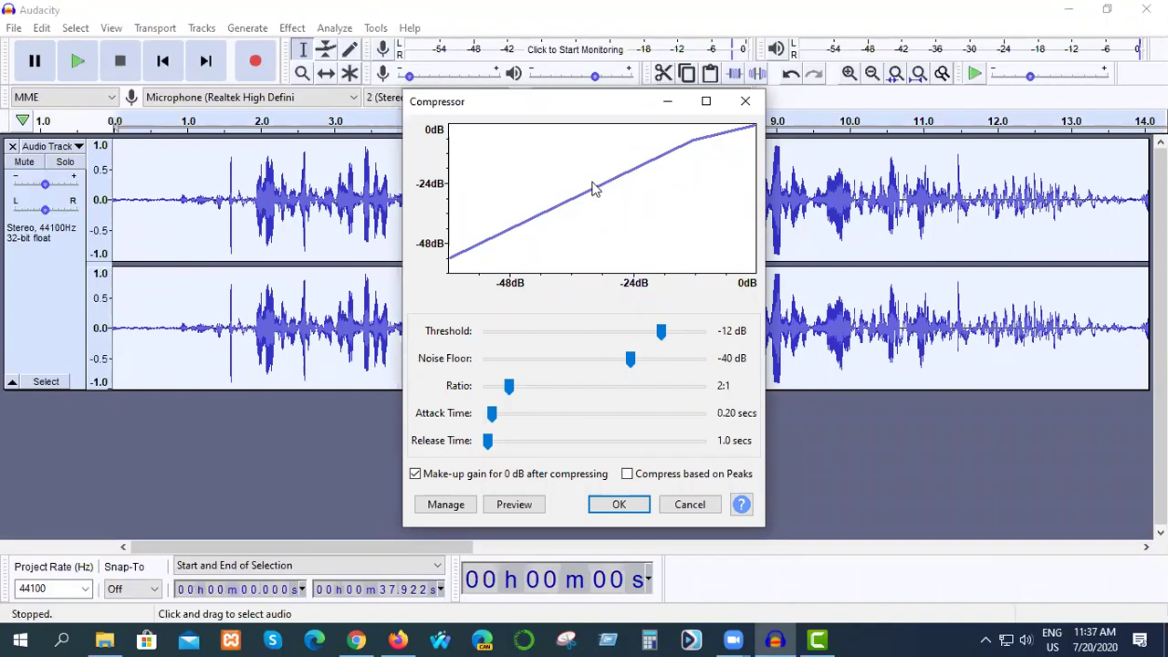
mouse_move(662, 334)
left_mouse_down()
mouse_move(650, 335)
mouse_move(672, 335)
left_mouse_up()
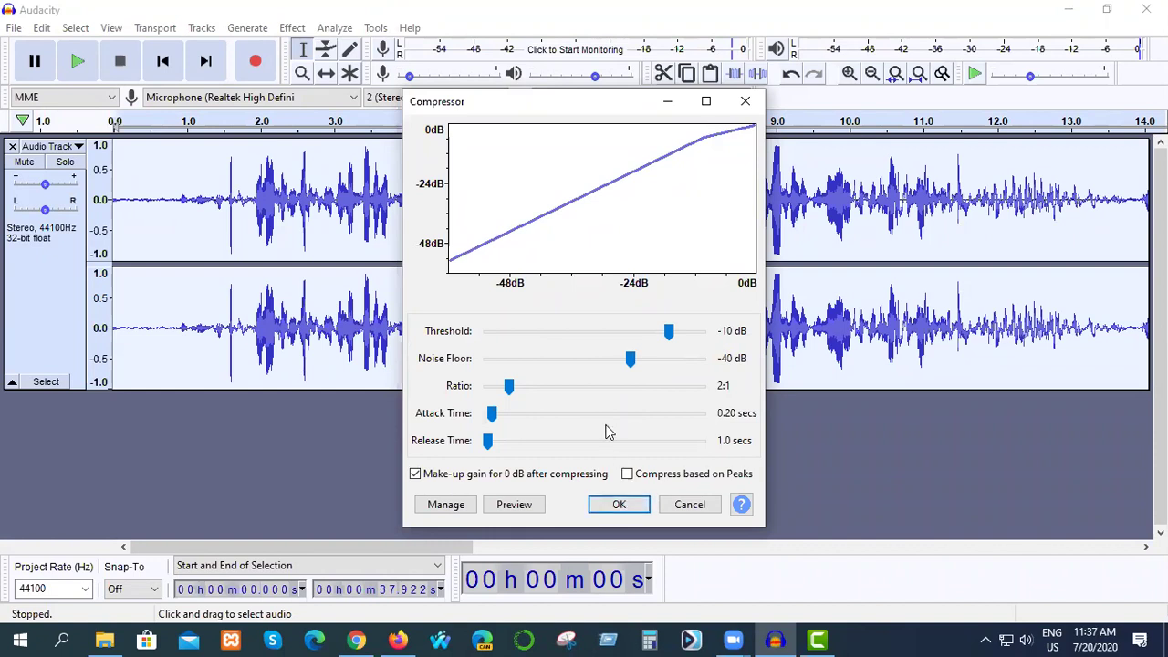
mouse_move(629, 361)
left_mouse_down()
mouse_move(621, 365)
mouse_move(645, 369)
mouse_move(633, 365)
left_mouse_up()
left_click(622, 505)
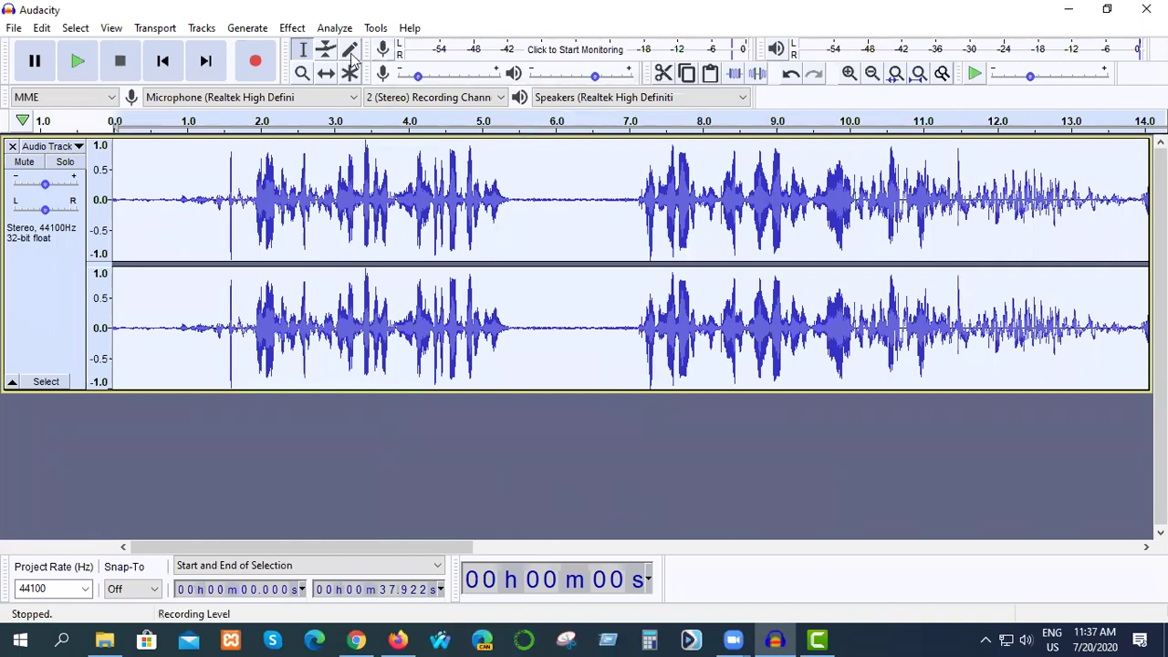
Amplify the selected recording to a new peak amplitude of 12 dB with clipping allowed.
left_click(295, 29)
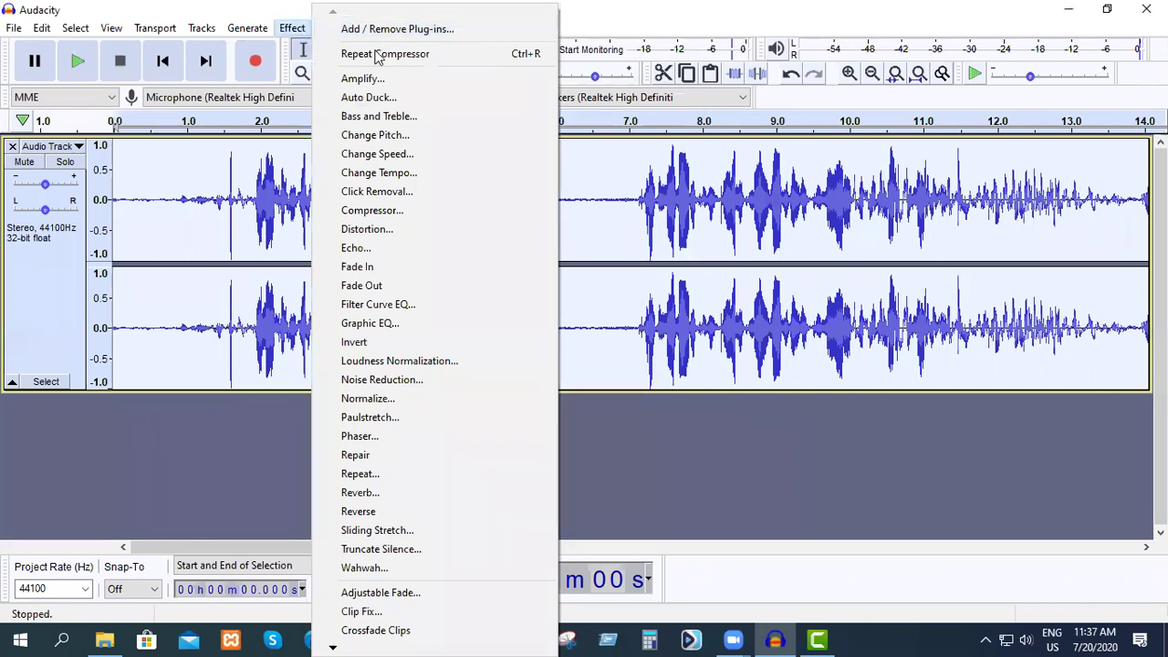
left_click(382, 78)
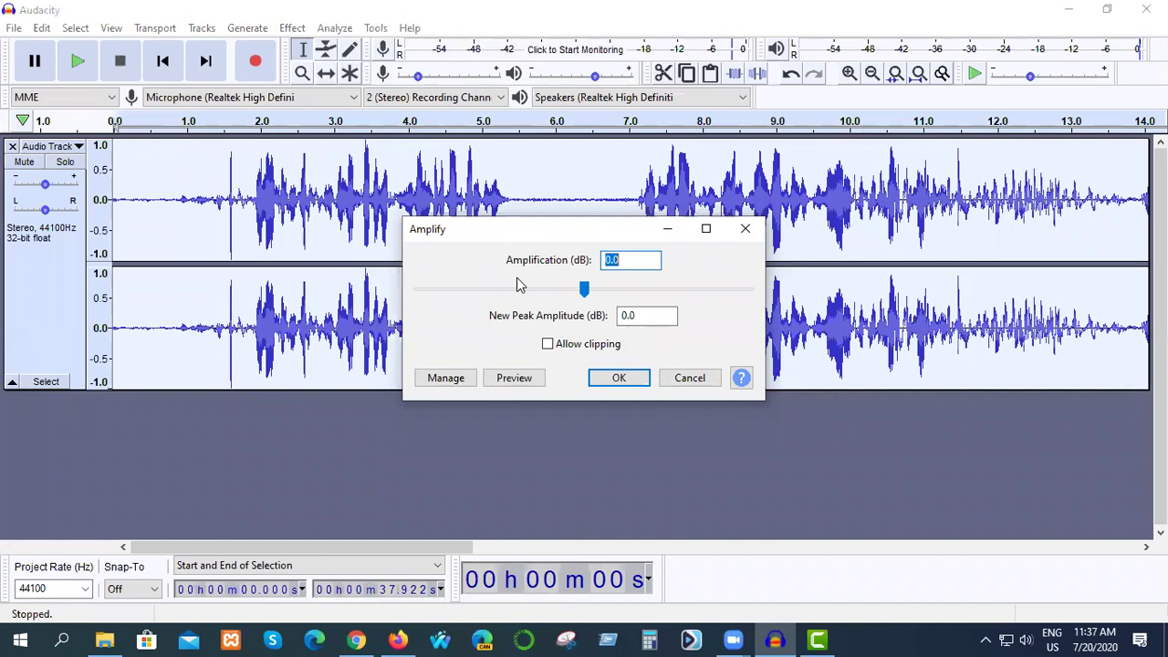
left_click(587, 292)
left_click(640, 312)
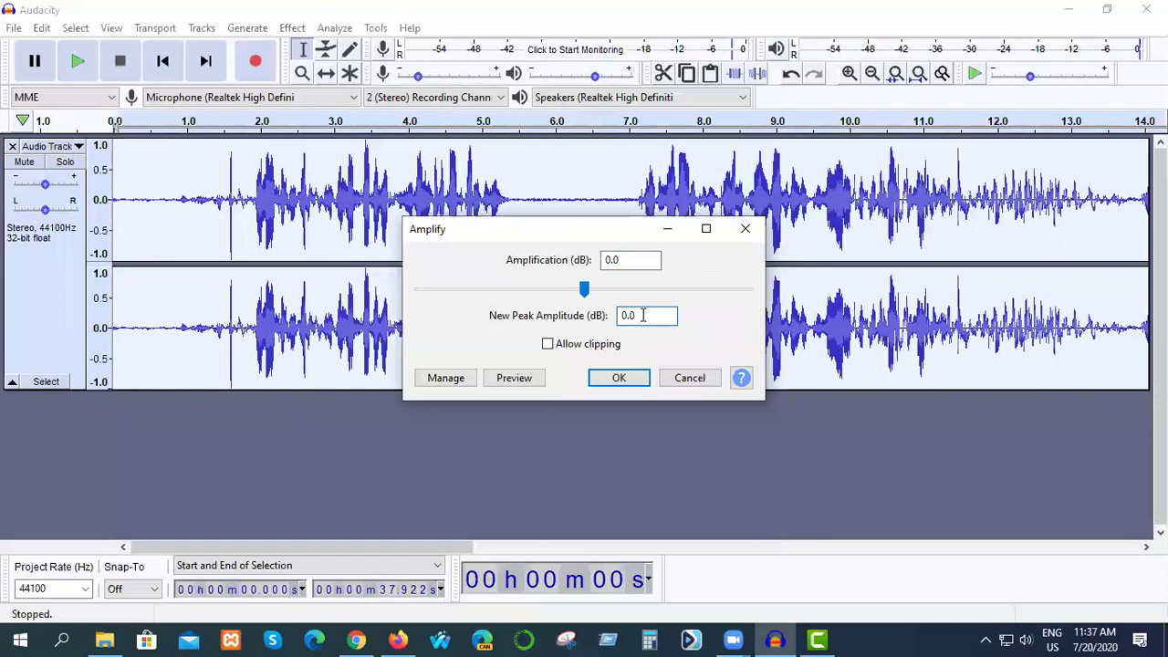
key("BackSpace")
key("BackSpace")
key("BackSpace")
type("12")
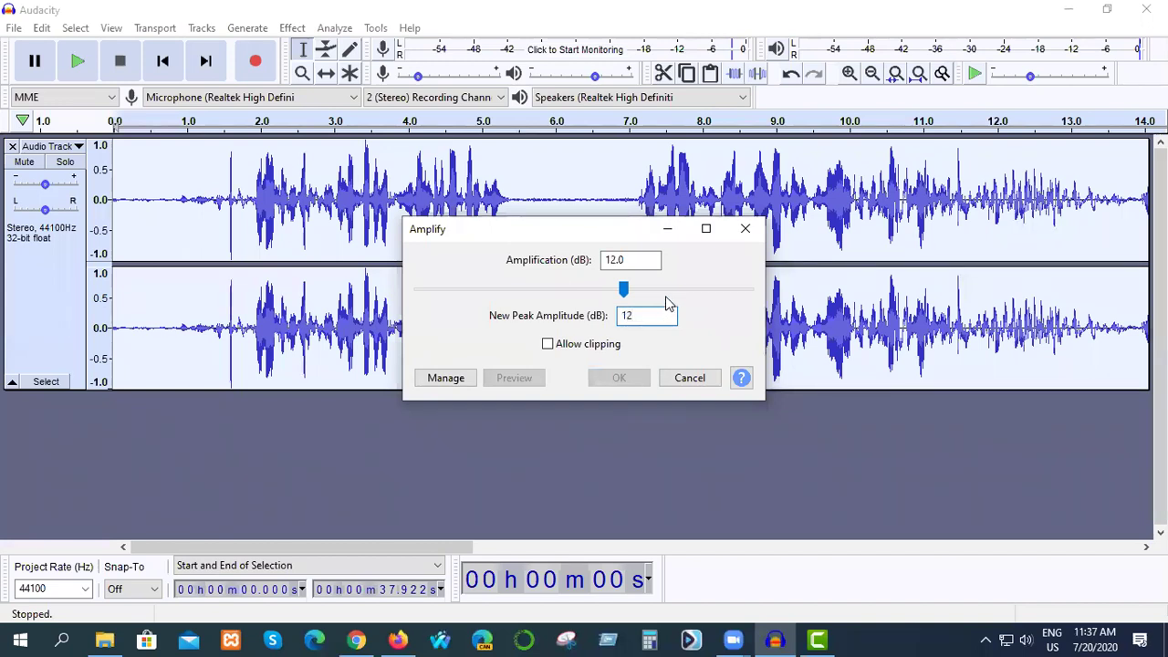
left_click(549, 345)
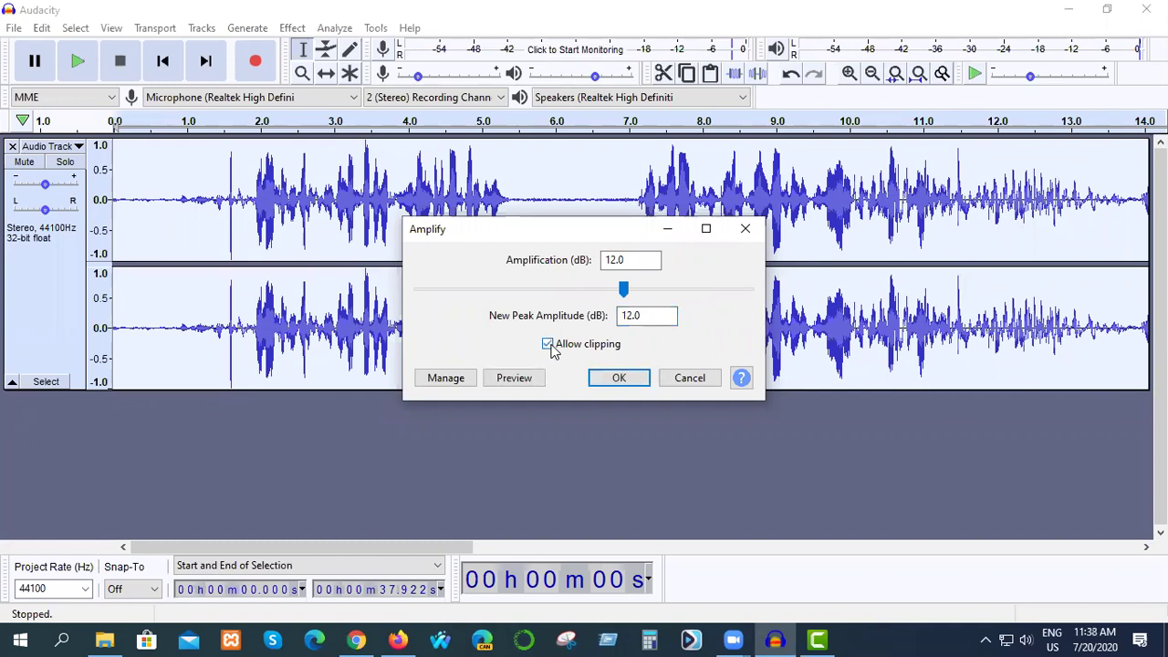
left_click(617, 379)
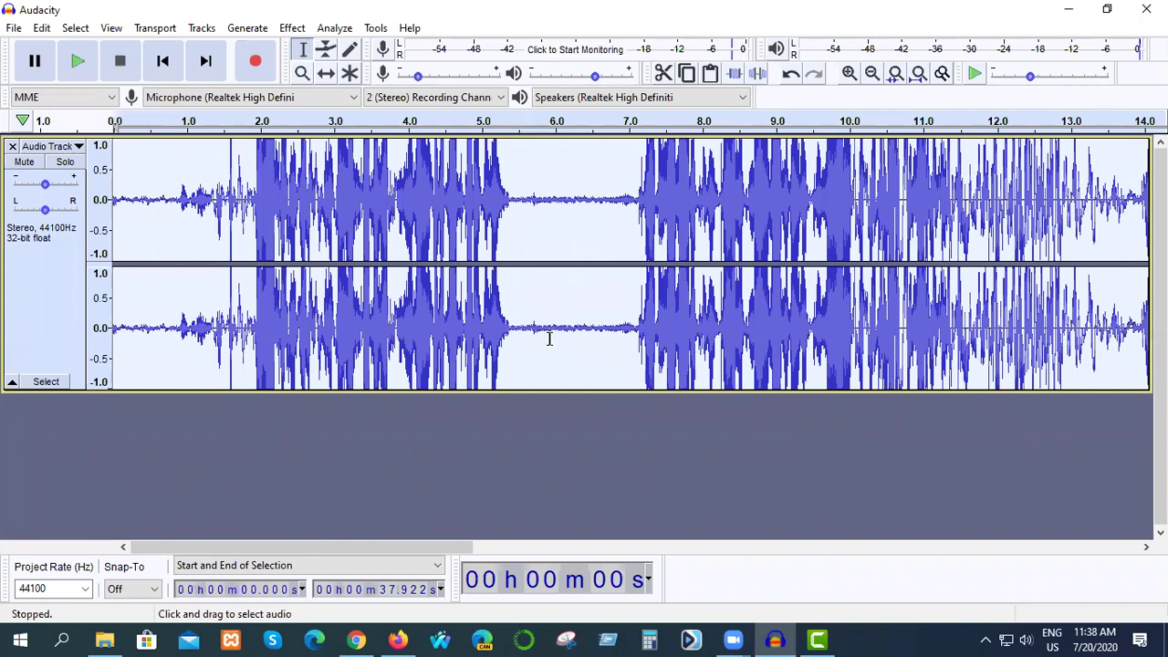
Select the quiet opening from 0.000 to 0.859 seconds and capture it as the noise profile for Noise Reduction.
left_click_drag(535, 390, 564, 372)
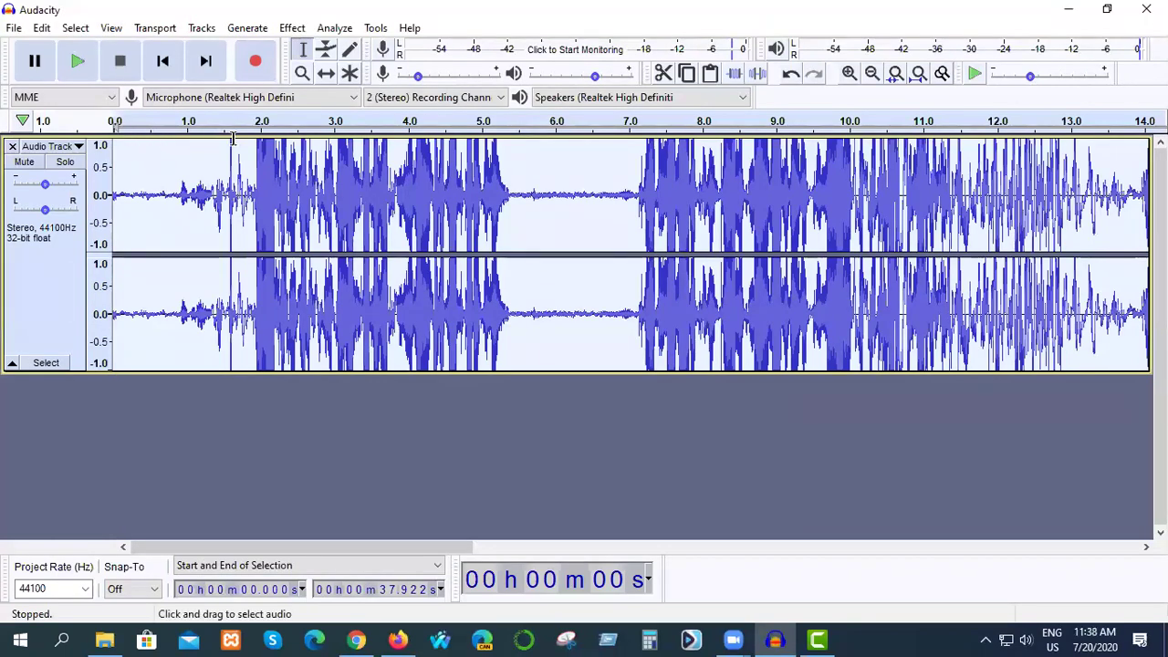
left_click_drag(222, 139, 99, 149)
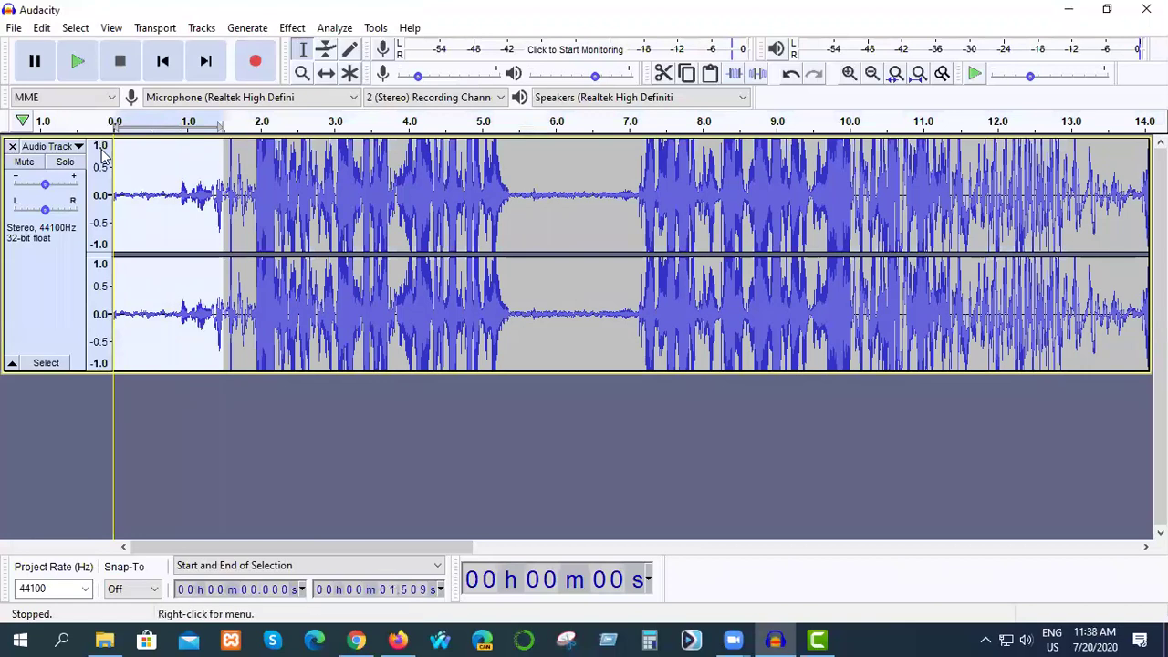
left_click(191, 216)
left_click(175, 145)
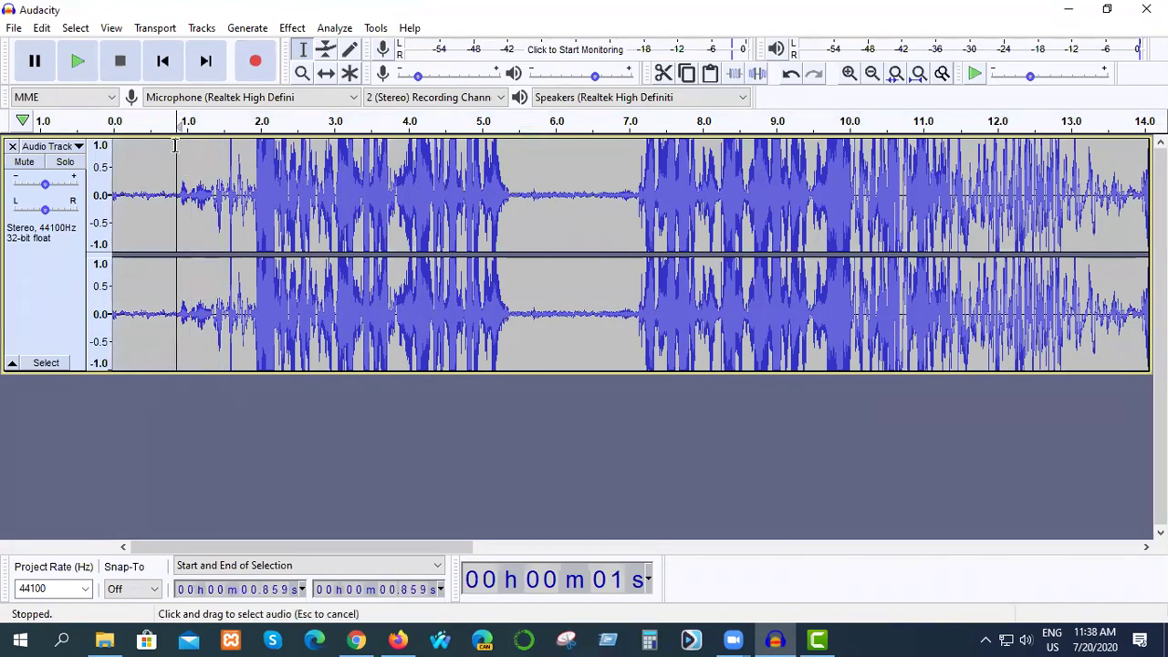
left_click_drag(175, 145, 111, 187)
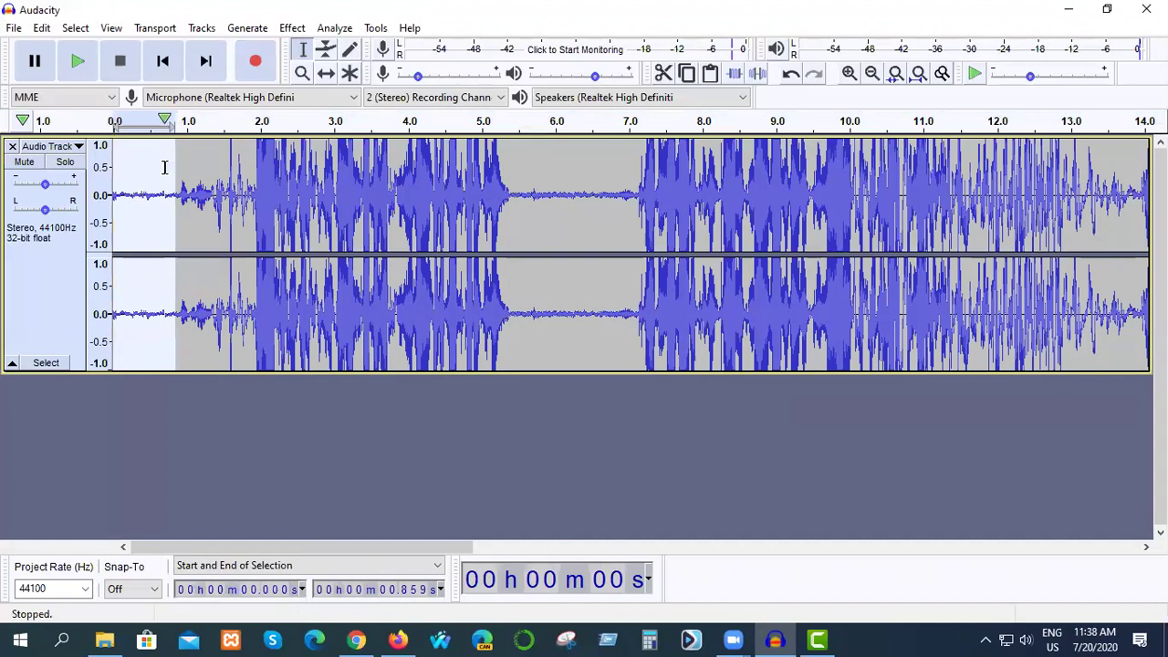
left_click(290, 29)
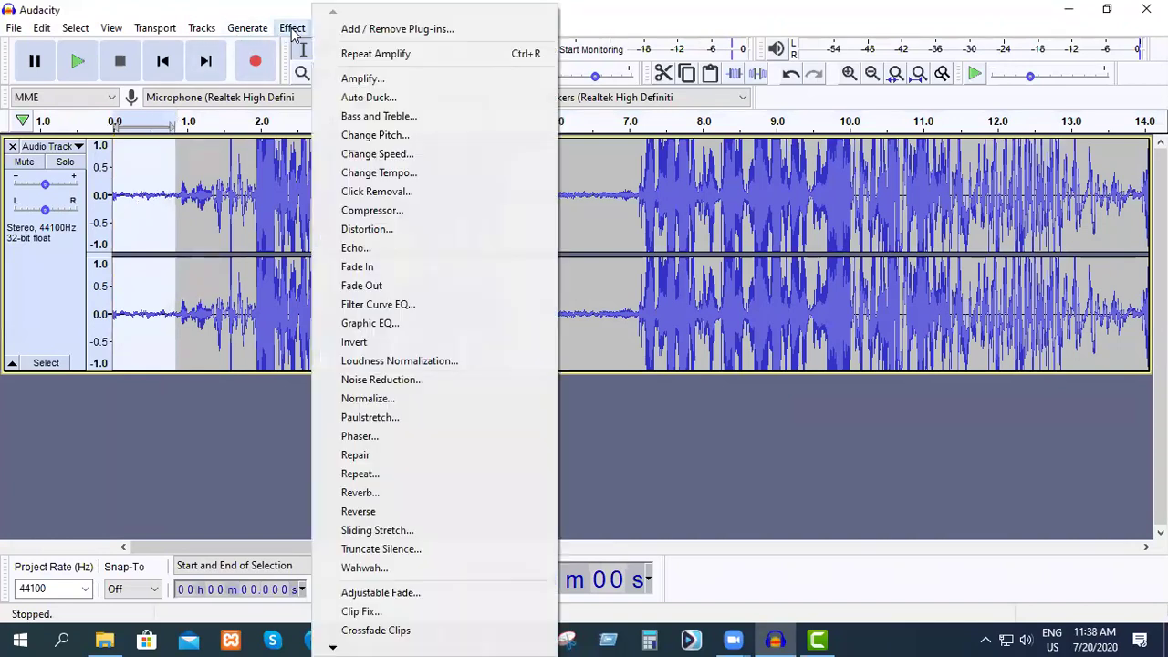
left_click(364, 380)
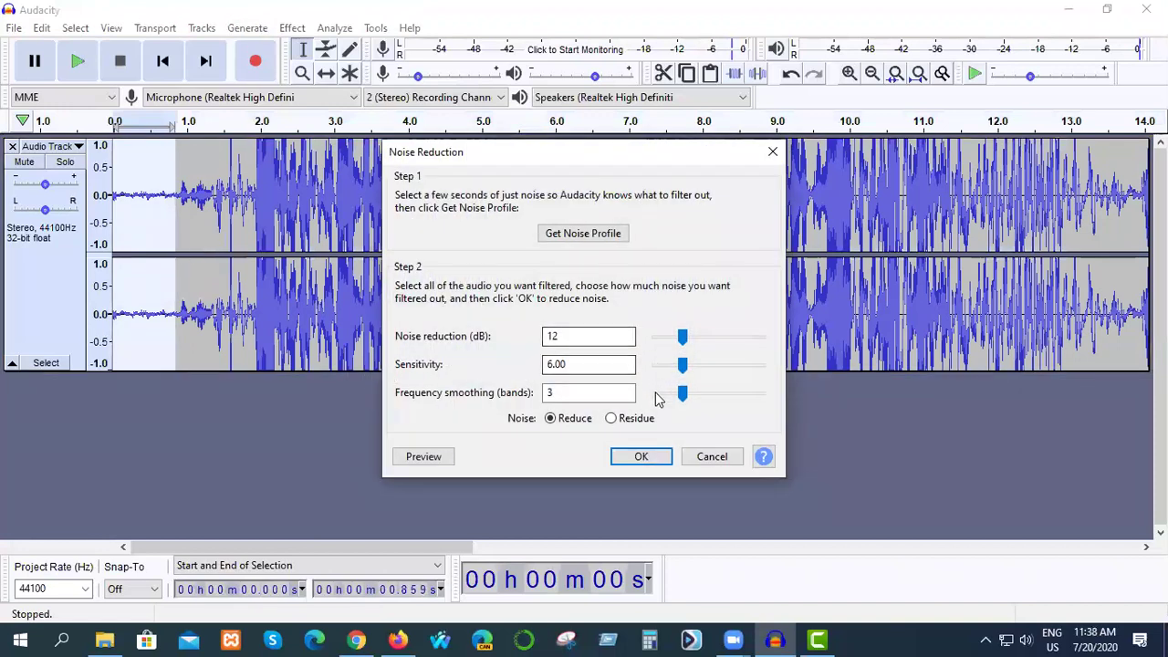
left_click(597, 239)
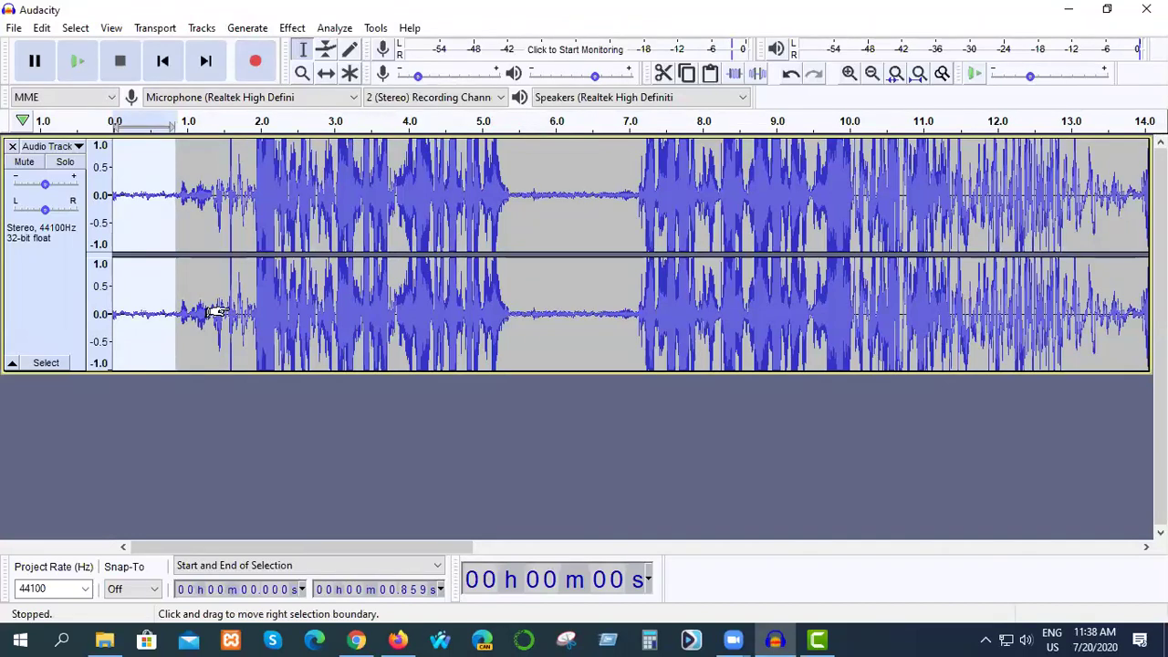
Select the entire recording, apply Noise Reduction with noise reduction set to 18 dB, and play the result.
key("ctrl+a")
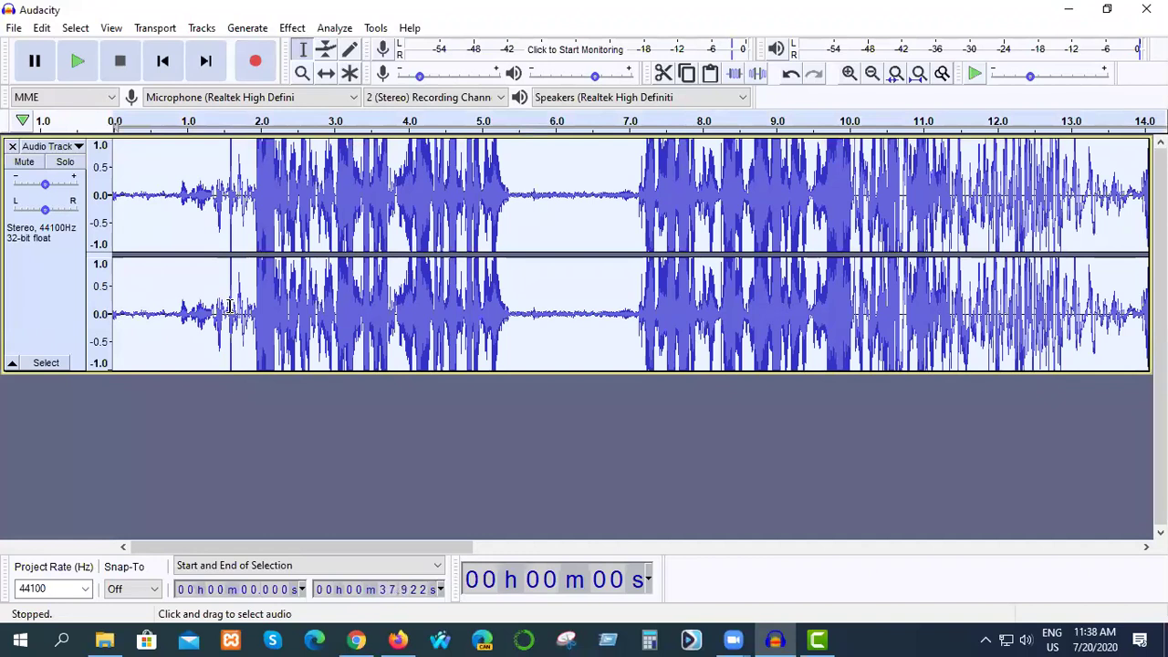
left_click(298, 33)
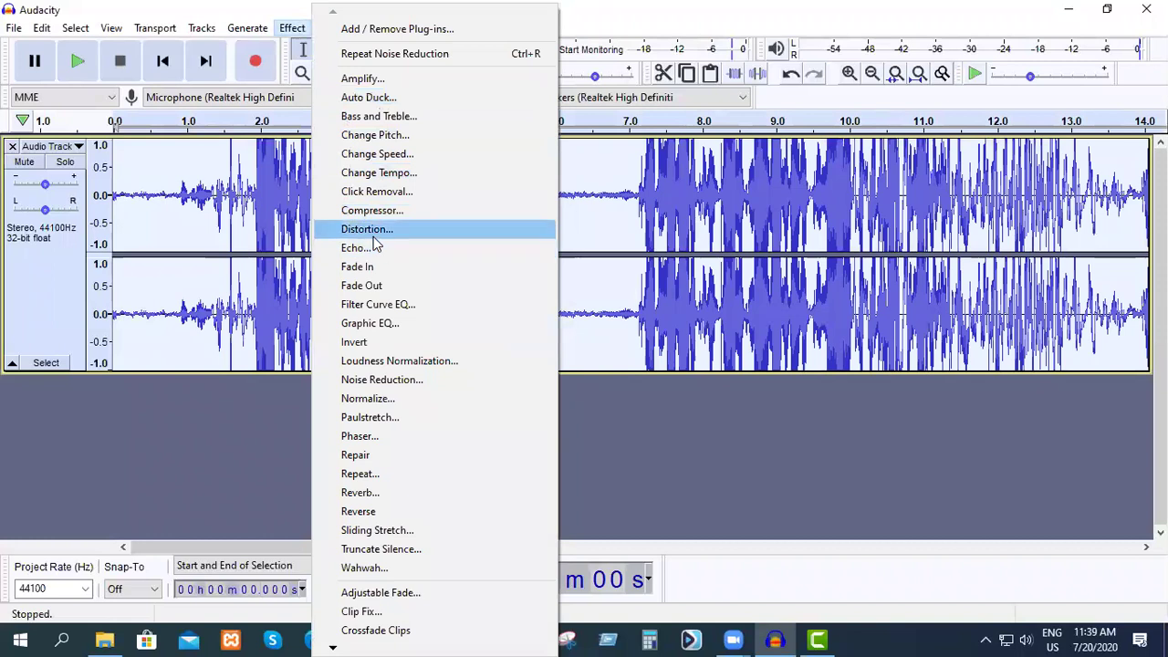
left_click(372, 379)
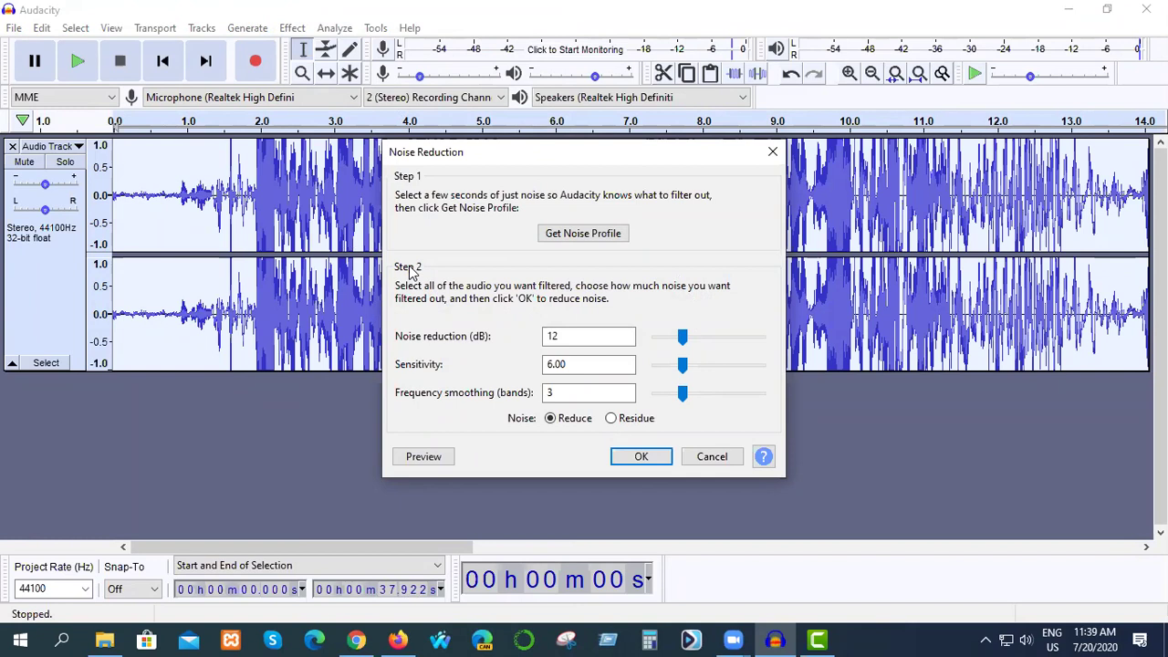
left_click(577, 334)
left_click(694, 341)
left_click(701, 339)
left_click_drag(699, 340, 693, 341)
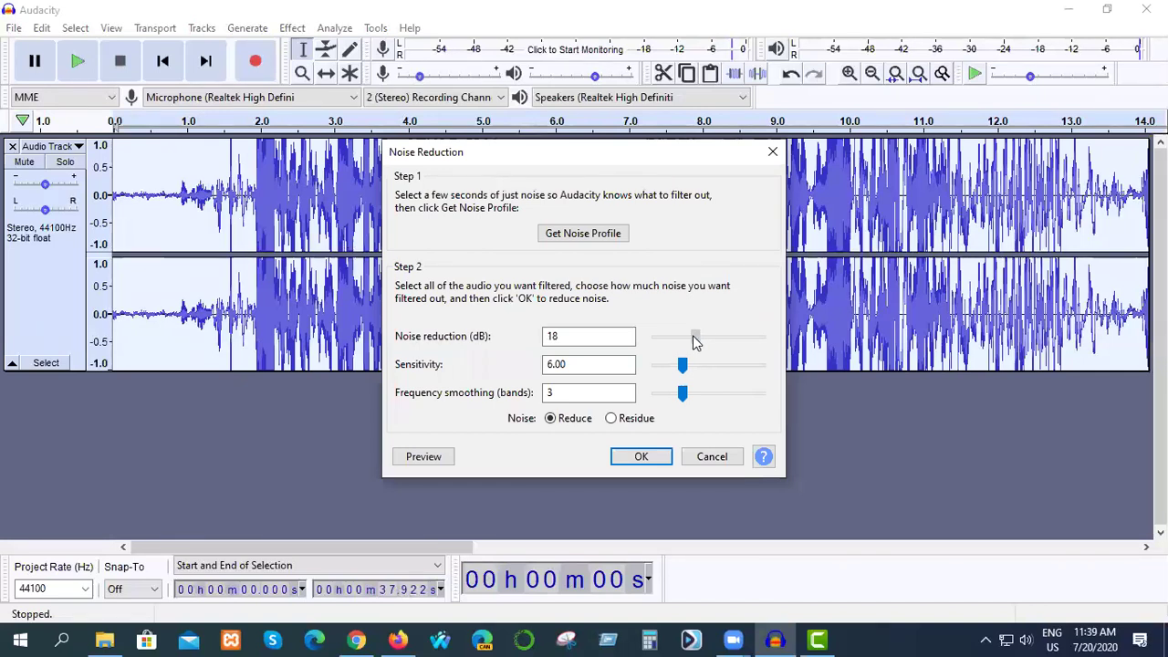
left_click(642, 458)
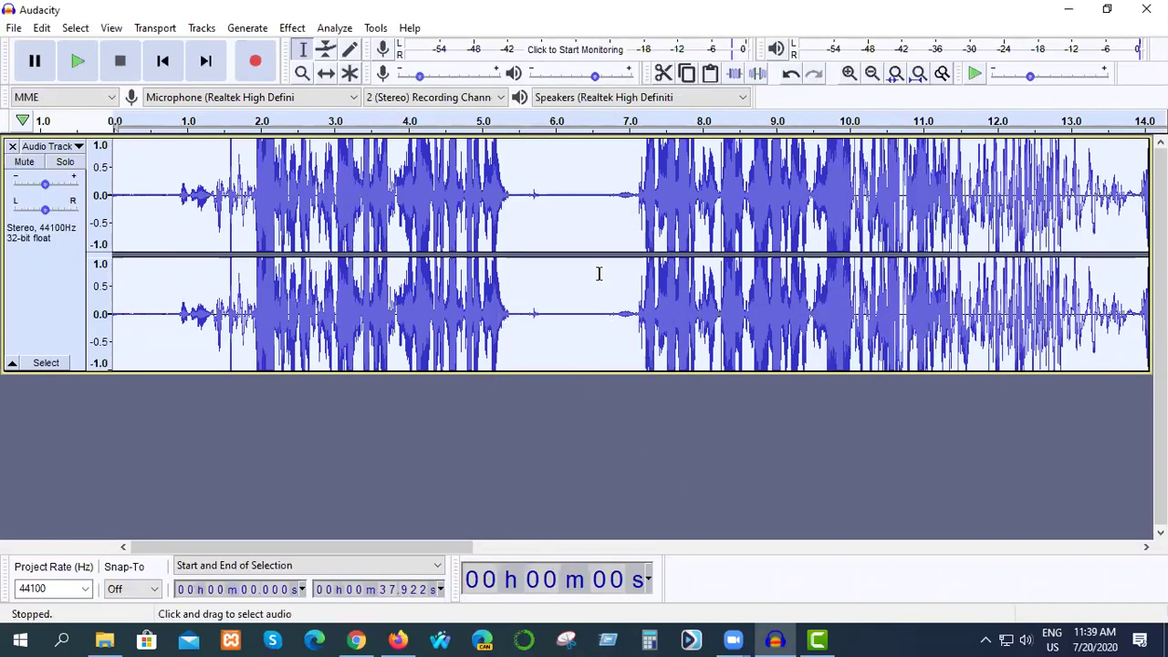
left_click(77, 62)
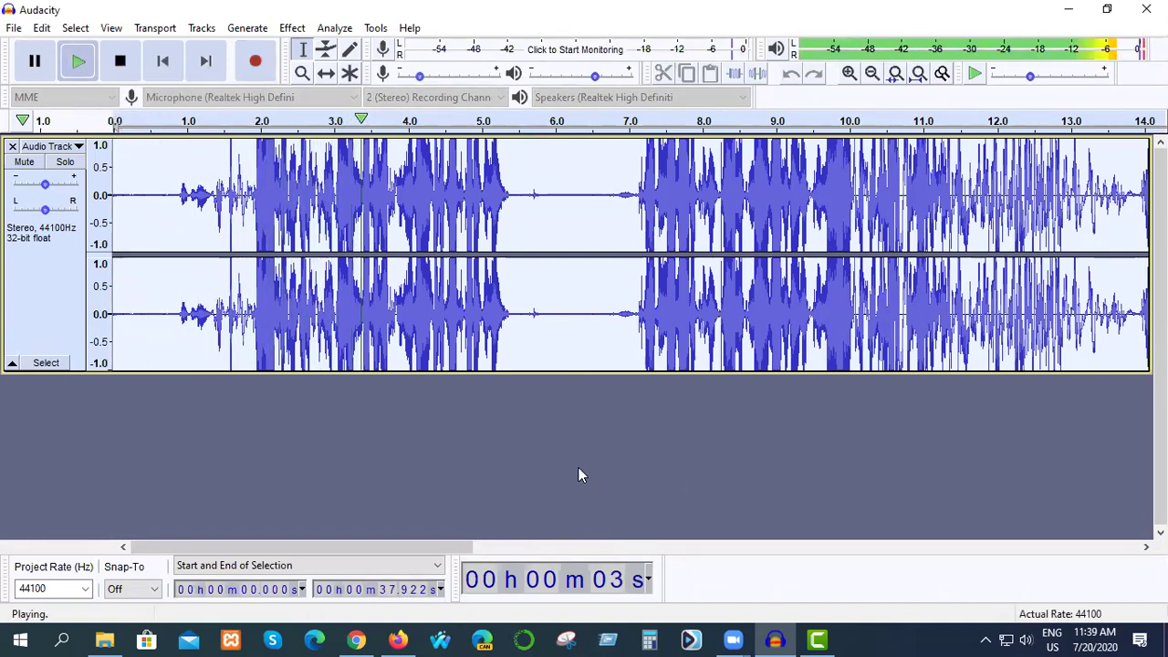
Lower the system speaker volume to 40 while the recording plays, and pause the playback.
left_click(1030, 636)
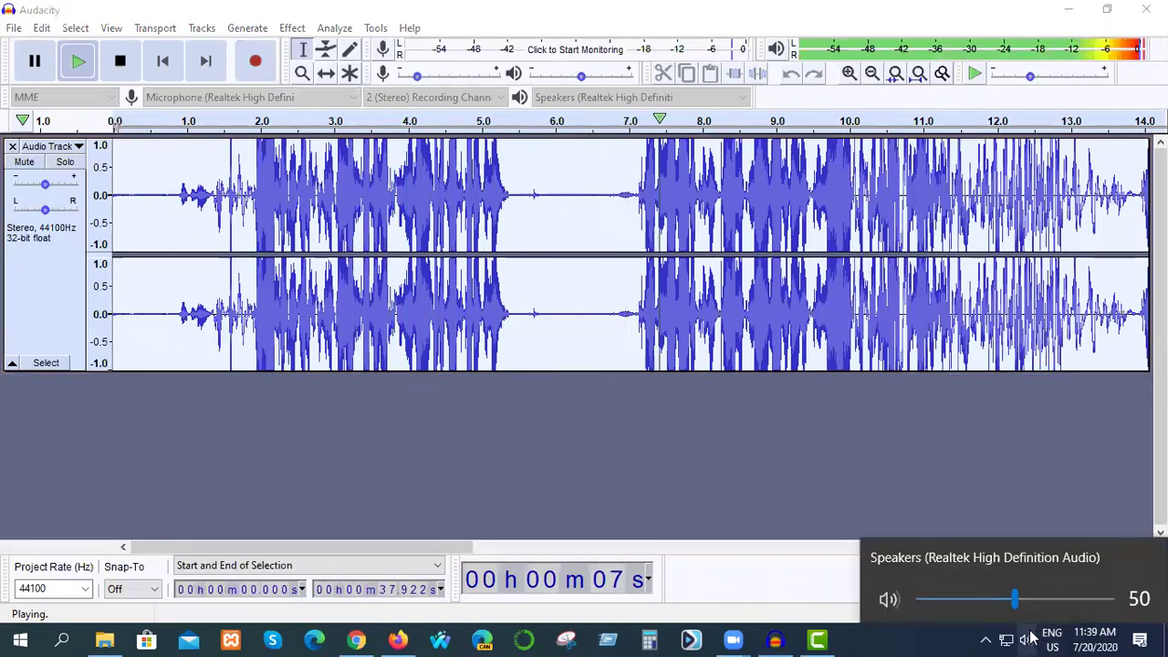
scroll(1032, 636, "down", 4)
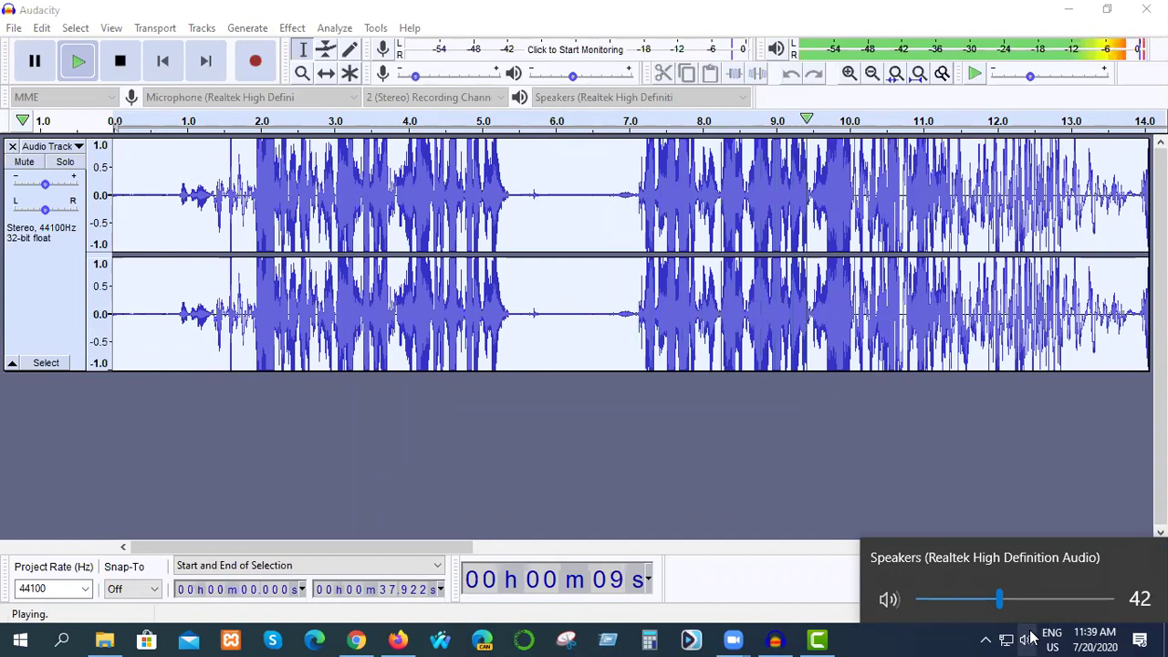
scroll(1029, 636, "down", 3)
scroll(1029, 636, "down", 6)
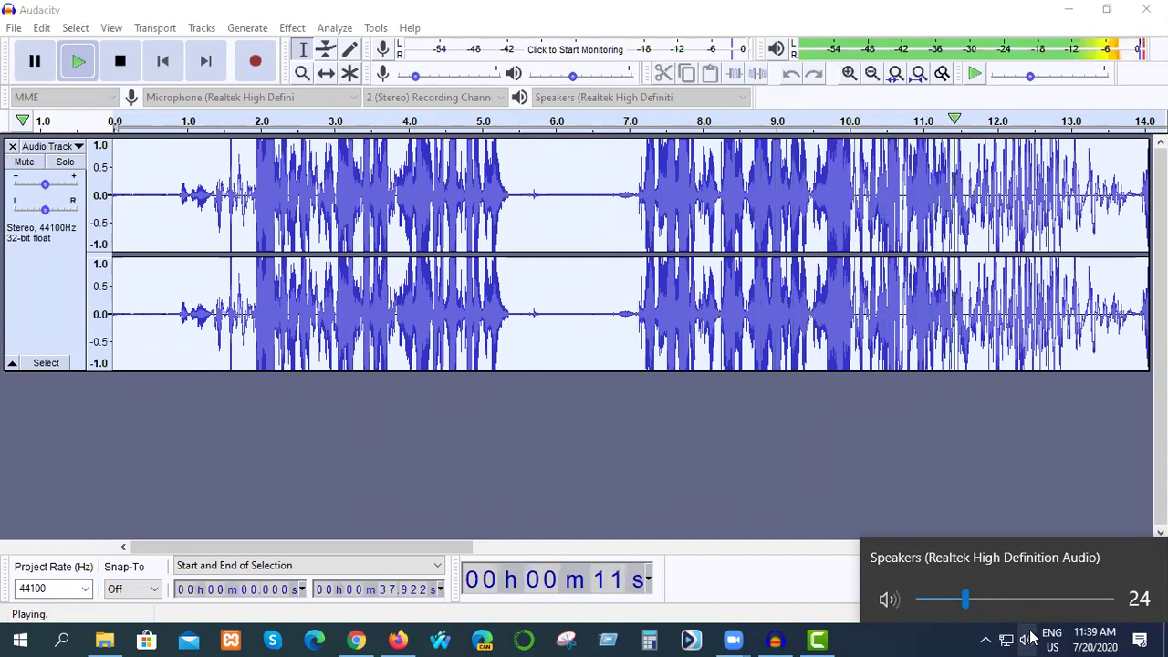
scroll(1030, 636, "up", 8)
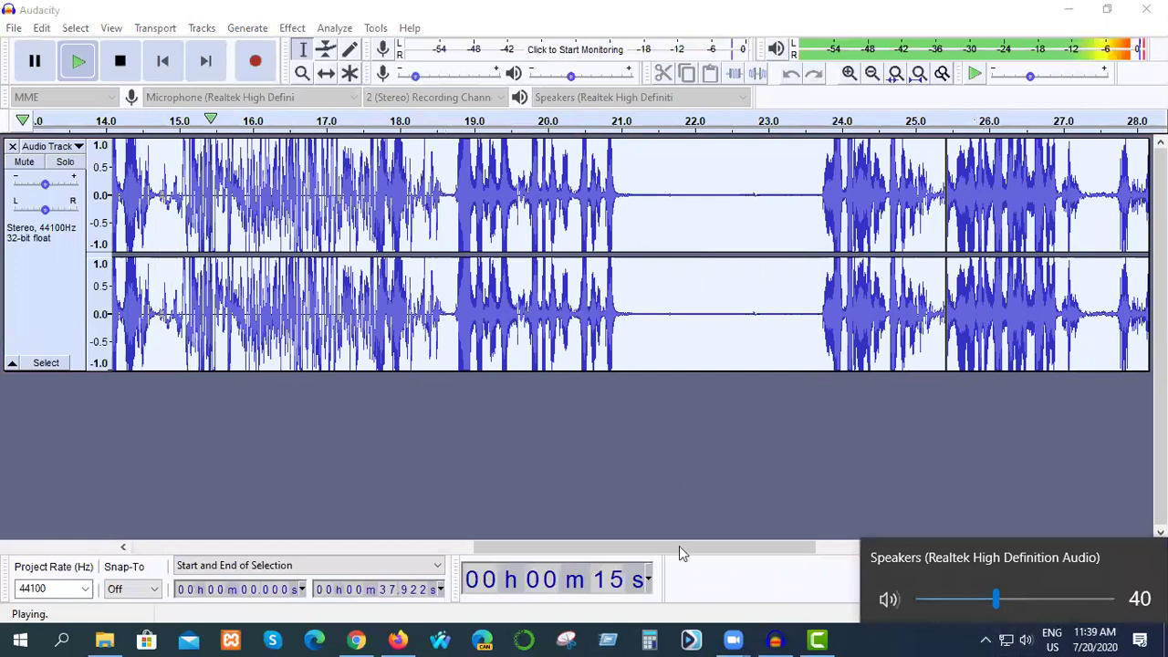
left_click(40, 63)
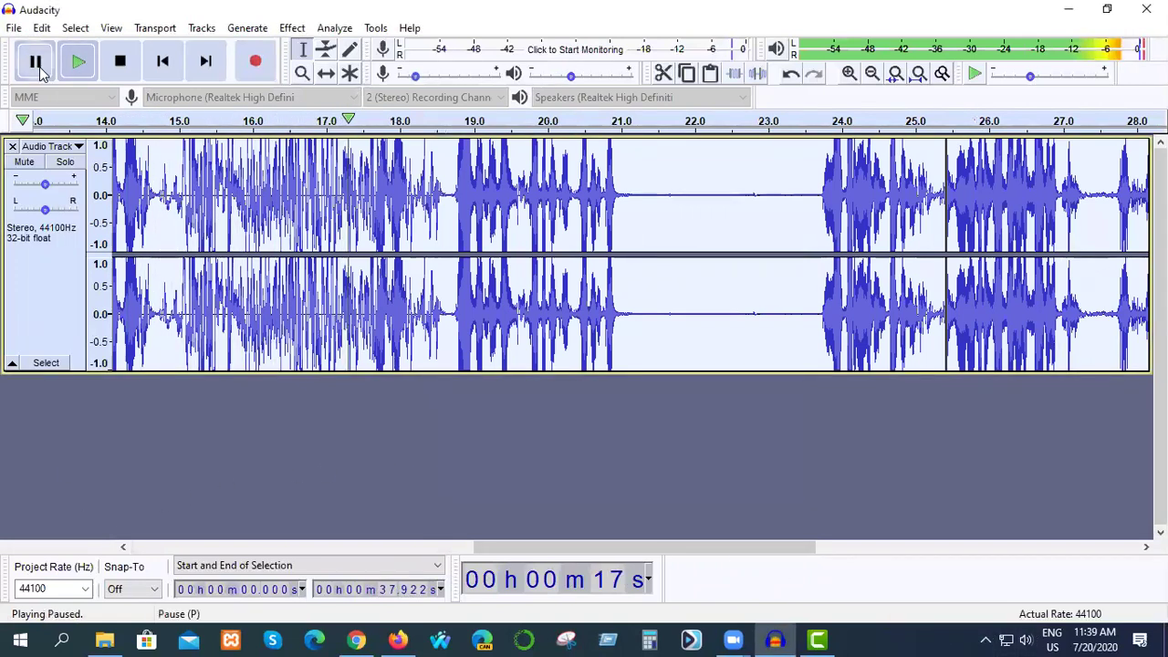
Select the quiet opening from 0.046 to 0.894 seconds and capture it as the noise profile for Noise Reduction.
left_click_drag(565, 545, 162, 546)
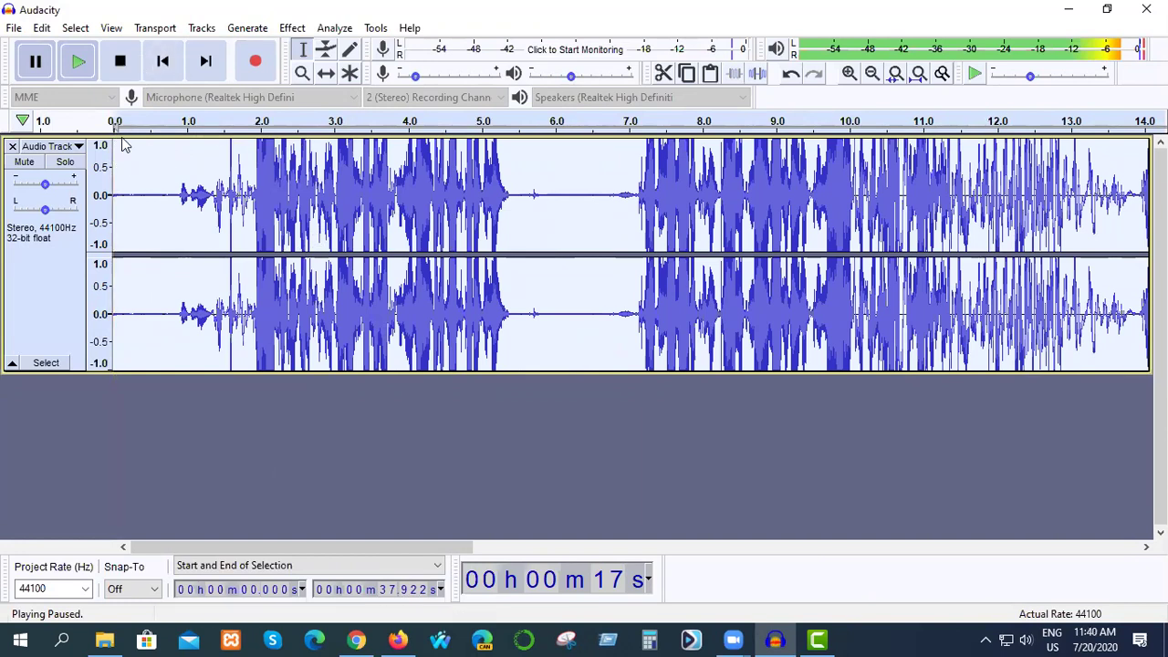
left_click_drag(119, 141, 178, 142)
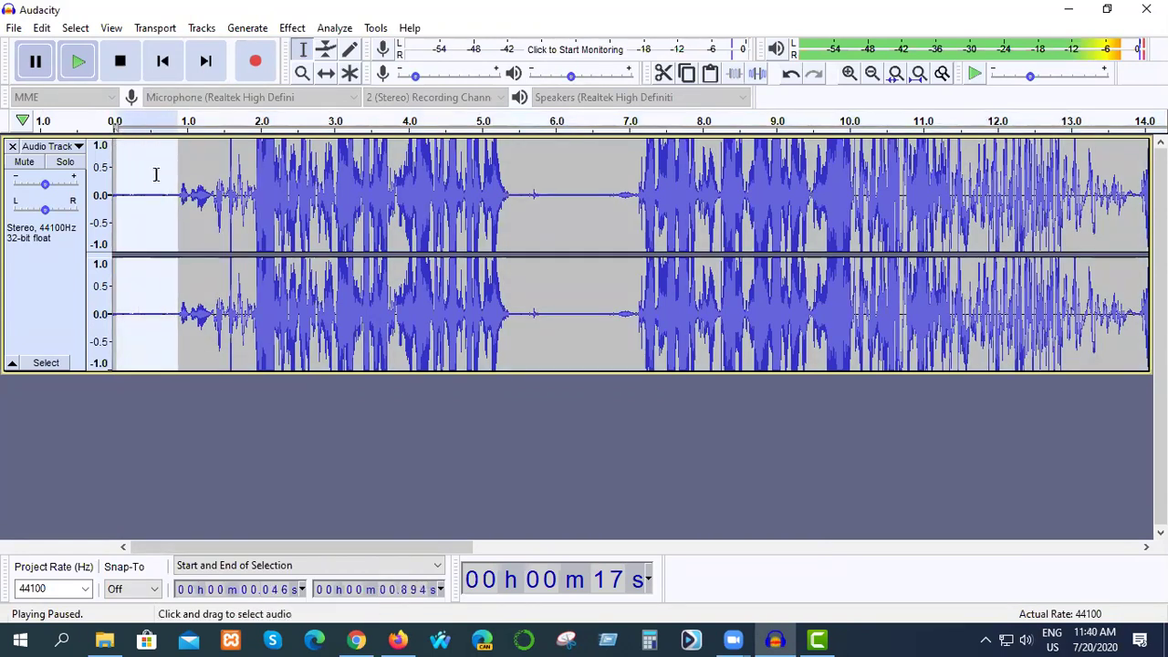
left_click(294, 29)
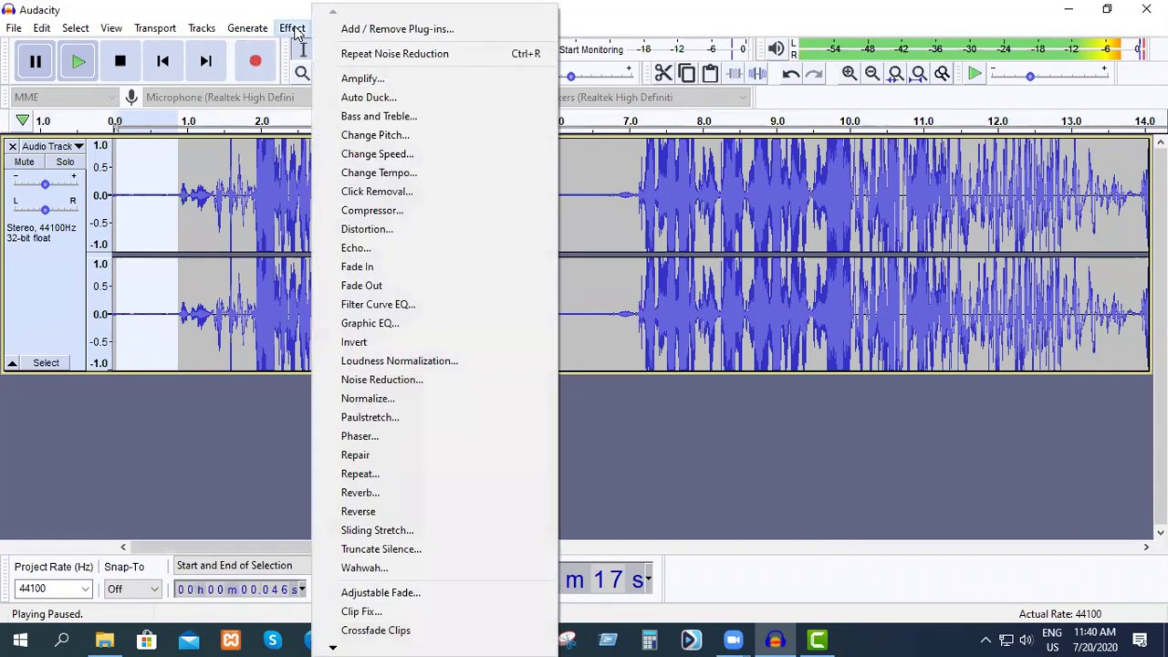
left_click(378, 381)
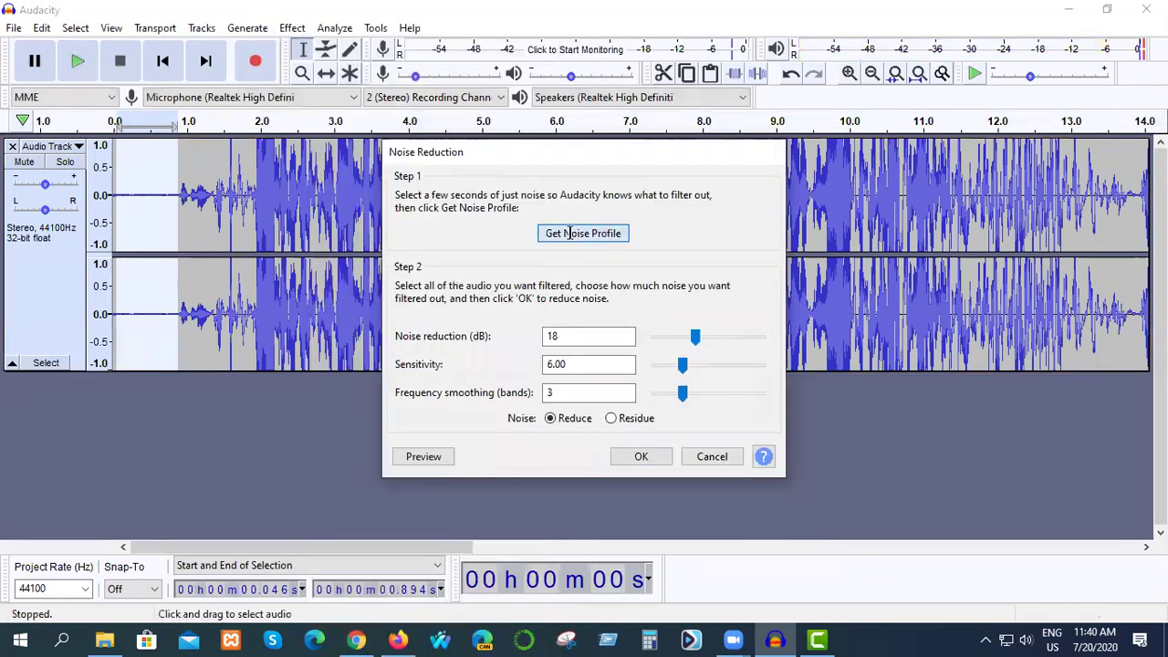
left_click(569, 232)
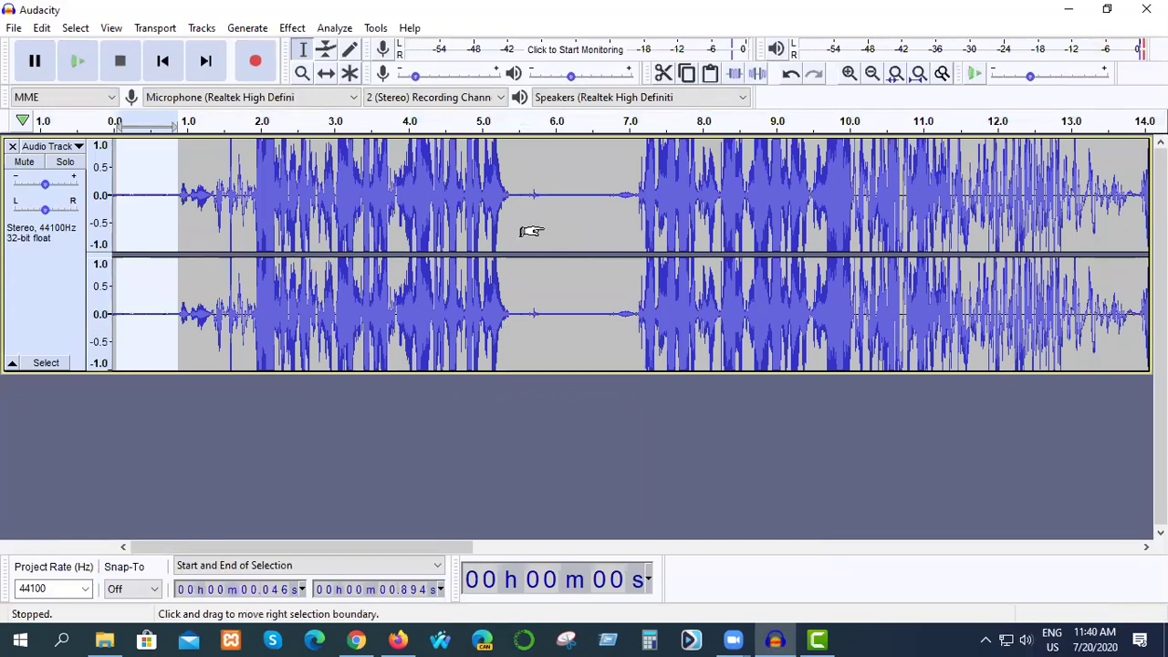
Select the entire recording and apply Noise Reduction at 18 dB with sensitivity 6.00 and frequency smoothing of 3 bands.
key("ctrl+a")
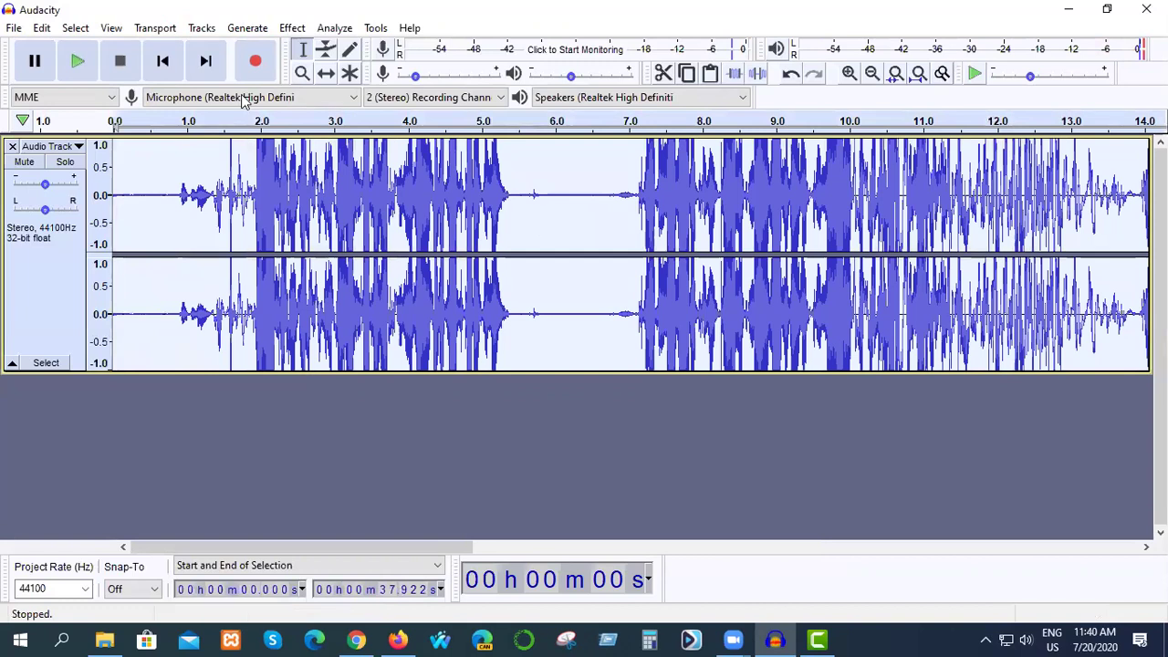
left_click(292, 29)
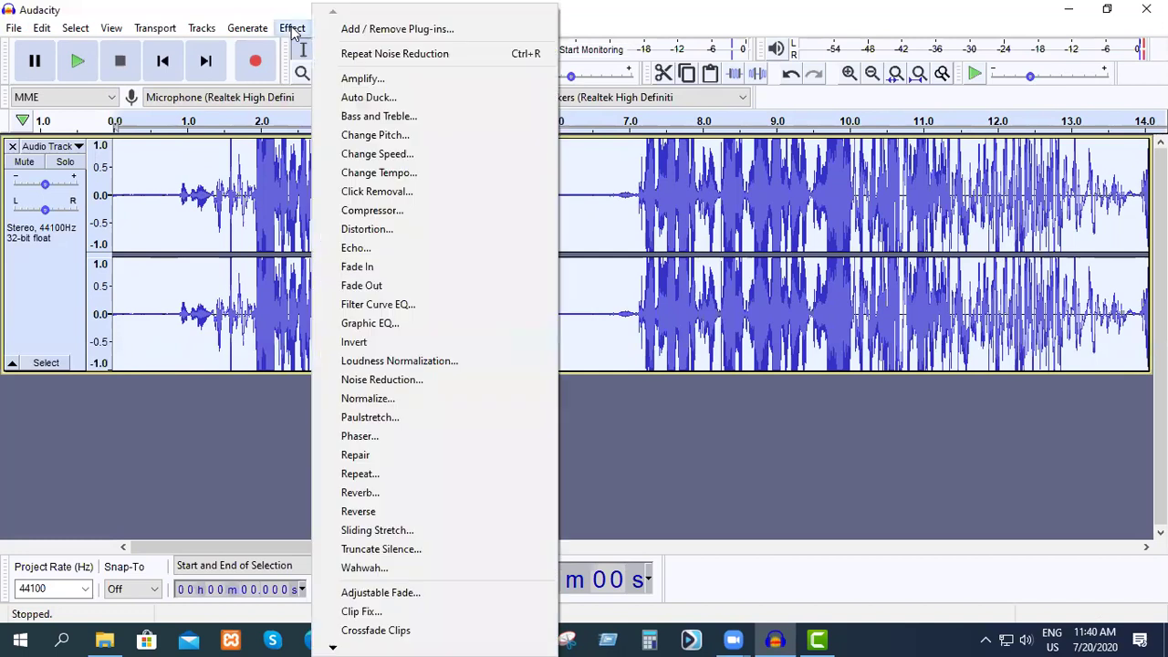
left_click(405, 380)
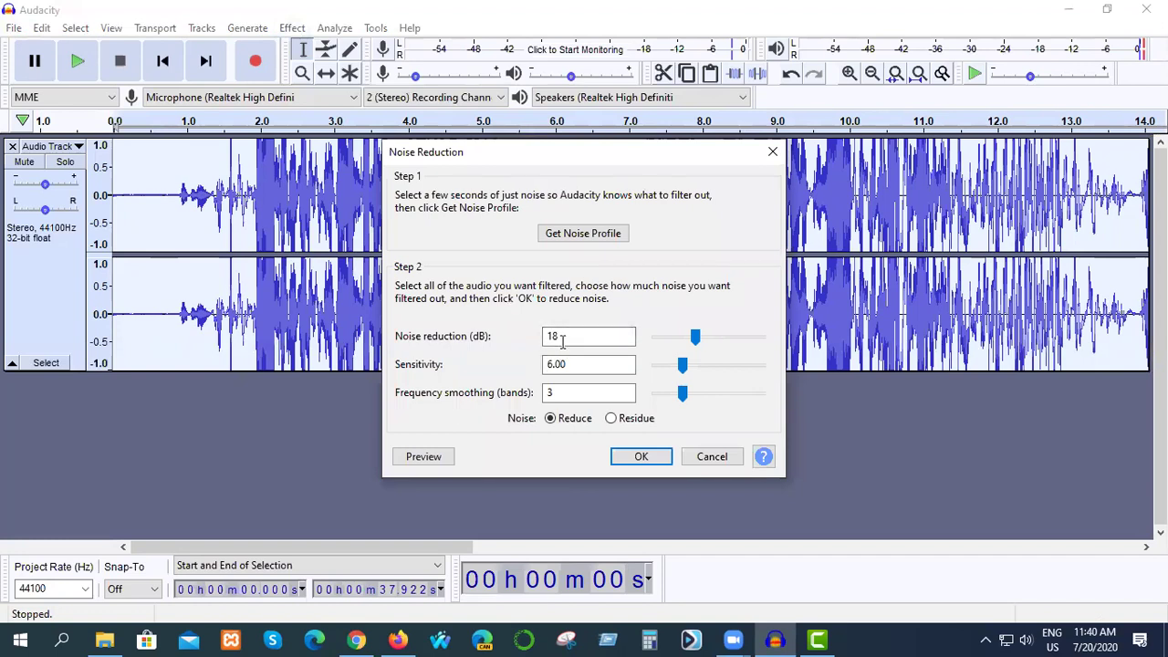
left_click(637, 457)
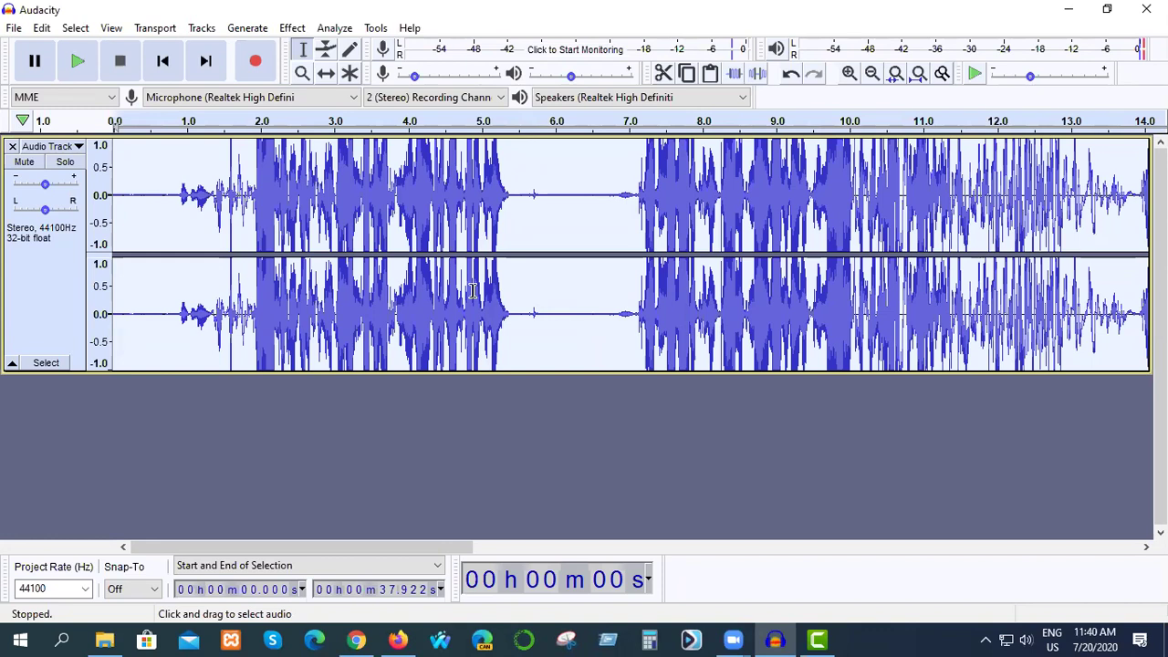
Open the Compressor effect for the whole selected recording.
left_click(292, 27)
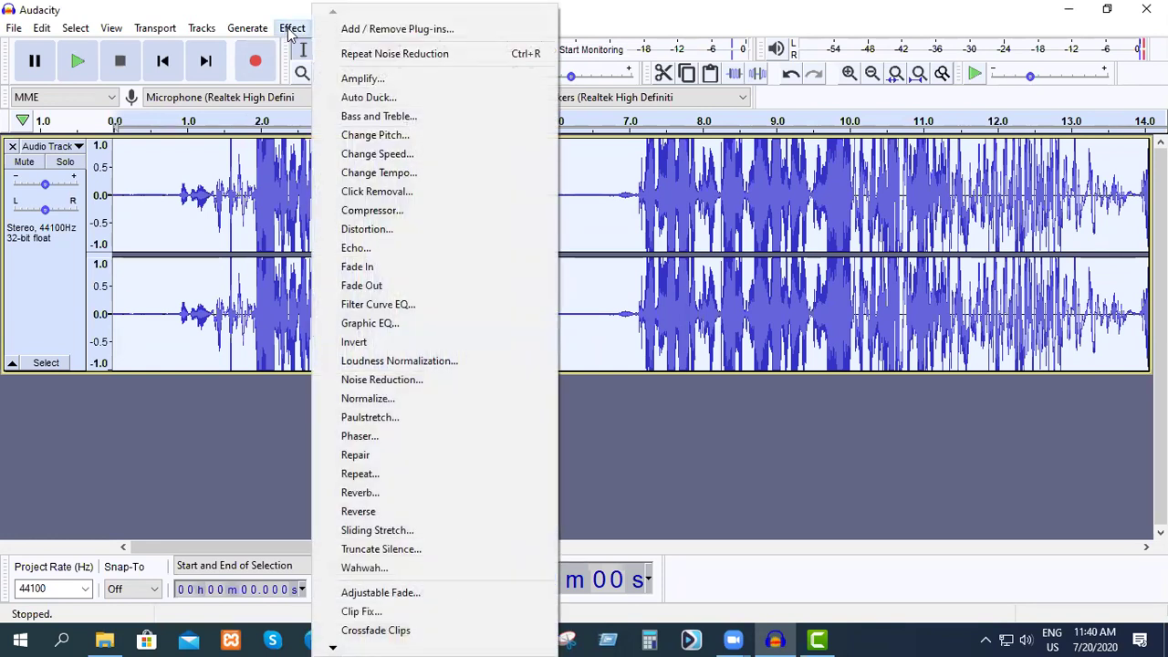
left_click(362, 212)
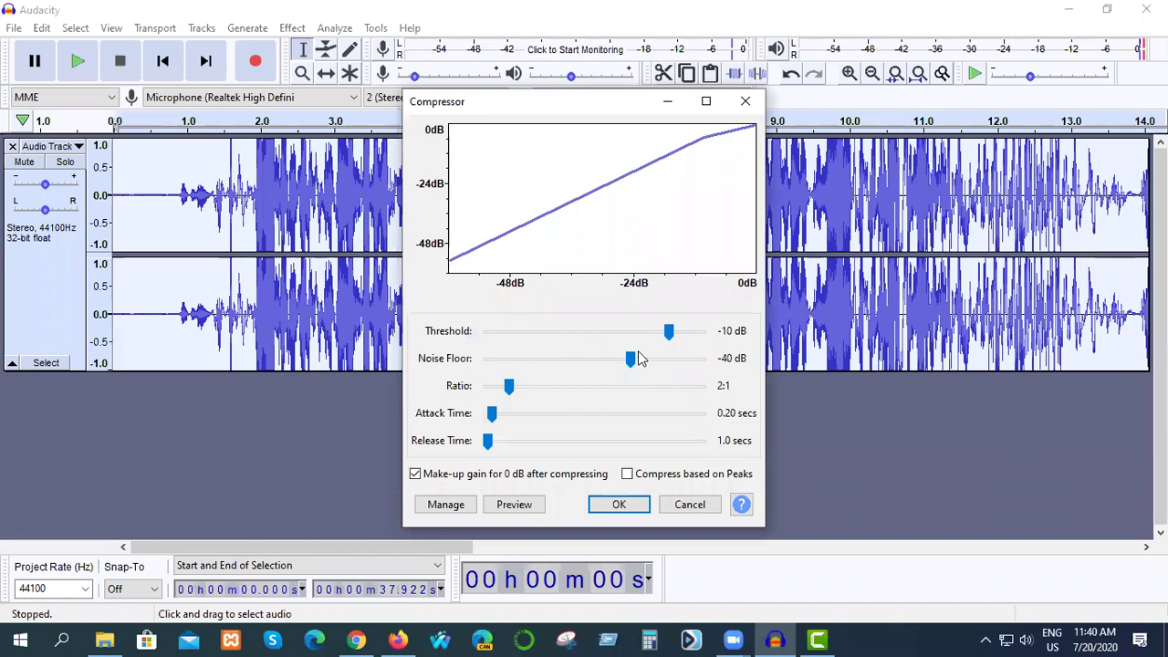
Apply the Compressor with a -10 dB threshold, -40 dB noise floor and 2:1 ratio, and play back the whole track.
left_click(620, 505)
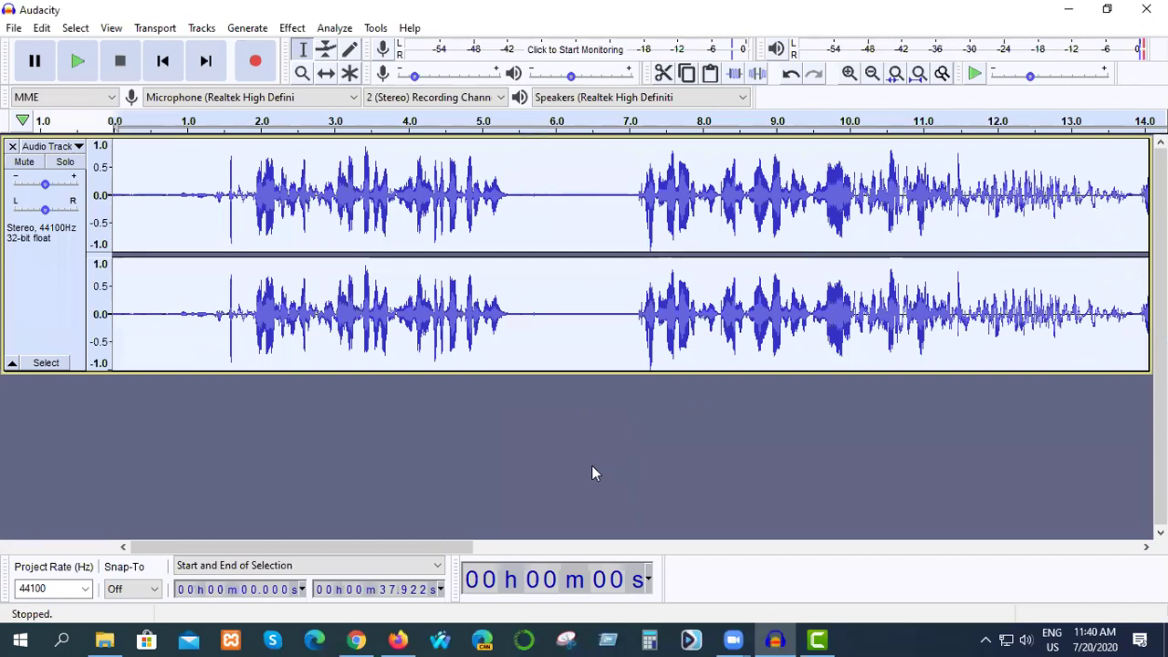
left_click(79, 64)
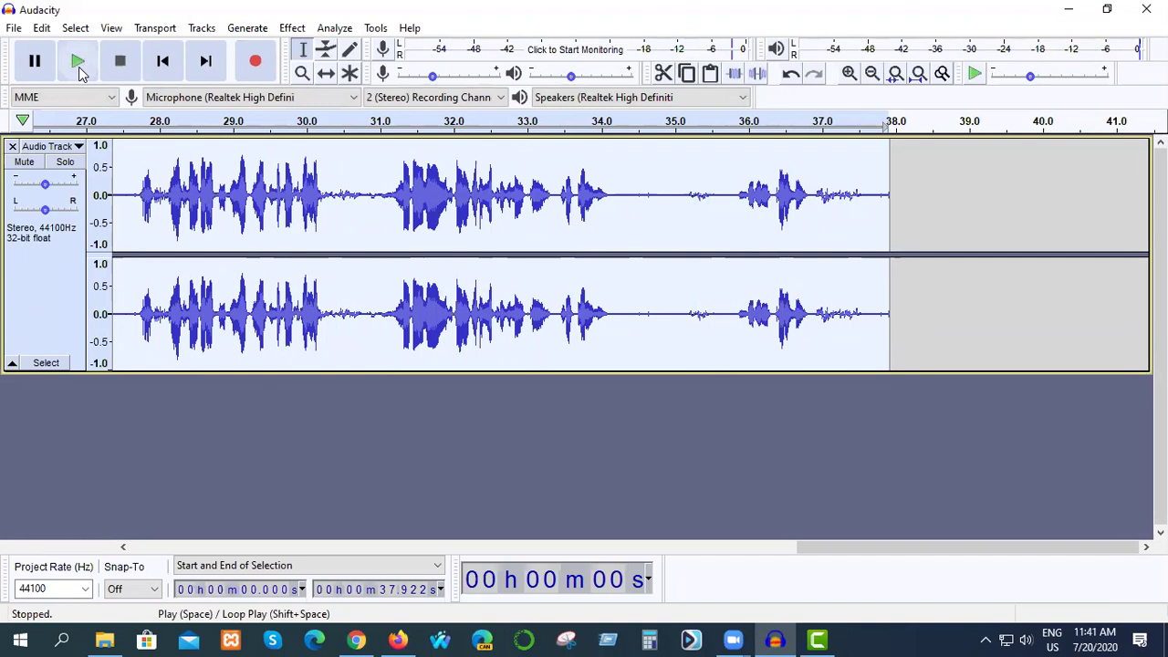
Listen to the noisy passage from about 14.7 s to 18 s, replaying it from the cursor to locate the noise.
left_click_drag(815, 548, 387, 540)
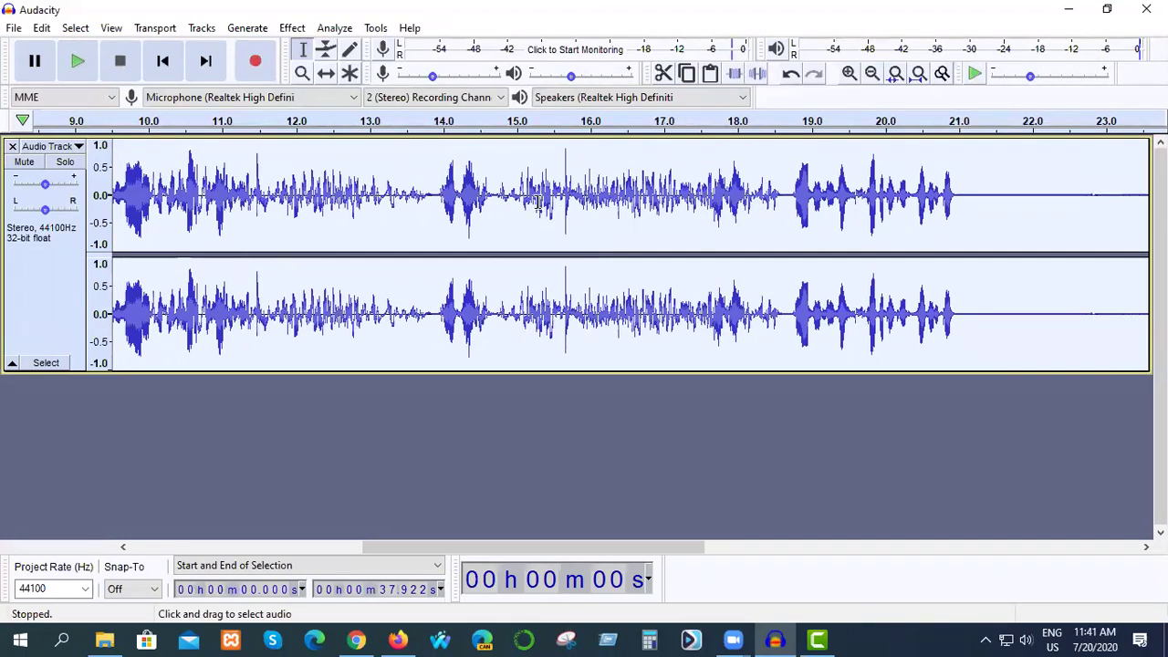
left_click(493, 205)
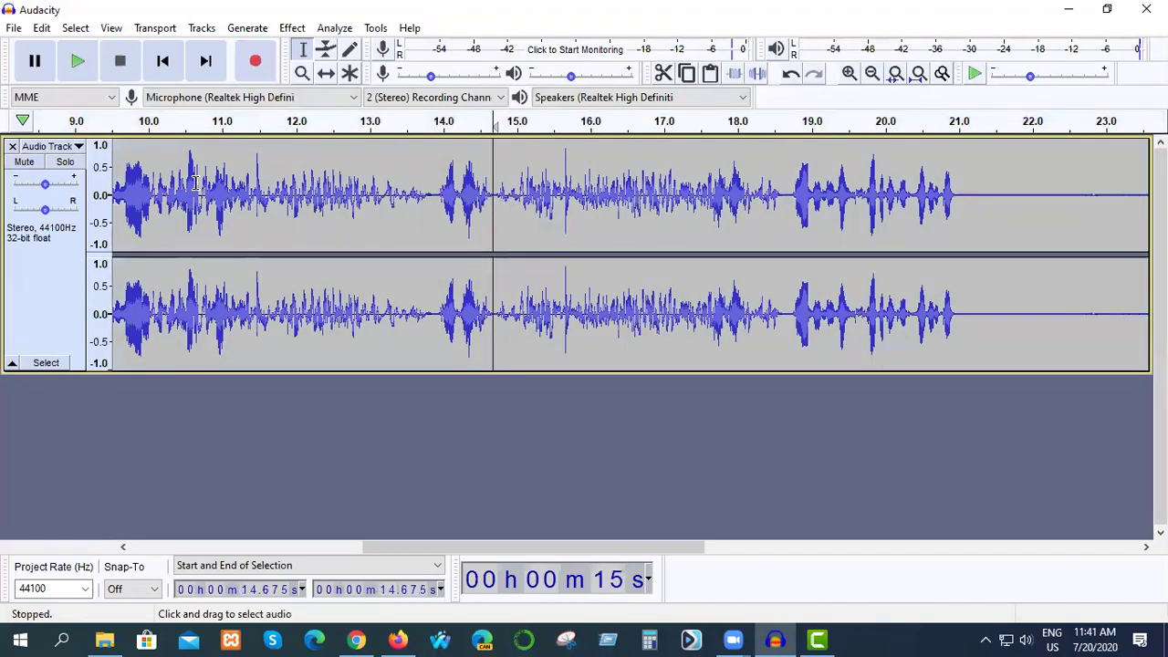
left_click(79, 62)
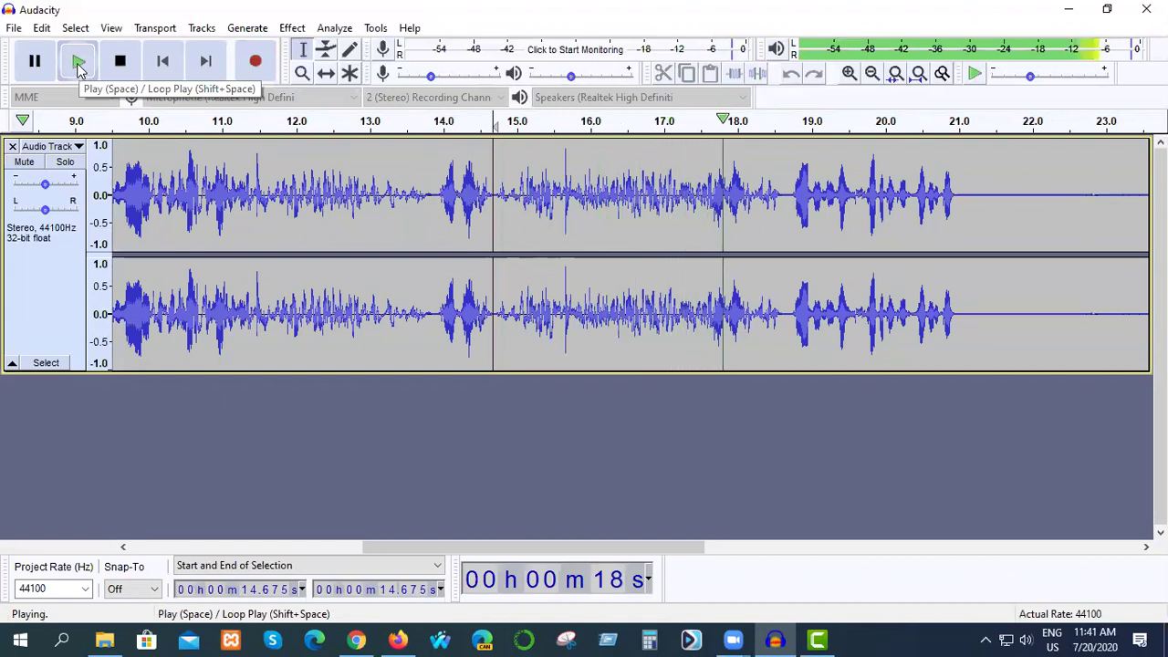
left_click(78, 62)
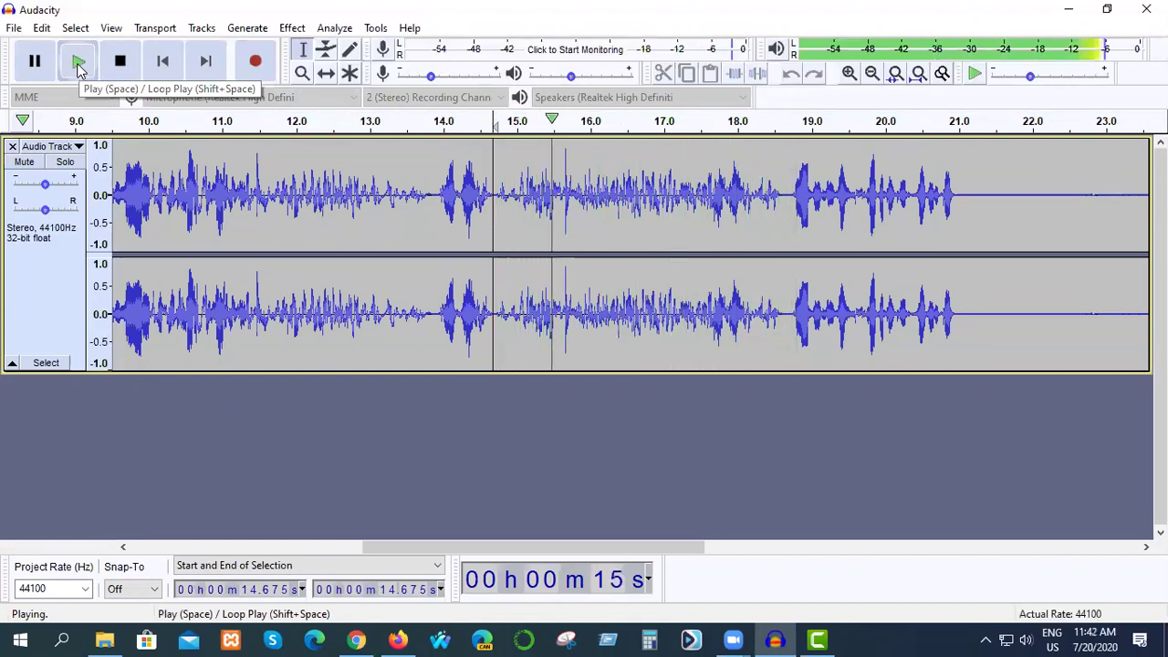
left_click(79, 62)
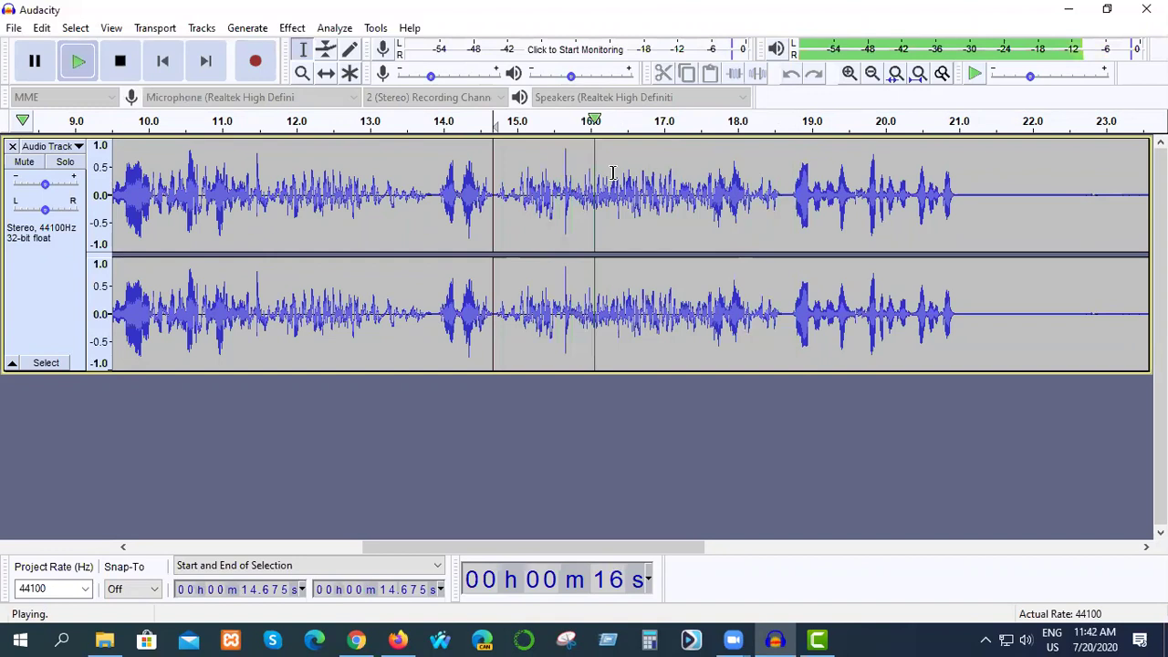
left_click(749, 124)
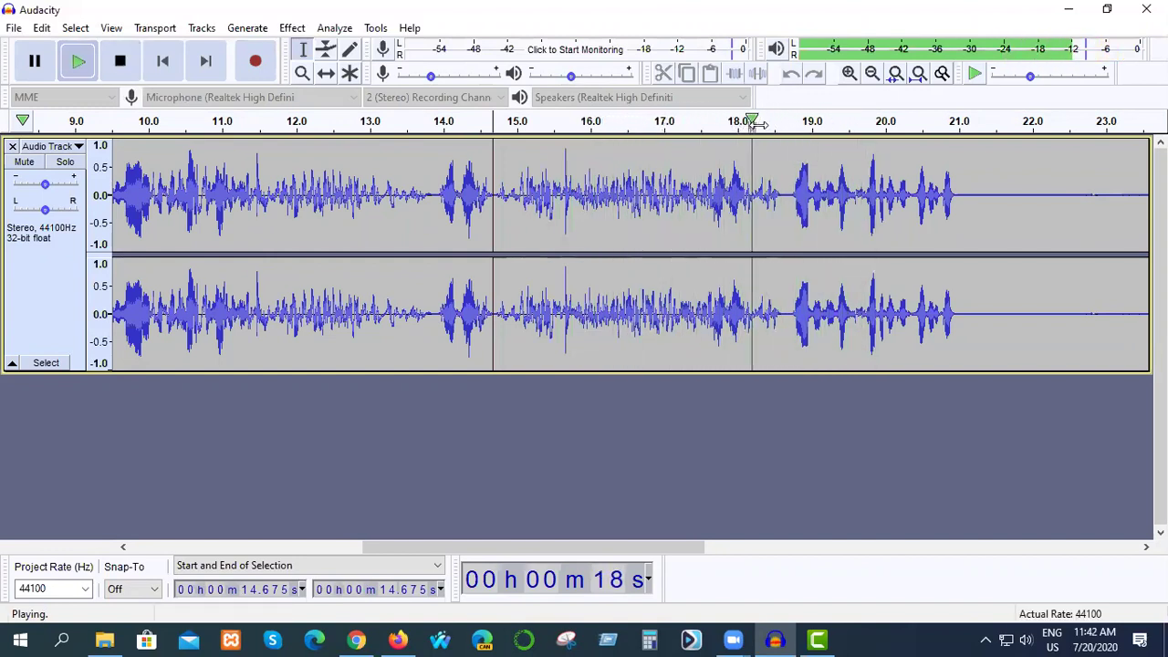
left_click(751, 123)
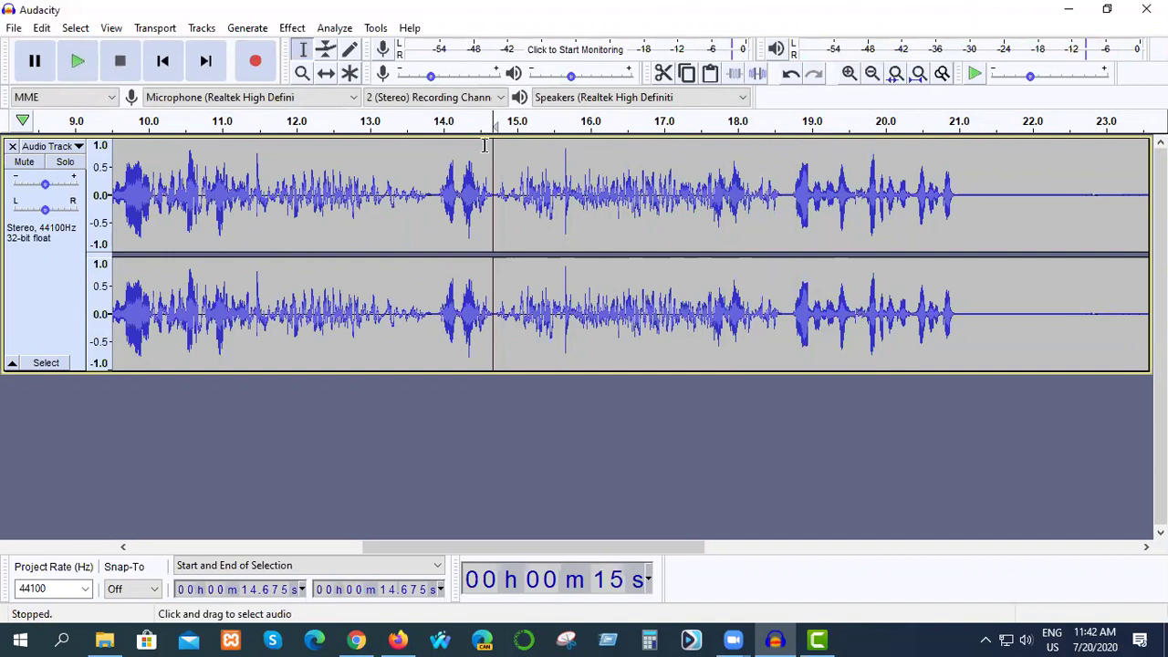
Select the audio from about 14.7 s to 17.6 s and apply Noise Reduction at 18 dB, sensitivity 6.00, 3 smoothing bands.
left_click_drag(497, 157, 708, 177)
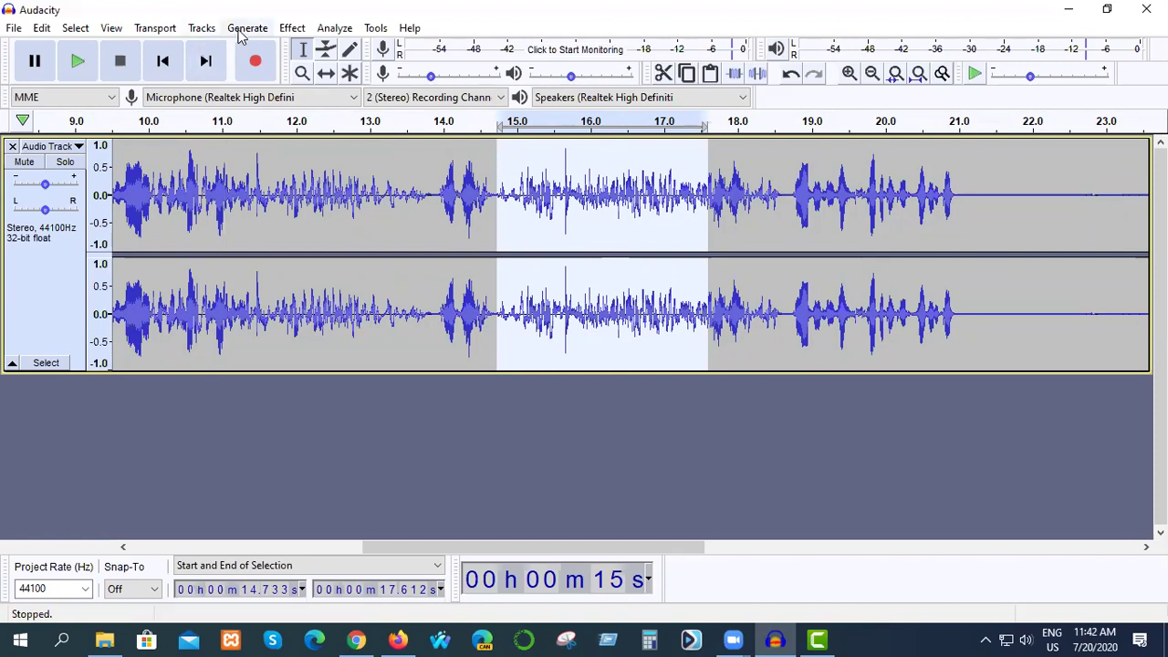
left_click(292, 28)
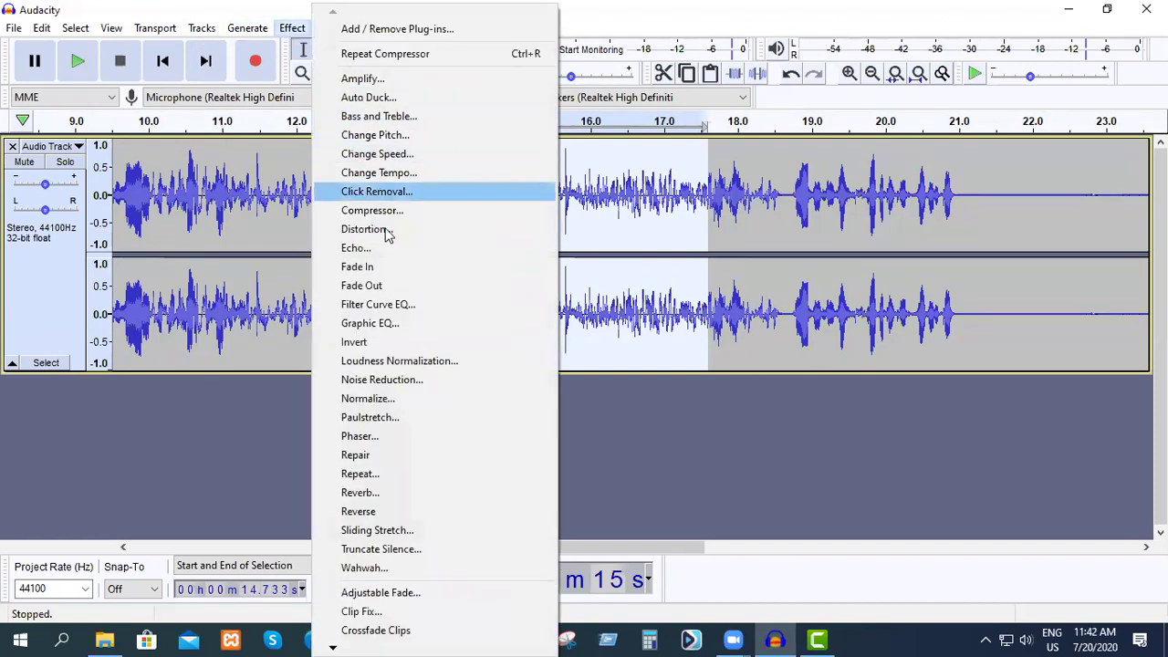
left_click(388, 383)
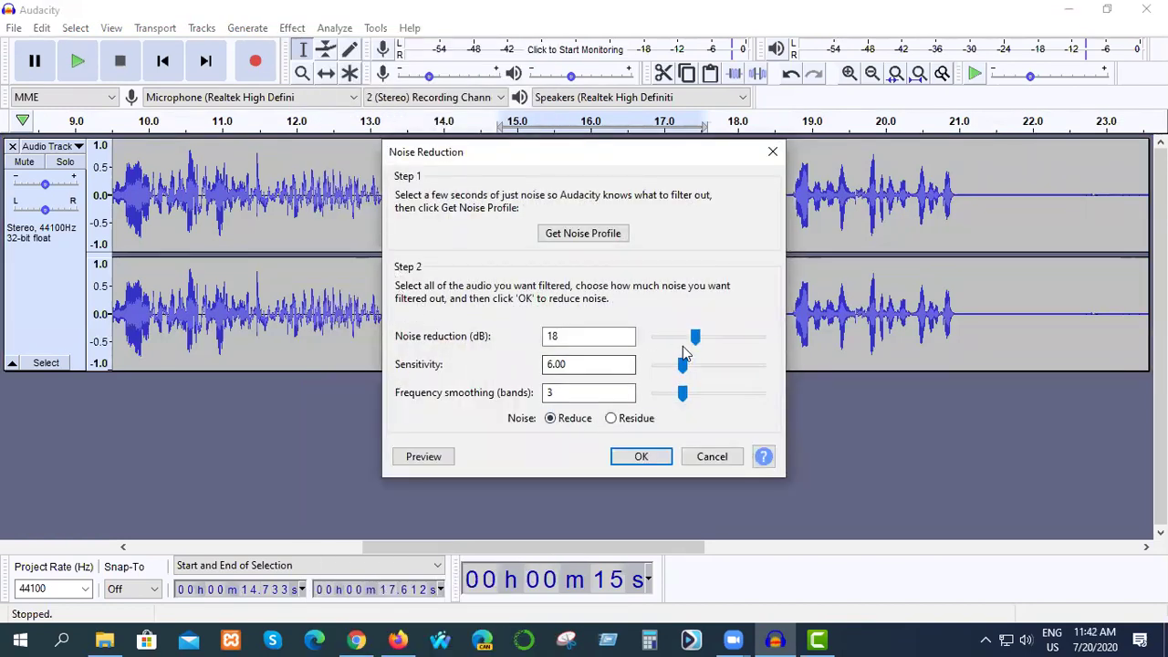
left_click(644, 458)
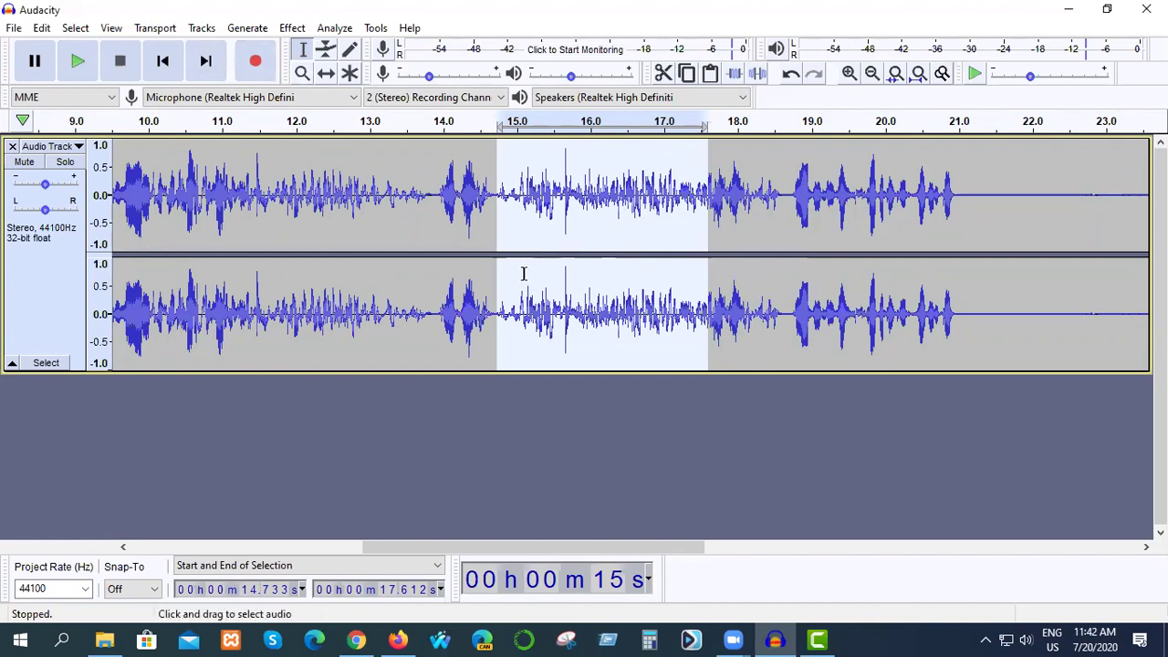
left_click(290, 29)
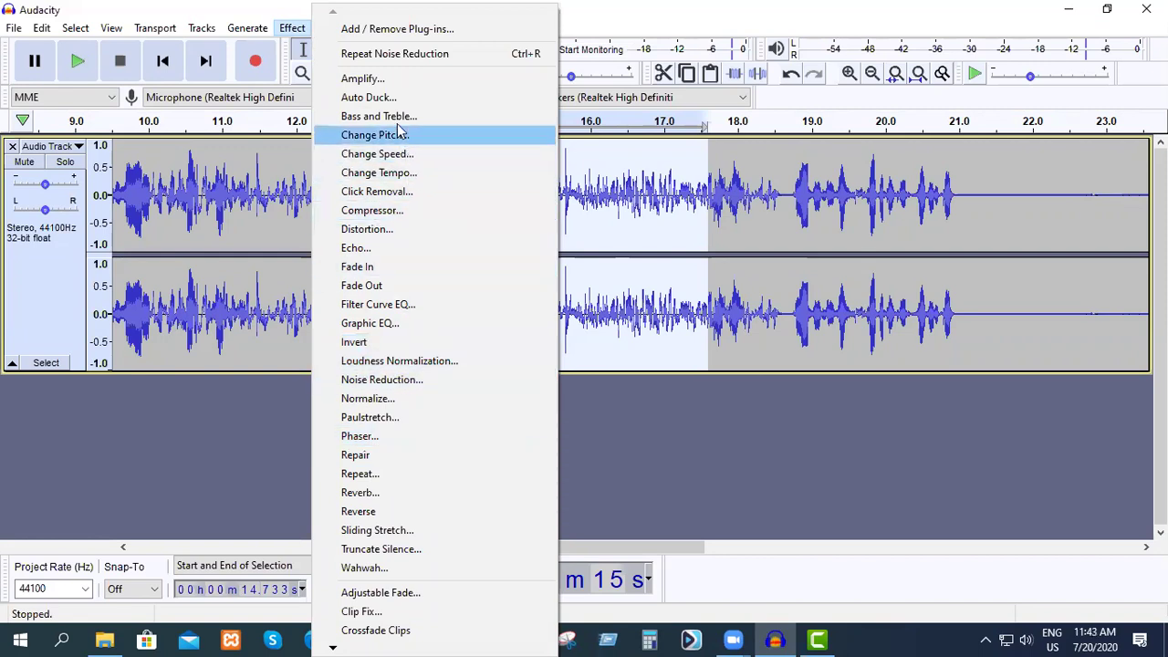
left_click(404, 78)
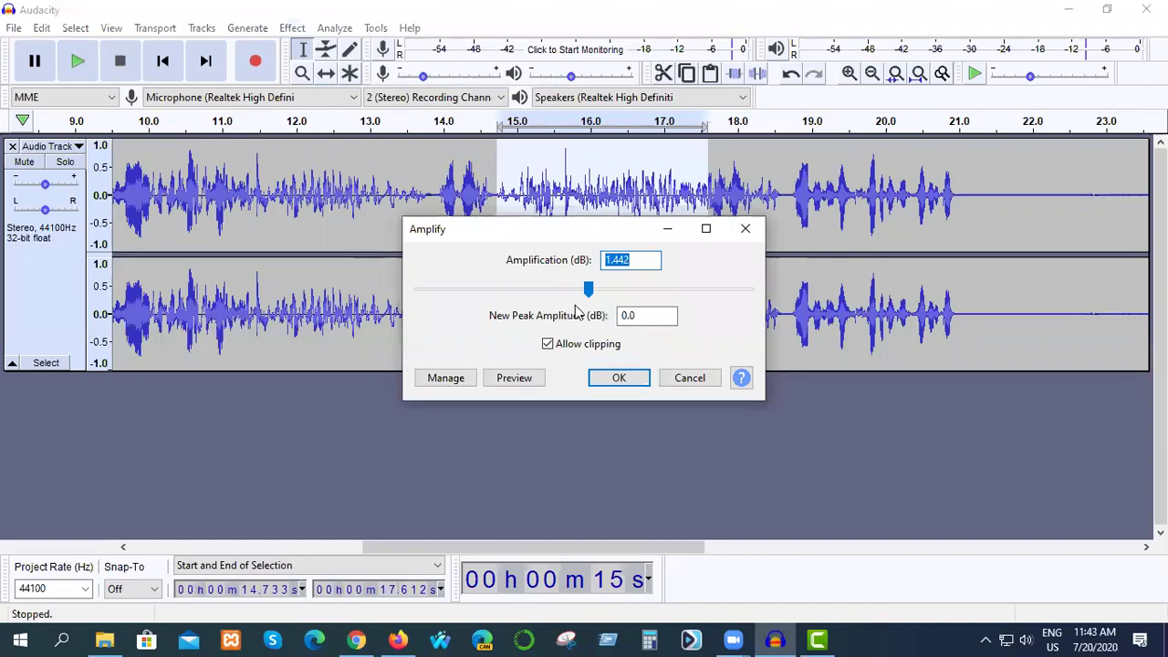
left_click(737, 234)
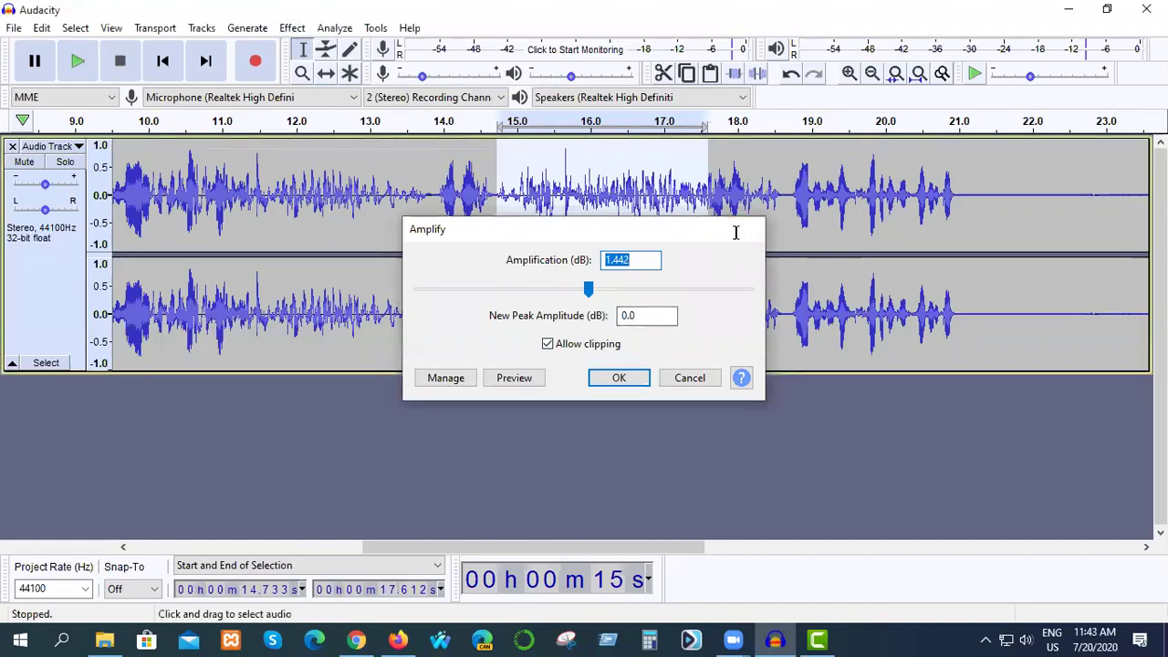
Apply Noise Reduction to the selected passage with the reduction raised to the 48 dB maximum.
left_click(290, 29)
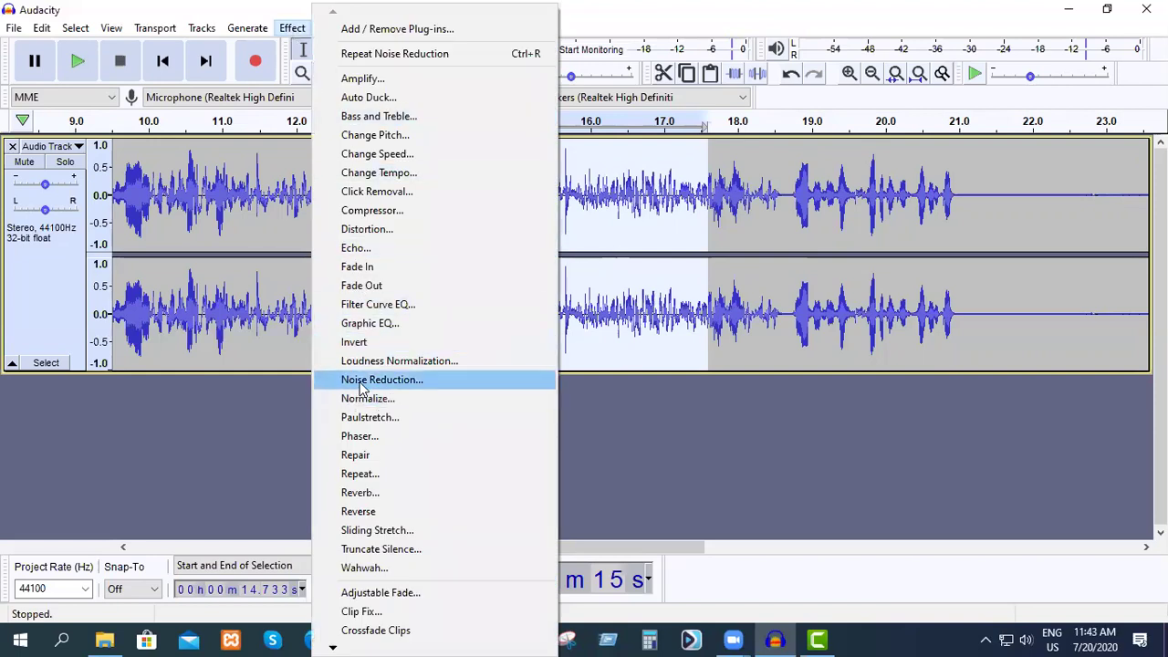
left_click(363, 381)
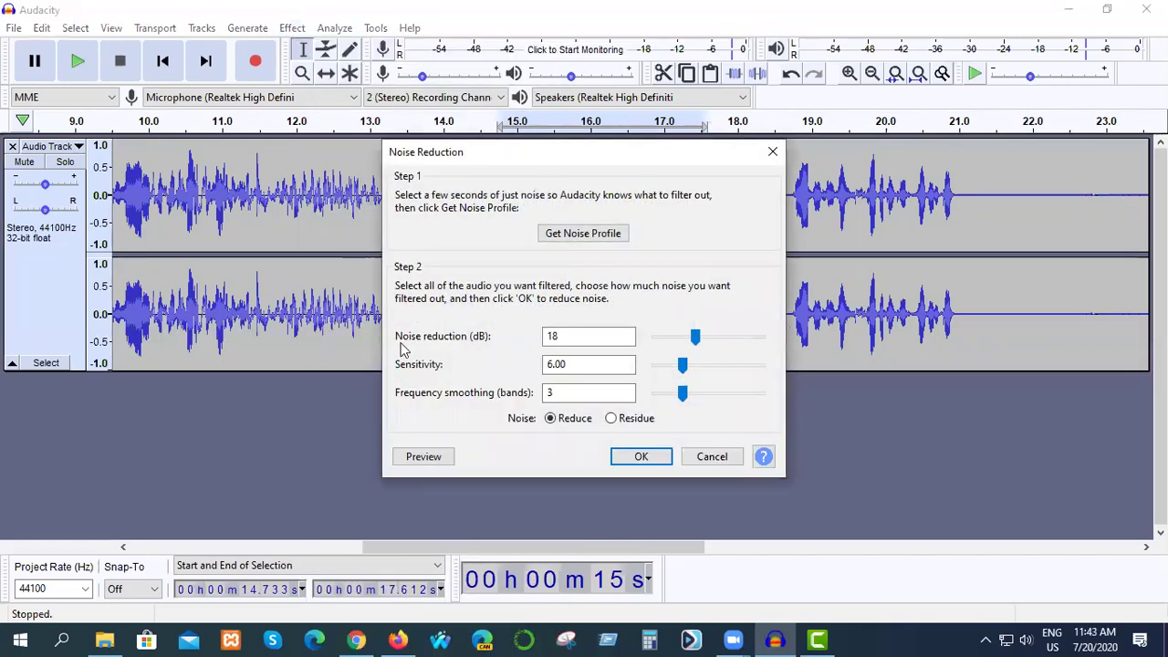
left_click(574, 337)
left_click_drag(695, 337, 770, 353)
left_click(644, 456)
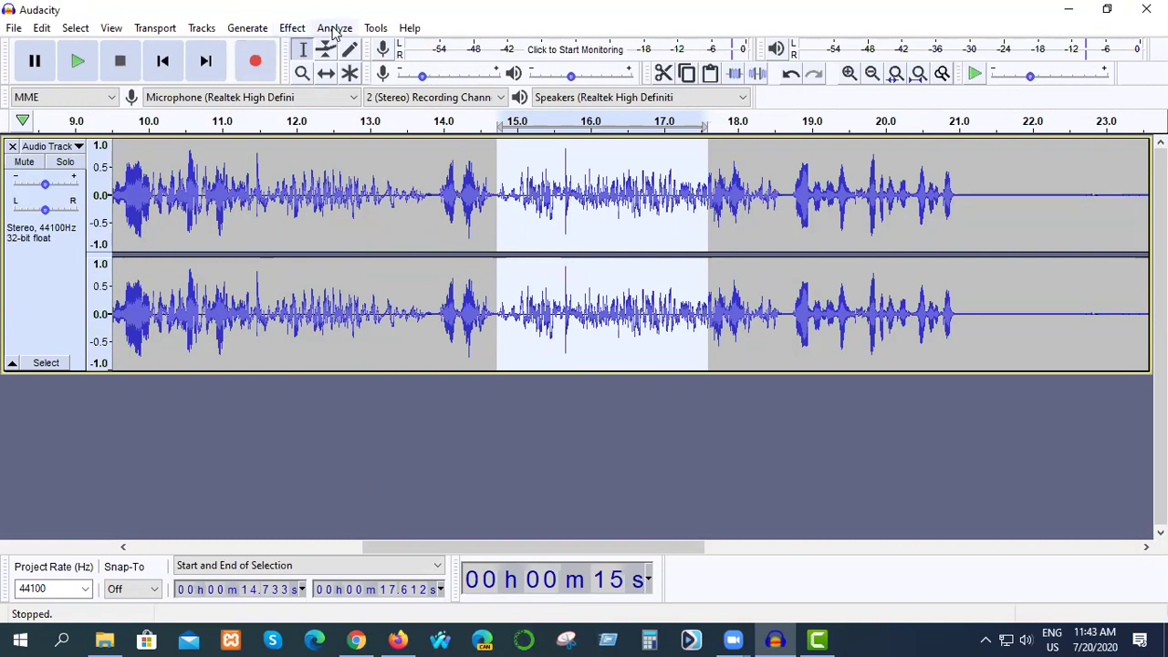
Apply Noise Reduction to the selected passage with the reduction set to 0 dB.
left_click(294, 29)
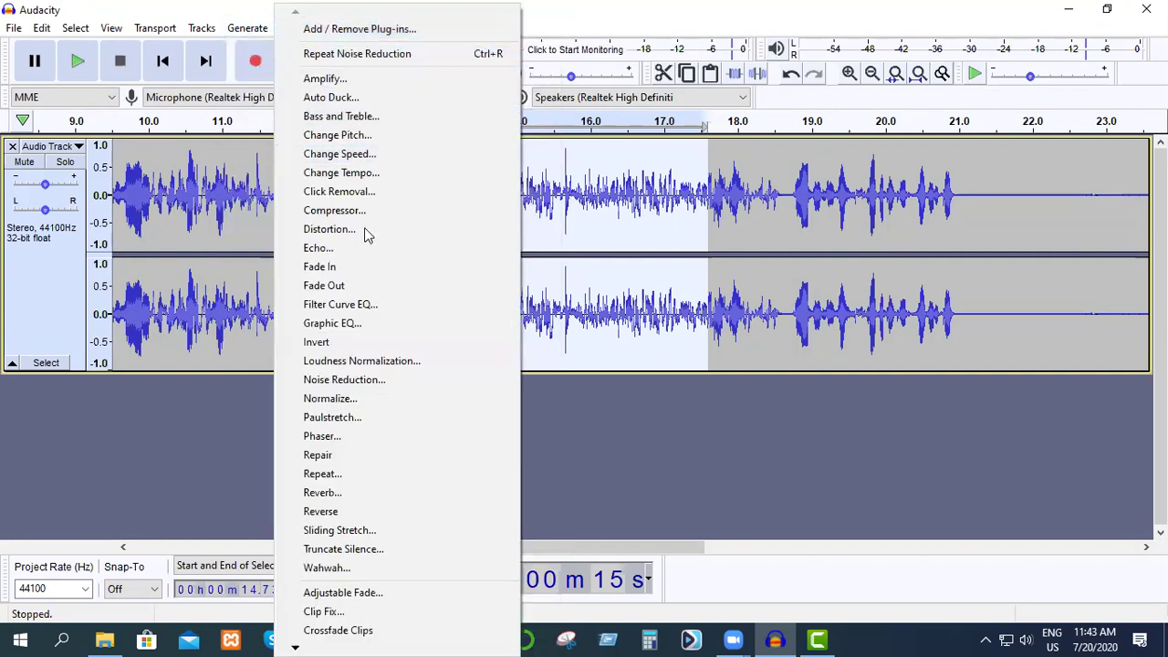
left_click(340, 382)
double_click(567, 338)
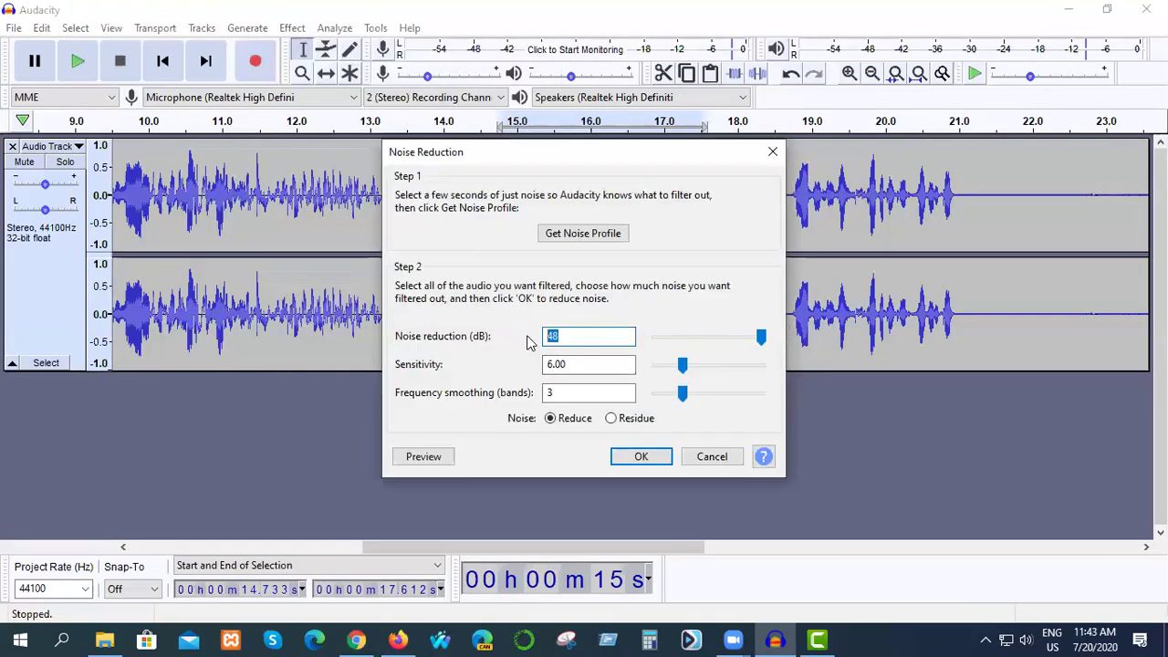
type("0")
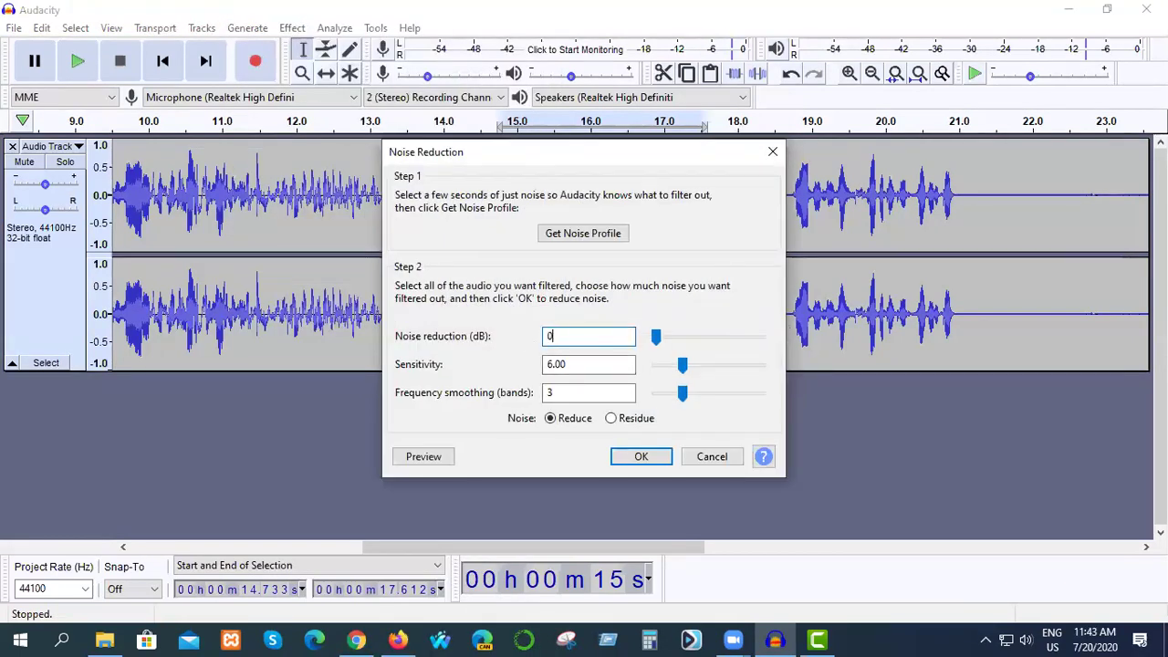
left_click(641, 456)
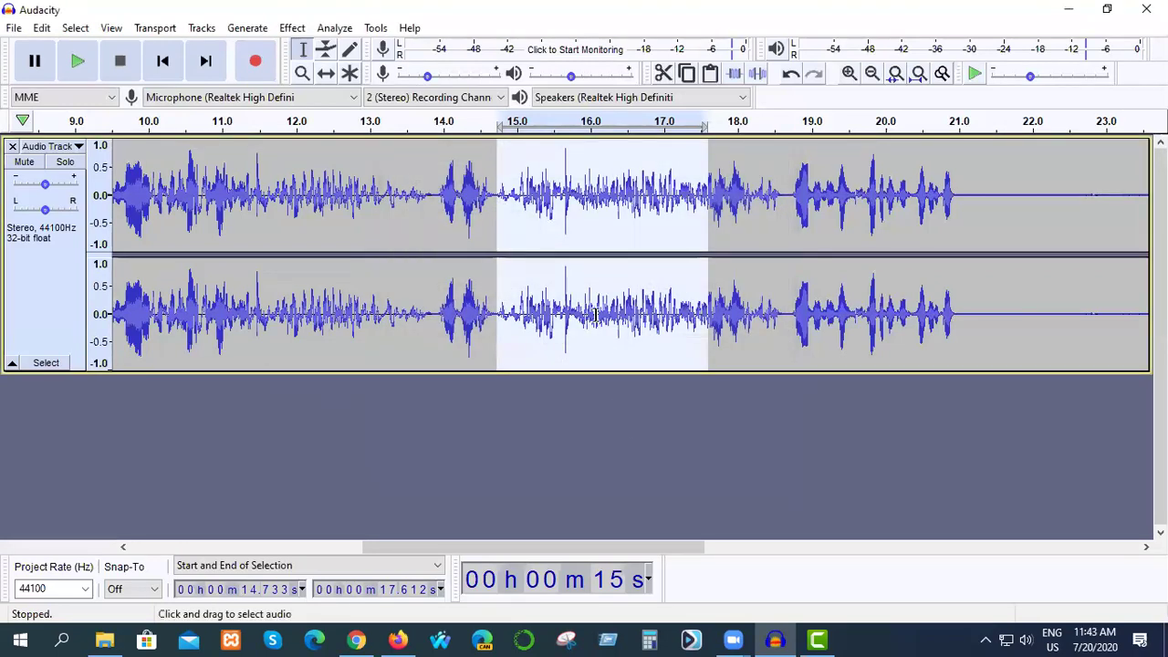
Capture a noise profile from the selected passage for Noise Reduction.
left_click(292, 28)
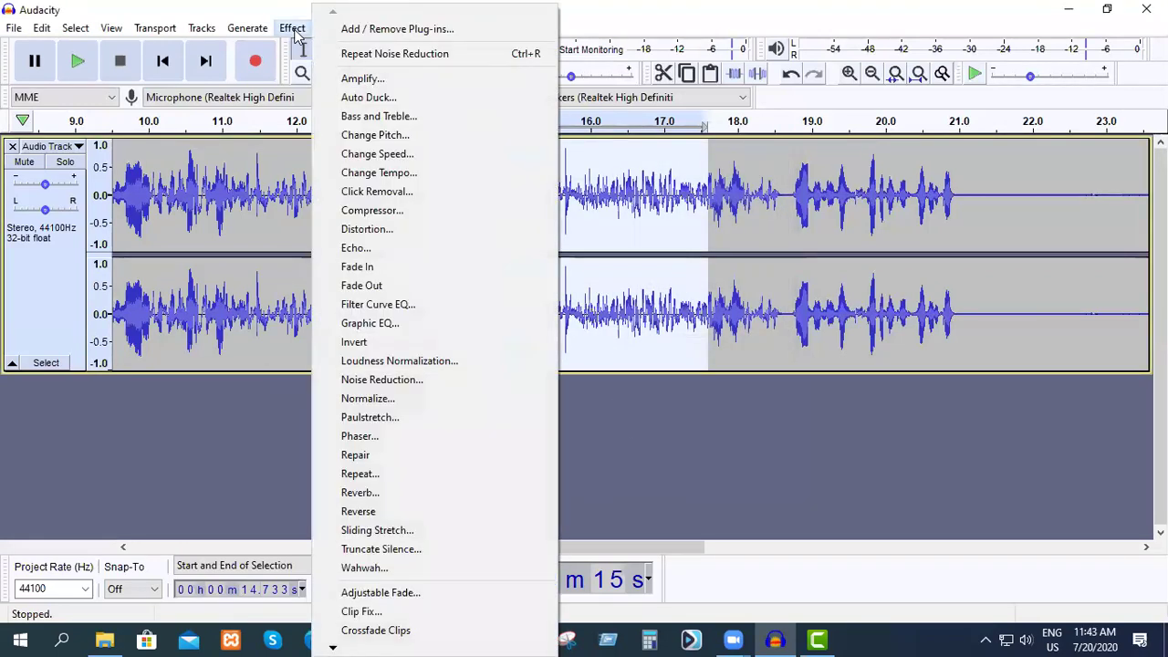
left_click(396, 380)
left_click(605, 232)
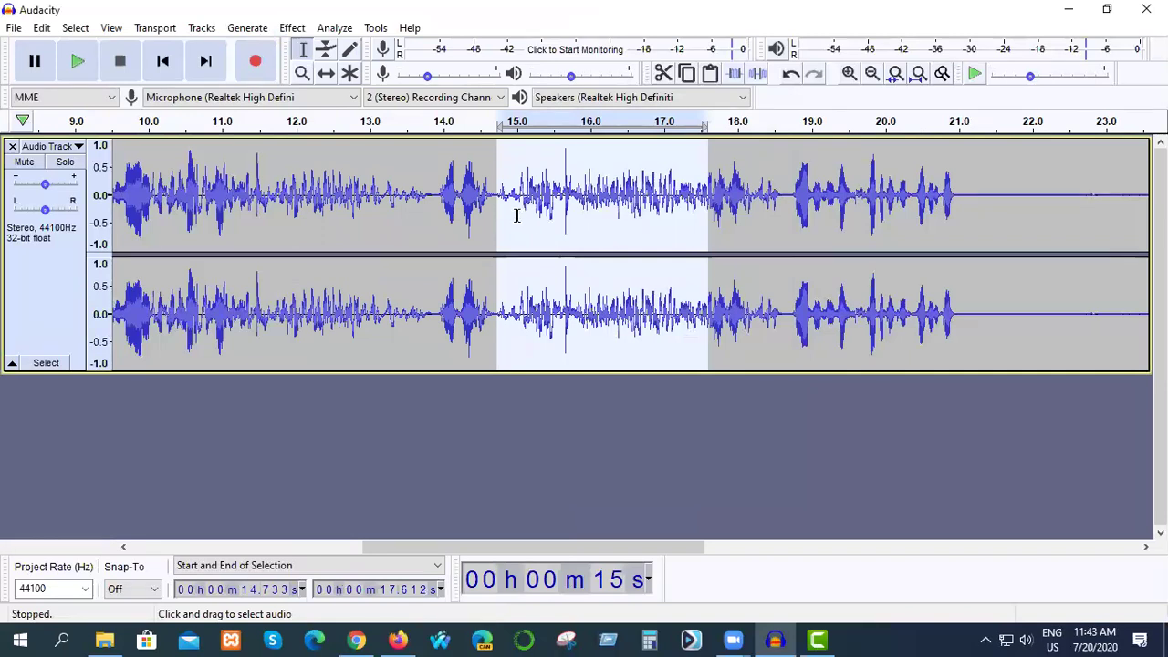
Filter the selected passage using the captured noise profile with reduction at the maximum 48 dB, and play back the result.
left_click(292, 27)
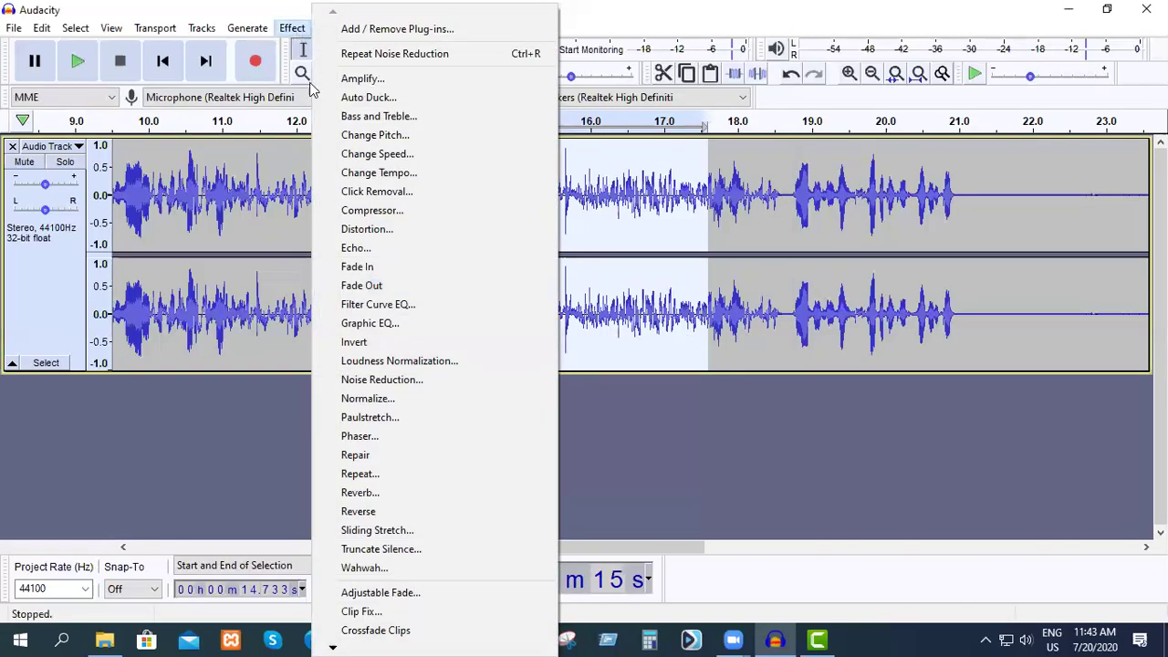
left_click(363, 379)
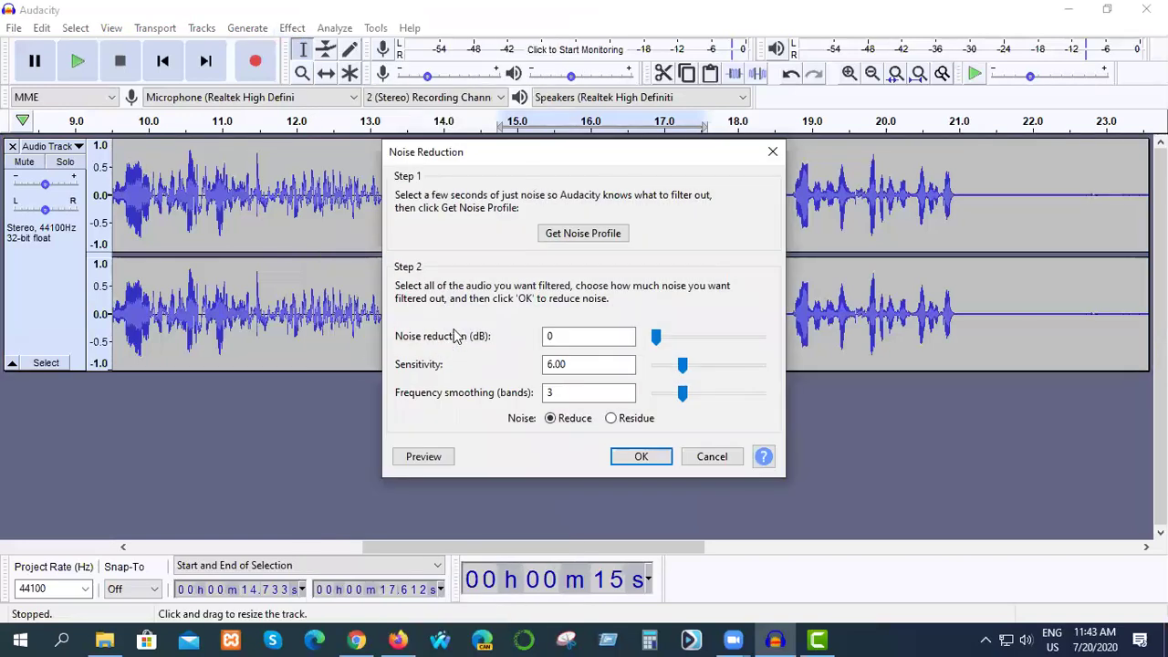
left_click_drag(655, 338, 762, 338)
left_click(643, 456)
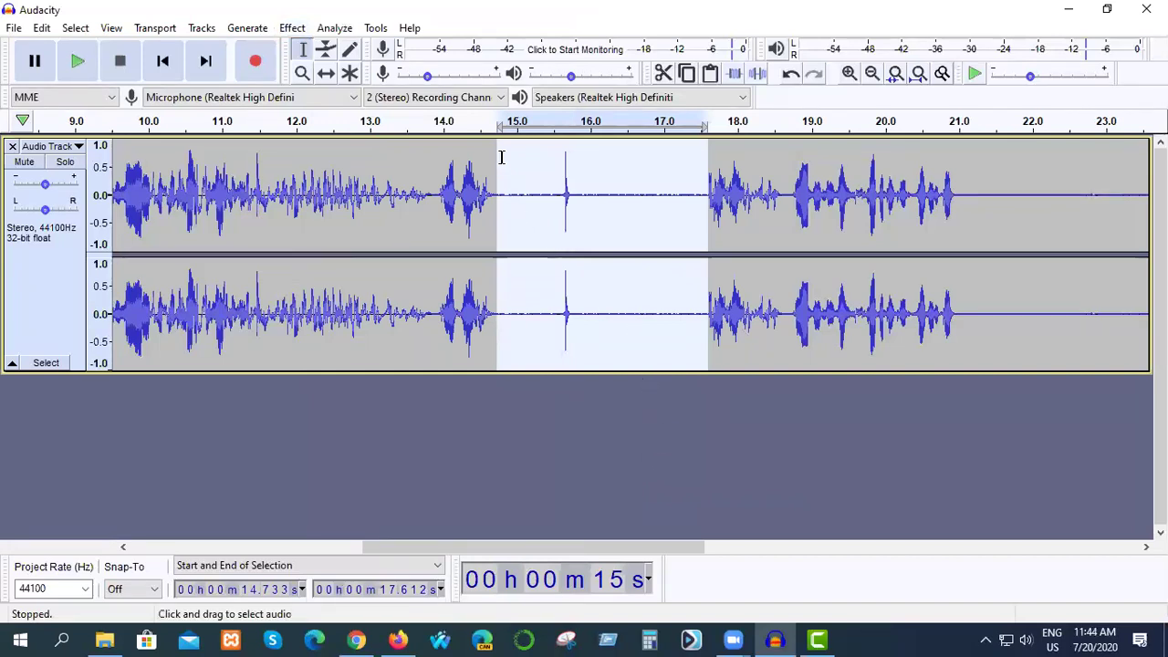
left_click(78, 62)
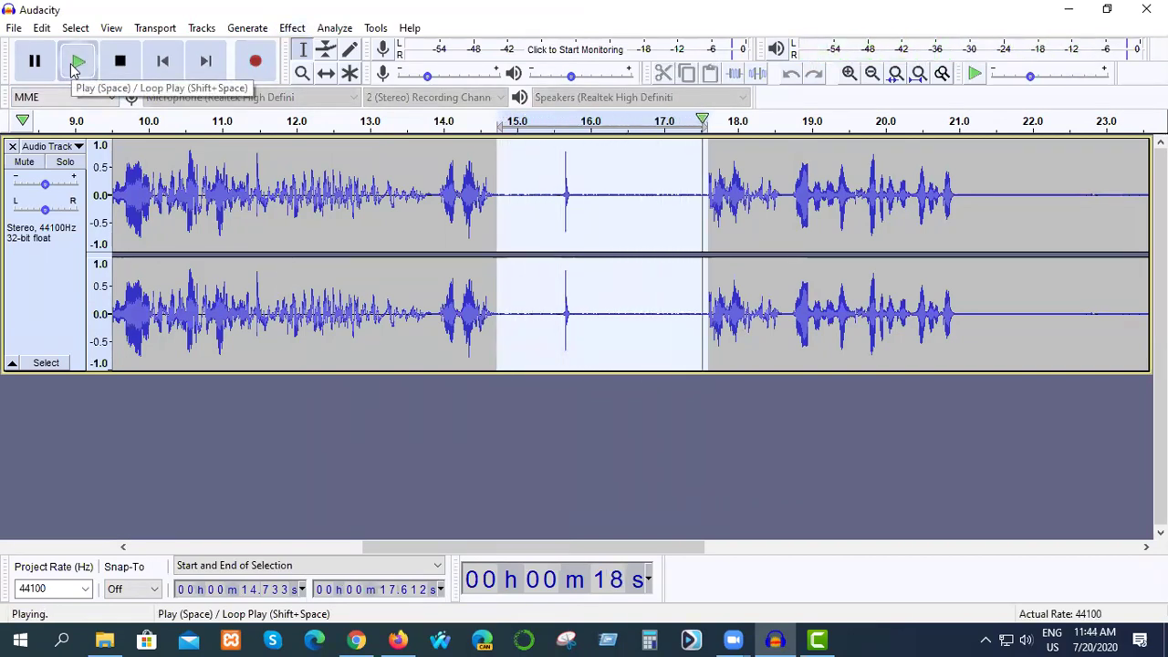
left_click(37, 62)
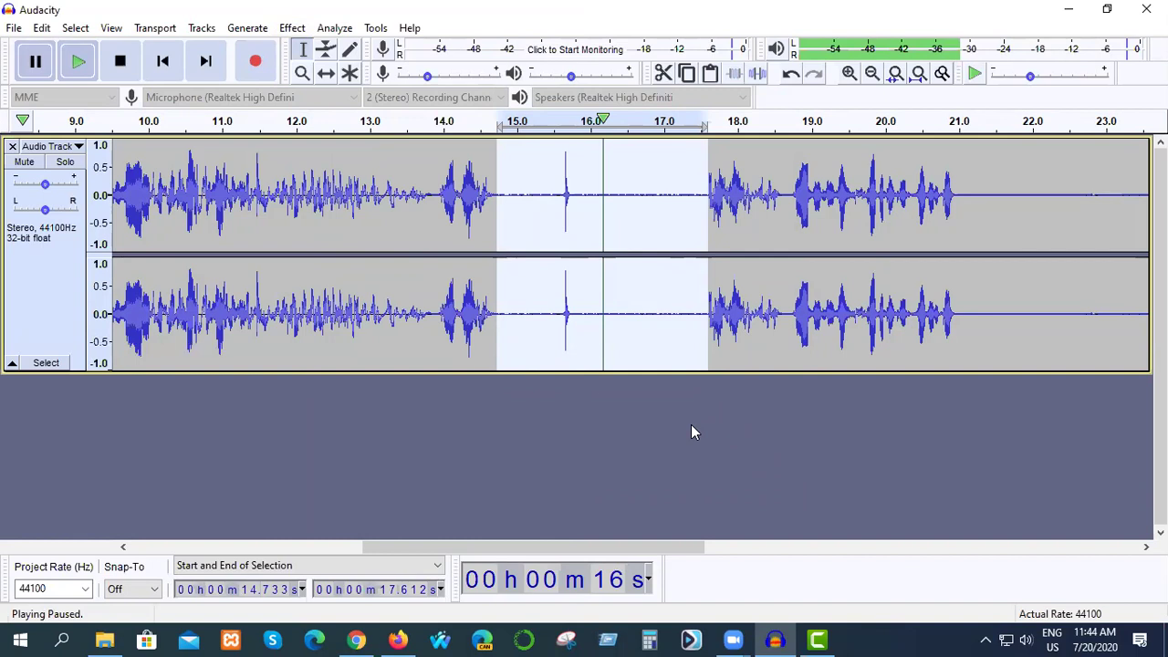
Amplify the whole track to a new peak amplitude of 12 dB with clipping allowed.
key("ctrl+a")
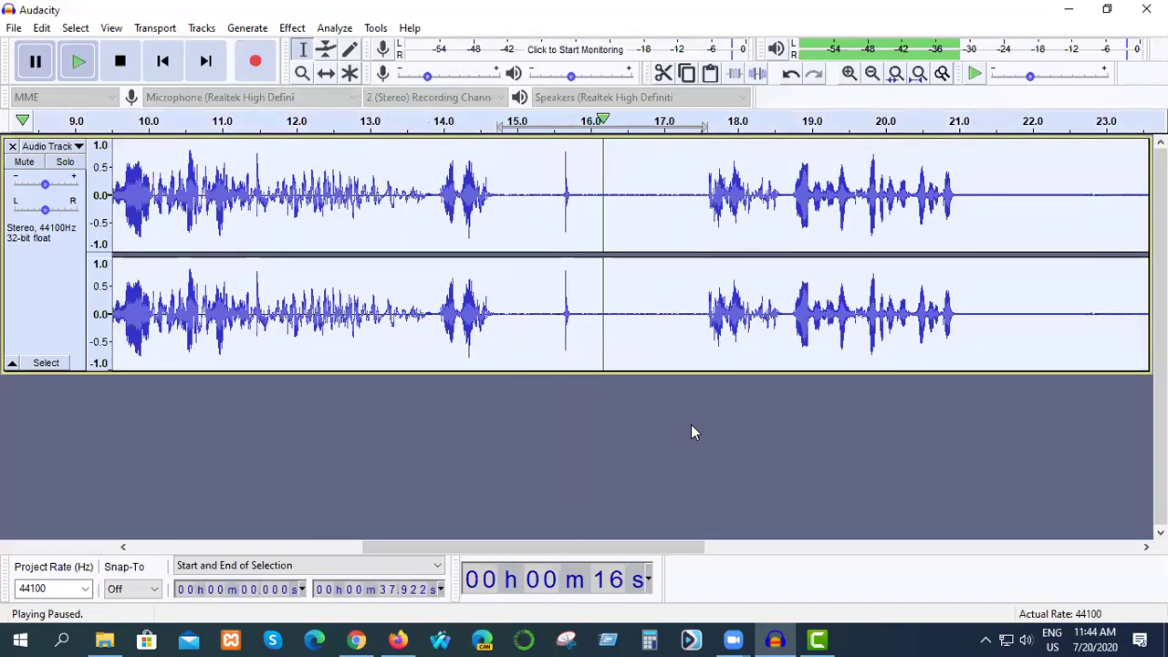
left_click(292, 31)
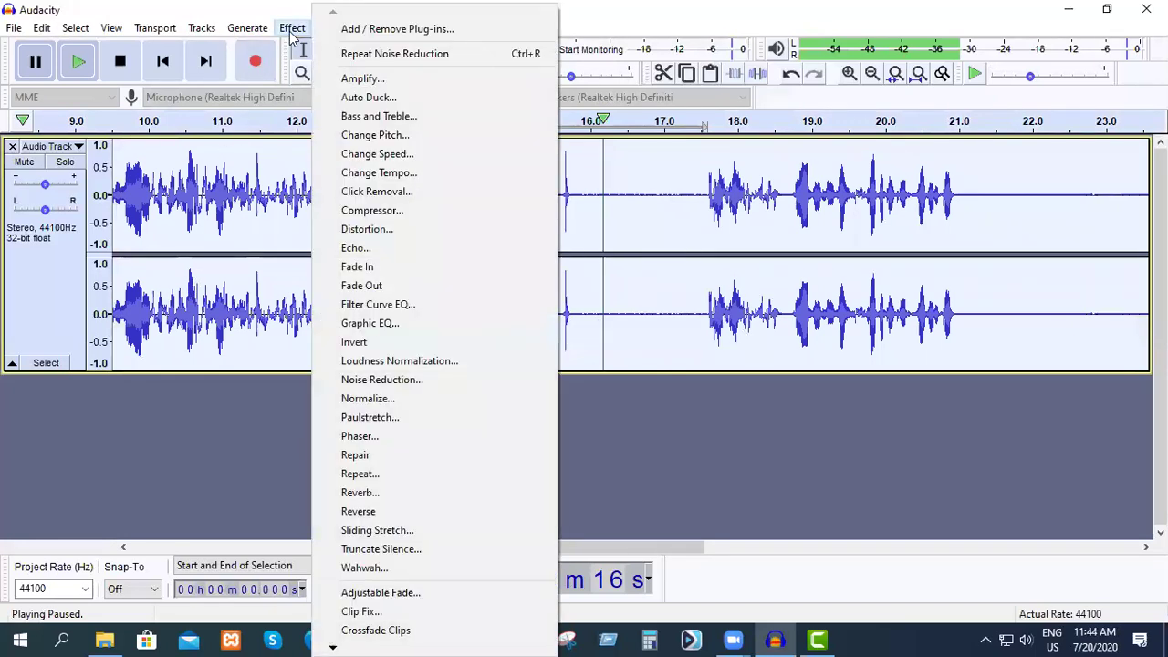
left_click(361, 78)
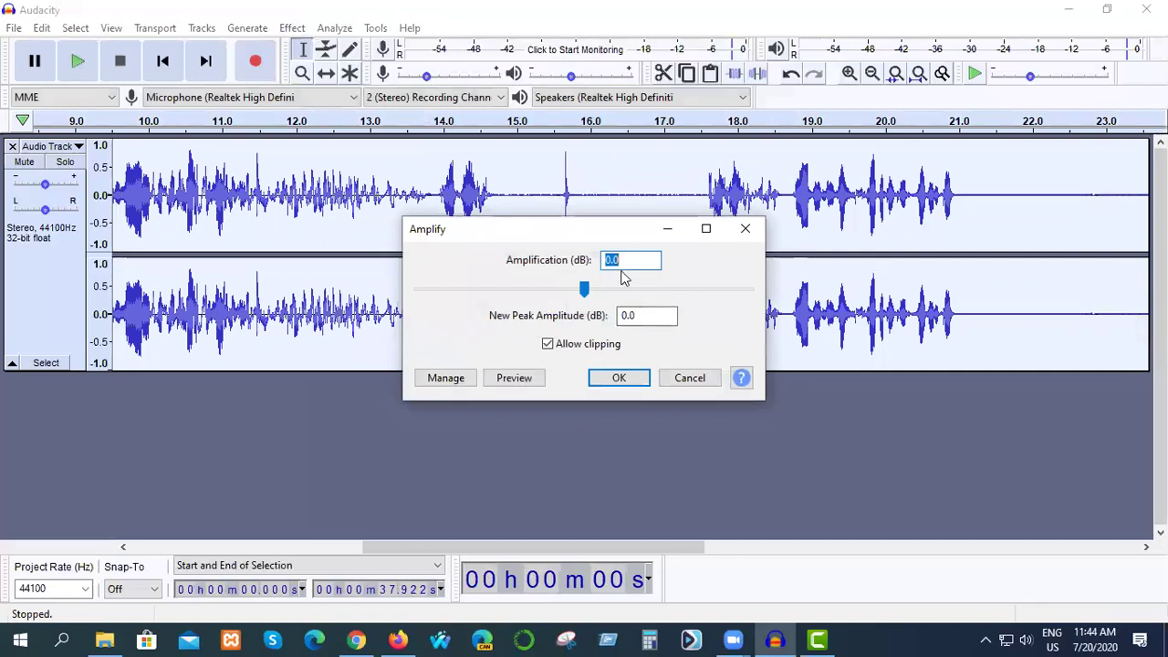
left_click_drag(646, 315, 608, 317)
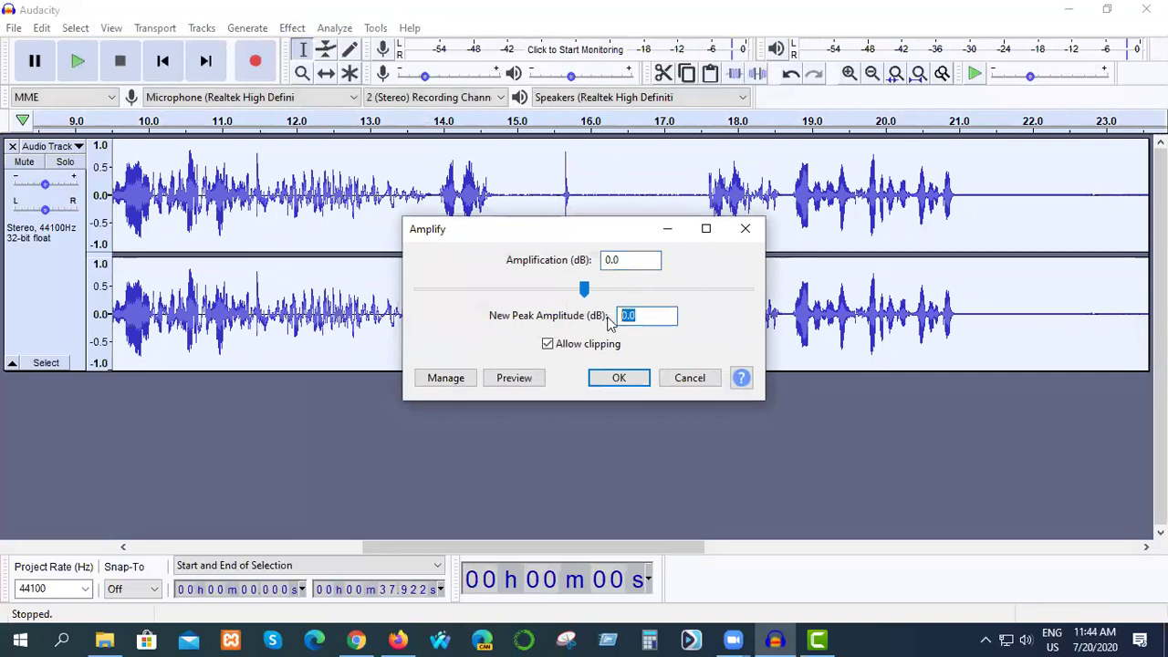
type("12")
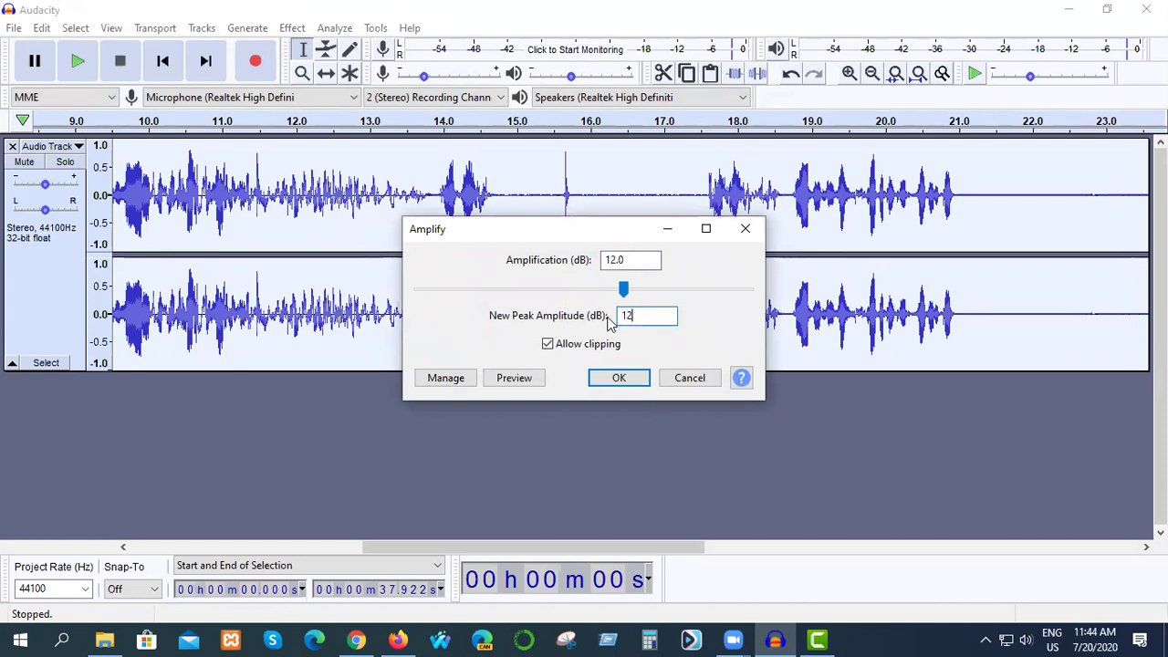
left_click(626, 378)
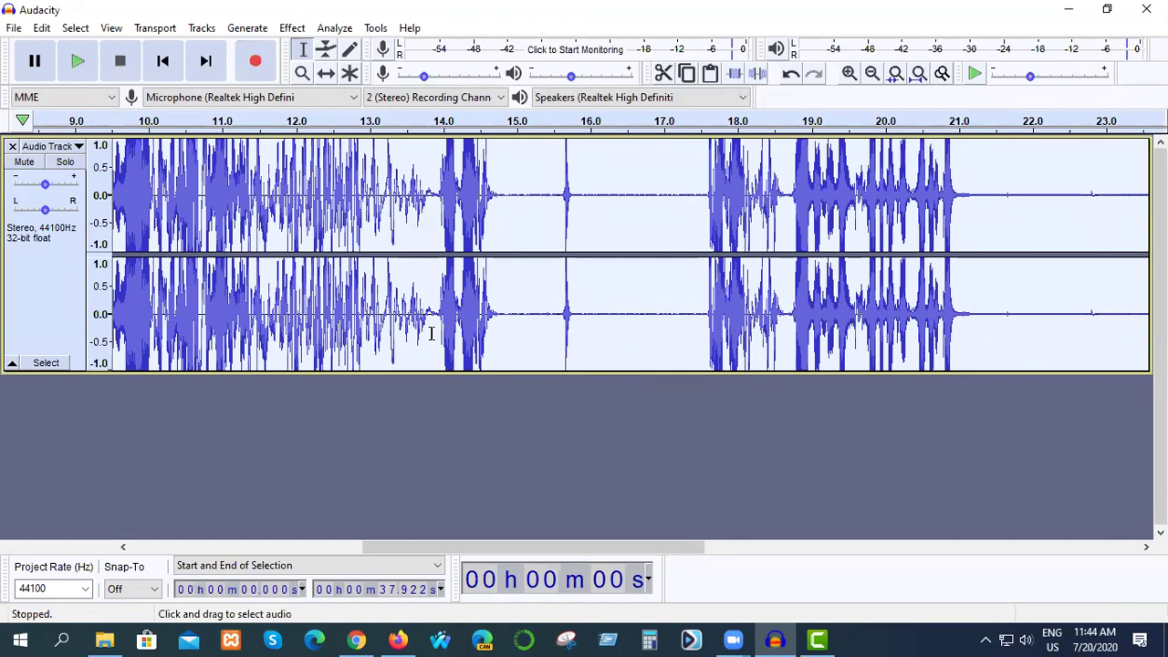
Capture a noise profile from the whole track for Noise Reduction.
left_click(290, 30)
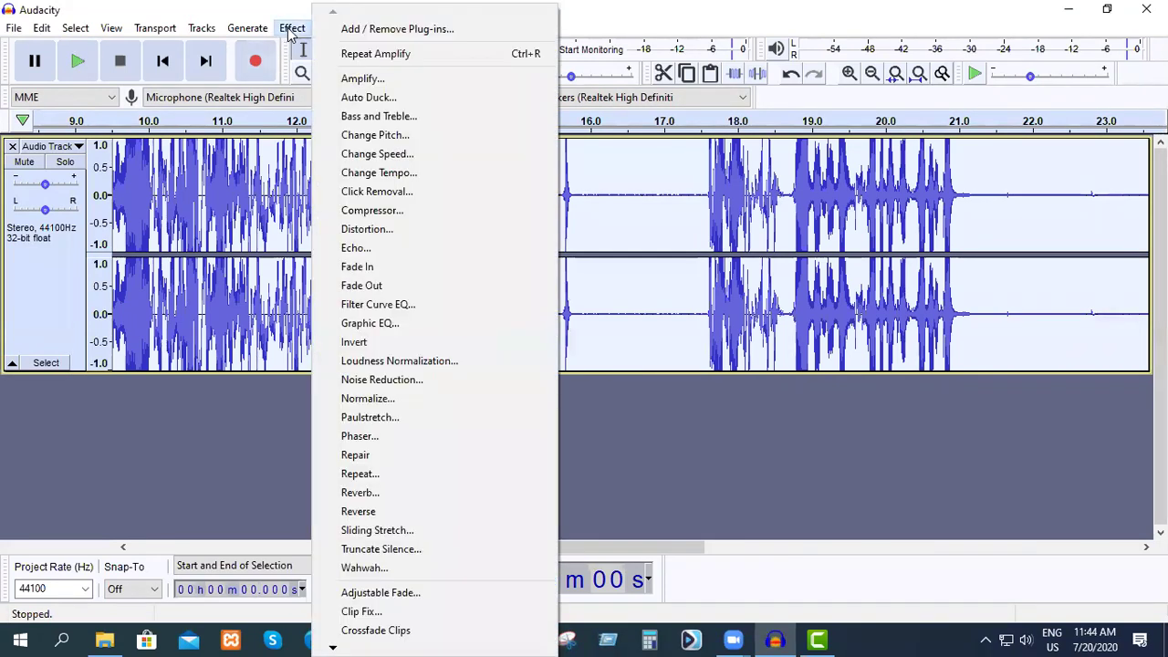
left_click(377, 381)
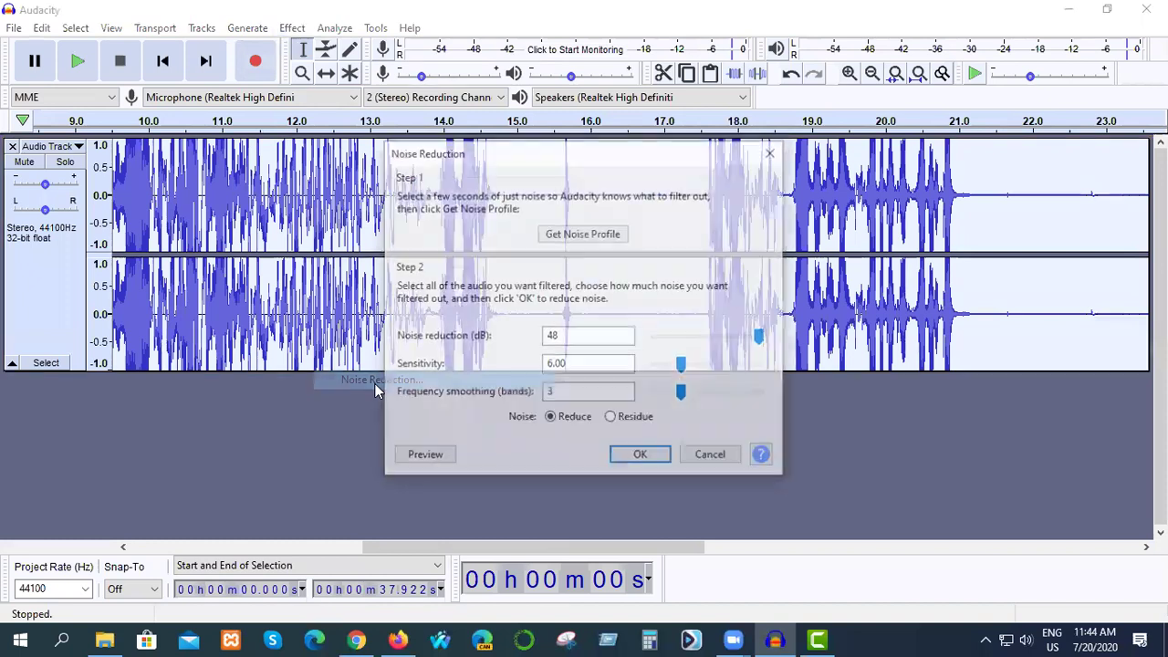
left_click(567, 236)
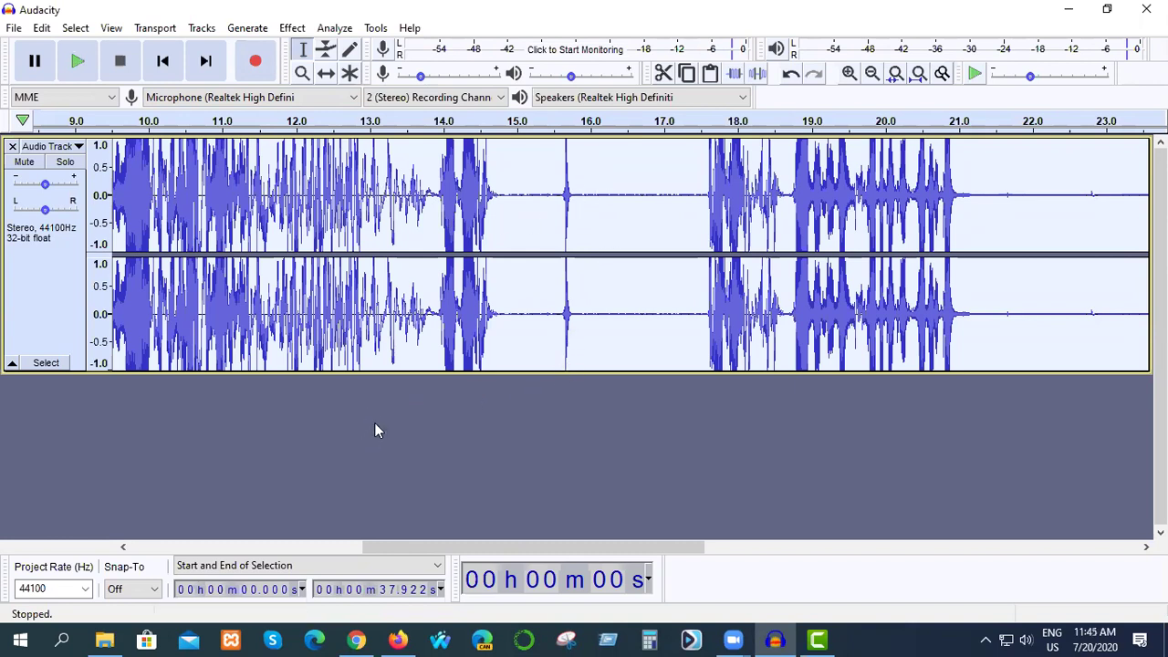
Capture a Noise Reduction profile from the quiet passage between about 21.5 and 23.3 seconds.
left_click(401, 186)
left_click_drag(401, 185, 434, 195)
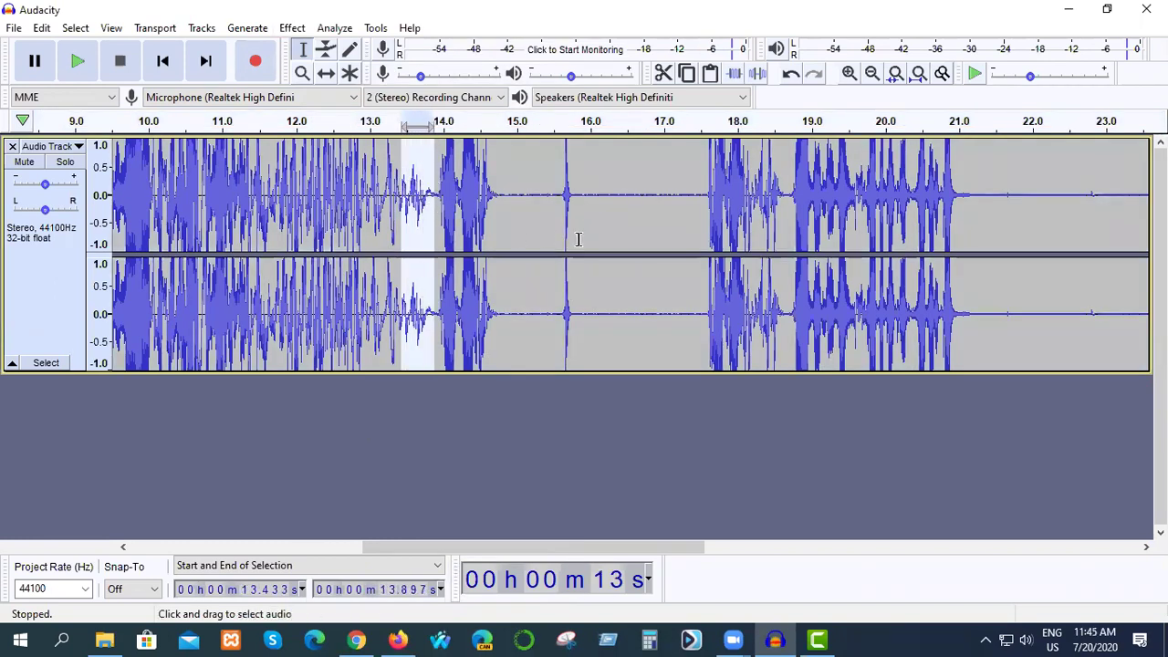
left_click(626, 242)
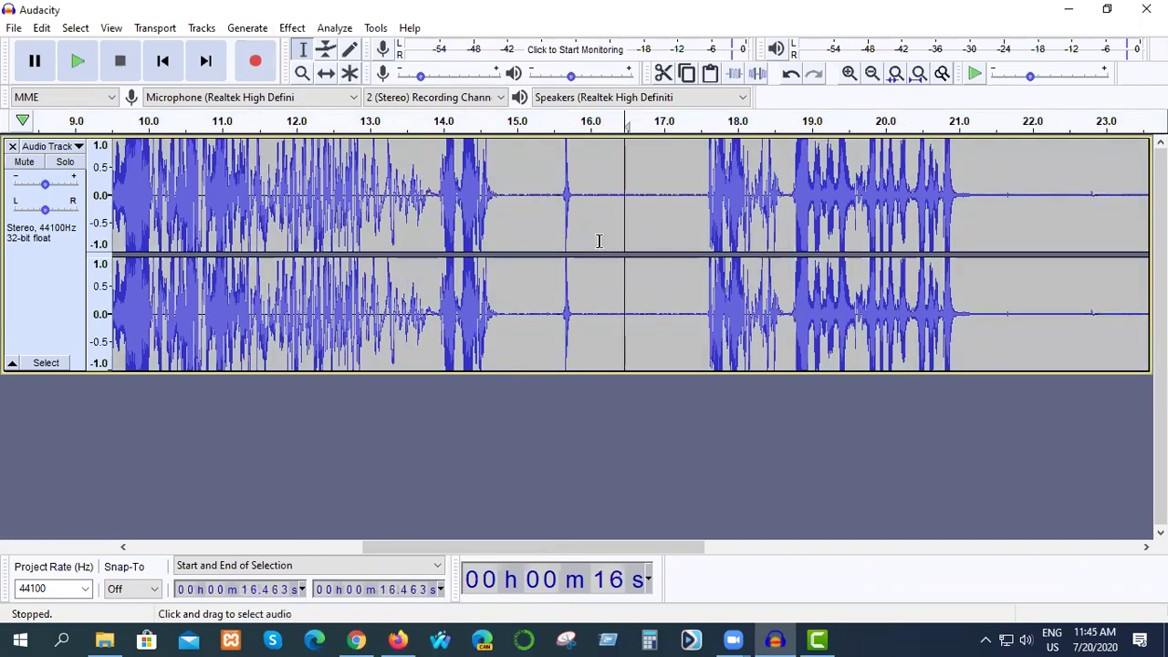
left_click_drag(585, 230, 683, 241)
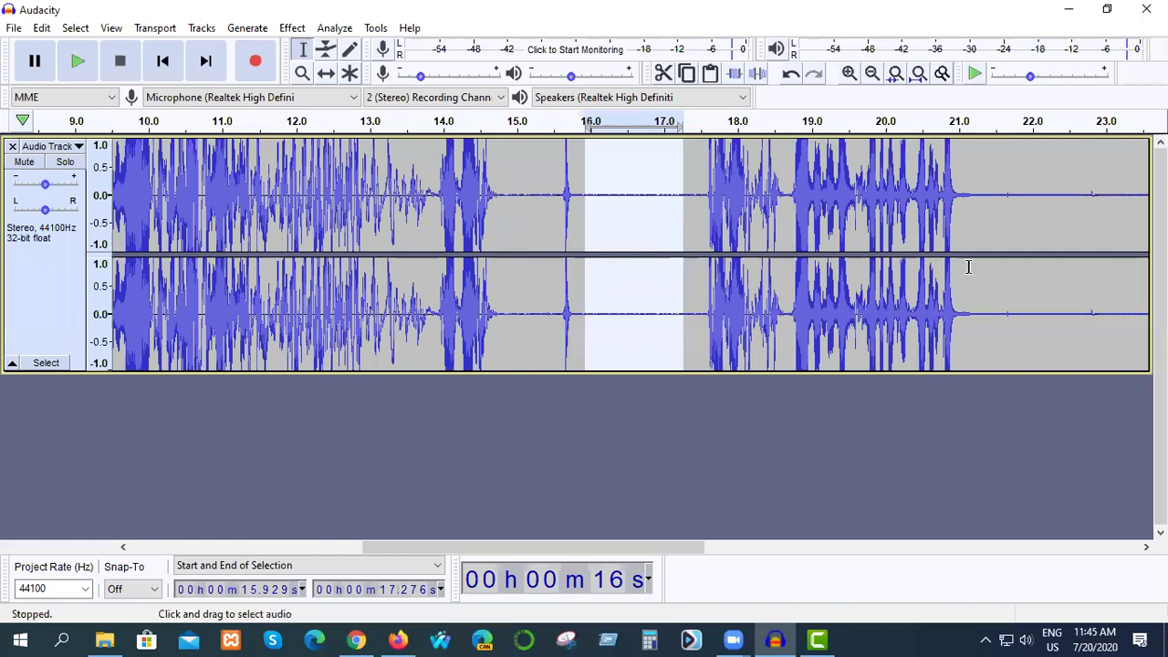
left_click_drag(996, 232, 1125, 254)
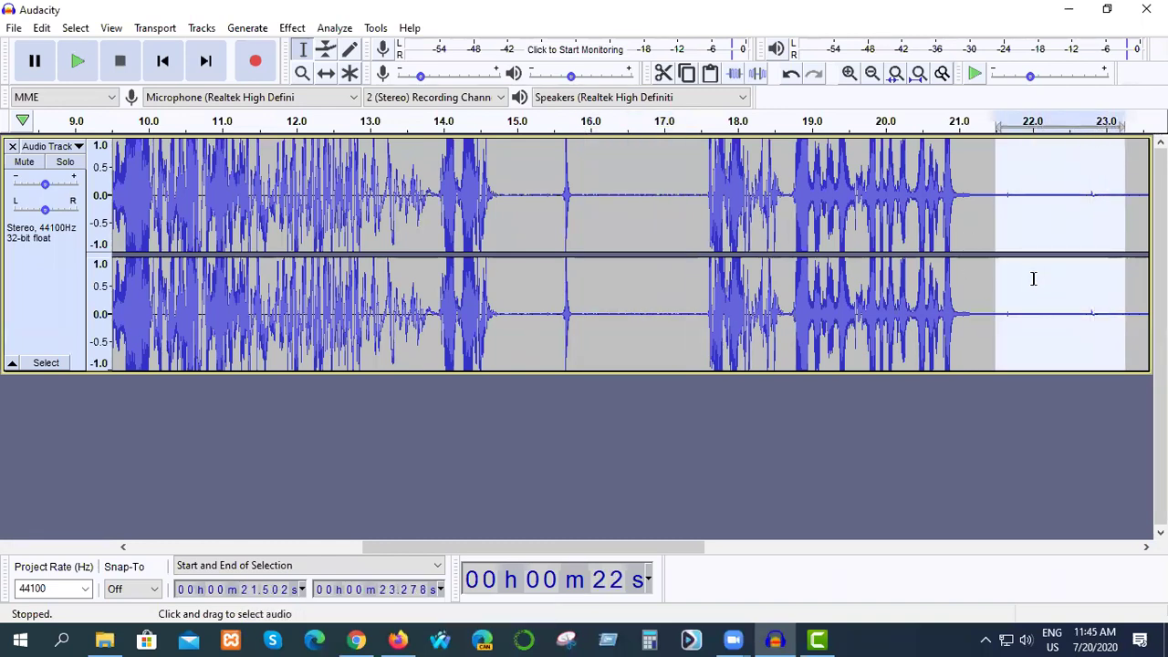
left_click(294, 28)
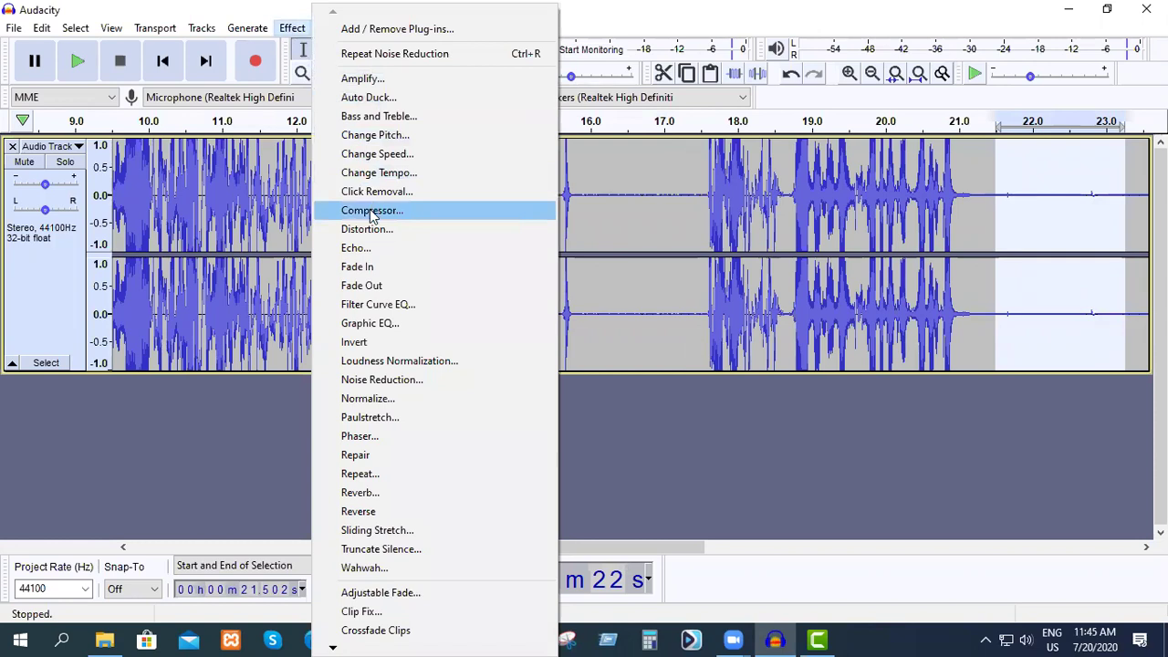
left_click(365, 380)
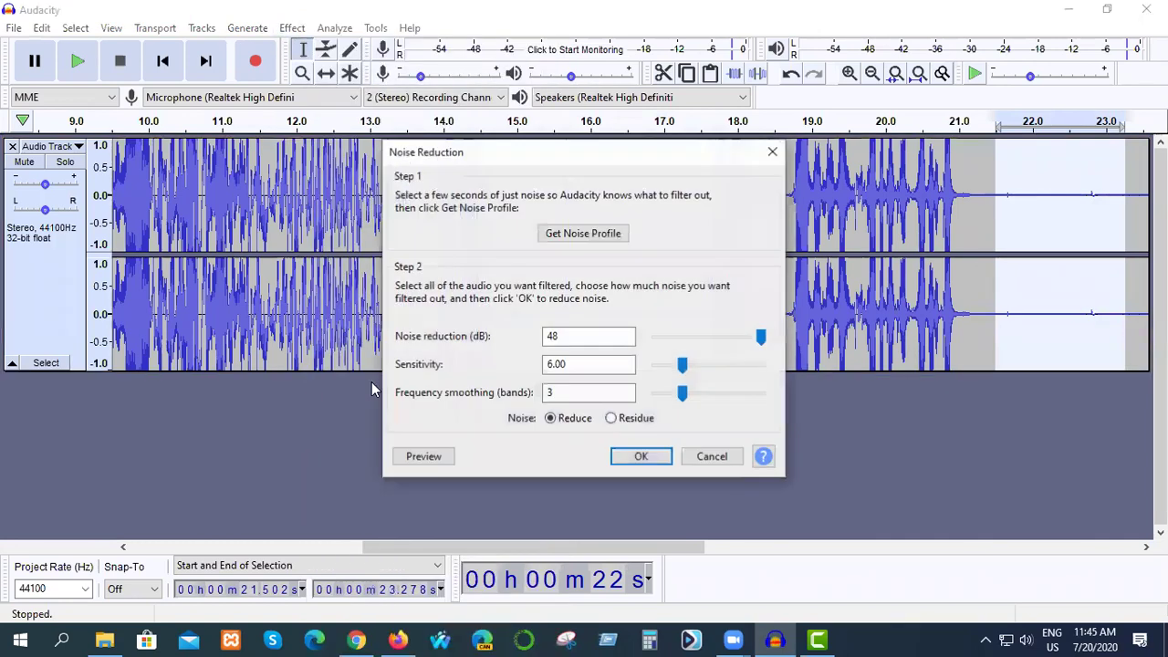
left_click(573, 234)
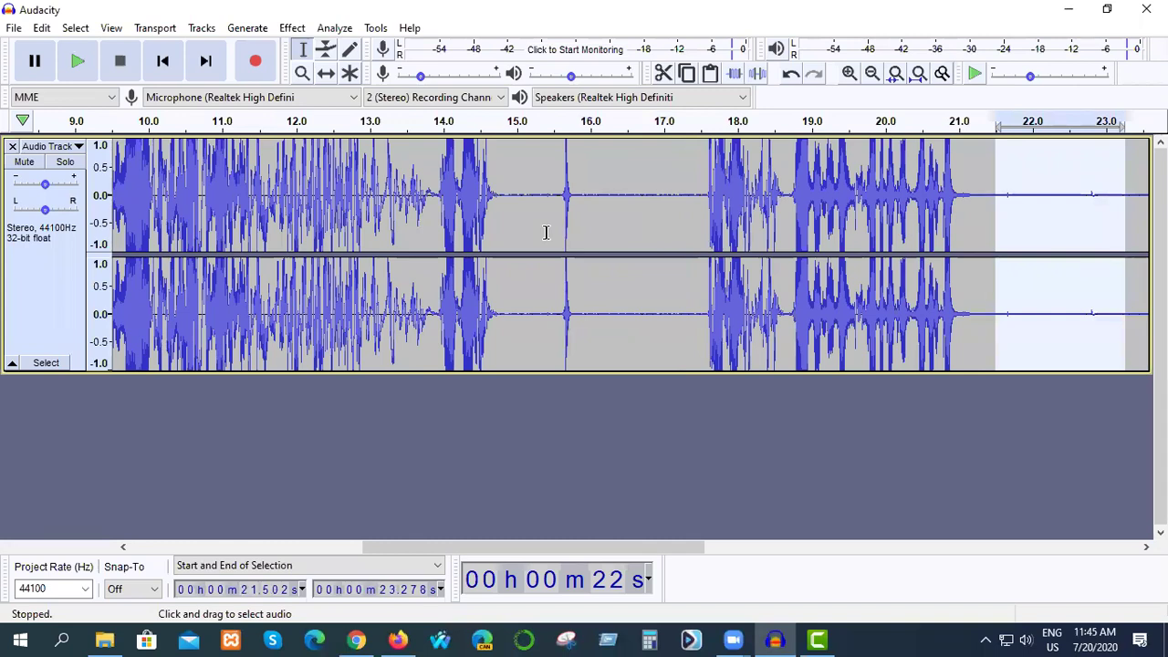
Apply Noise Reduction to the whole track with the reduction set to 19 dB.
key("ctrl+a")
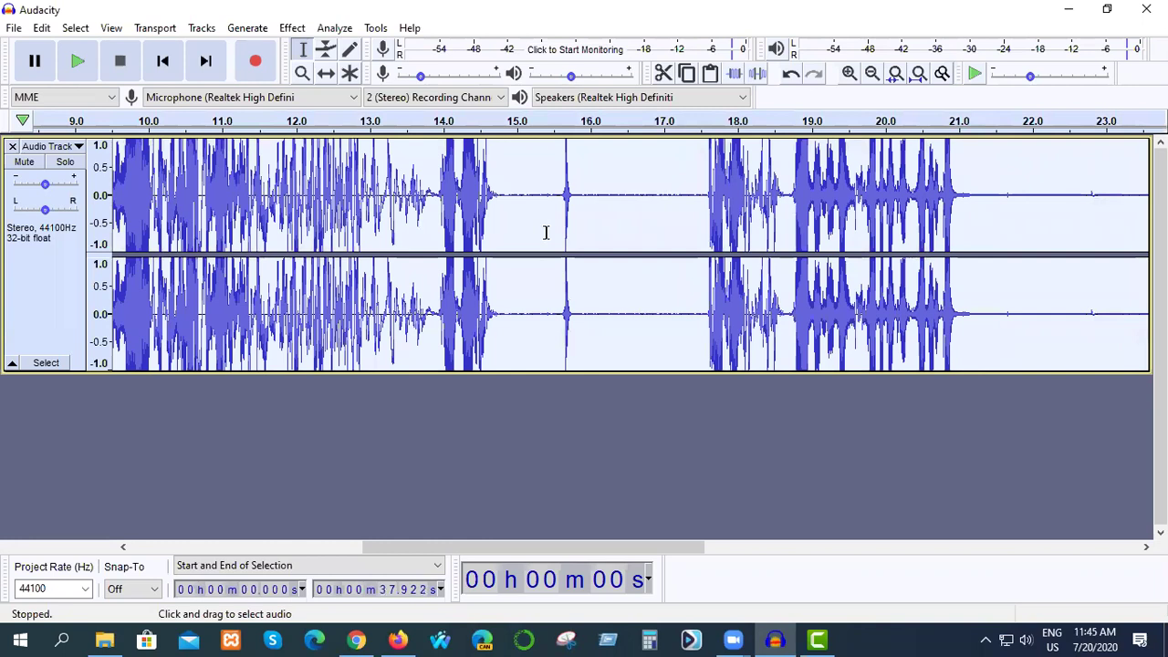
left_click(286, 33)
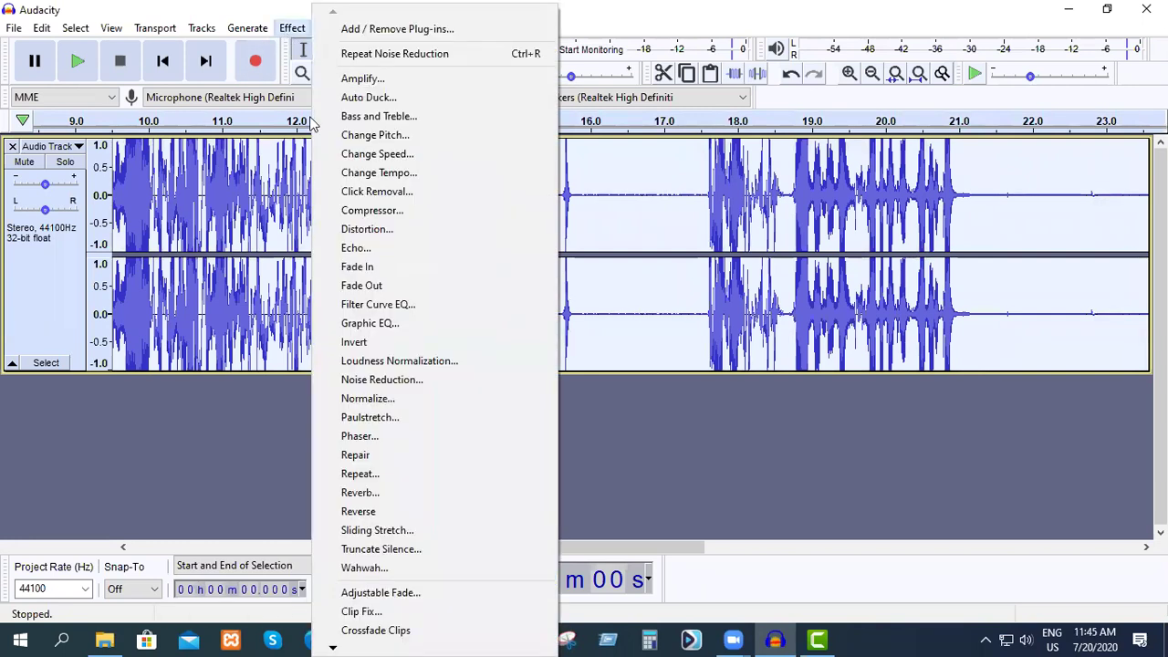
left_click(371, 382)
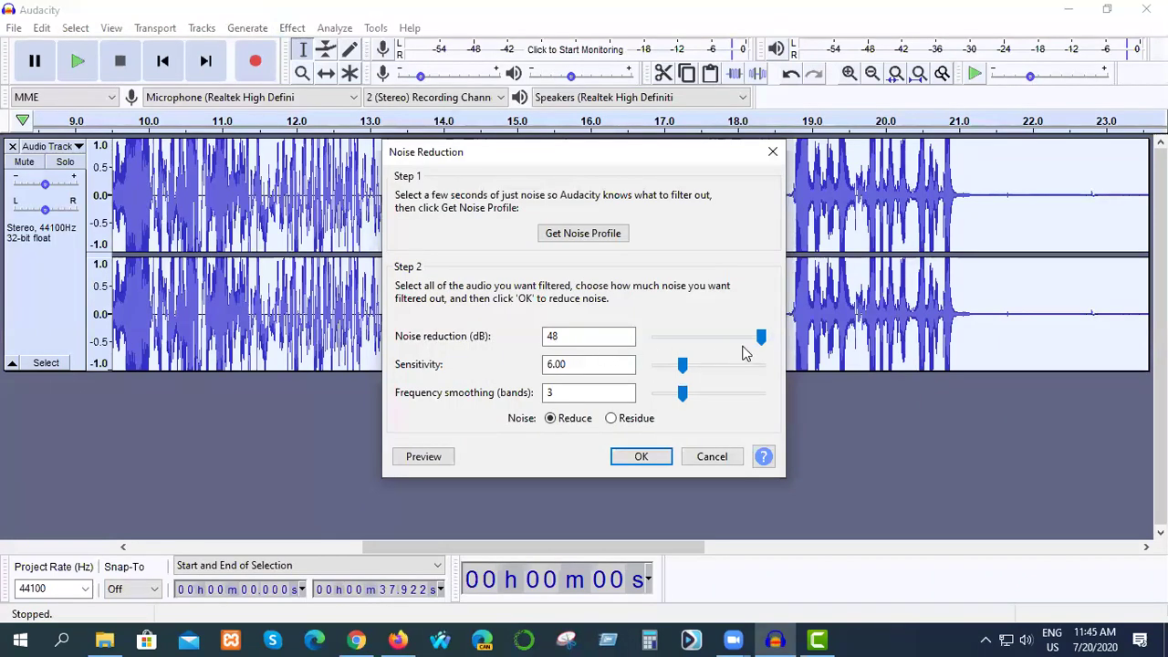
left_click_drag(761, 337, 697, 346)
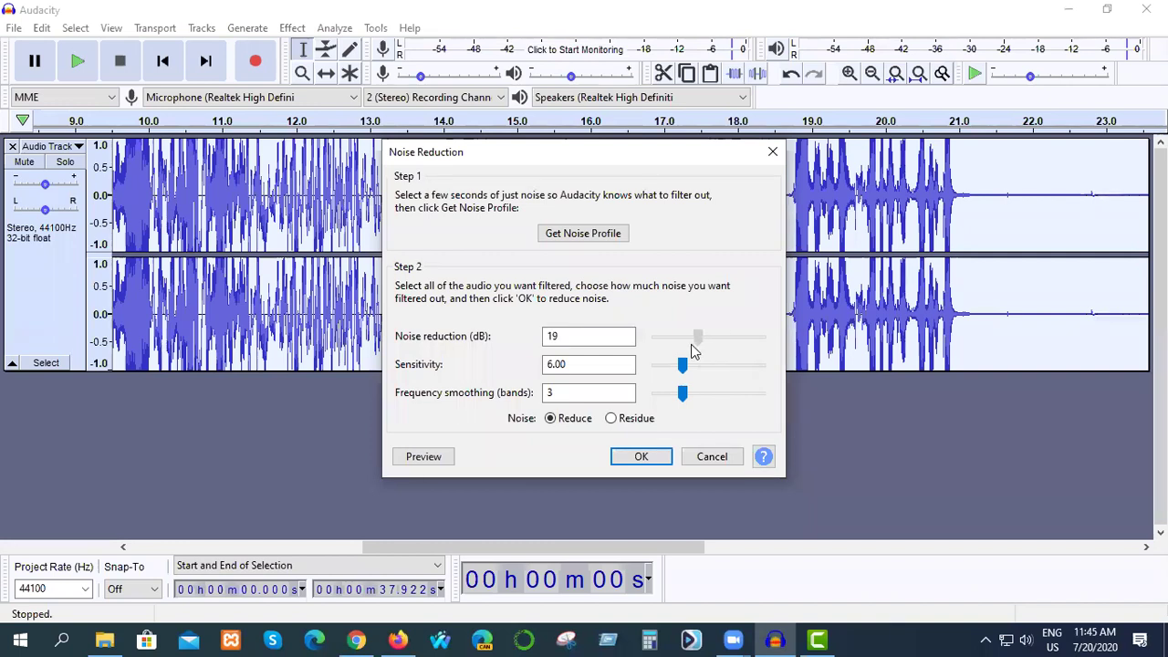
left_click(641, 456)
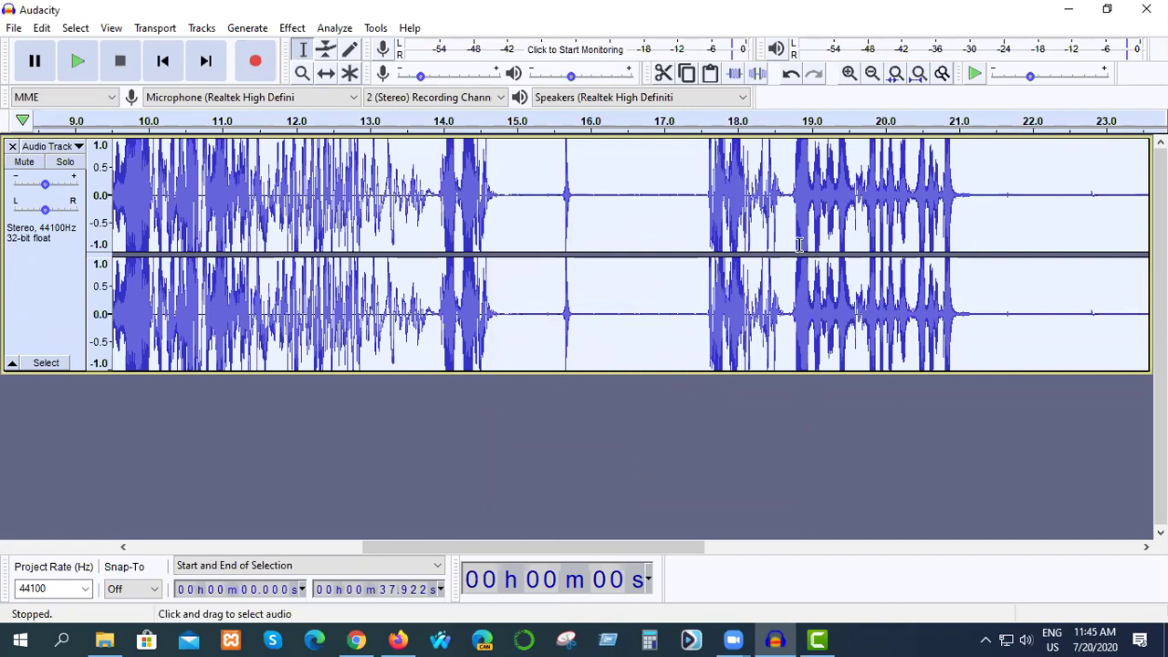
Compress the whole track with a -10 dB threshold, -40 dB noise floor, 2:1 ratio and make-up gain.
left_click(293, 29)
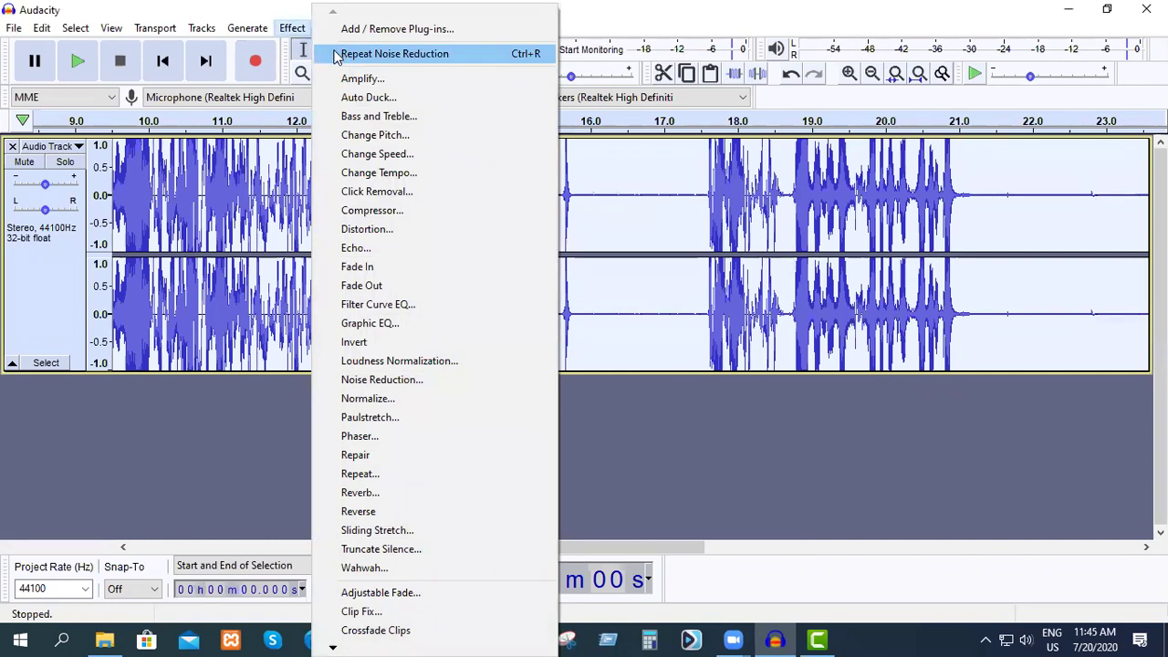
left_click(384, 216)
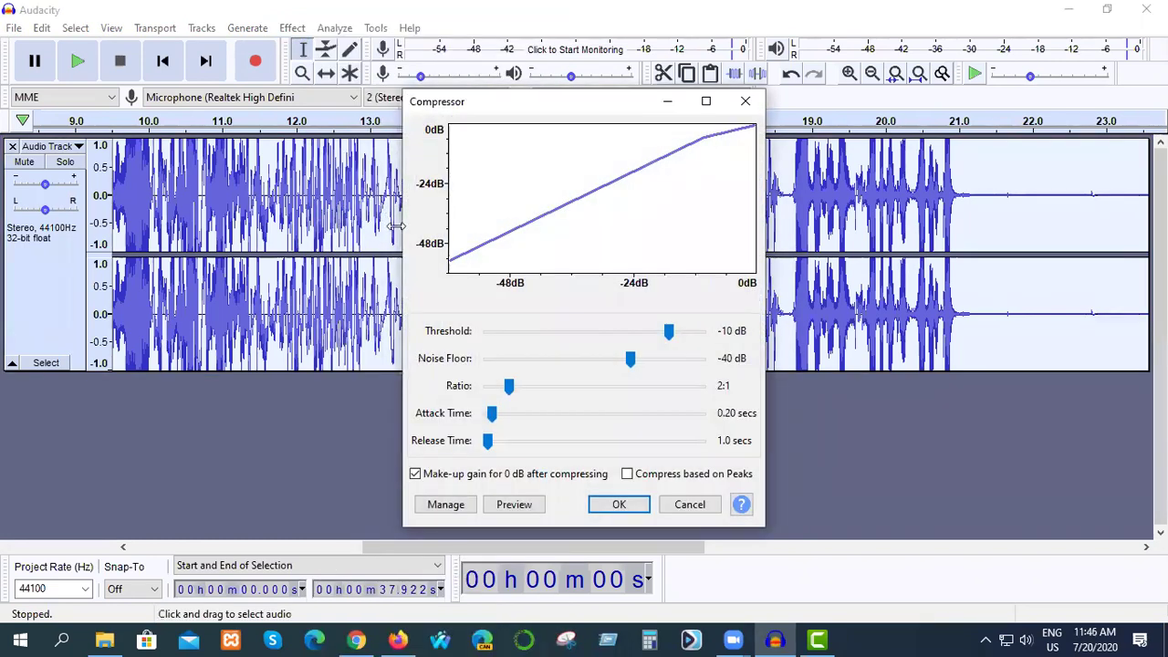
left_click(618, 506)
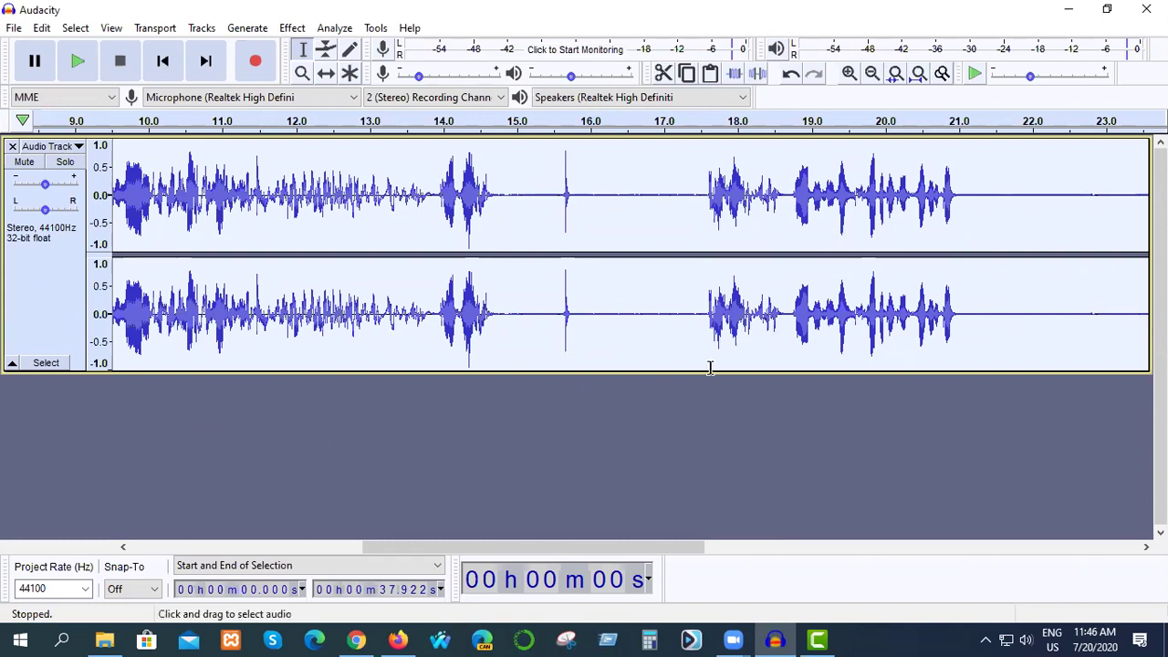
Try to delete audio at about 5.6 seconds, in the quiet gap between the first two spoken parts.
left_click_drag(647, 548, 400, 549)
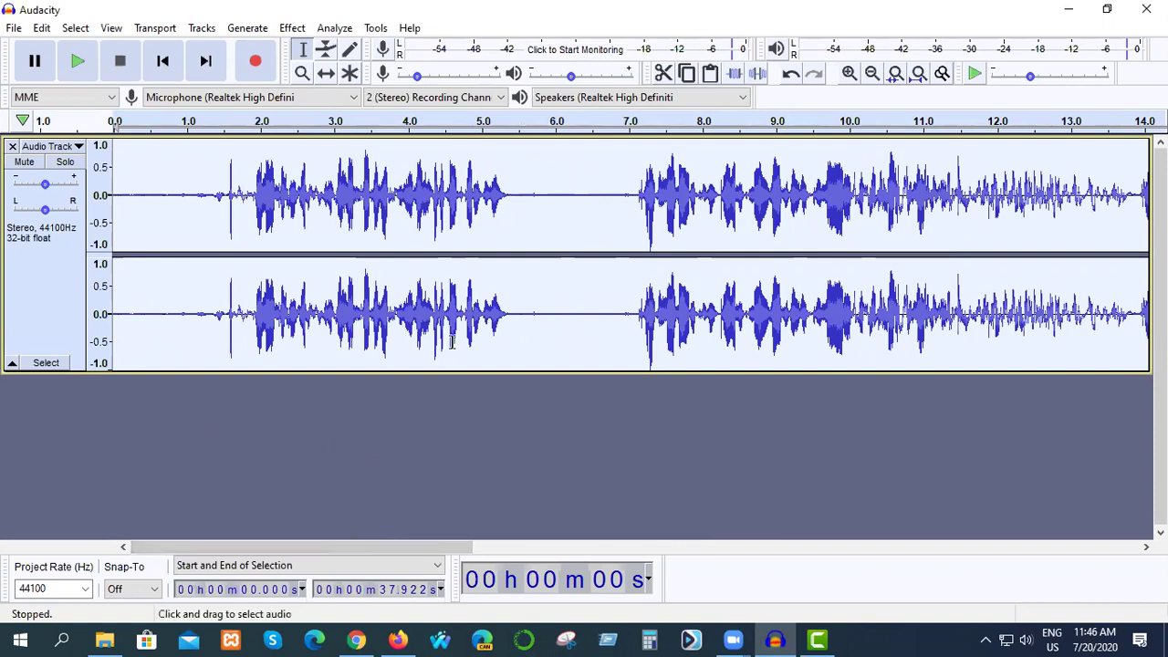
left_click(527, 360)
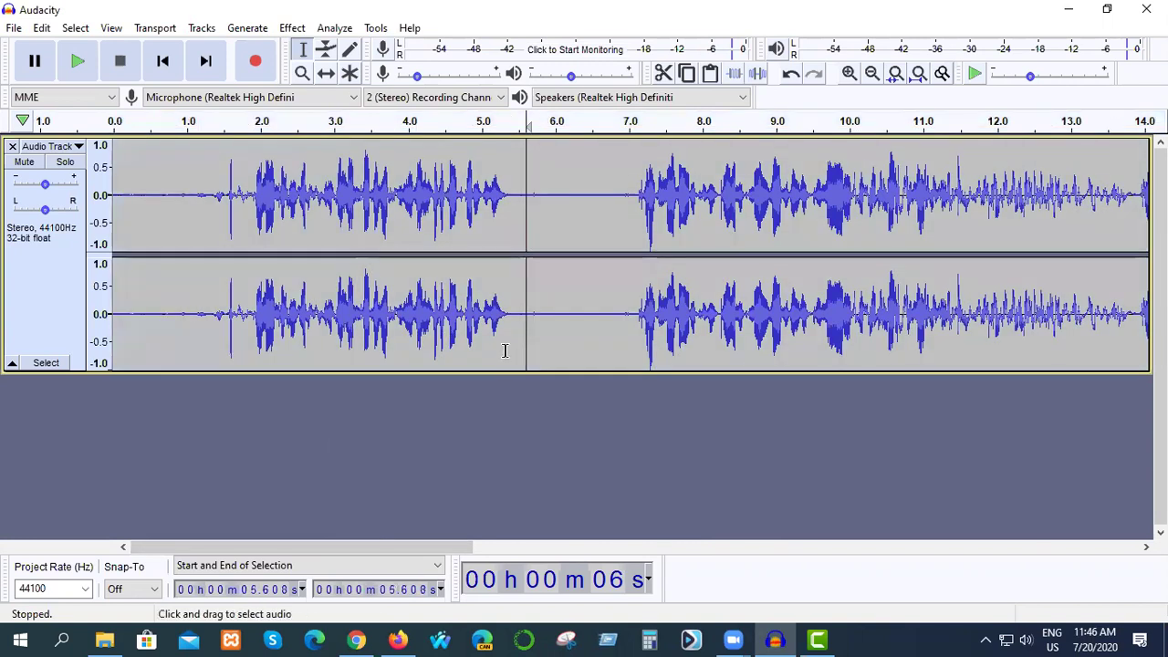
key("BackSpace")
left_click(727, 344)
key("BackSpace")
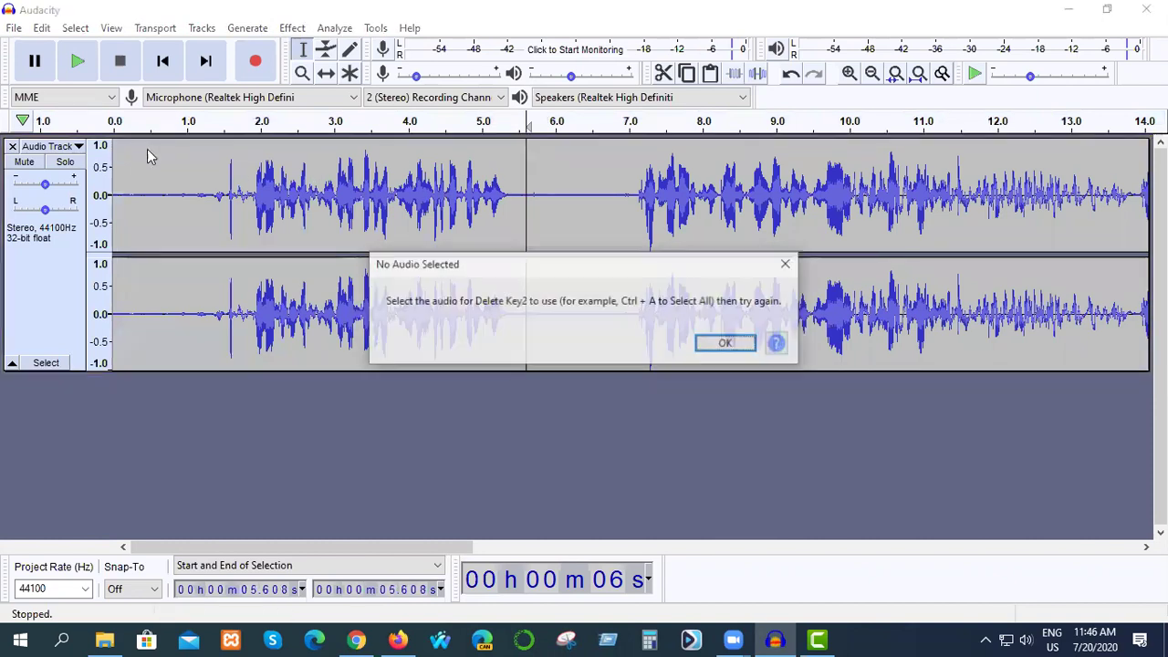
left_click(707, 342)
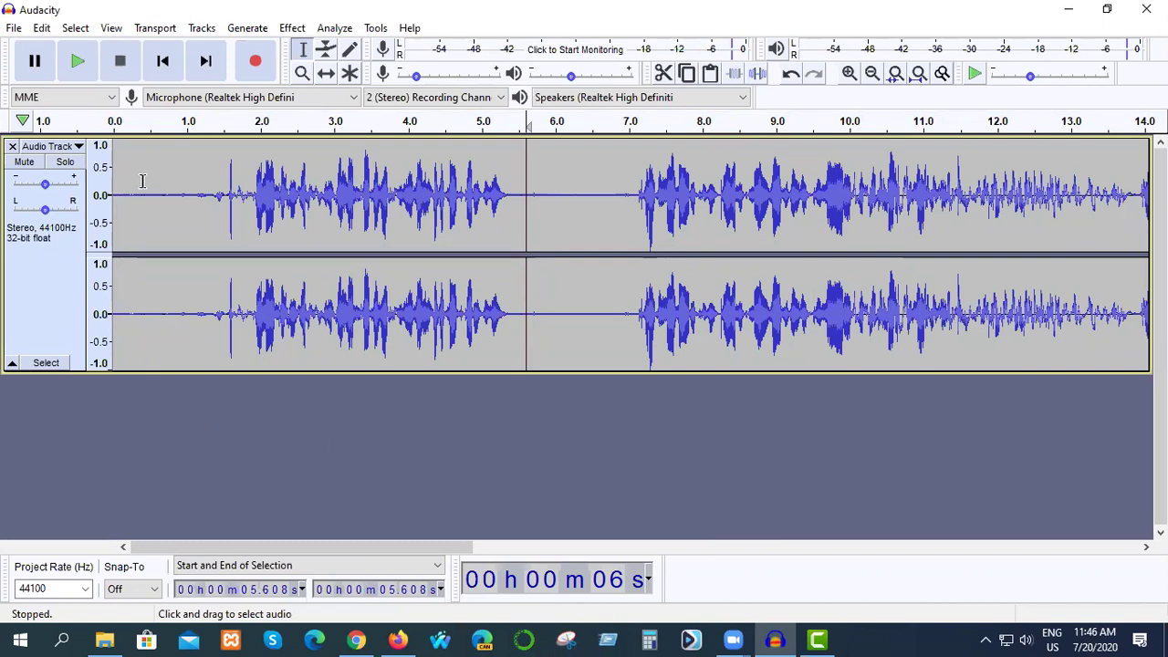
left_click(13, 27)
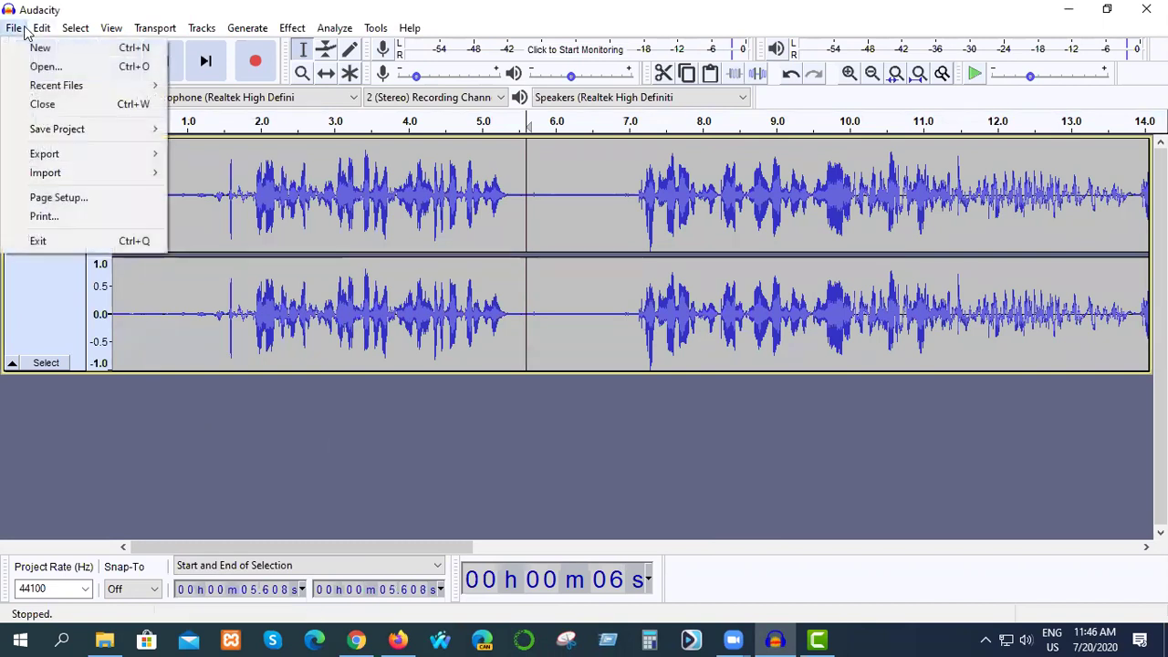
left_click(63, 239)
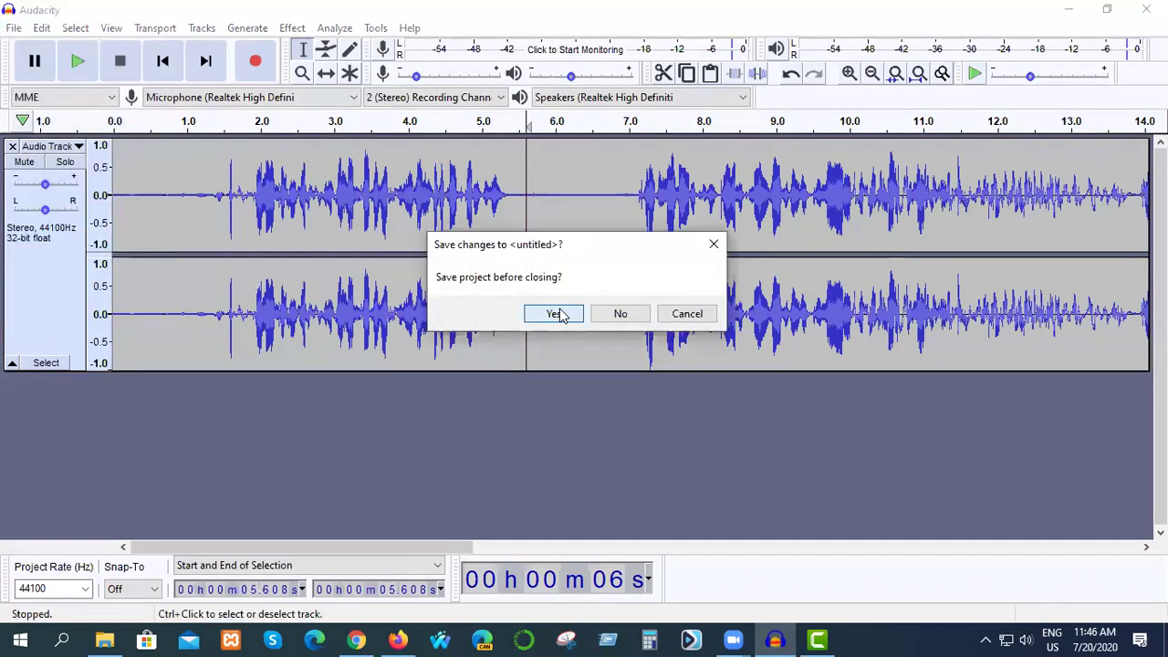
left_click(560, 314)
left_click(608, 364)
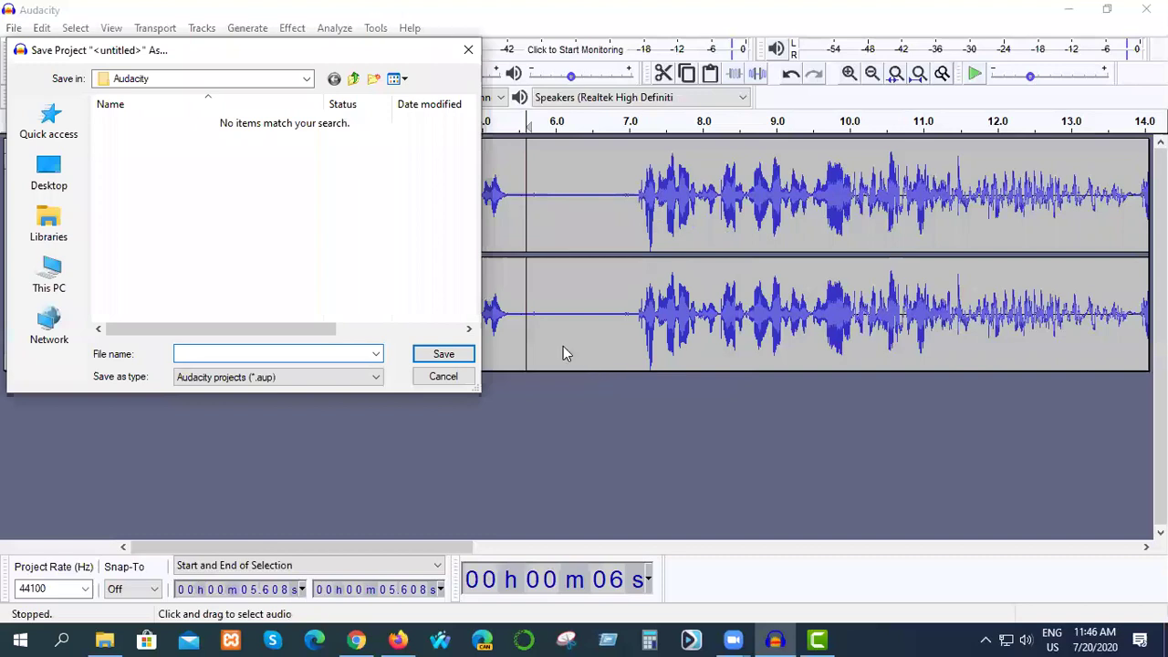
left_click(468, 49)
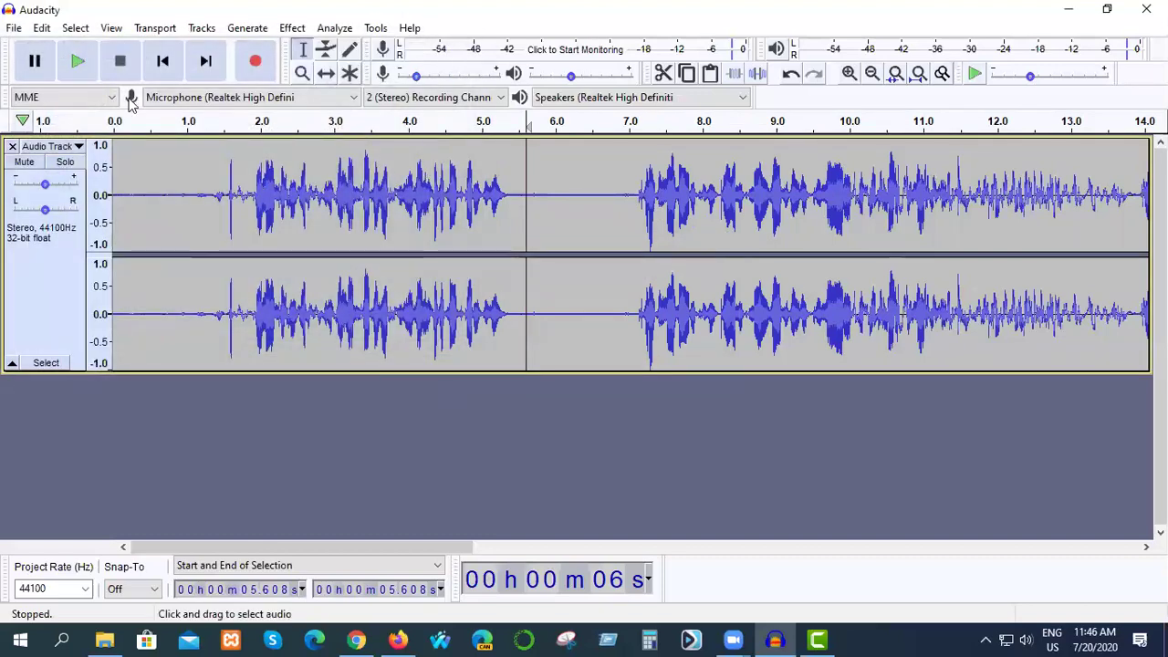
Exit the audio editor without saving the untitled project.
left_click(14, 29)
left_click(66, 240)
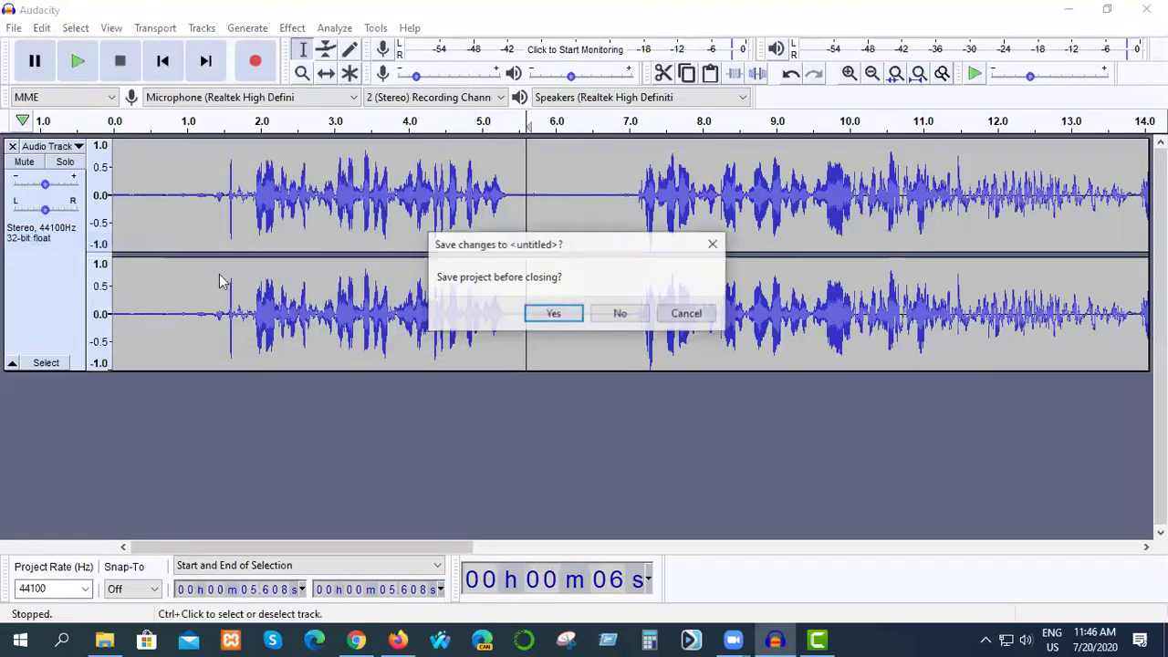
left_click(643, 317)
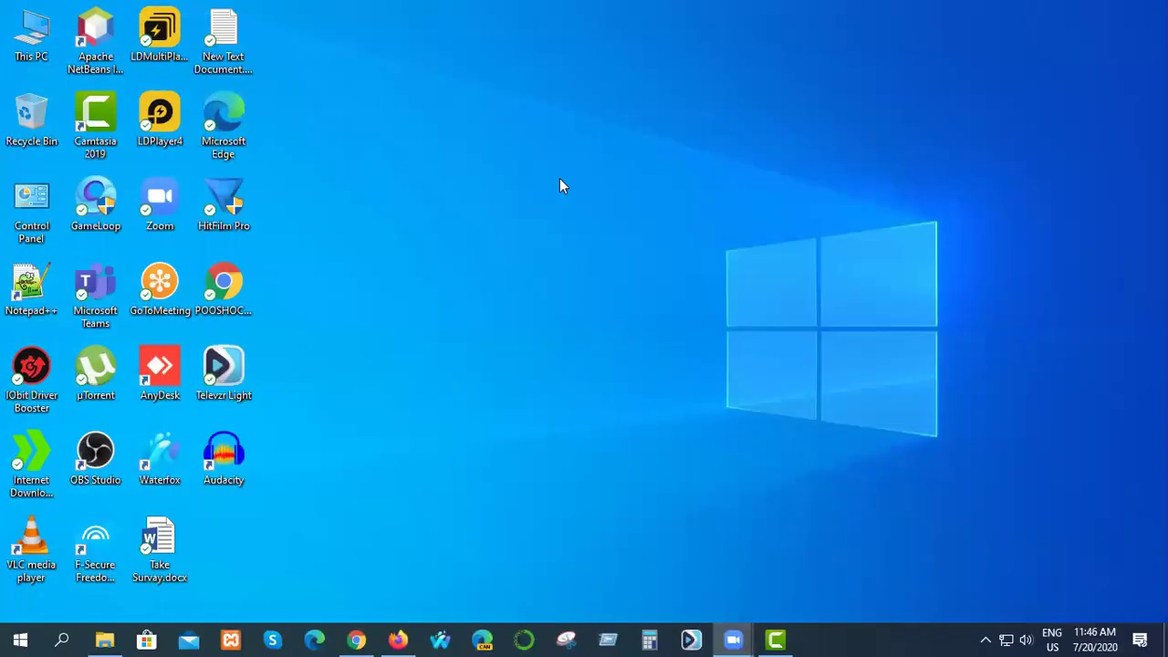
right_click(559, 178)
left_click(595, 230)
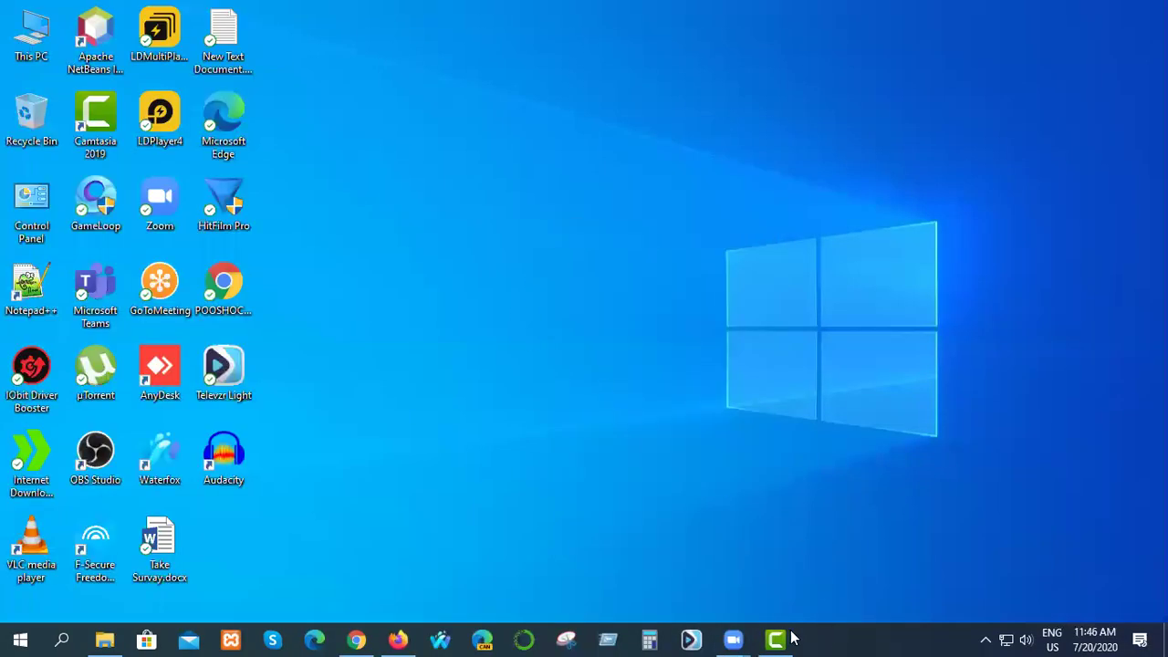
Switch to Camtasia, close it without saving the untitled project, and refresh the desktop.
left_click(783, 639)
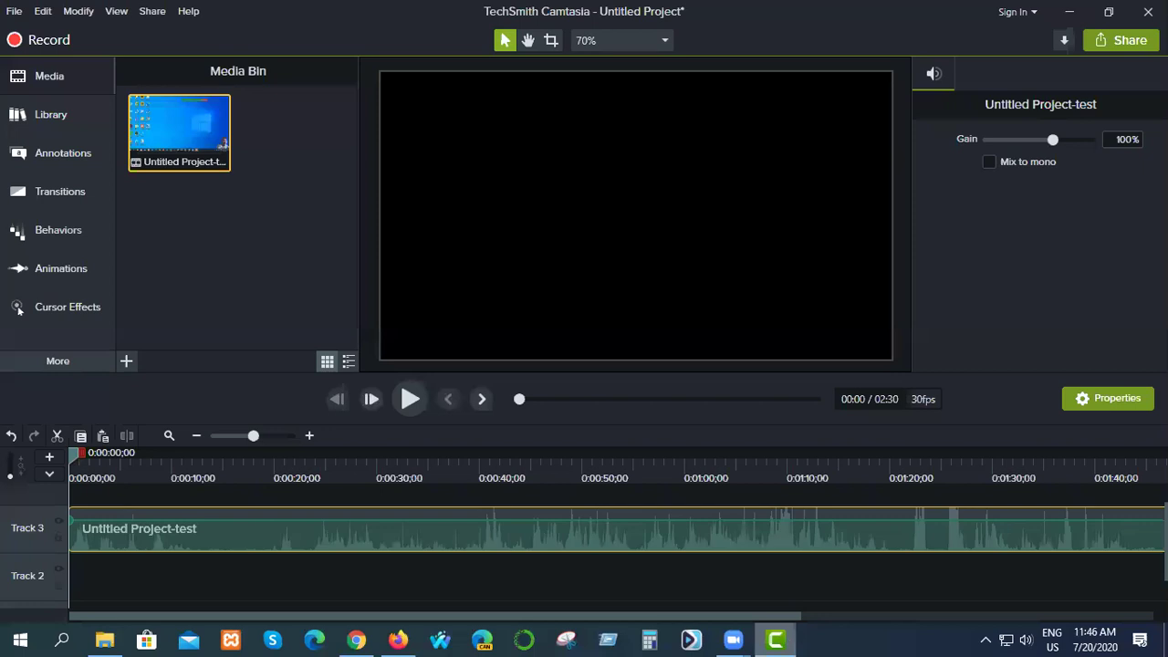
left_click(1147, 11)
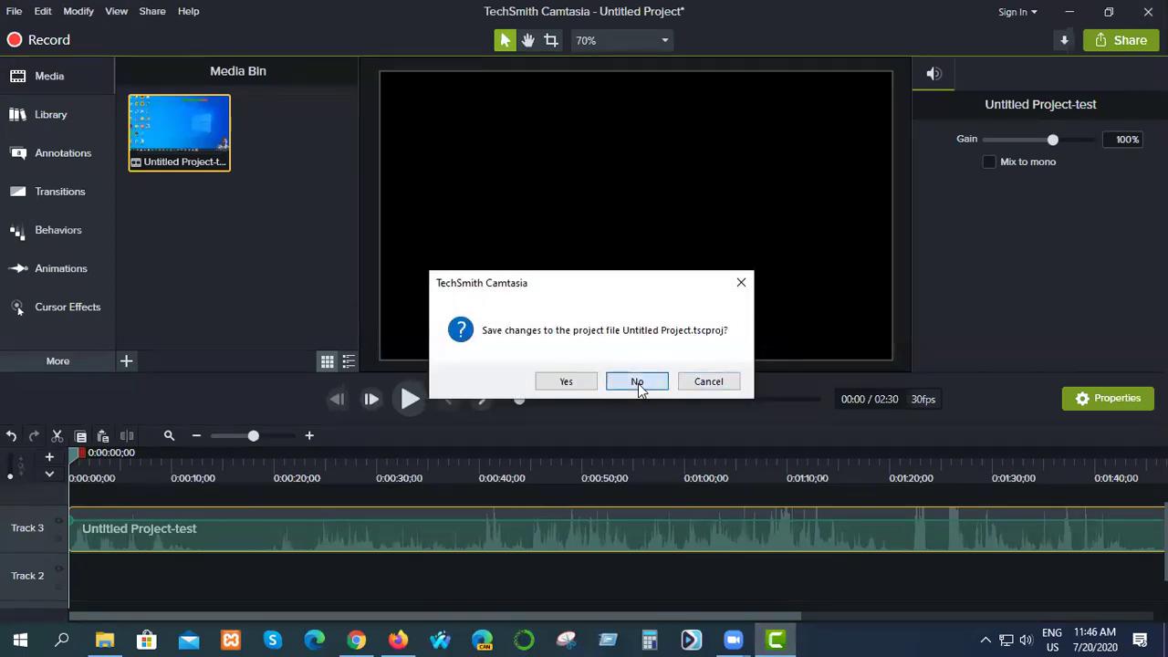
left_click(637, 382)
right_click(644, 114)
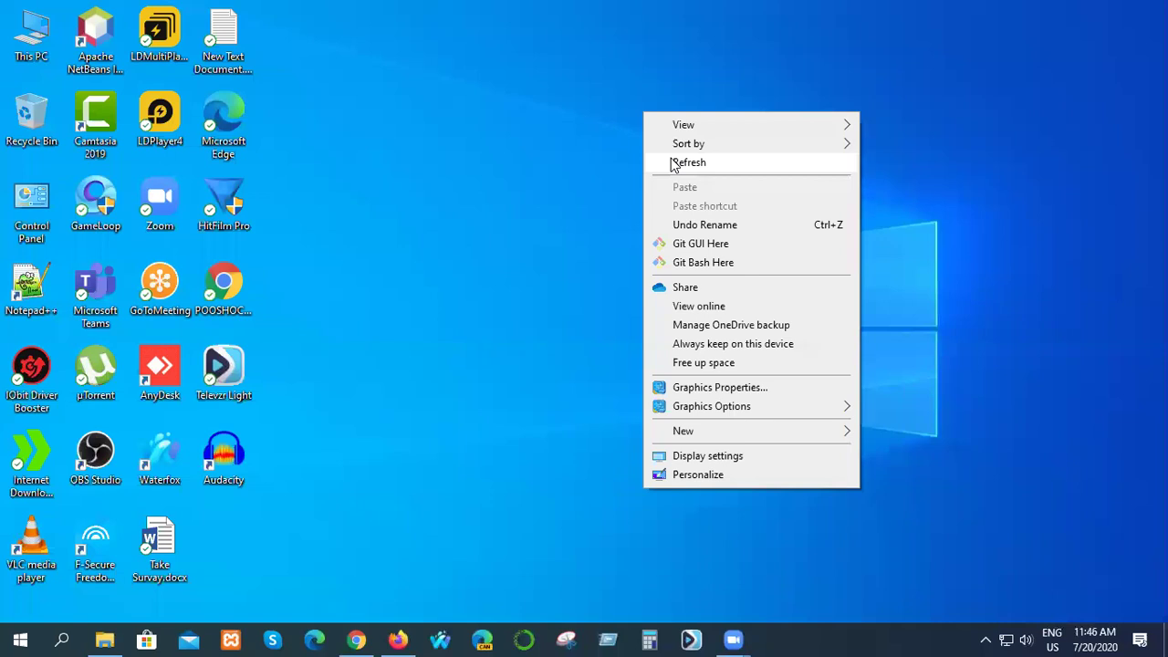
left_click(673, 164)
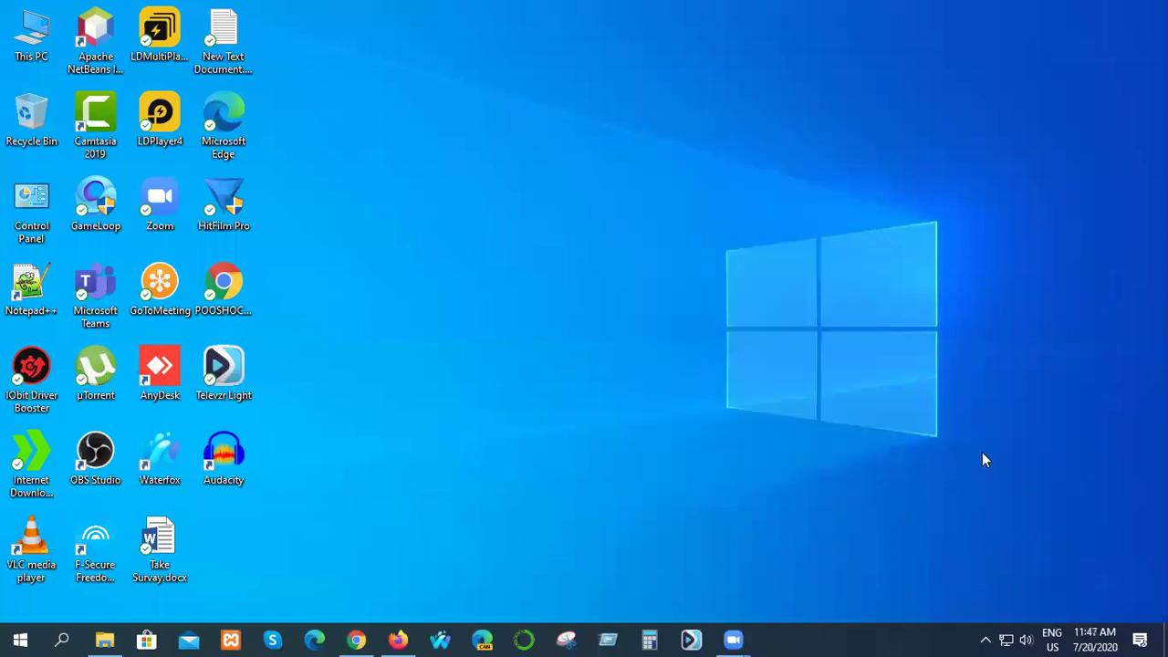
Clear the pending system notifications and return to the desktop.
left_click(1140, 639)
left_click(1116, 544)
left_click(511, 299)
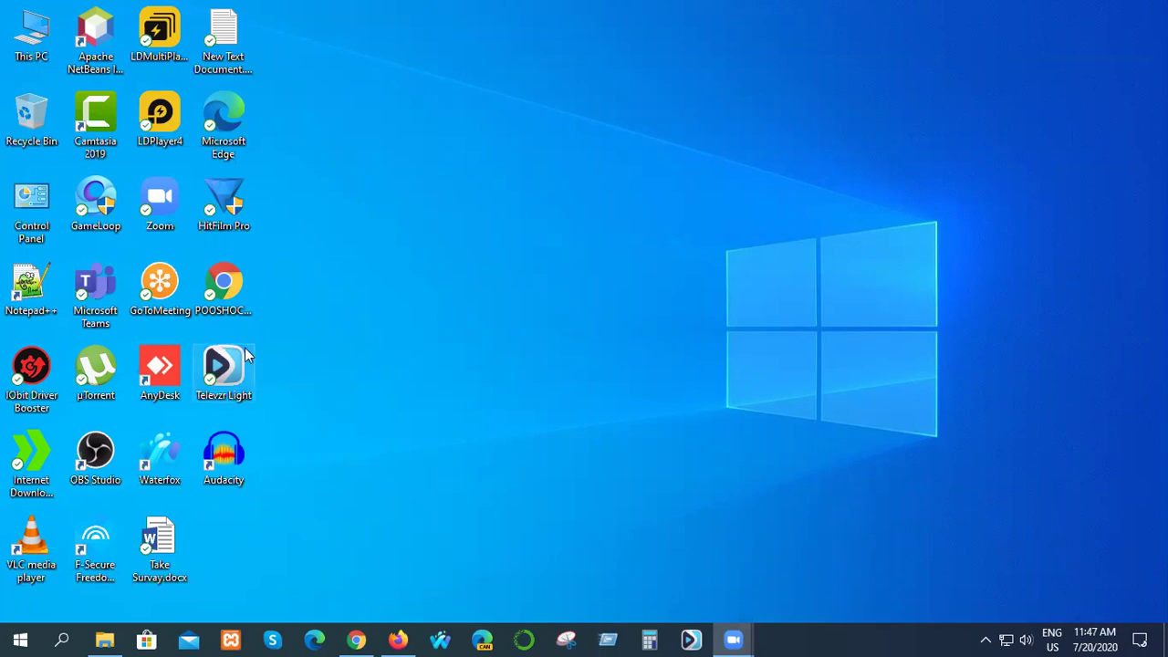
Search the computer for "cam" and launch Camtasia Recorder 2019.
left_click(64, 639)
type("c")
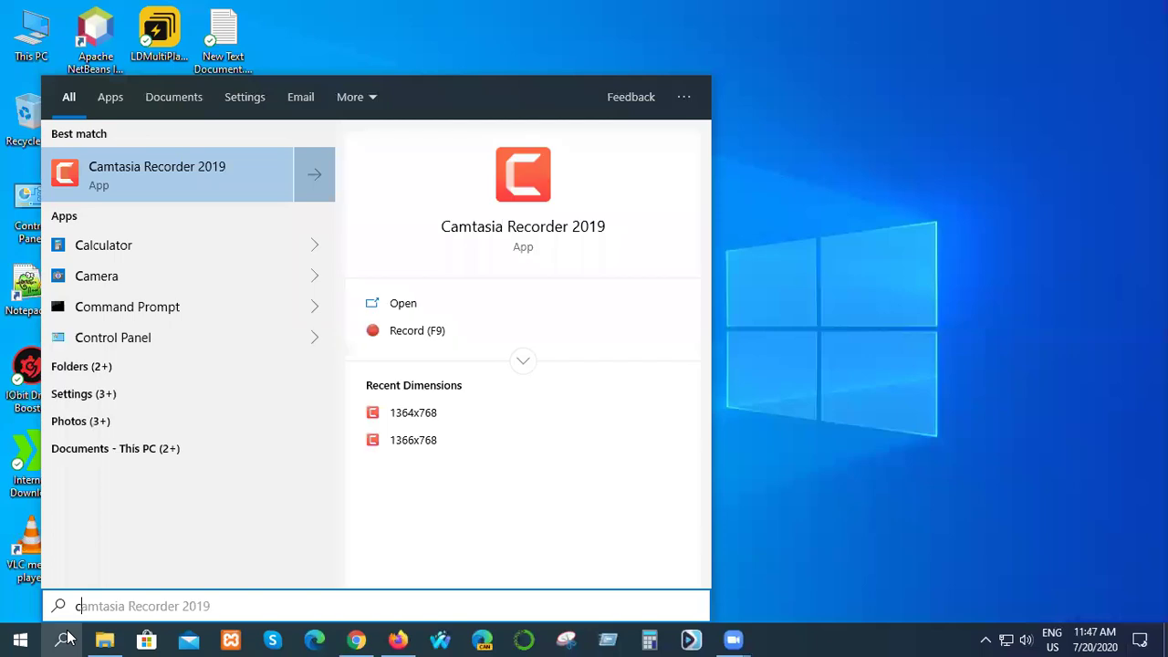
type("am")
left_click(166, 177)
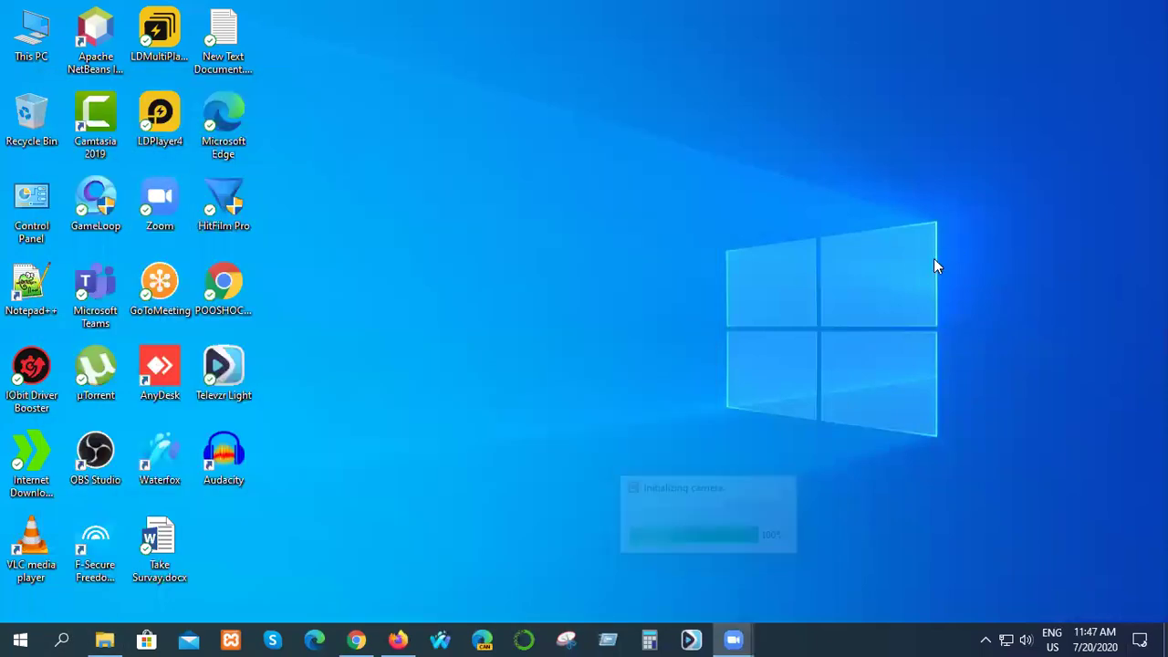
Set up the screen capture with audio off, the camera on and the full screen as the recorded area.
mouse_move(912, 500)
left_mouse_down()
mouse_move(921, 485)
mouse_move(912, 512)
left_mouse_up()
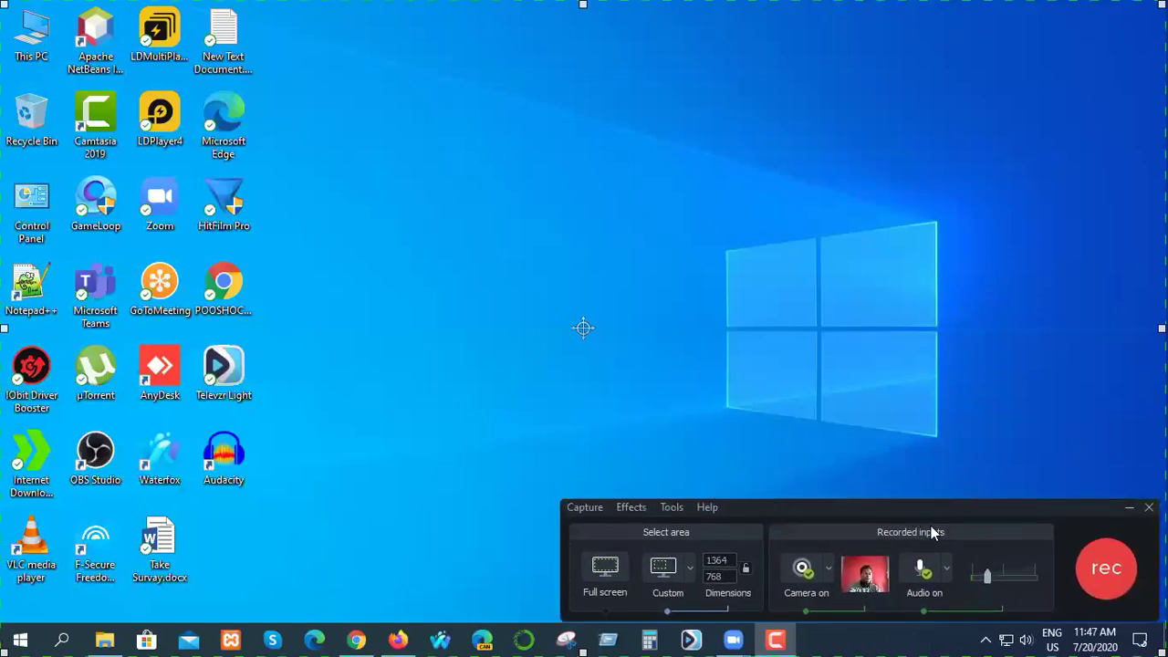
left_click(925, 568)
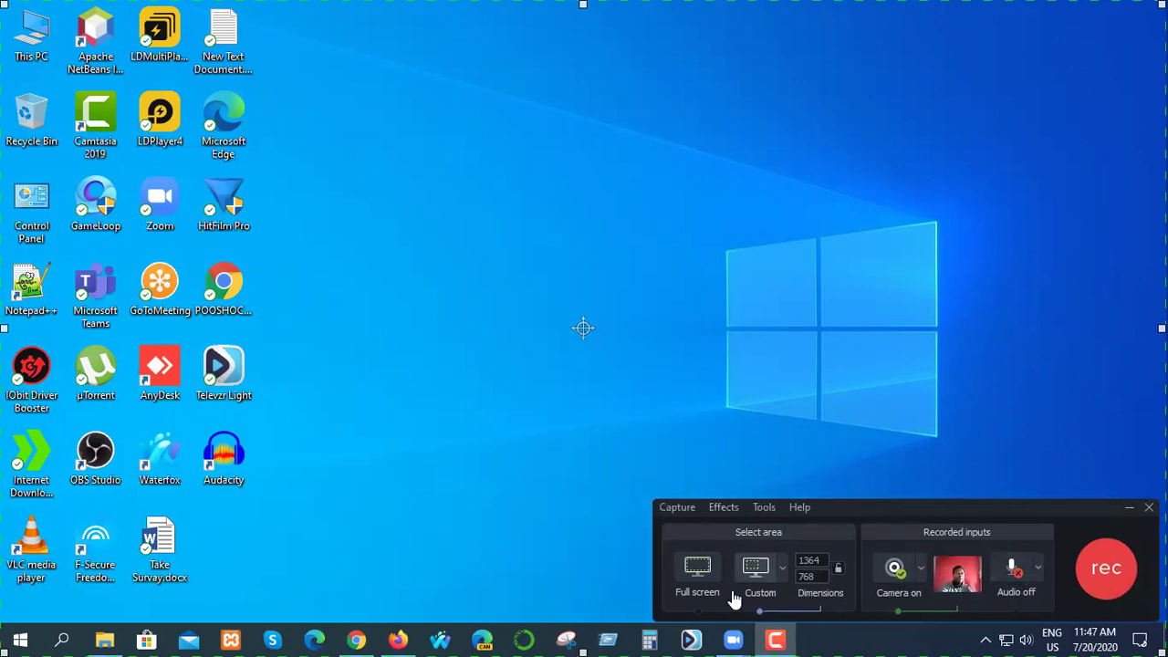
left_click(701, 610)
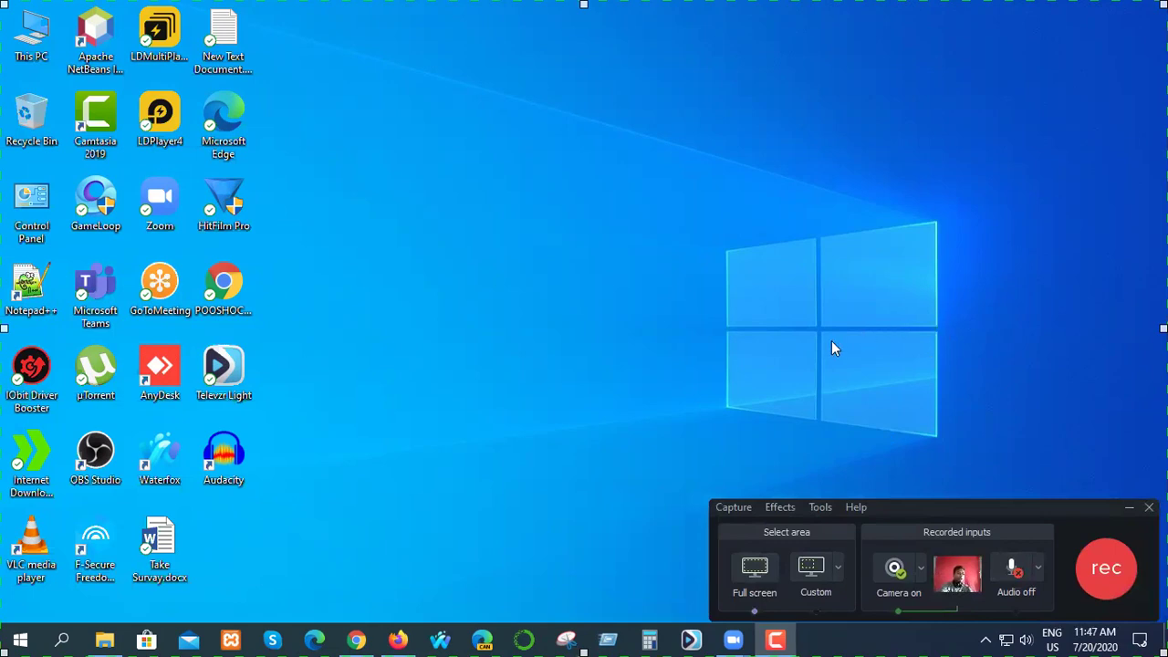
Open Audacity, start the screen recording together with an Audacity voice recording, and minimize the Audacity window.
double_click(228, 464)
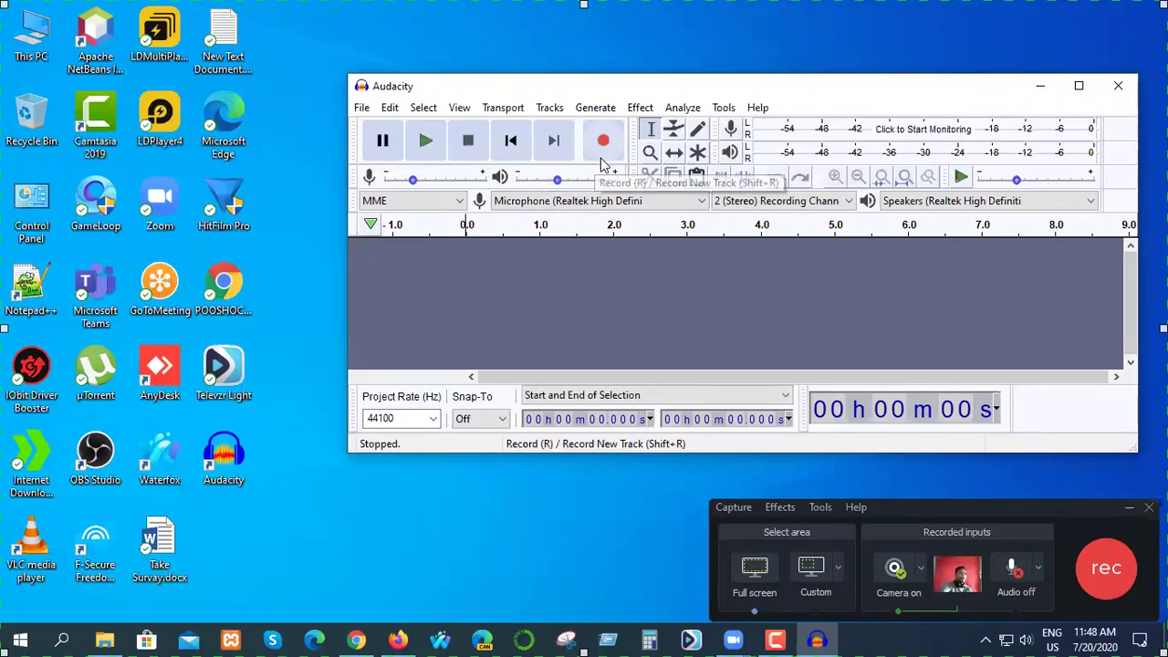
left_click(1106, 574)
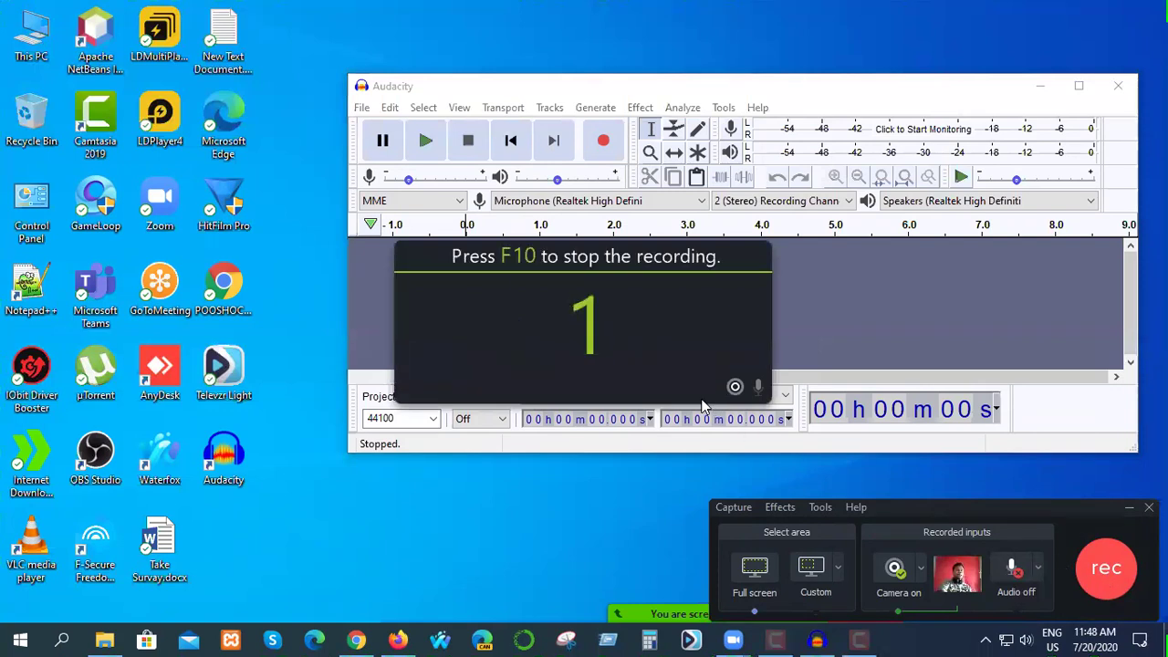
left_click(604, 146)
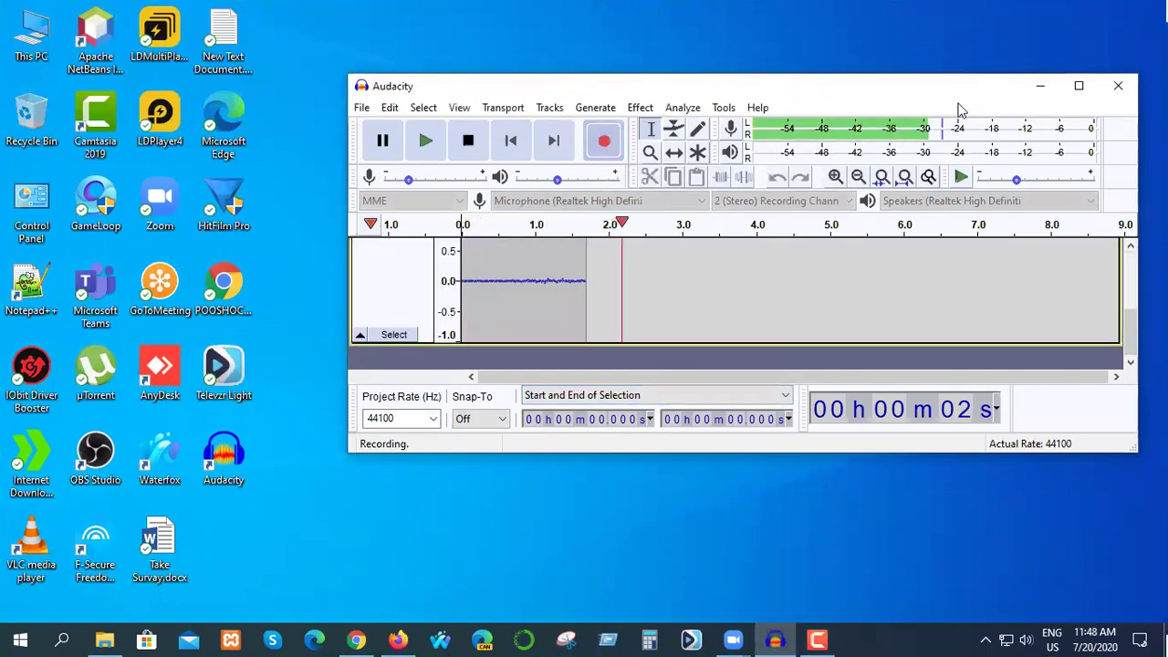
left_click(1038, 87)
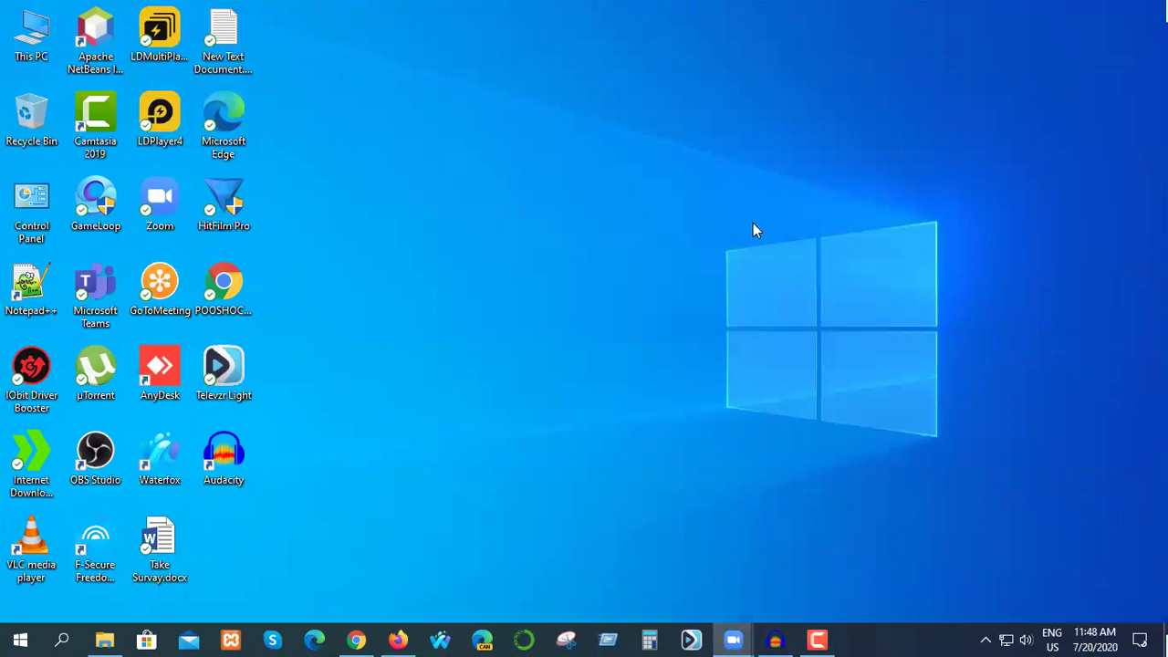
Switch to the shorttimeengineering.com page in Chrome, draw four blue rectangles over it as annotations, and clear them.
left_click(360, 639)
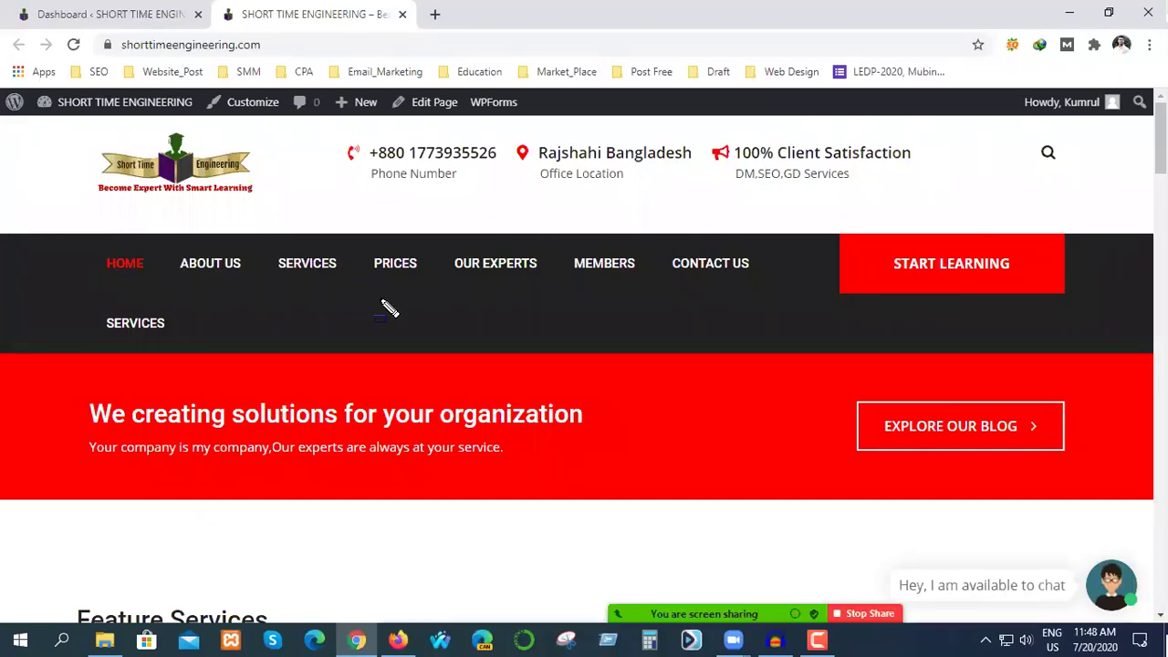
mouse_move(312, 150)
left_mouse_down()
mouse_move(371, 234)
mouse_move(422, 254)
left_mouse_up()
left_click_drag(553, 231, 947, 321)
mouse_move(80, 491)
left_mouse_down()
mouse_move(274, 569)
mouse_move(921, 607)
left_mouse_up()
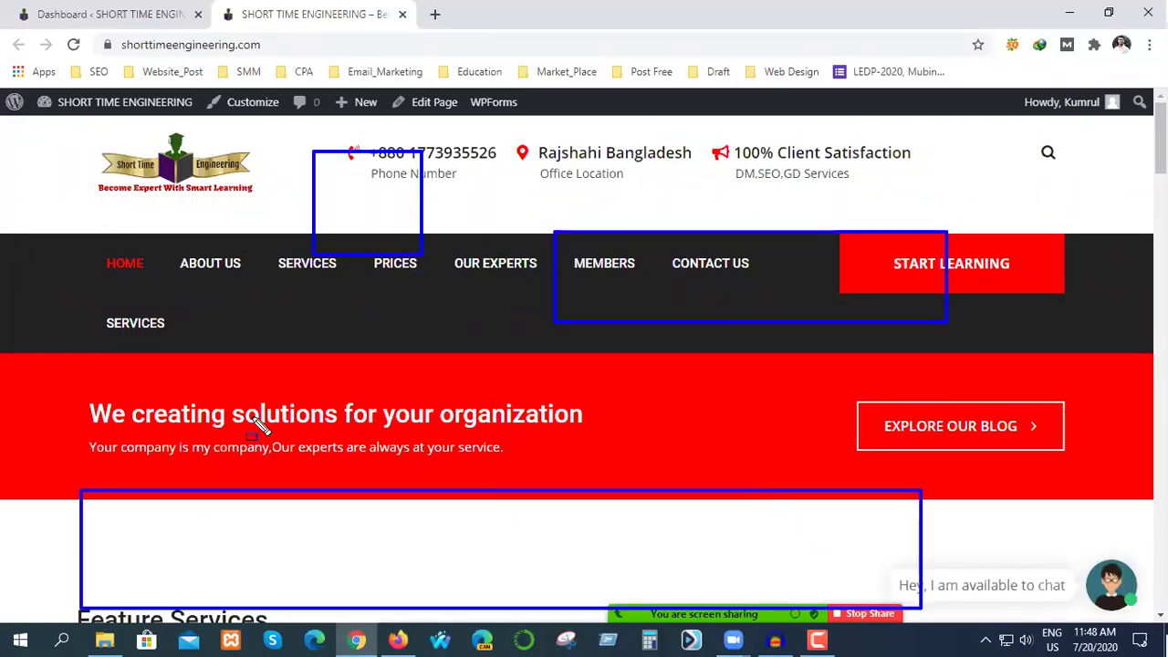
left_click_drag(49, 86, 148, 131)
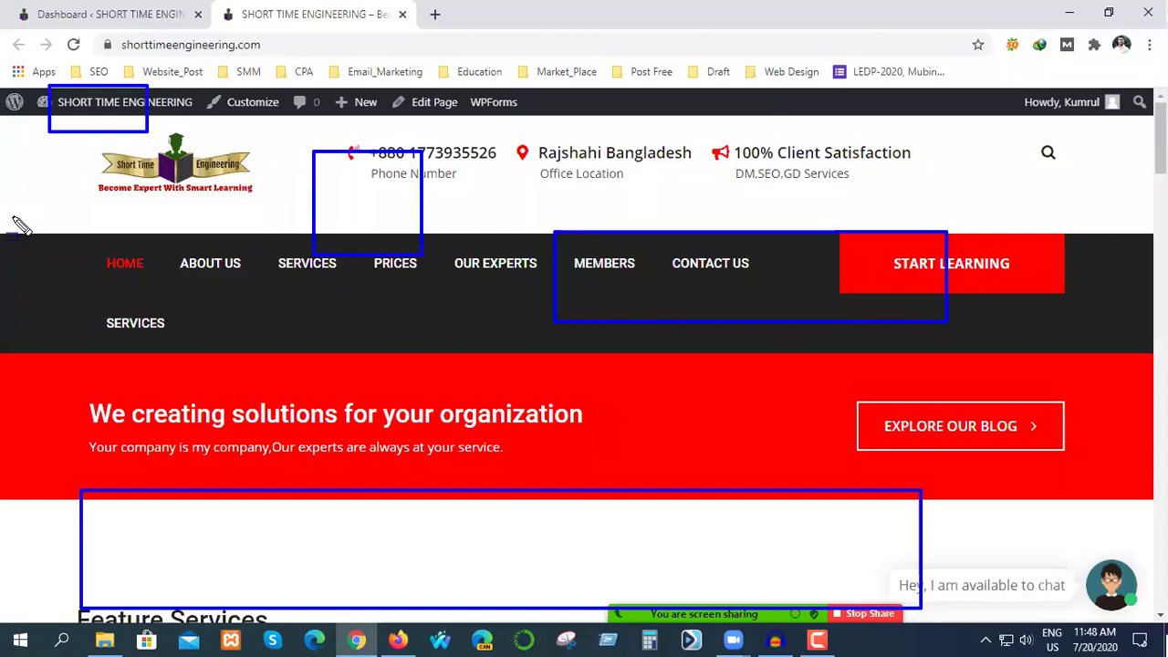
key("alt+s")
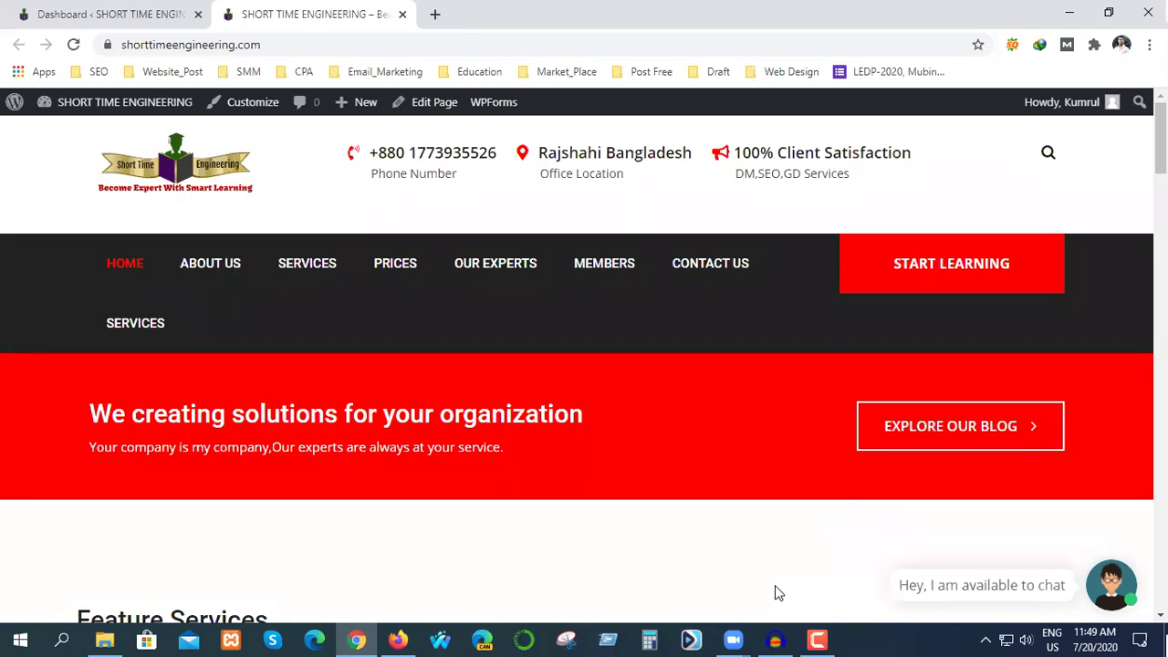
Switch to Audacity to pause the voice recording, and stop the Camtasia screen recording.
left_click(775, 640)
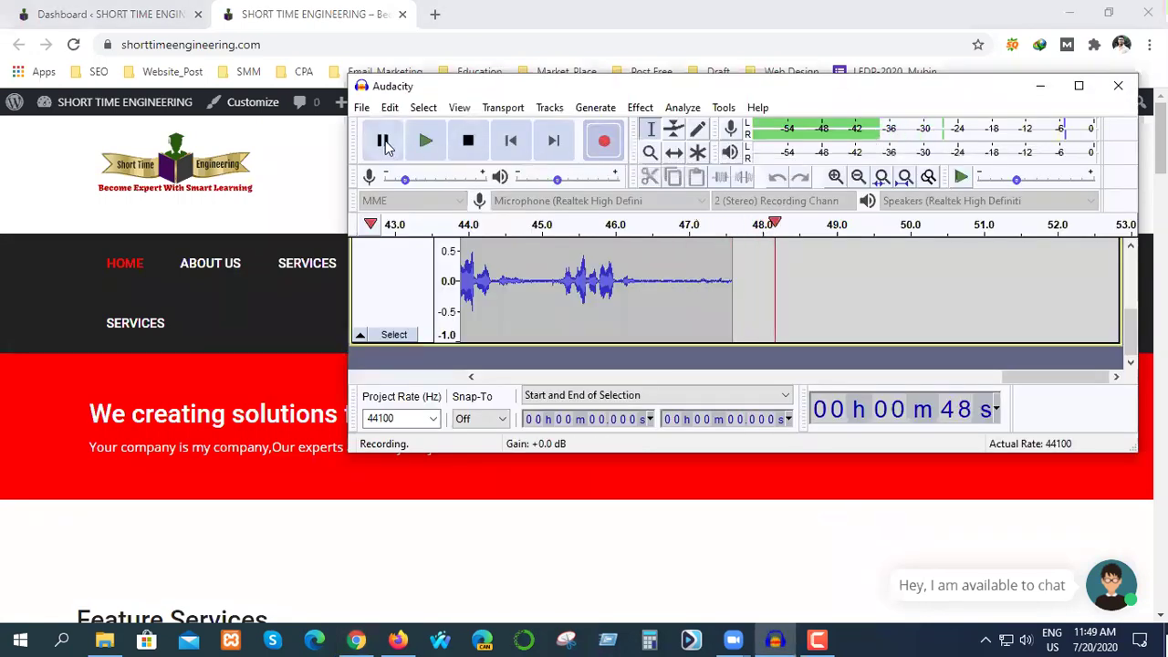
left_click(384, 143)
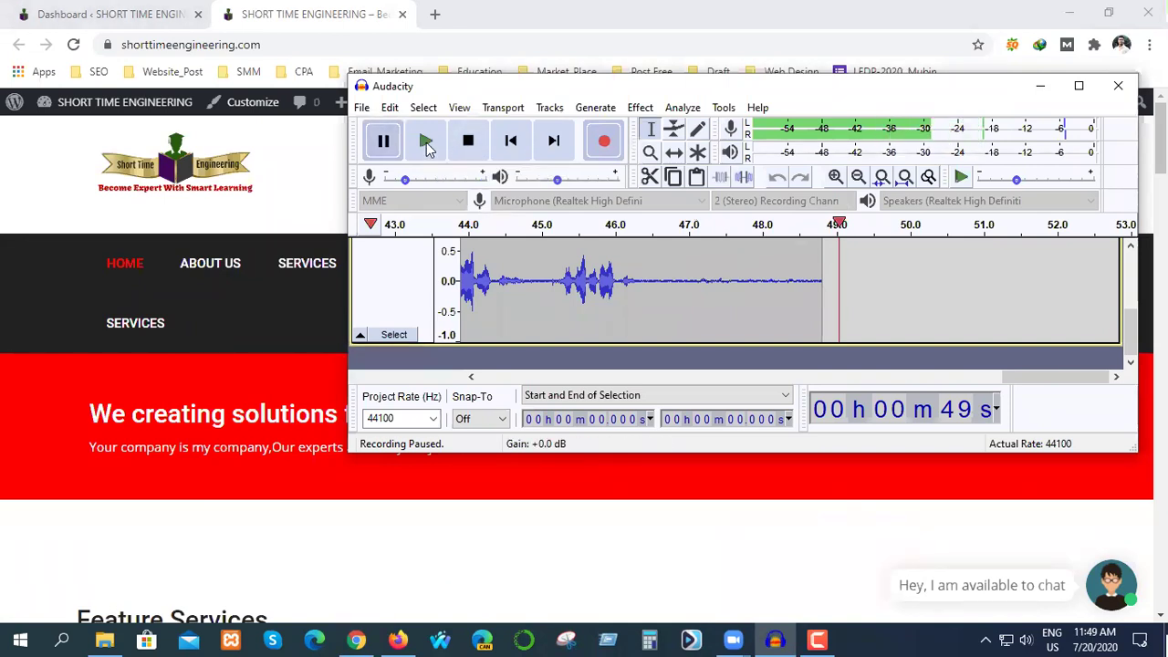
left_click(819, 638)
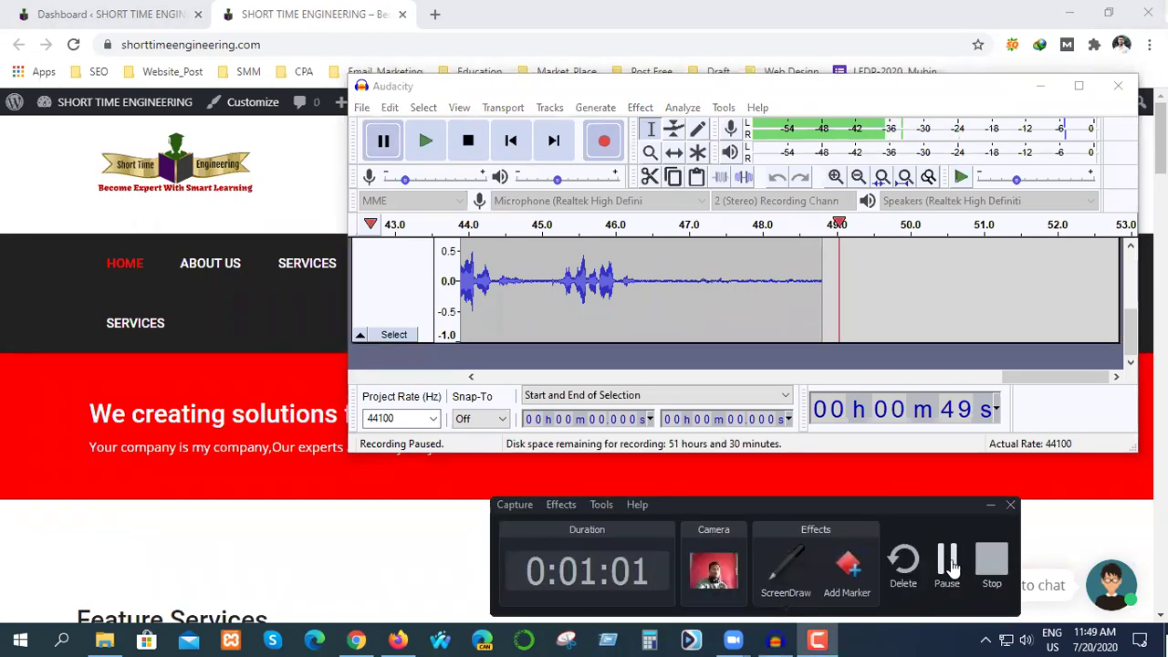
left_click(991, 561)
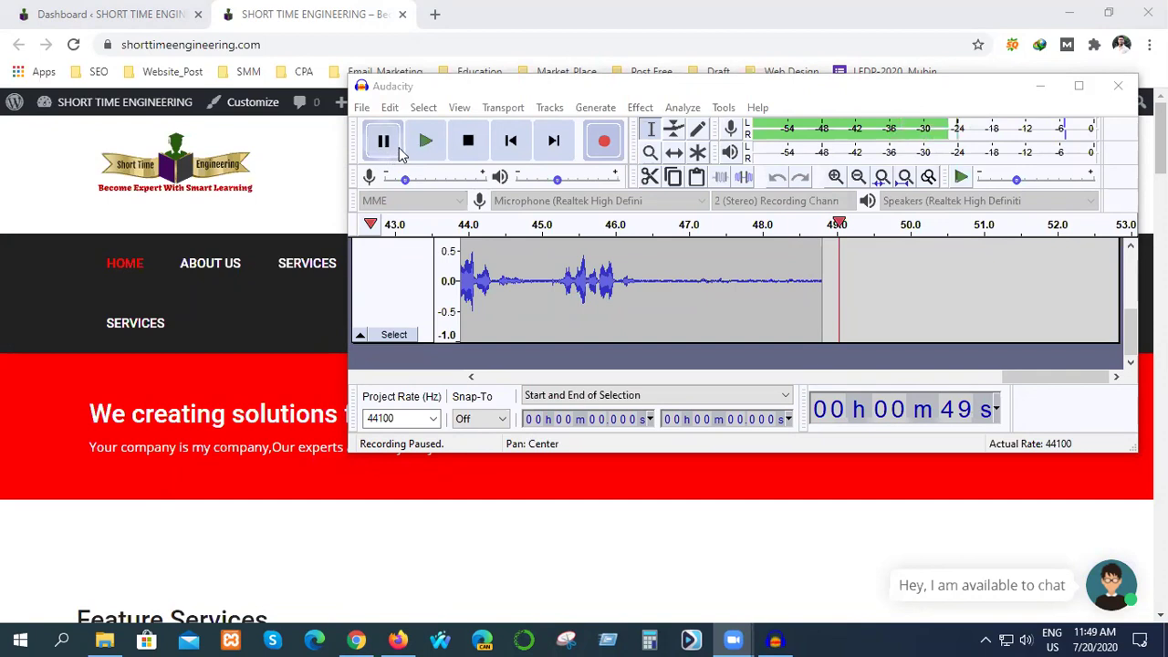
Resume the voice recording briefly, stop it completely, and return to the start of the audio track.
left_click(387, 155)
left_click(388, 155)
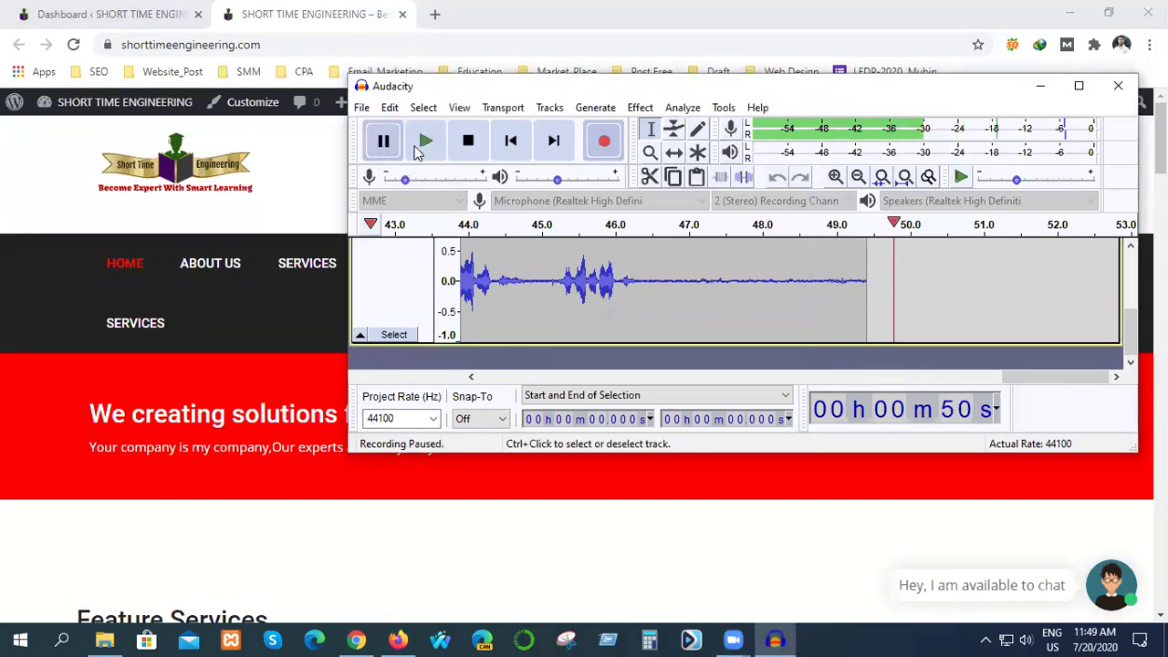
left_click(468, 142)
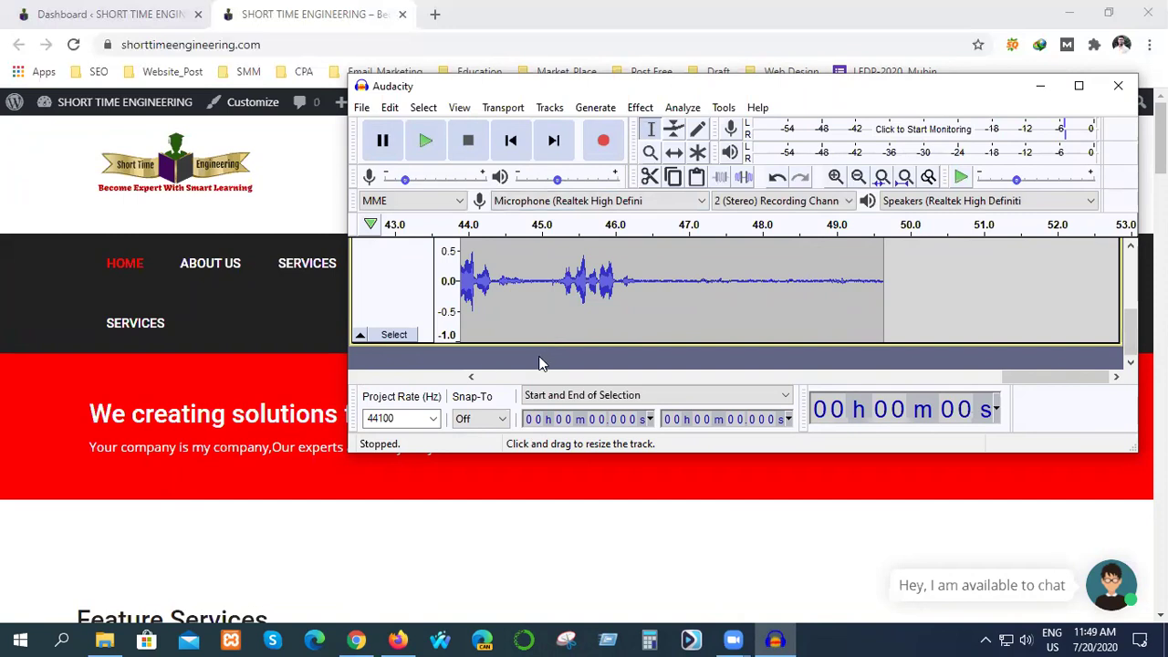
left_click_drag(1027, 382, 375, 435)
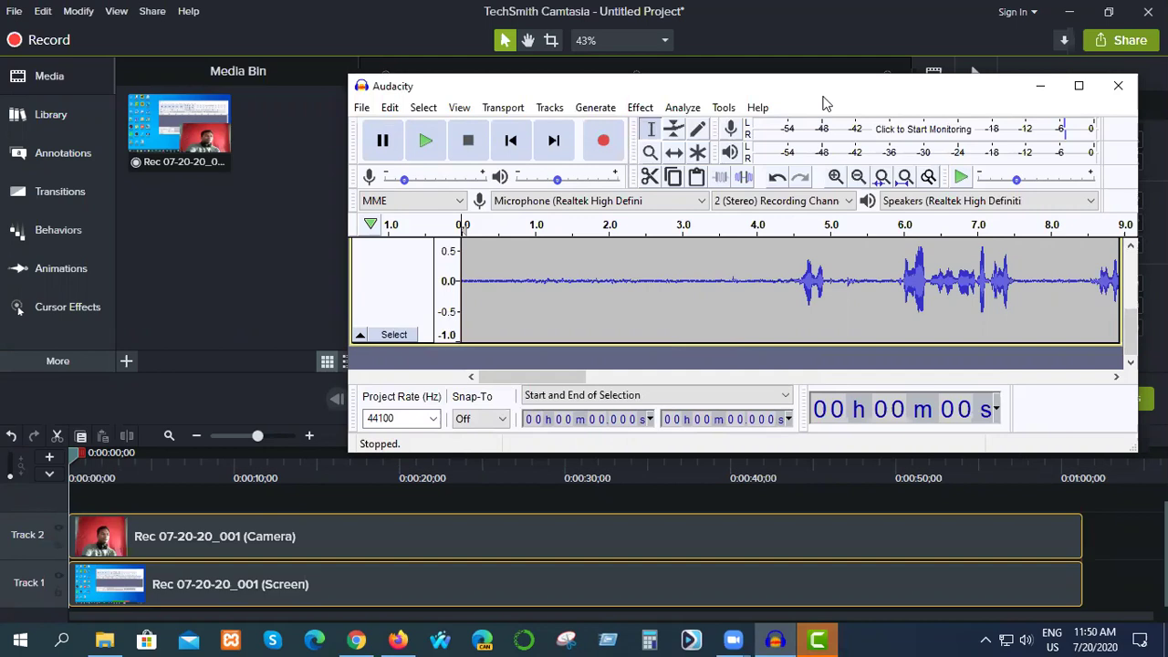
Close Audacity and Camtasia without saving either the voice recording or the screen recording project.
left_click_drag(824, 103, 737, 188)
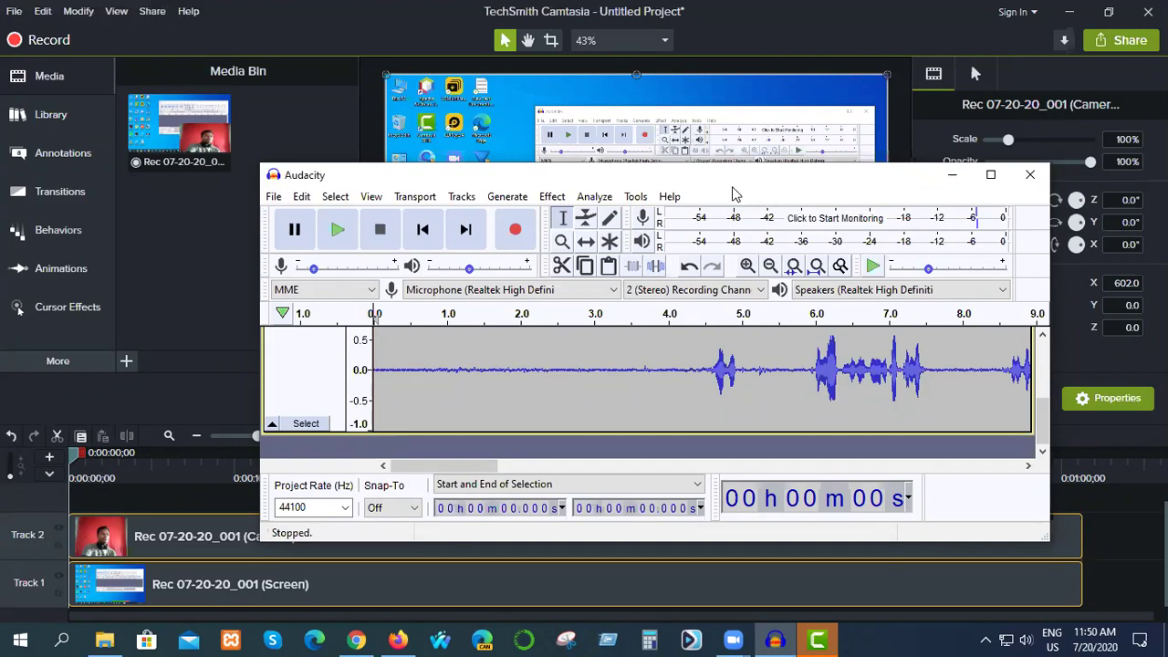
left_click(1031, 177)
left_click(695, 357)
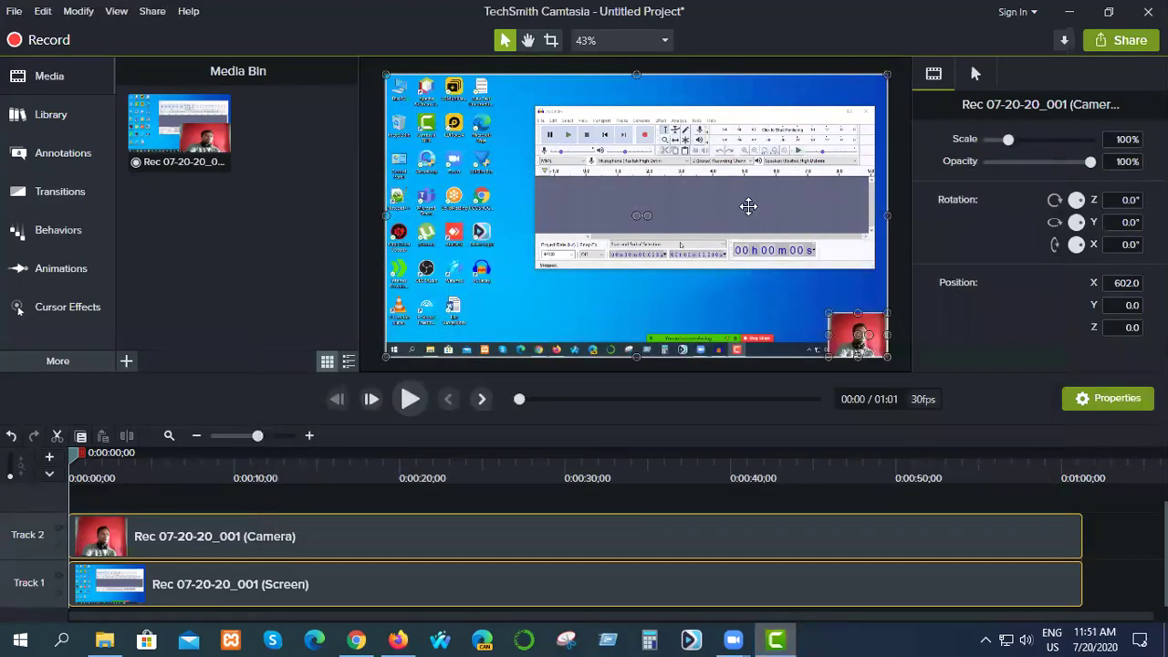
left_click(1148, 11)
left_click(636, 381)
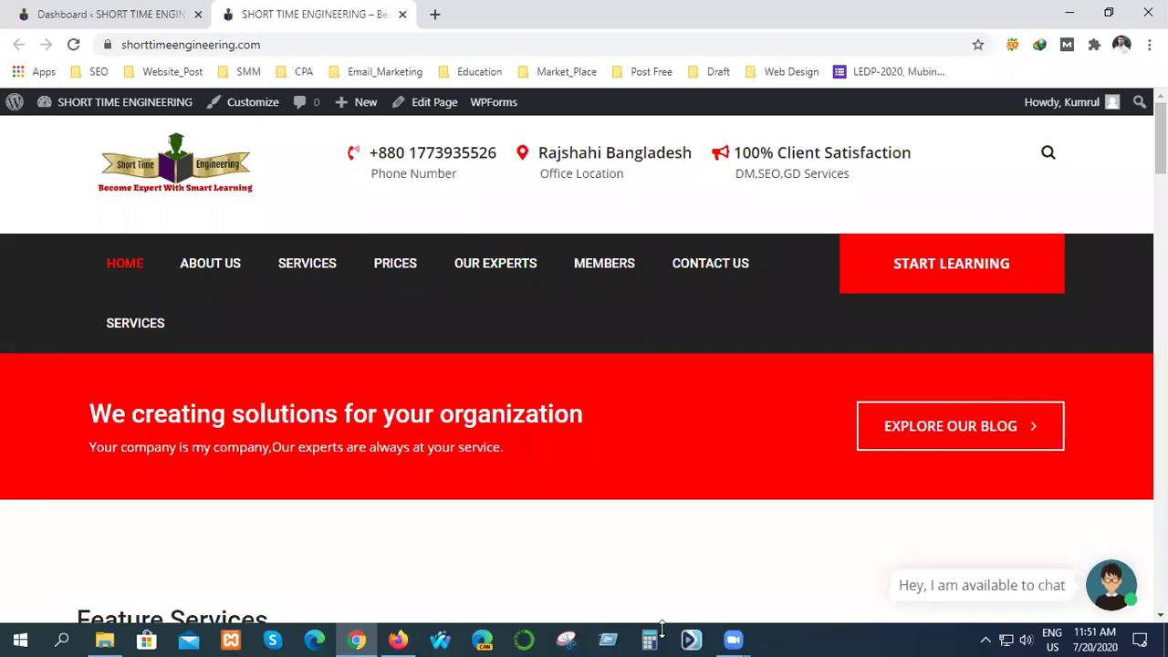
Search the computer for Camtasia Recorder and launch it over the web page.
left_click(62, 639)
type("c")
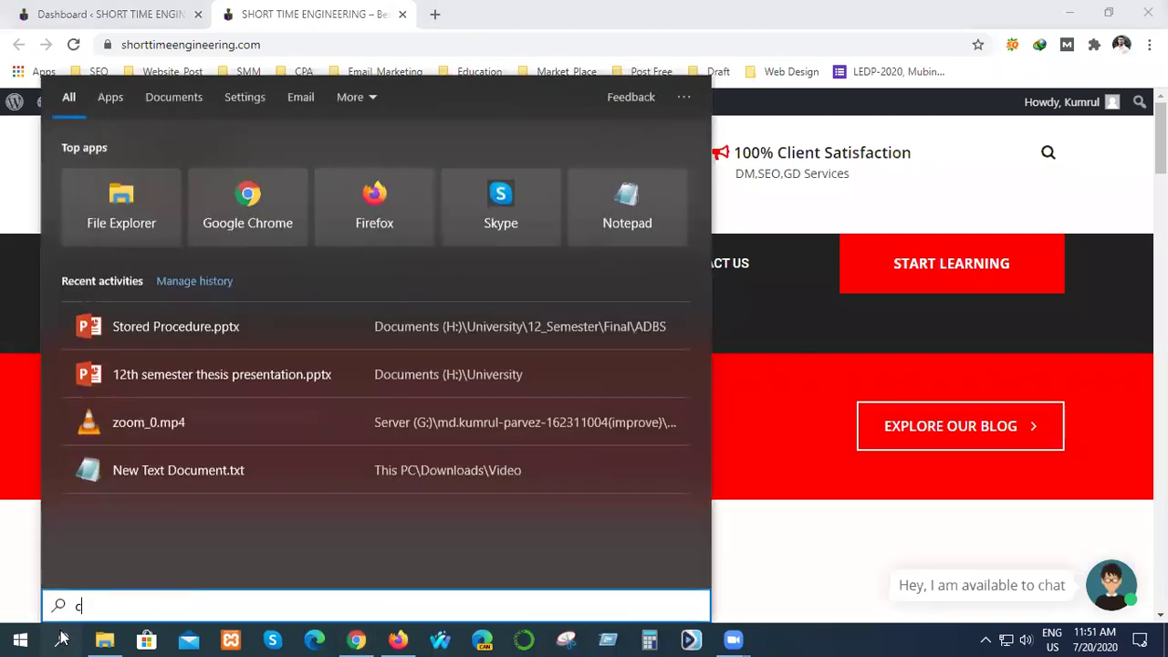
left_click(201, 188)
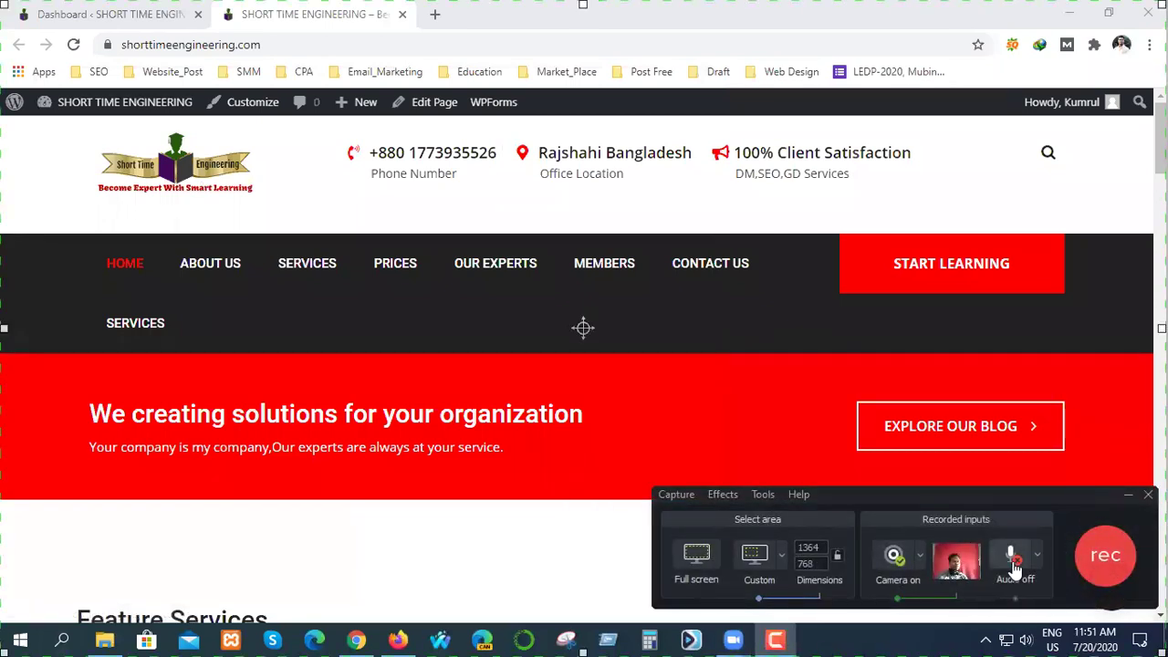
Turn the recorder's audio on, choose the full screen as the capture area, and start recording.
left_click(1012, 560)
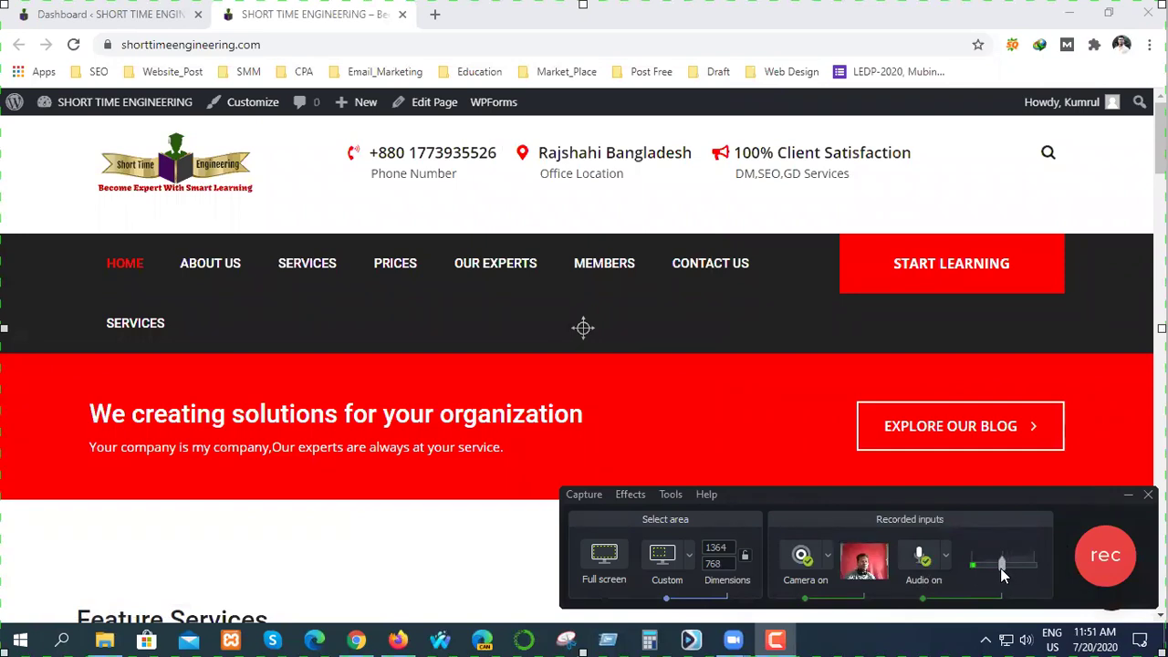
left_click(601, 591)
left_click(1107, 555)
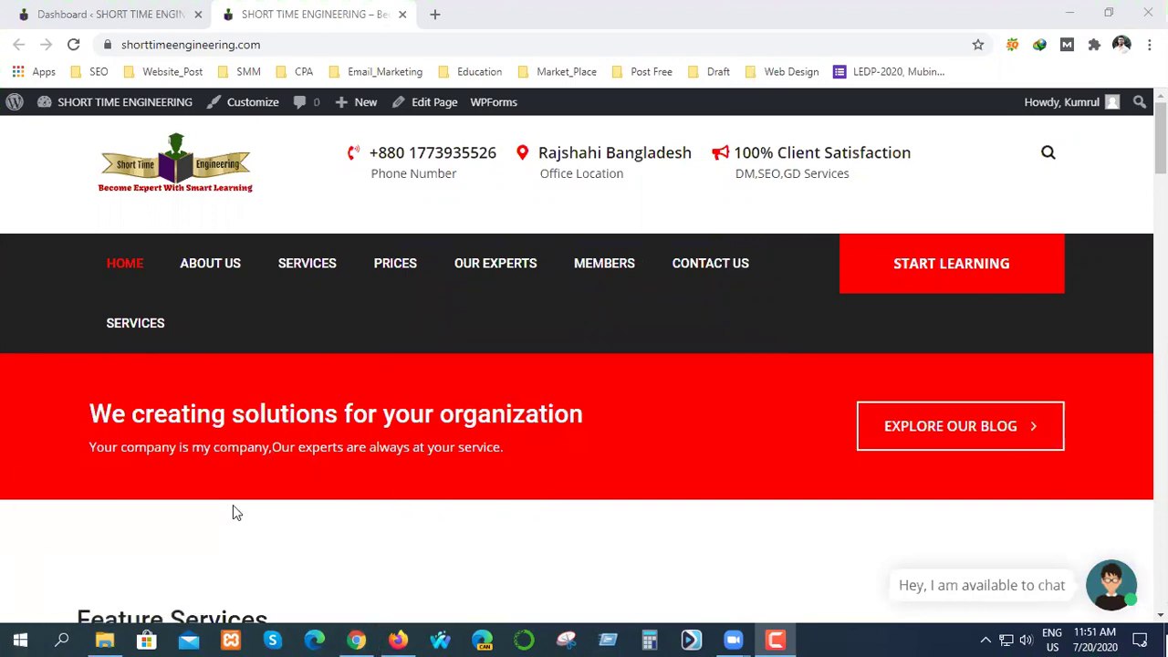
Annotate the web page with a rectangle across its header and menu, clear the annotation, and stop the screen recording.
scroll(368, 329, "down", 5)
scroll(306, 367, "up", 5)
left_click_drag(288, 164, 802, 324)
key("alt+s")
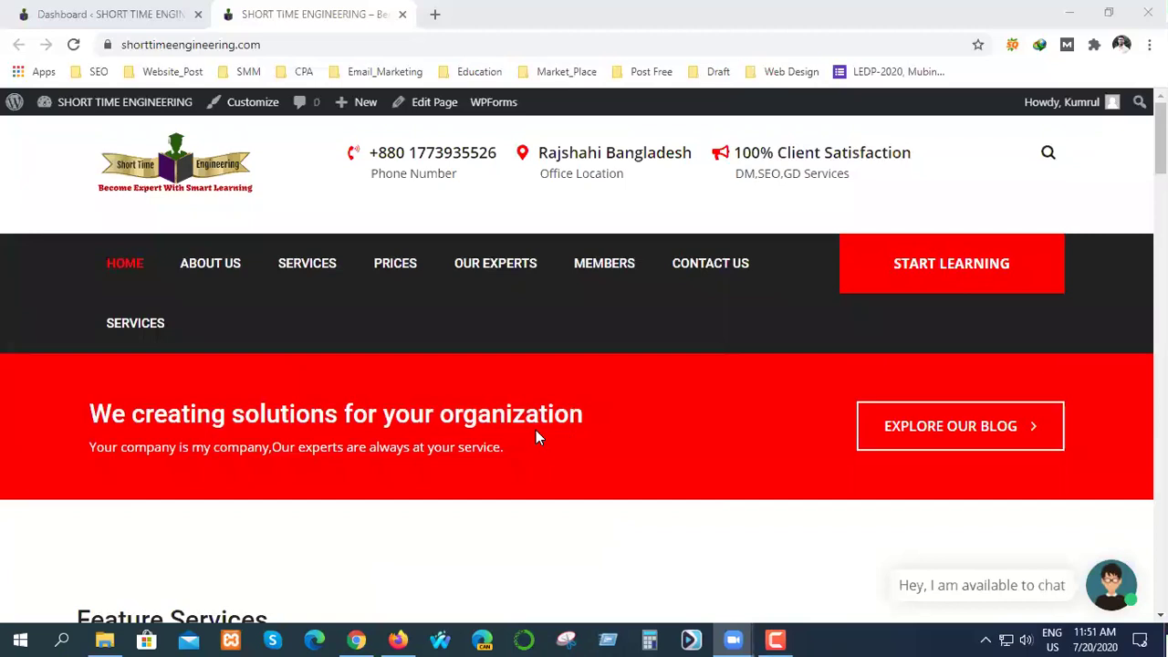
left_click(775, 640)
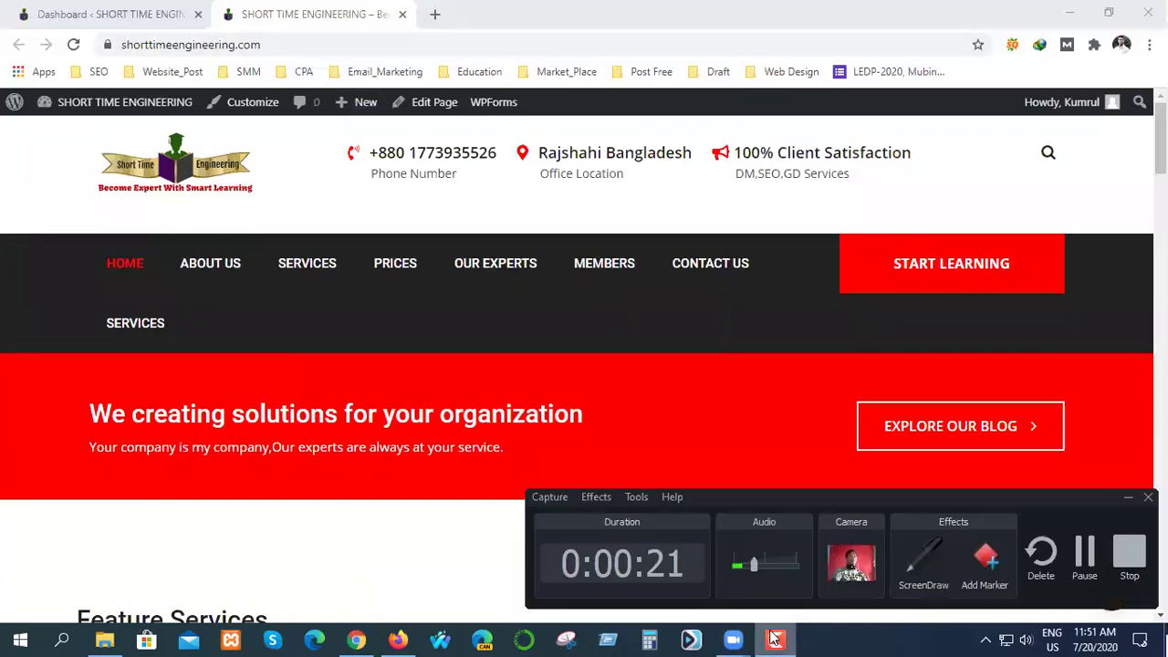
left_click(1129, 553)
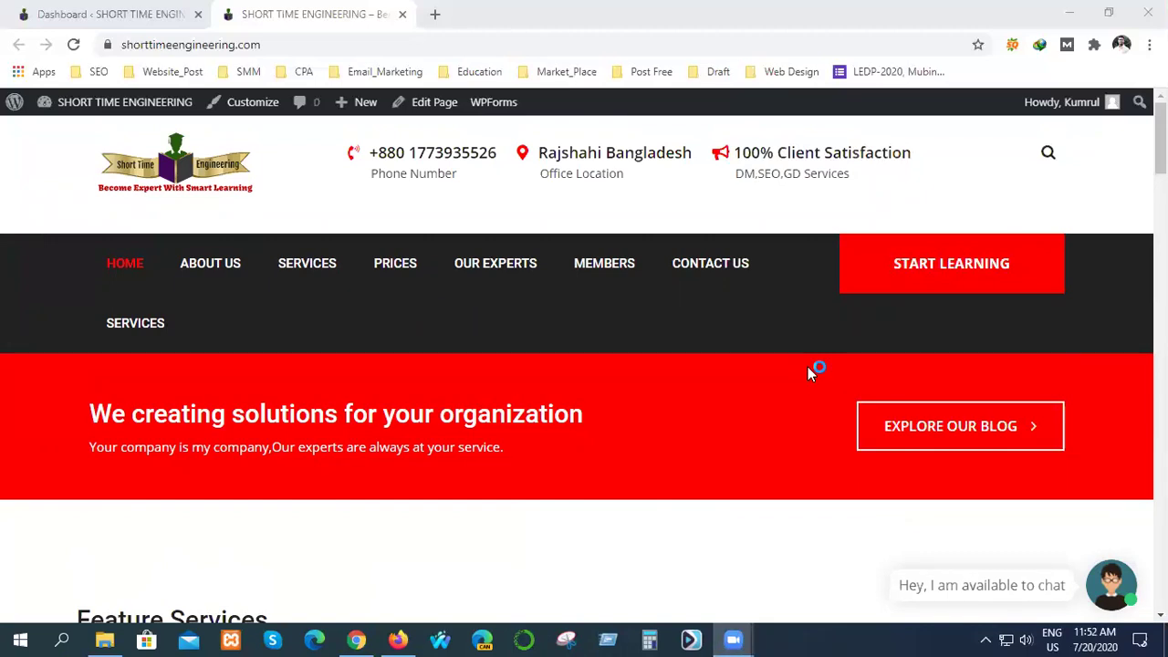
Leave the web page for Camtasia, play back the new screen and camera recording, and return the playhead to the start.
left_click(1068, 13)
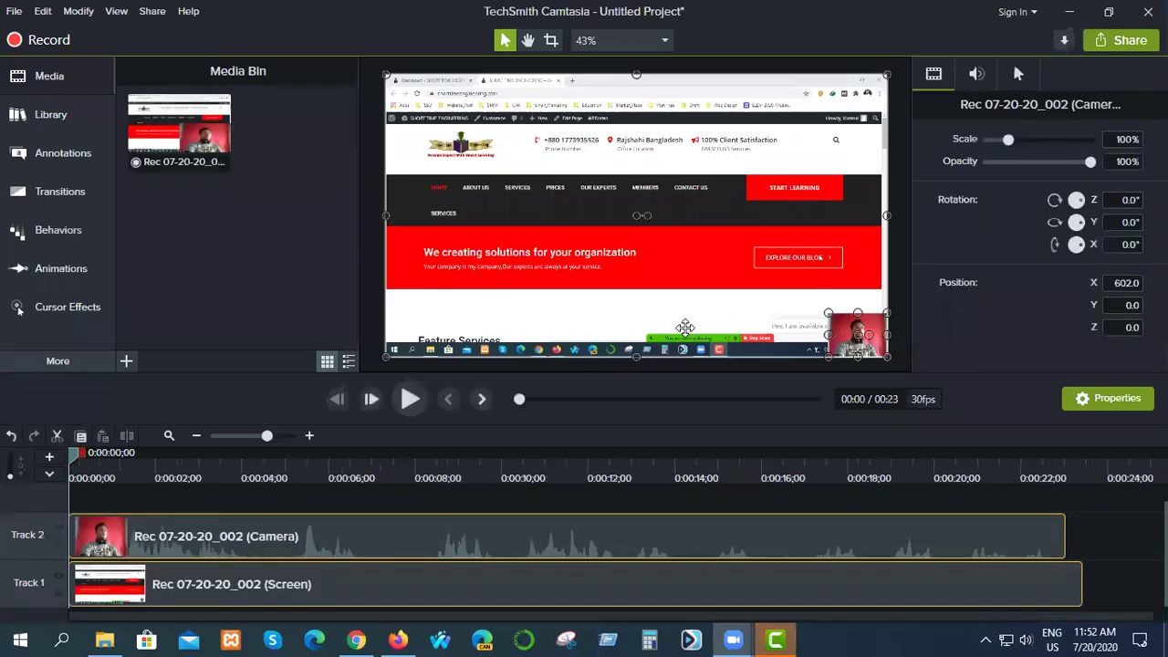
left_click(409, 399)
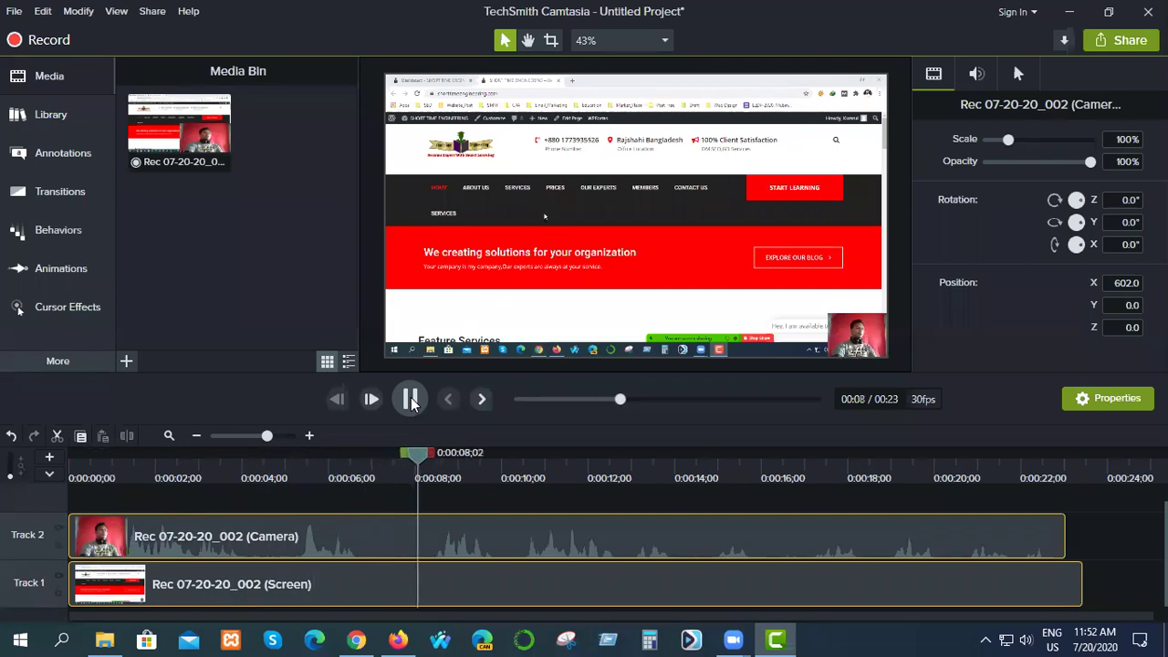
left_click_drag(466, 454, 73, 507)
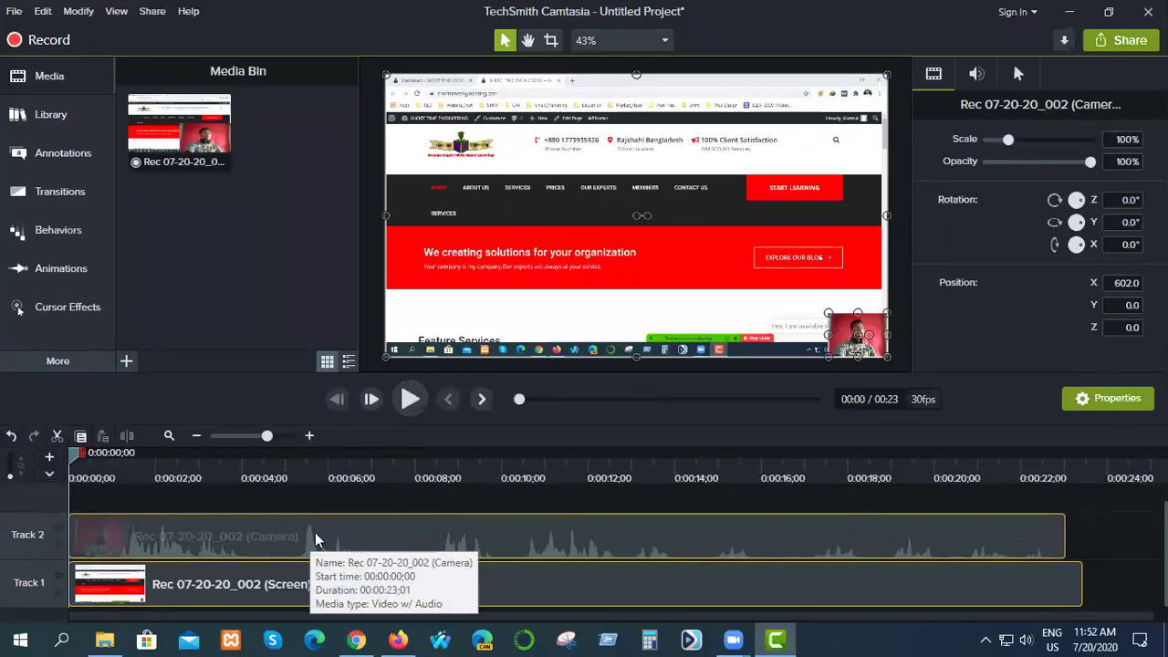
Separate the audio from the camera clip on Track 2 onto its own track.
left_click(314, 540)
right_click(313, 535)
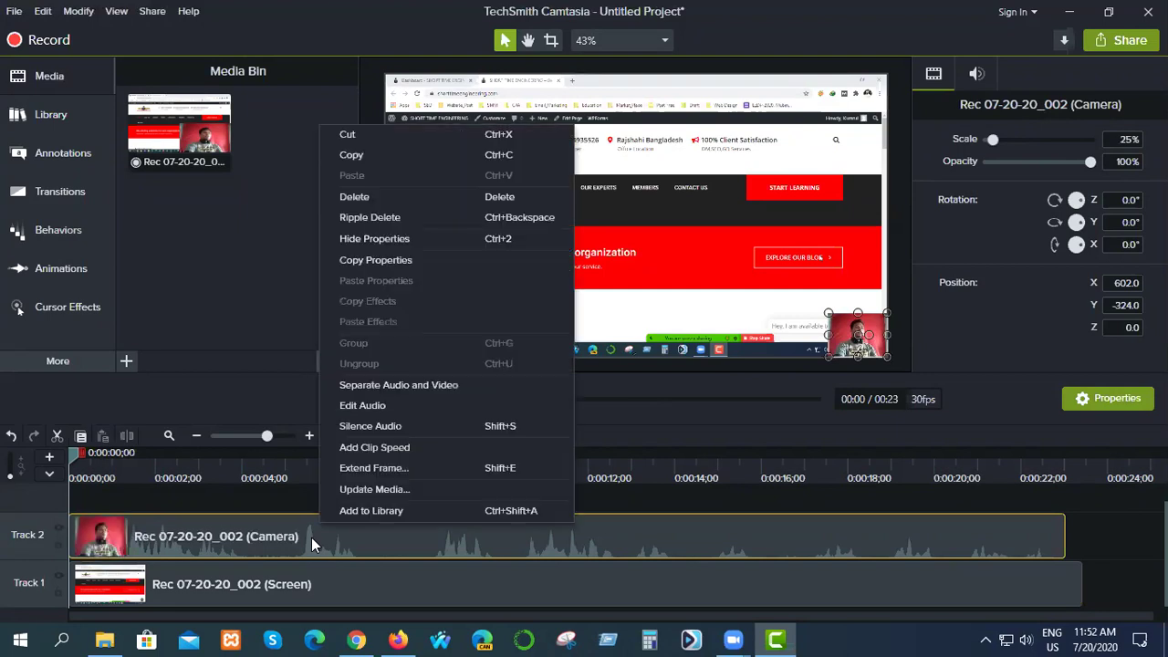
left_click(372, 406)
left_click_drag(379, 528, 380, 525)
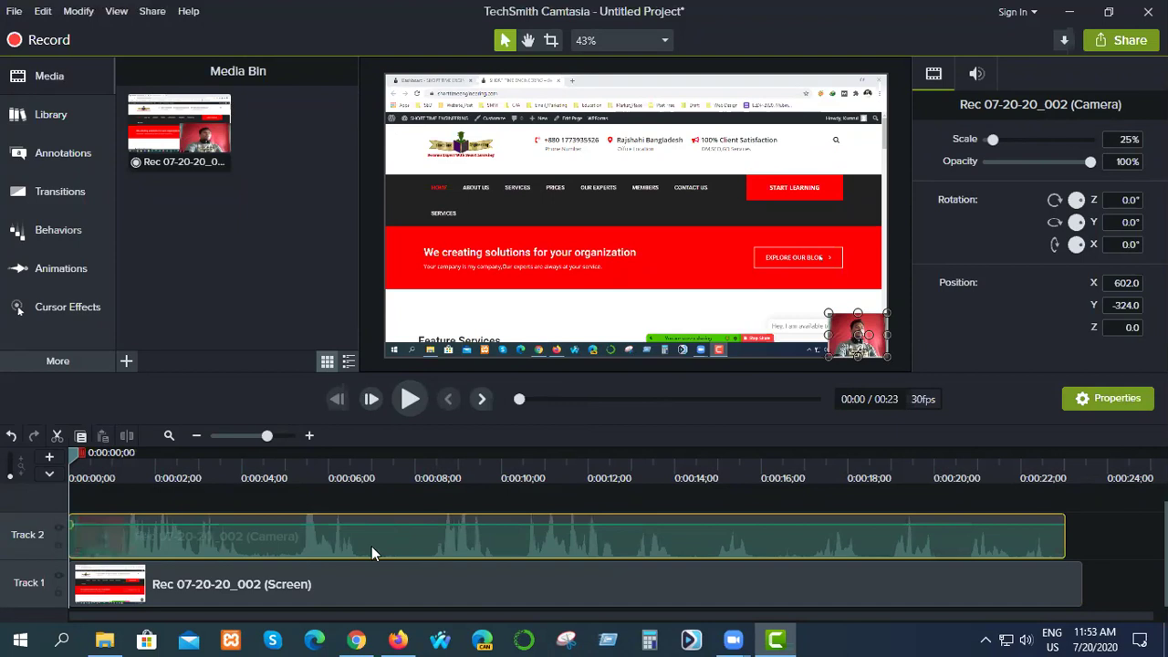
right_click(371, 546)
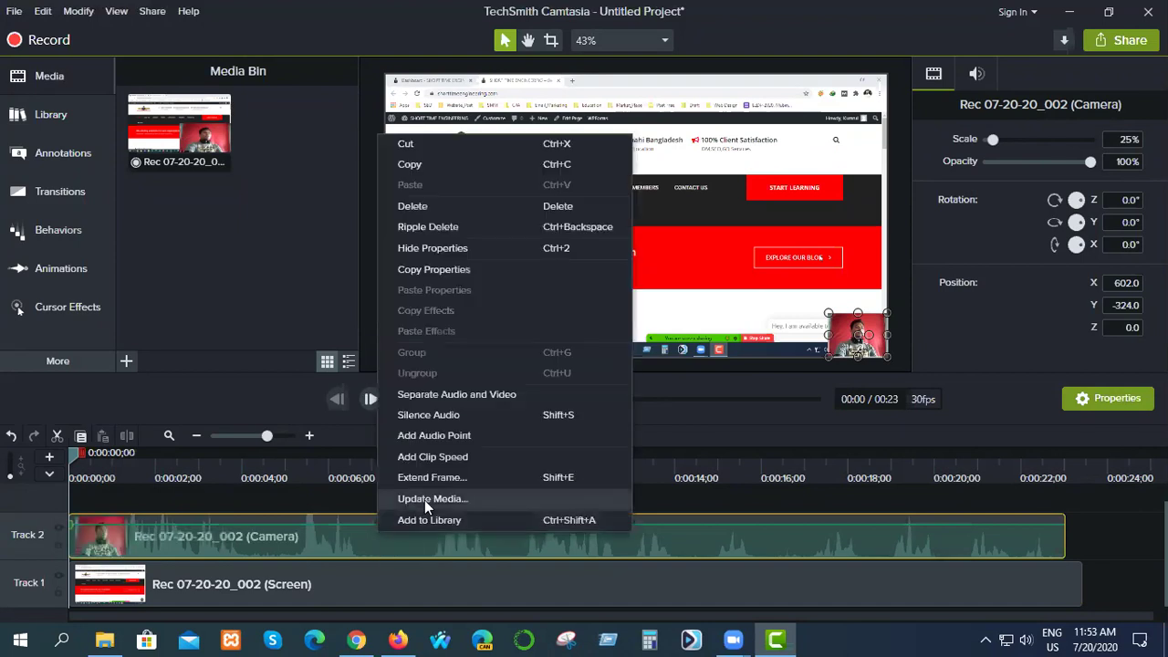
left_click(440, 395)
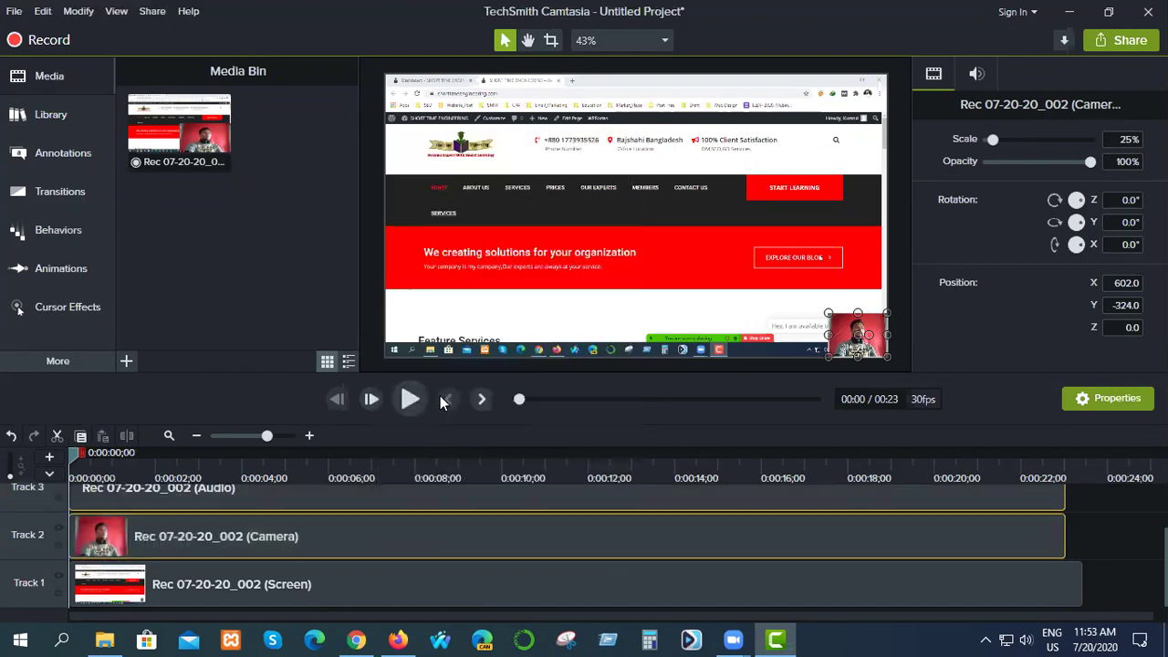
scroll(1109, 523, "up", 1)
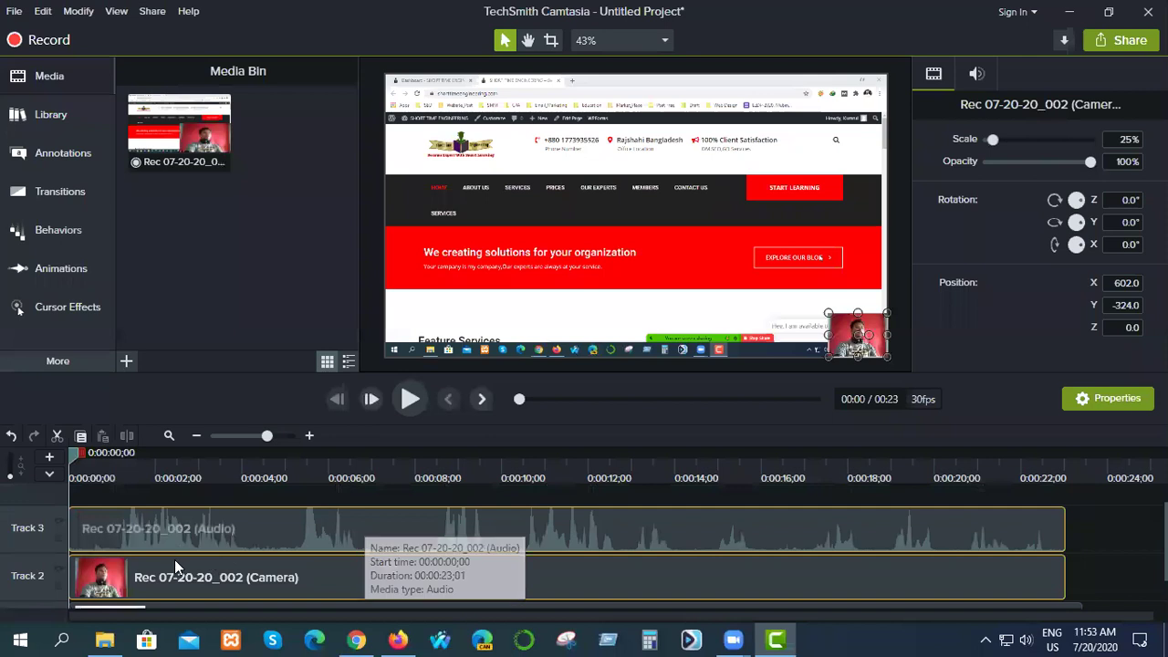
scroll(265, 560, "down", 1)
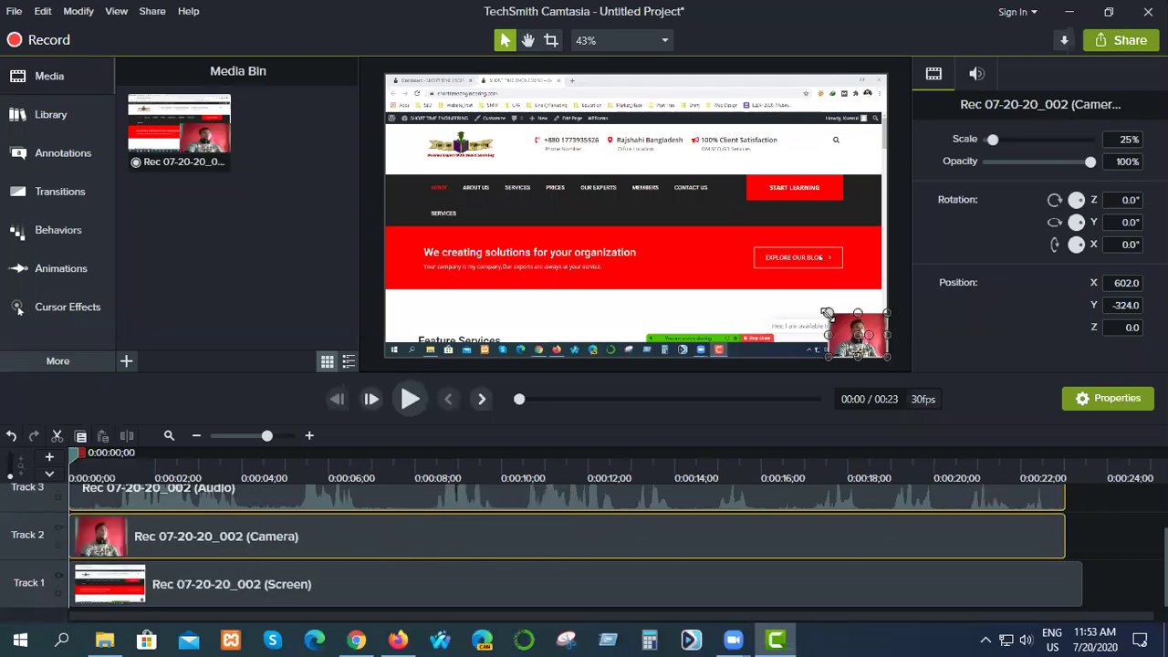
right_click(407, 496)
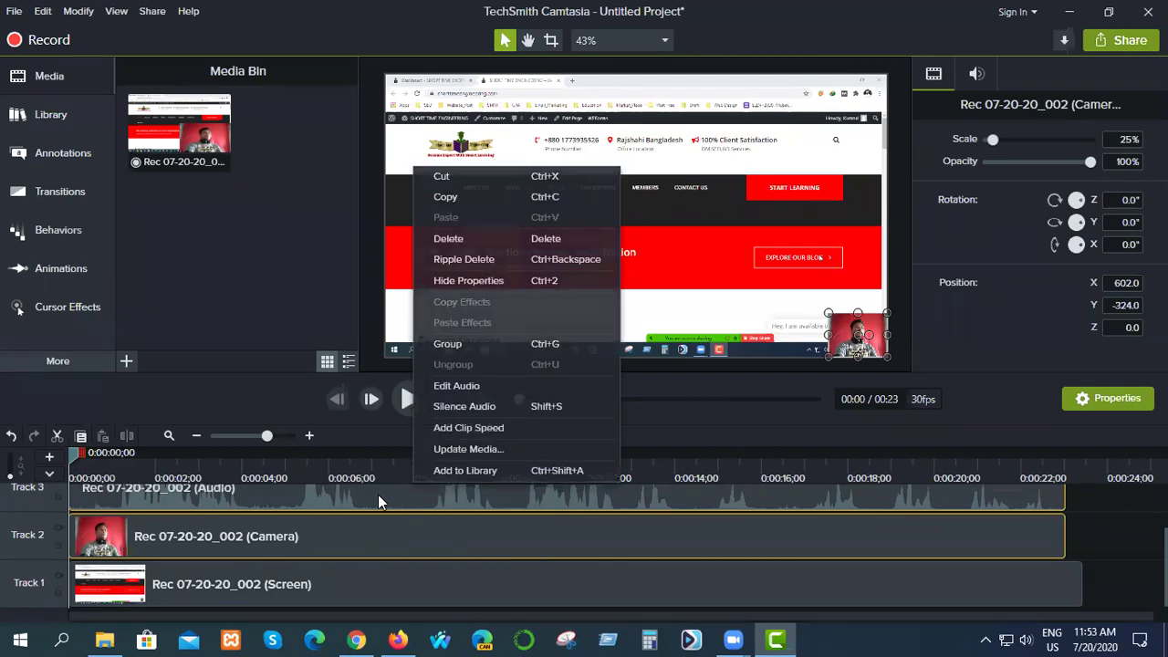
left_click(378, 495)
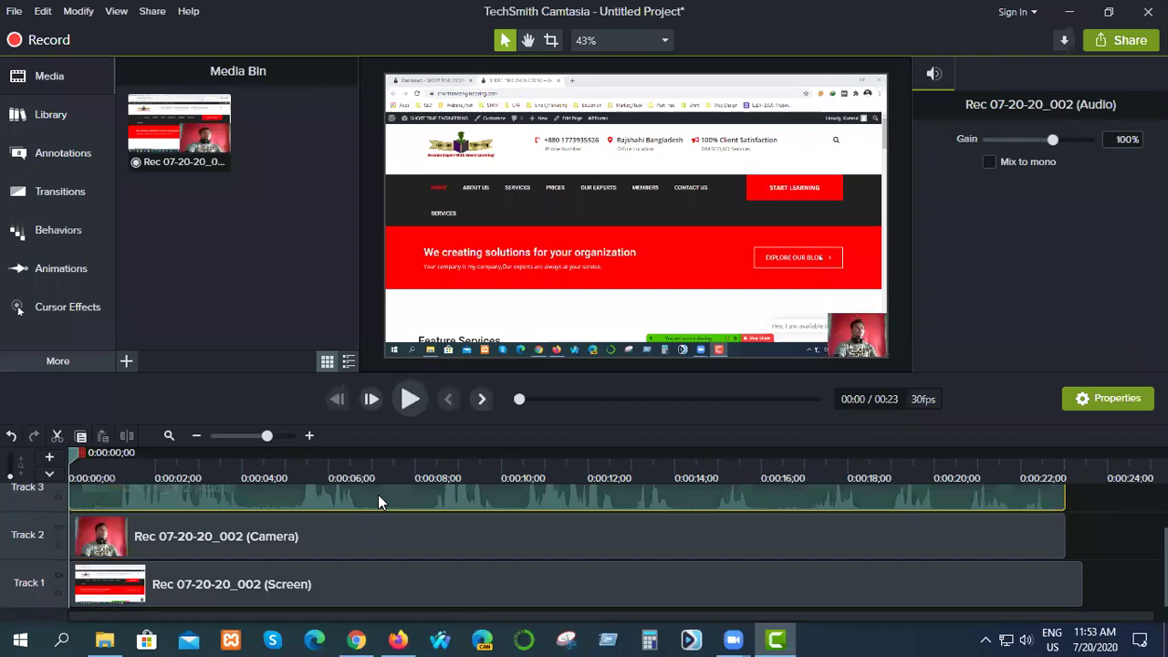
right_click(378, 495)
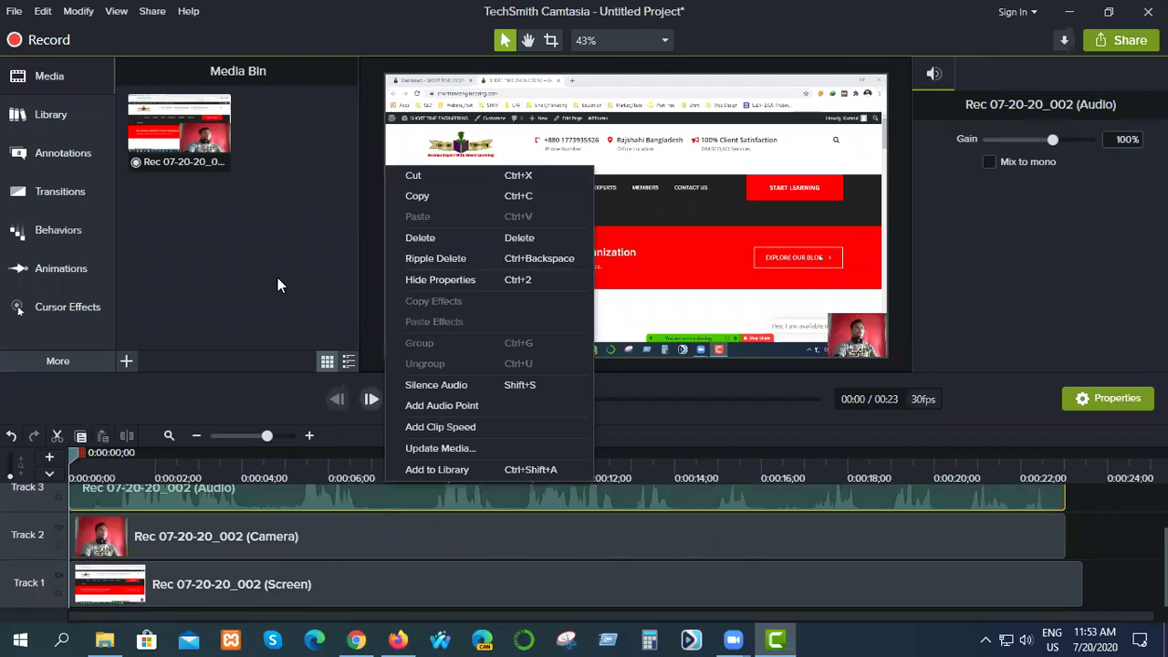
left_click(14, 11)
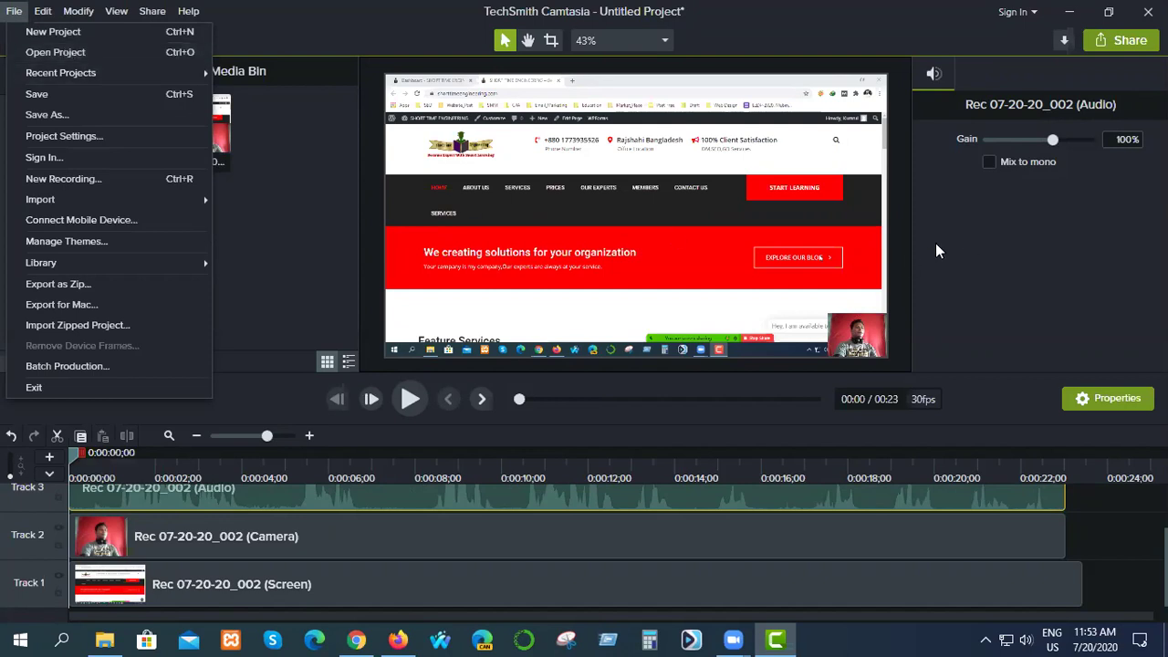
mouse_move(71, 269)
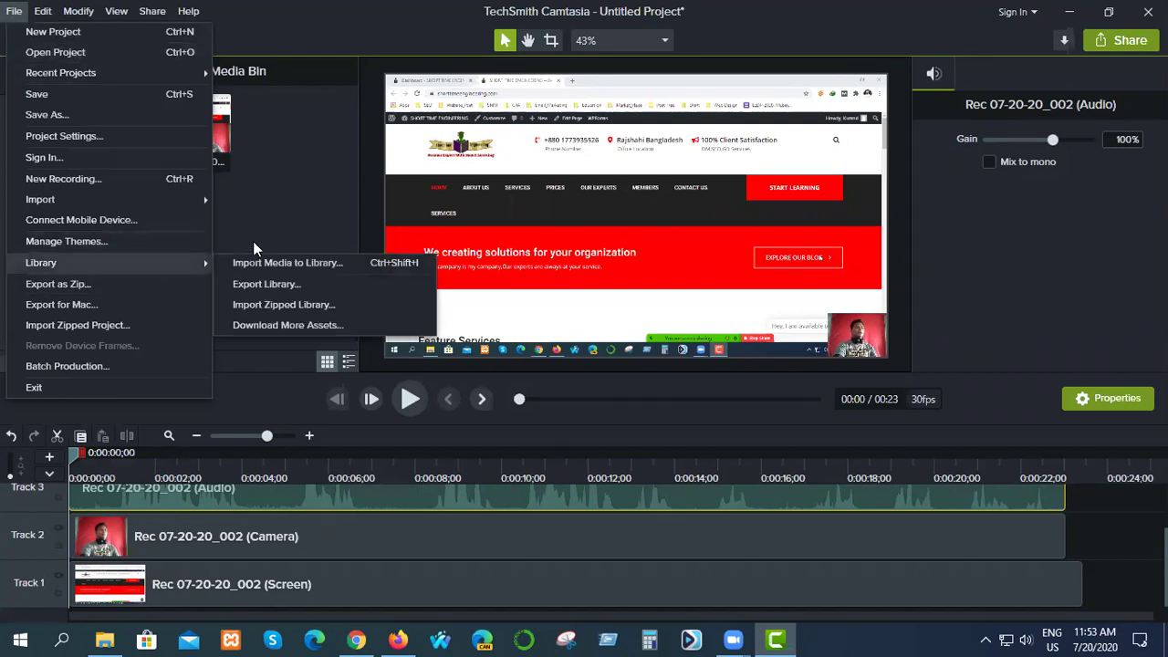
left_click(322, 188)
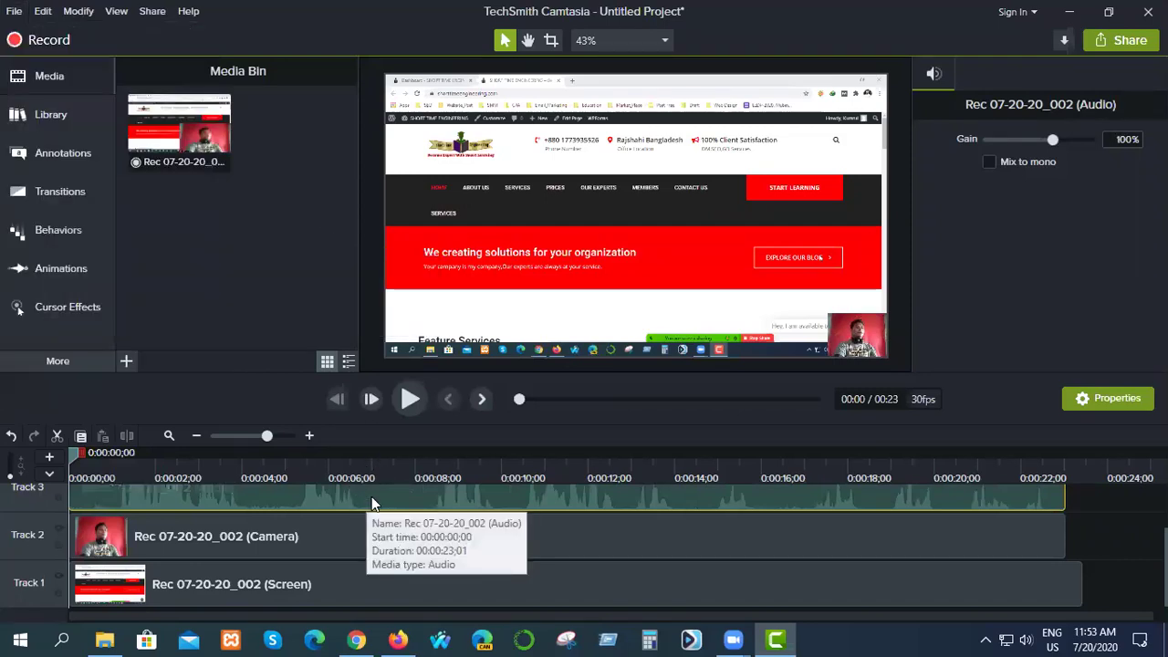
Adjust the ends of the camera and screen clips so both finish level with the separated audio clip.
left_click(1063, 540)
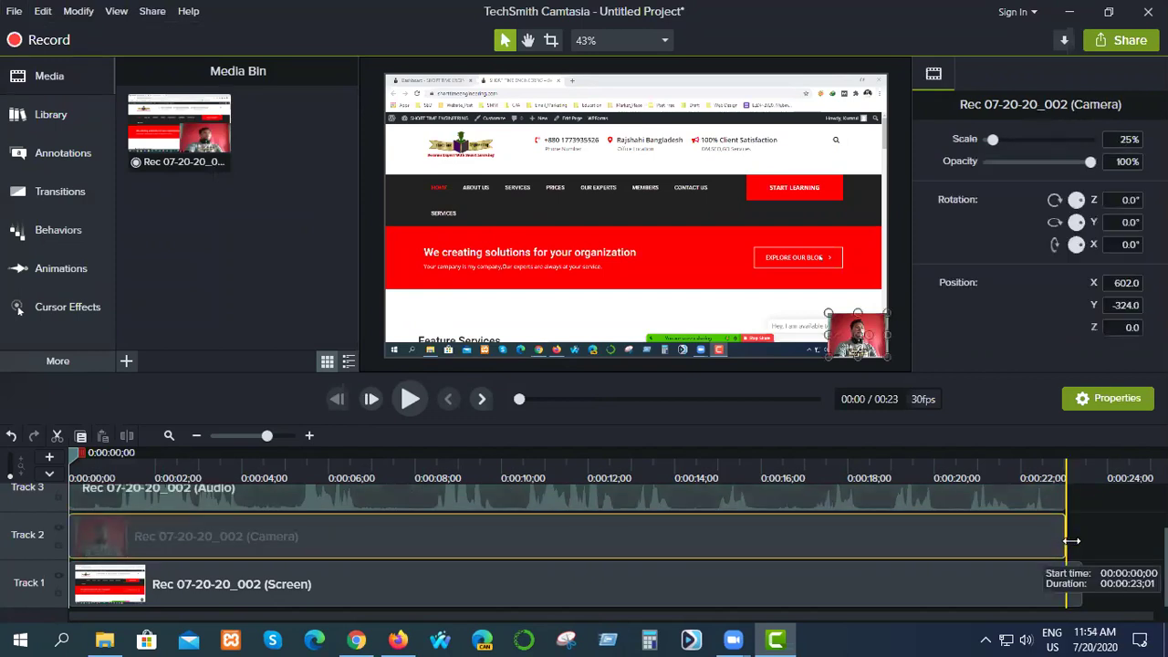
left_click_drag(1072, 542, 1076, 542)
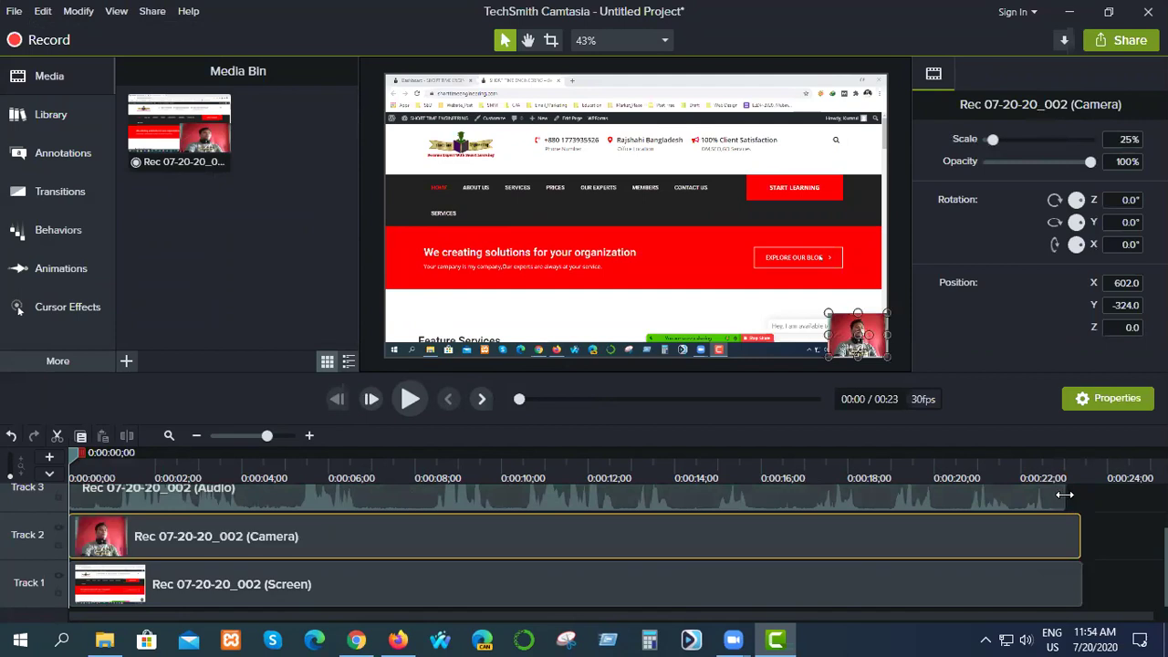
left_click(1068, 500)
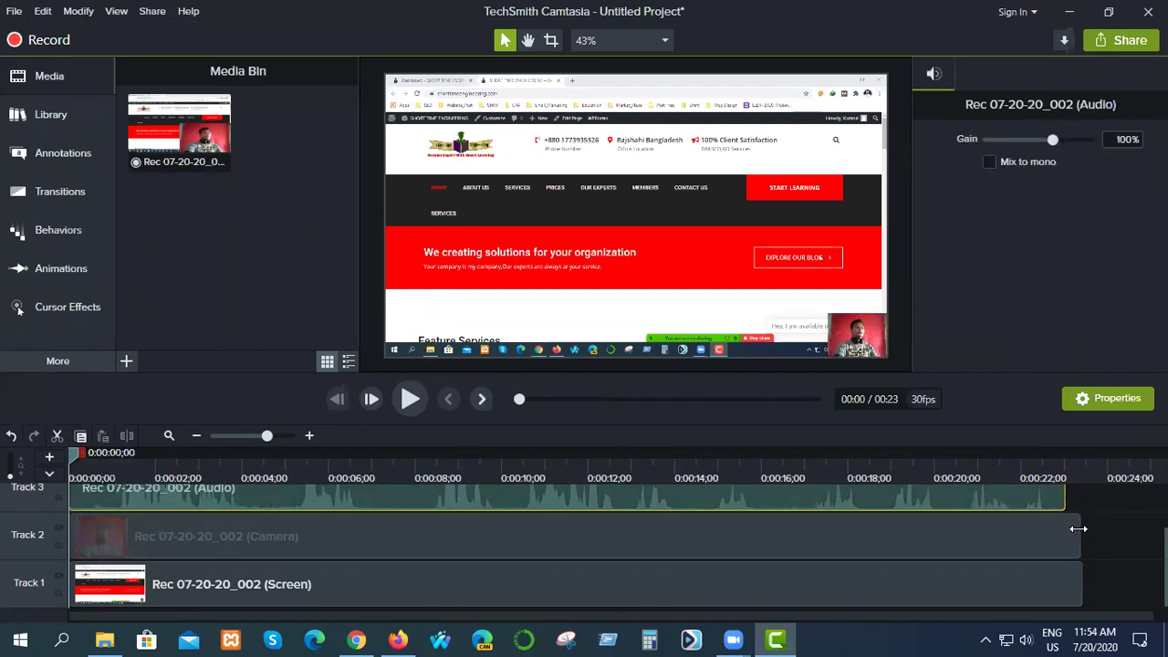
left_click(1077, 532)
left_click_drag(1076, 532, 1086, 562)
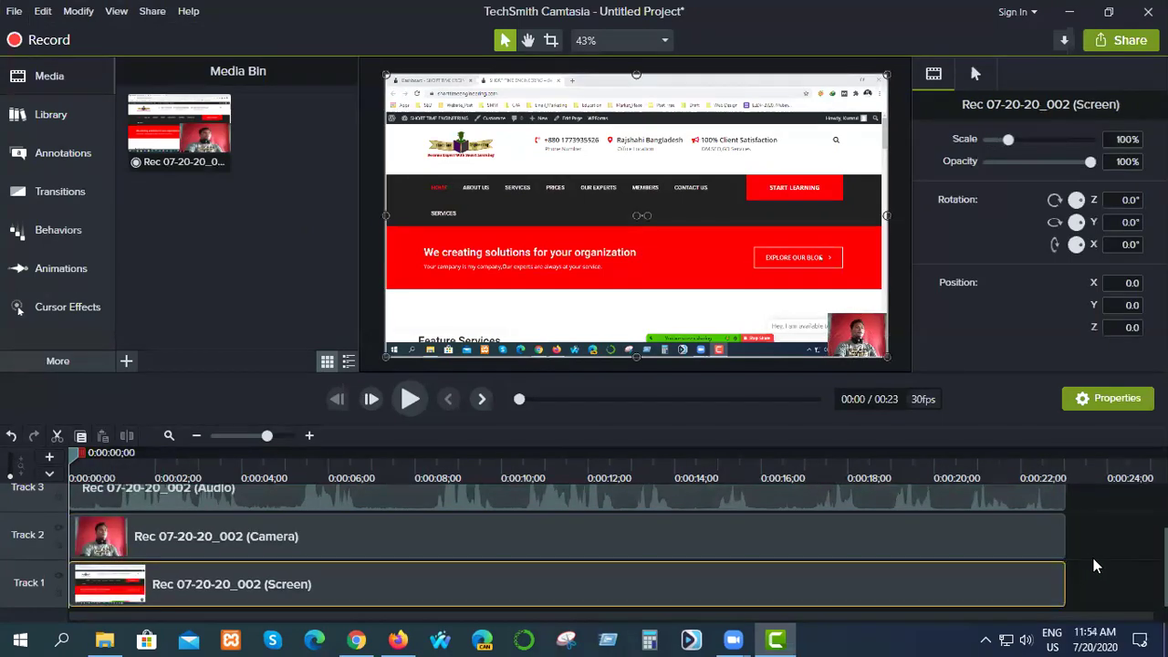
left_click(1088, 557)
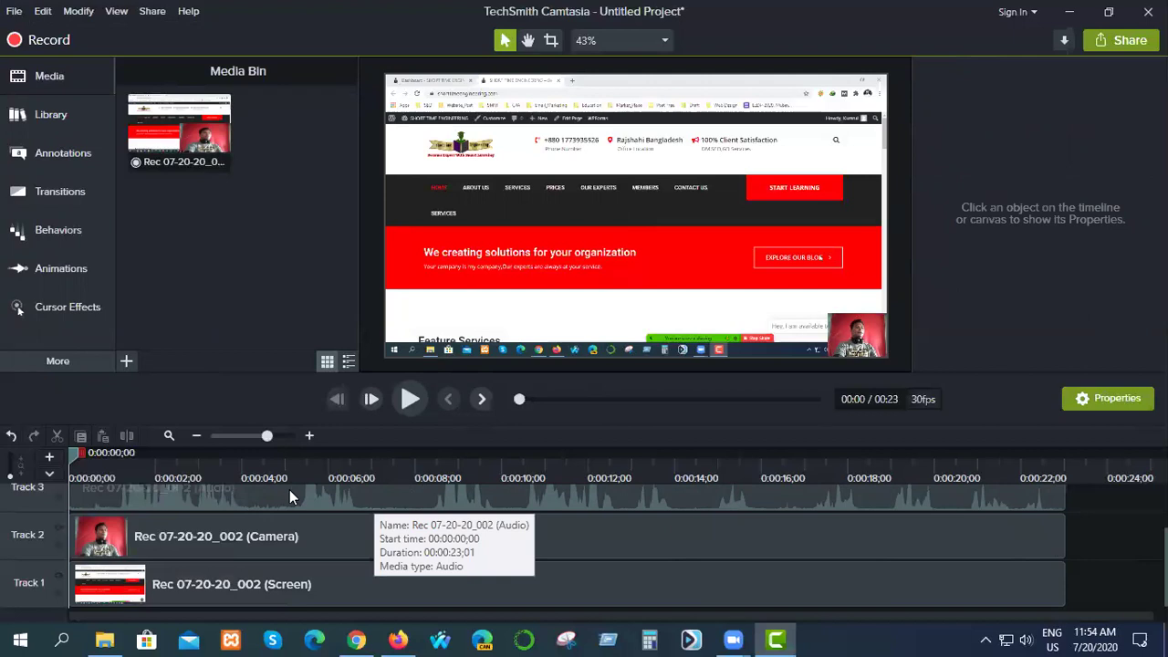
Enlarge the camera overlay to about 76.6% and crop its top and both sides closer around the speaker.
left_click(867, 340)
left_click_drag(827, 313, 707, 222)
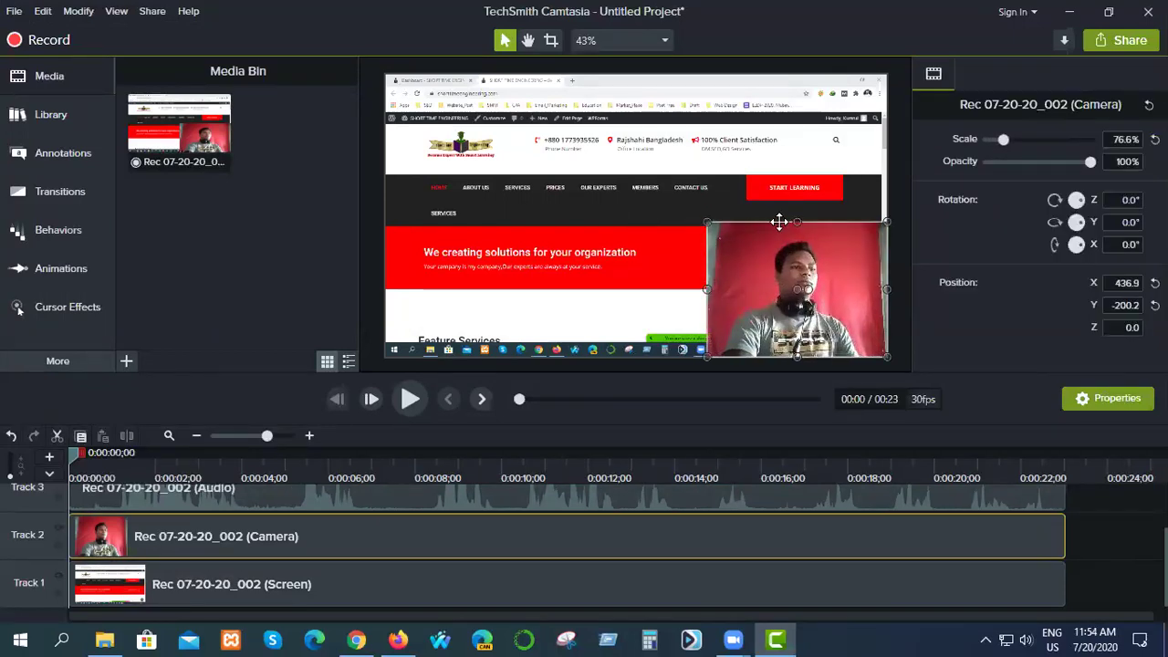
key("c")
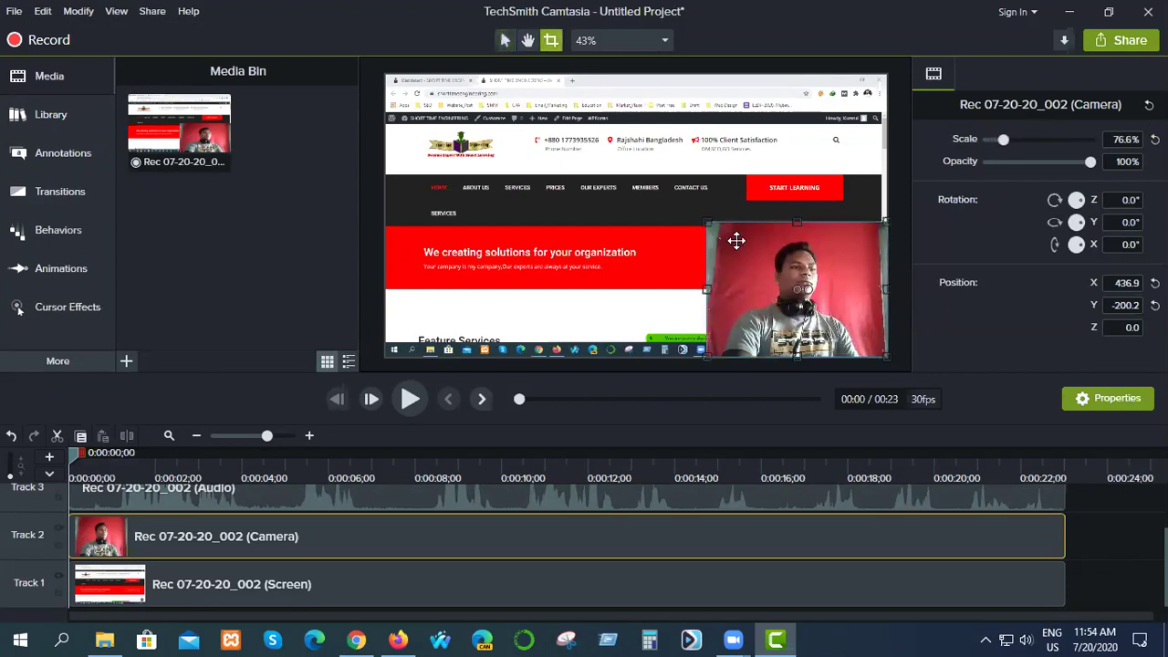
mouse_move(706, 225)
left_mouse_down()
mouse_move(733, 234)
mouse_move(709, 226)
left_mouse_up()
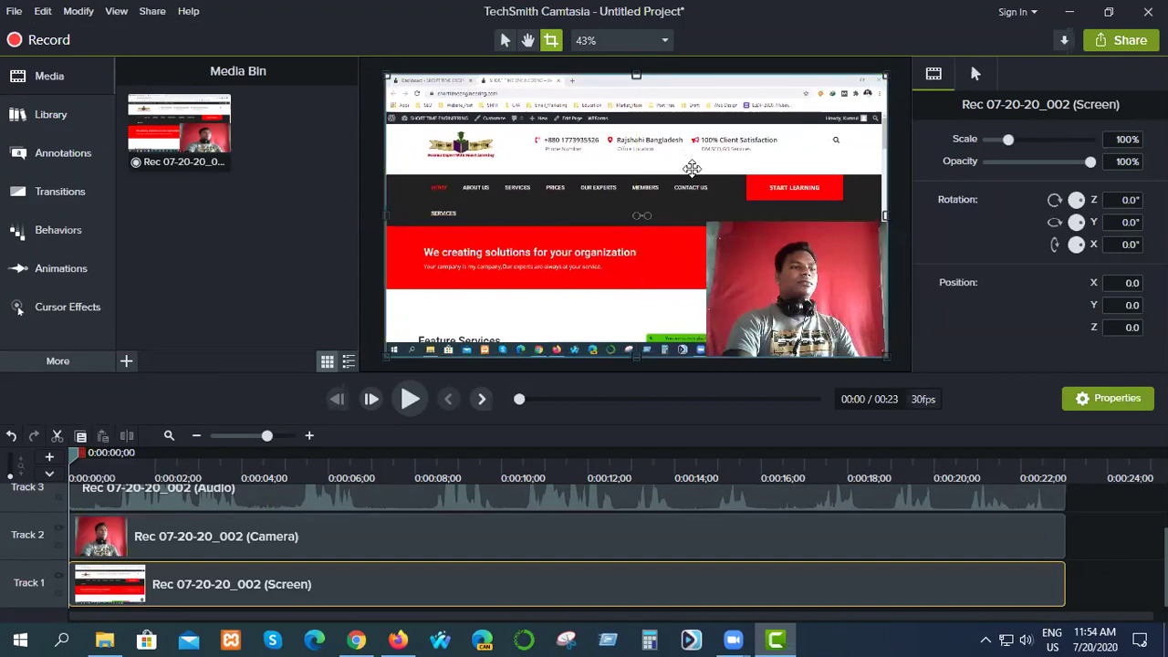
left_click(720, 245)
left_click_drag(713, 225, 732, 229)
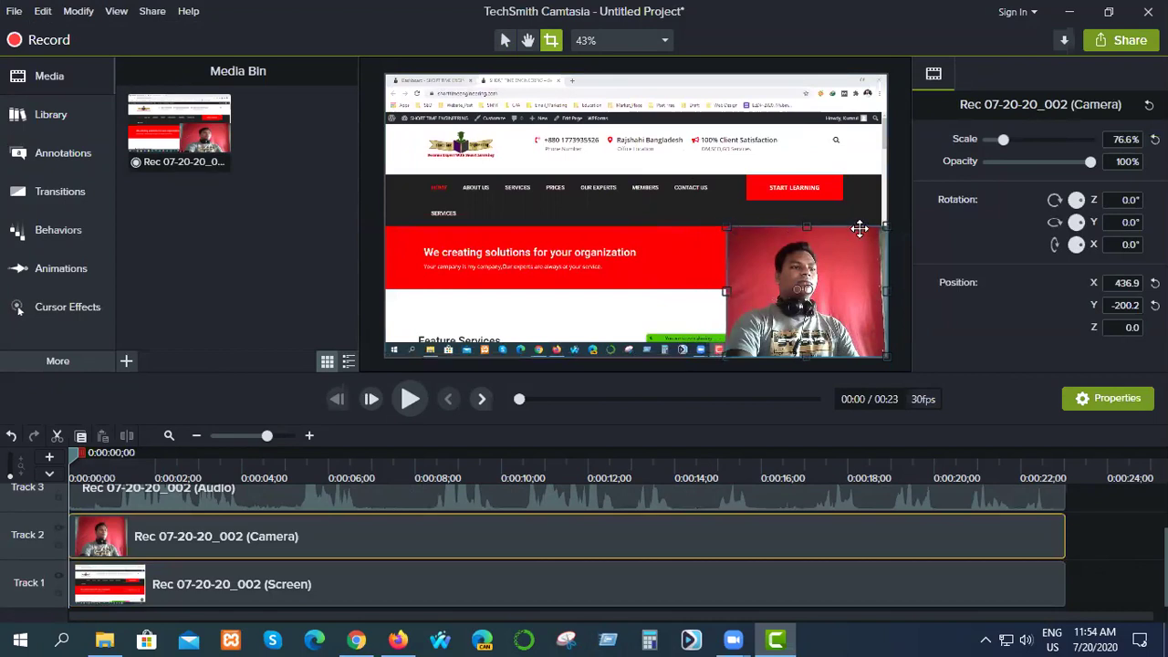
left_click_drag(885, 228, 796, 239)
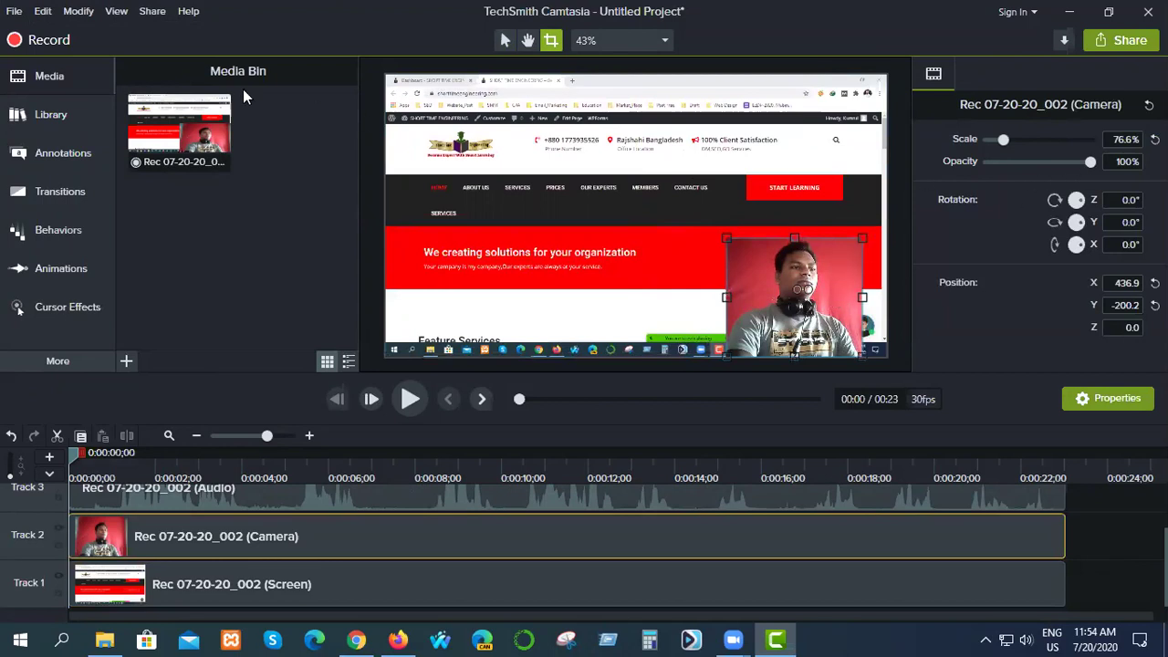
Apply the Remove a Color effect to the camera clip and sample the red backdrop as the color to remove.
left_click(57, 361)
left_click(182, 437)
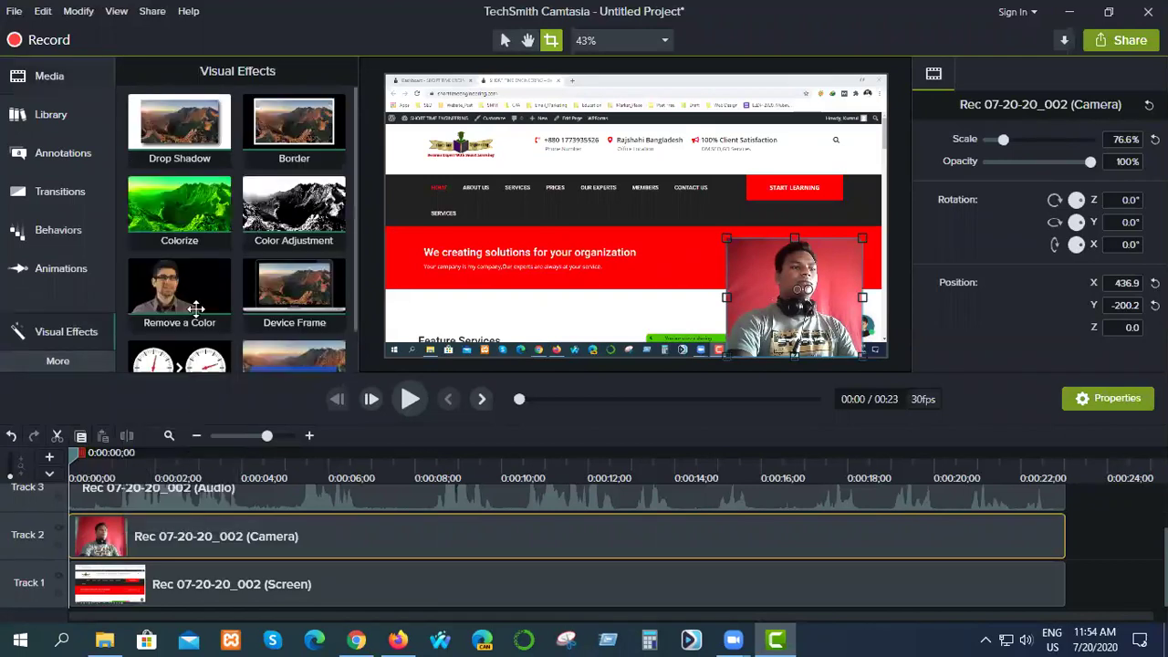
left_click_drag(174, 297, 178, 522)
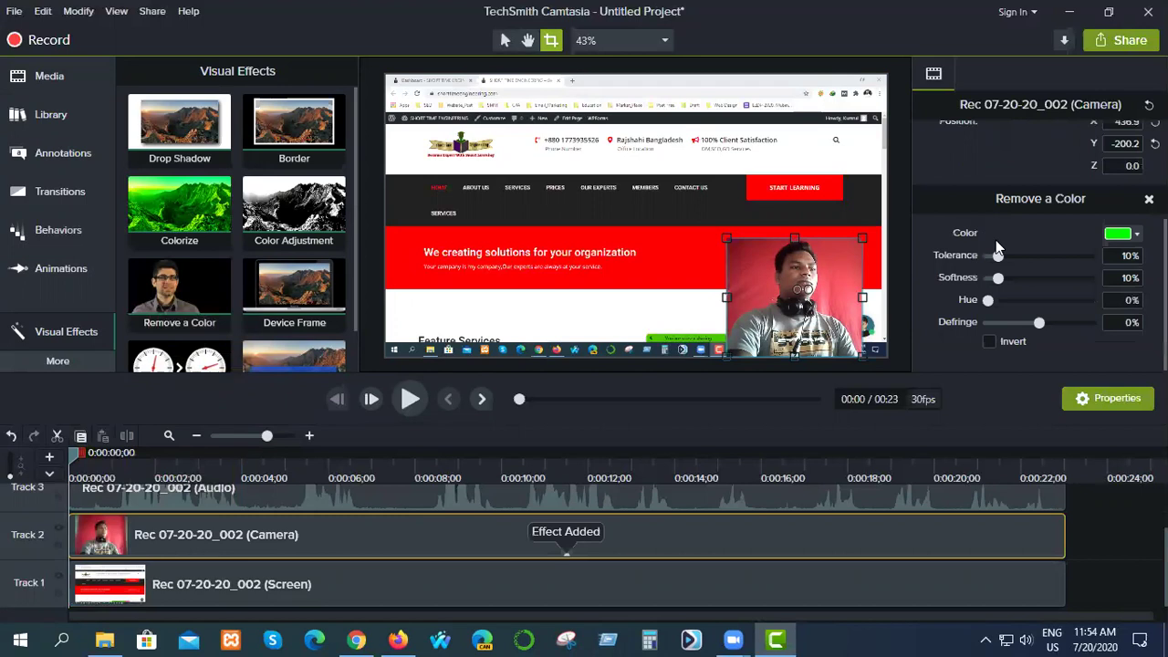
left_click(1136, 233)
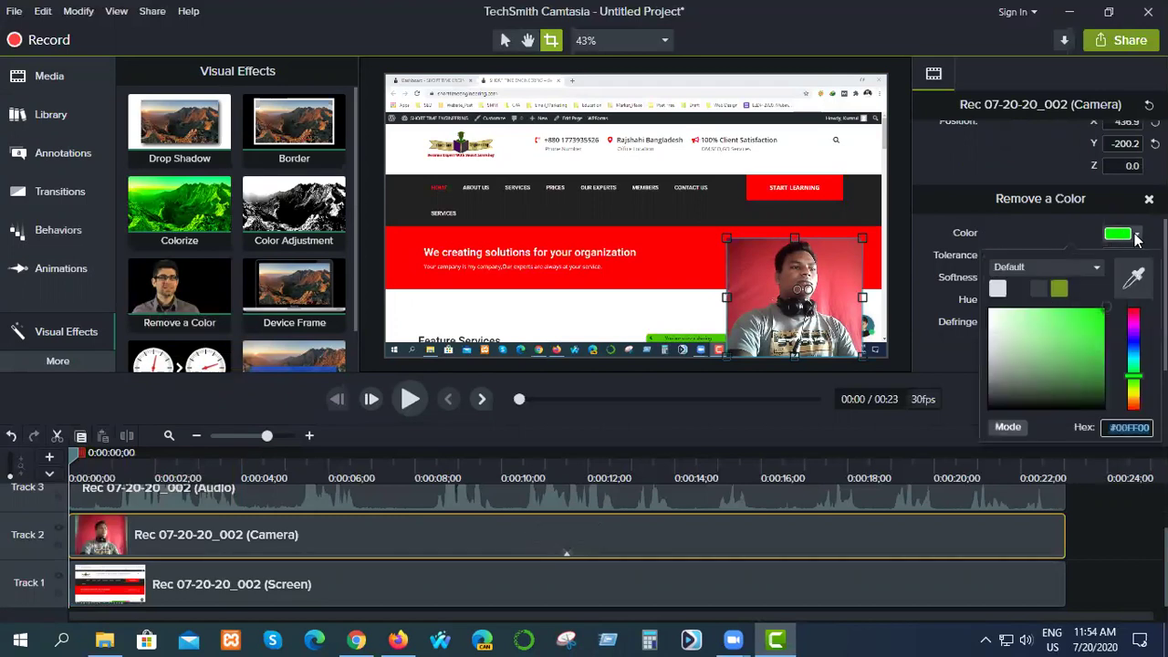
left_click(1136, 276)
left_click(853, 278)
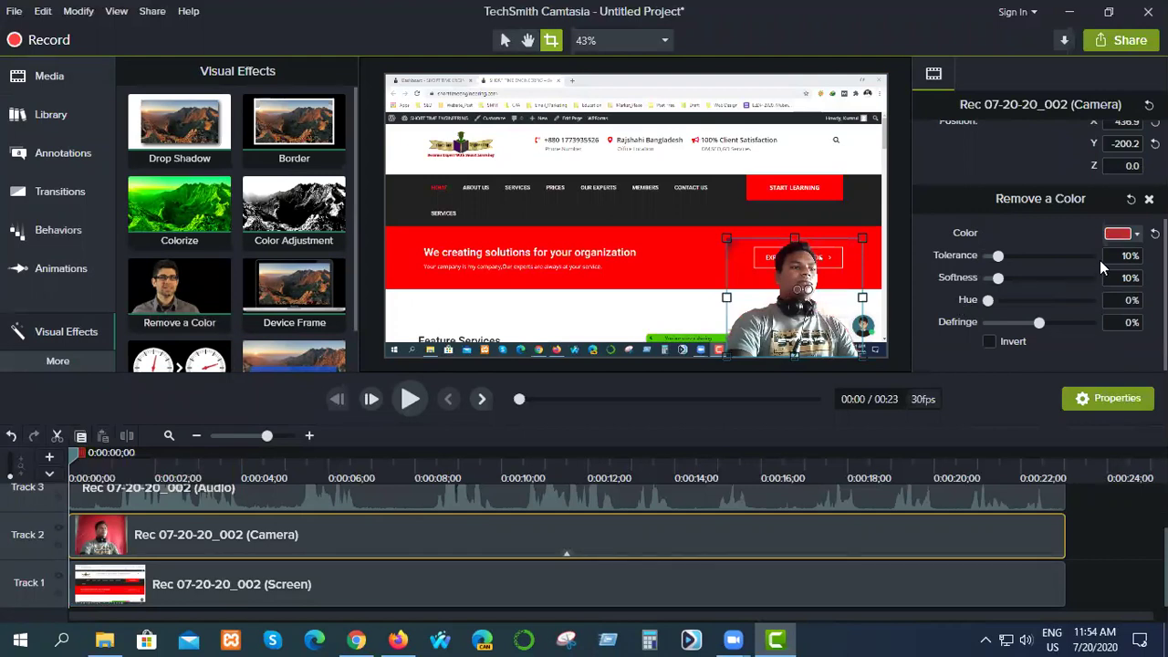
Set the color removal's tolerance to 13% and softness to 7%, and slightly widen the camera crop at its upper-left corner.
left_click_drag(998, 257, 1002, 259)
mouse_move(1003, 286)
left_mouse_down()
mouse_move(1012, 286)
mouse_move(998, 289)
left_mouse_up()
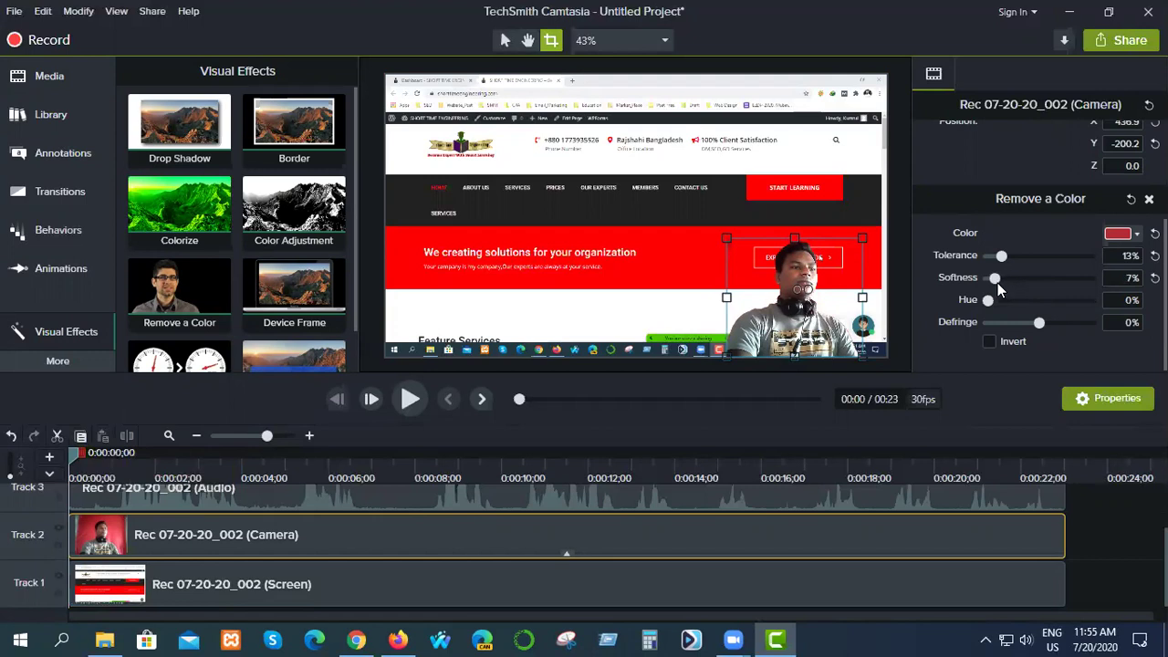
left_click_drag(727, 239, 724, 240)
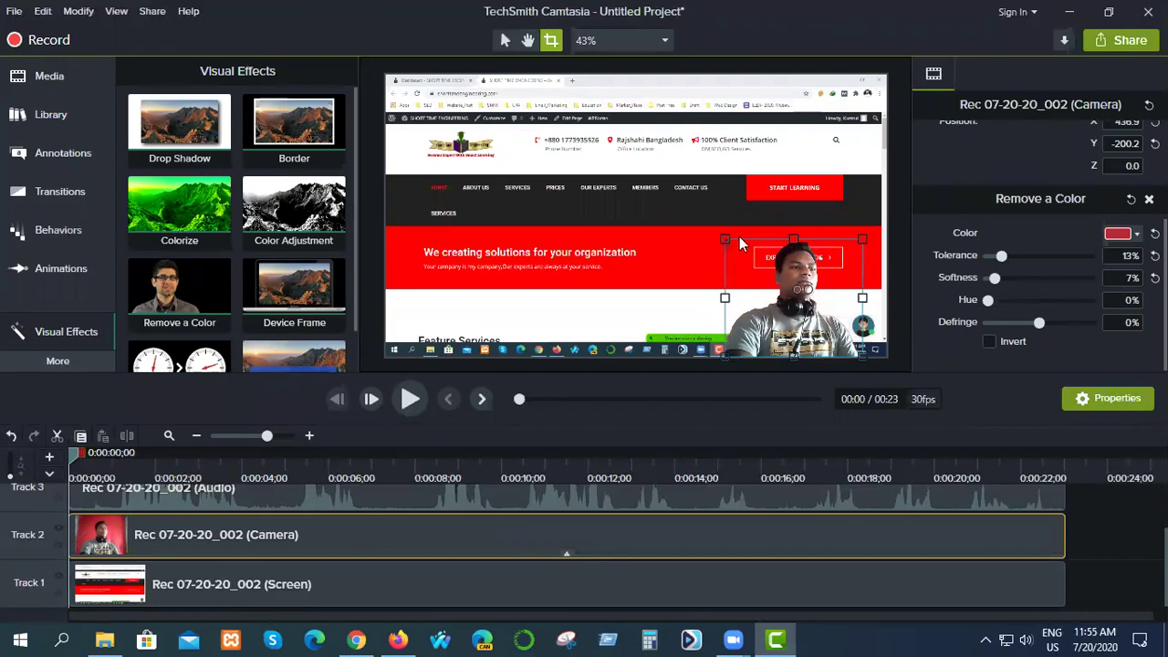
left_click(636, 308)
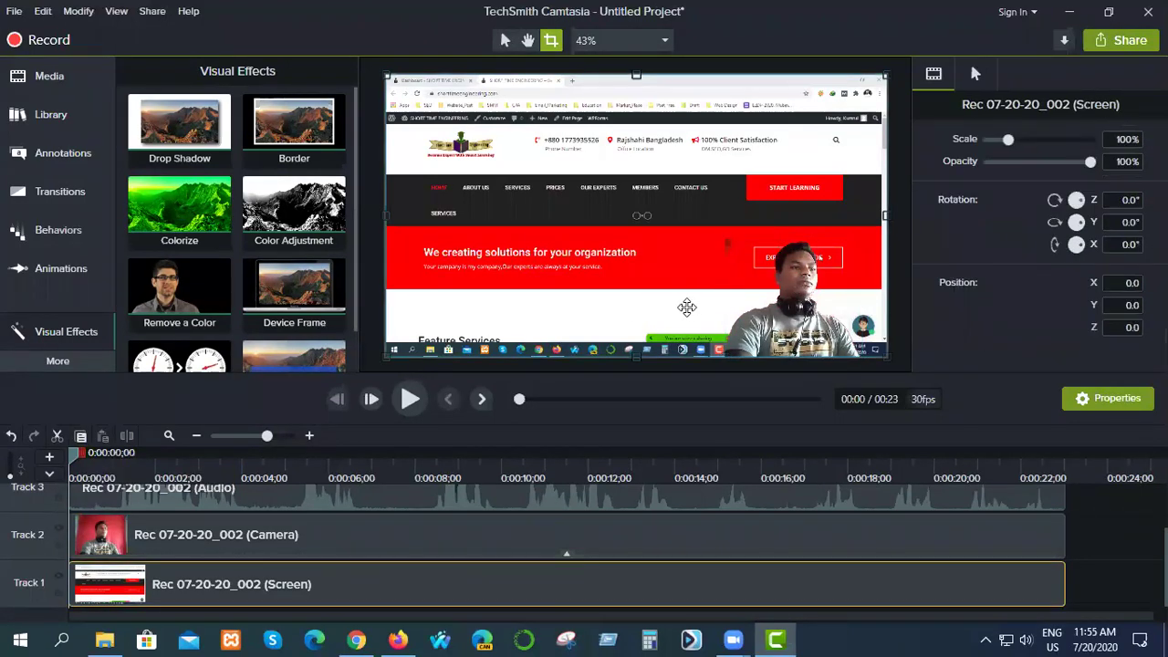
Scale the camera overlay to 35% and move it to the canvas's lower-right corner, at about X 600.8, Y -258.3.
left_click_drag(775, 315, 802, 307)
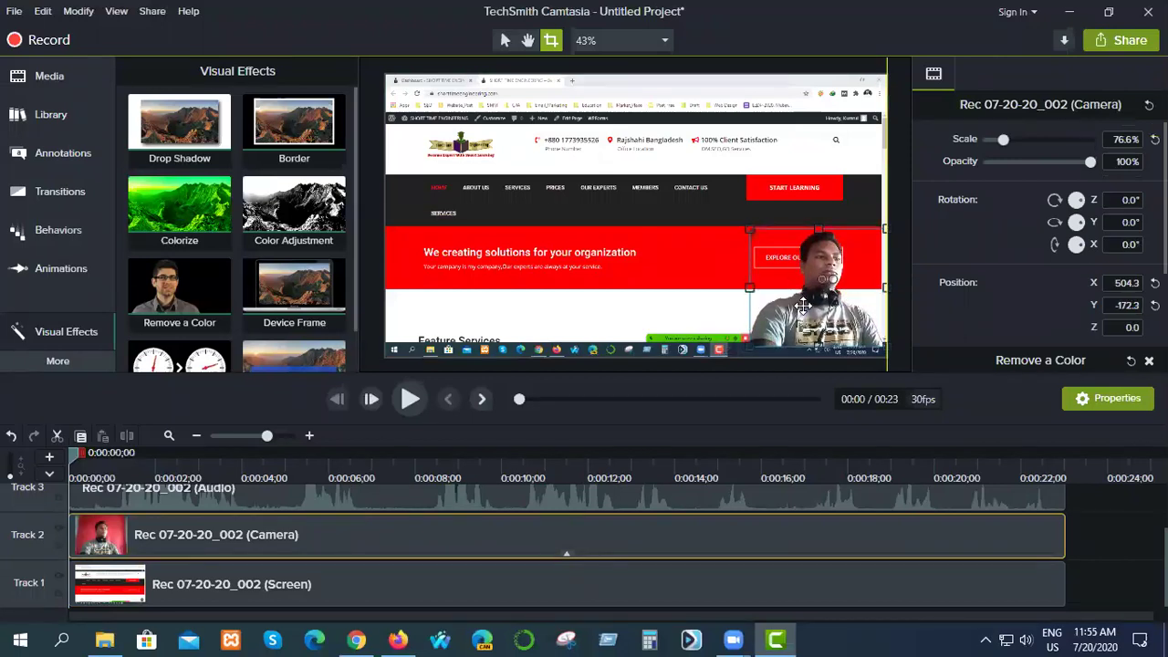
left_click_drag(1004, 140, 996, 142)
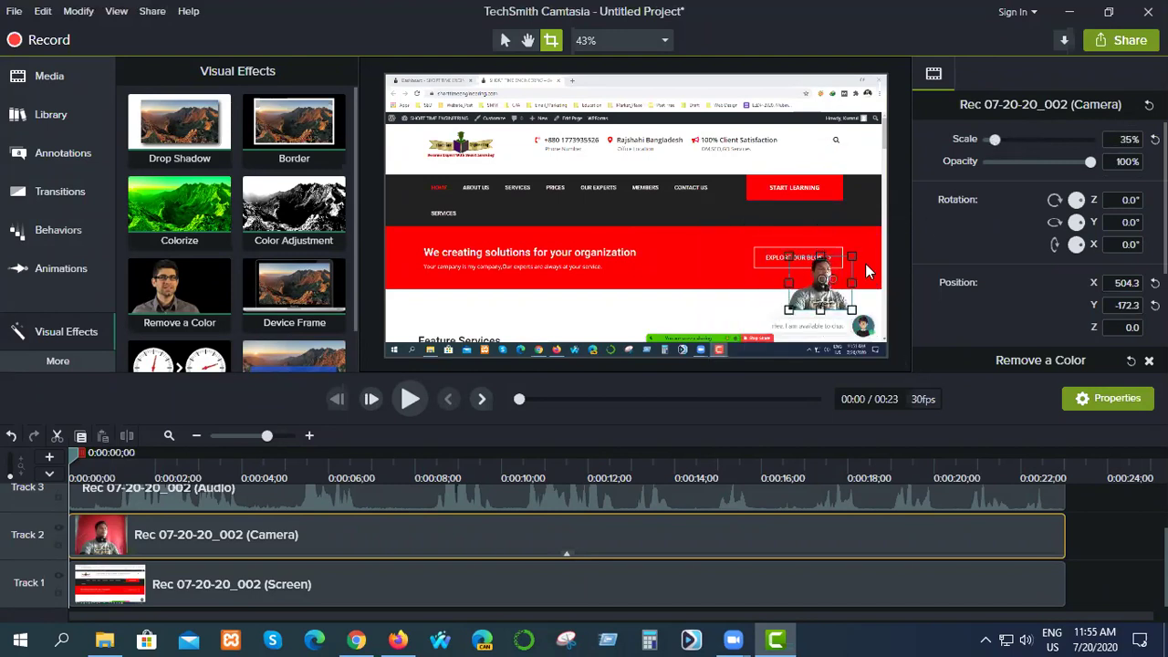
left_click_drag(822, 288, 850, 317)
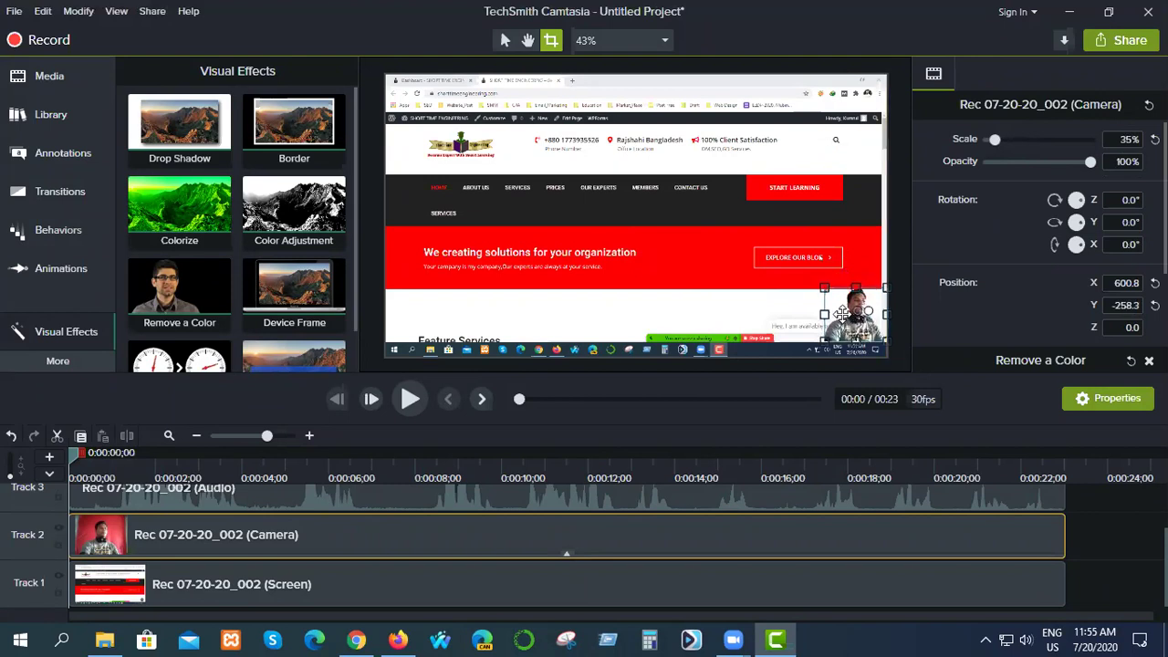
Show the project's imported media and review the commands available for the separated audio clip on Track 3.
left_click(756, 302)
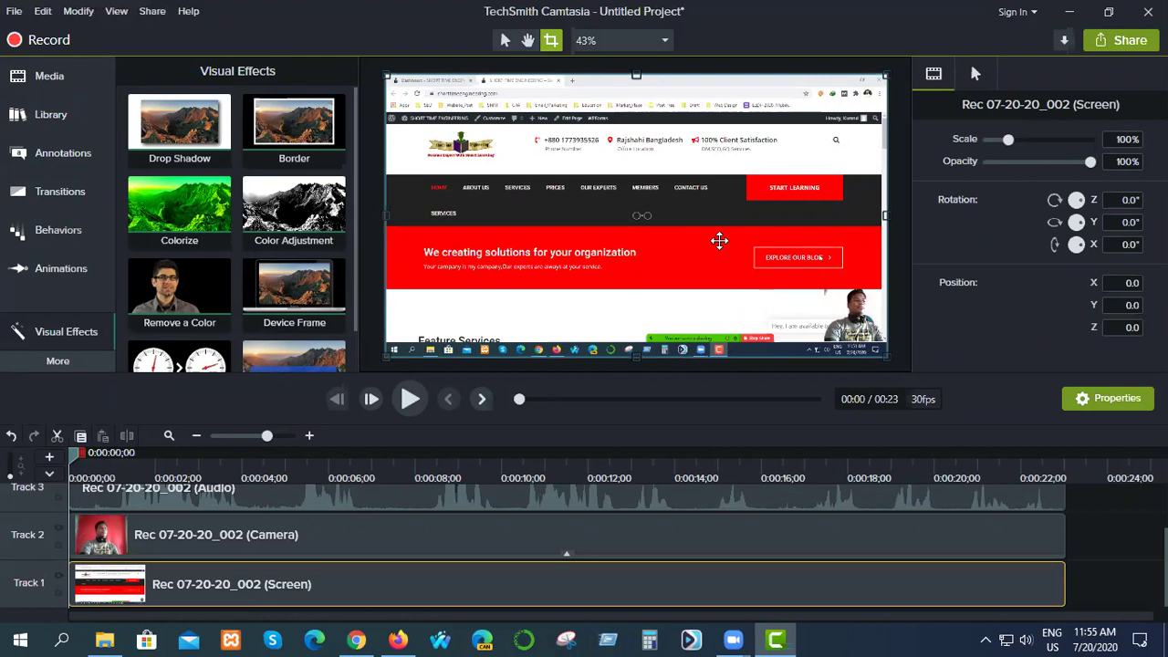
left_click(896, 302)
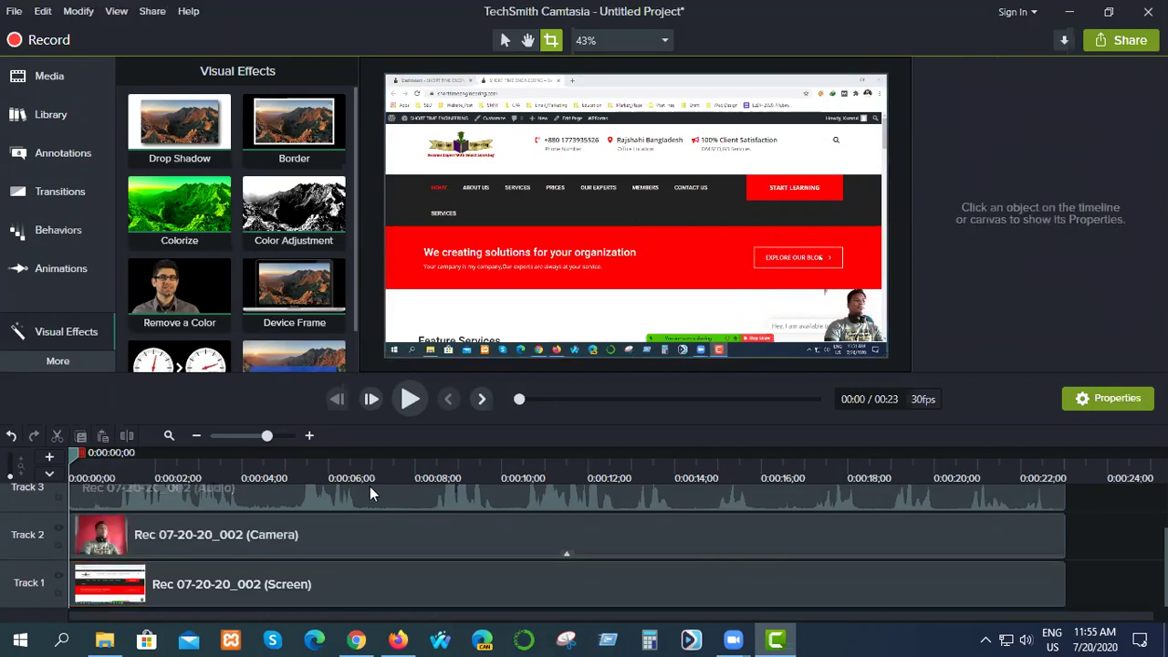
left_click(344, 498)
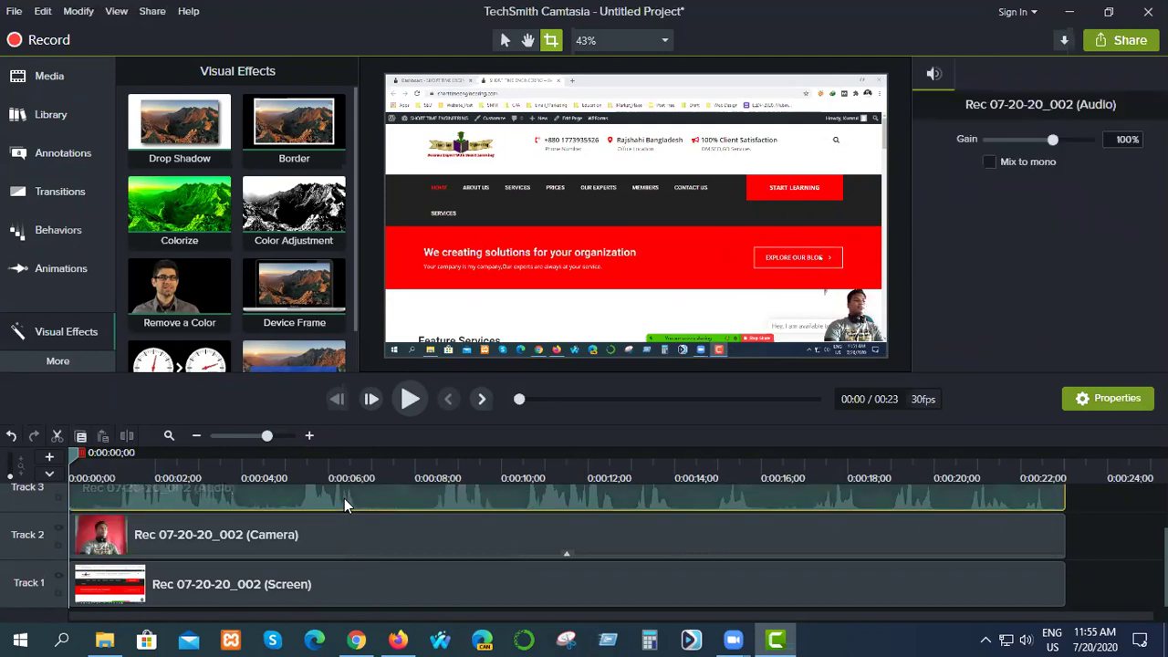
right_click(344, 498)
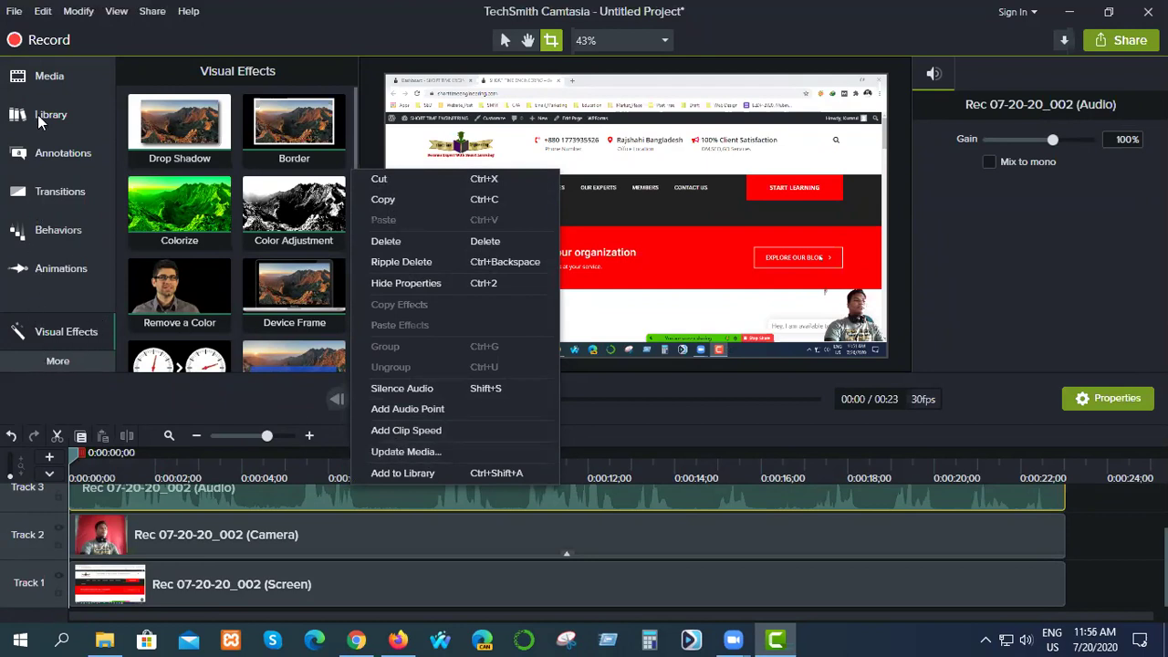
left_click(43, 80)
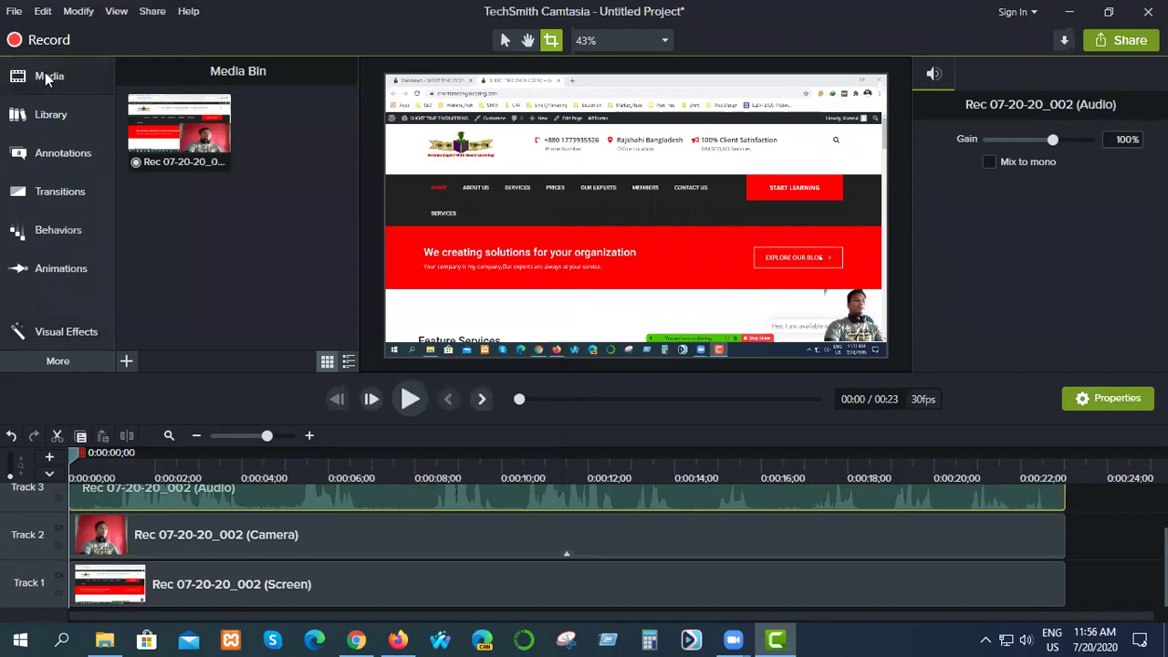
left_click(45, 78)
left_click(46, 79)
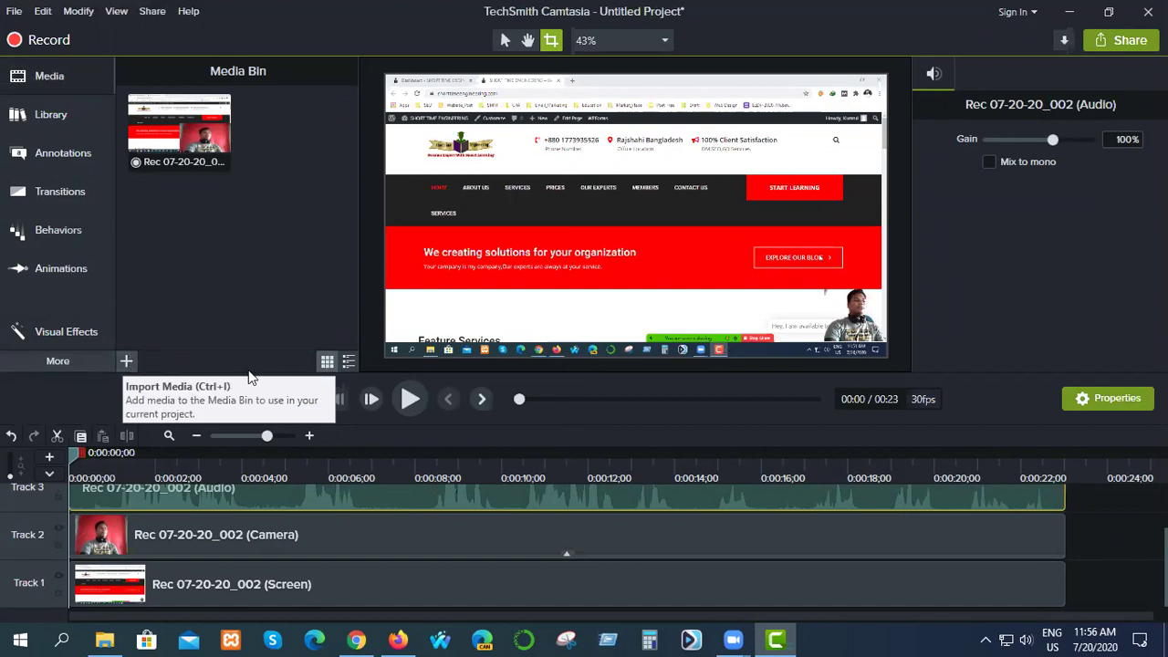
right_click(370, 495)
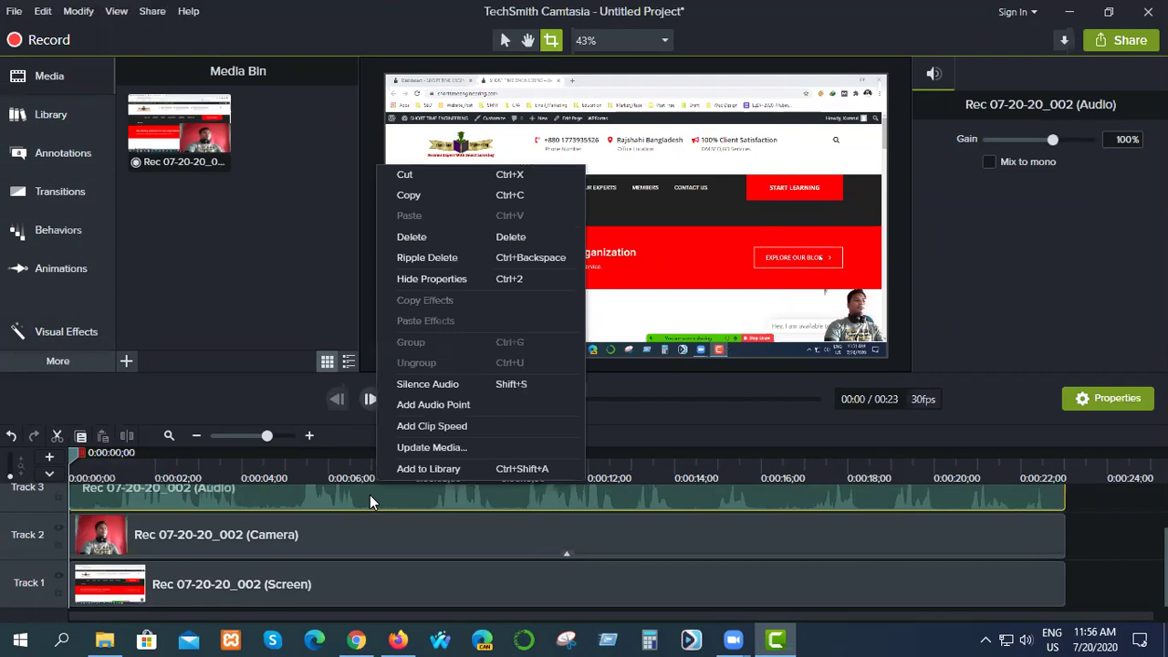
left_click(1072, 12)
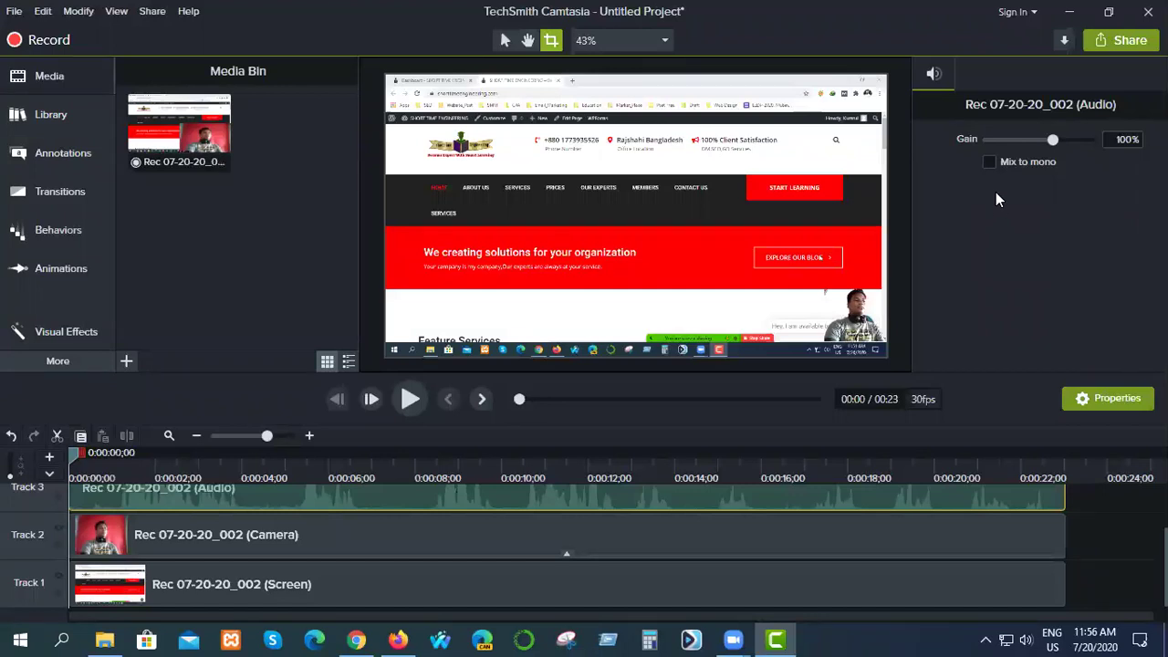
left_click(1107, 45)
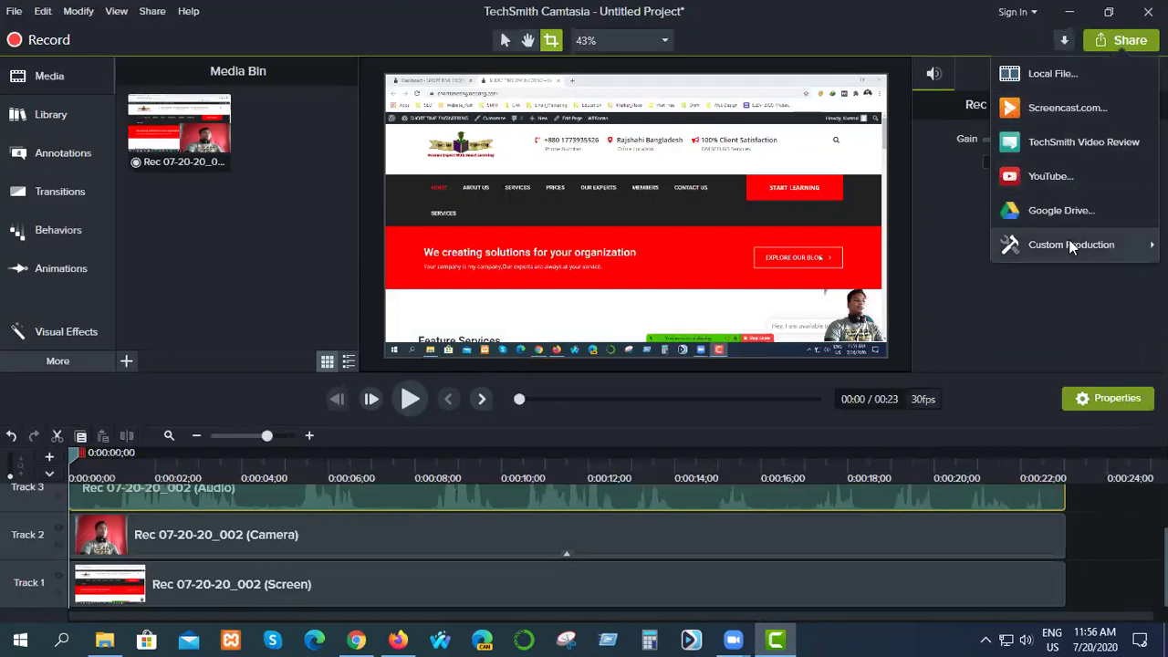
left_click(1043, 87)
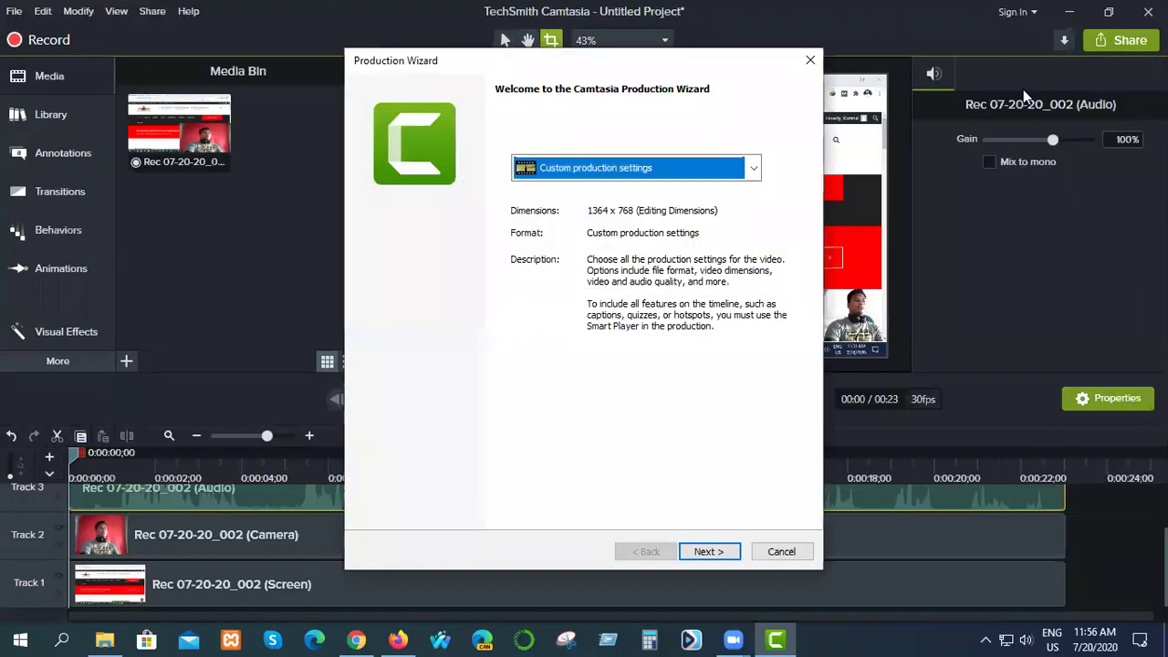
left_click(754, 170)
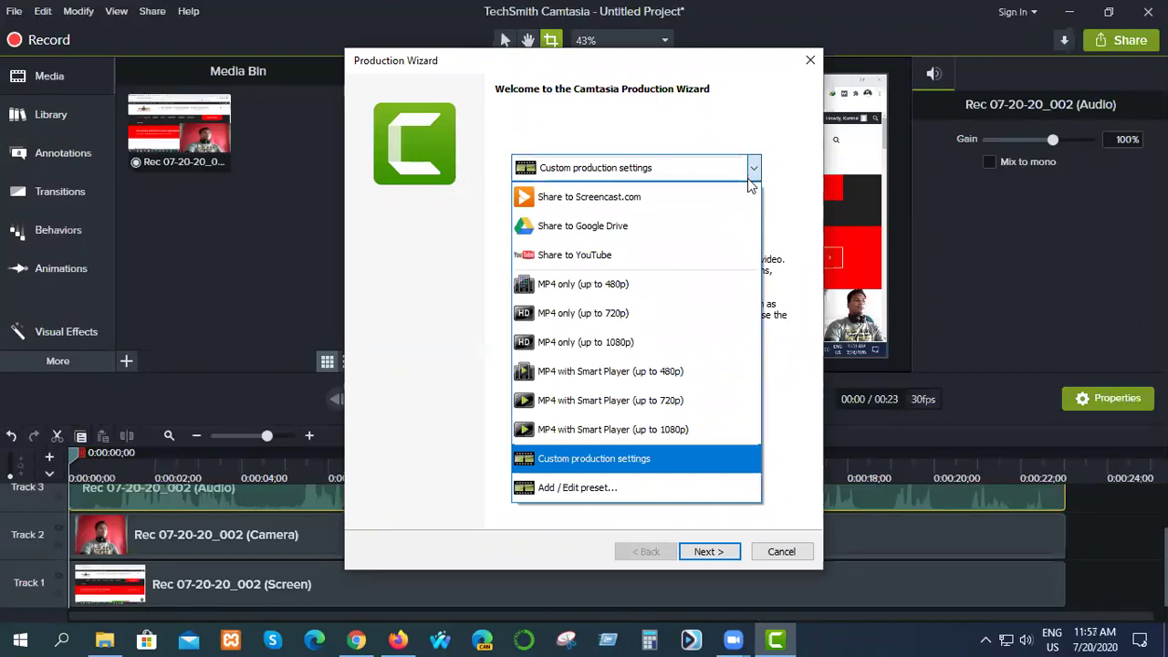
left_click(671, 470)
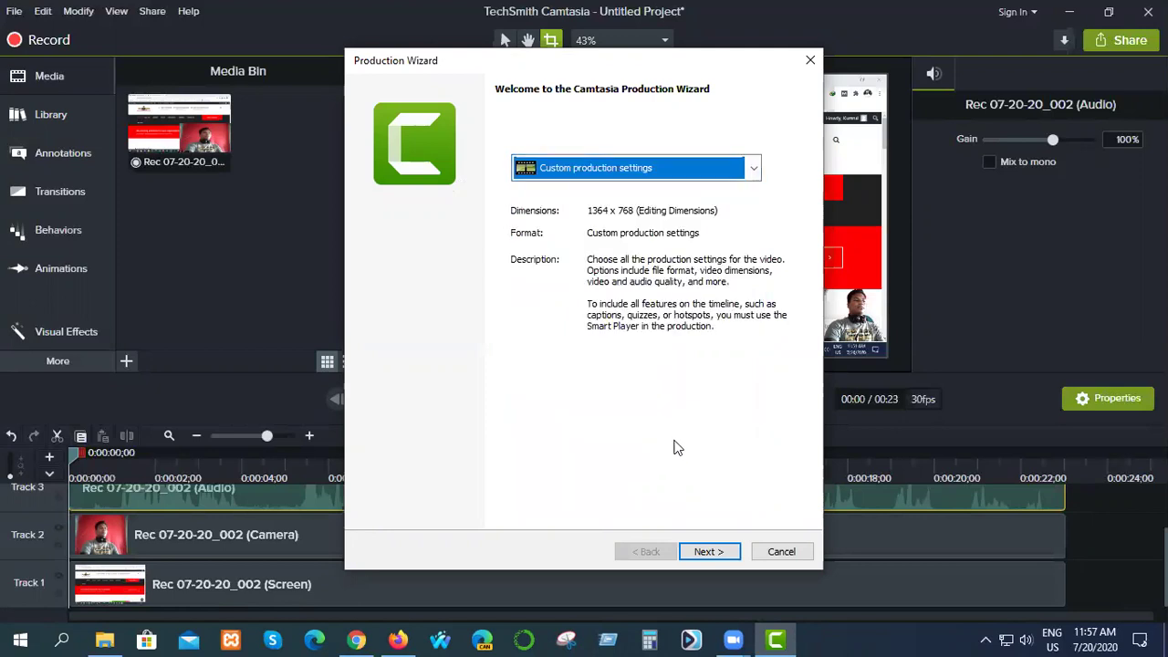
left_click(710, 552)
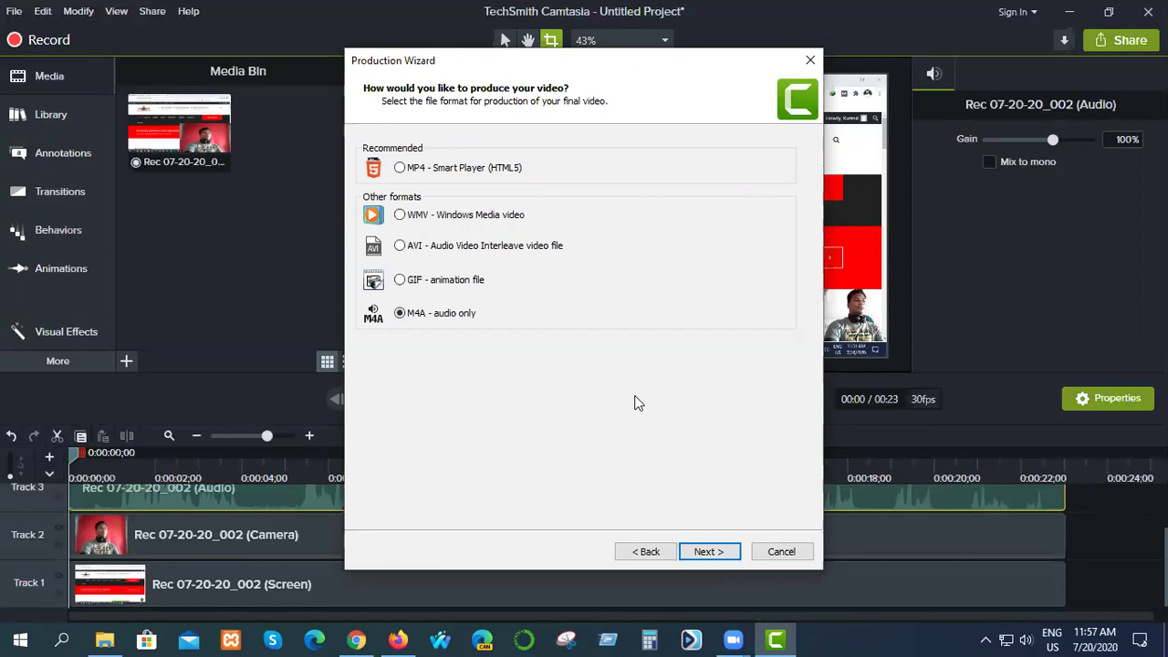
left_click(400, 218)
left_click(403, 314)
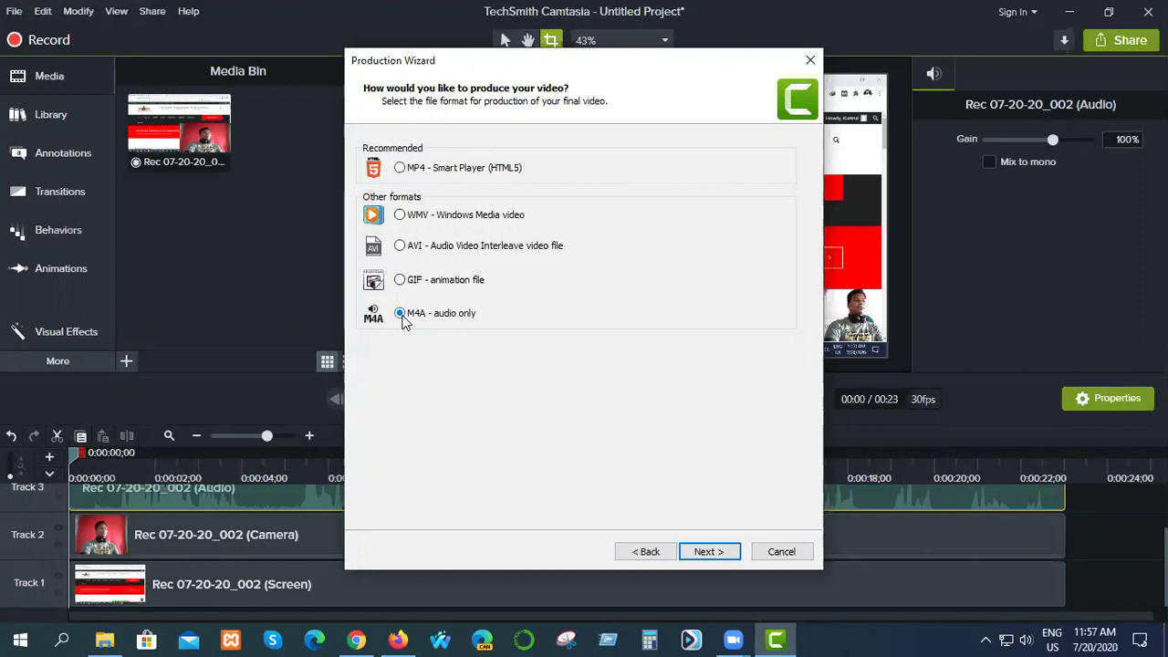
left_click(703, 555)
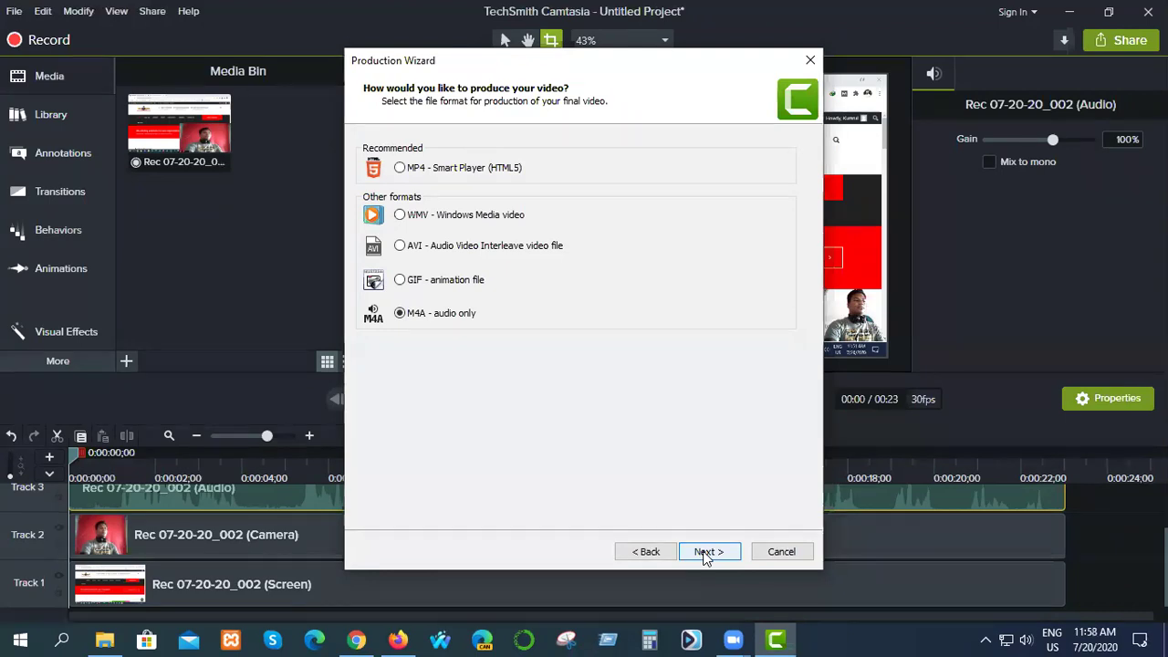
left_click(810, 60)
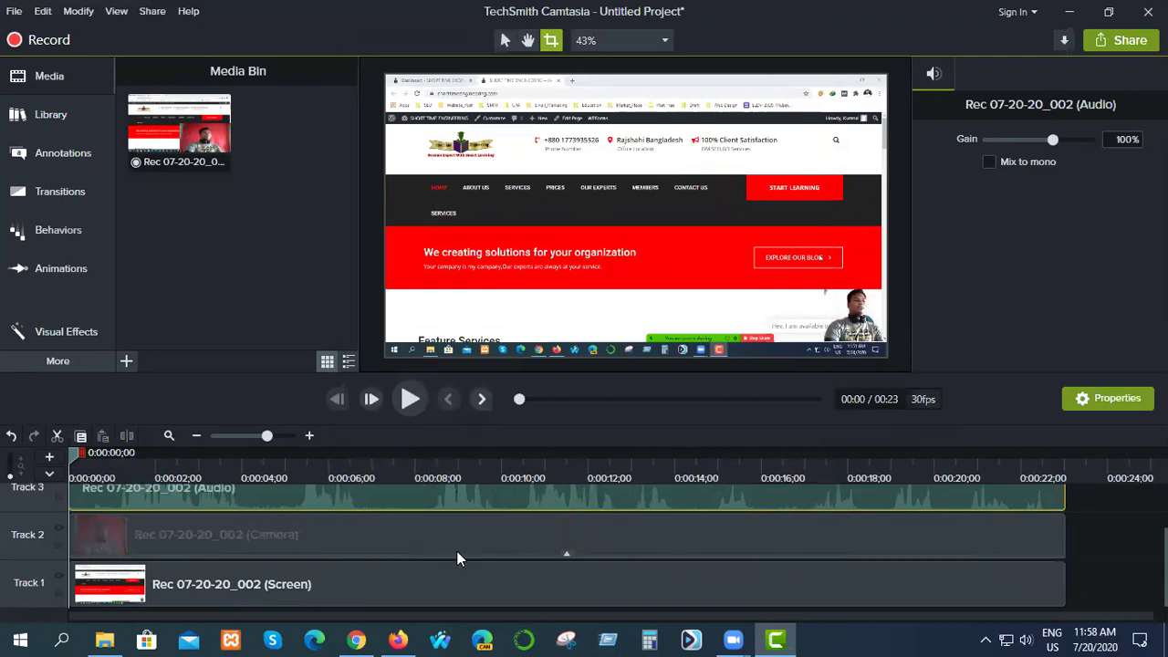
left_click(347, 575)
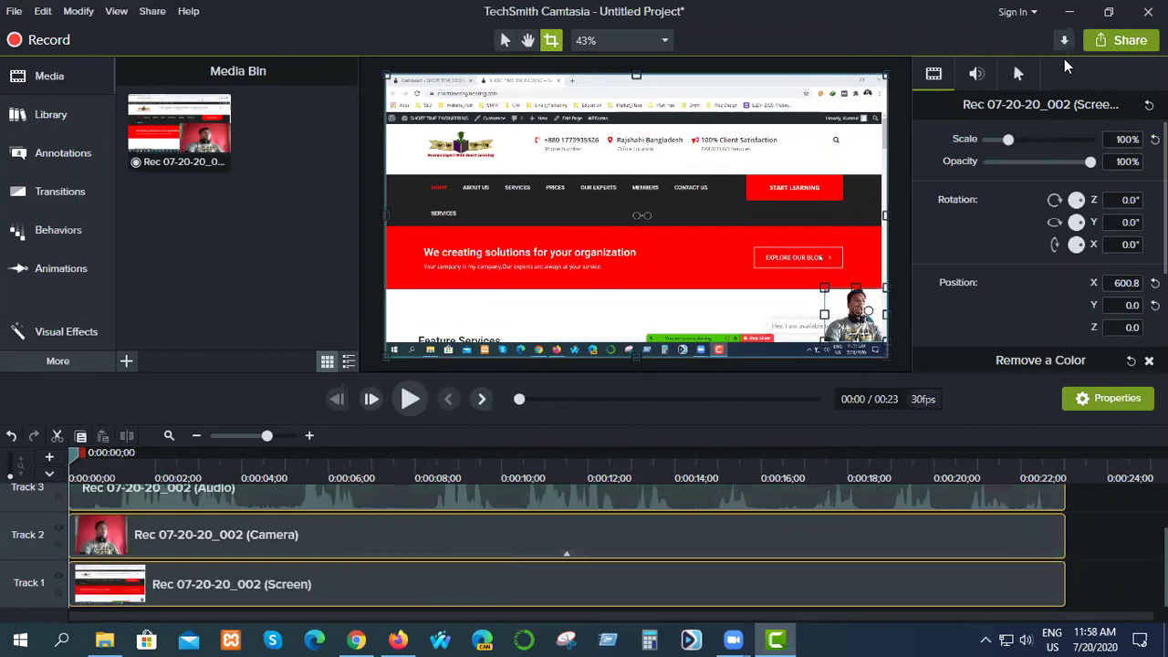
left_click(1109, 38)
left_click(1055, 73)
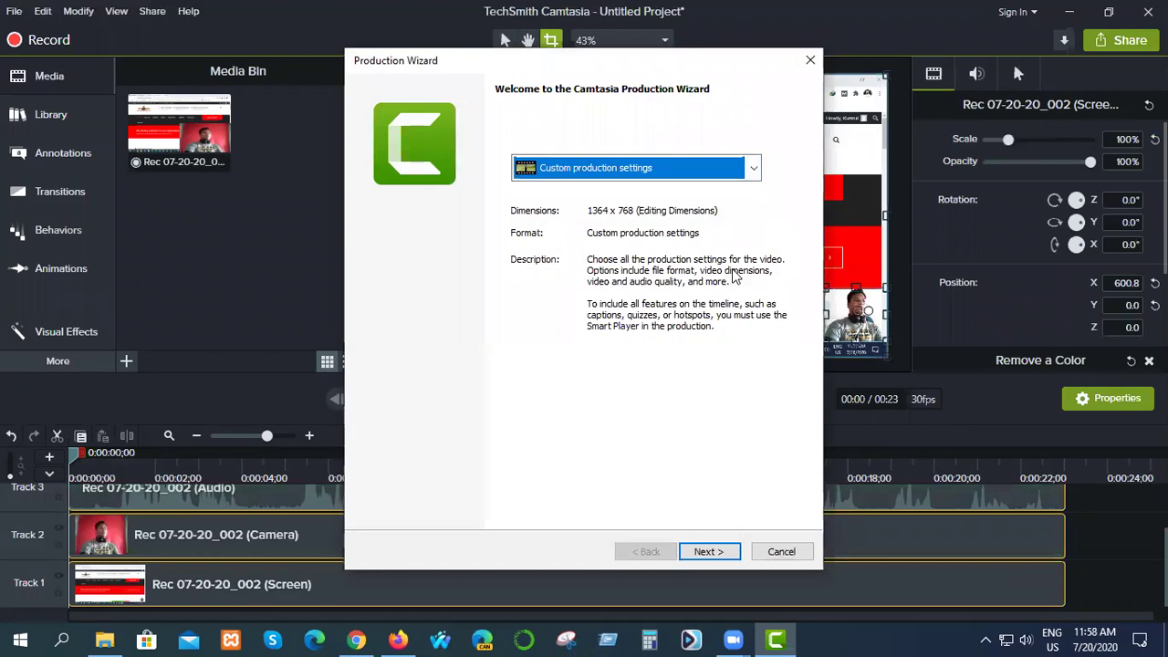
left_click(754, 168)
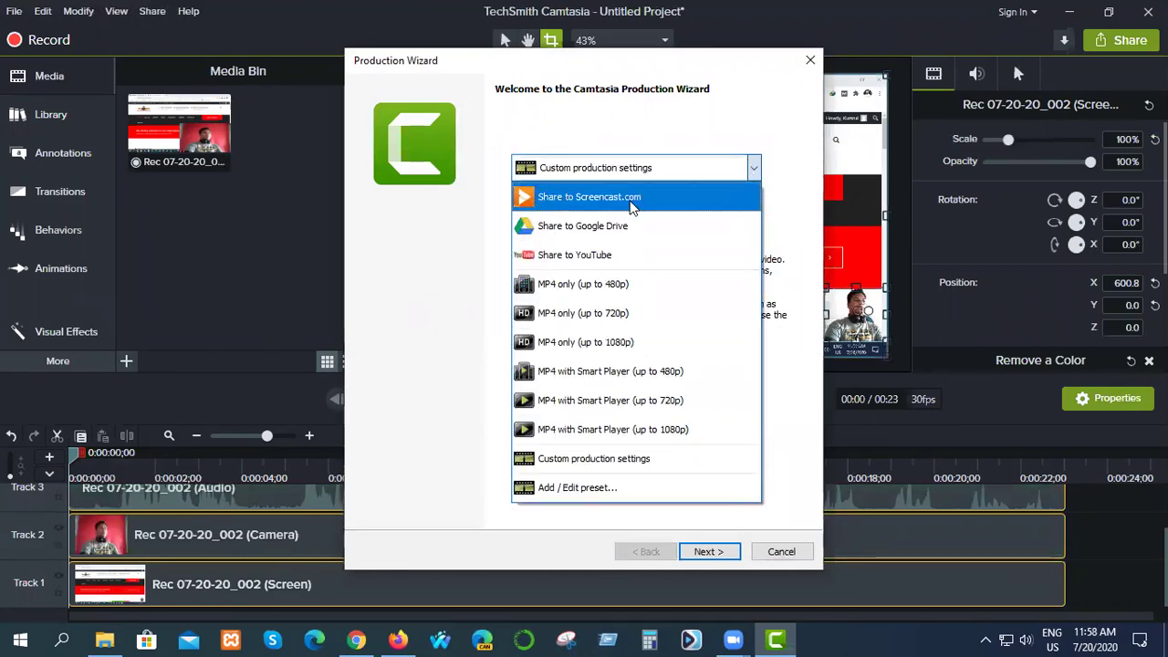
left_click(383, 271)
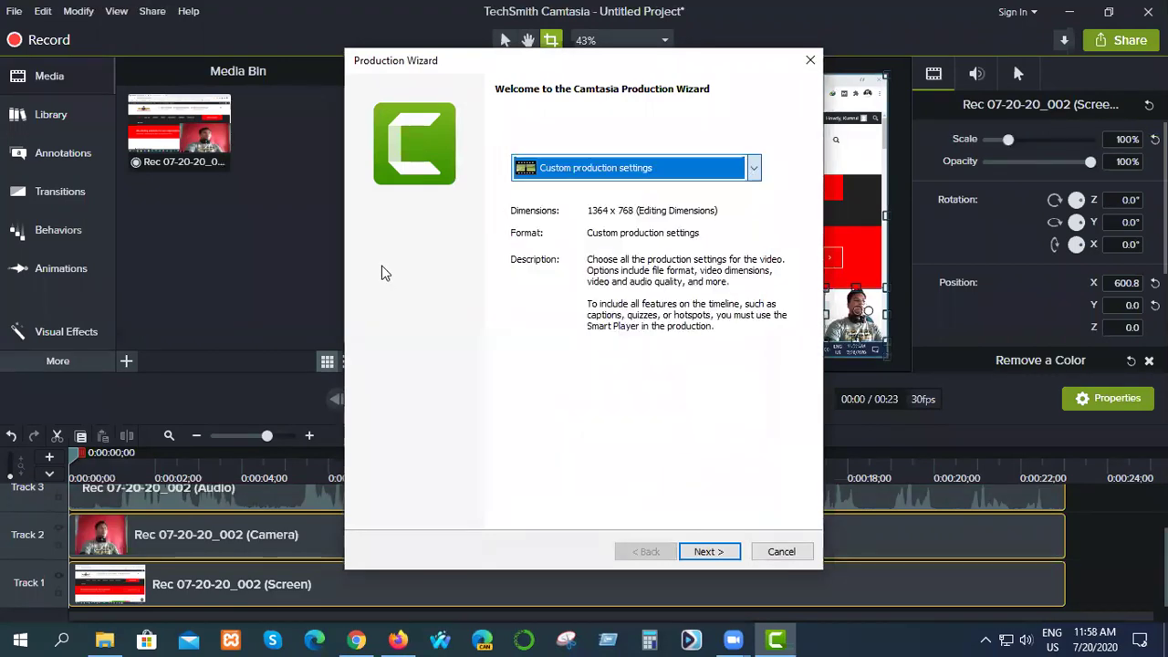
left_click(810, 63)
left_click(722, 592)
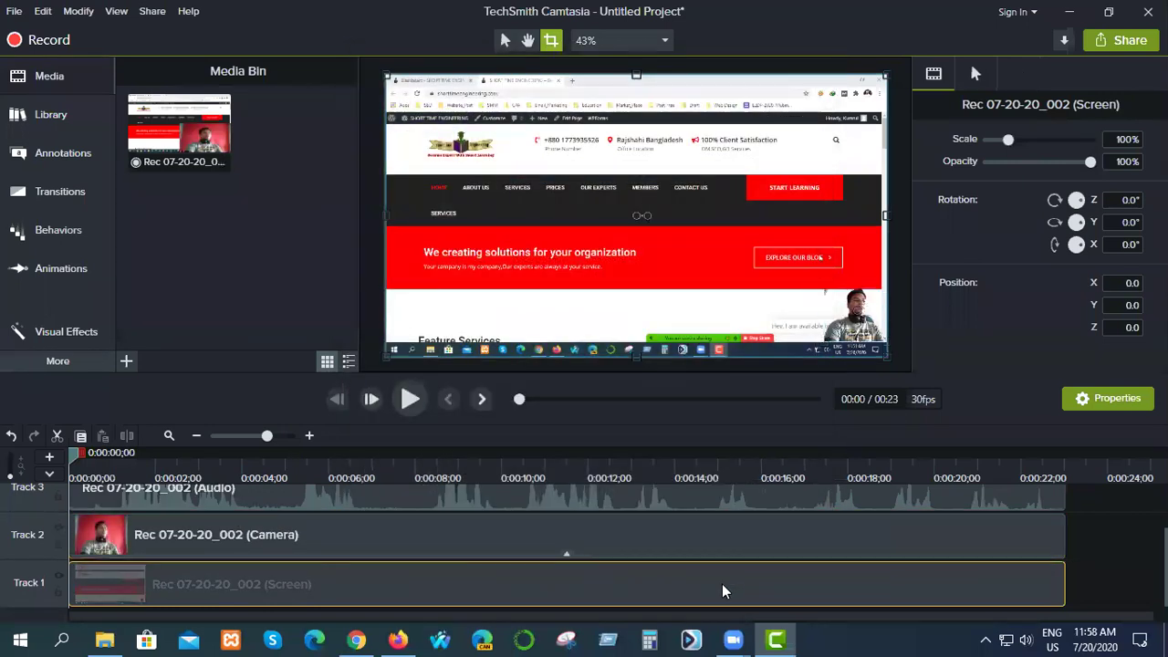
Select the Track 3 audio clip and set up a local-file production with custom settings, M4A audio-only format and 256 kbps bit rate.
left_click(984, 505)
left_click(1104, 40)
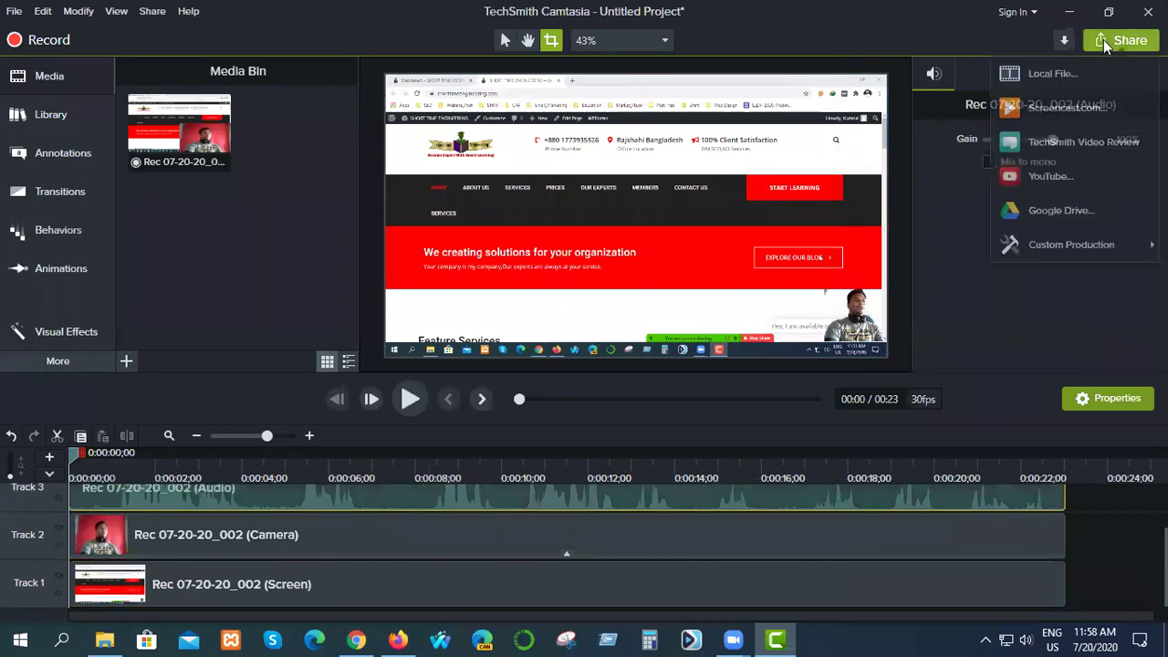
left_click(1043, 73)
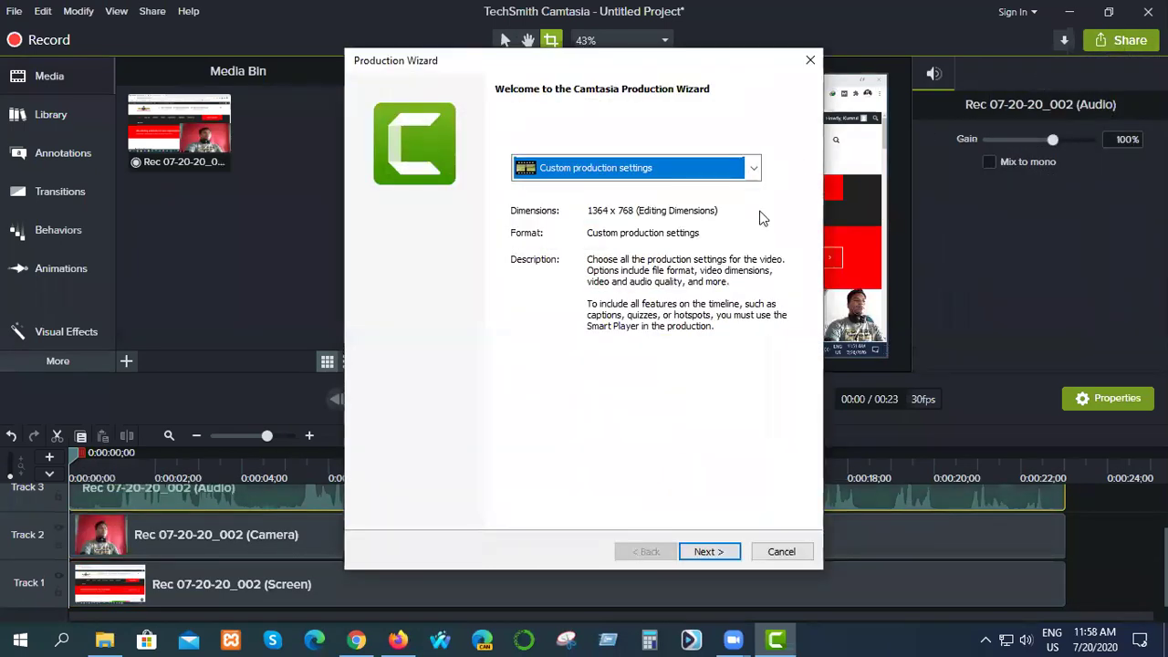
left_click(753, 169)
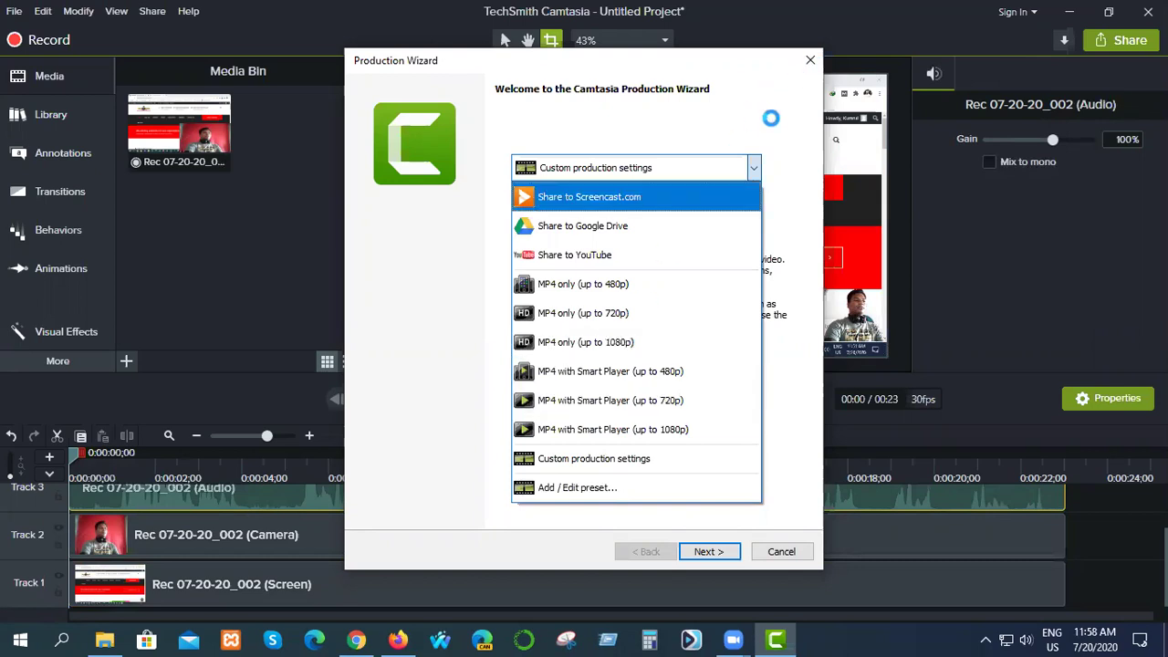
left_click(294, 290)
left_click(703, 552)
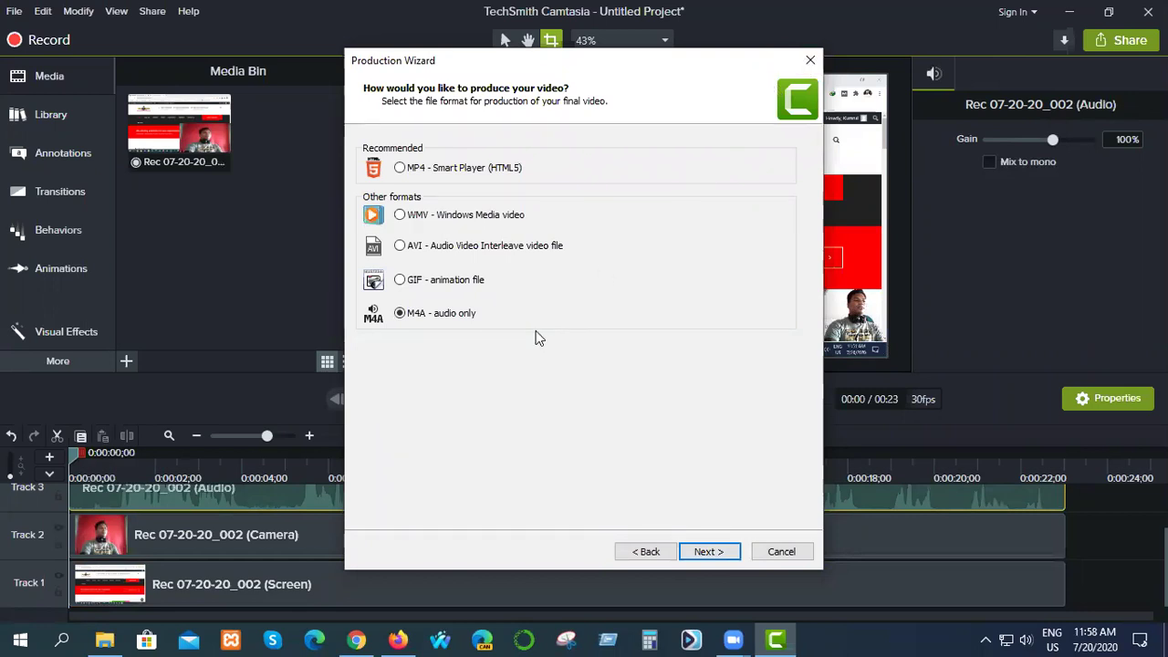
left_click(708, 551)
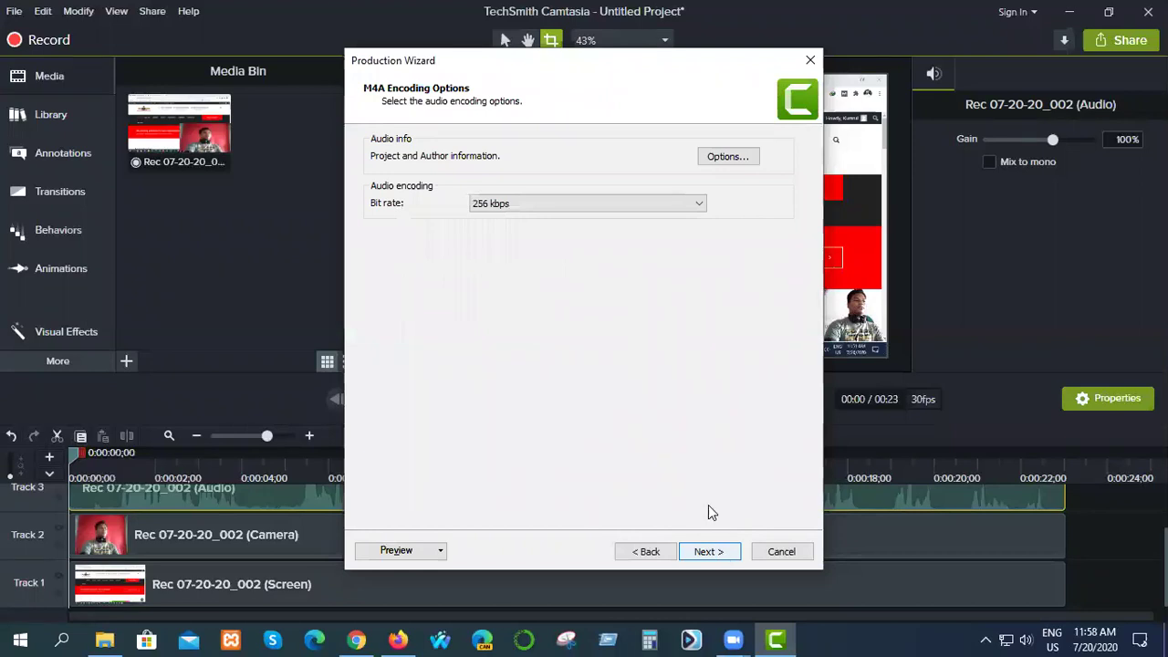
left_click(708, 551)
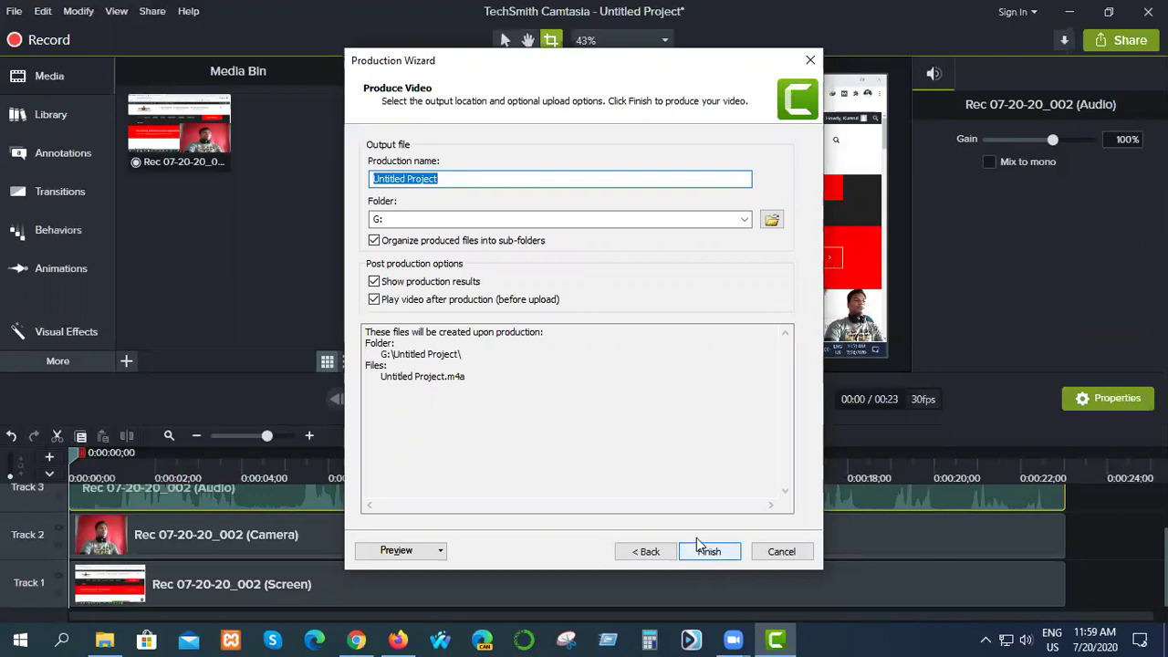
Name the production "Untitled Project-test11", produce it in G:, and close the playback window and production results.
left_click(468, 180)
type("-test11")
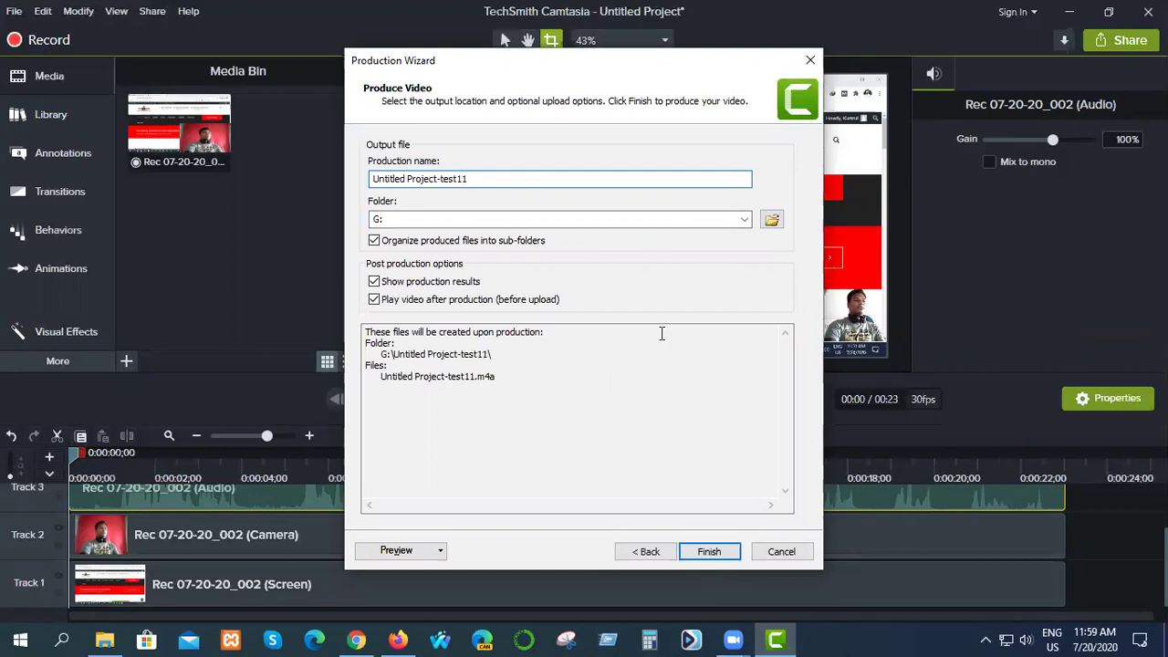
left_click(710, 549)
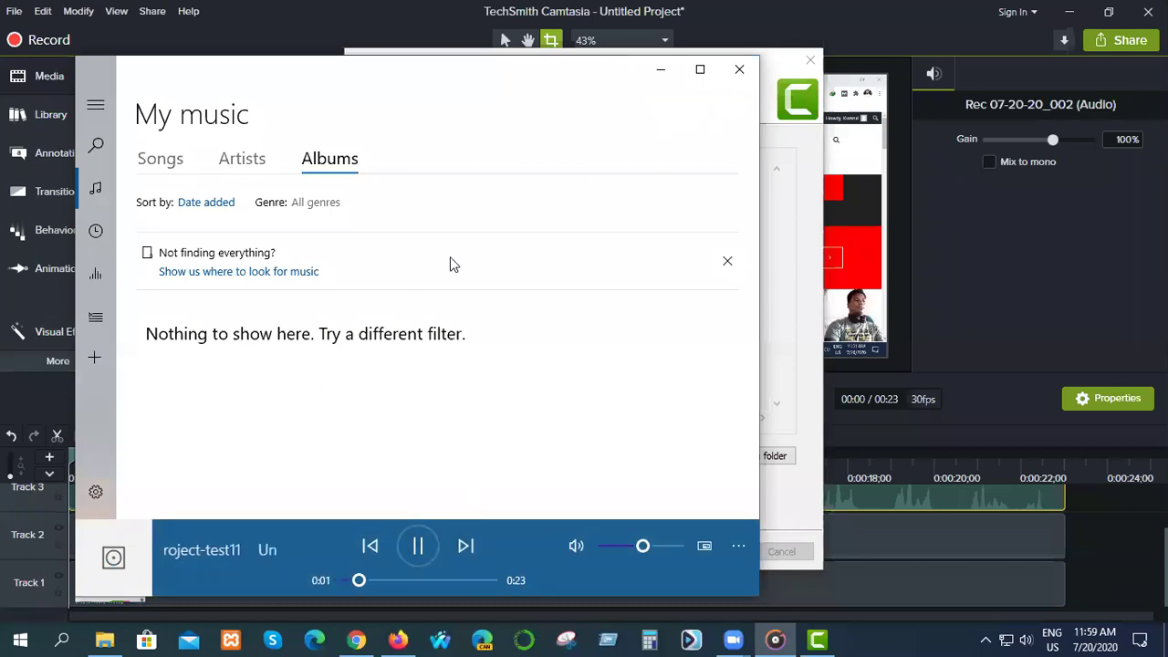
left_click(739, 72)
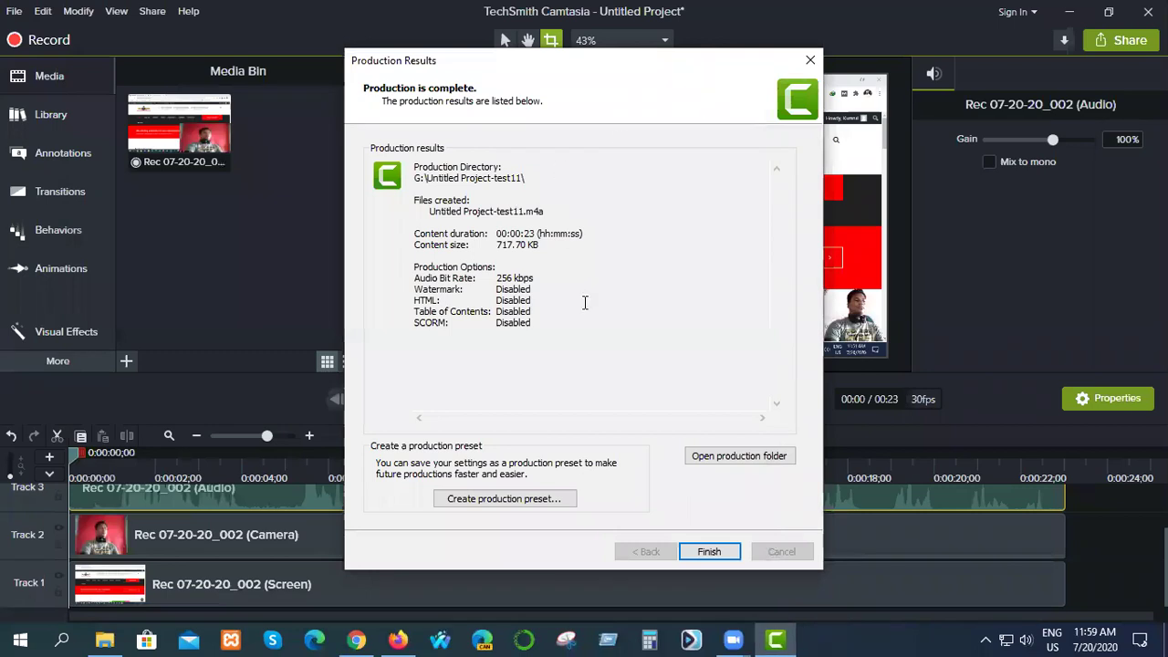
left_click(707, 549)
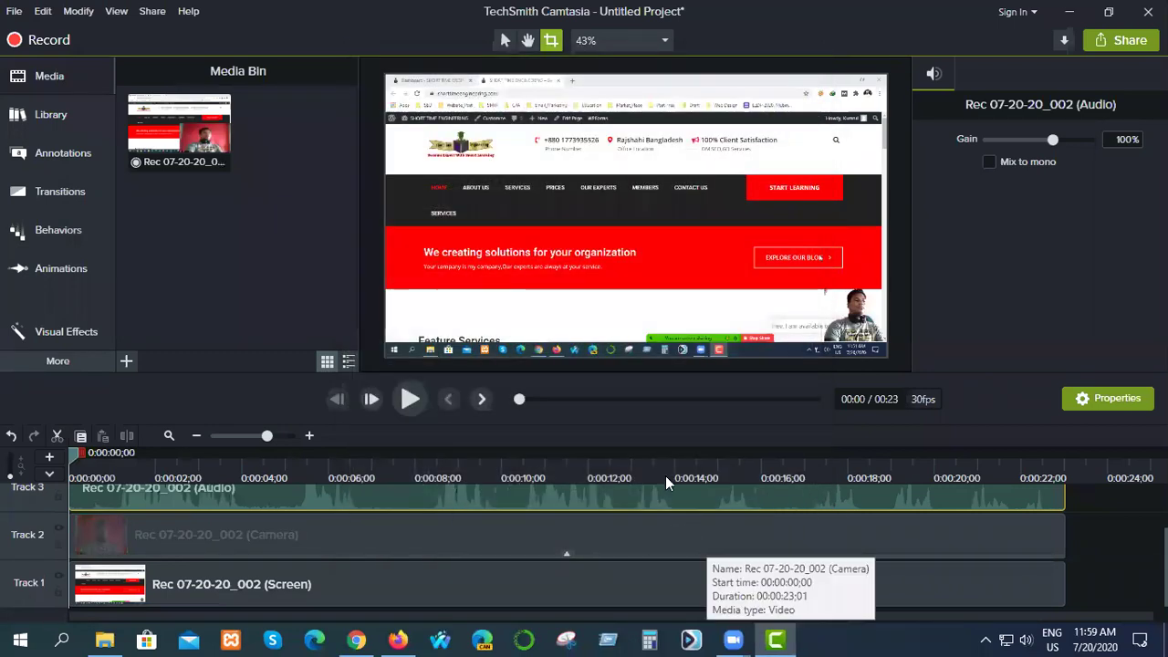
Minimize the Camtasia project, launch Audacity from the desktop and start an audio import.
left_click(1065, 11)
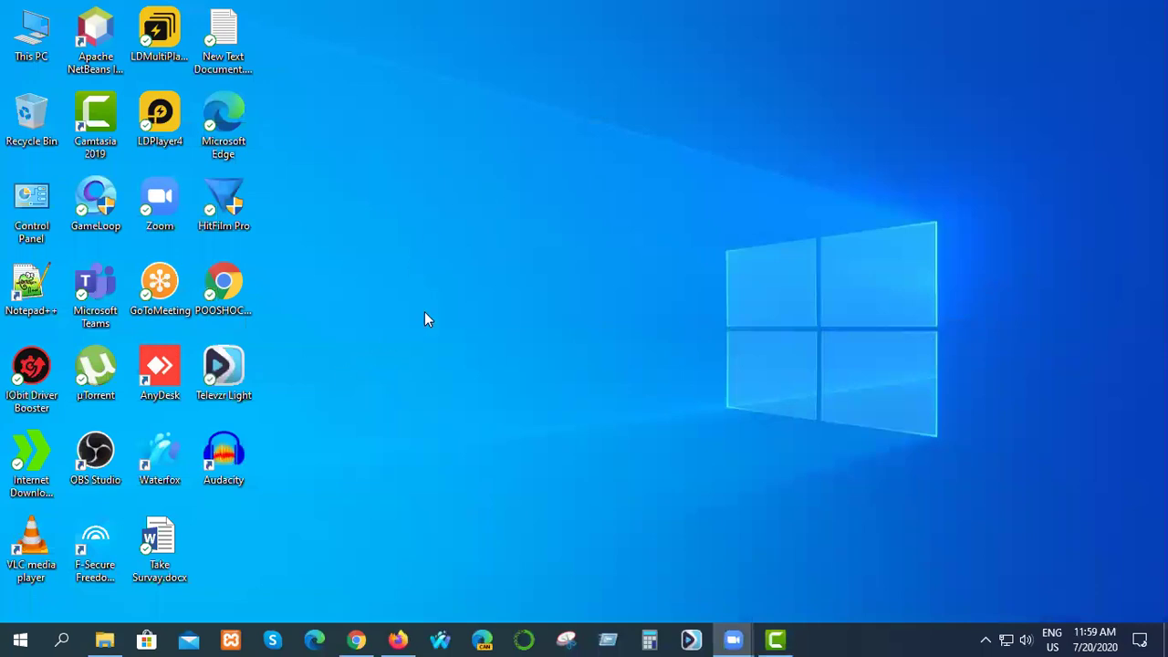
double_click(235, 448)
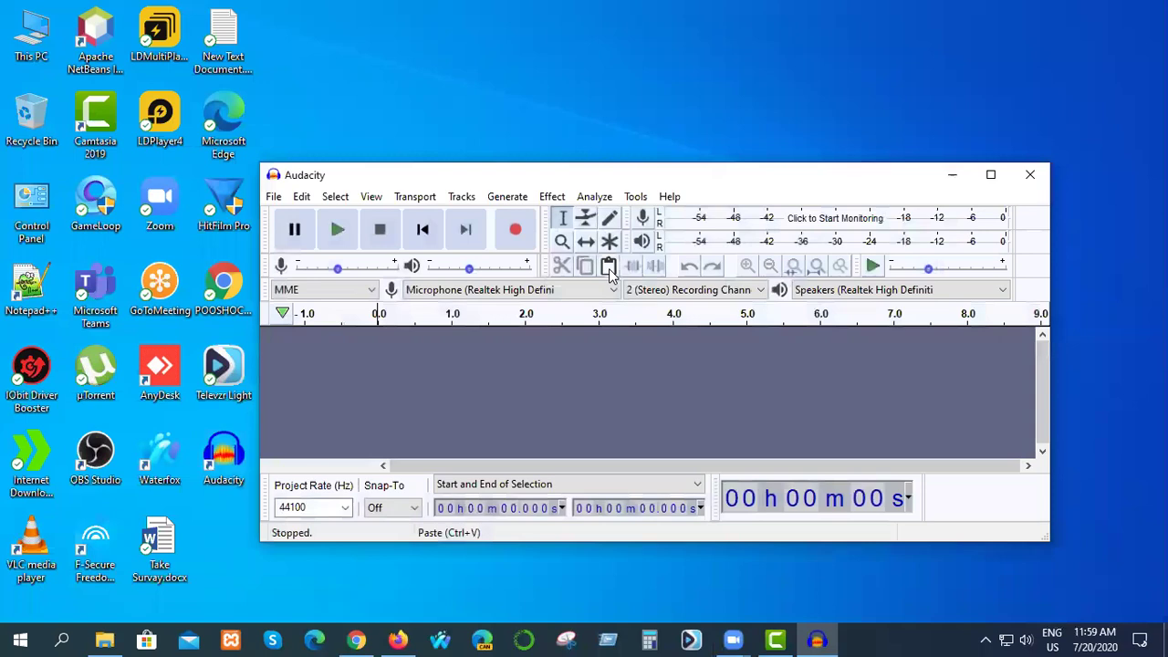
left_click(273, 197)
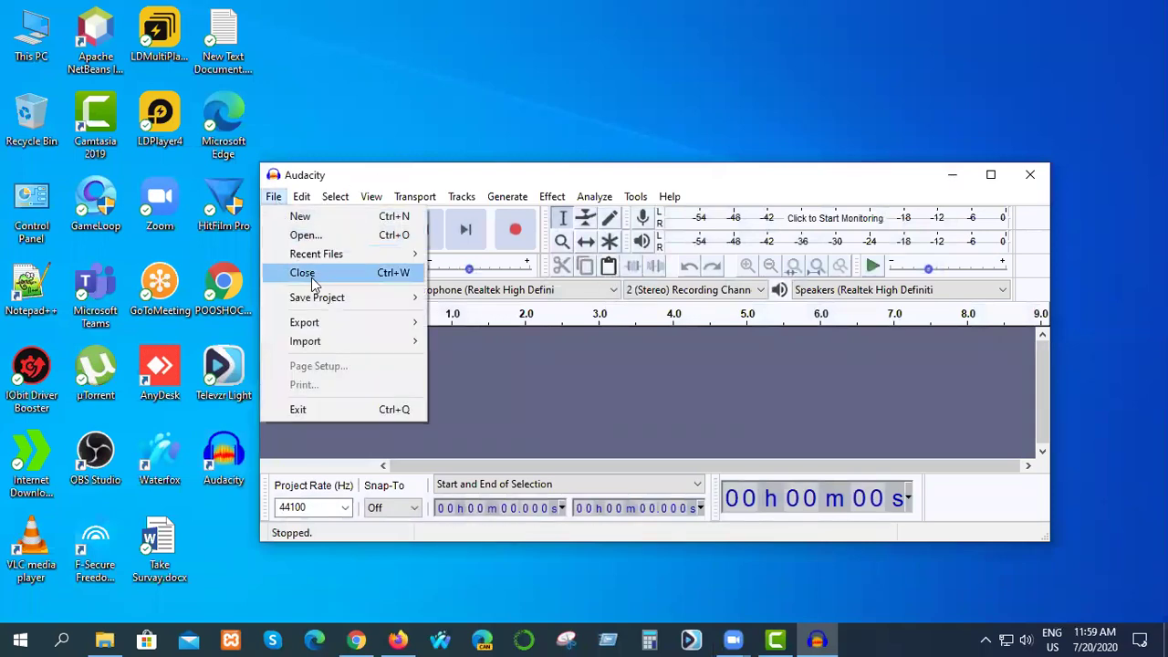
mouse_move(315, 298)
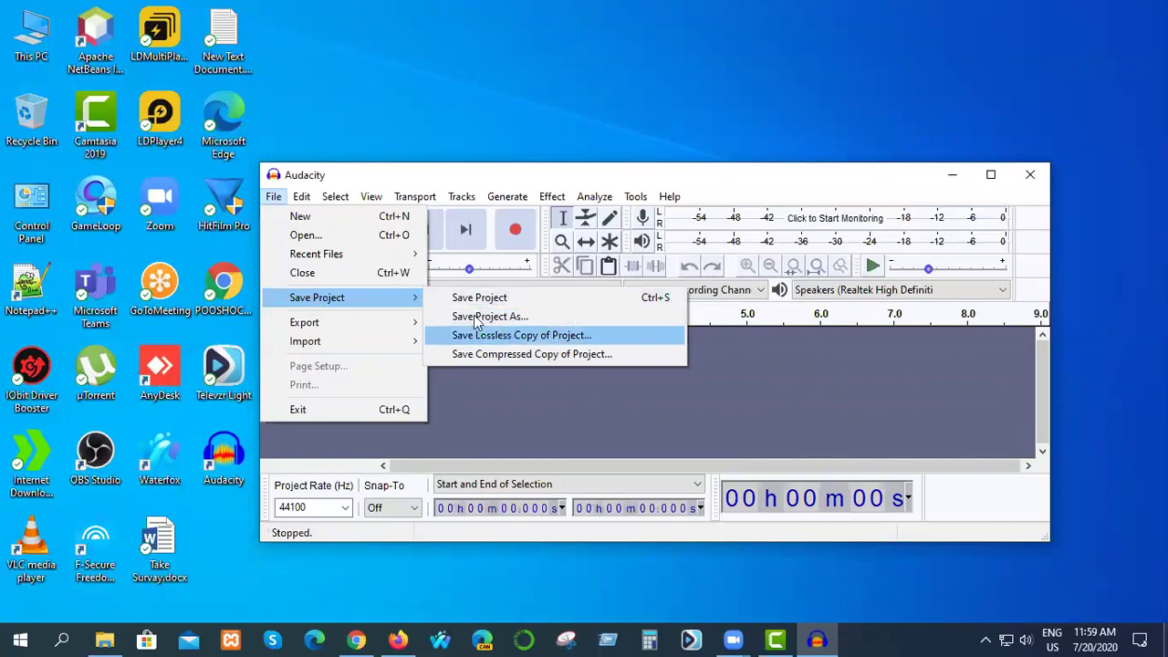
mouse_move(321, 341)
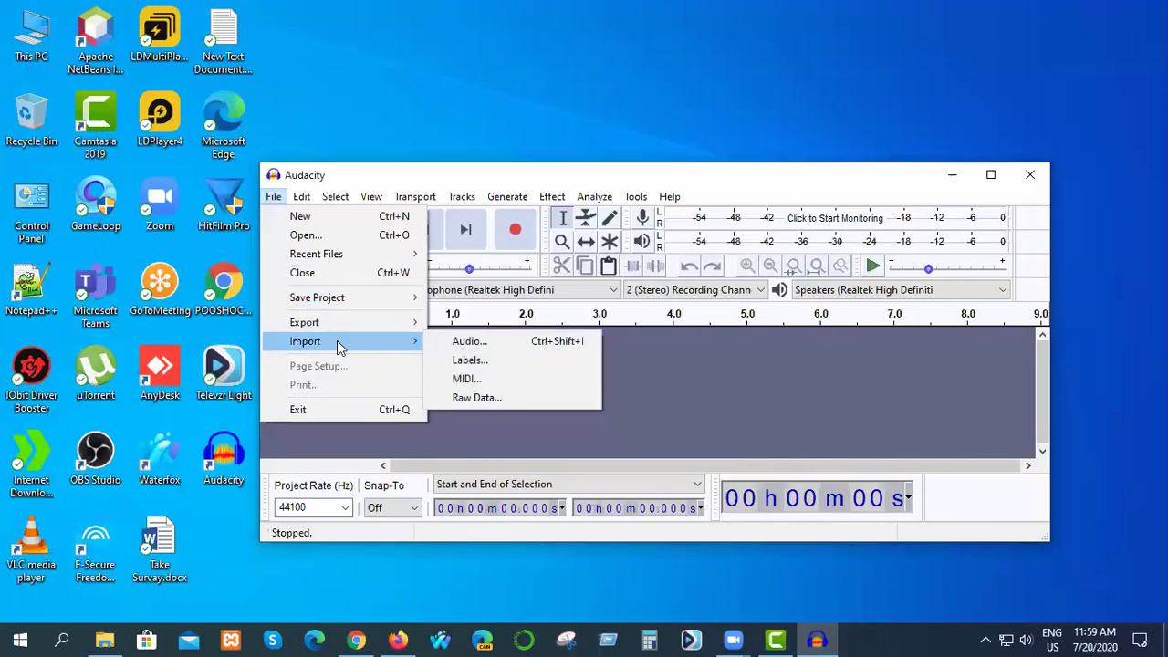
left_click(479, 344)
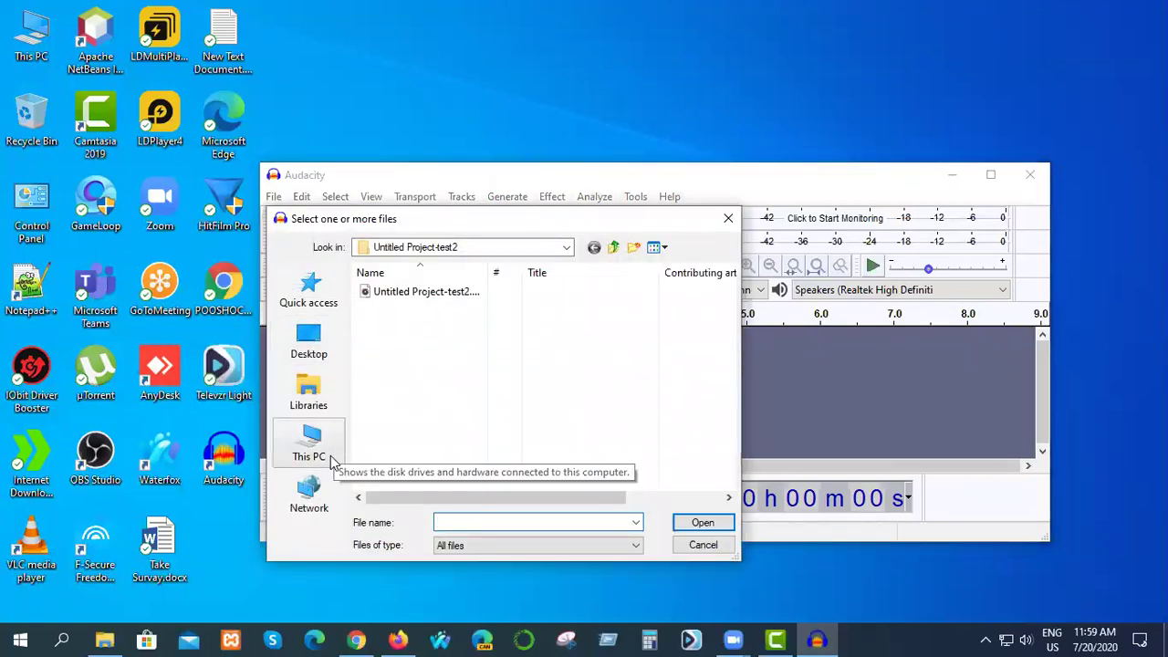
Try to import Untitled Project-test11.m4a from the Untitled Project-test11 folder on G: into Audacity.
left_click(614, 248)
scroll(489, 422, "down", 1)
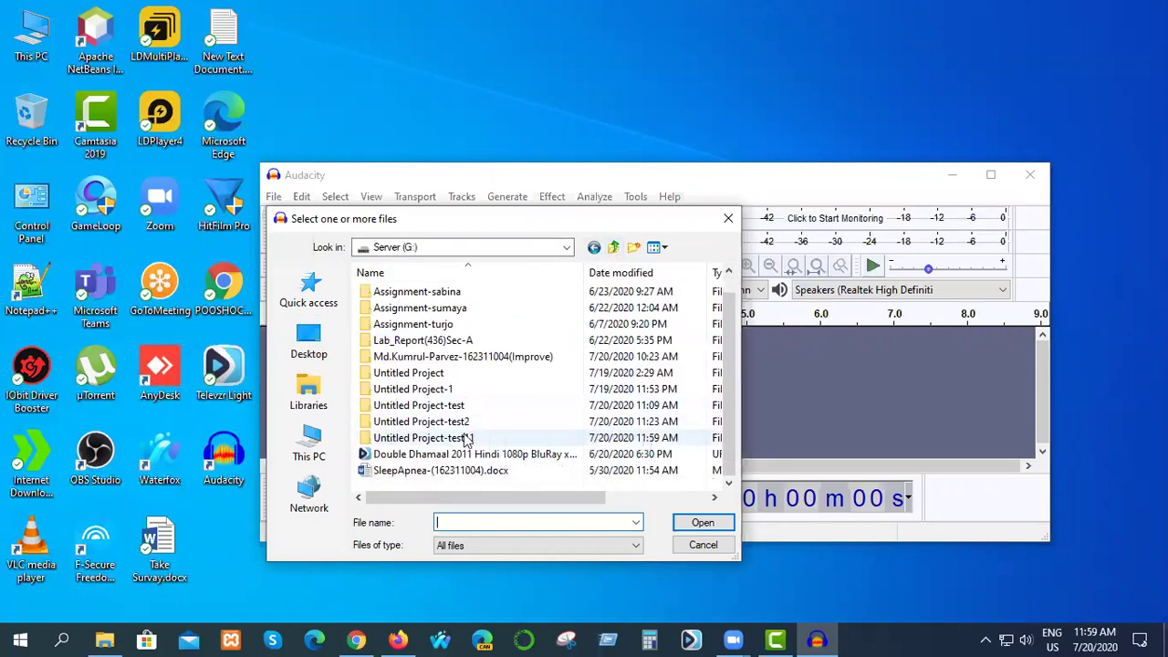
left_click(456, 440)
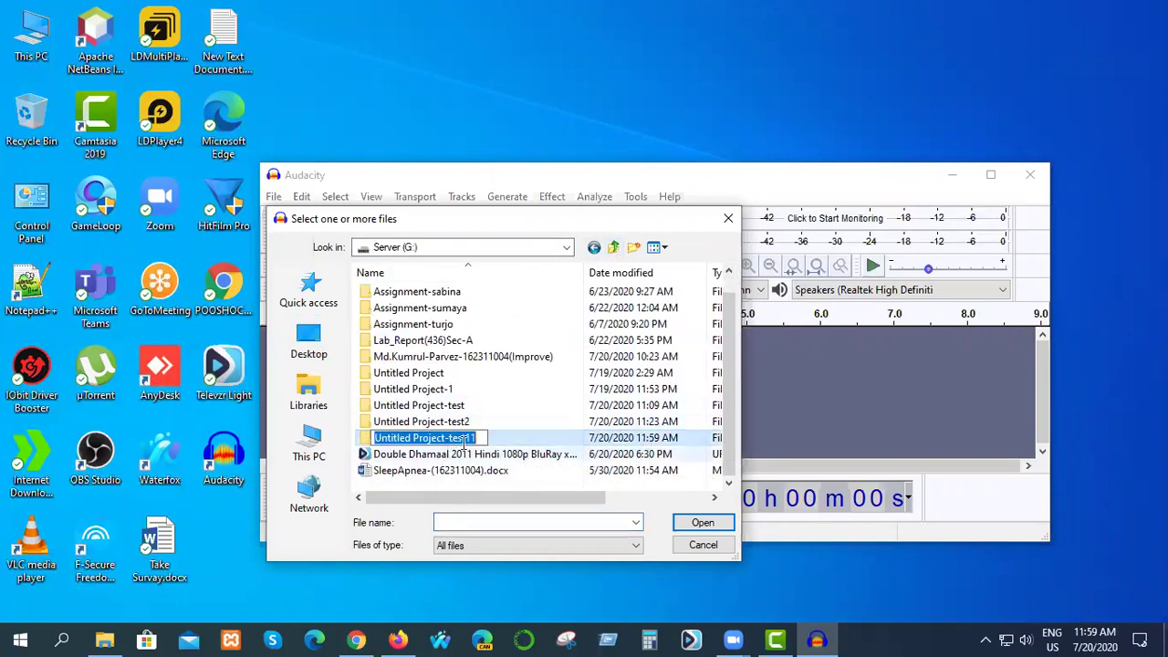
double_click(467, 441)
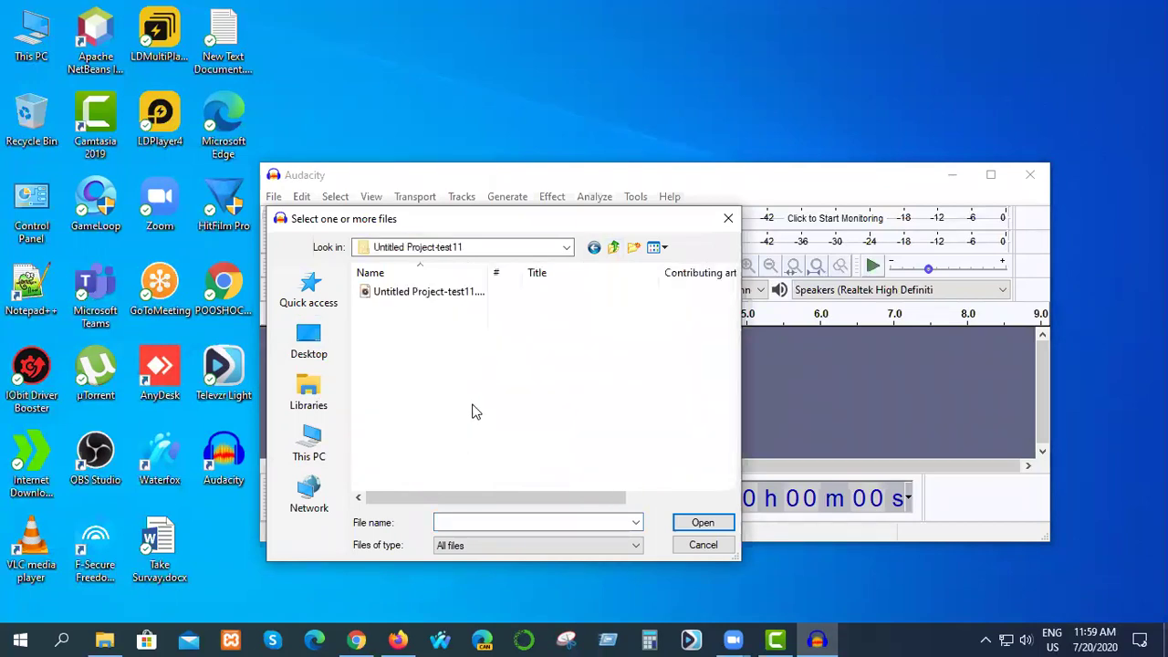
left_click(448, 297)
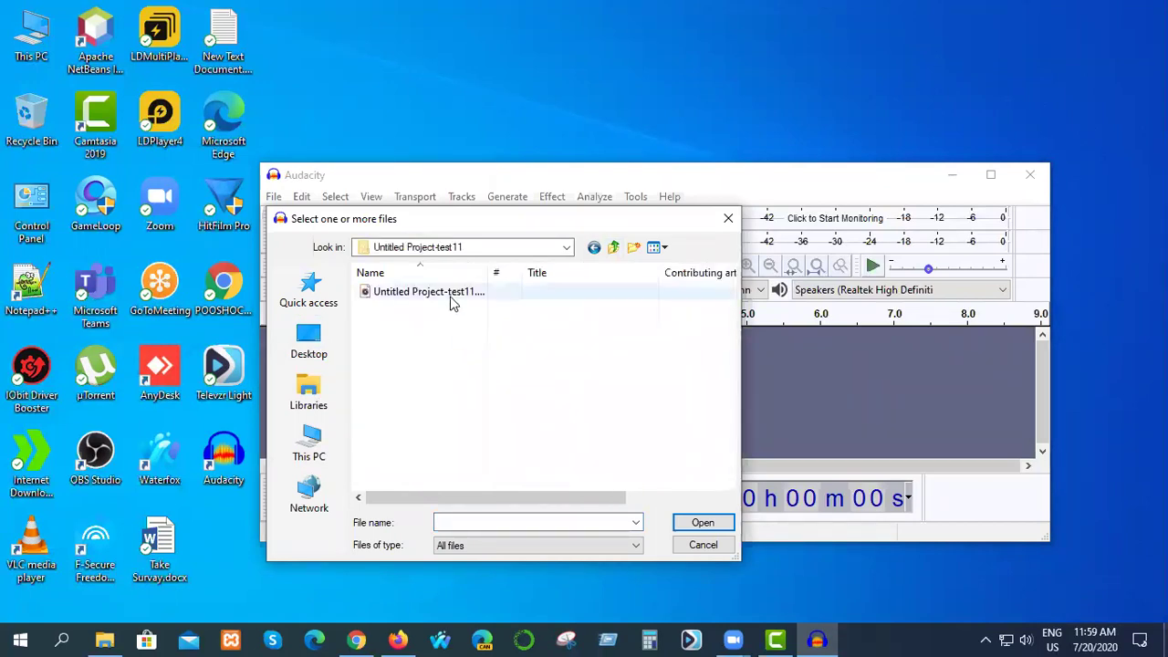
left_click(702, 523)
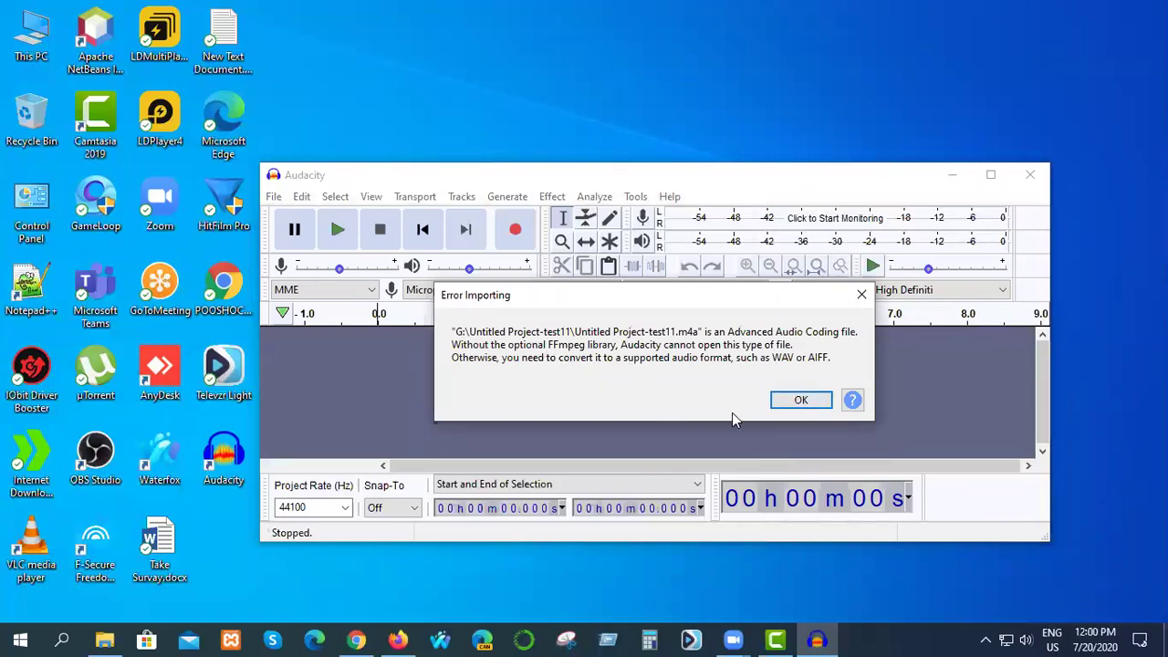
left_click(801, 401)
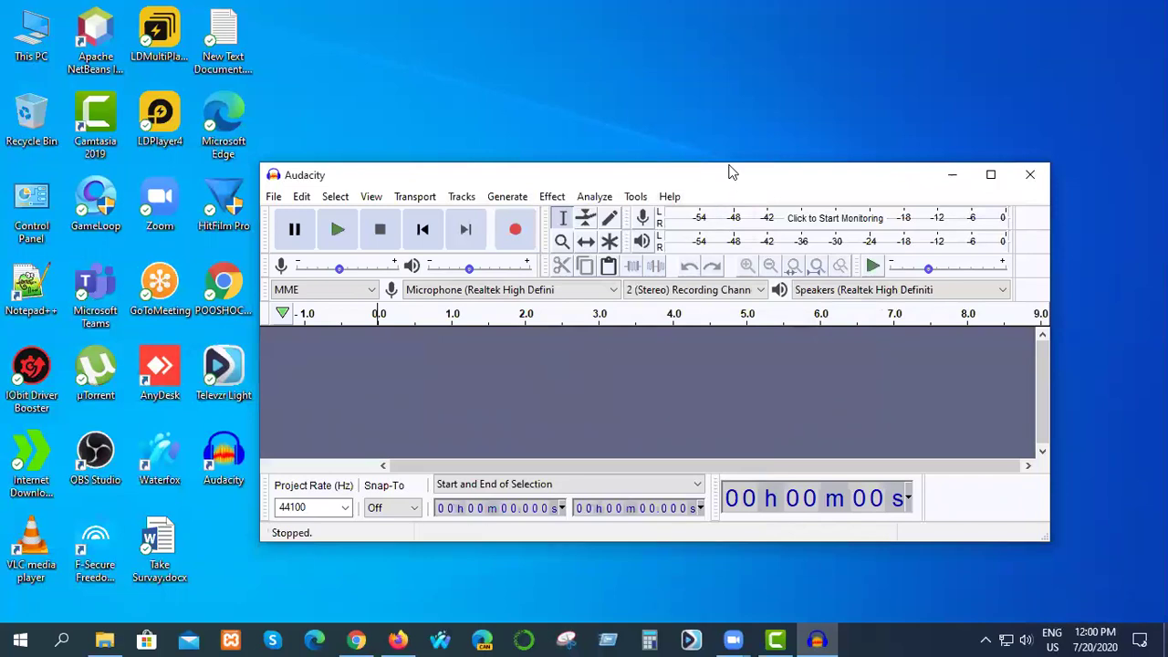
left_click_drag(730, 171, 771, 60)
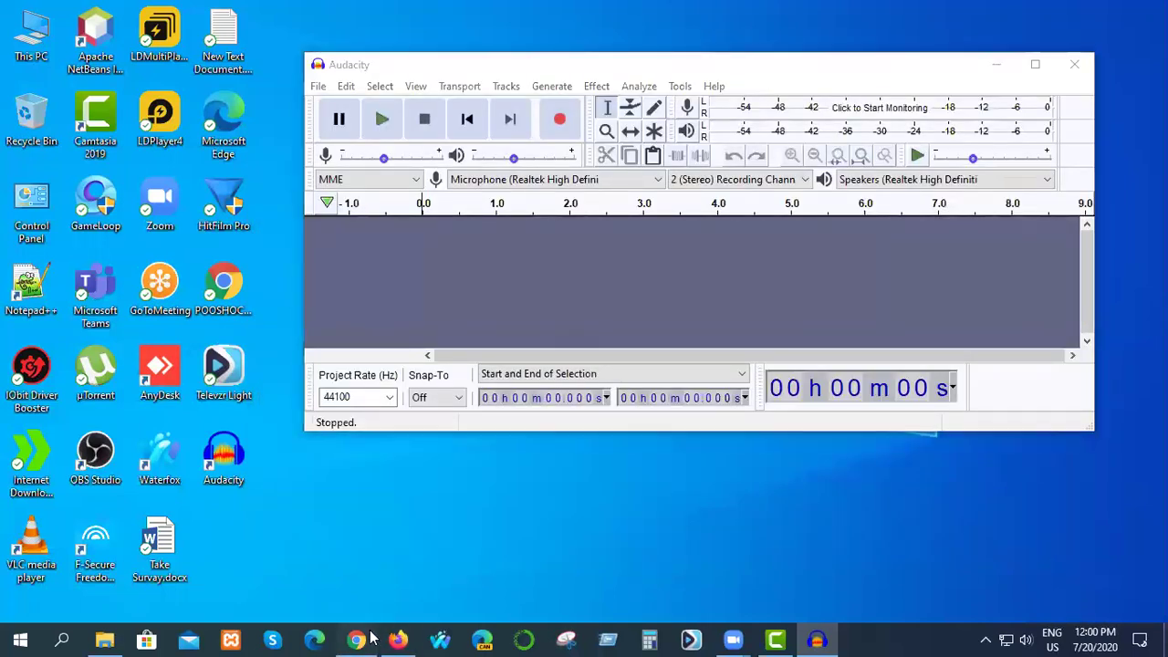
Switch to File Explorer and check the file type of the audio file in G:\Untitled Project-test11 through its properties.
left_click(356, 639)
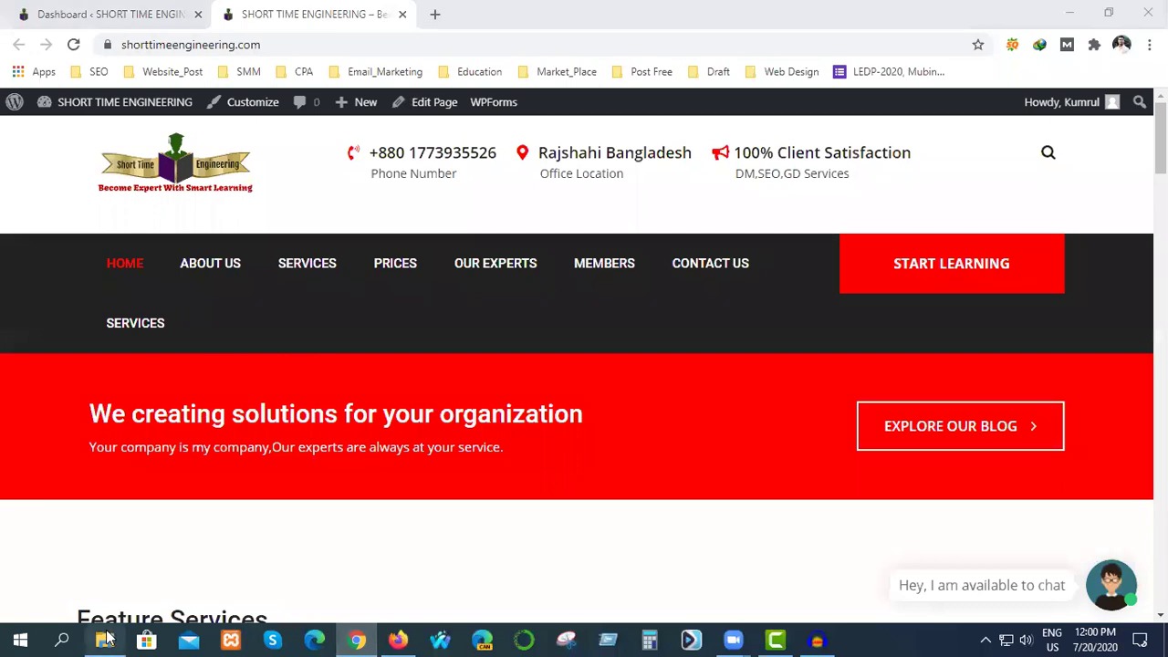
left_click(104, 639)
left_click(203, 149)
right_click(204, 148)
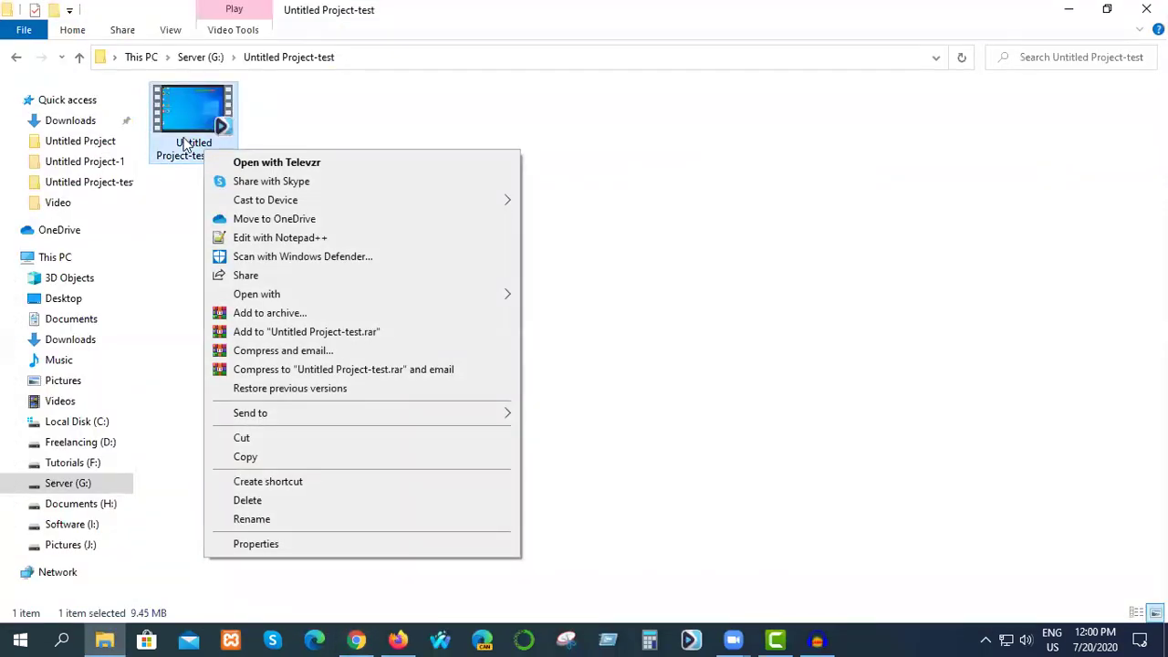
left_click(67, 483)
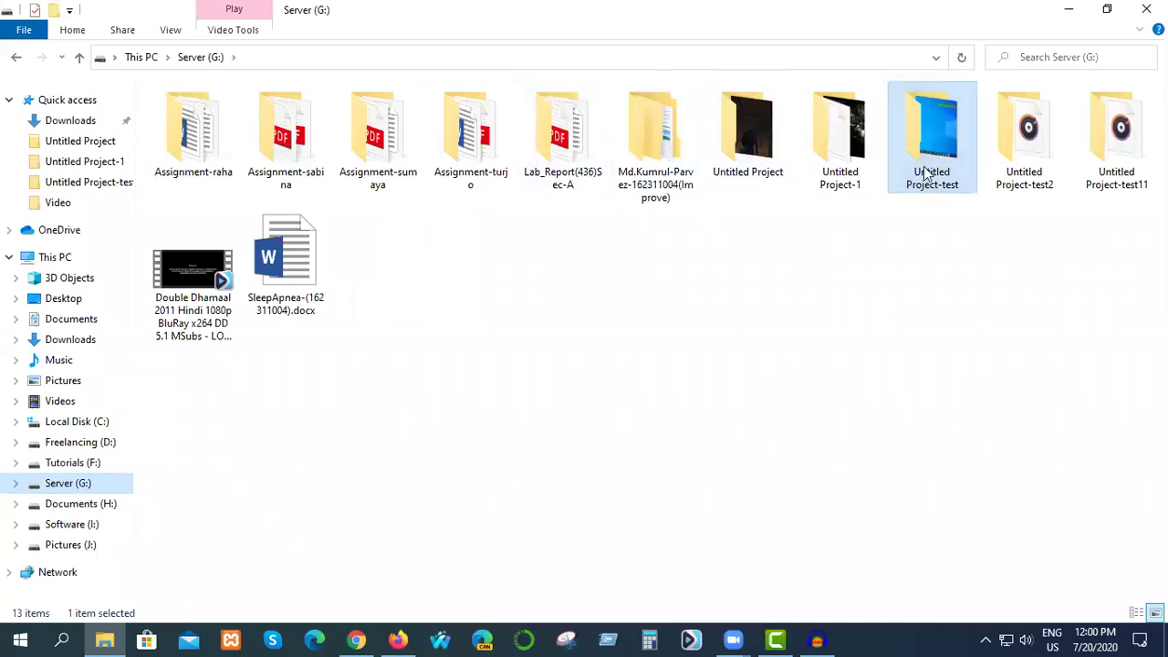
double_click(1128, 164)
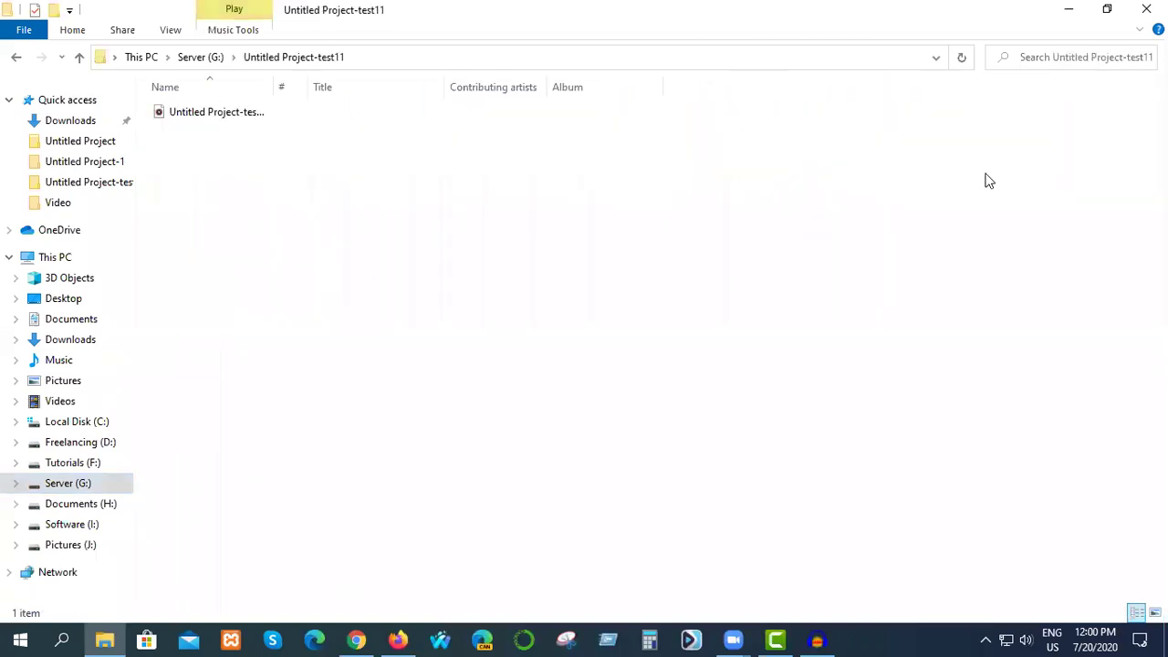
right_click(246, 106)
left_click(219, 108)
right_click(219, 107)
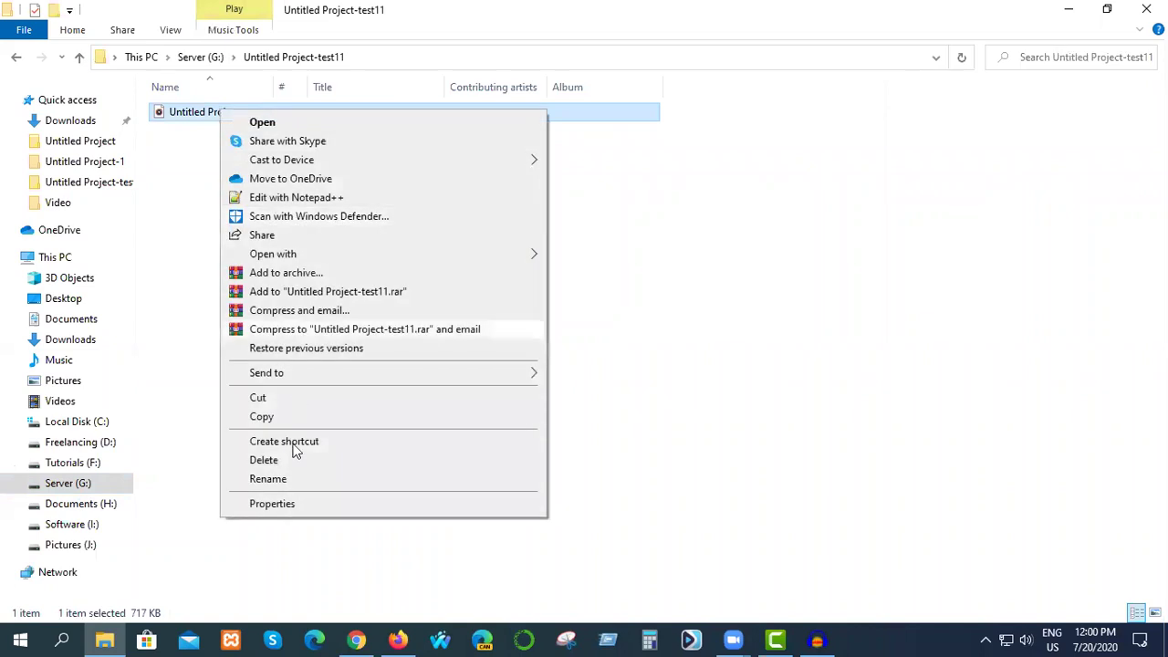
left_click(277, 502)
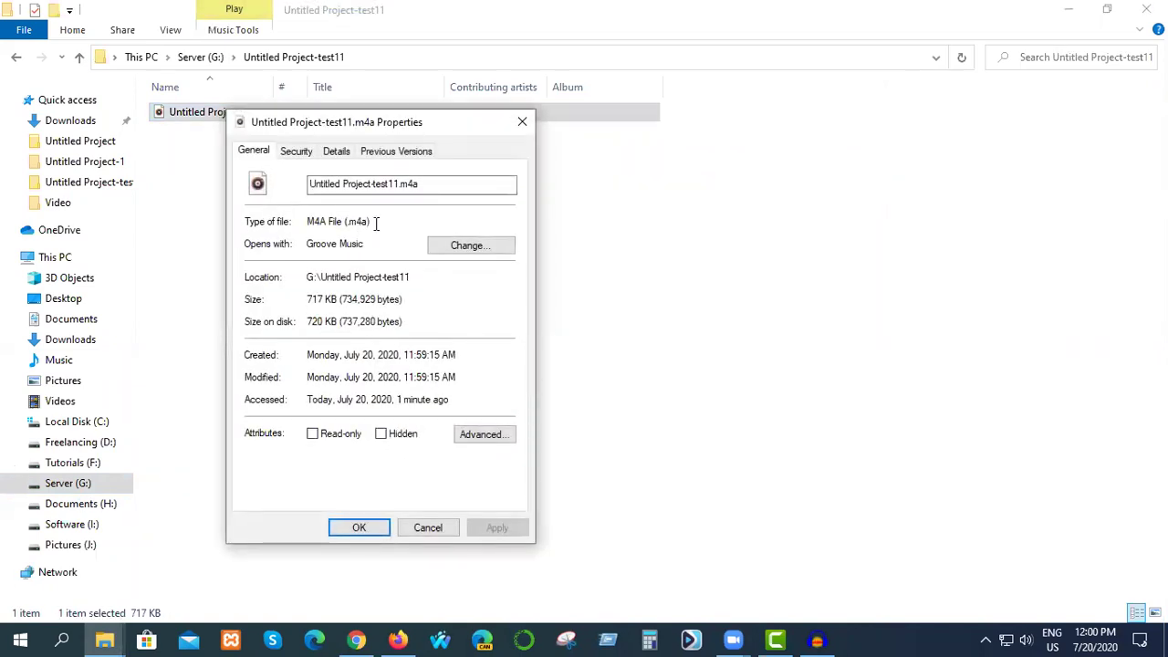
left_click(522, 121)
Switch to Chrome and search Google in a new tab for "m4a to mp3", refining the query to "best m4a to mp3 converter online".
left_click(357, 640)
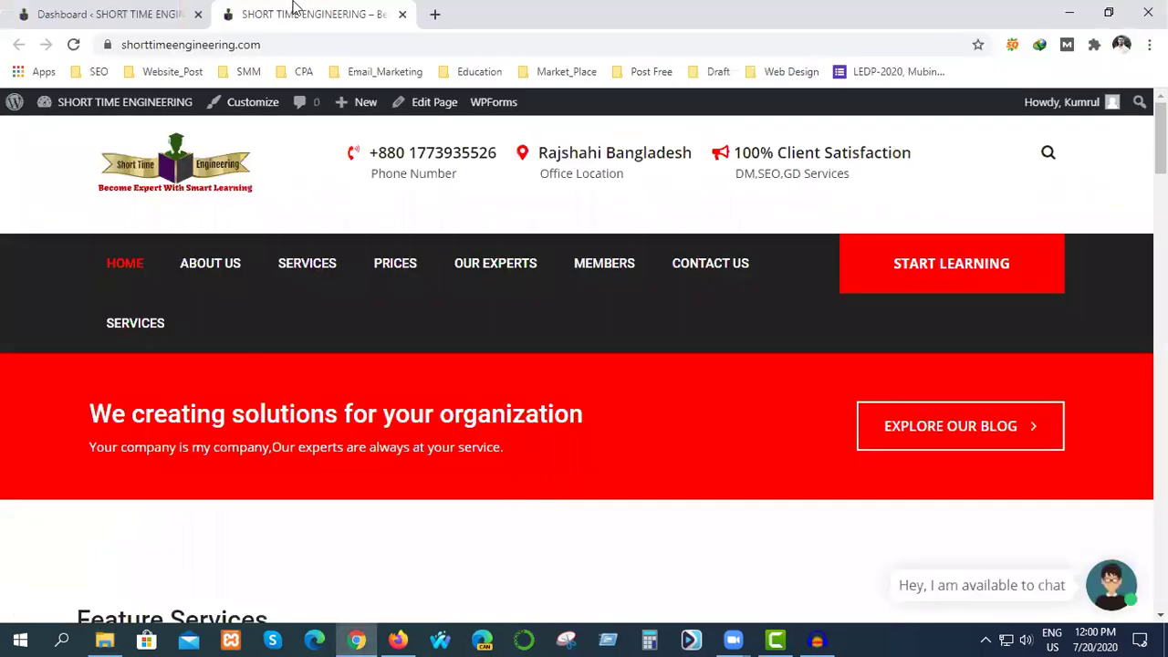
left_click(436, 16)
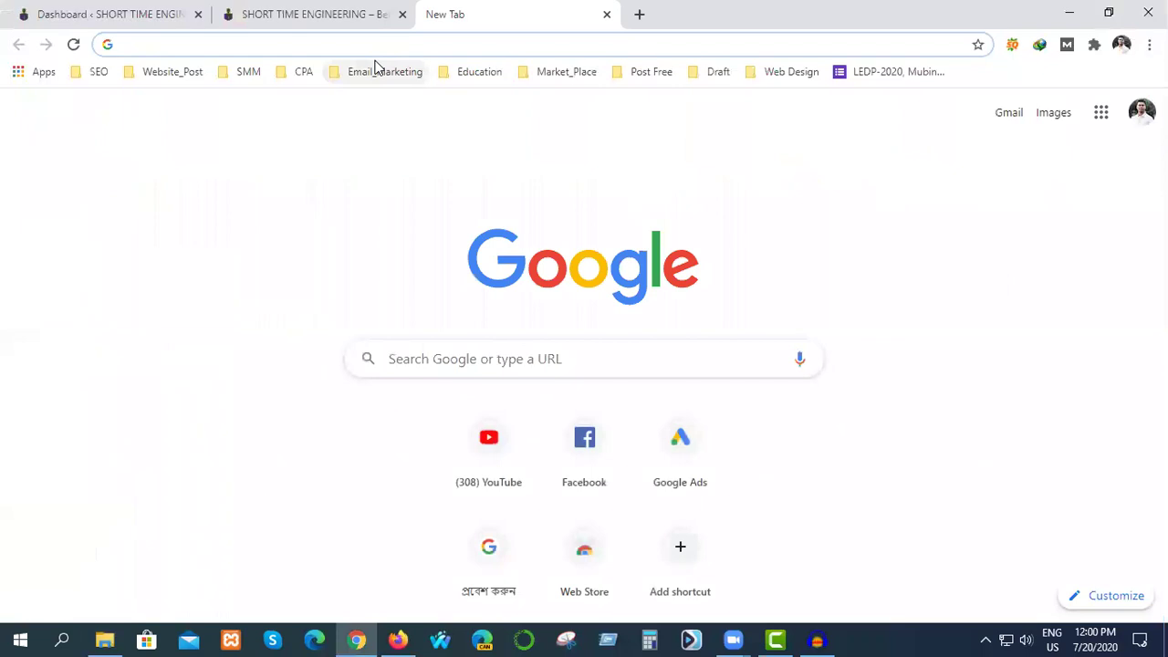
type("m4a")
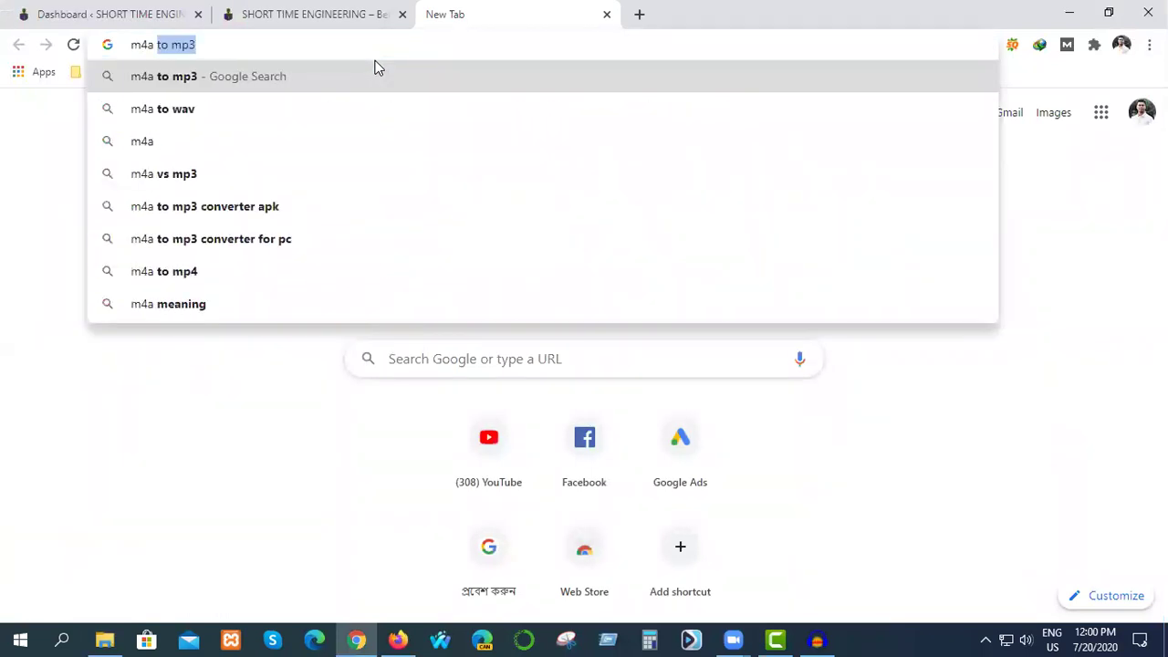
left_click(219, 82)
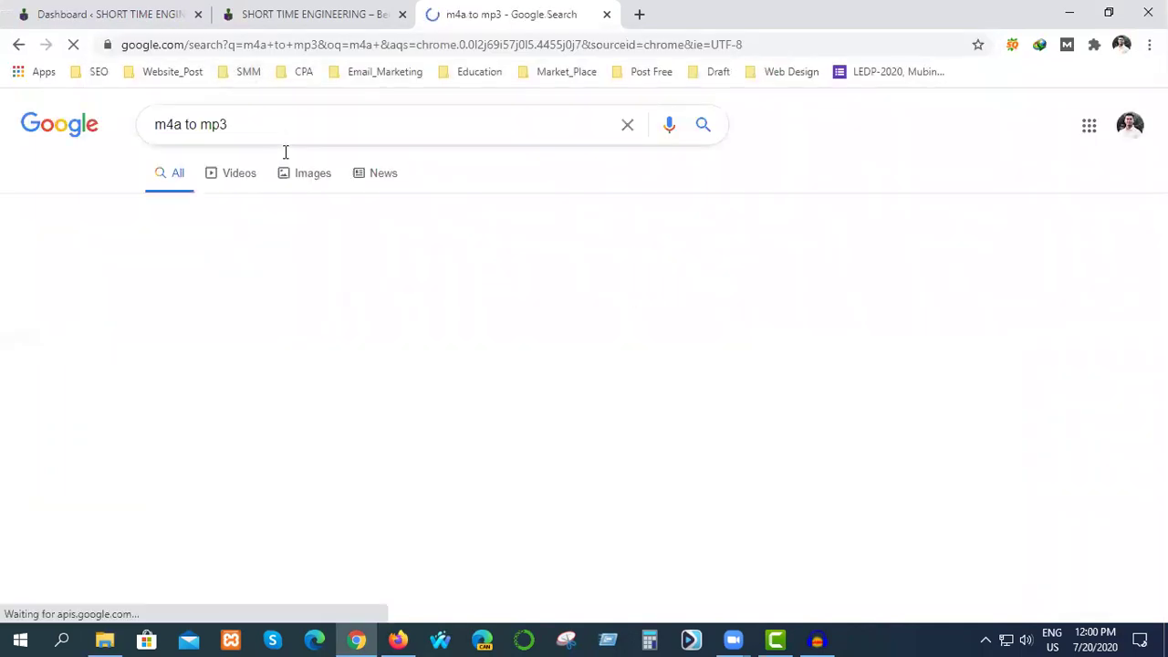
left_click(270, 130)
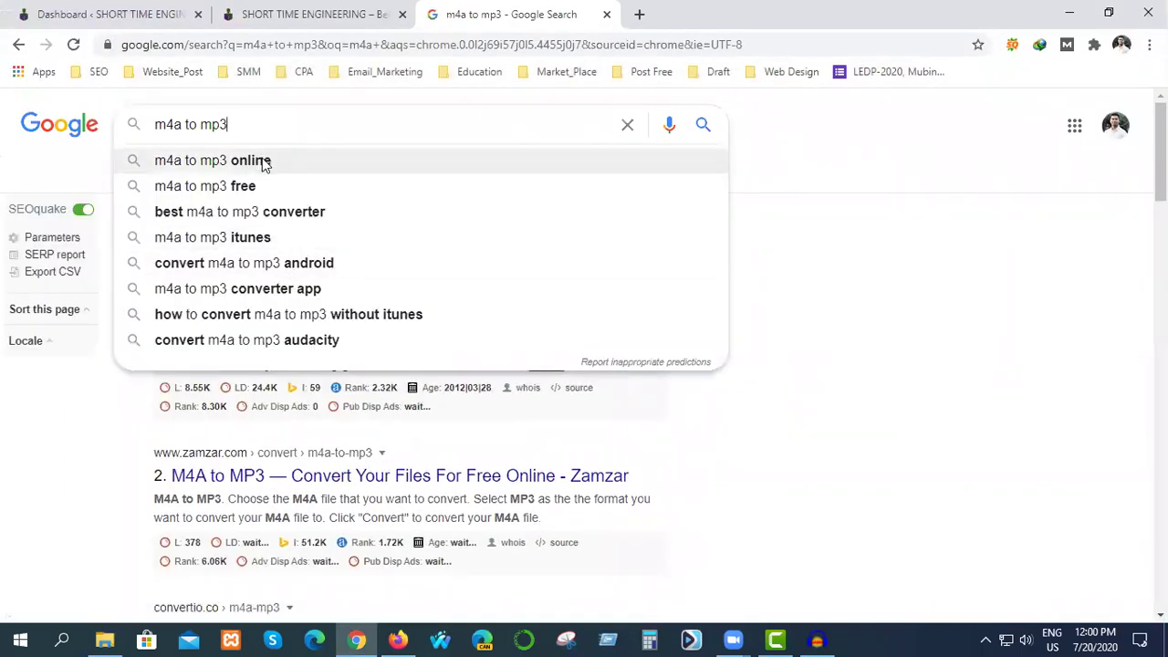
left_click(283, 211)
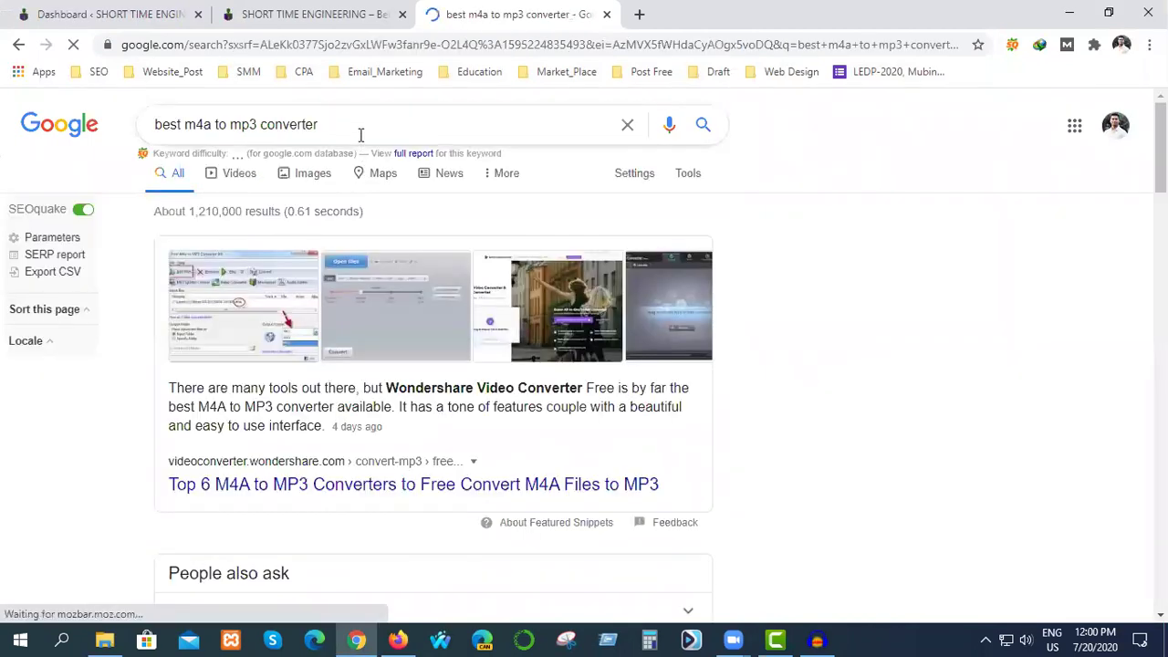
left_click(355, 134)
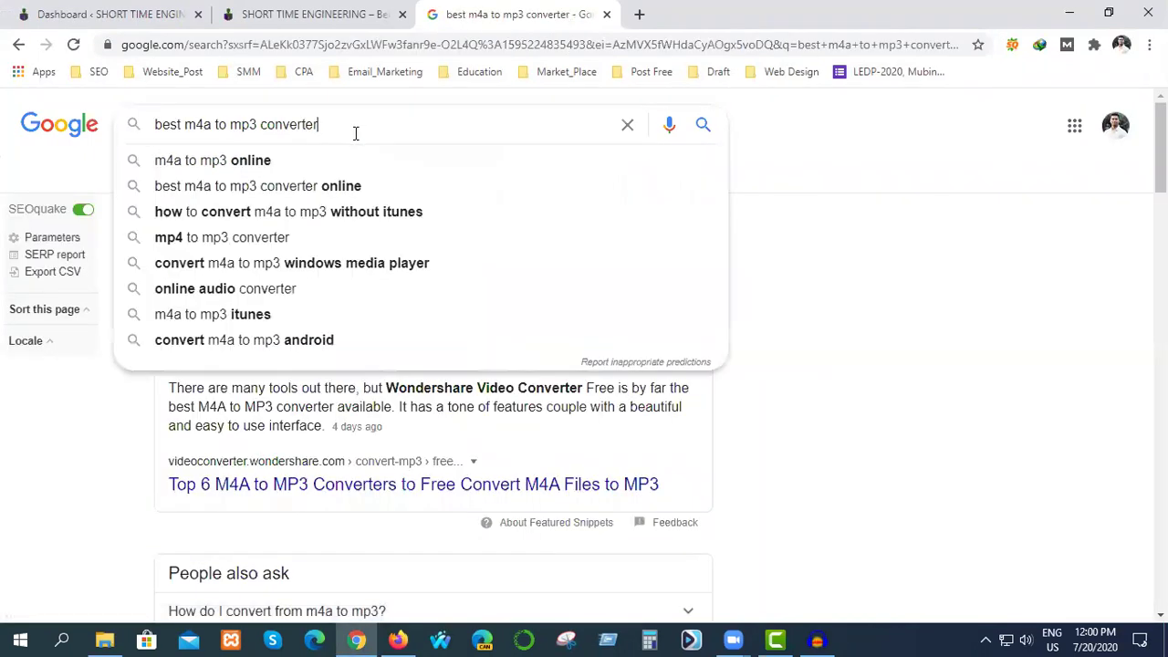
left_click(341, 185)
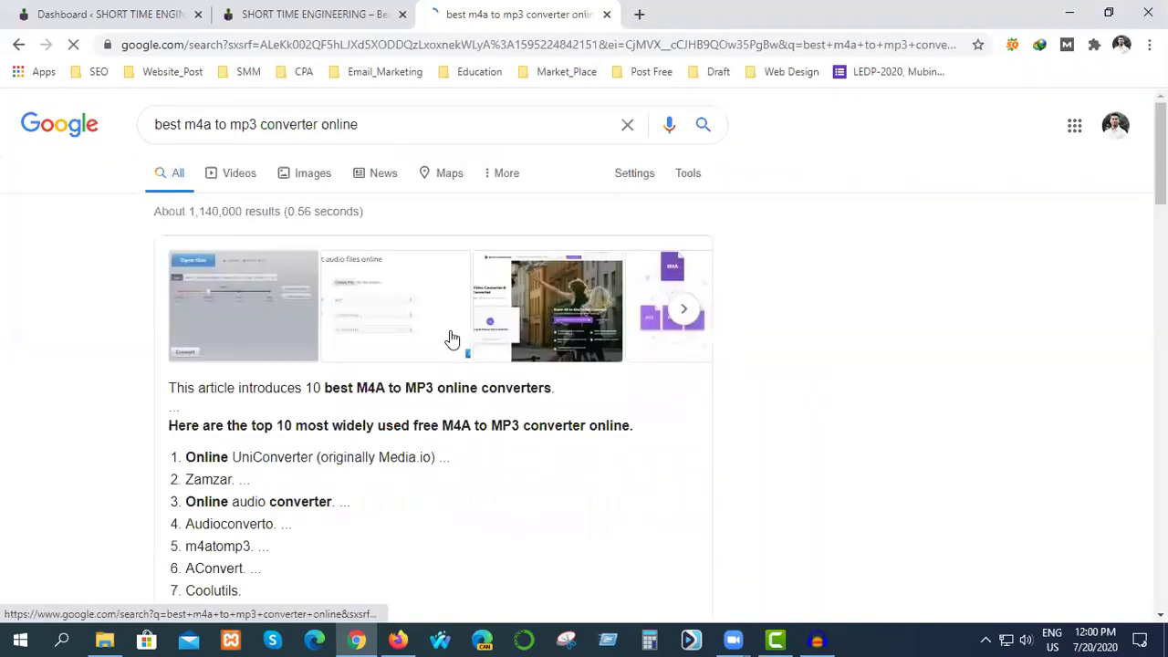
Open the online-audio-converter.com search result in a new tab and switch to it.
scroll(452, 340, "down", 5)
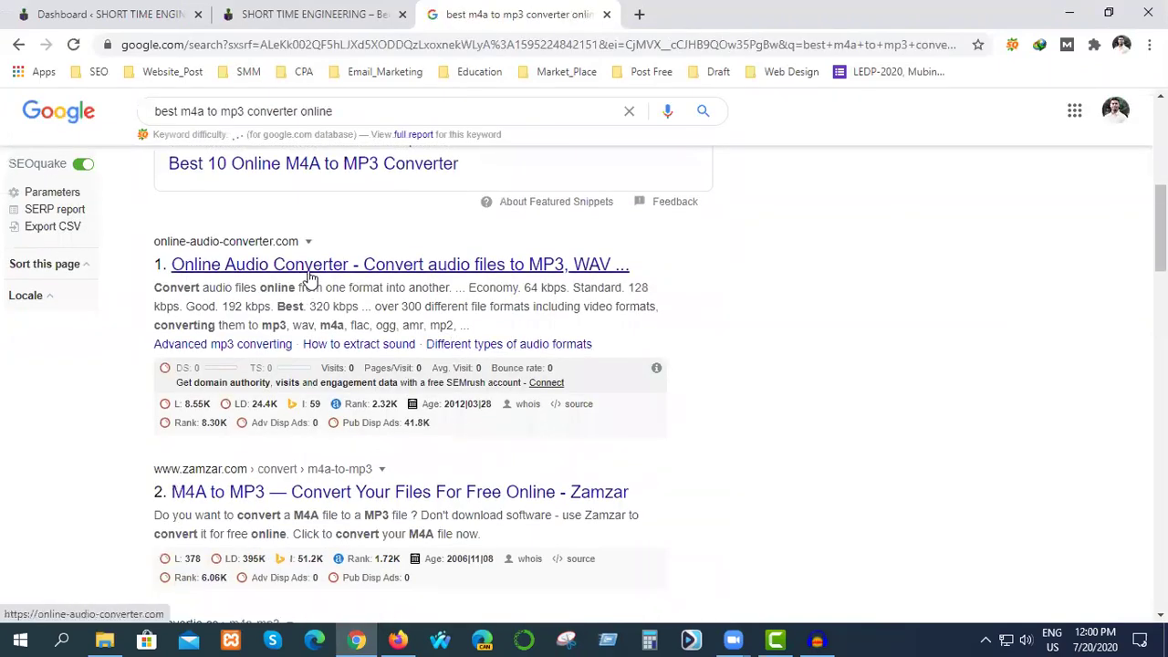
right_click(311, 277)
left_click(340, 283)
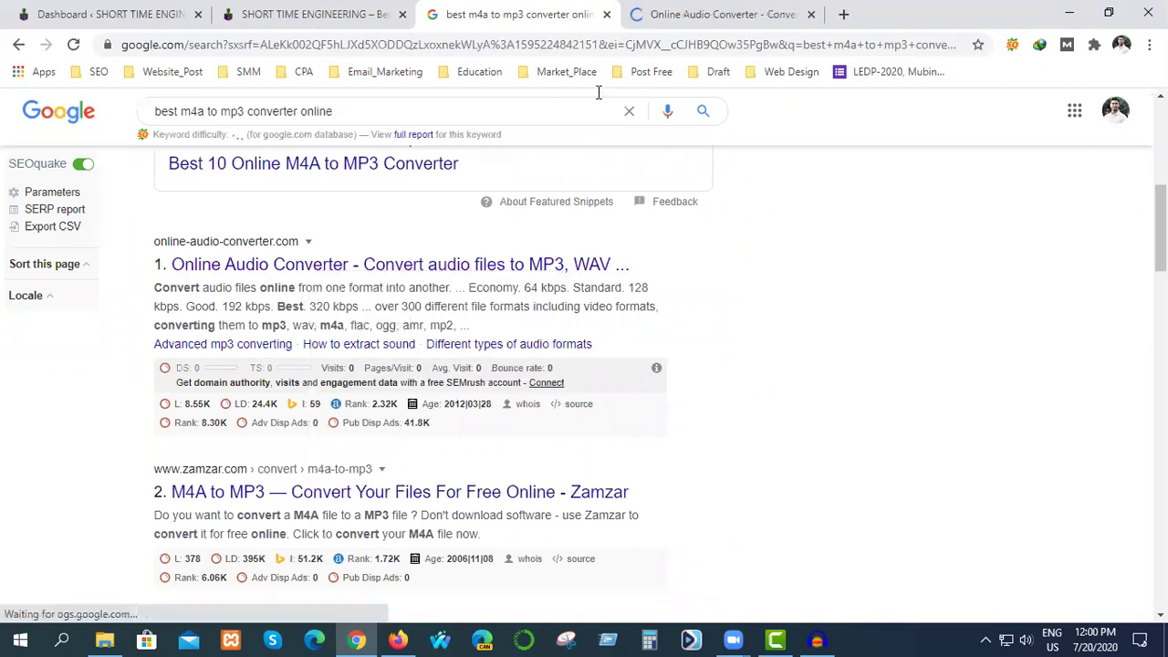
key("ctrl+Tab")
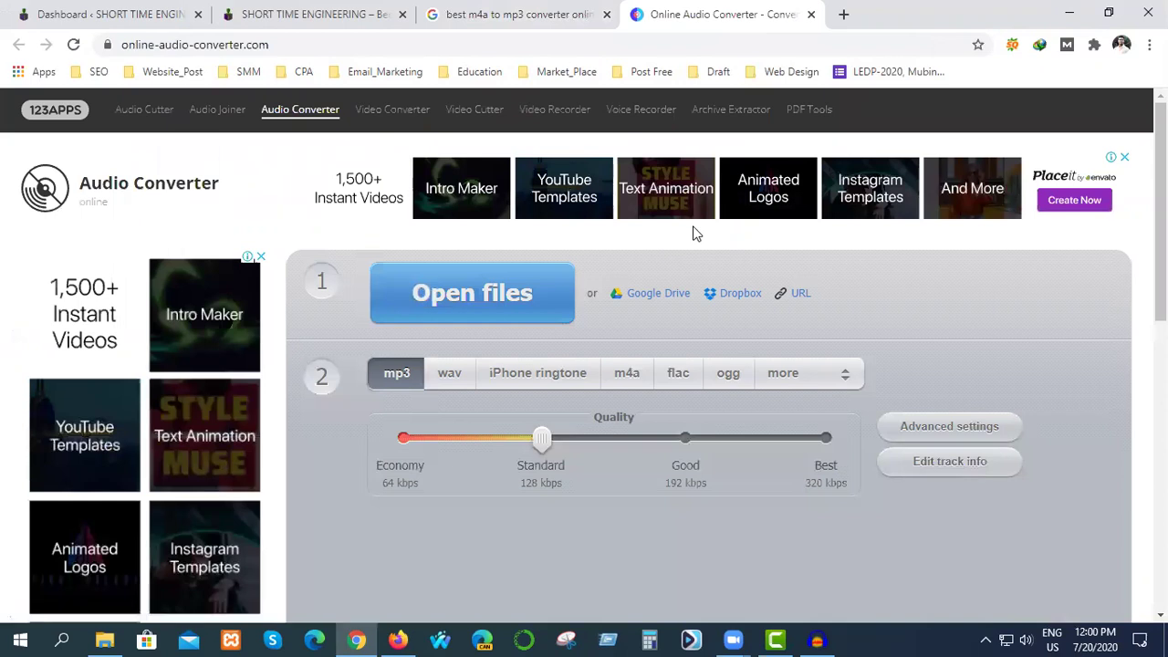
Load Untitled Project-test11.m4a from the Untitled Project-test11 folder on G: into the online audio converter.
left_click(462, 293)
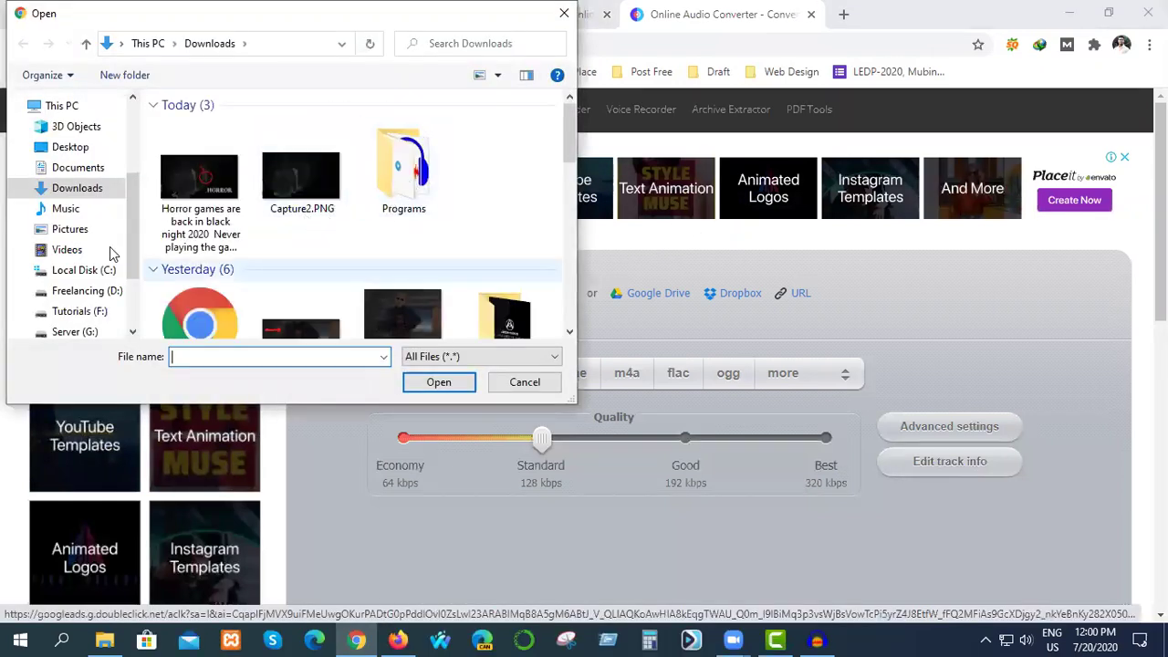
scroll(88, 260, "down", 1)
left_click(75, 284)
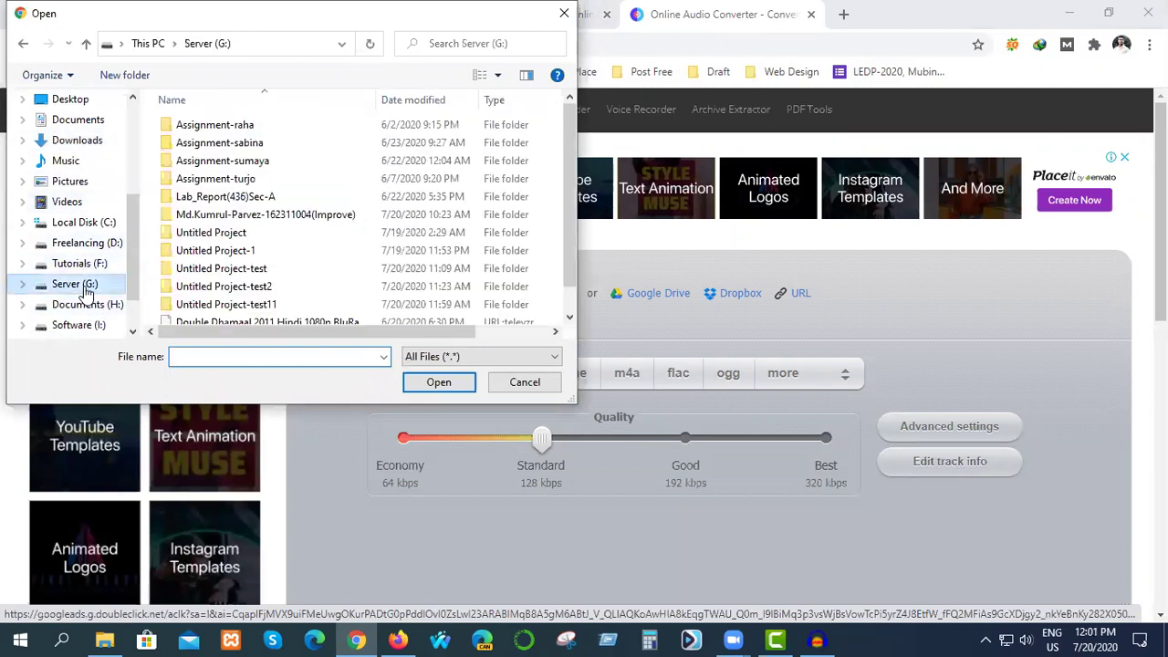
scroll(265, 228, "down", 1)
double_click(223, 276)
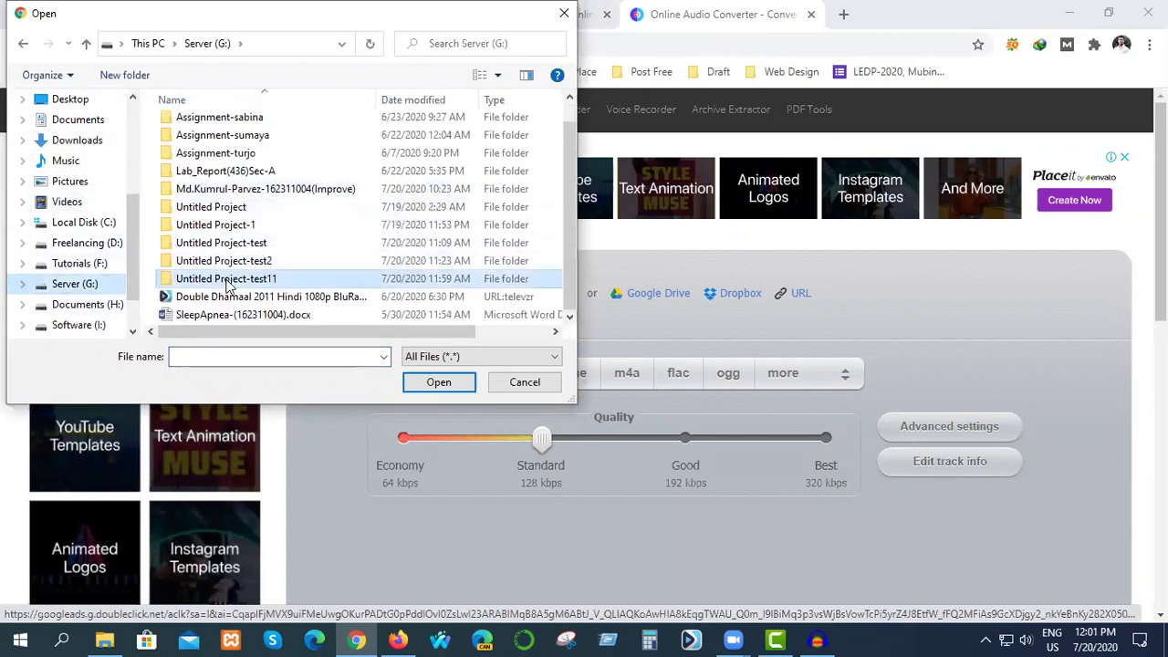
left_click(225, 127)
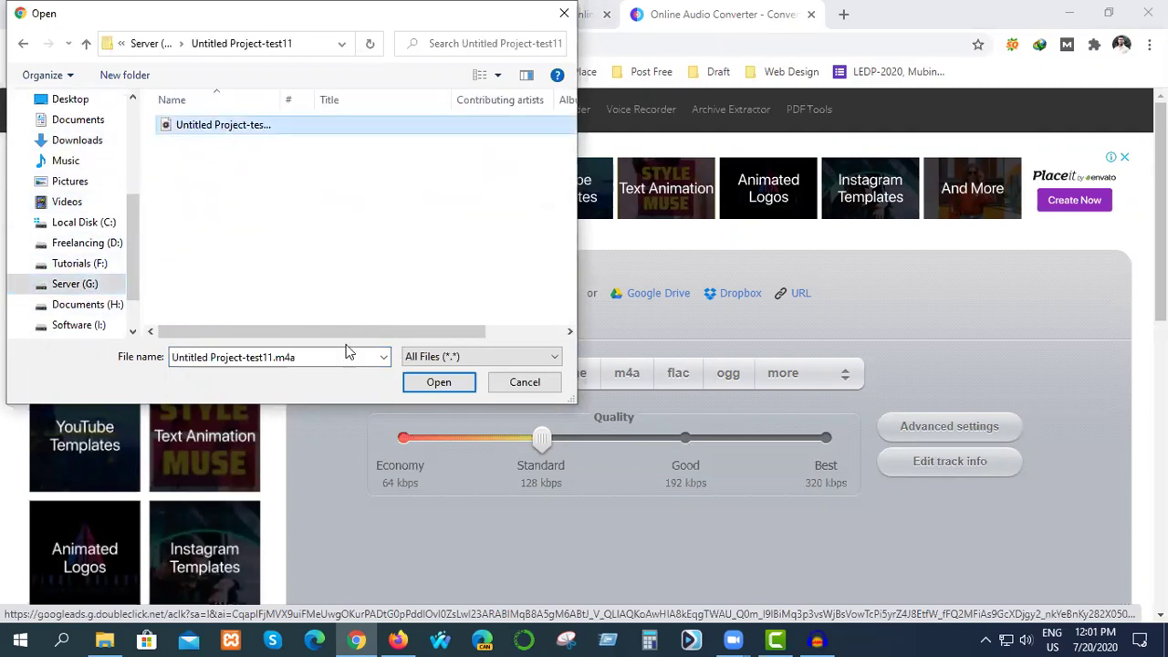
left_click(424, 383)
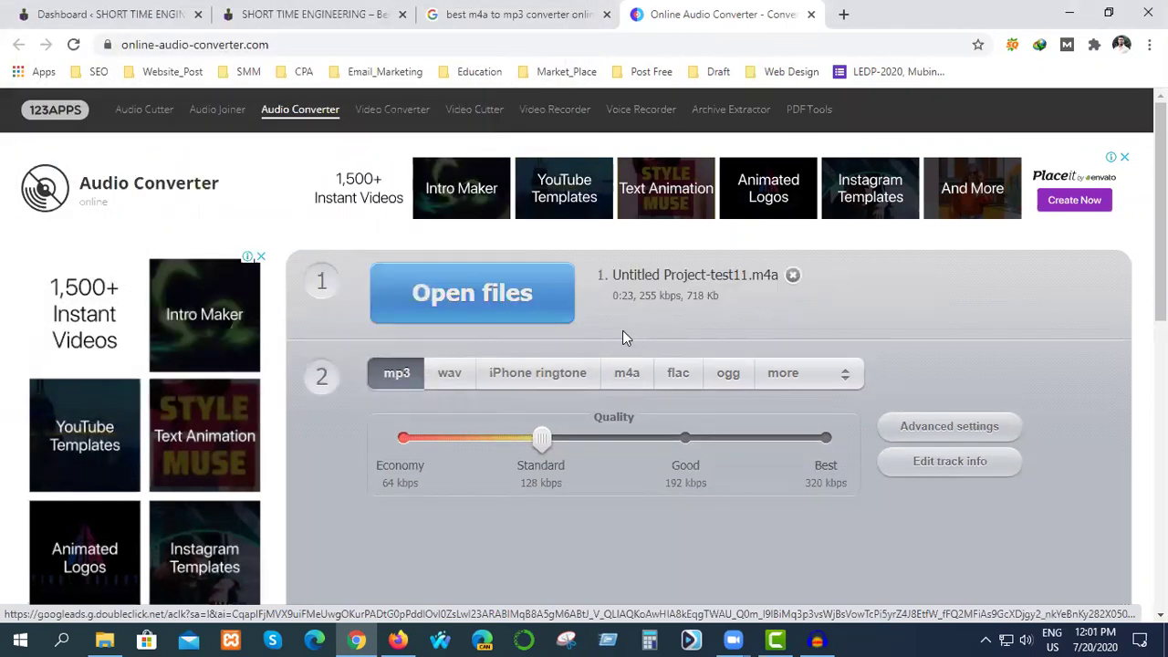
Convert the loaded Untitled Project-test11.m4a to mp3 at Standard quality, 128 kbps.
scroll(955, 338, "down", 1)
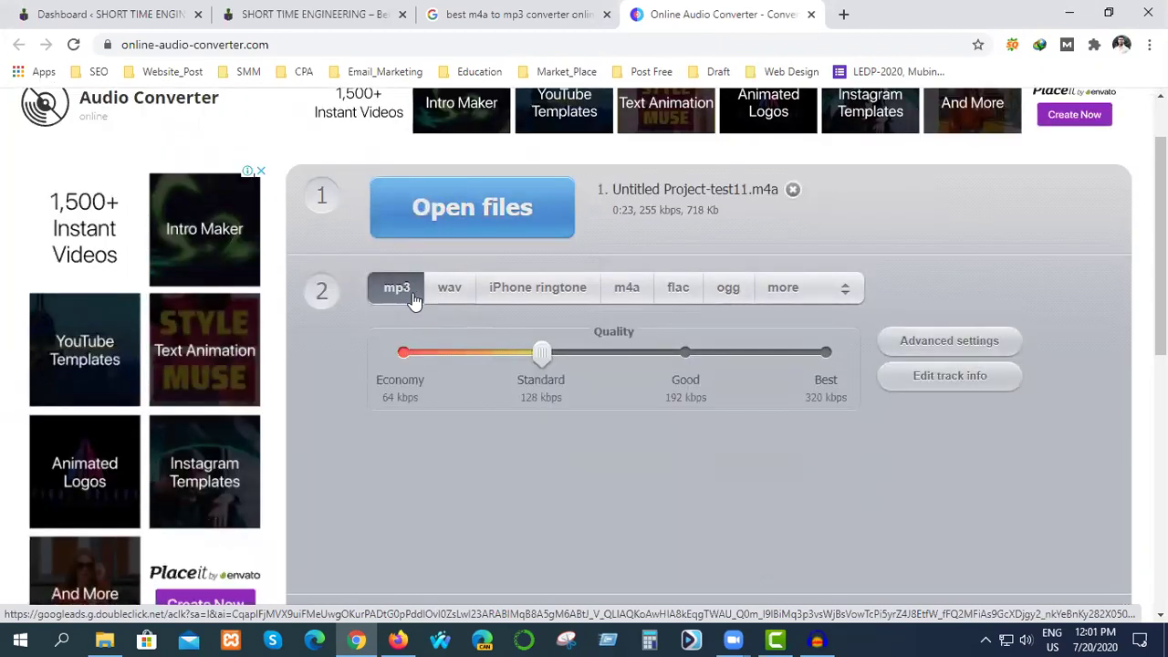
scroll(997, 472, "down", 2)
left_click(438, 466)
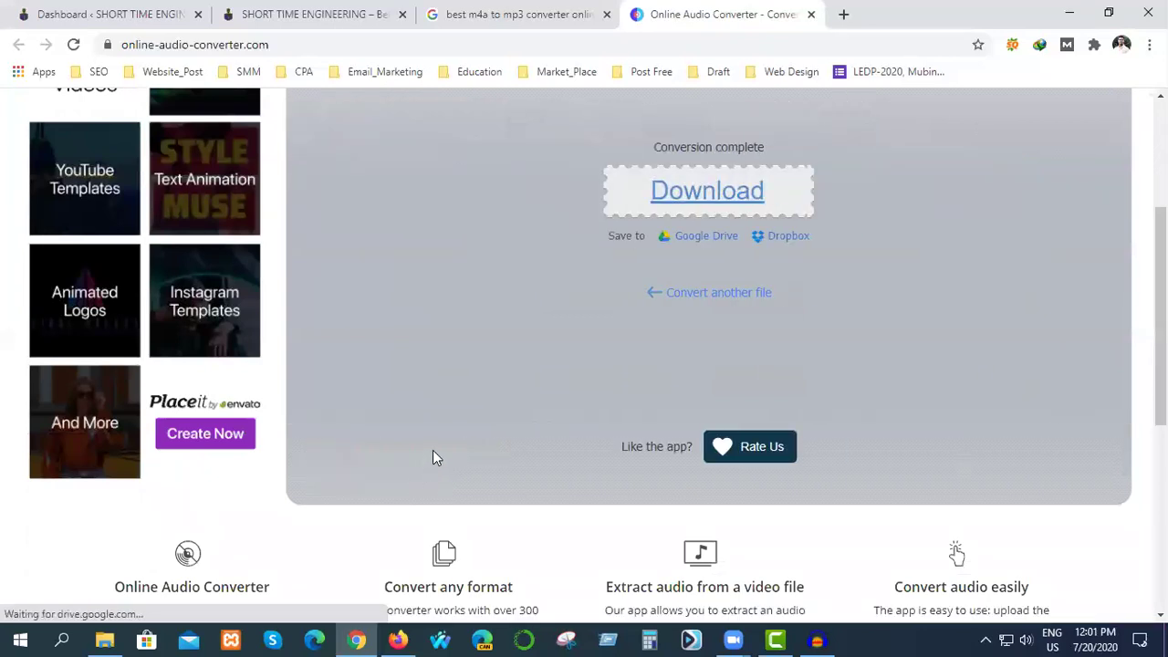
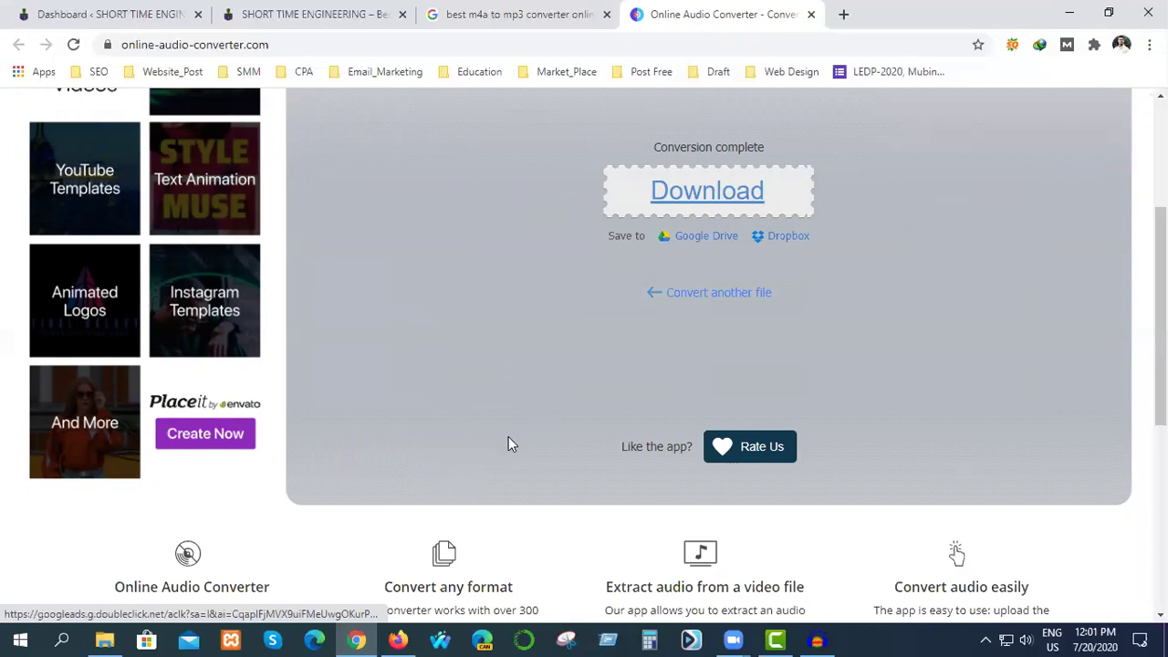
Download the converted mp3 file into Downloads\Music and close the download completion dialog.
scroll(520, 340, "up", 5)
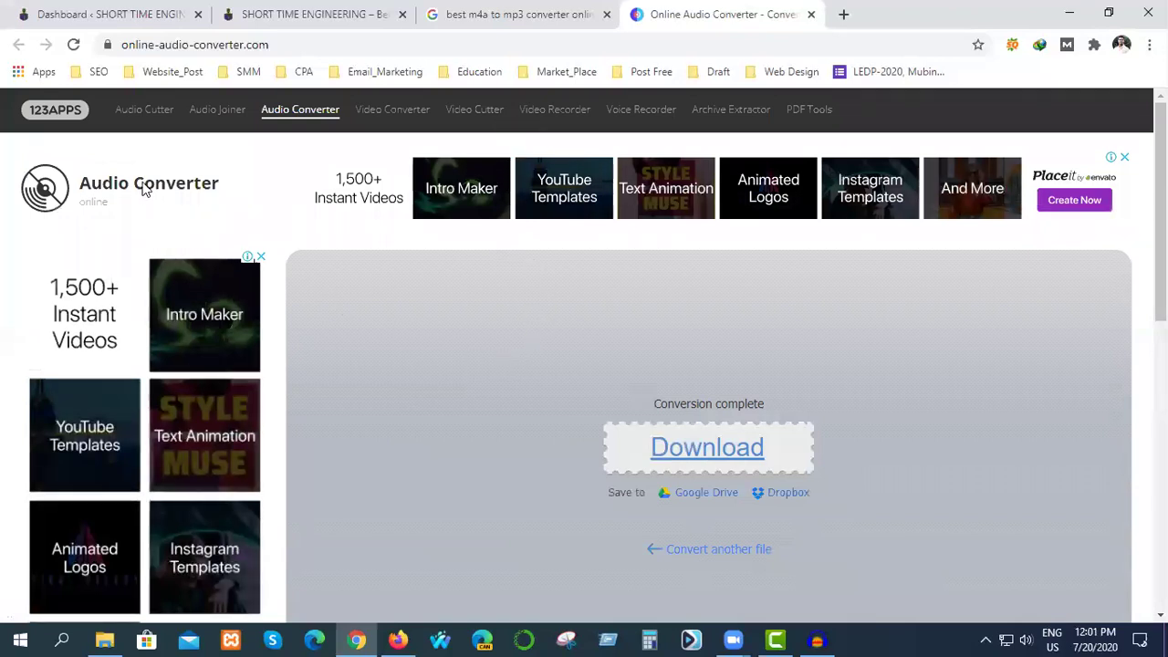
scroll(617, 473, "down", 1)
left_click(717, 365)
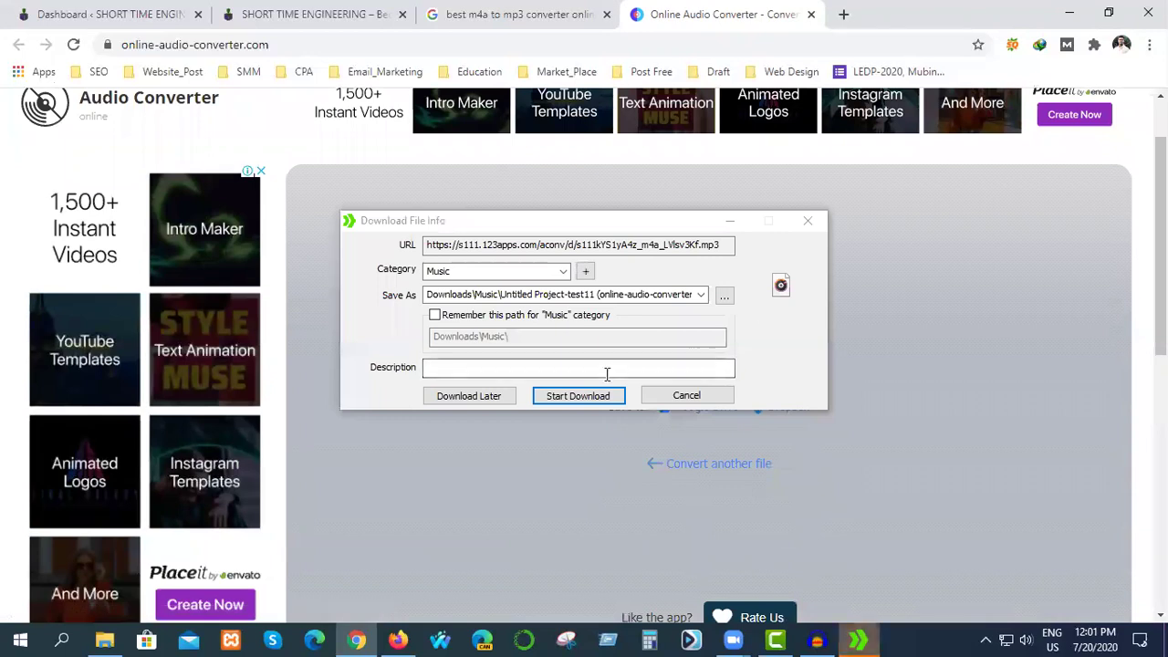
left_click(586, 399)
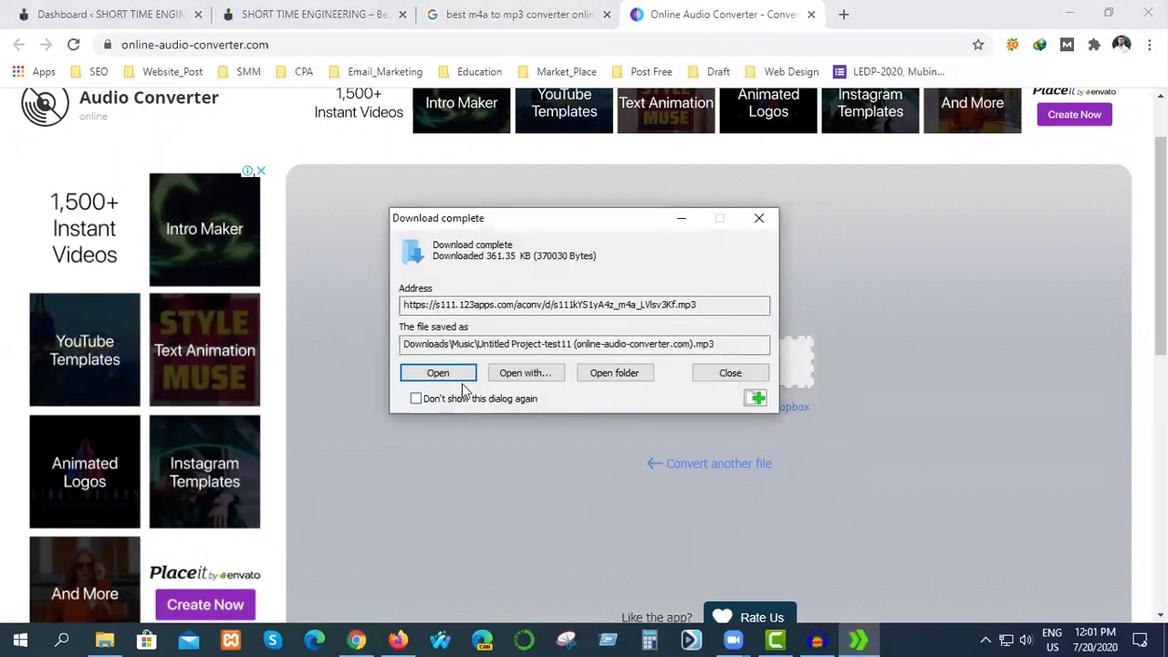
left_click(758, 218)
left_click(818, 640)
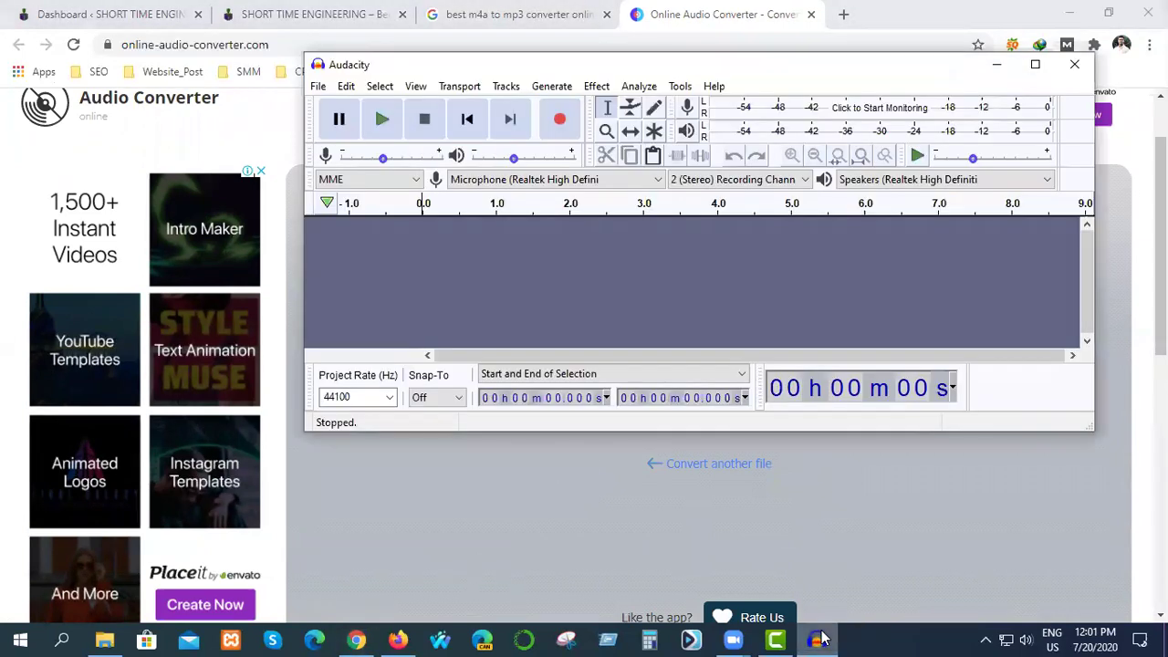
left_click(318, 86)
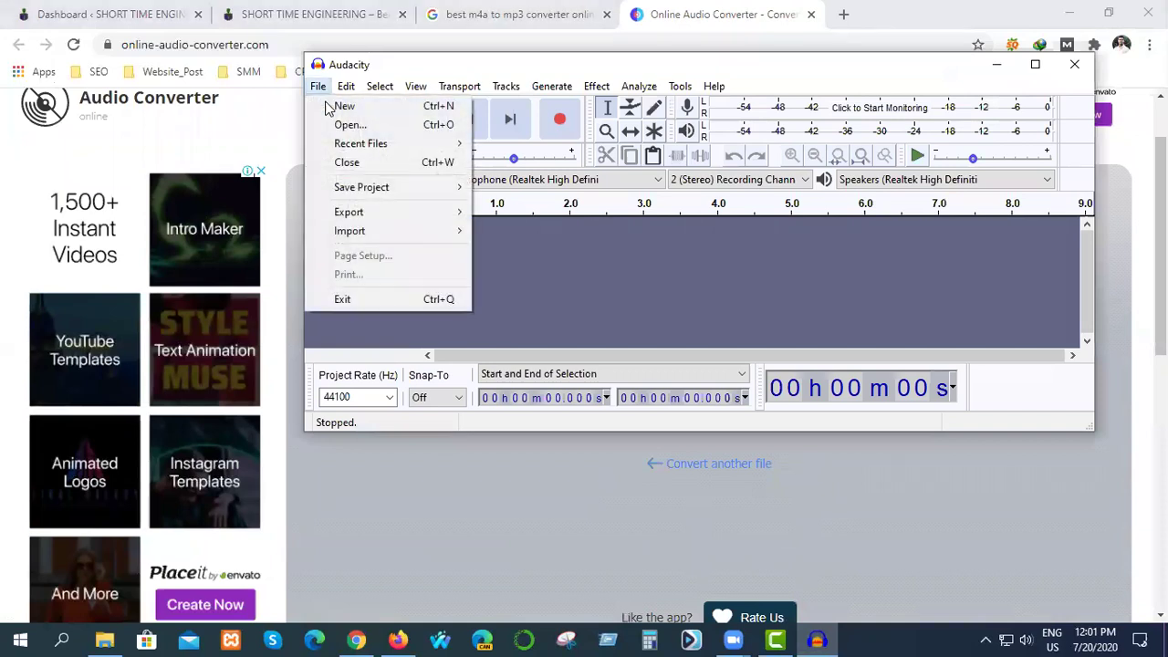
mouse_move(365, 231)
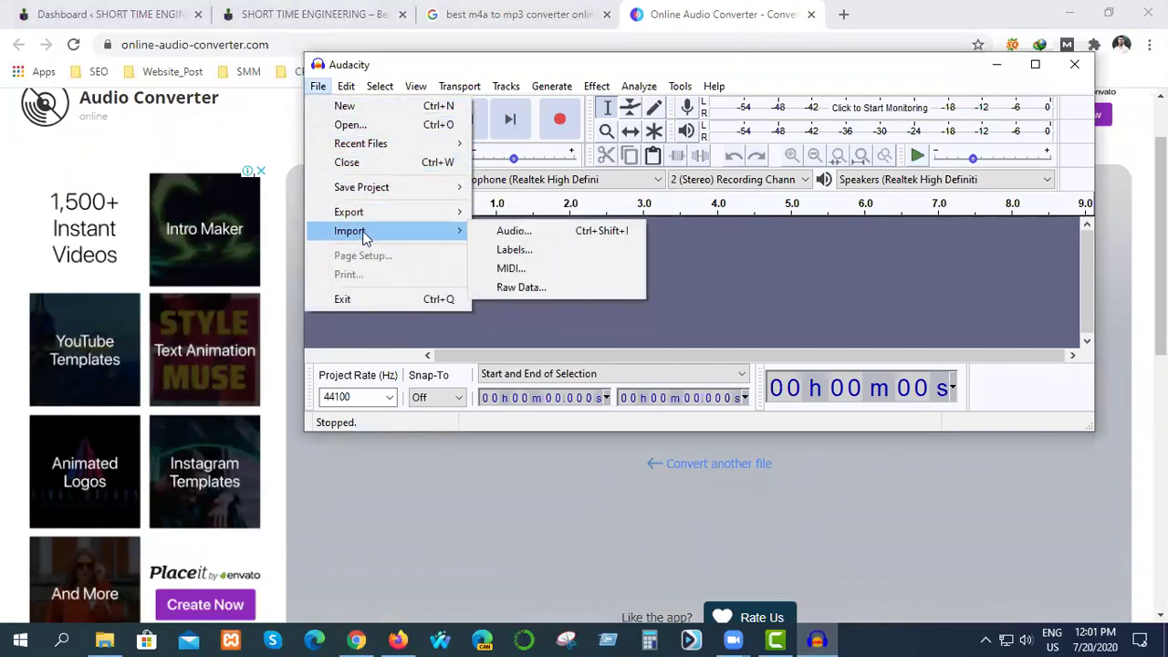
left_click(512, 232)
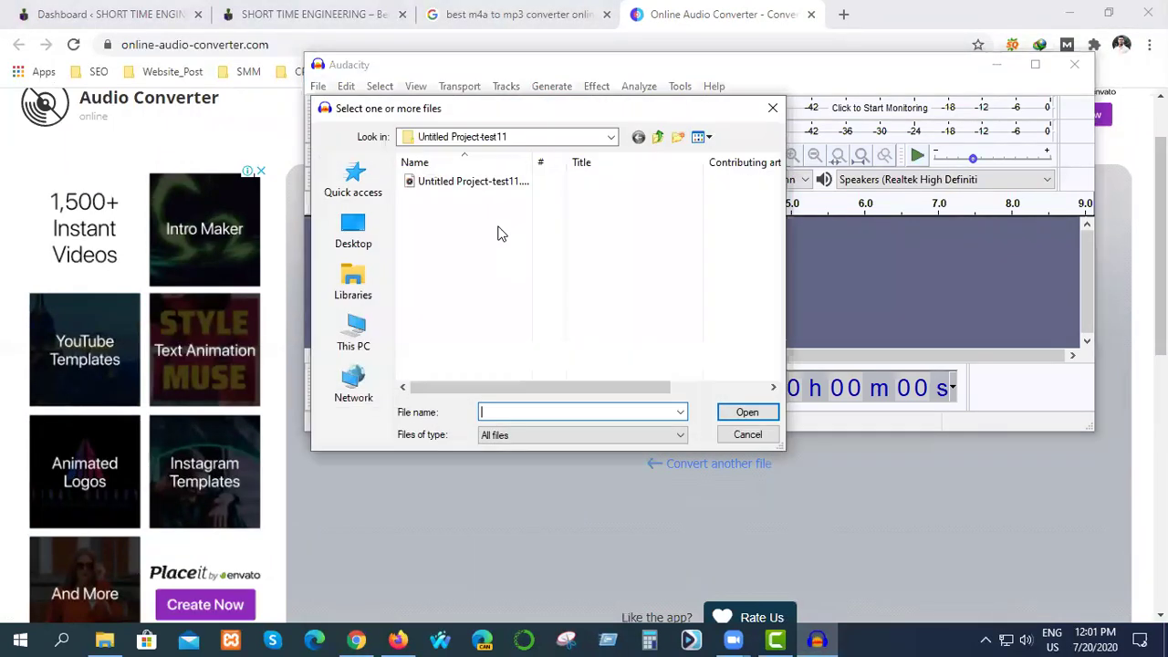
left_click(355, 339)
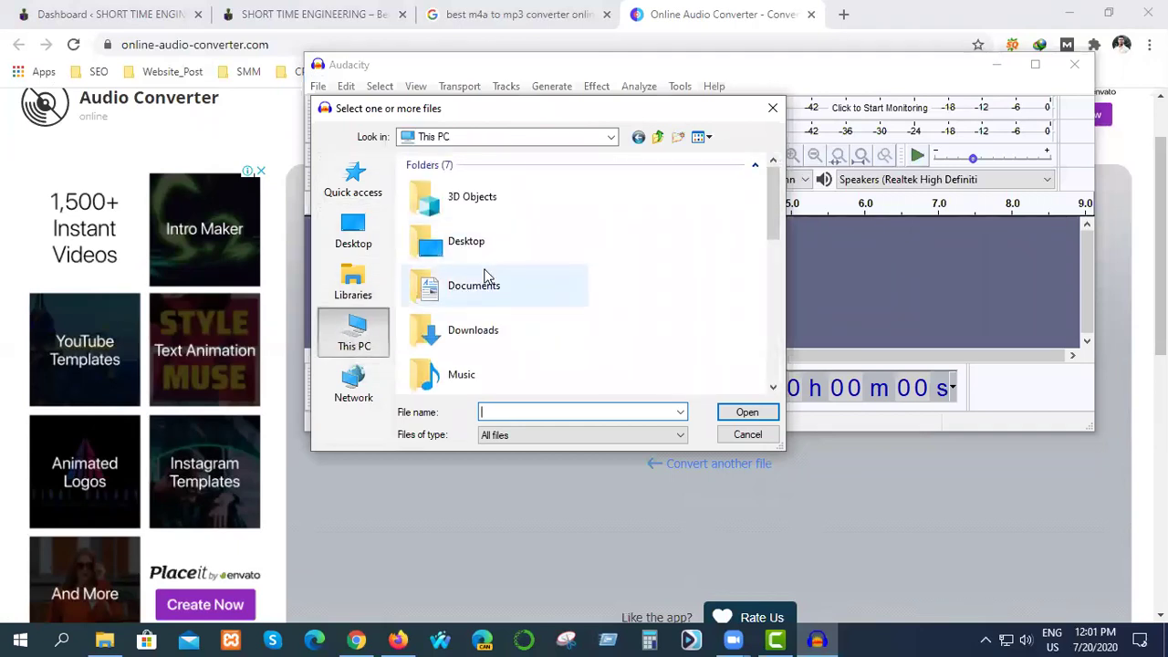
scroll(485, 283, "down", 5)
scroll(485, 282, "up", 5)
left_click(477, 326)
double_click(477, 327)
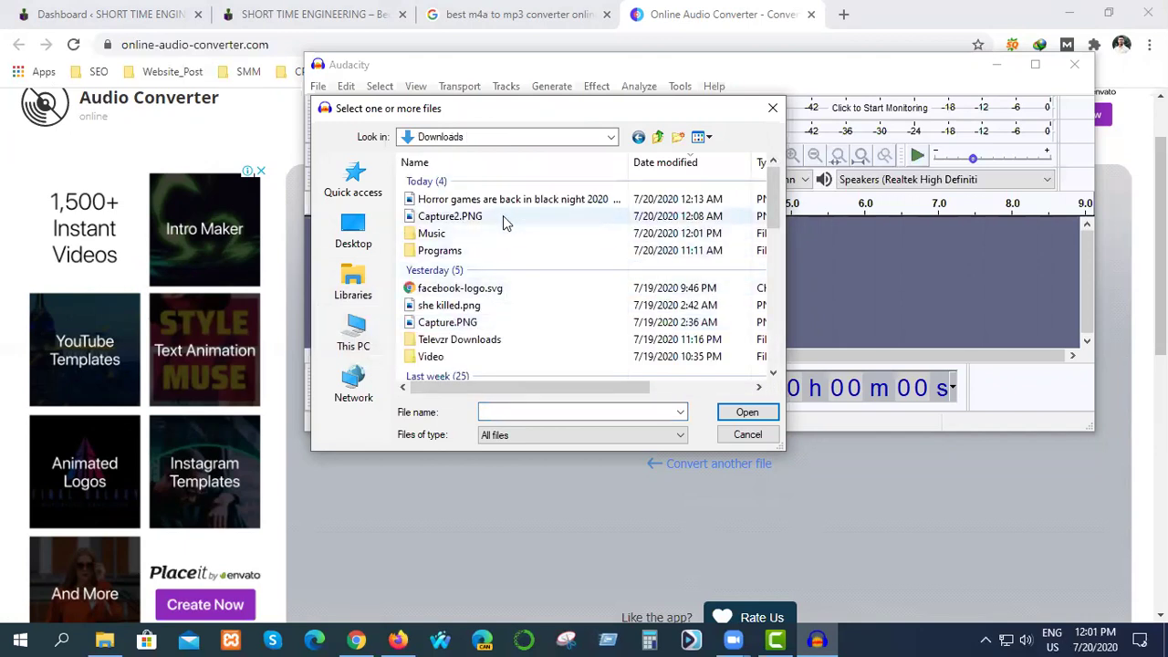
scroll(543, 290, "down", 2)
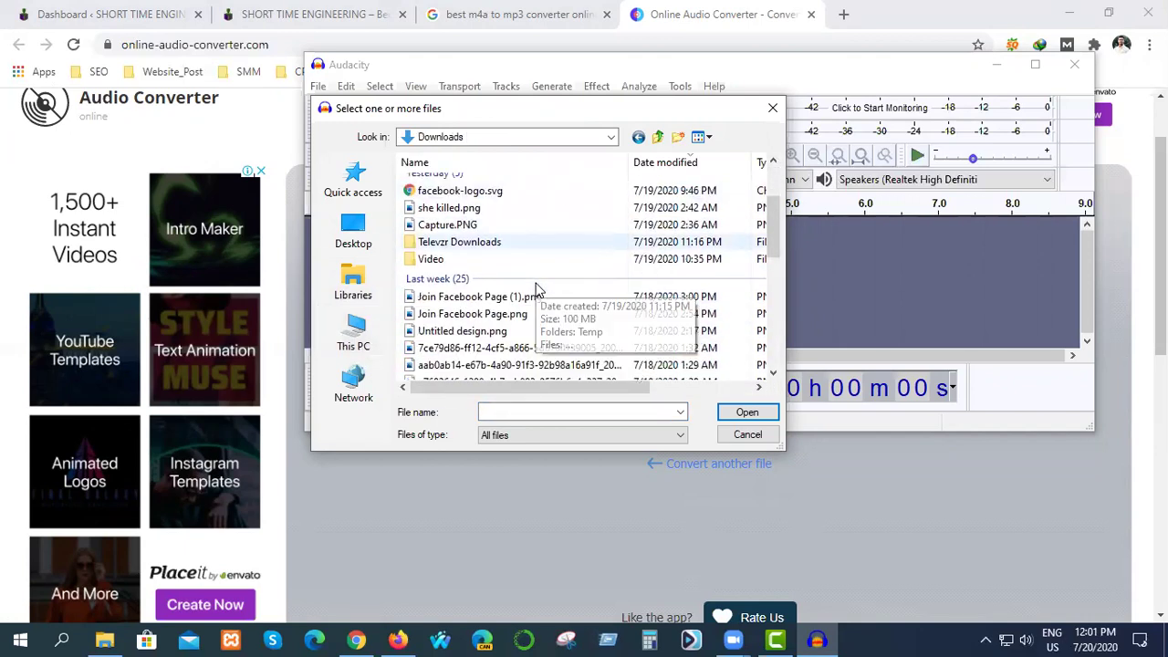
scroll(537, 290, "down", 2)
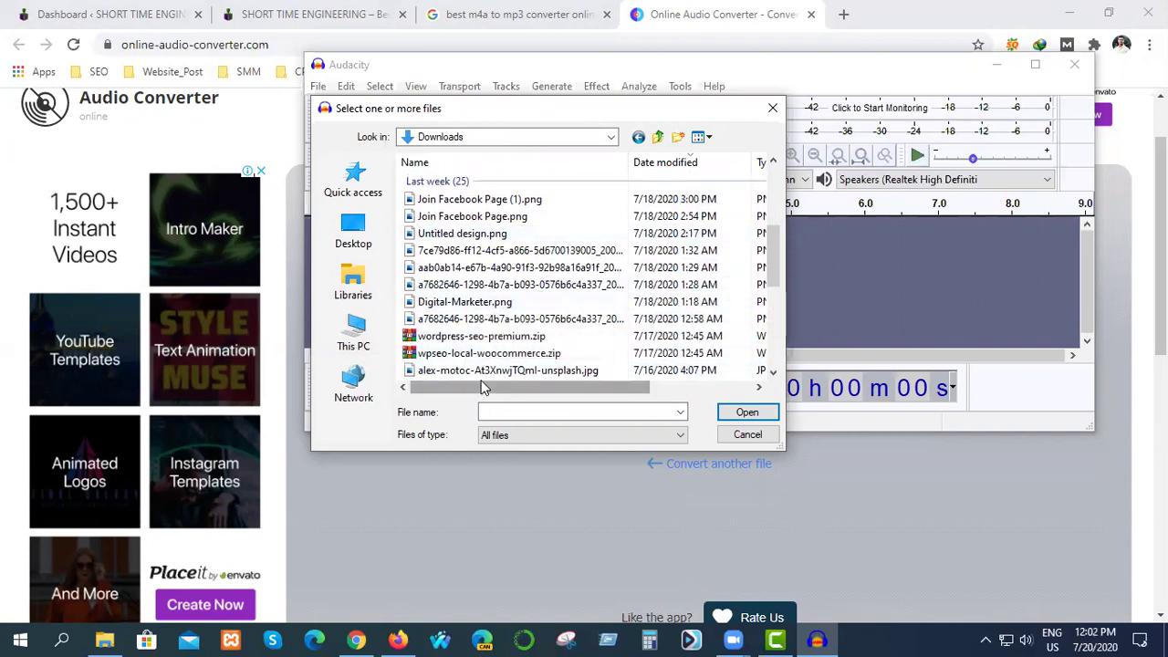
scroll(517, 333, "down", 6)
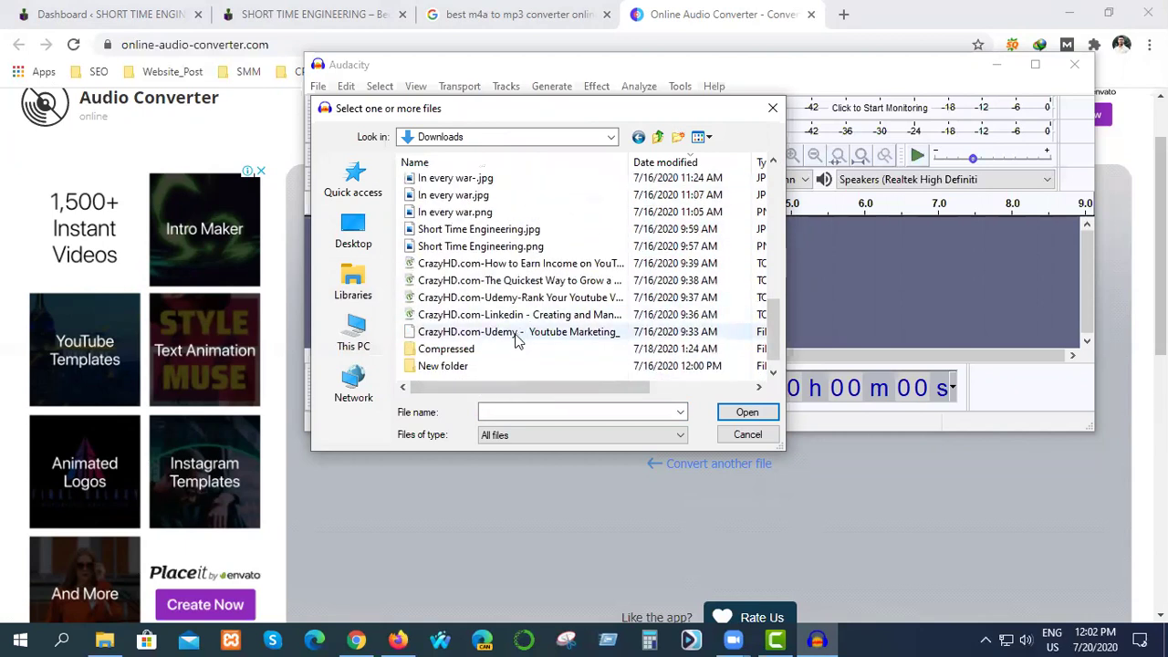
scroll(514, 349, "up", 1)
scroll(513, 349, "down", 1)
scroll(511, 351, "up", 15)
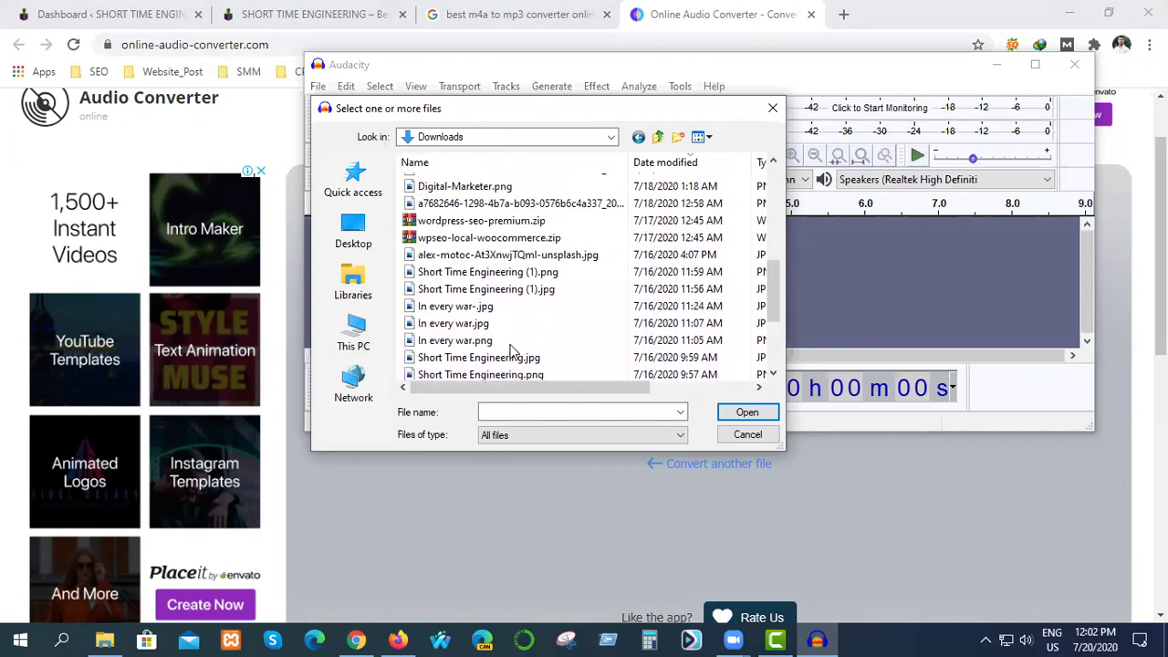
scroll(514, 351, "up", 3)
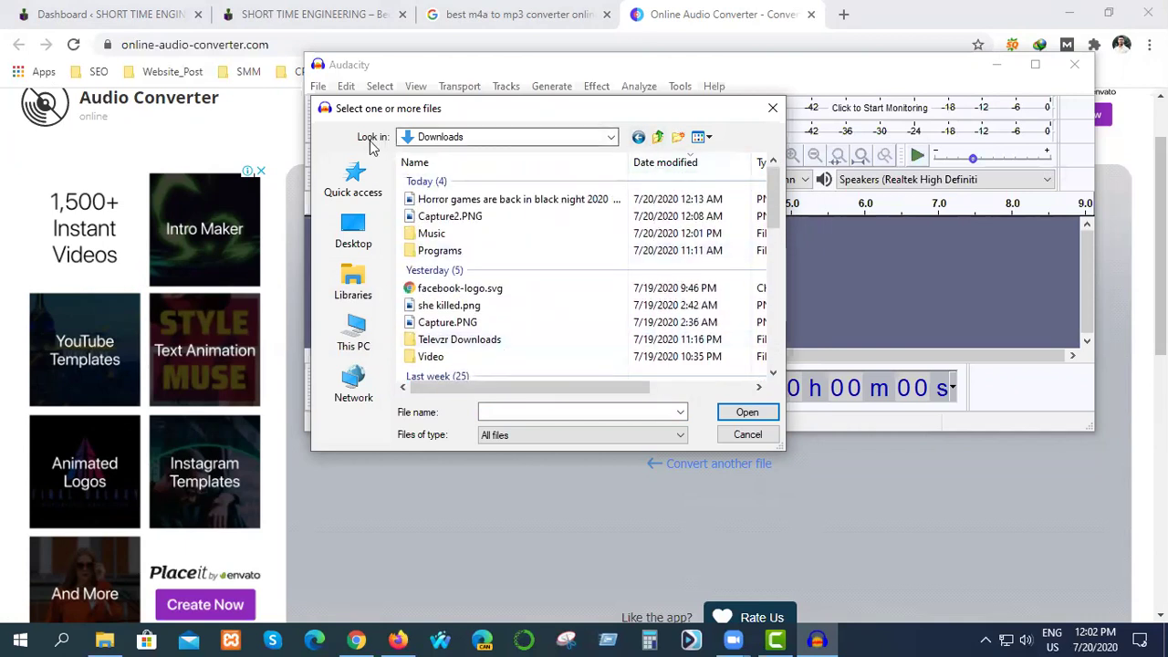
left_click(637, 138)
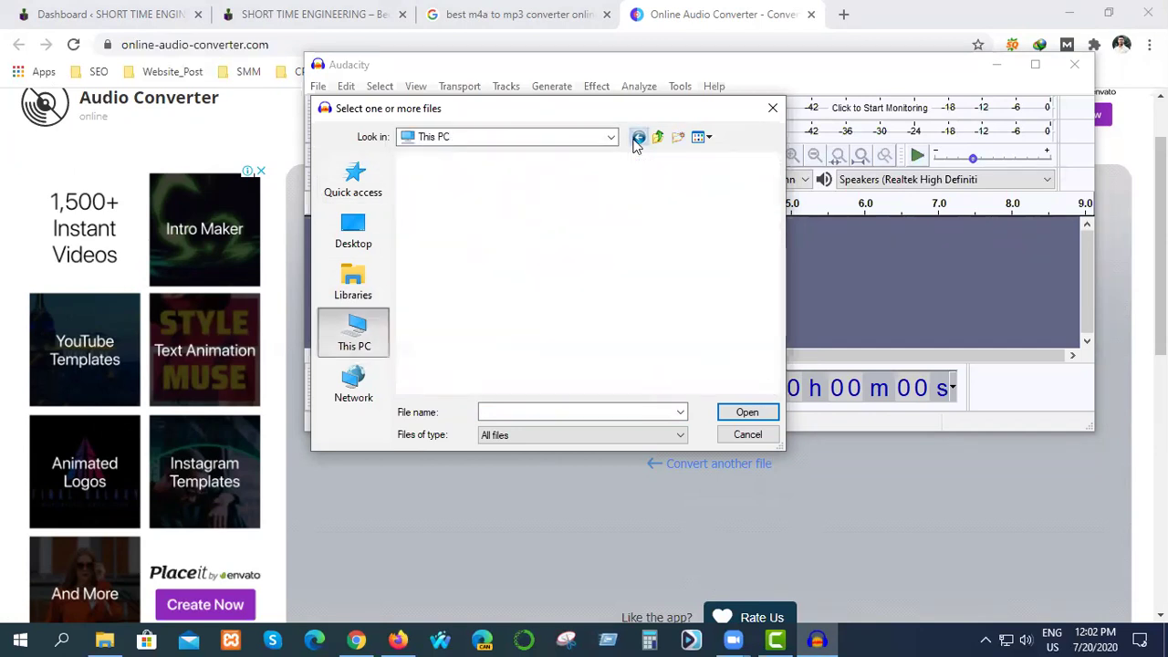
left_click(354, 233)
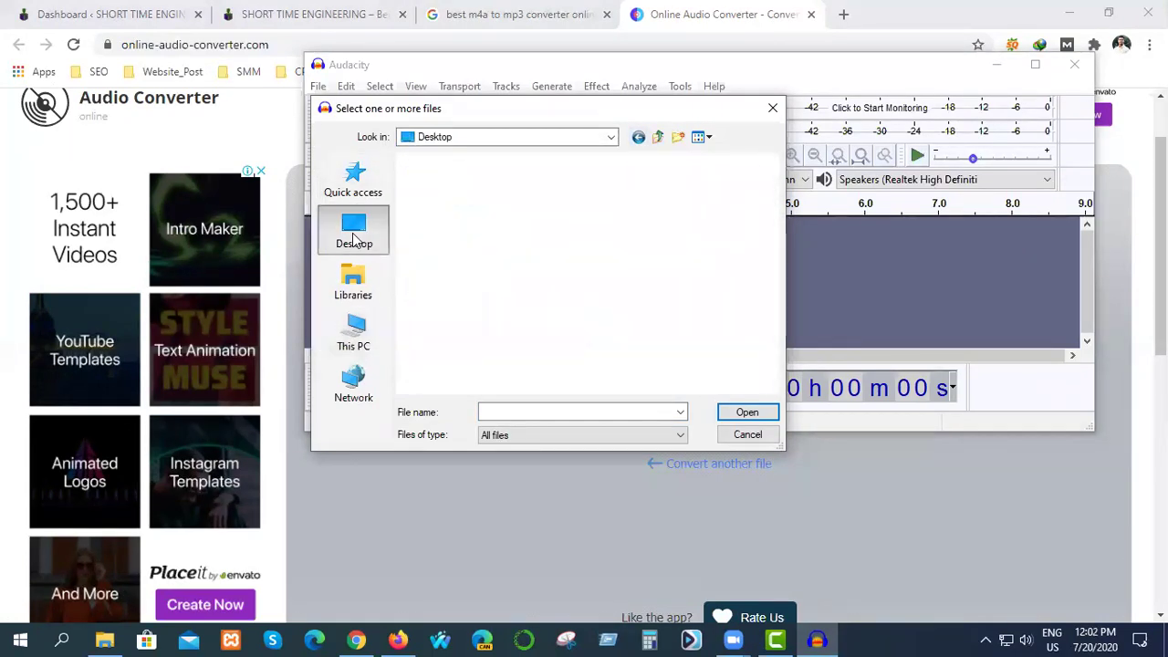
scroll(591, 284, "down", 3)
scroll(594, 287, "down", 2)
scroll(594, 286, "up", 5)
left_click(773, 109)
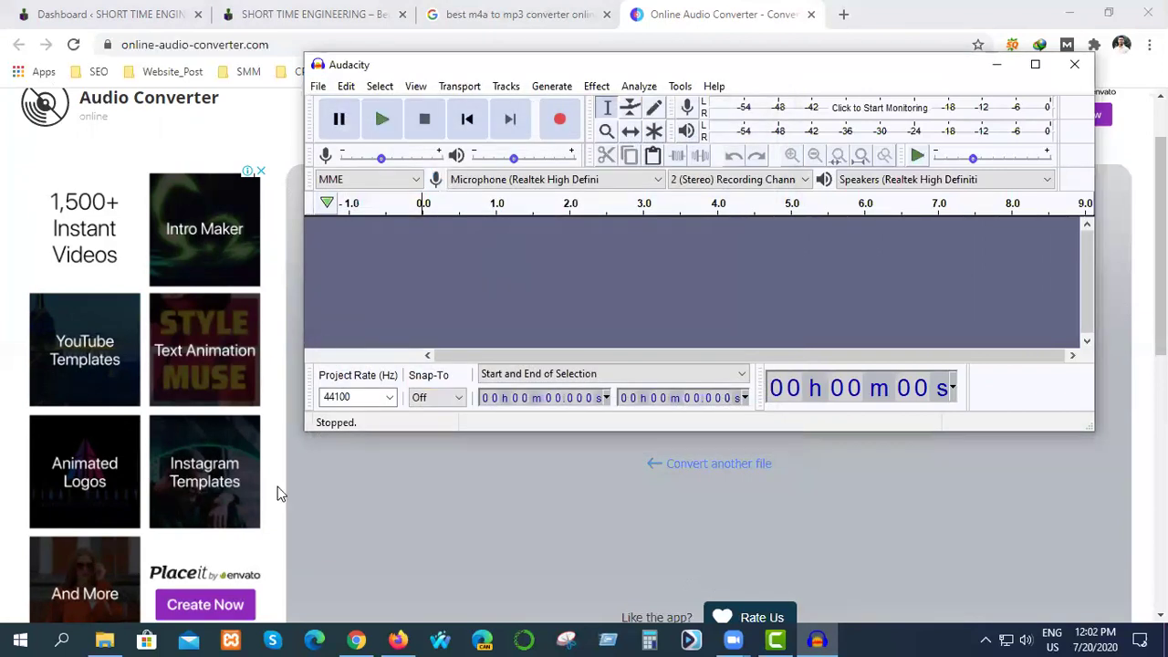
Switch to File Explorer and open the Music folder inside Downloads.
left_click(104, 641)
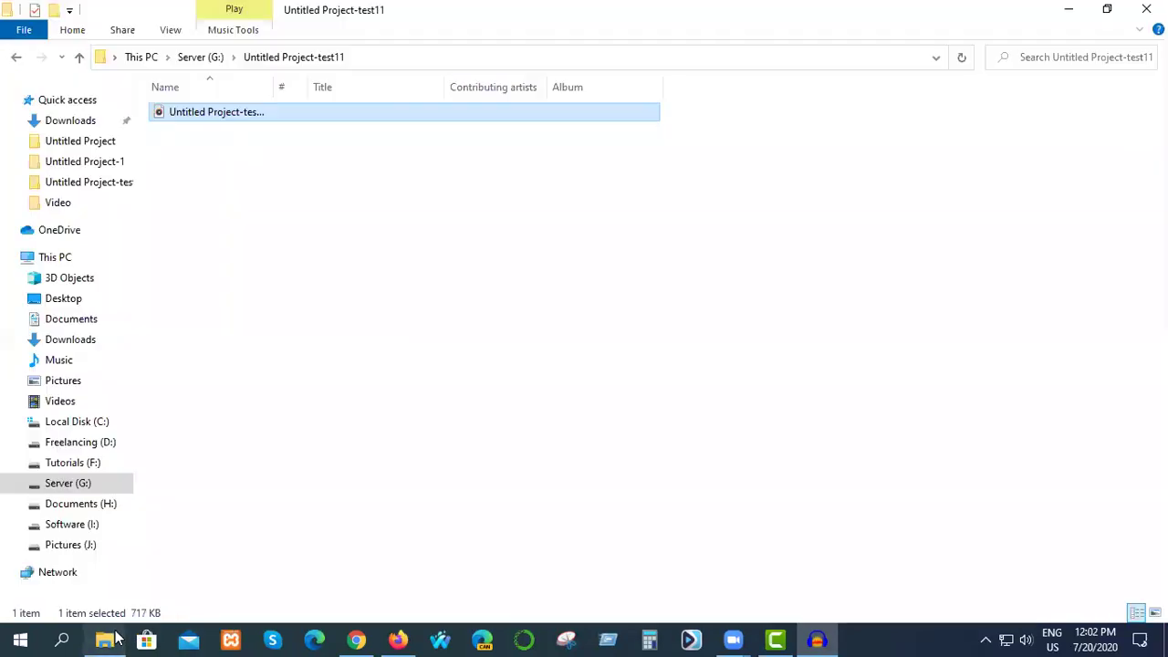
left_click(38, 128)
left_click(438, 175)
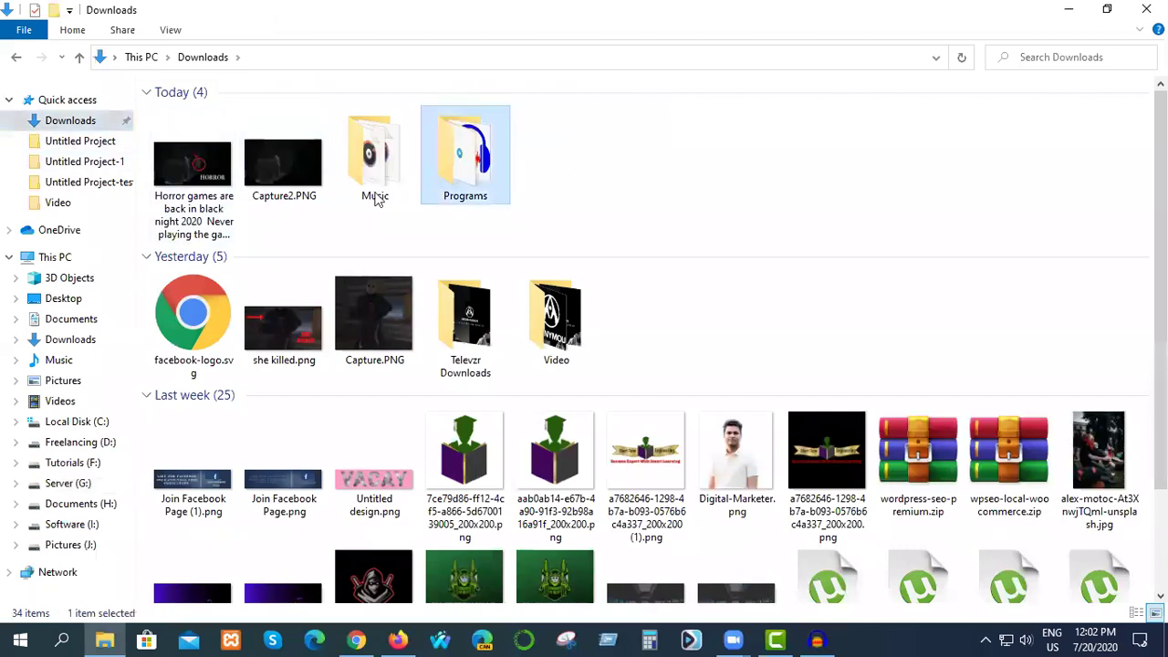
double_click(374, 192)
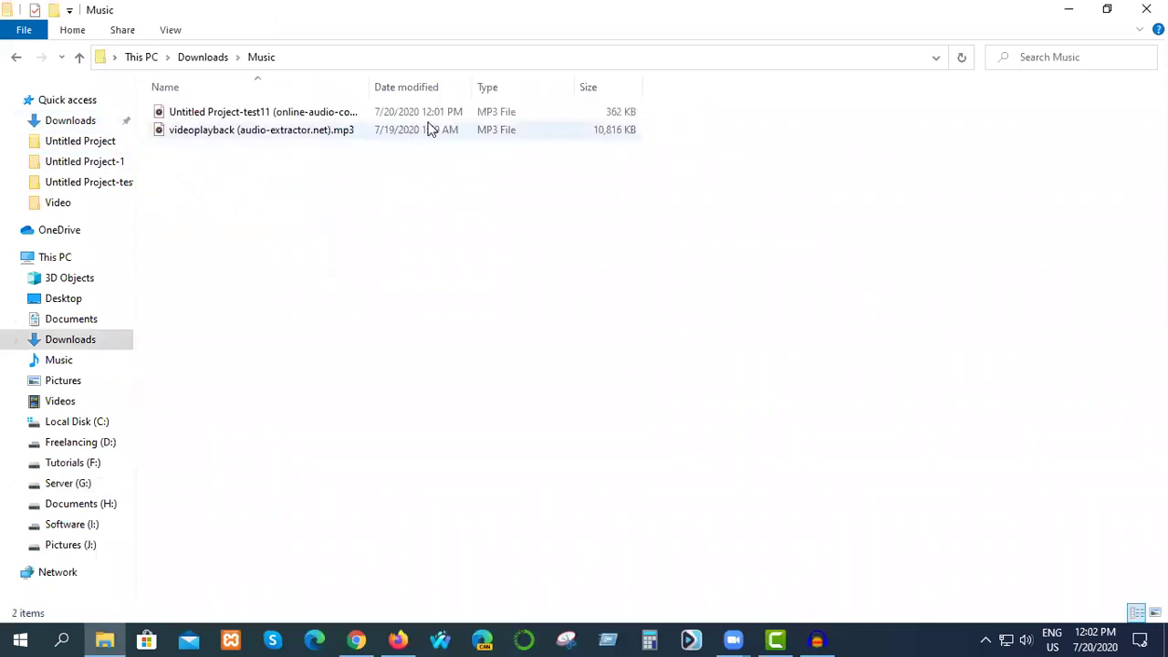
Play the converted Untitled Project-test11 mp3 to check its sound, and close the music player.
left_click(356, 115)
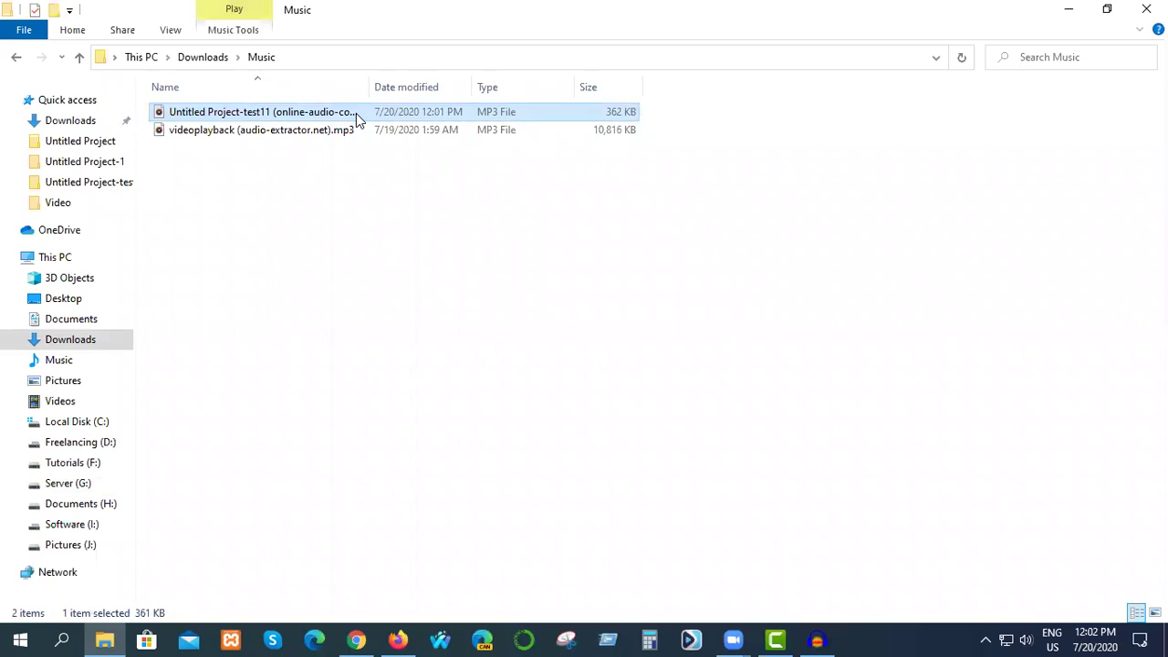
right_click(356, 113)
left_click(307, 187)
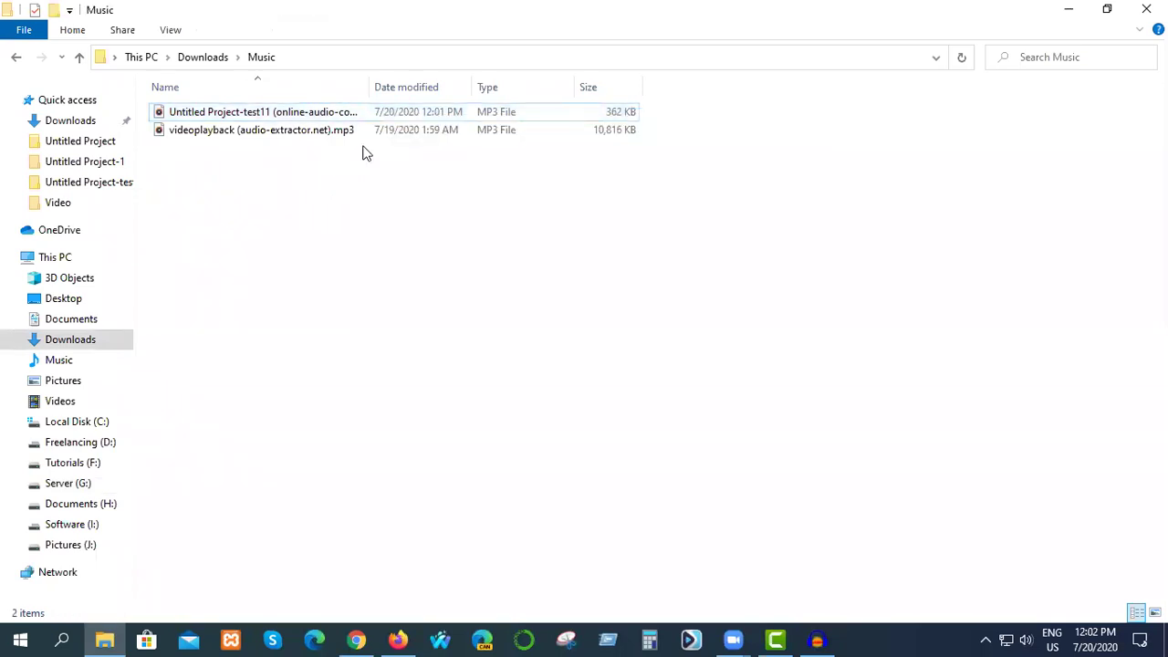
left_click(330, 112)
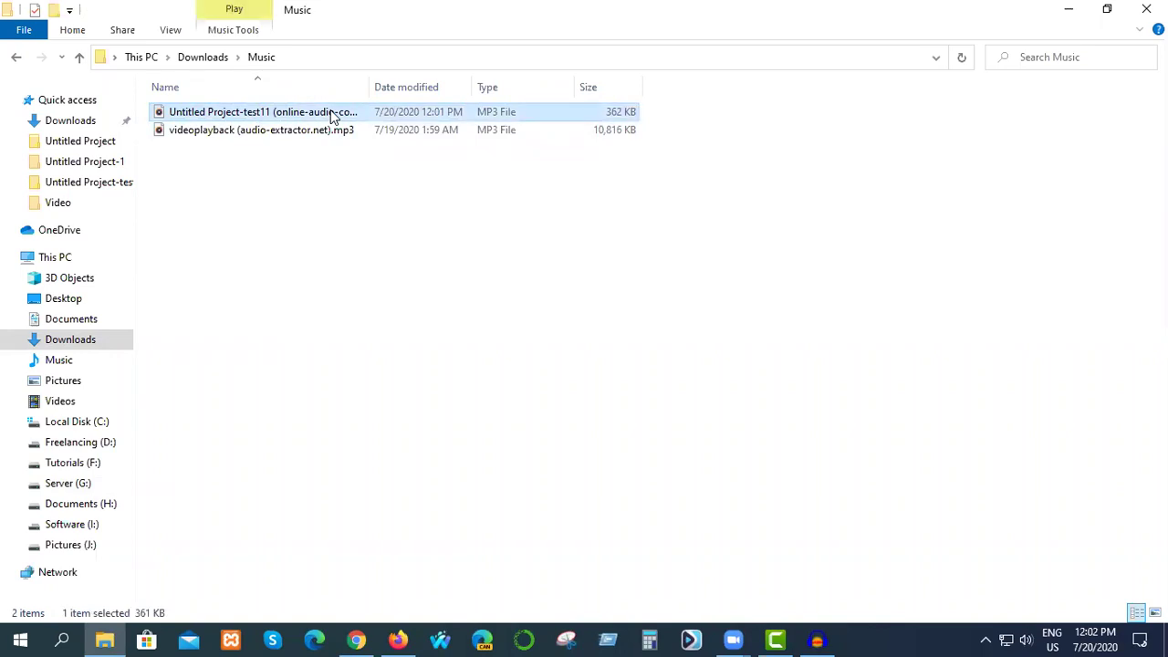
double_click(331, 112)
left_click(621, 575)
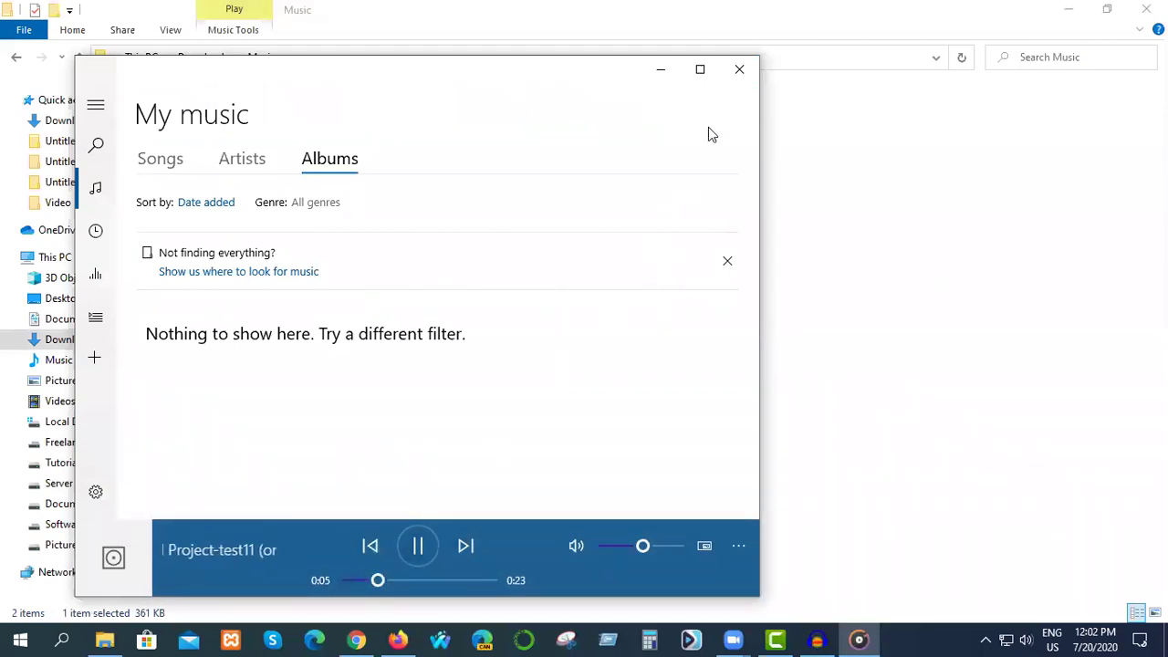
left_click(739, 70)
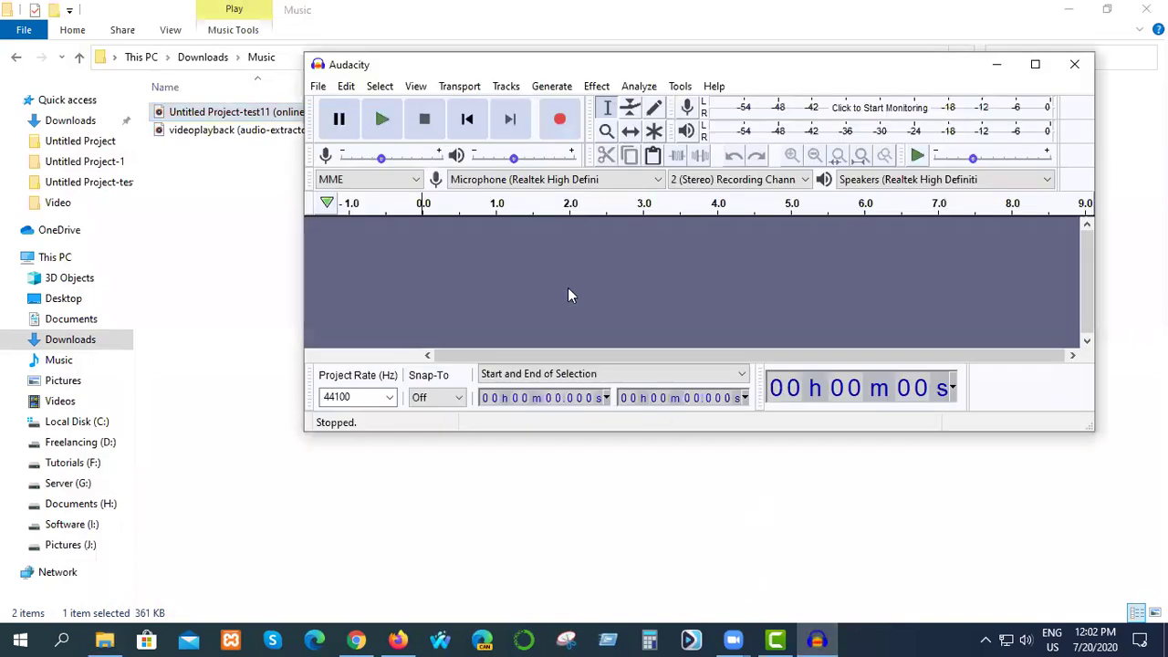
Import the converted Untitled Project-test11 mp3 from Downloads\Music as audio and maximize the Audacity window.
left_click(320, 86)
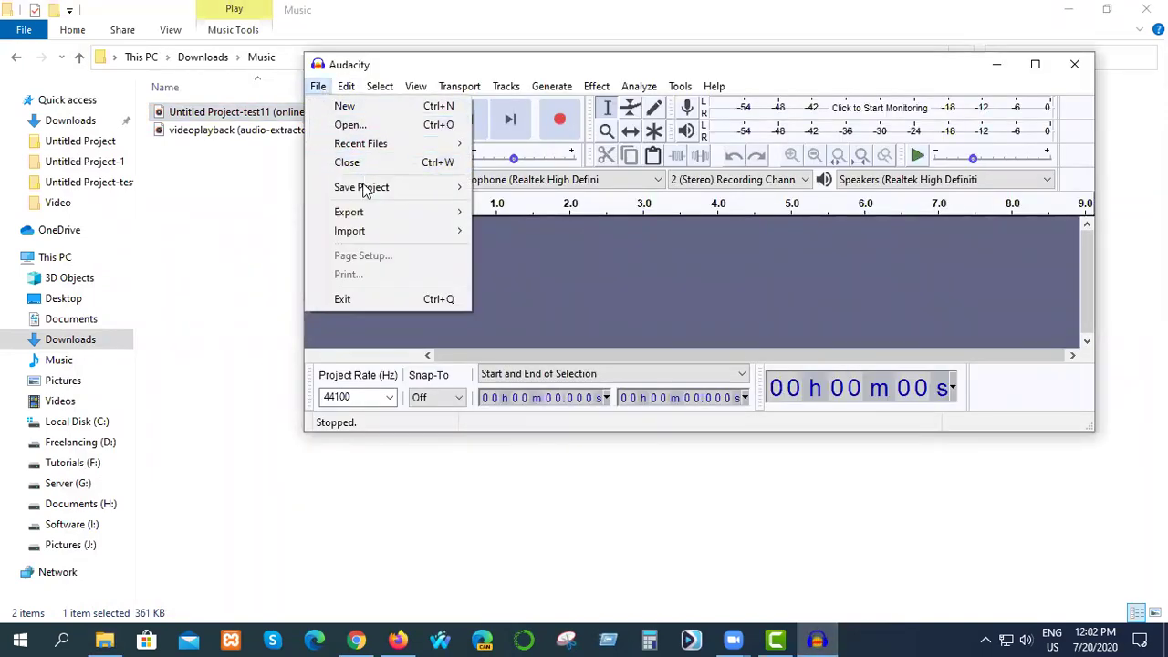
mouse_move(365, 231)
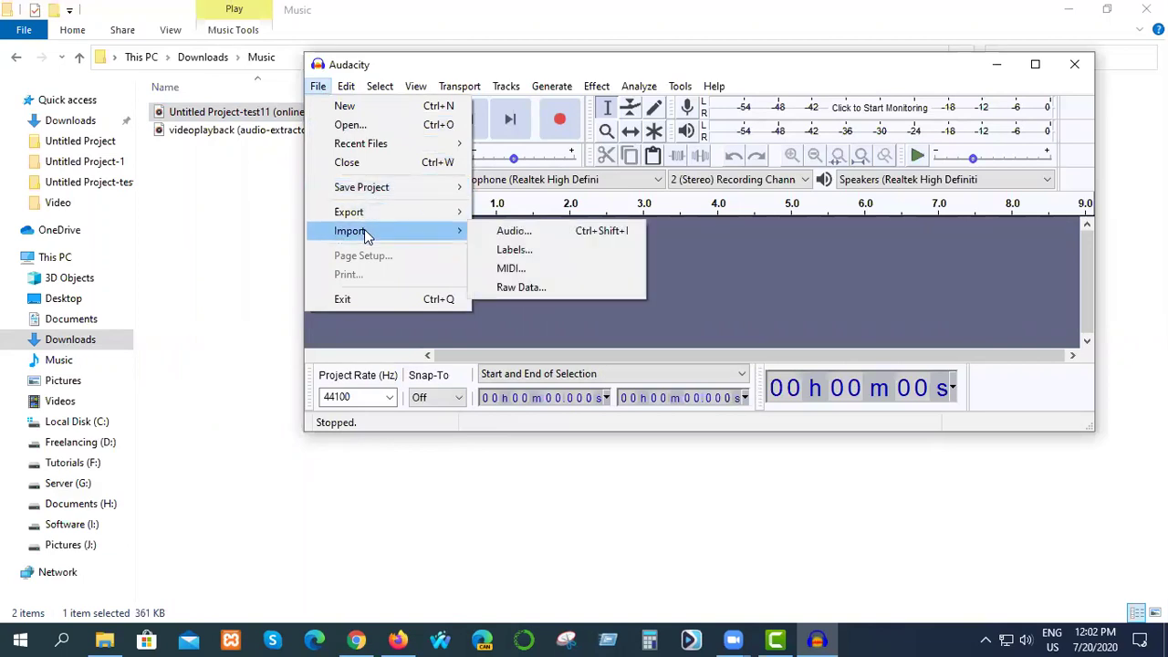
left_click(500, 234)
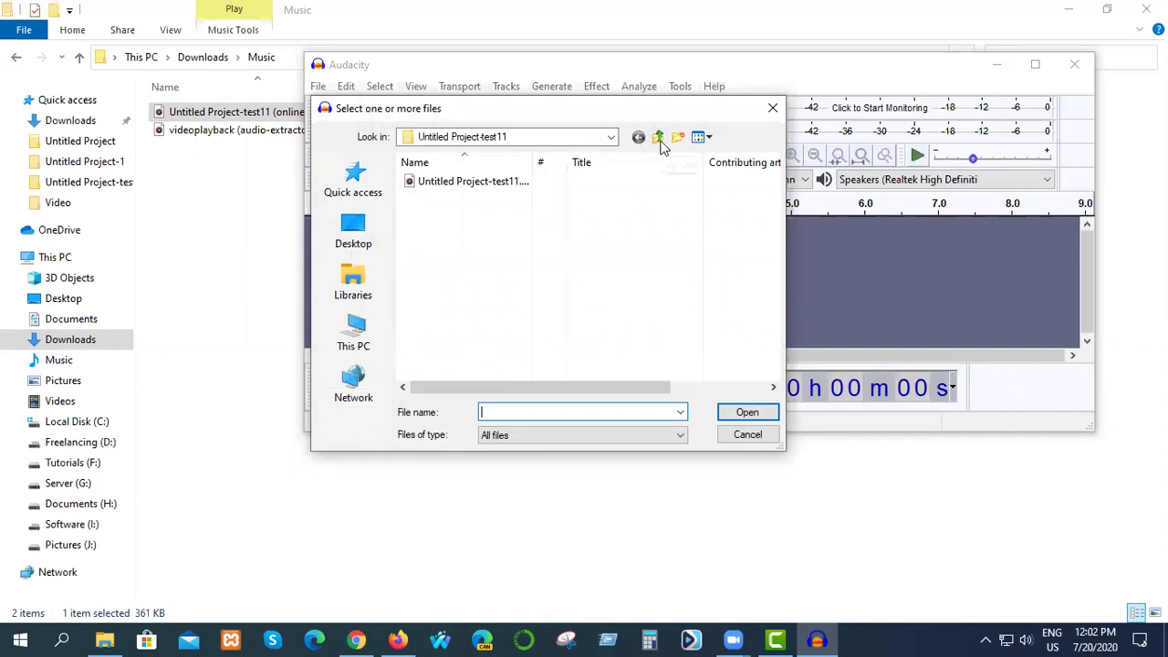
left_click(658, 137)
left_click(362, 239)
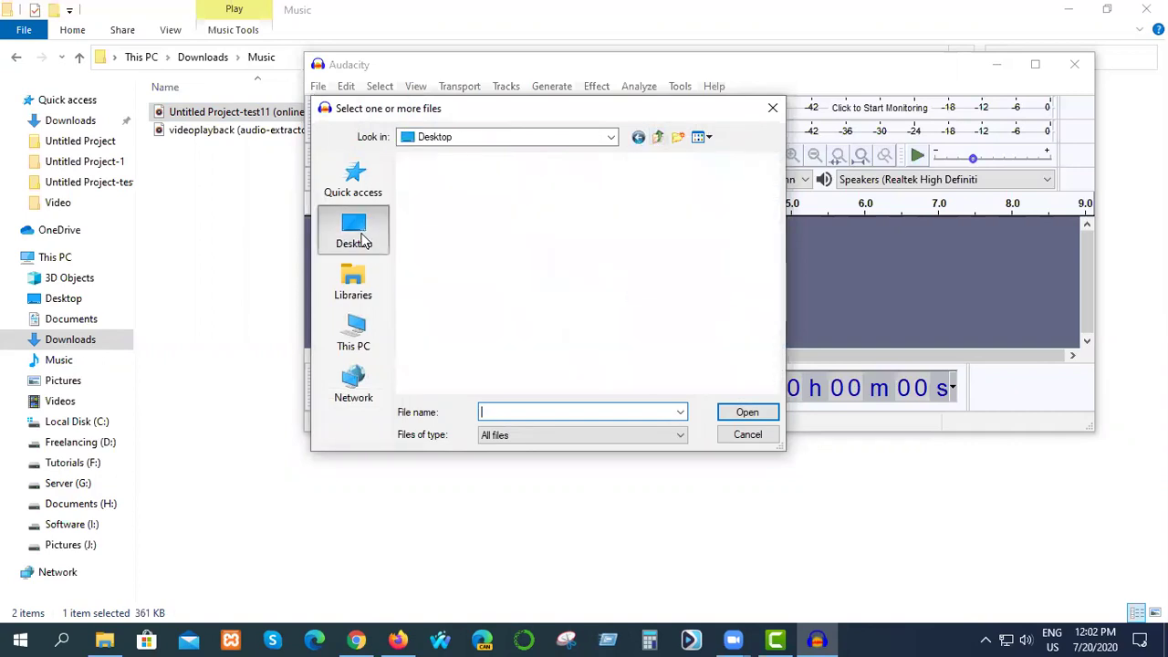
scroll(538, 265, "down", 5)
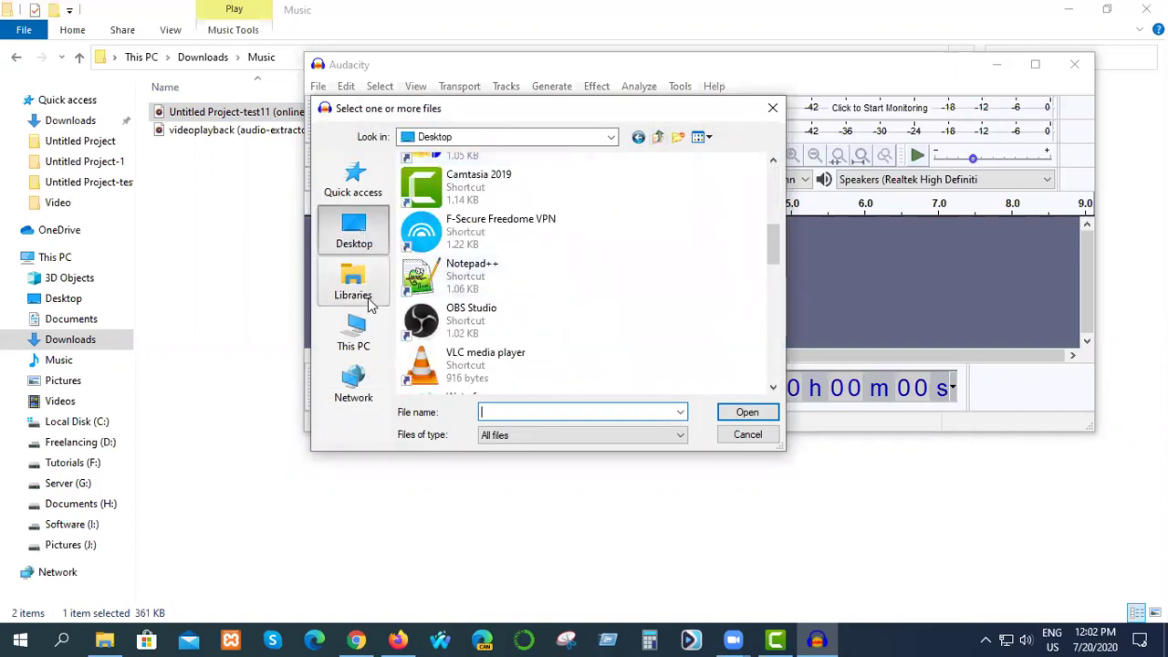
left_click(363, 338)
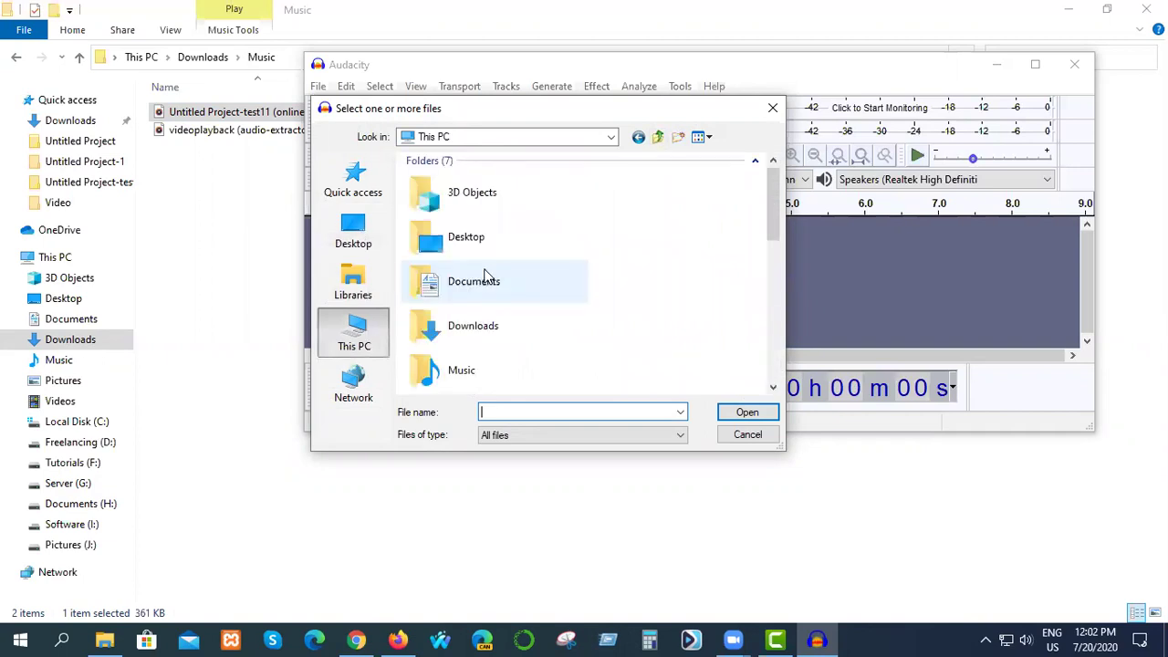
double_click(477, 330)
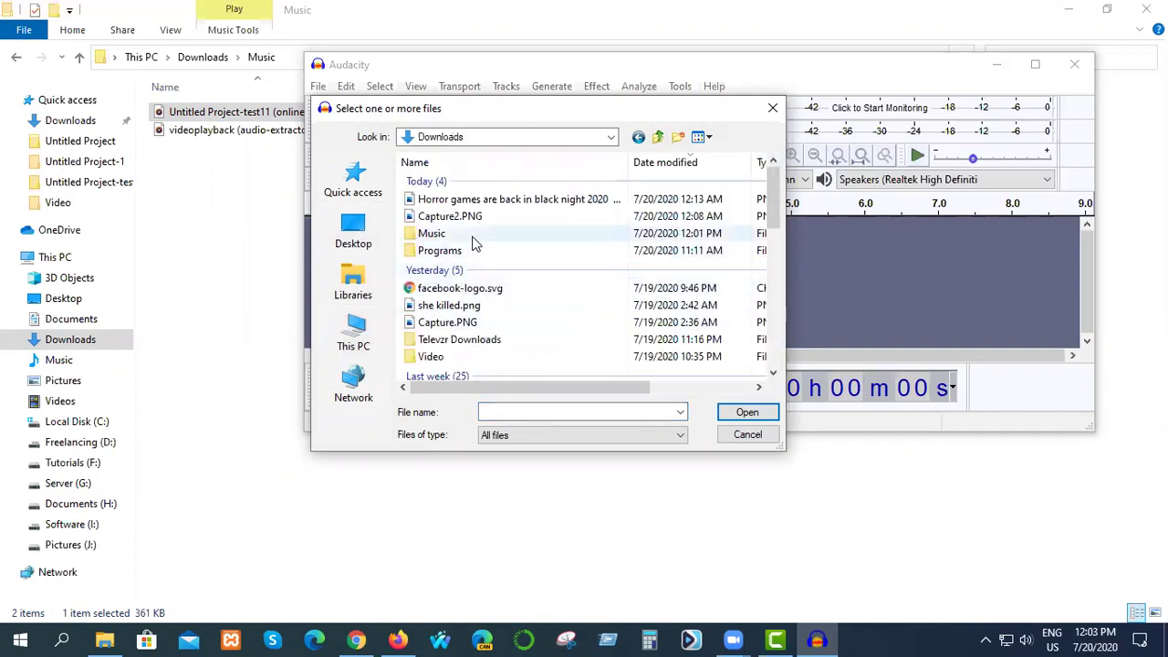
double_click(429, 233)
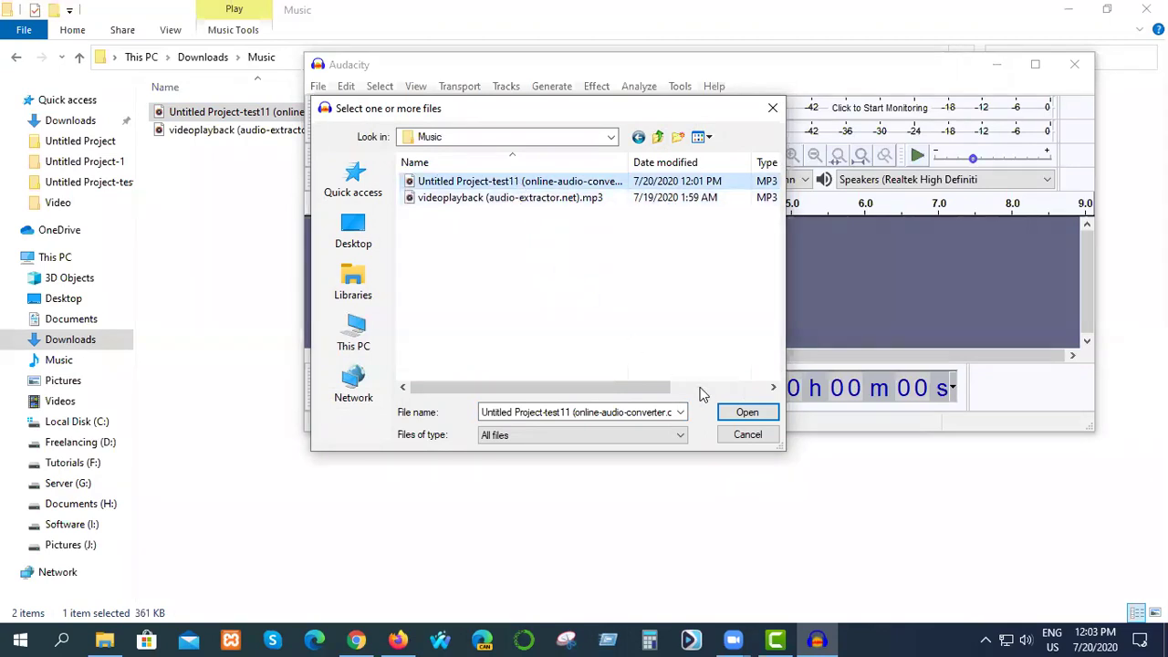
left_click(748, 412)
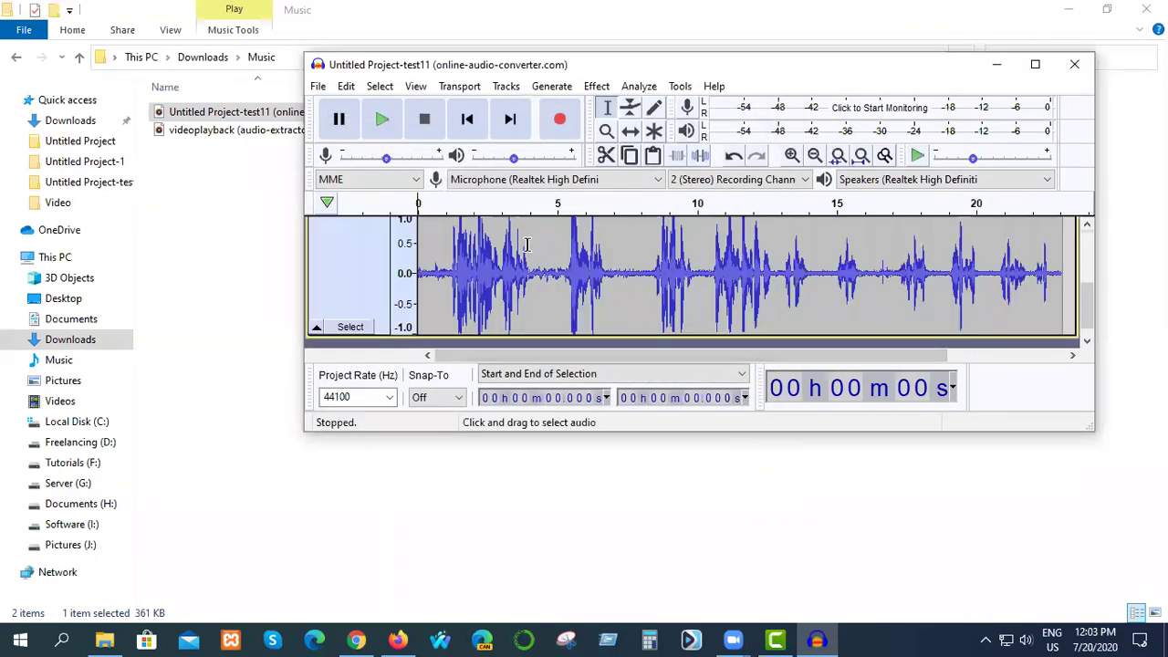
left_click(1034, 68)
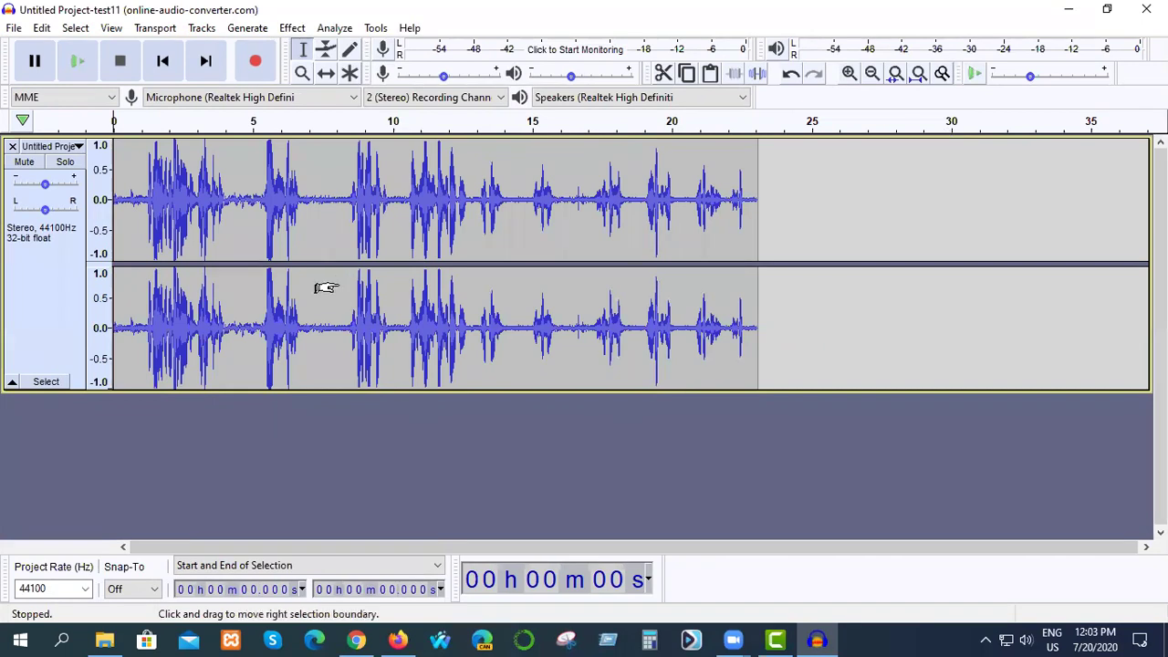
Amplify the entire imported track by 12 dB.
key("ctrl+a")
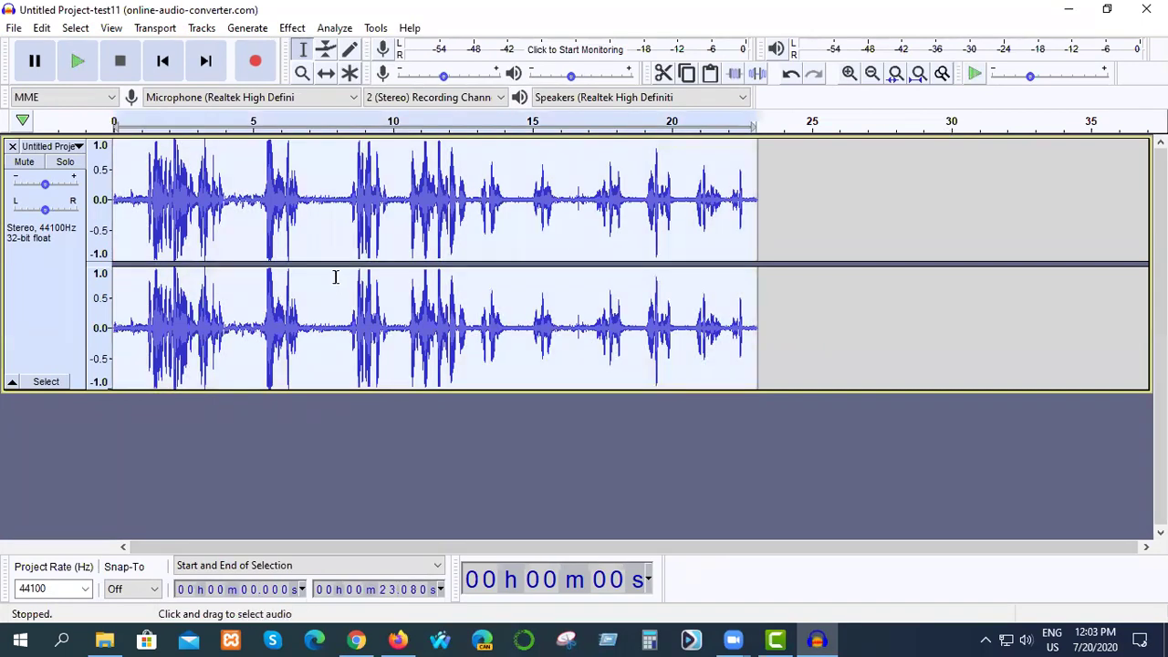
left_click(292, 29)
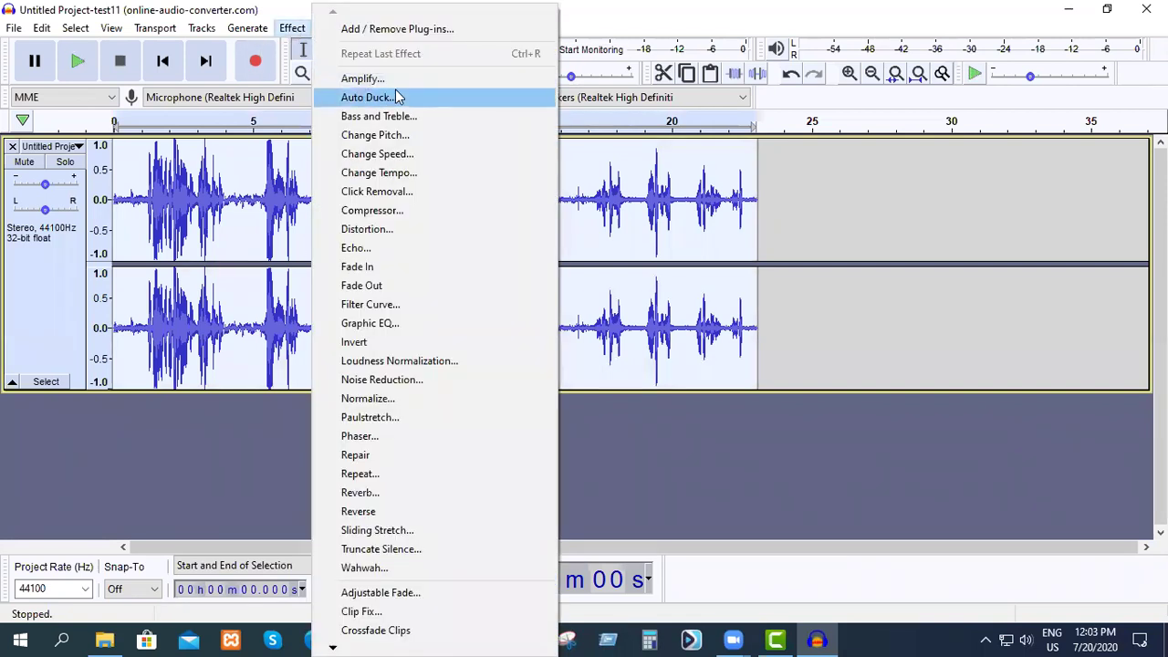
left_click(362, 79)
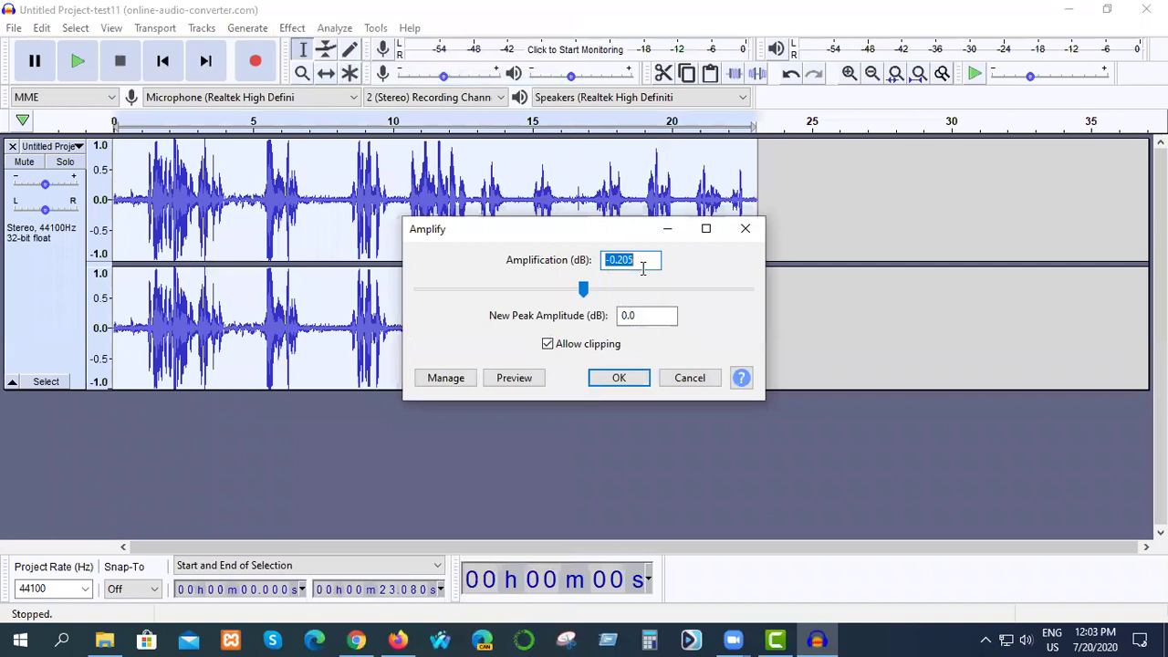
key("BackSpace")
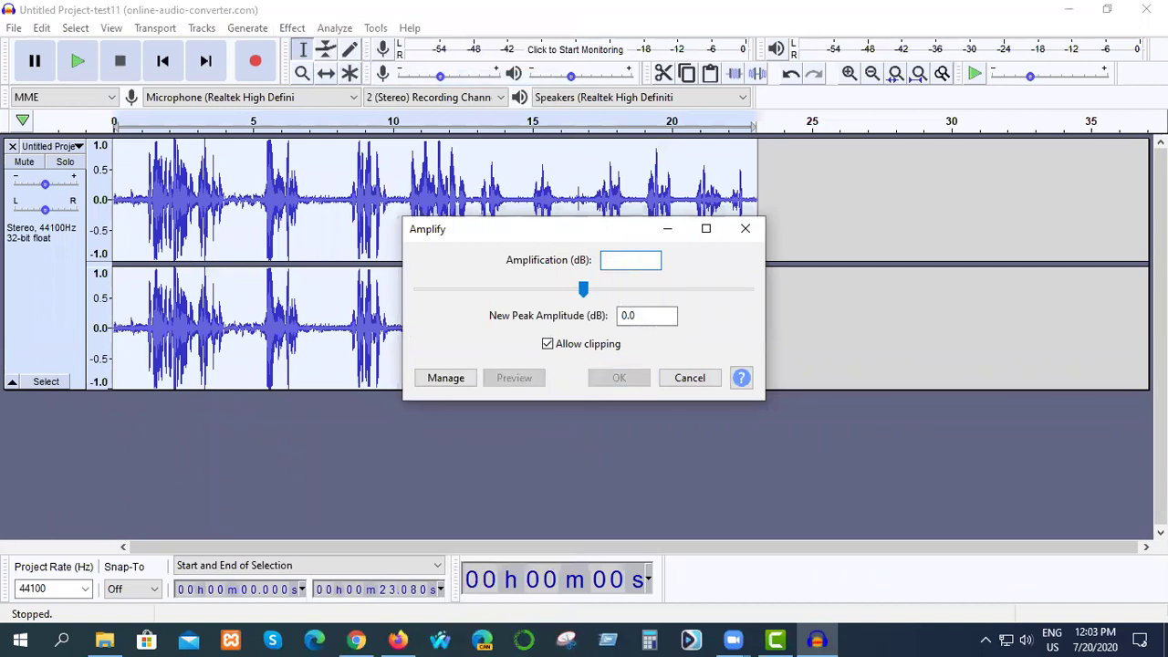
type("12")
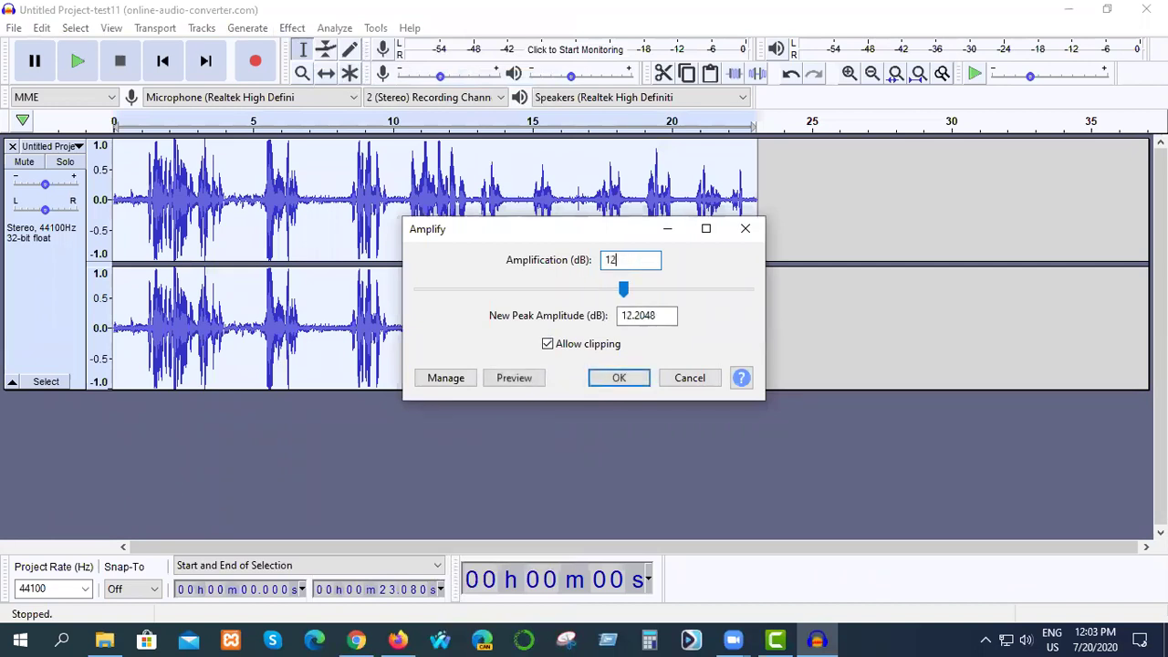
left_click(615, 380)
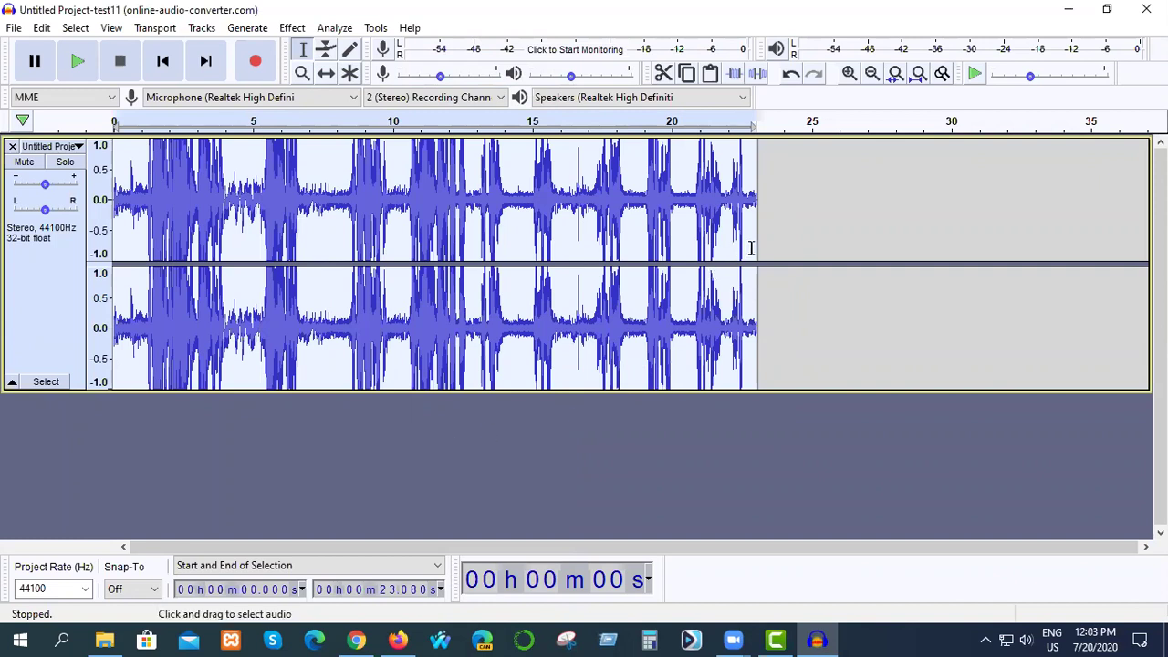
Play the quiet passage from about 6.8 to 8.5 seconds and capture it as the noise profile for Noise Reduction.
mouse_move(757, 248)
left_mouse_down()
mouse_move(806, 250)
mouse_move(746, 261)
left_mouse_up()
left_click(848, 73)
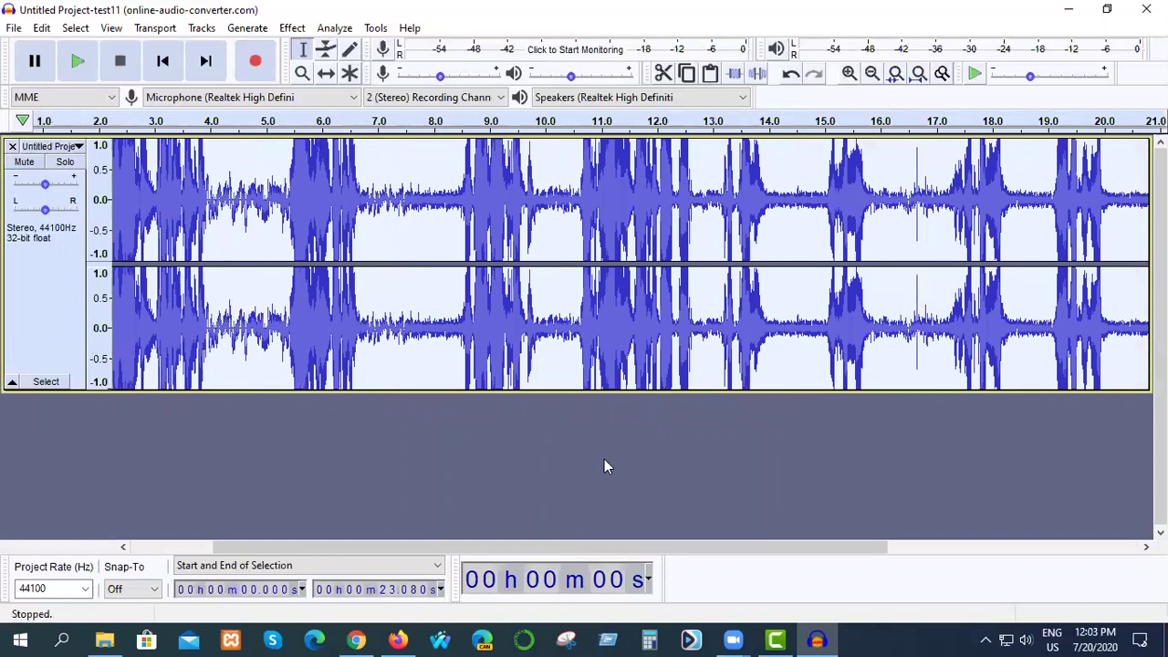
left_click_drag(472, 542, 296, 548)
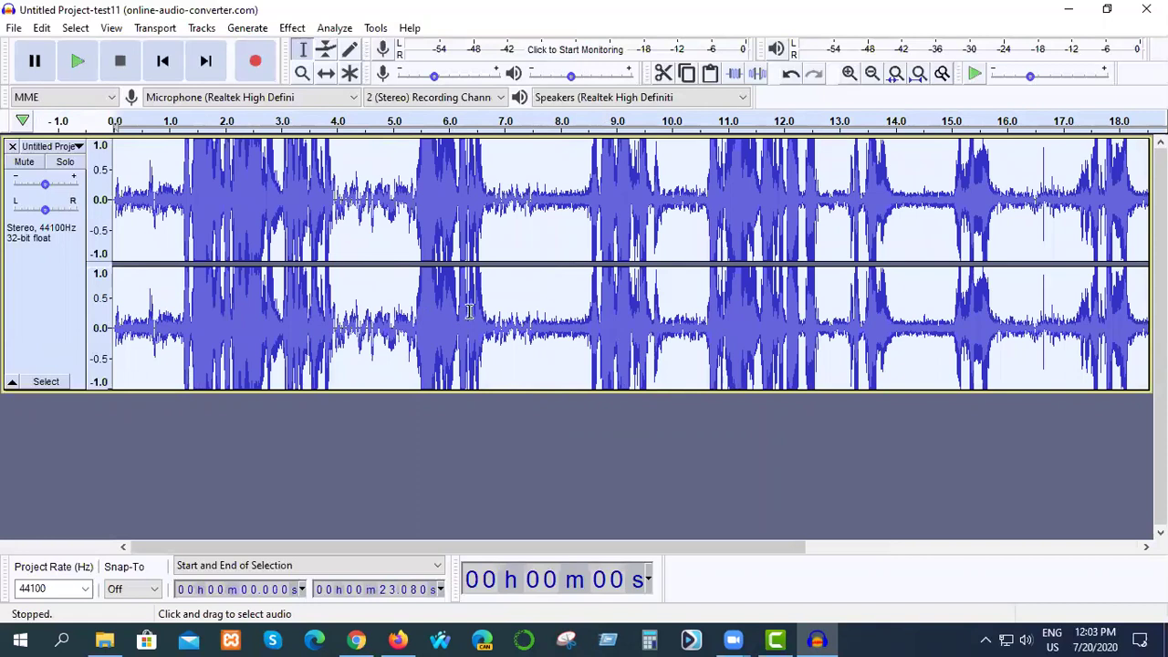
left_click_drag(492, 317, 585, 334)
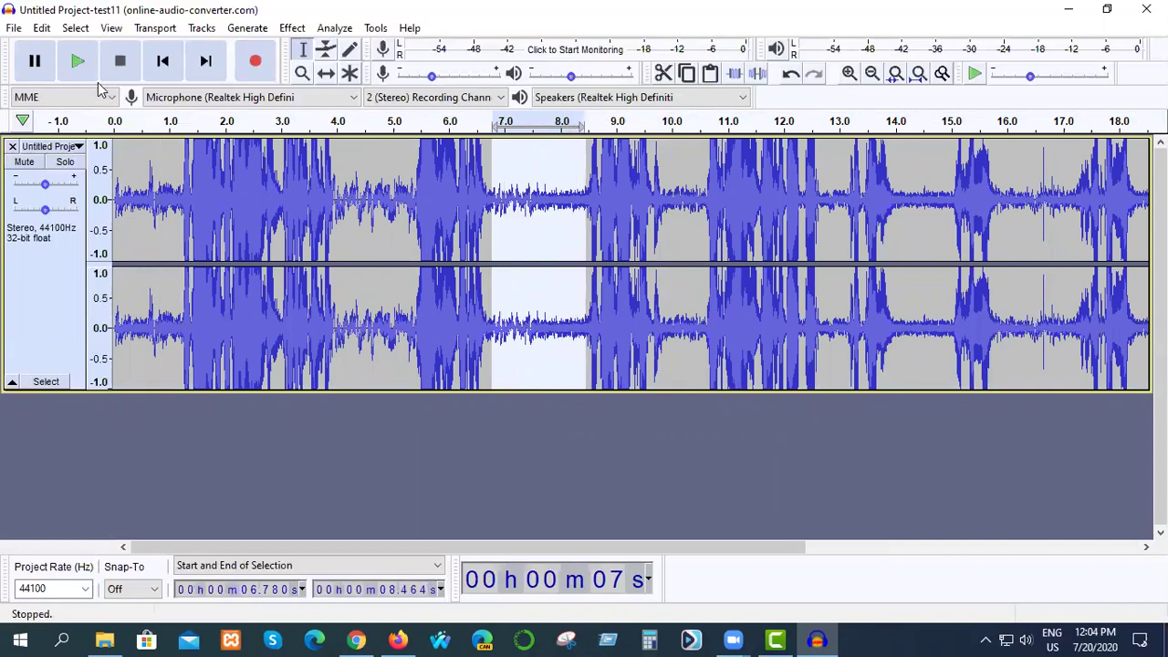
left_click(79, 64)
left_click(292, 28)
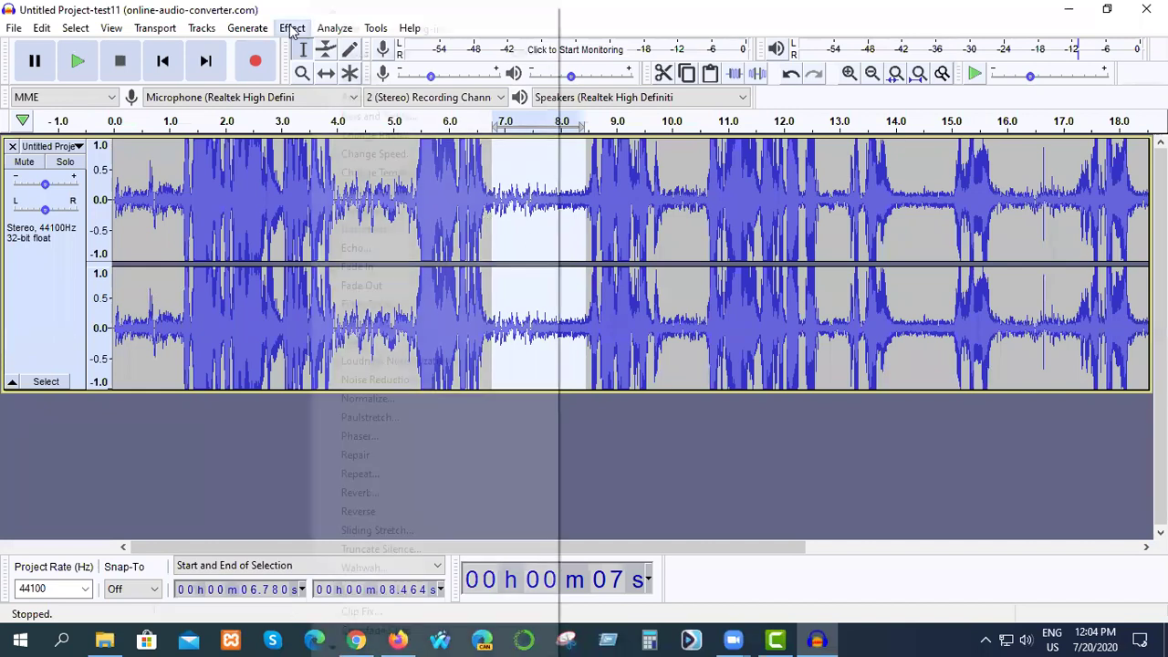
left_click(382, 380)
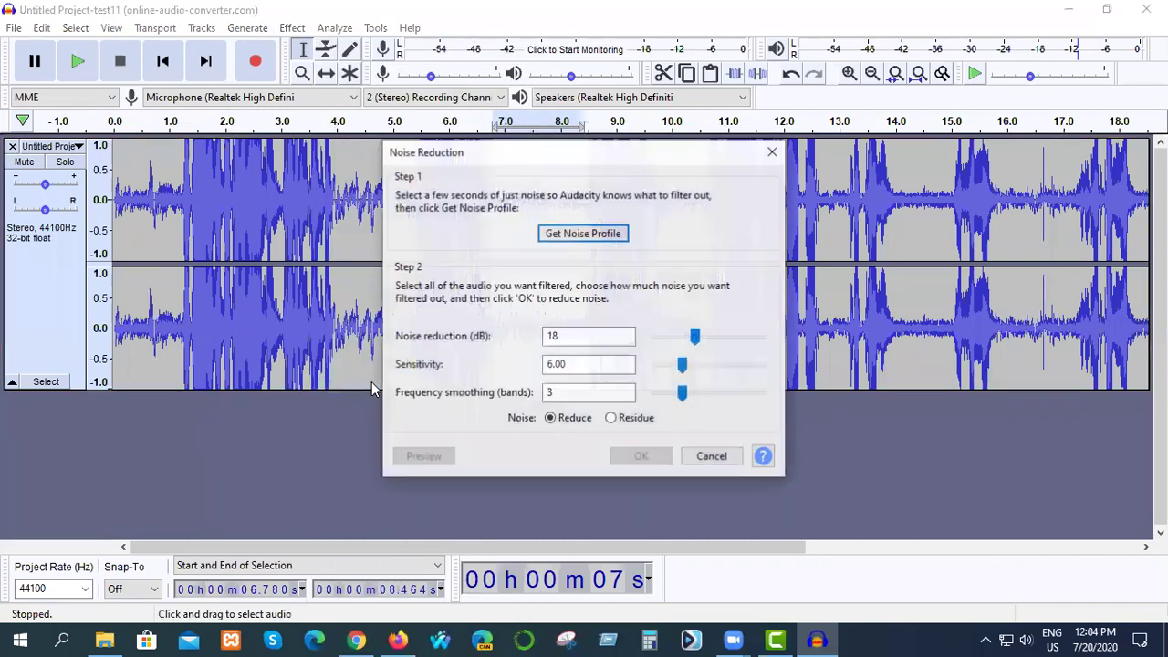
left_click(578, 230)
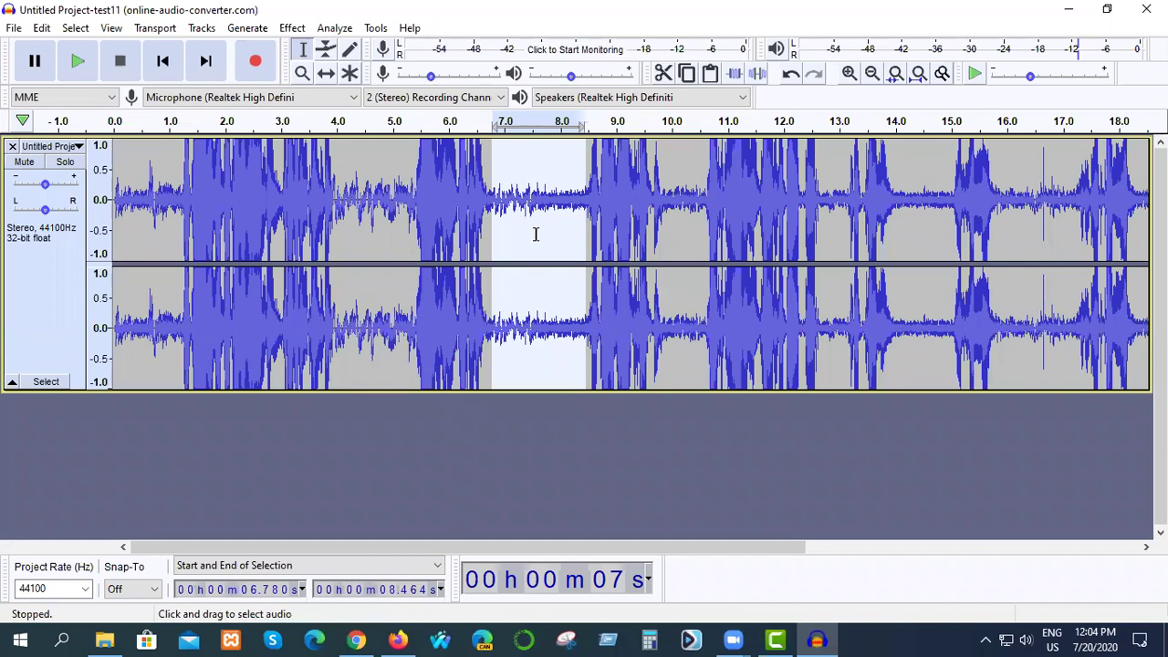
Apply Noise Reduction to the whole track with 18 dB reduction, sensitivity 6.00 and 3 frequency smoothing bands.
key("ctrl+a")
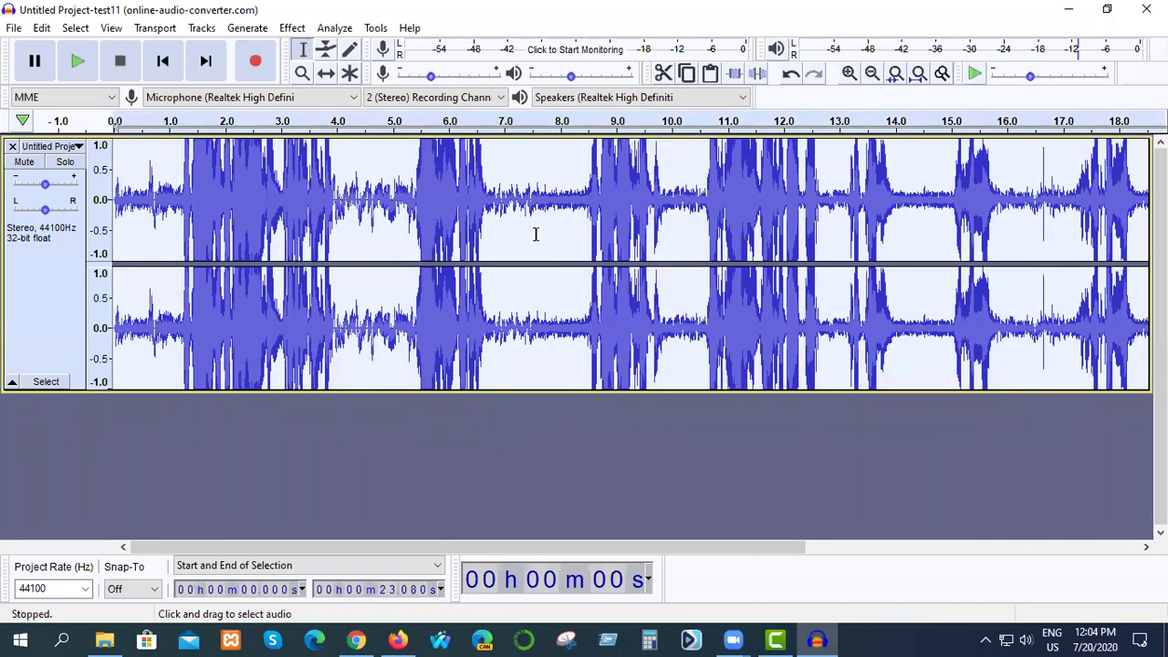
left_click(292, 29)
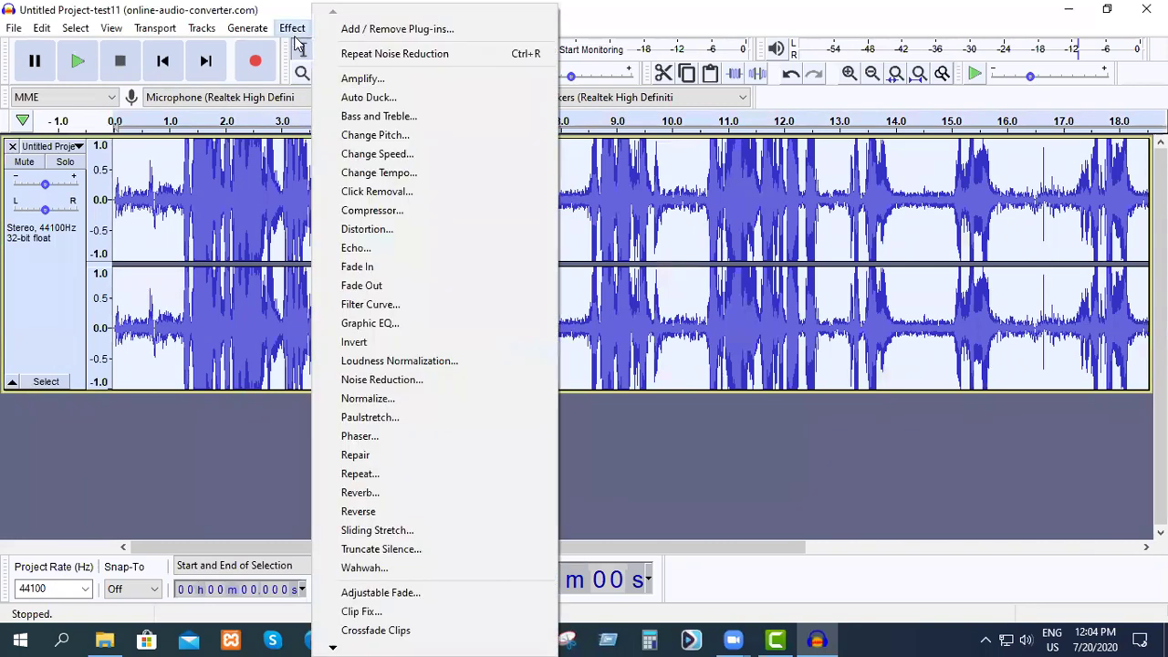
left_click(377, 381)
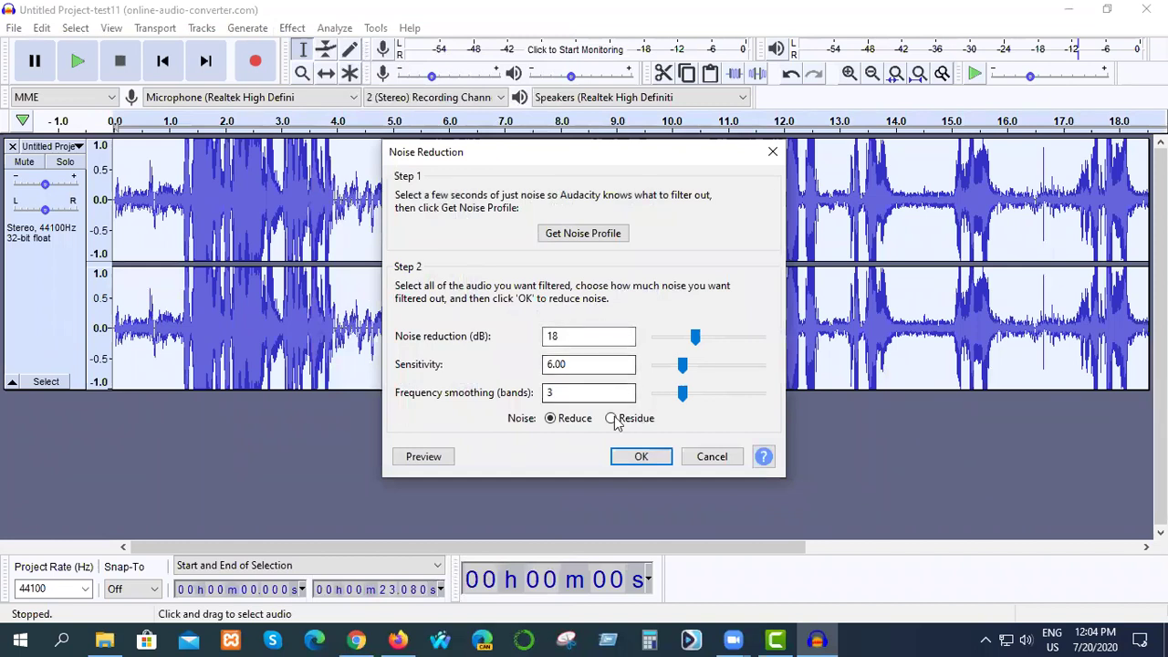
left_click(644, 453)
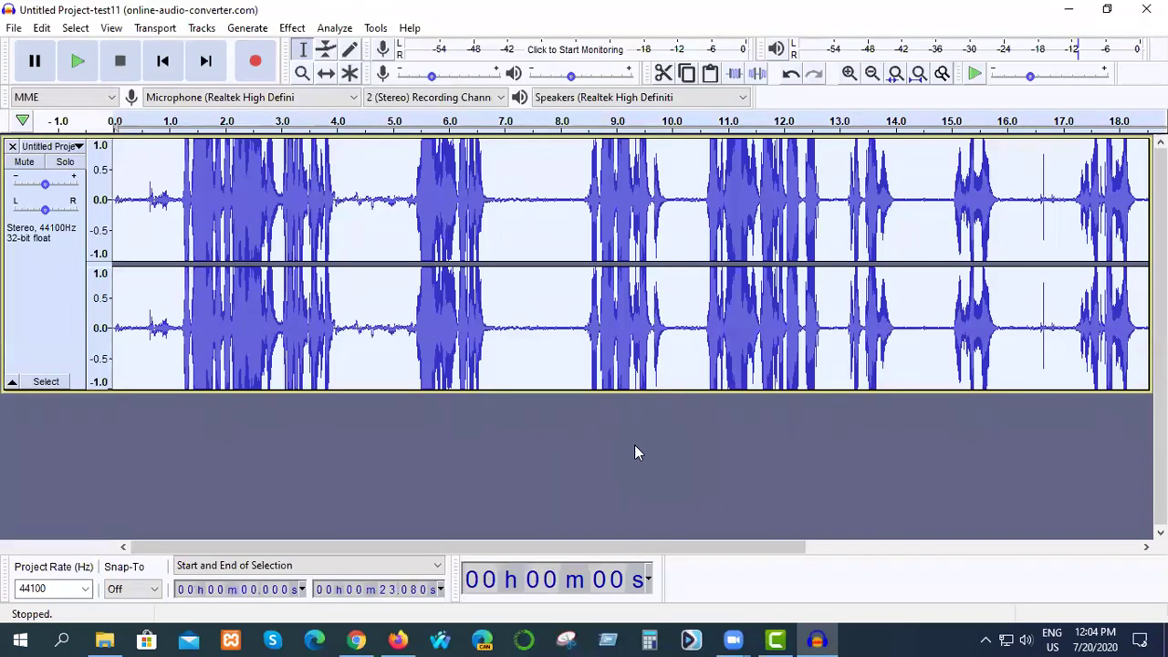
Capture a new noise profile from the remaining quiet passage between about 6.9 and 8.4 seconds.
left_click(290, 29)
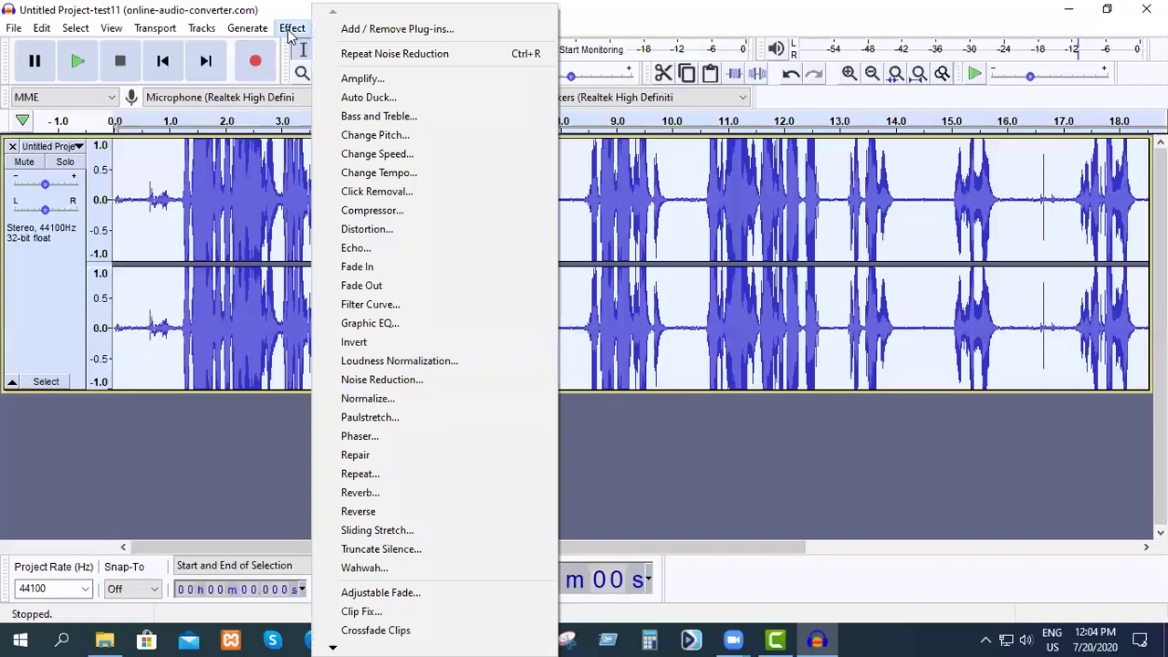
left_click(573, 313)
left_click_drag(498, 314, 589, 318)
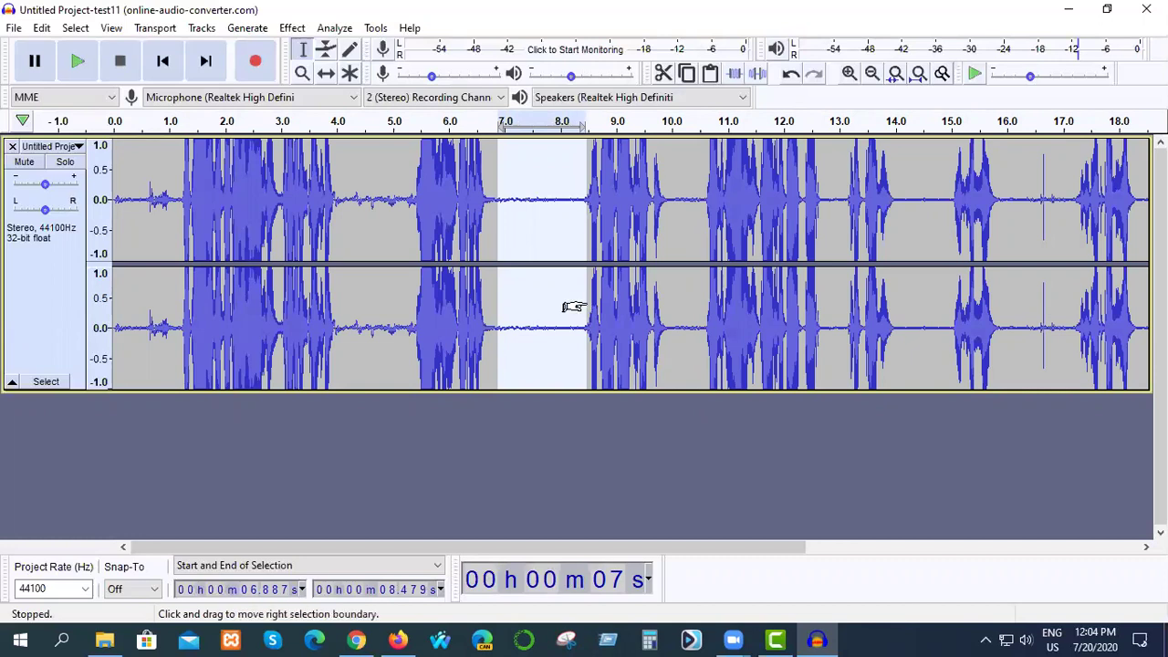
left_click_drag(590, 301, 499, 309)
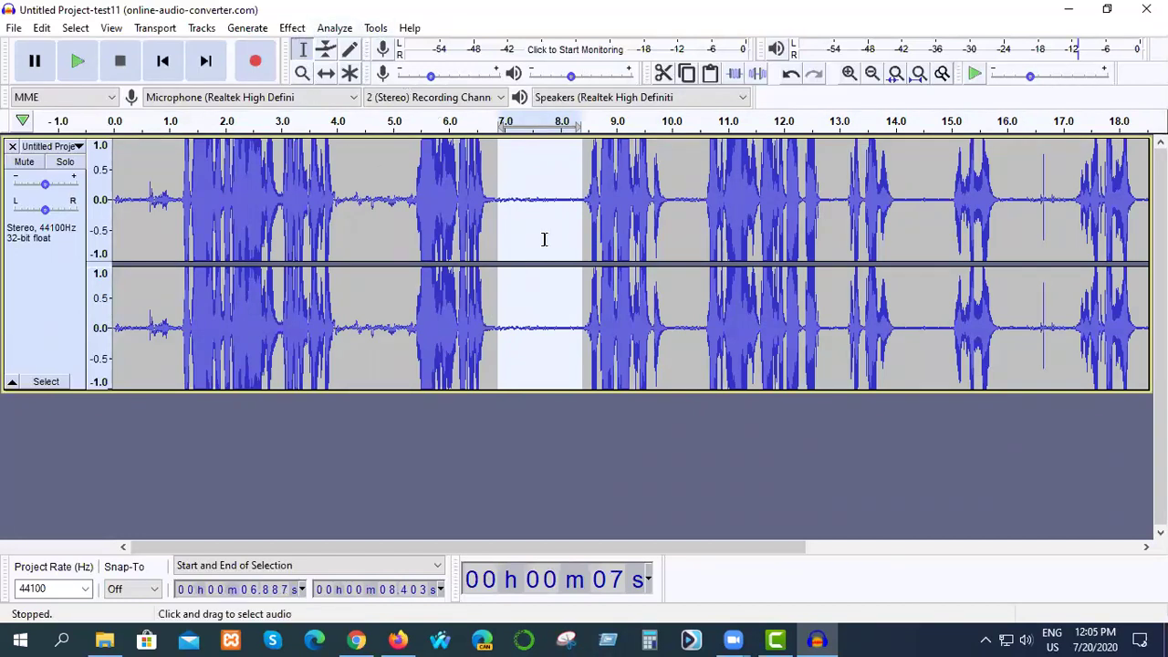
left_click(292, 27)
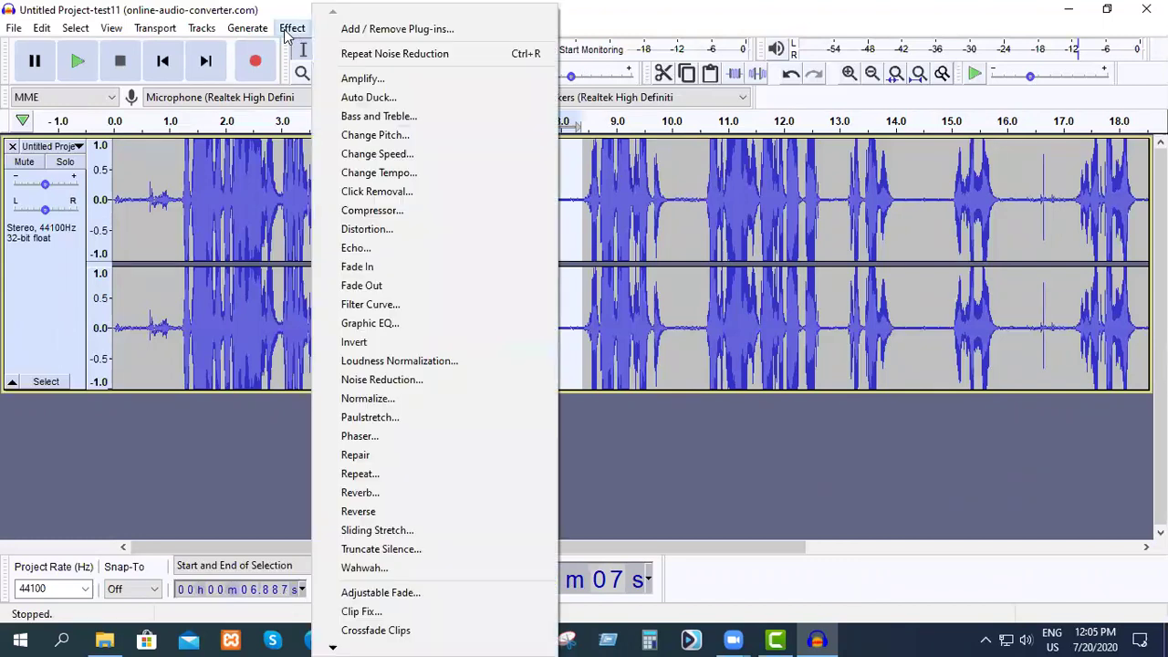
left_click(378, 379)
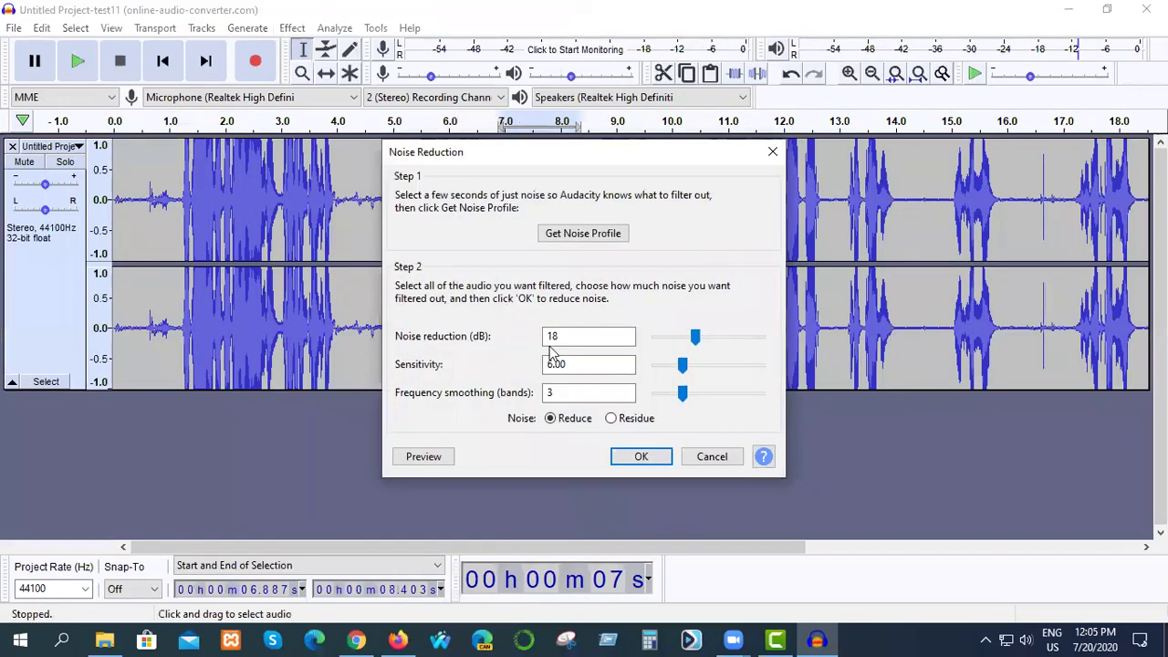
left_click(583, 234)
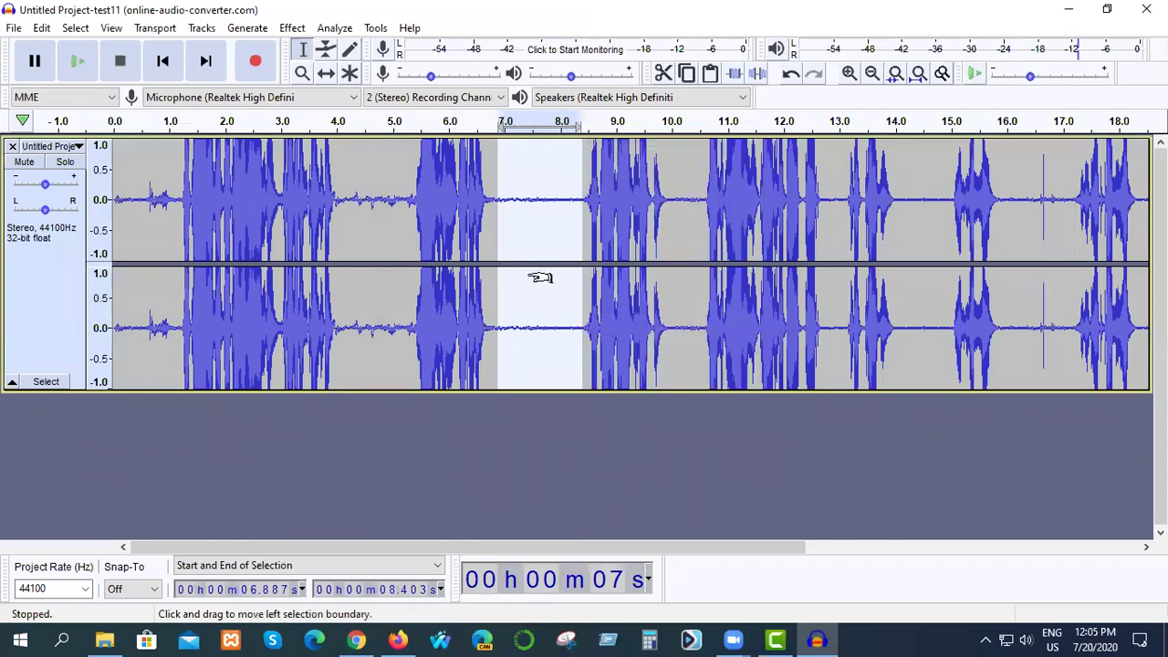
Apply a second Noise Reduction pass to the whole track with 18 dB reduction, sensitivity 6.00 and 3 frequency smoothing bands.
key("ctrl+a")
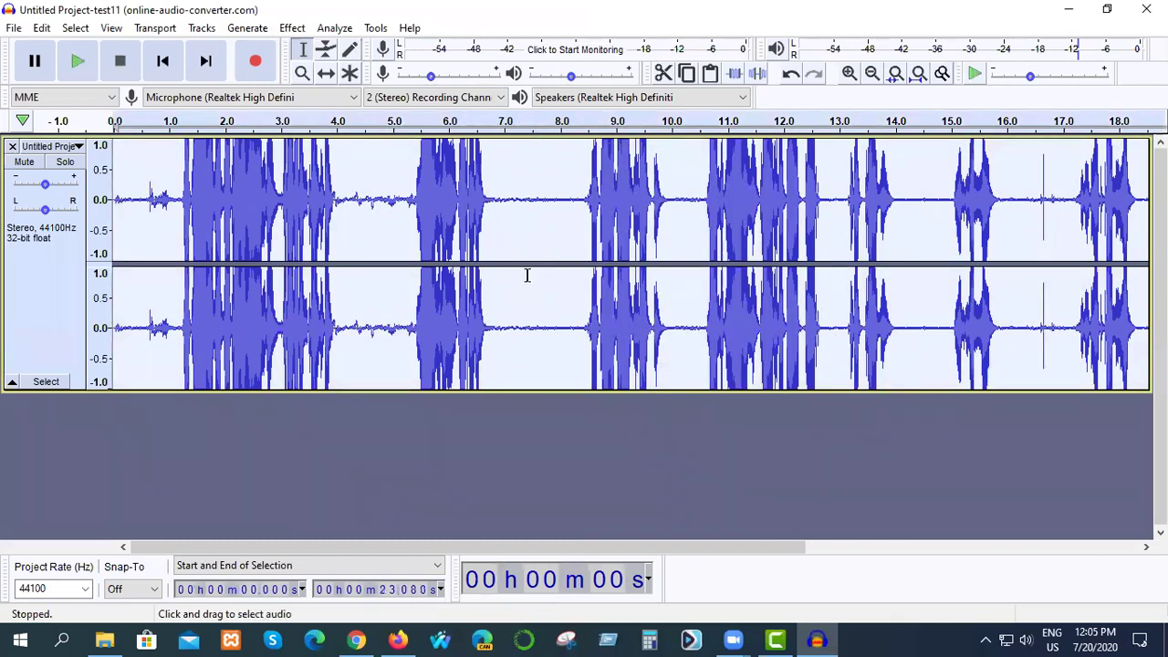
left_click(292, 28)
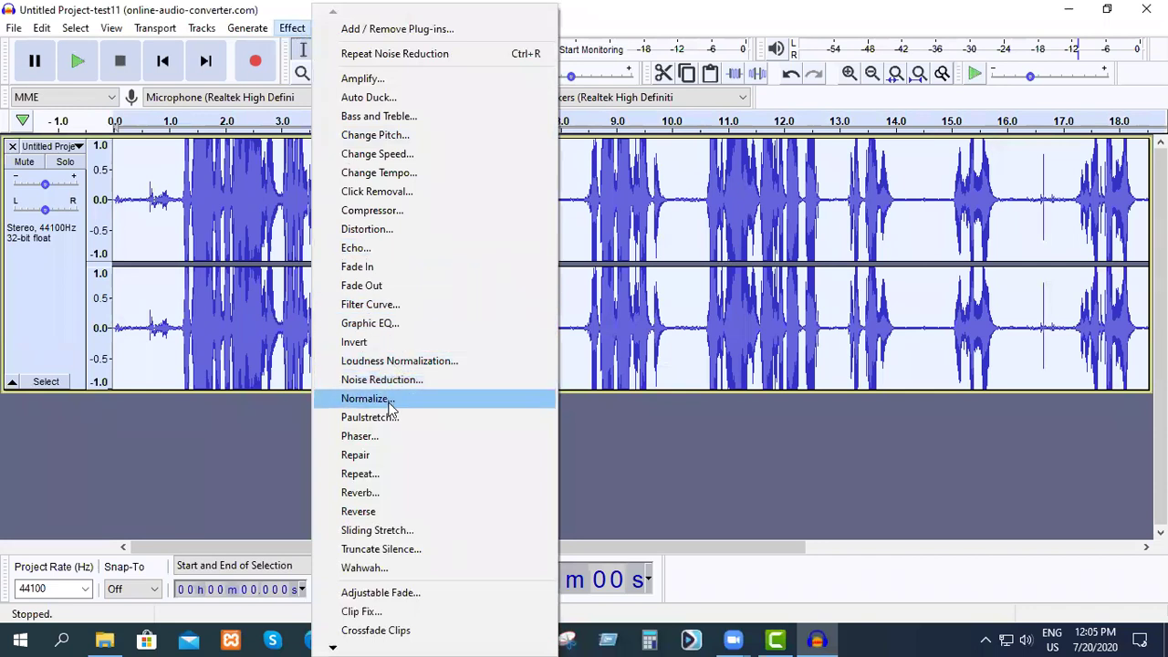
left_click(388, 379)
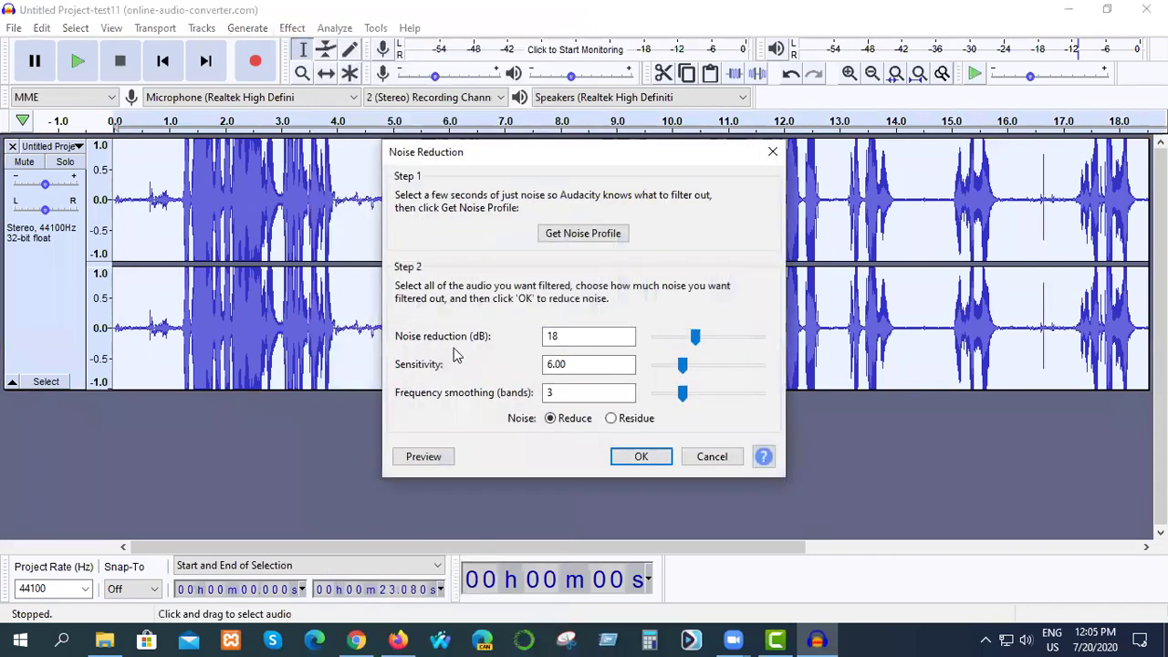
left_click(638, 457)
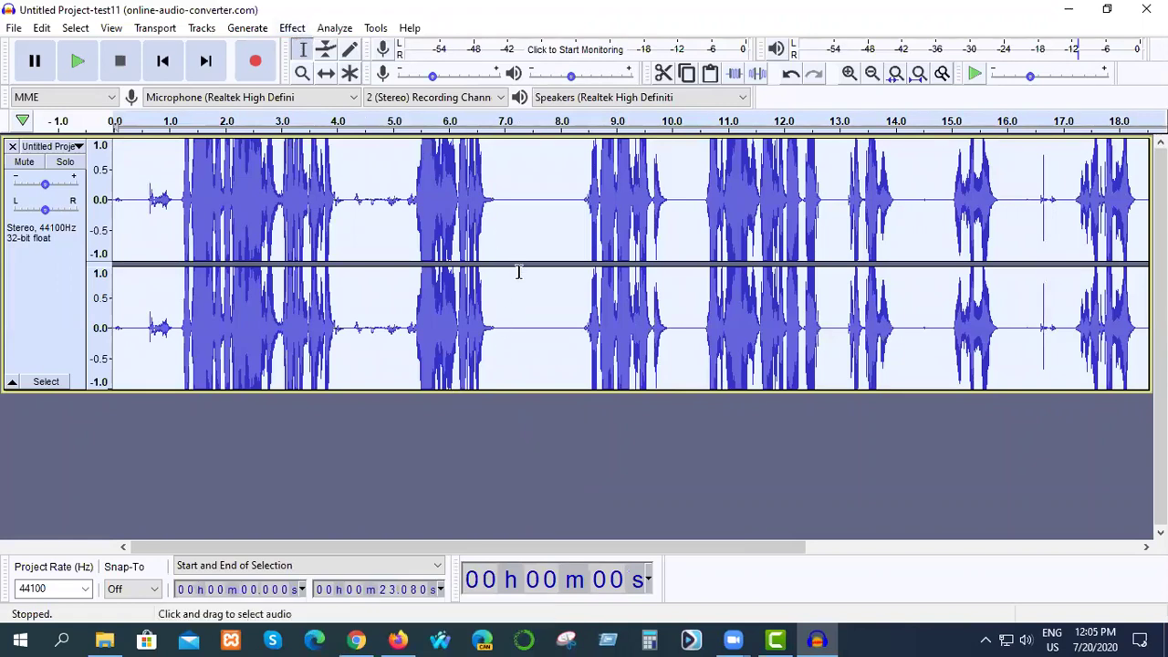
Compress the whole track with -10 dB threshold, -40 dB noise floor, 2:1 ratio and make-up gain for 0 dB, and play it back.
left_click(293, 28)
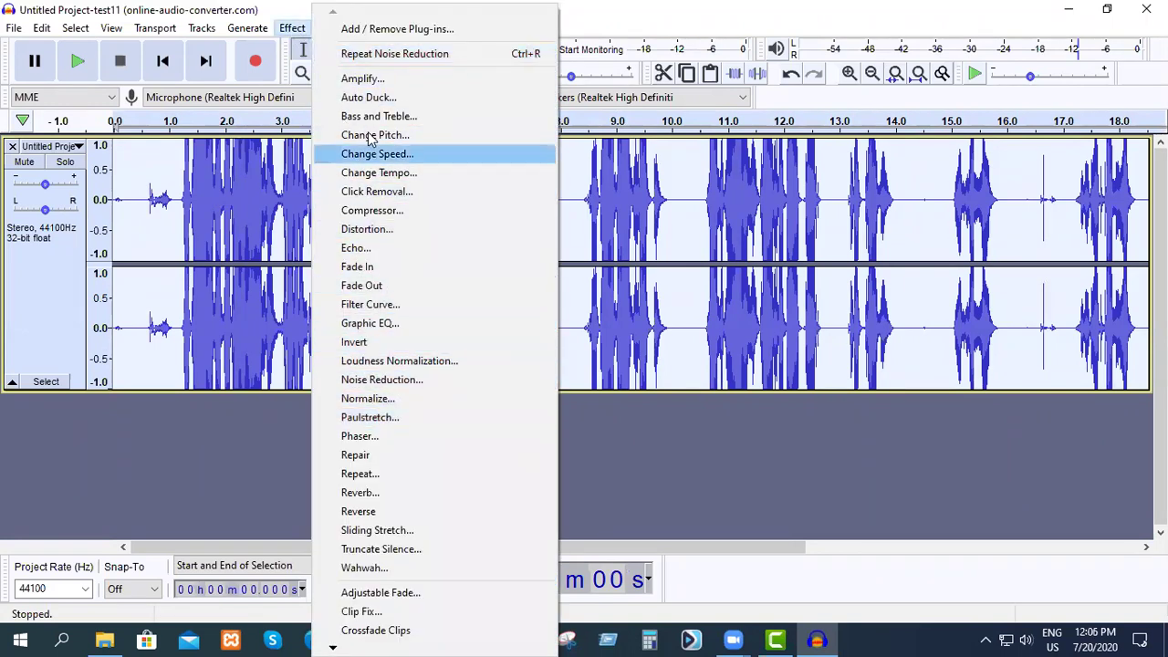
left_click(388, 211)
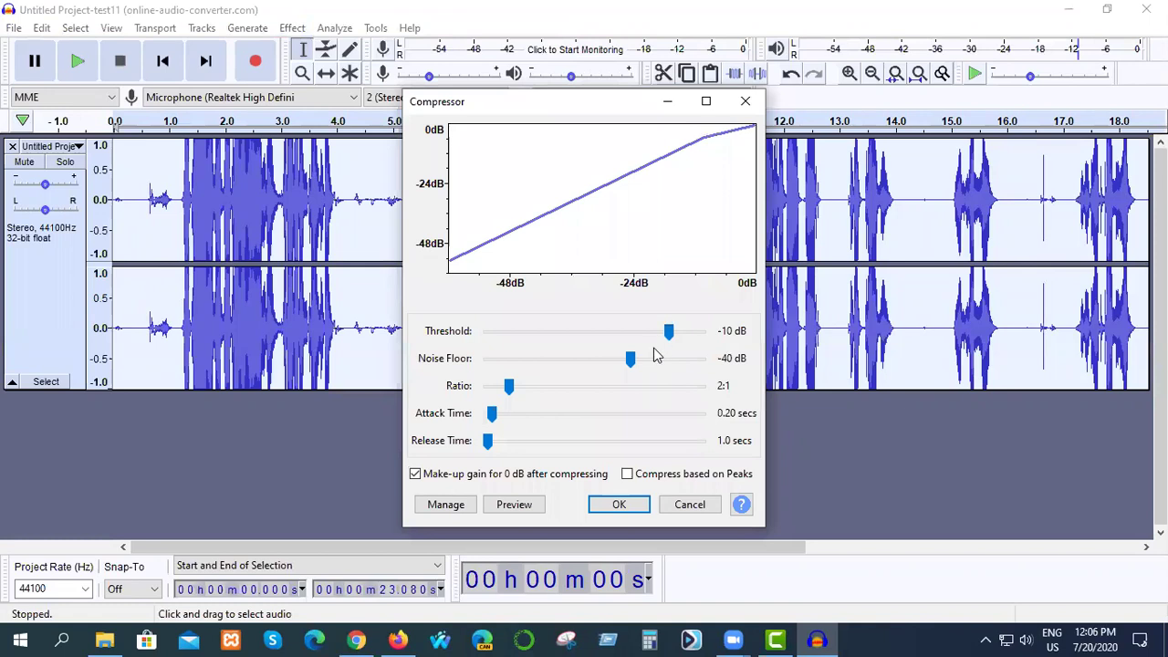
left_click(619, 506)
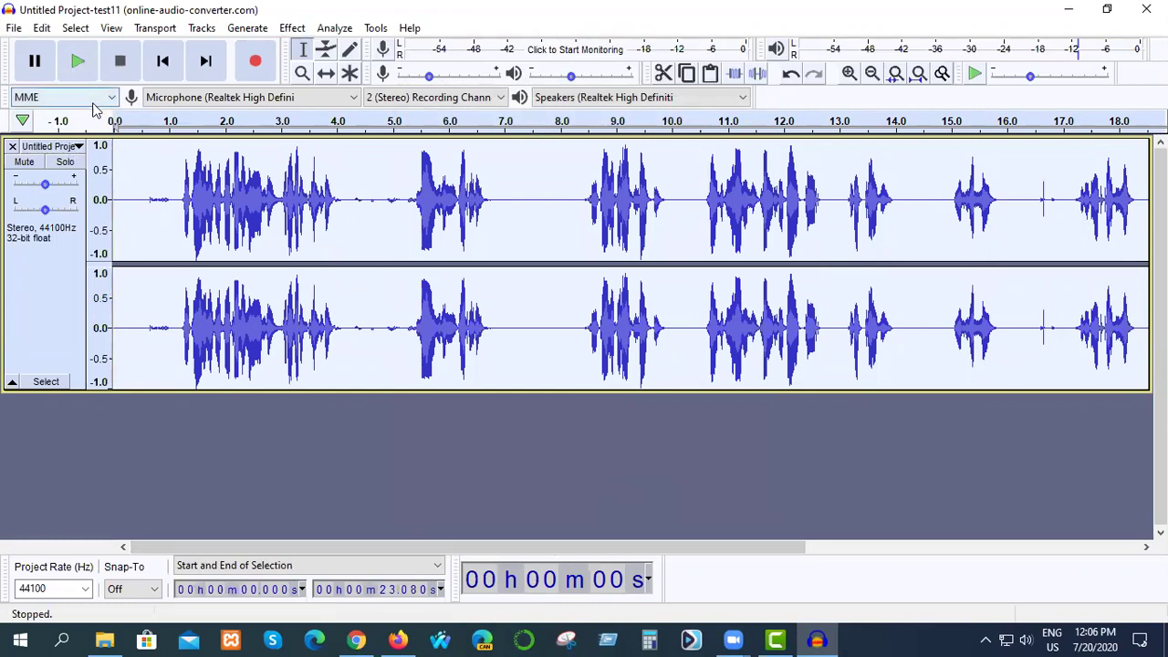
left_click(78, 64)
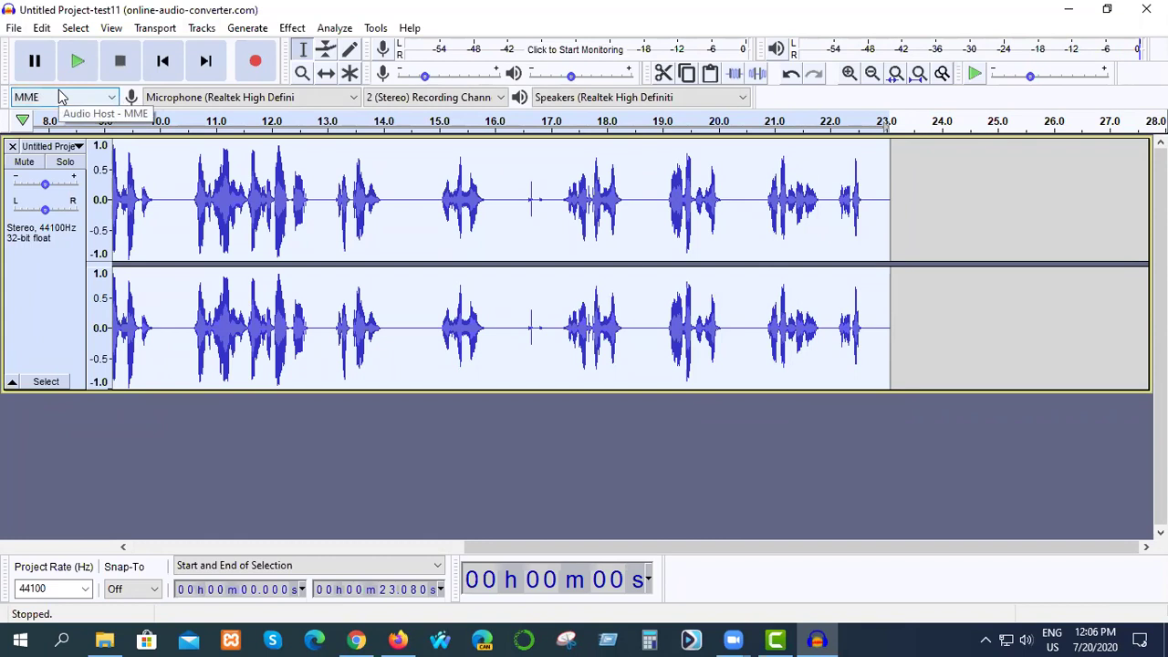
Export the track as an MP3 named Auda 01 to the Audacity folder with the Standard 170-210 kbps preset, keeping the existing metadata tags.
left_click(14, 28)
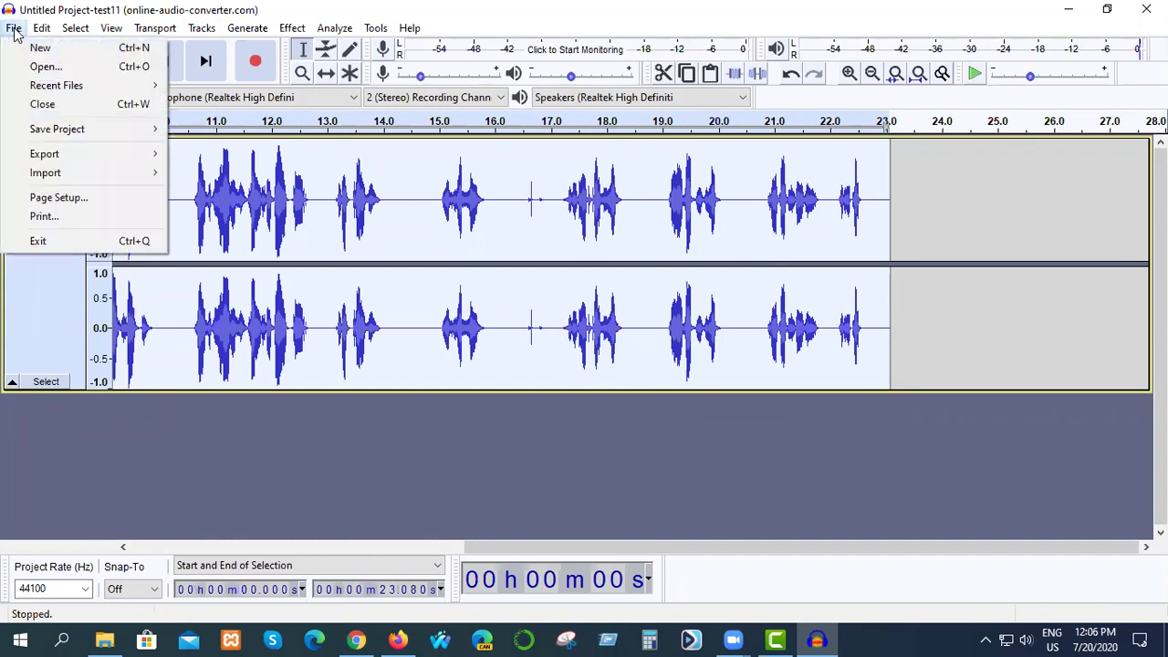
mouse_move(56, 135)
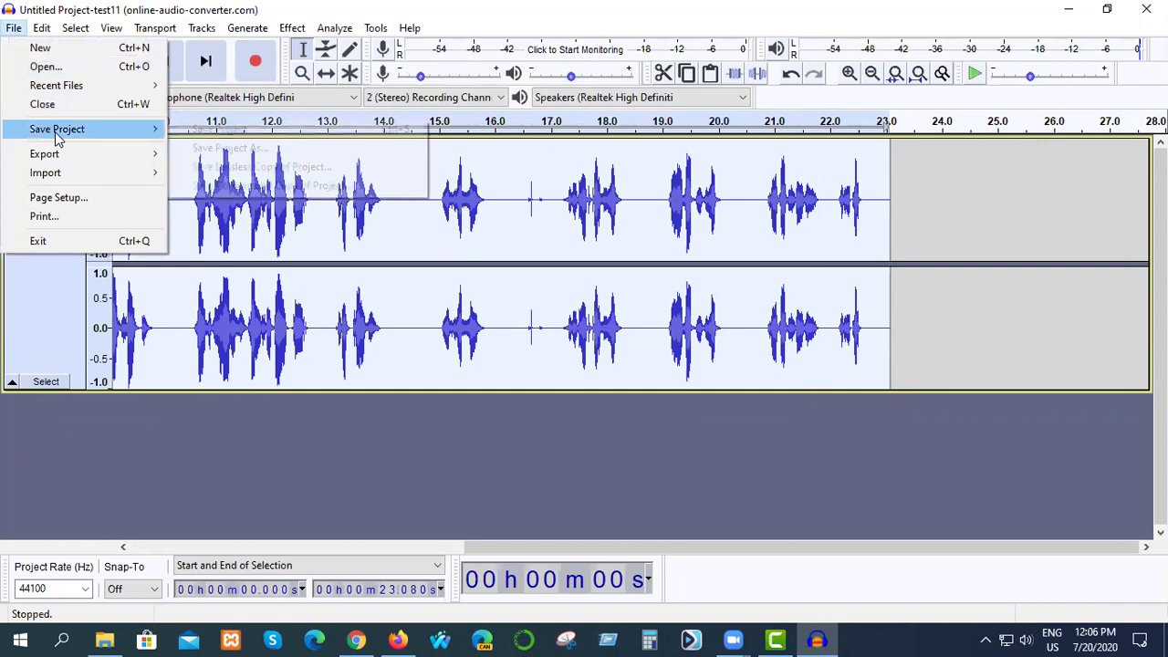
mouse_move(64, 162)
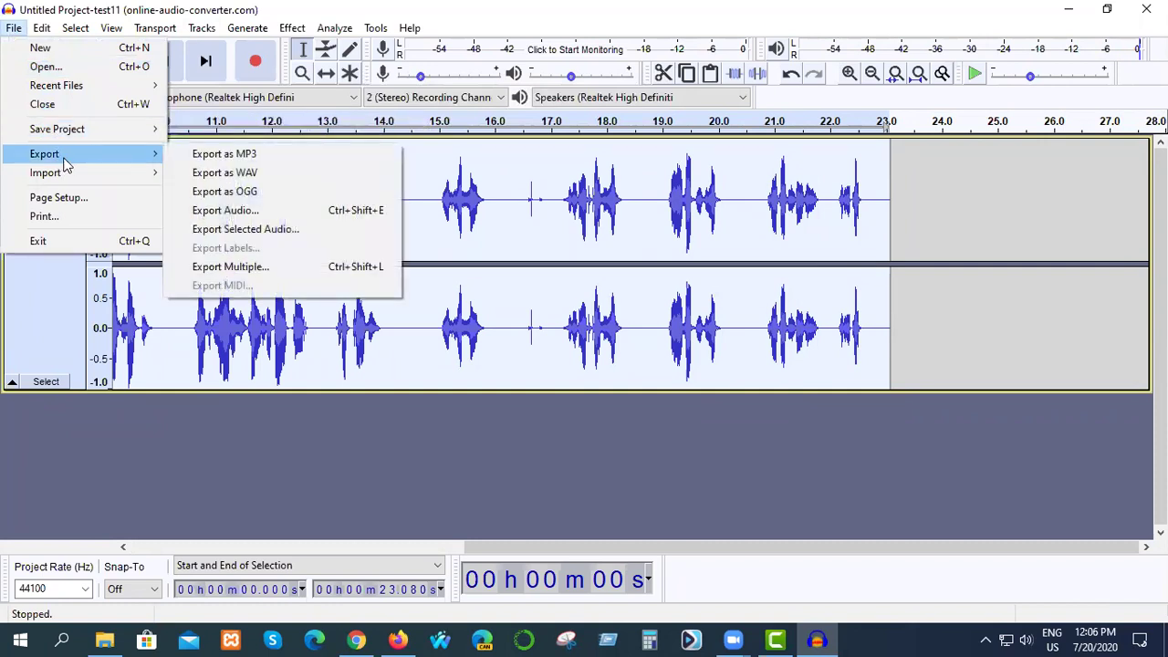
left_click(224, 154)
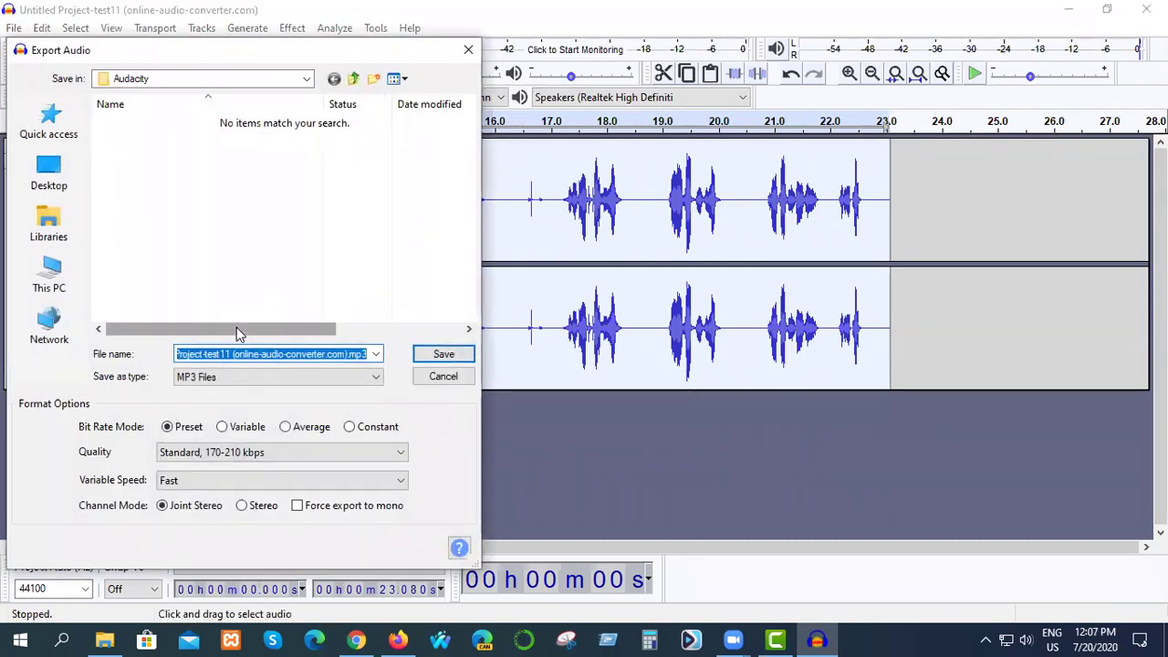
type("A")
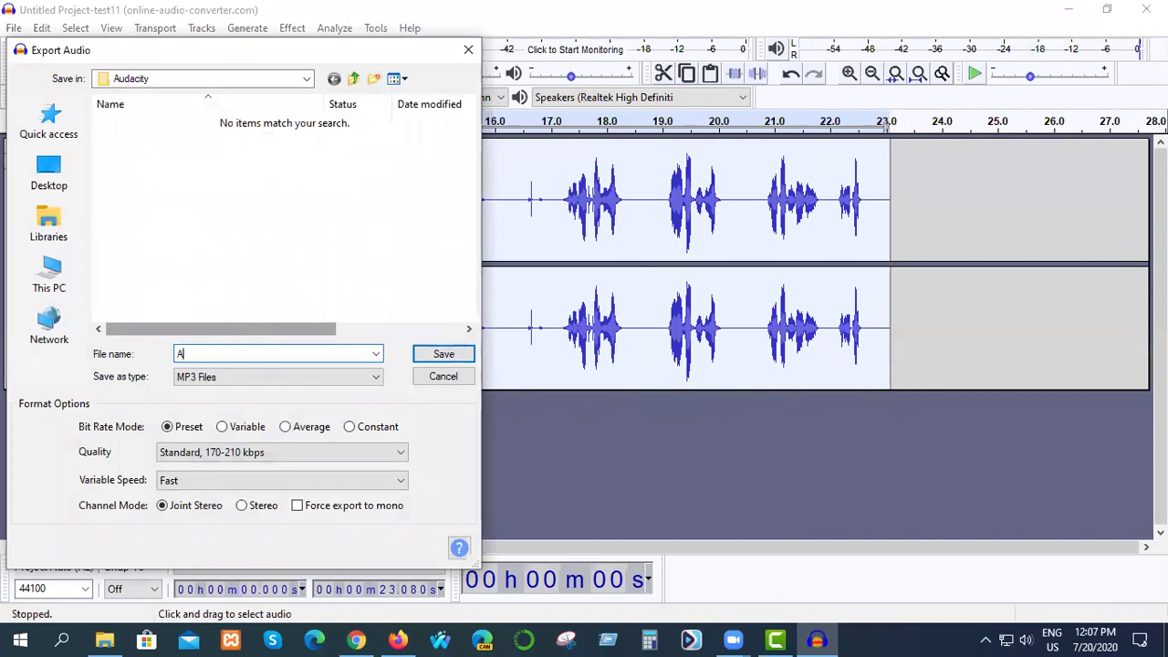
type("uda 01")
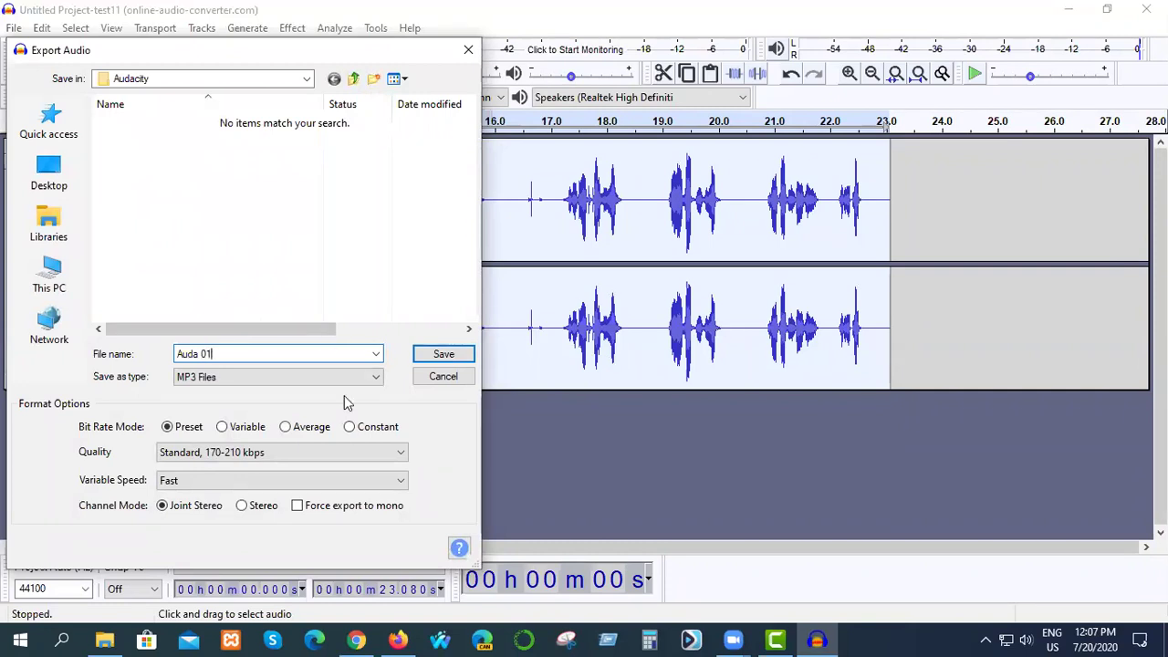
left_click(443, 354)
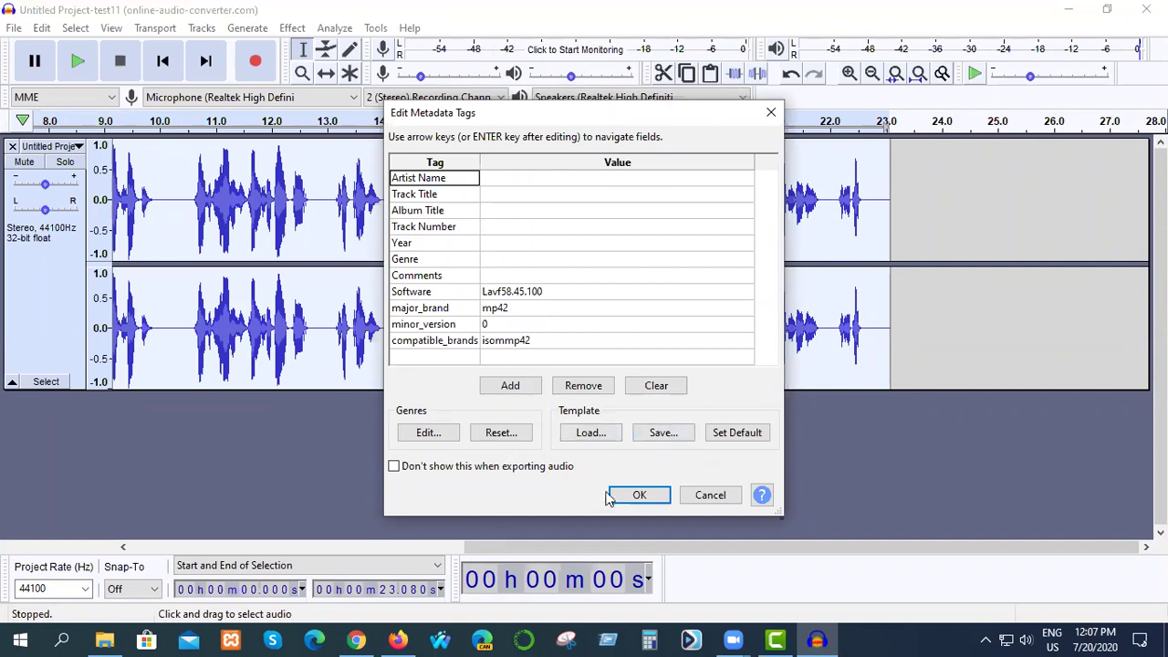
left_click(667, 500)
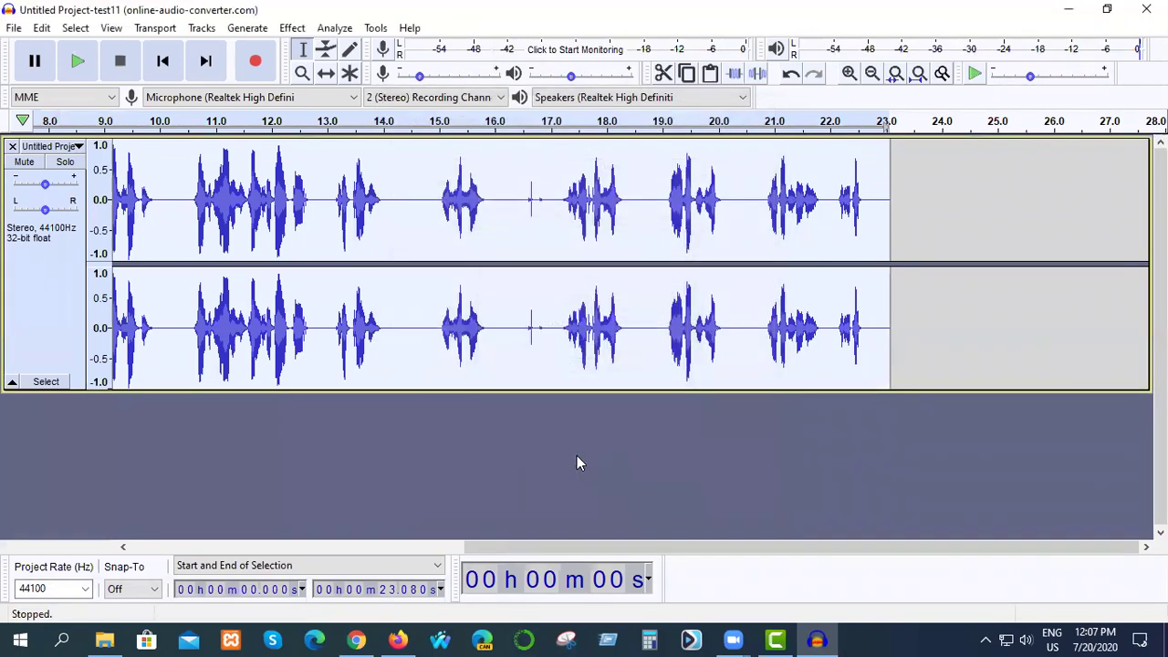
Switch to File Explorer and locate the exported MP3 in the Audacity folder under Documents.
left_click(104, 639)
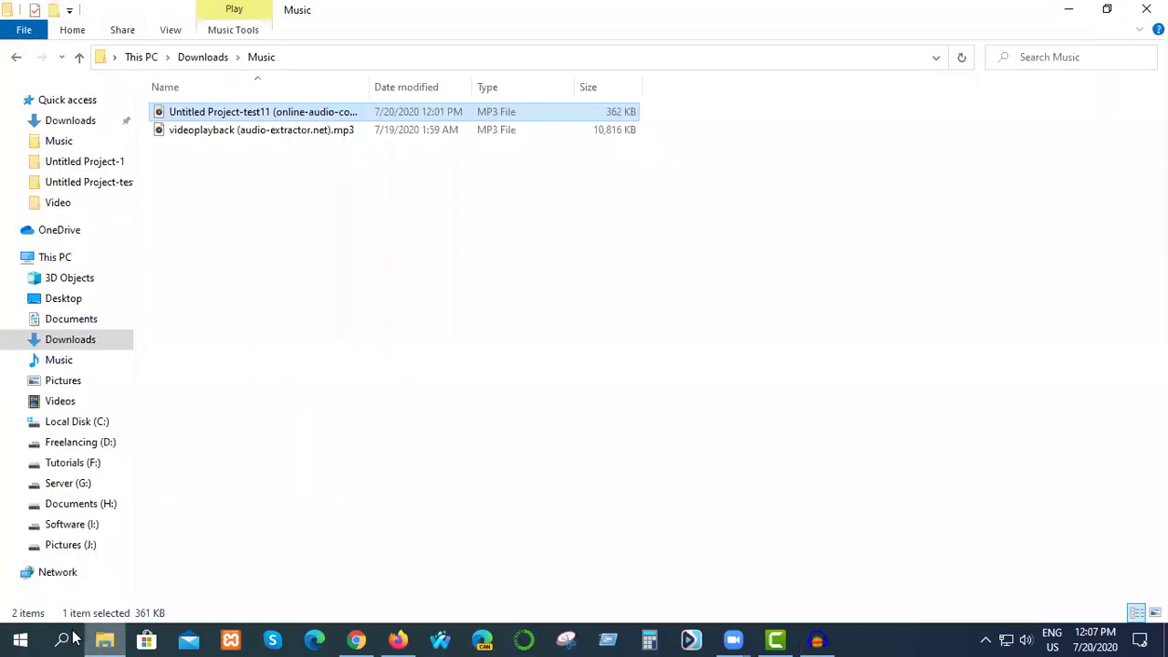
left_click(59, 301)
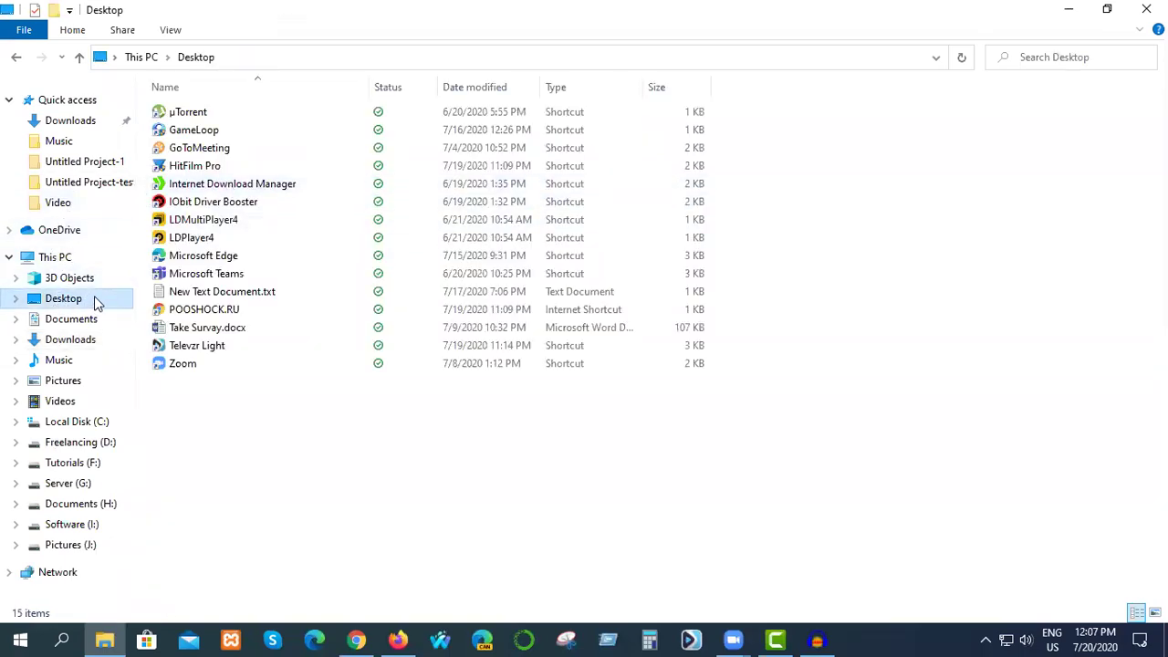
left_click(57, 126)
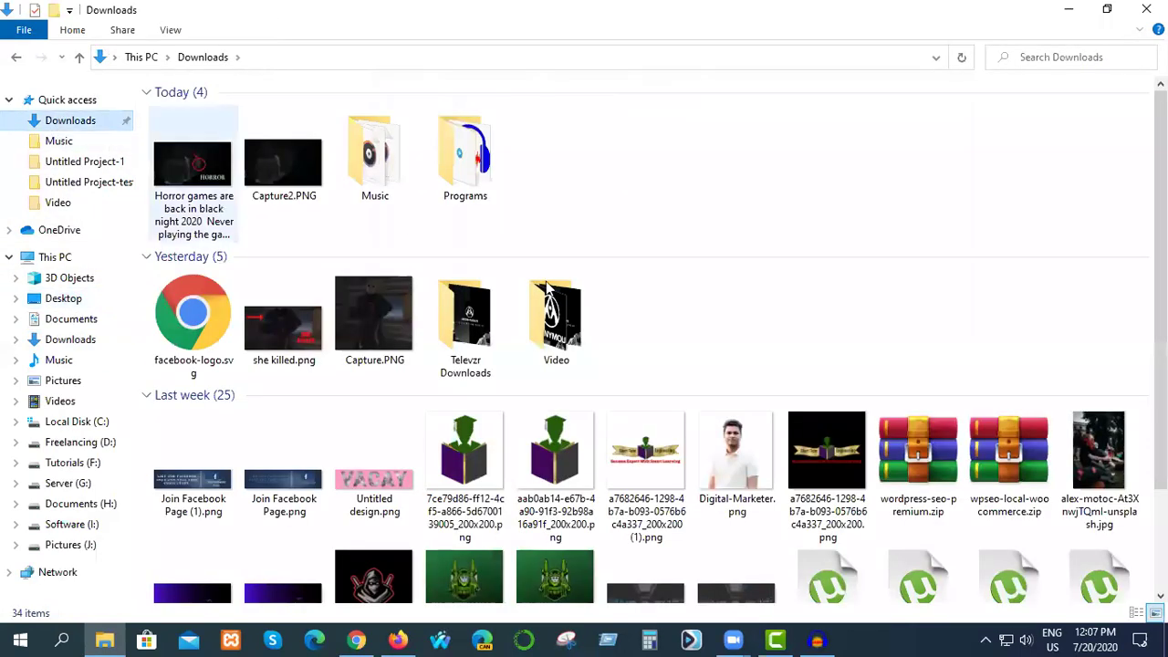
scroll(649, 270, "down", 2)
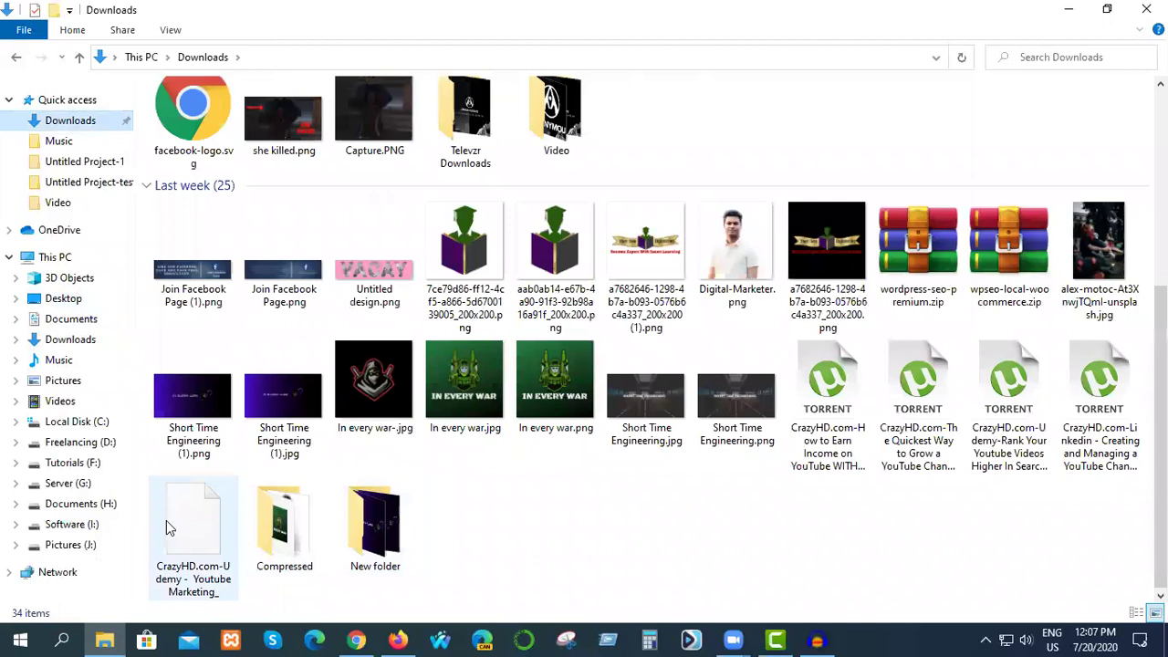
left_click(55, 257)
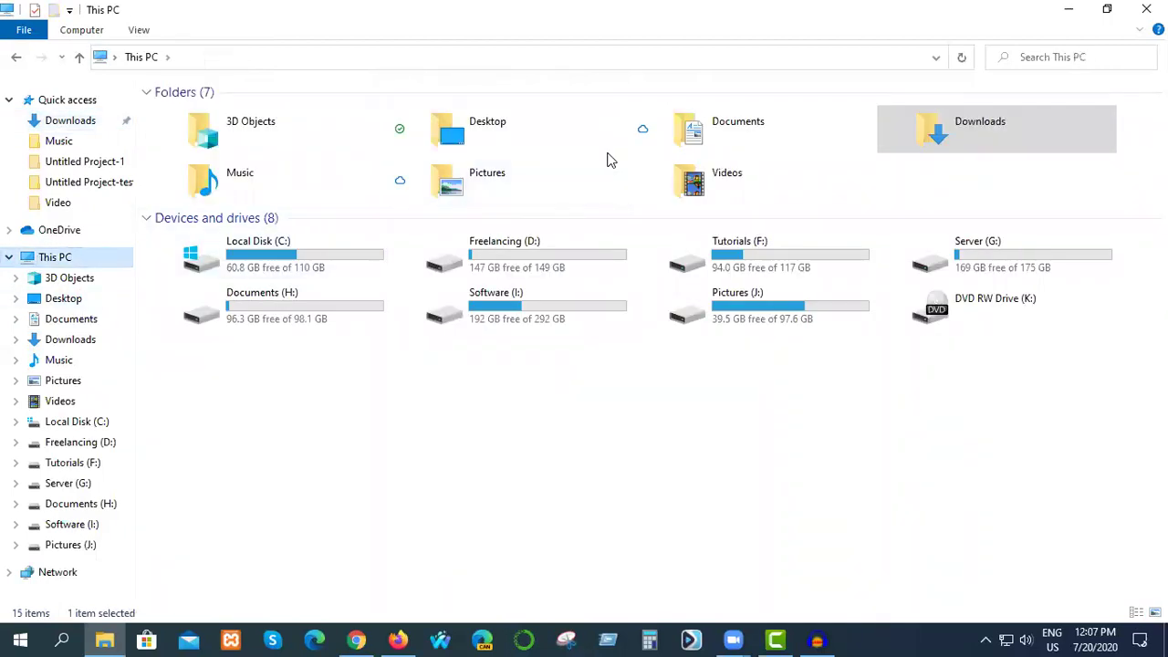
double_click(691, 141)
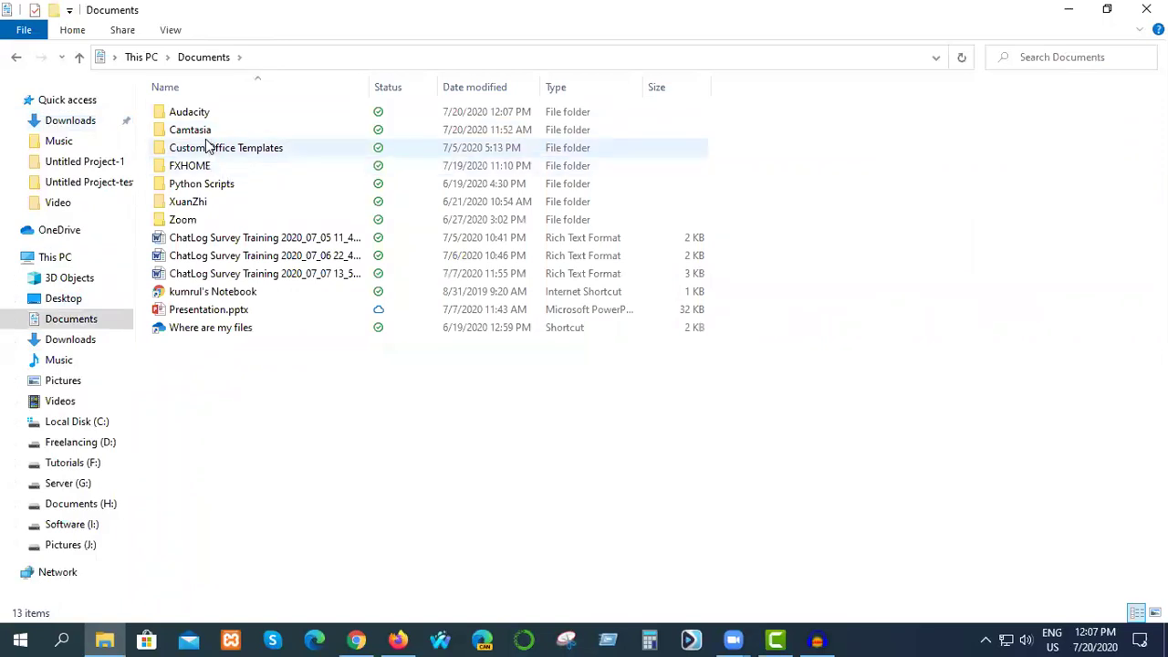
double_click(210, 119)
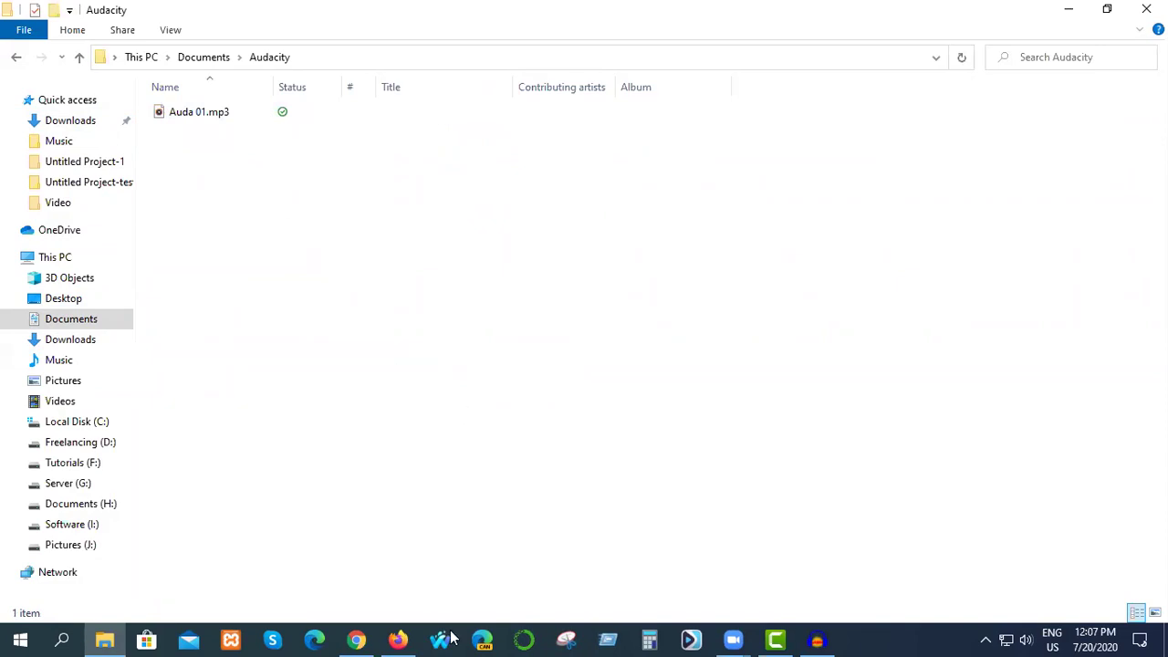
Switch to Camtasia and delete the original separated audio clip from Track 3.
left_click(783, 639)
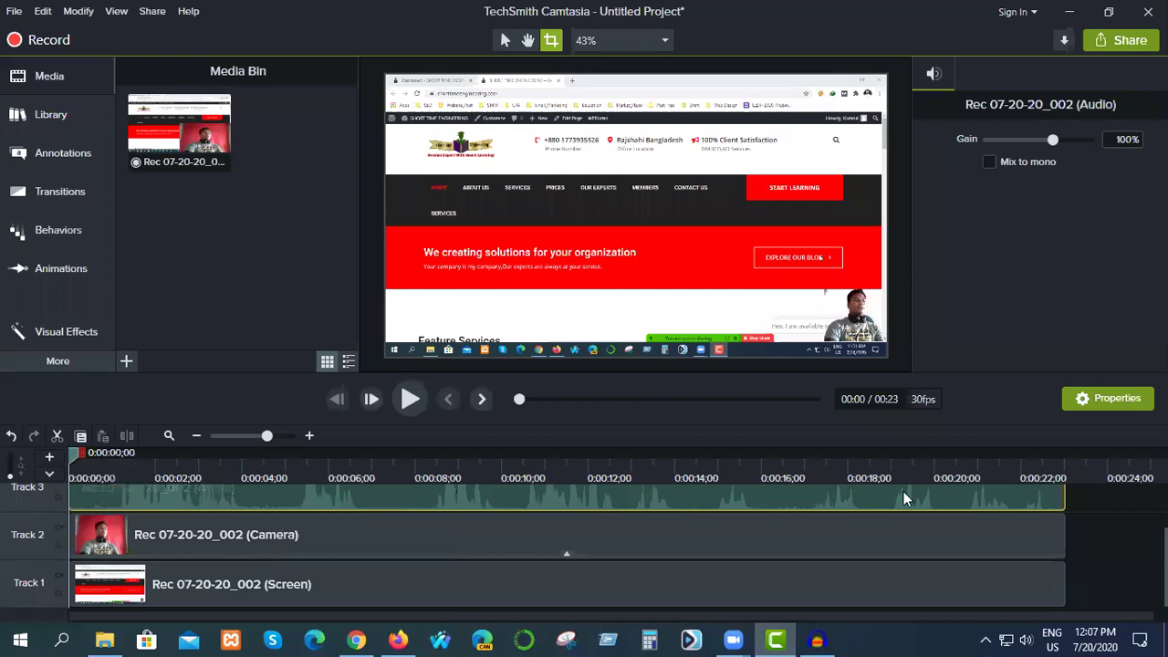
key("Delete")
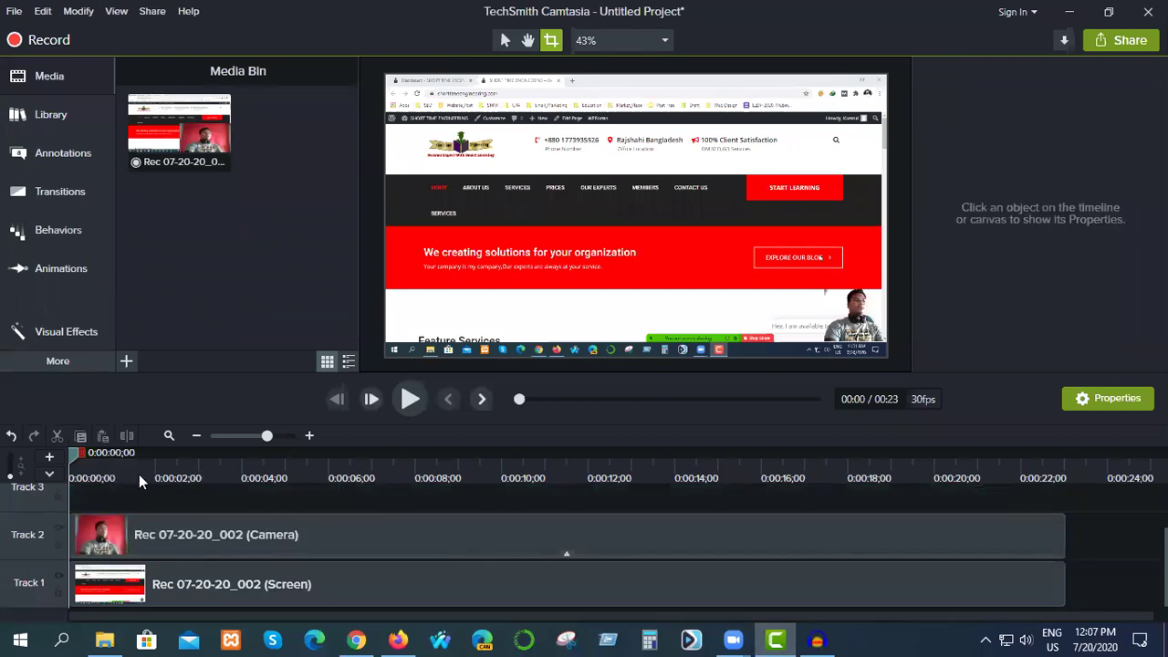
Import Auda 01.mp3 from the Audacity folder in Documents into the media bin.
left_click(128, 360)
left_click(157, 306)
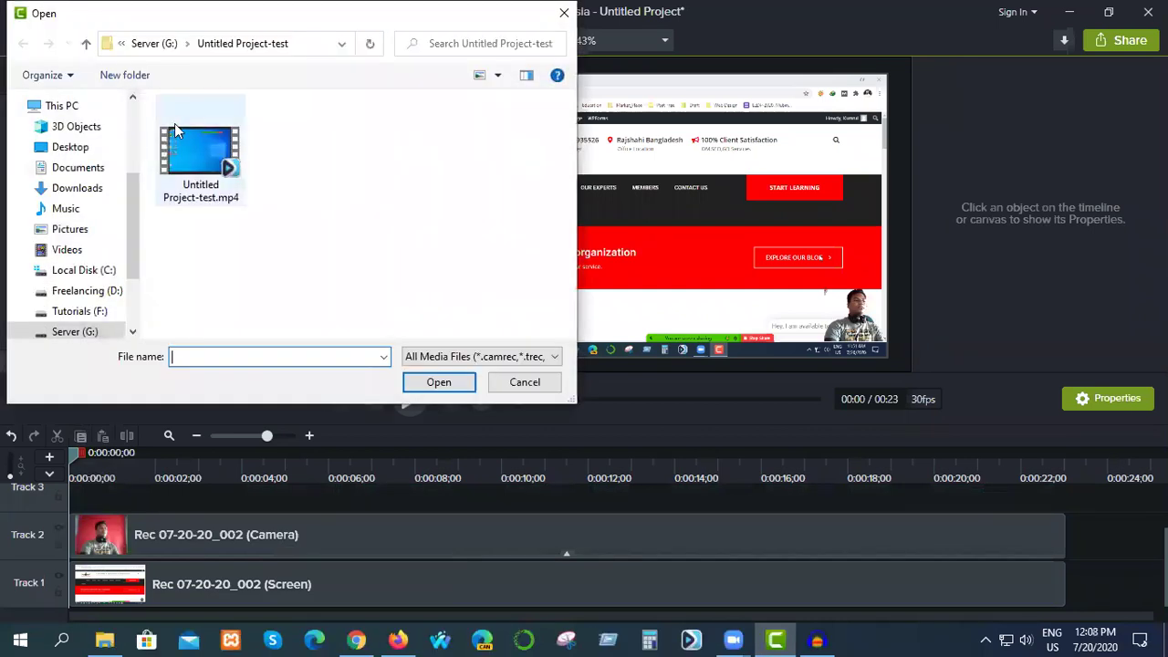
left_click(68, 147)
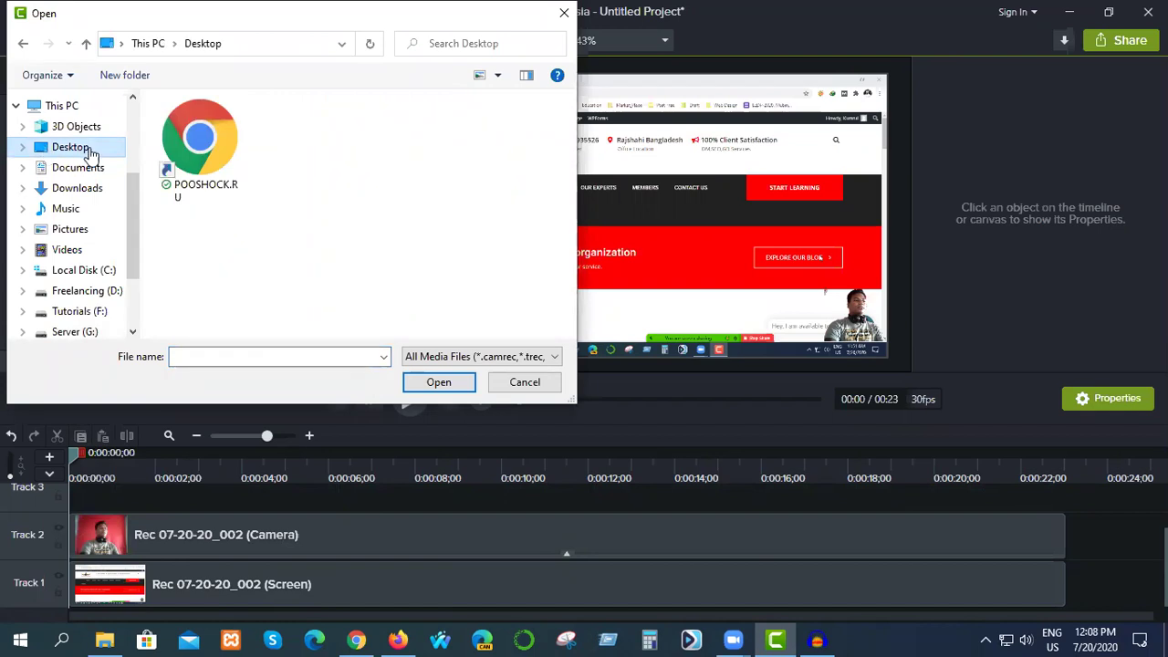
left_click(62, 108)
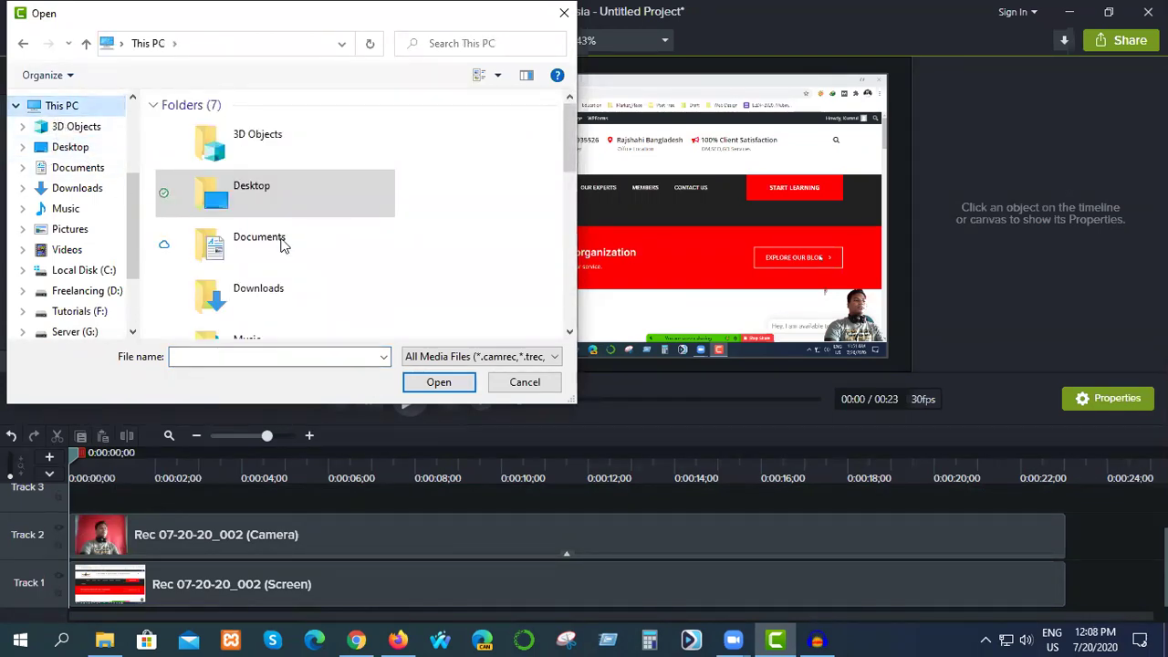
scroll(295, 229, "down", 2)
scroll(296, 230, "up", 1)
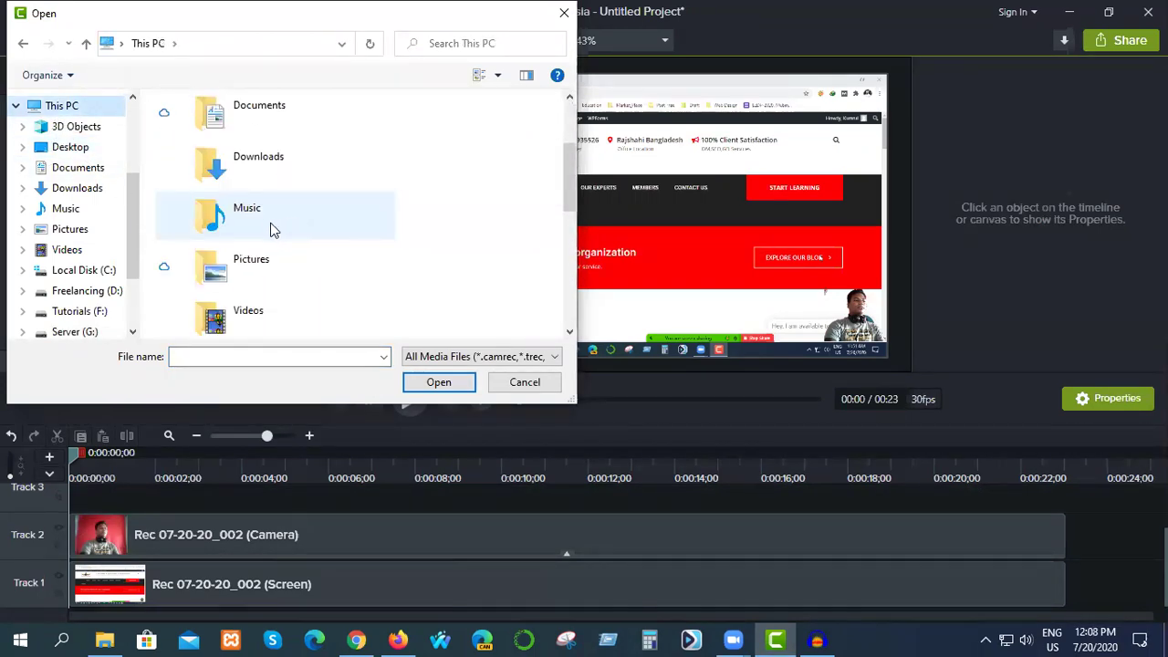
double_click(269, 228)
left_click(23, 43)
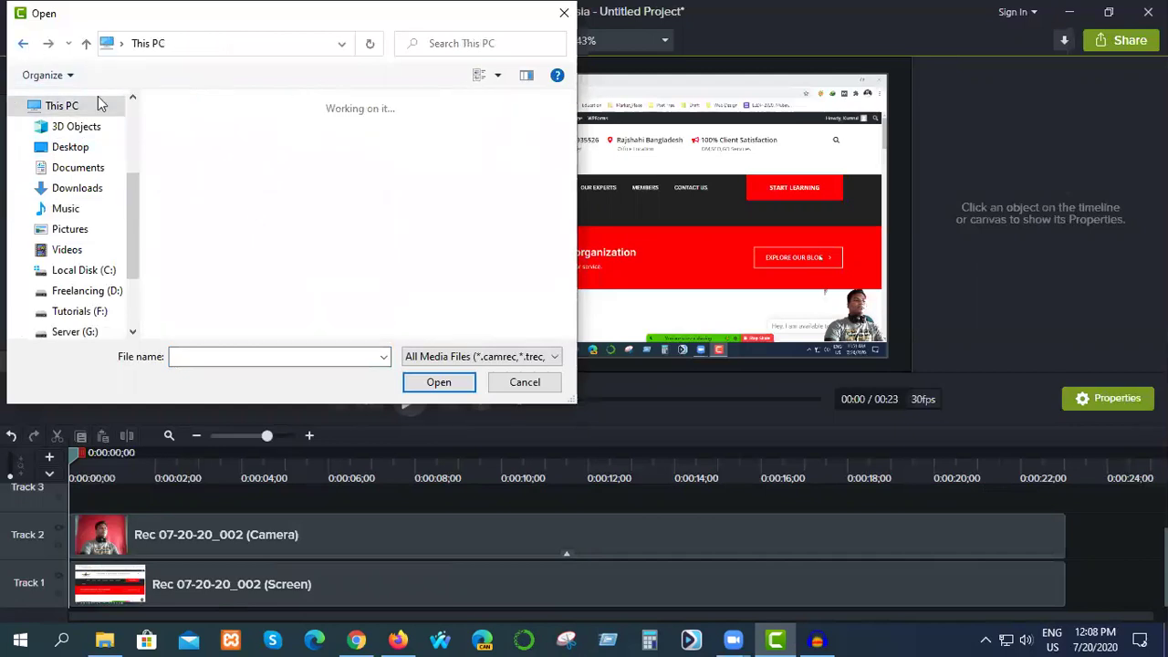
double_click(270, 215)
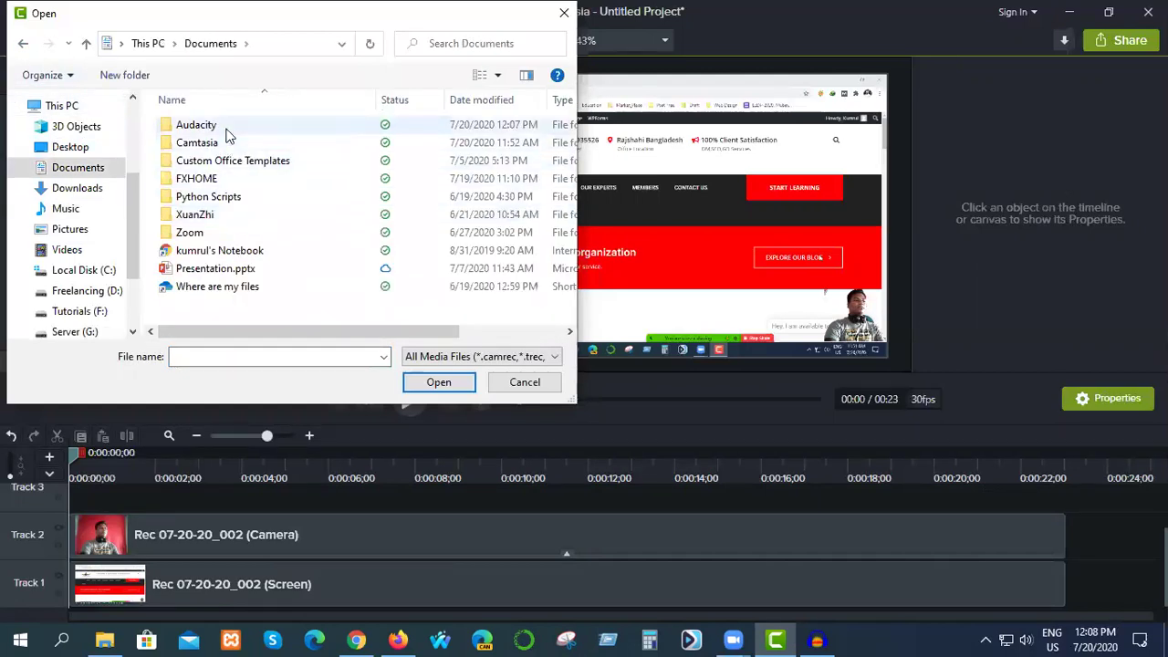
double_click(227, 130)
left_click(228, 130)
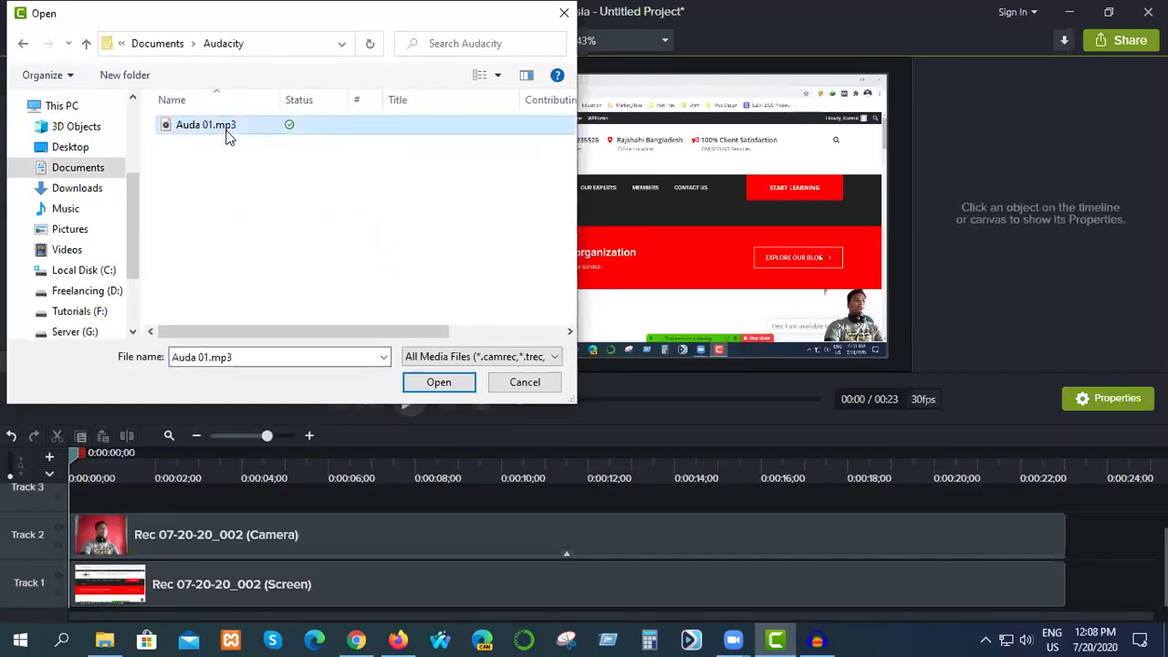
left_click(443, 387)
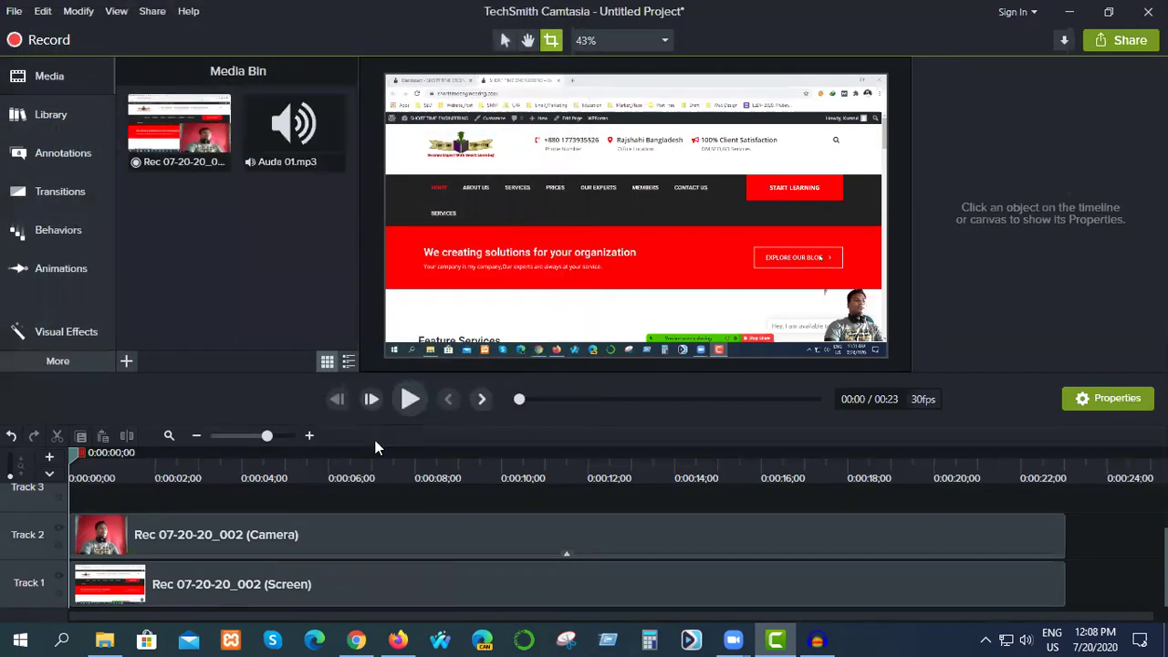
Place Auda 01.mp3 from the media bin at the start of Track 3 on the timeline.
left_click_drag(292, 132, 162, 481)
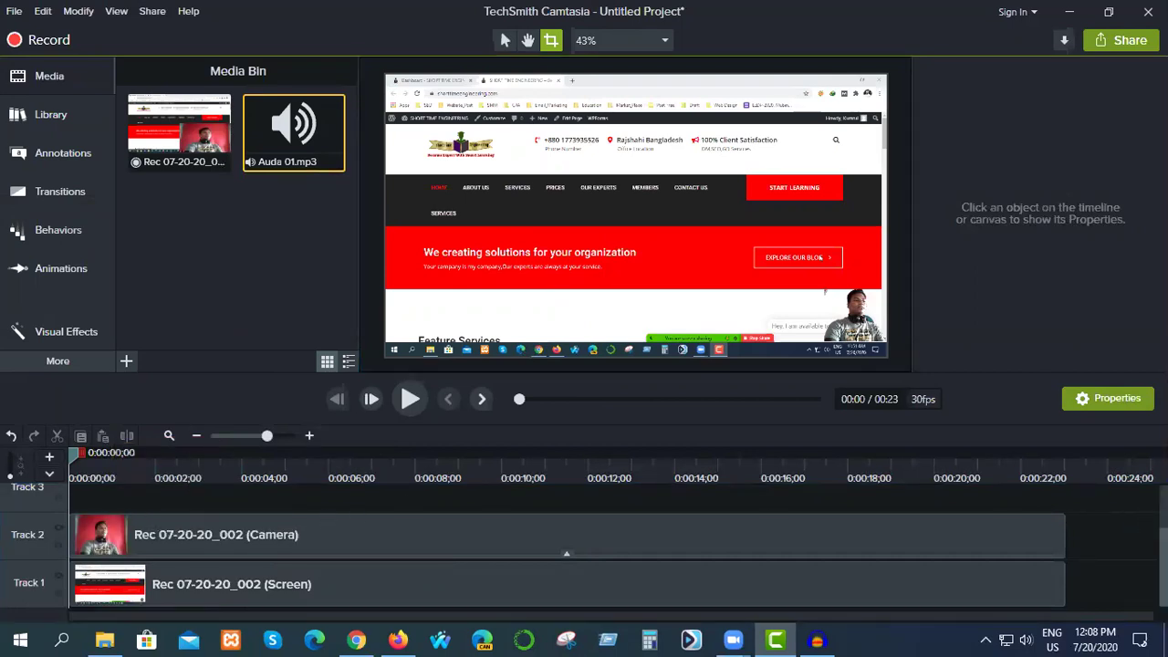
scroll(566, 553, "up", 2)
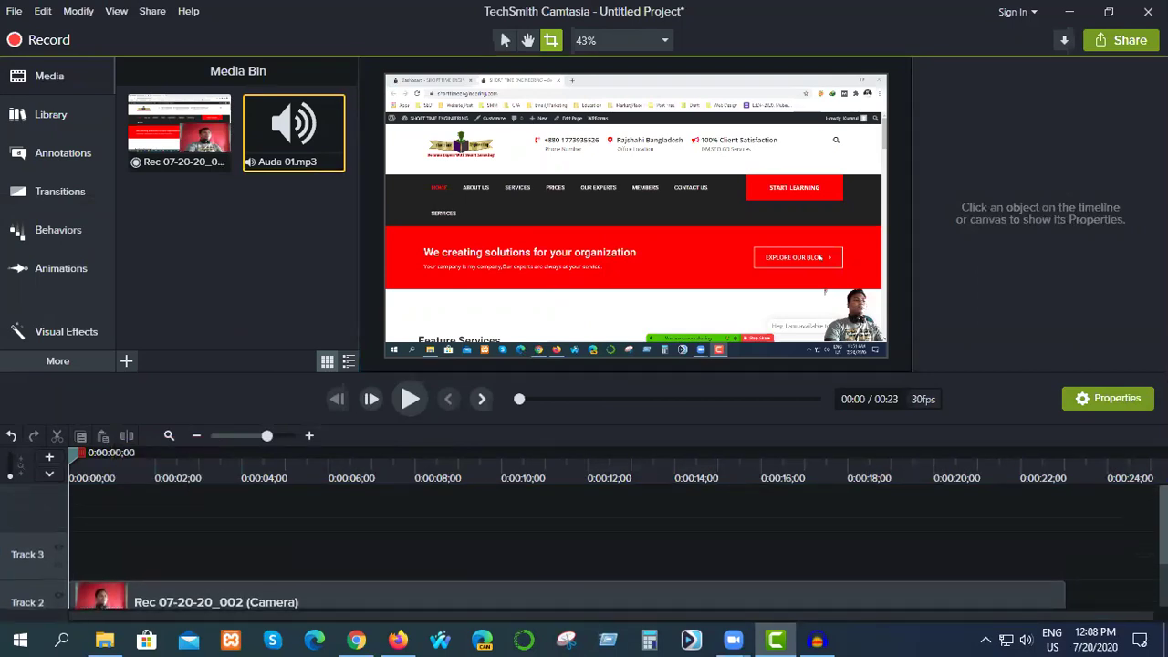
left_click_drag(289, 132, 61, 553)
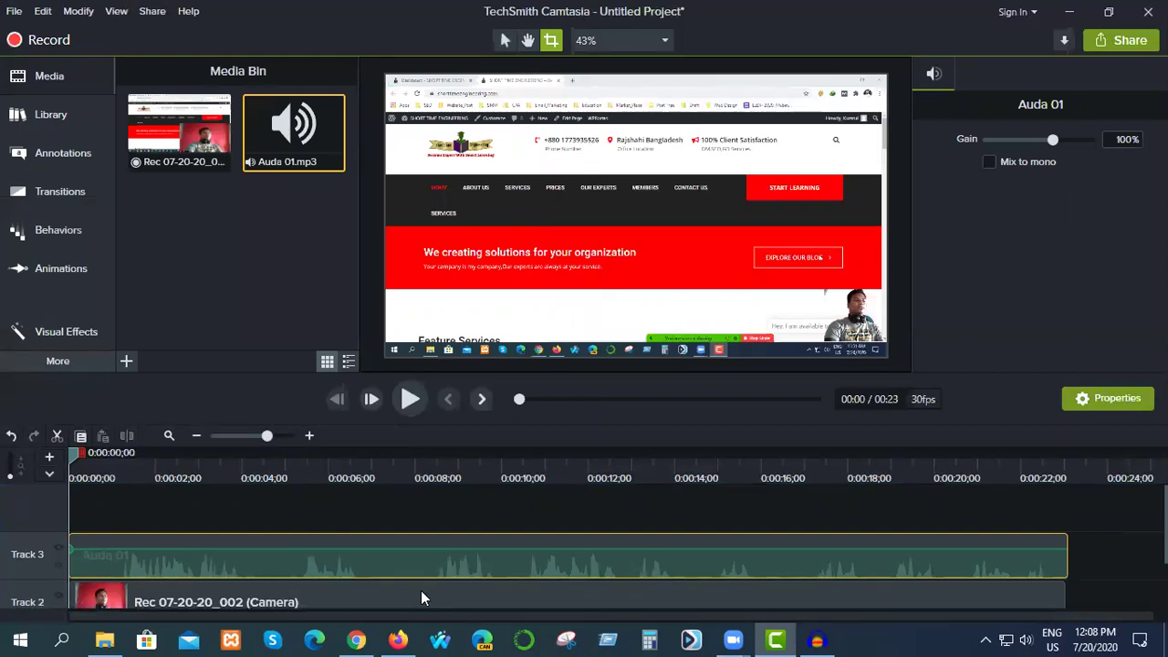
Extend the camera and screen clips on Tracks 2 and 1 to the end of the Auda 01 audio, and play the project through.
scroll(420, 597, "down", 2)
left_click(1063, 534)
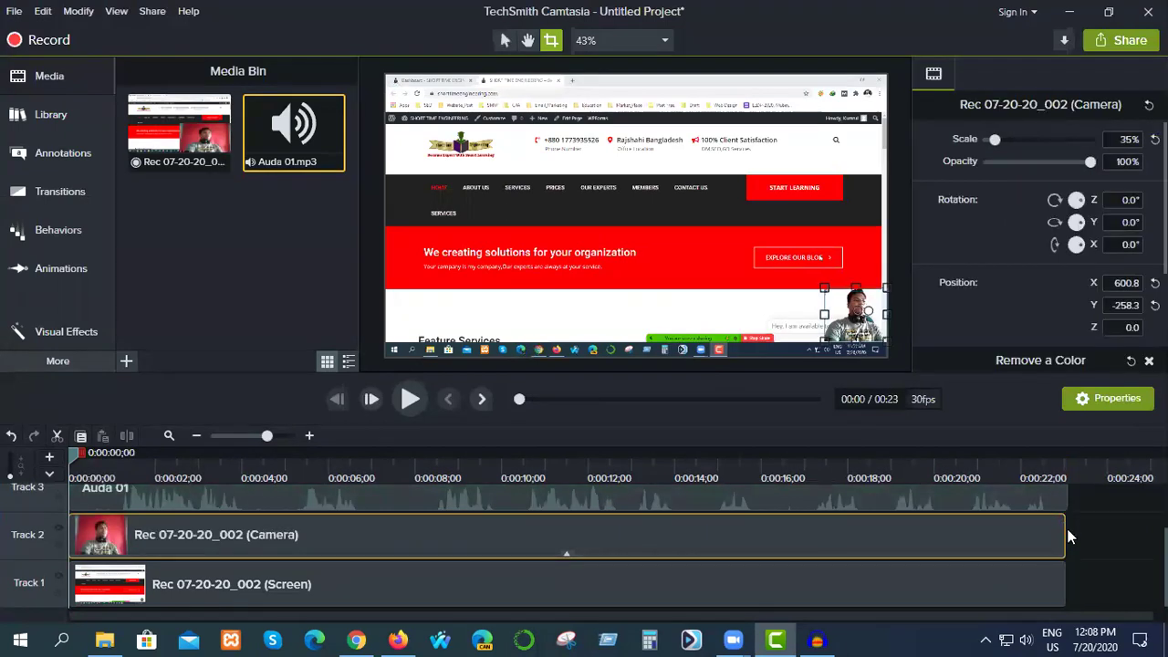
left_click_drag(1070, 537, 1104, 543)
mouse_move(1072, 586)
left_mouse_down()
mouse_move(1066, 580)
mouse_move(1073, 587)
left_mouse_up()
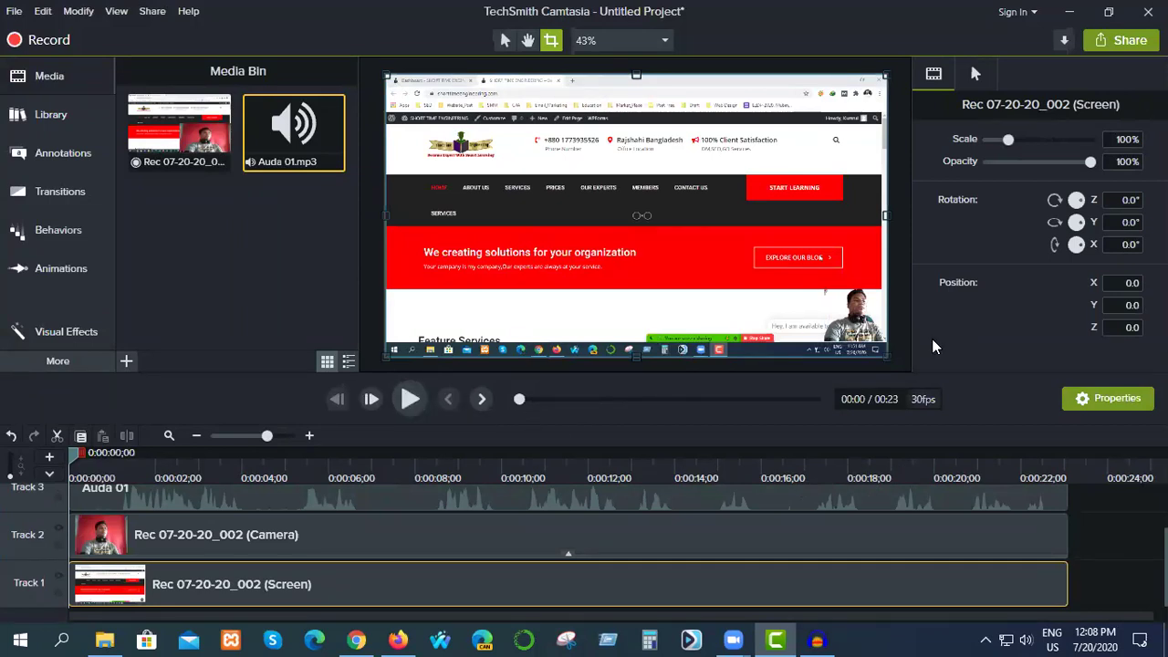
left_click(411, 410)
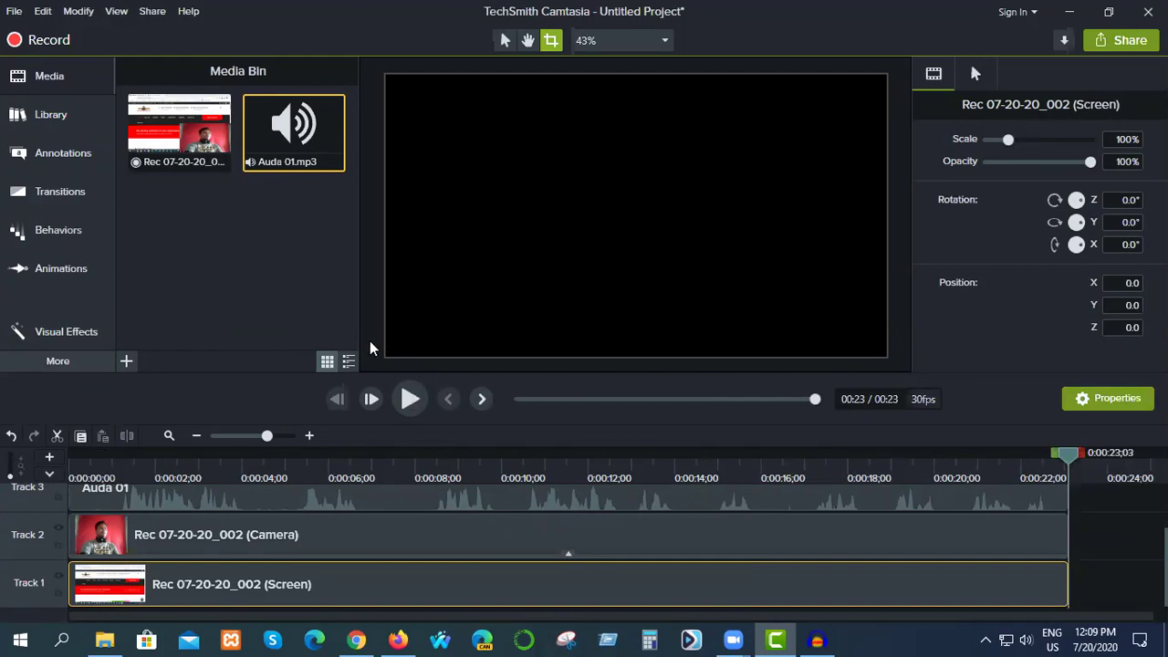
left_click(598, 246)
Produce the project as a local video with the MP4 only (up to 1080p) preset, named Untitled Project 22, on drive G:.
left_click(1128, 41)
left_click(1054, 74)
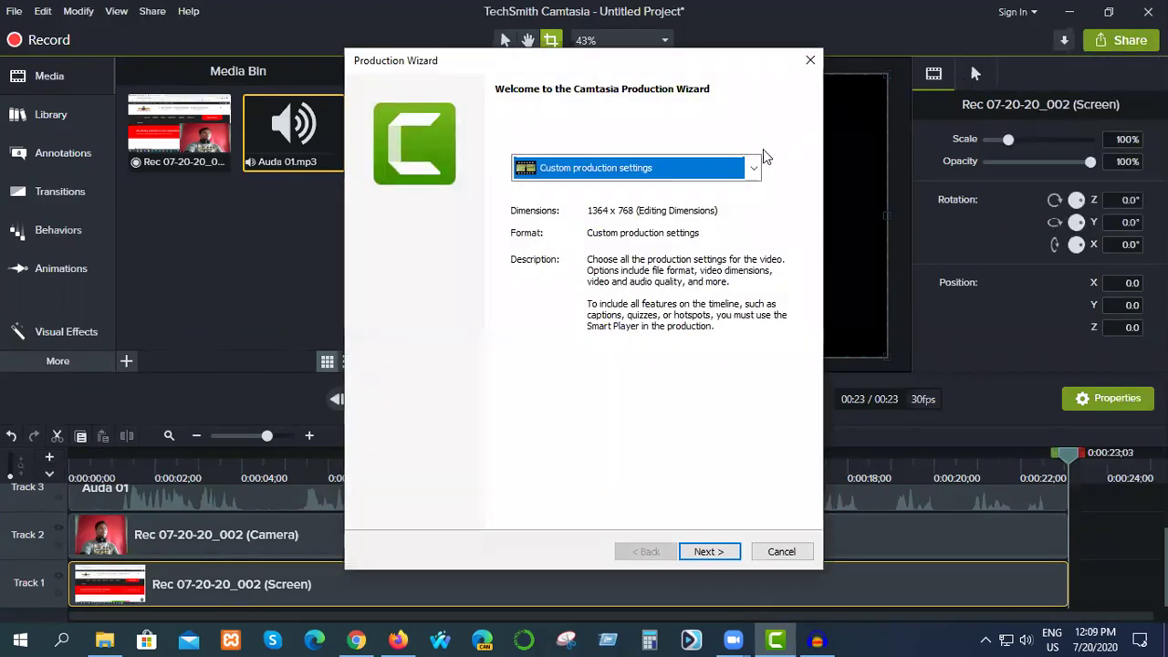
left_click(752, 169)
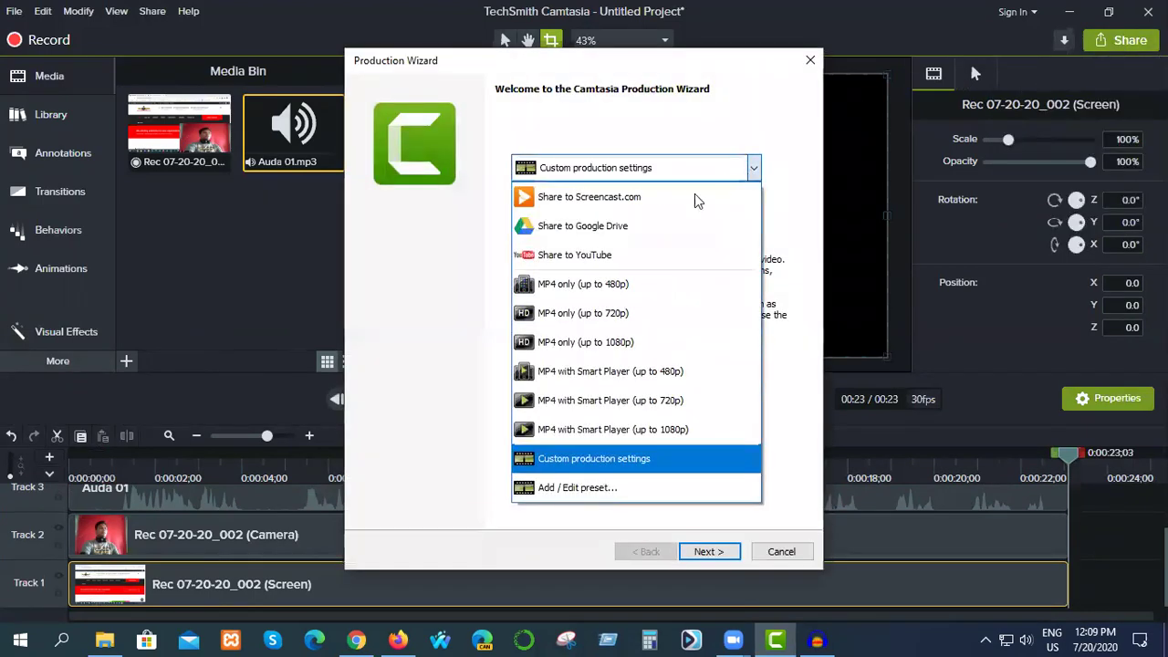
left_click(590, 343)
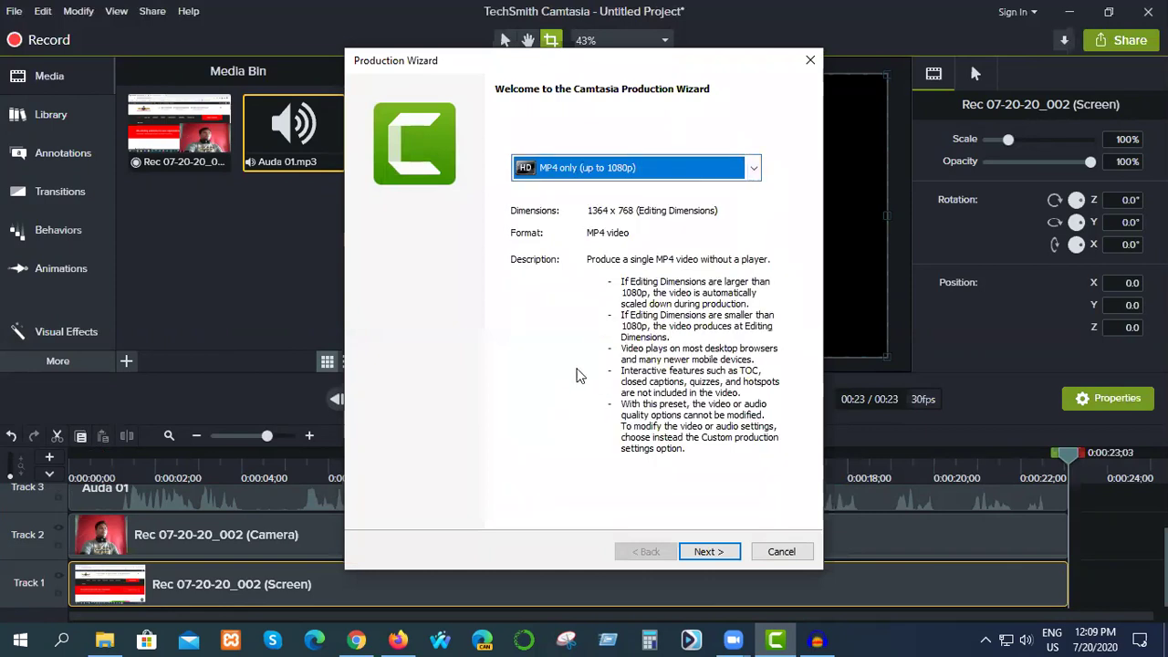
left_click(703, 551)
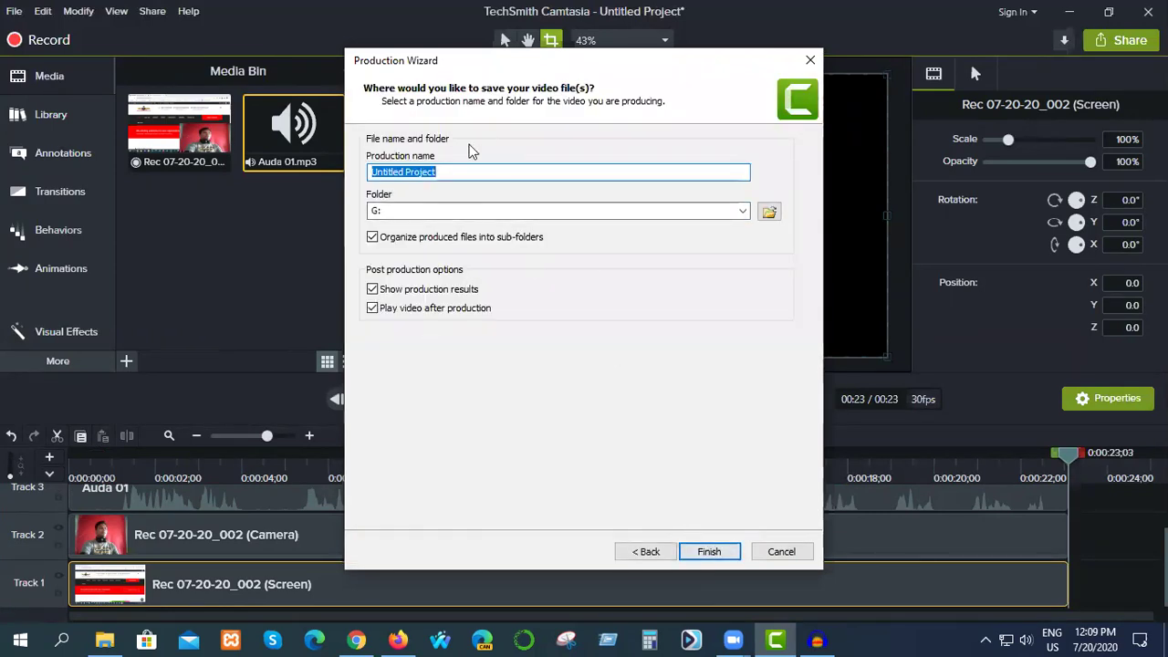
type("22")
left_click(708, 551)
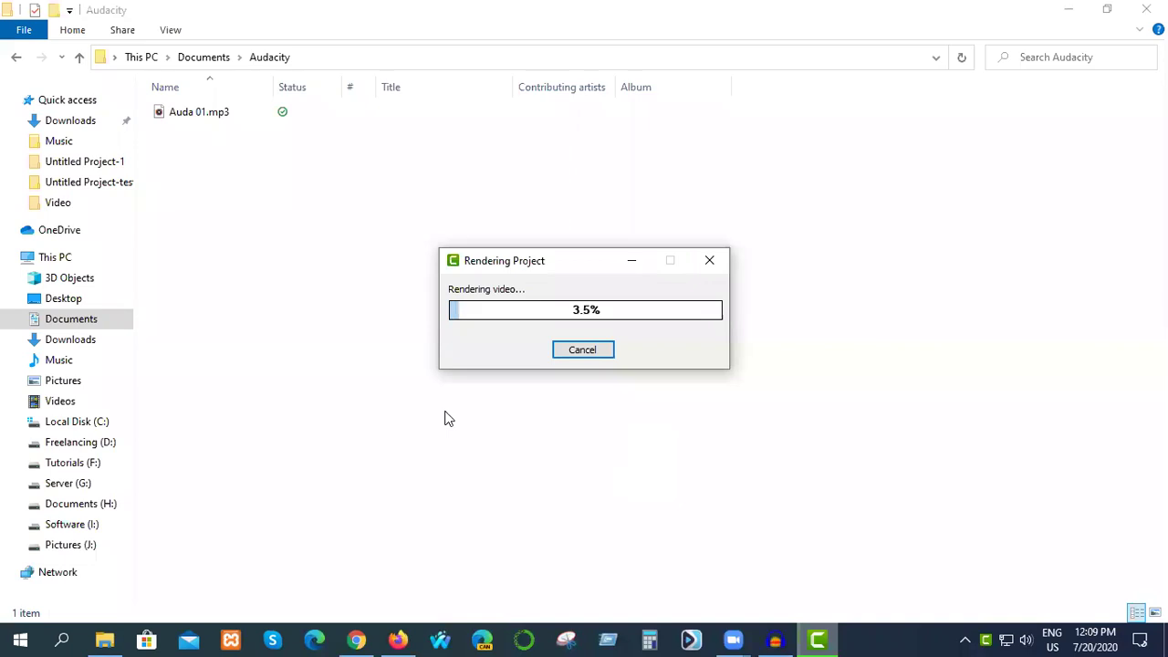
Try to delete Auda 01.mp3 from the Audacity folder in File Explorer.
left_click(347, 117)
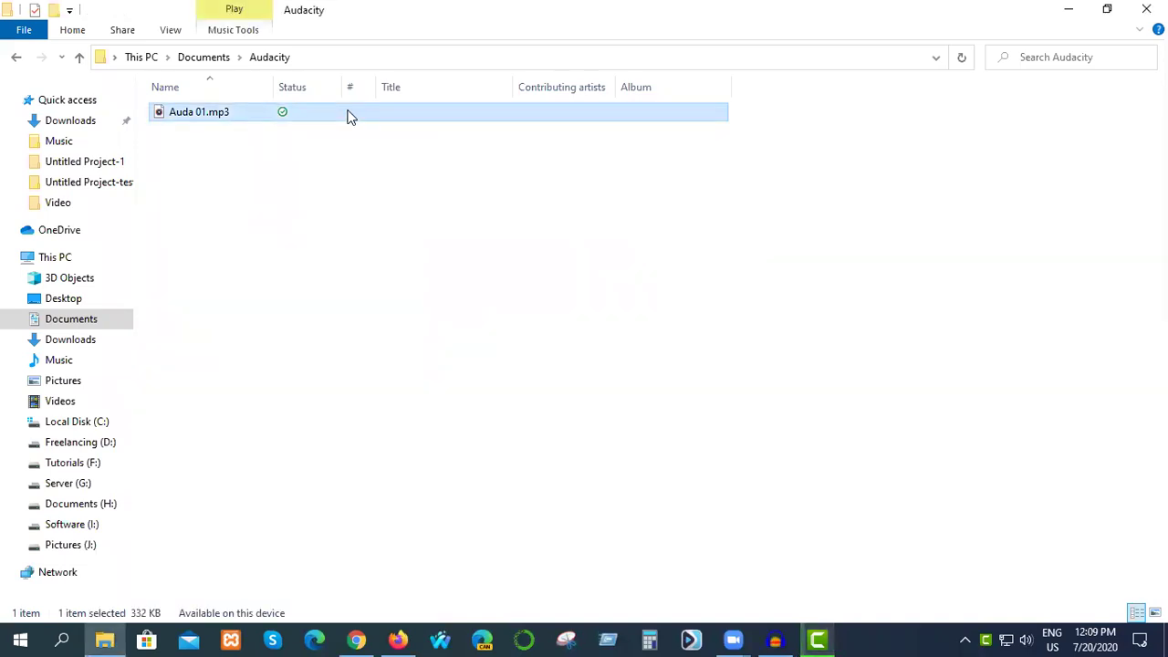
key("Delete")
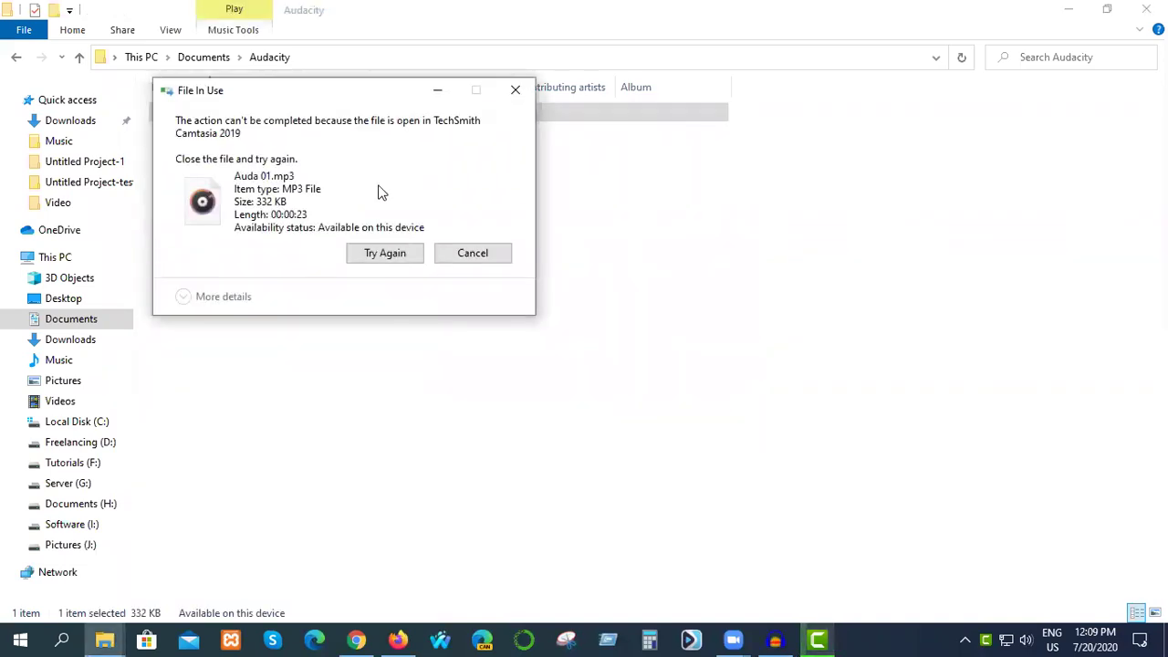
left_click(399, 256)
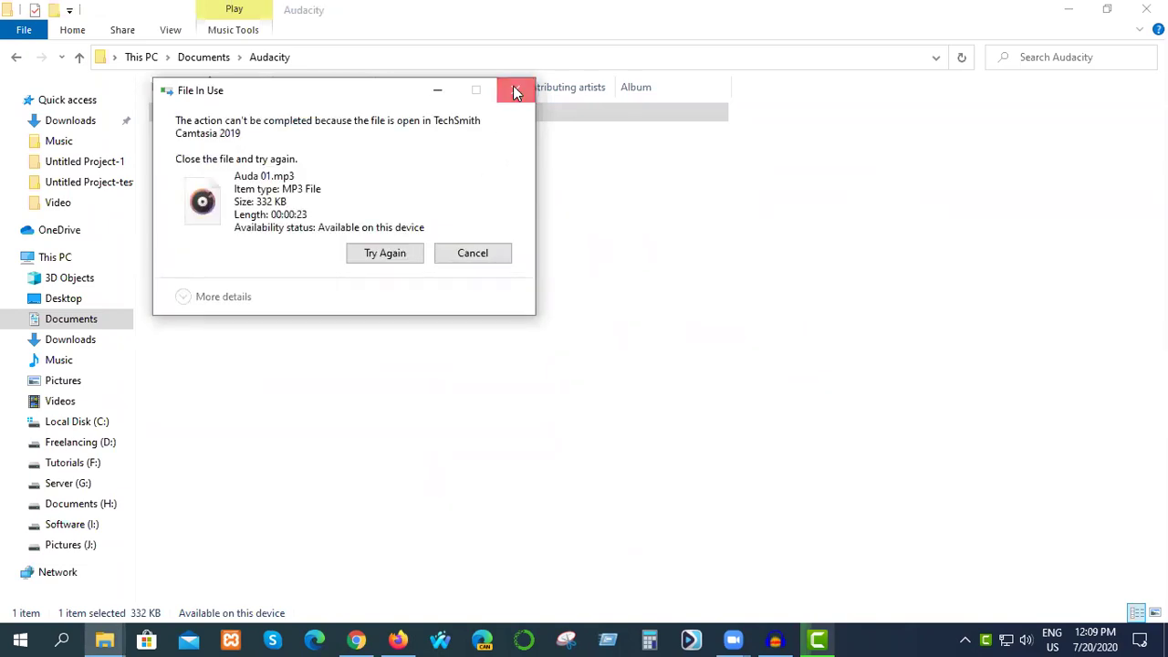
left_click(509, 253)
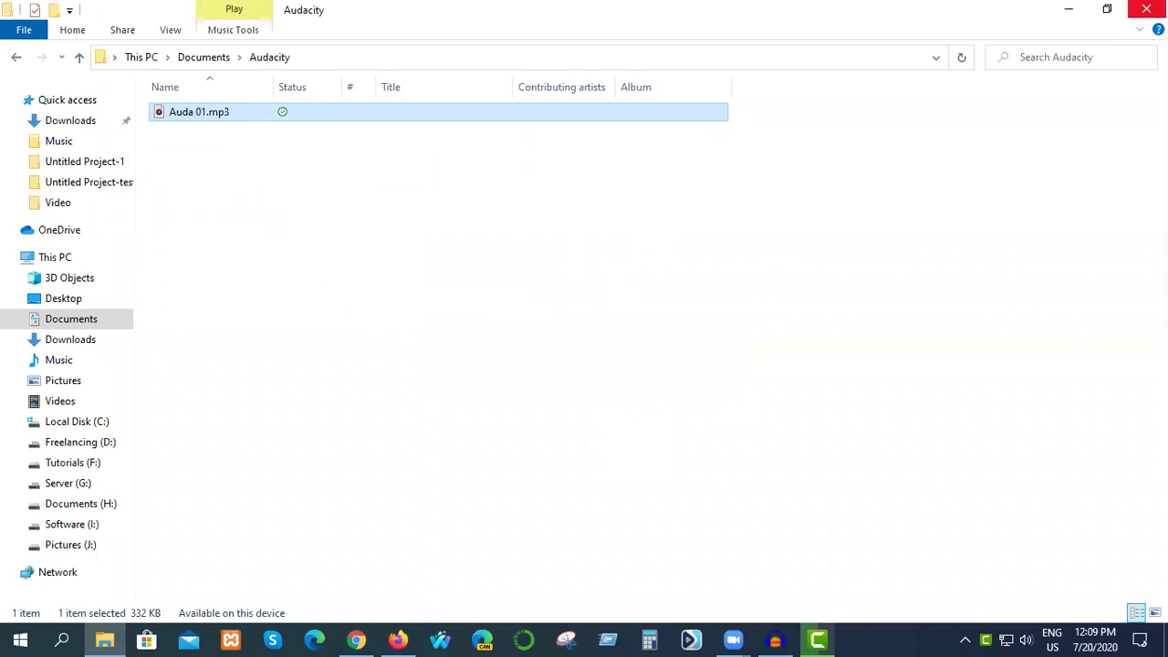
Close File Explorer, the Televzr video preview and Audacity, discarding the unsaved changes to the audio project.
left_click(1146, 9)
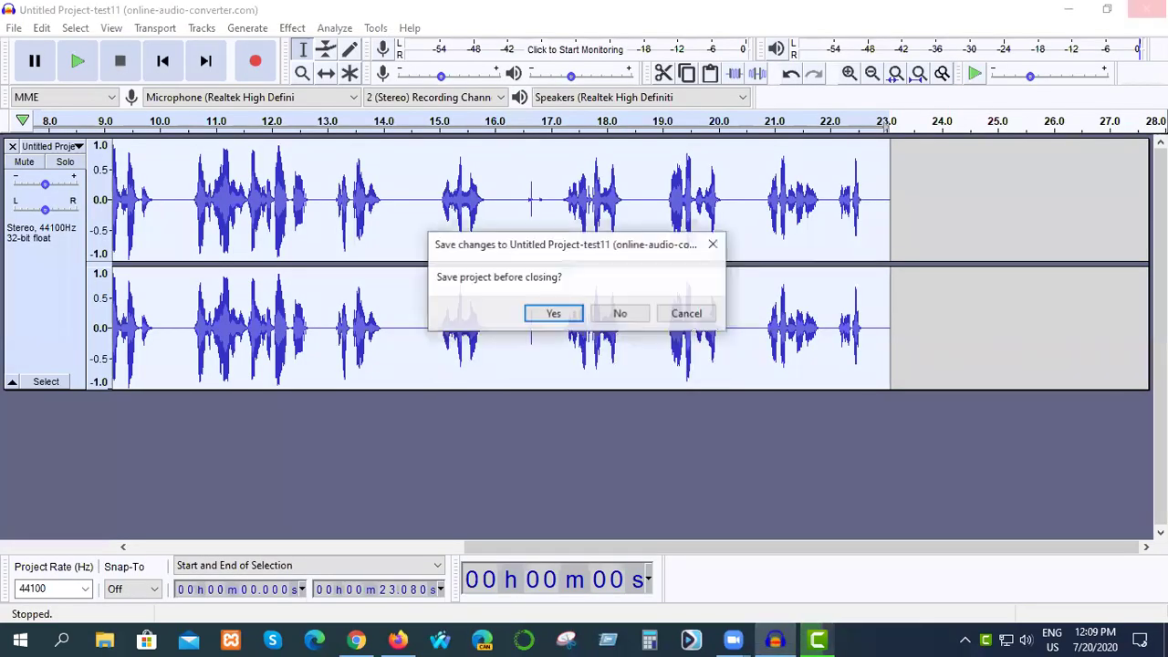
left_click(553, 314)
left_click(609, 363)
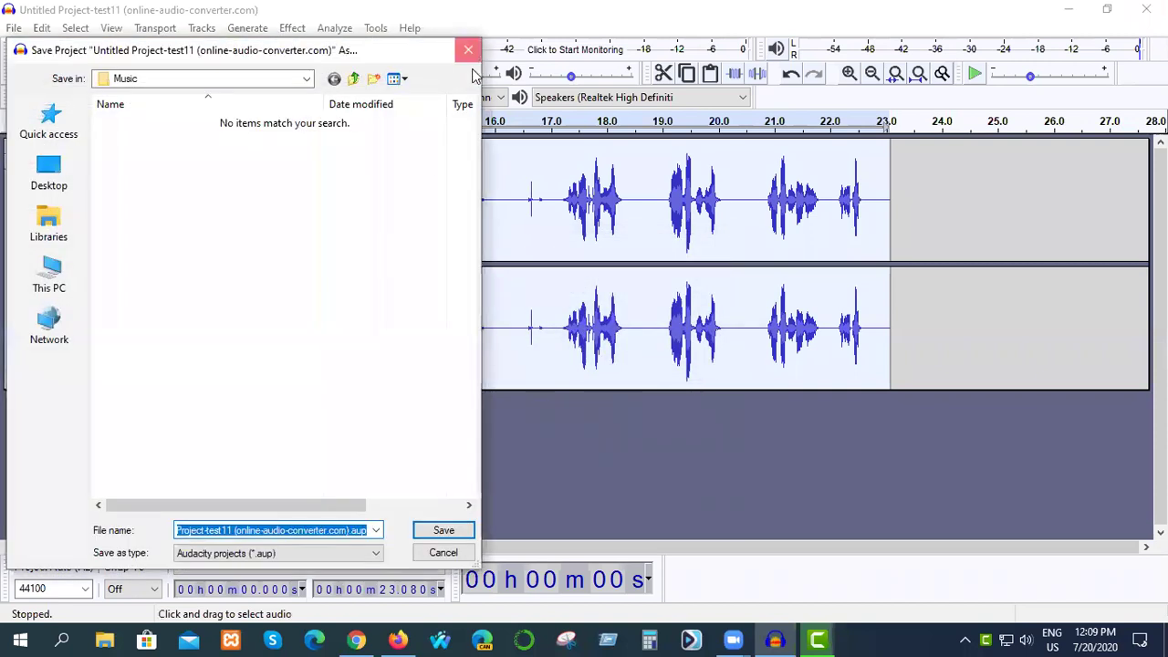
left_click(469, 49)
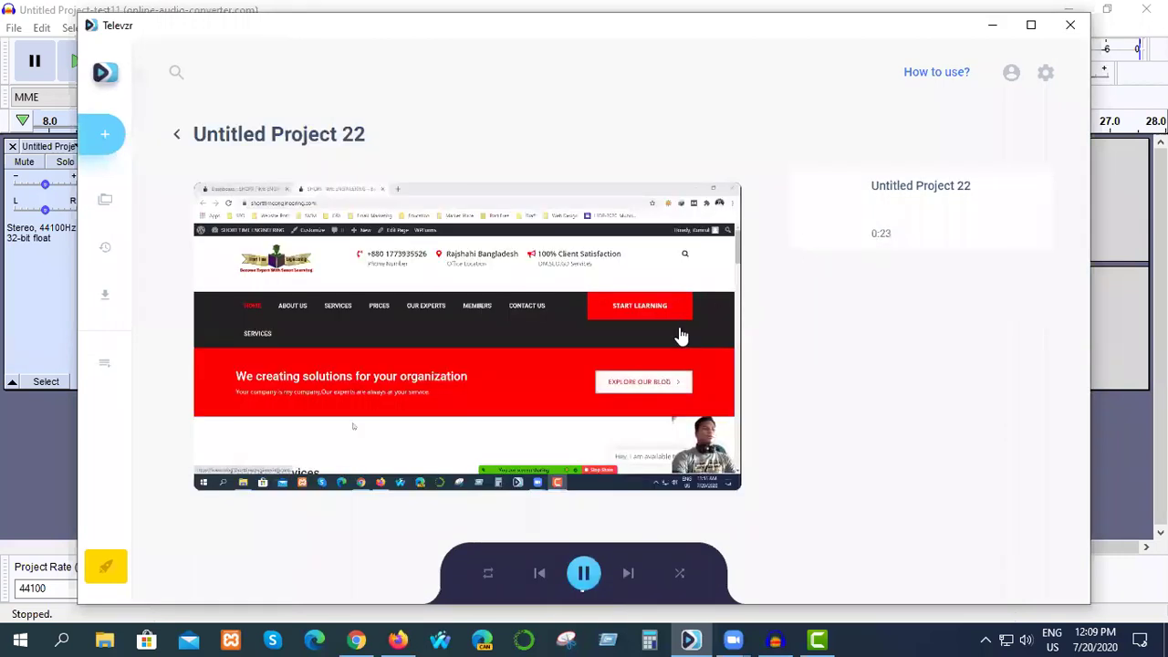
left_click(1065, 27)
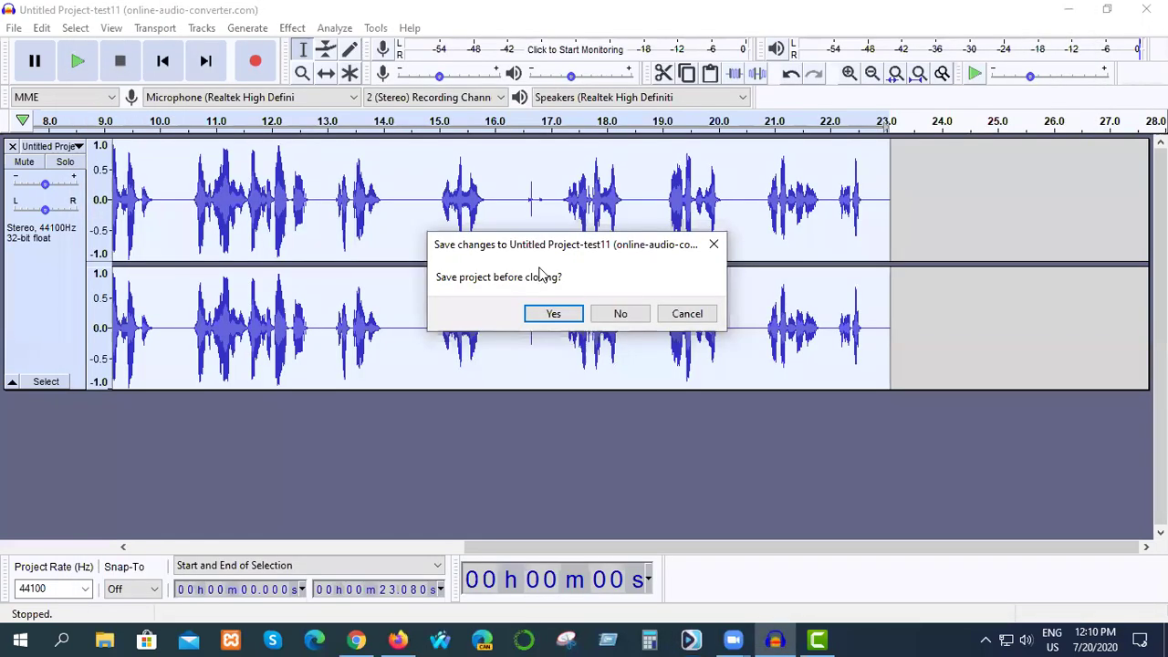
left_click(620, 313)
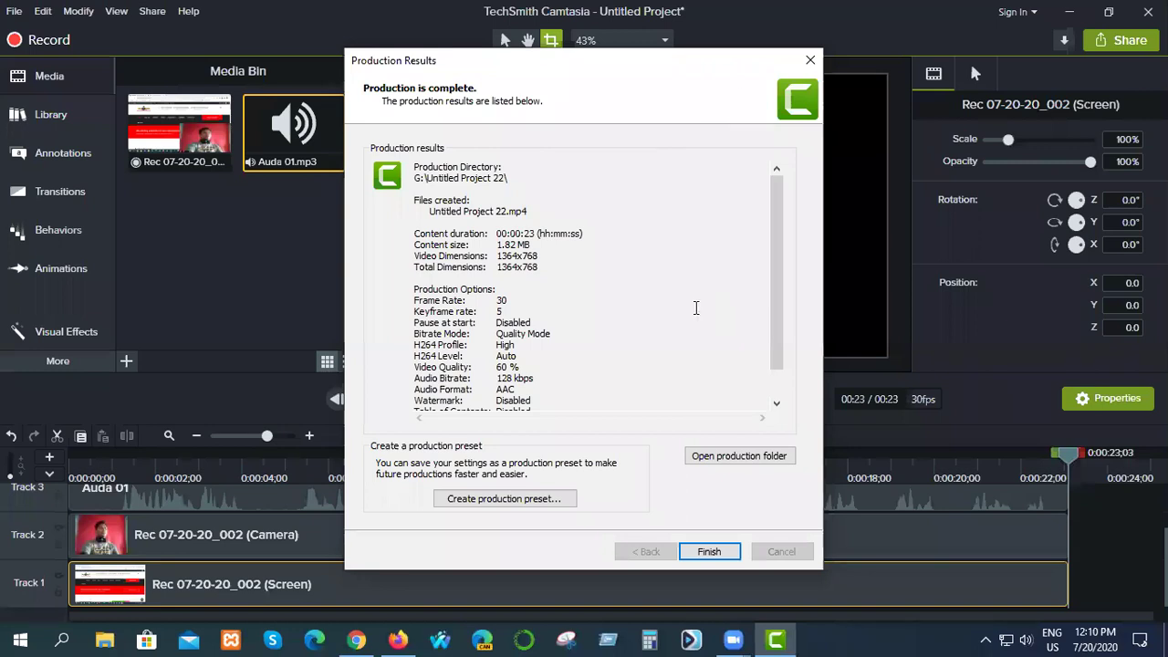
Finish the production wizard, close Camtasia and the Chrome browser, and refresh the desktop.
left_click(710, 552)
left_click(1148, 11)
left_click(635, 379)
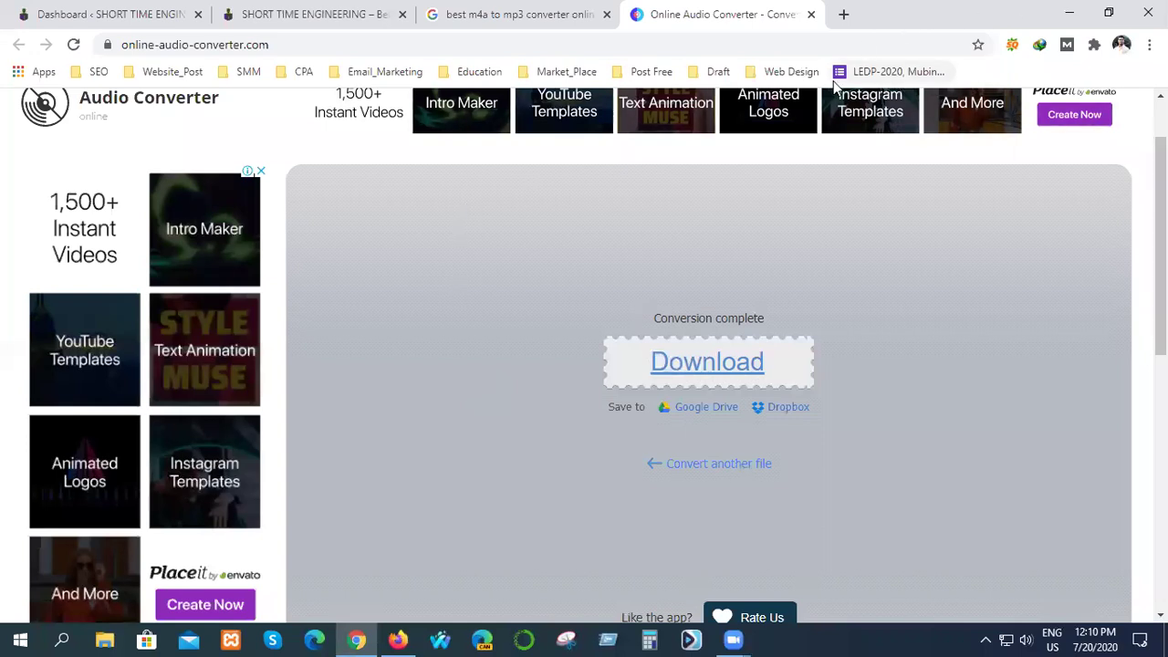
left_click(1148, 12)
right_click(518, 73)
left_click(559, 119)
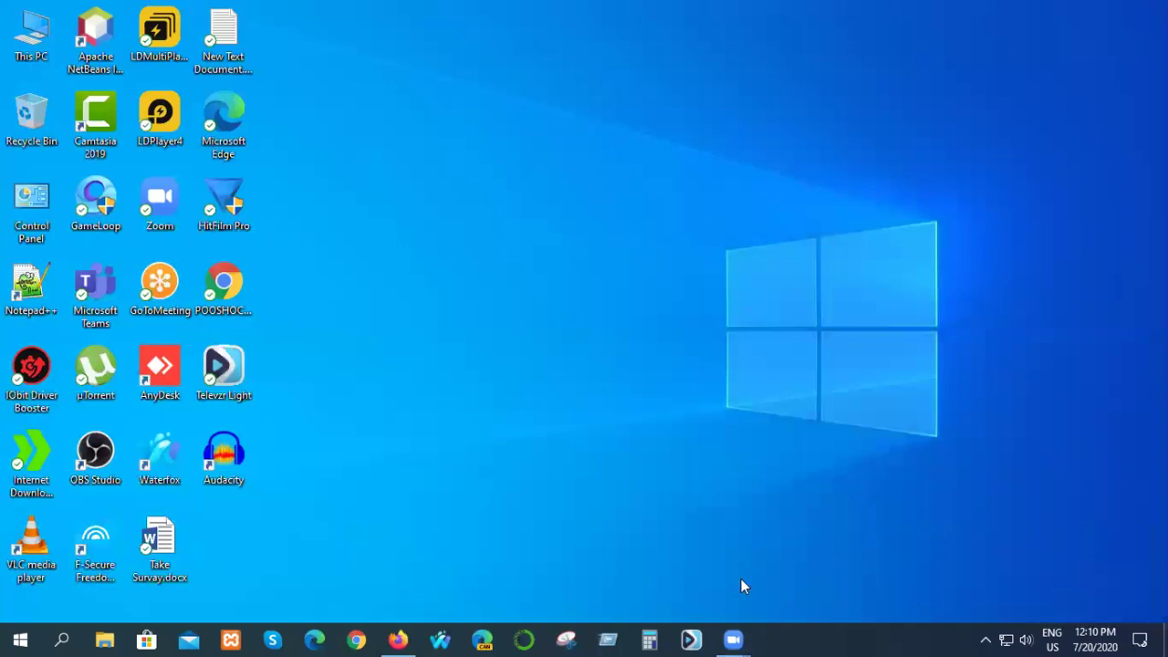
Open the Untitled Project 22 folder on the Server (G:) drive in File Explorer.
double_click(35, 41)
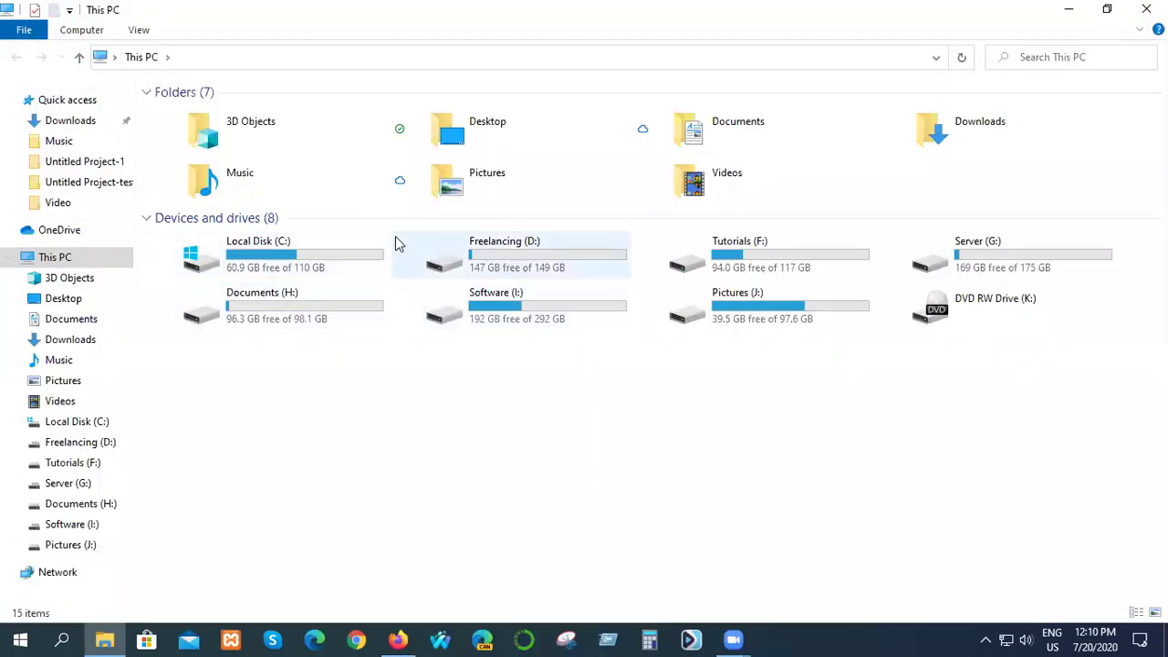
double_click(967, 256)
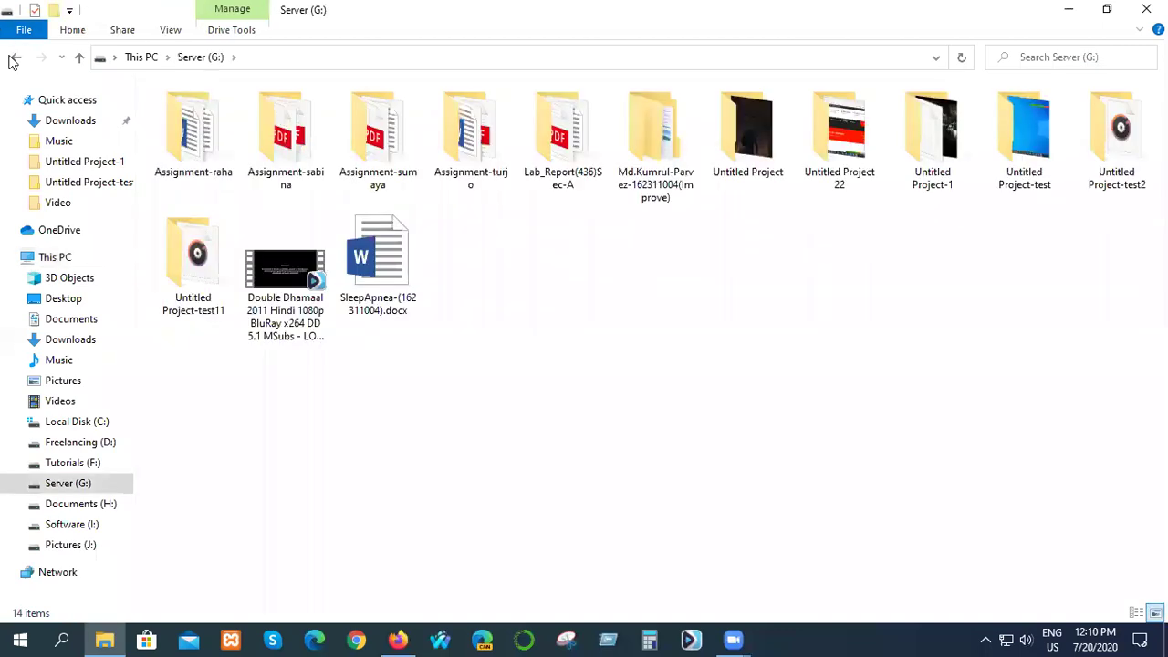
left_click(16, 57)
double_click(1025, 258)
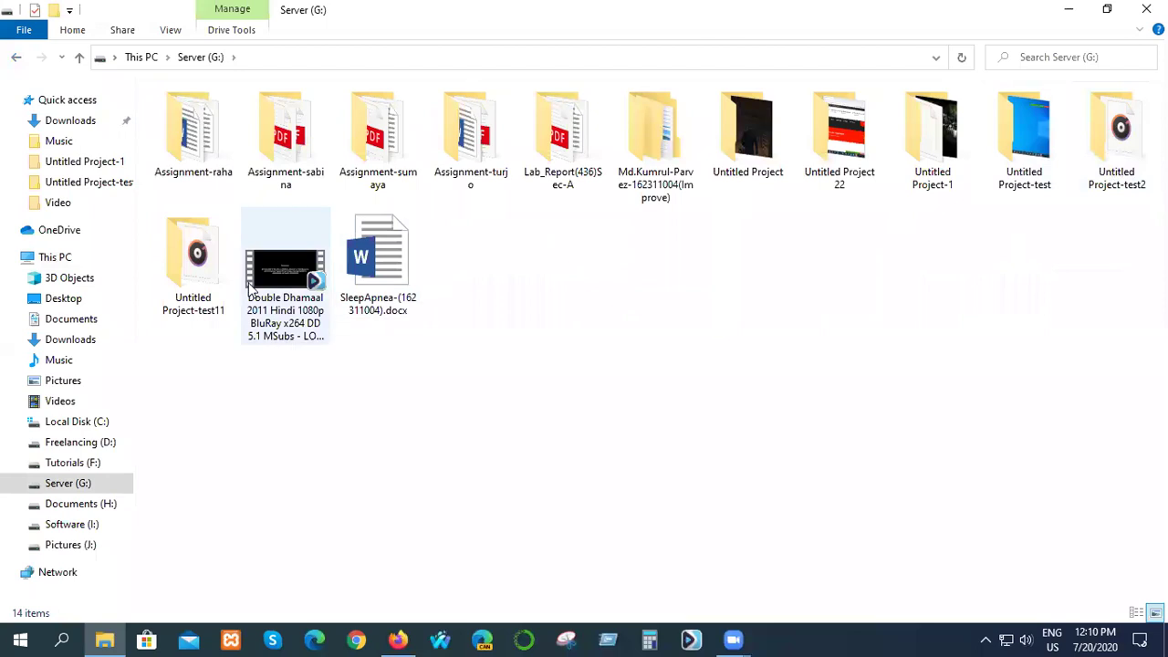
left_click(835, 178)
double_click(836, 176)
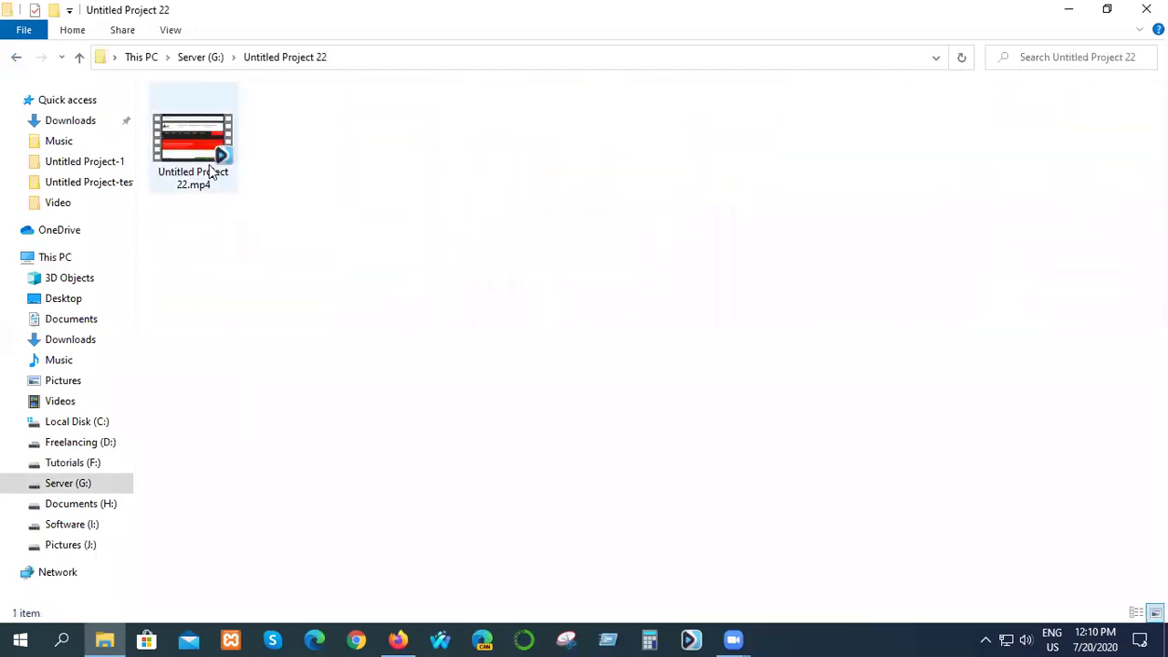
Play Untitled Project 22.mp4 in VLC media player with the volume at 110%, and close the player.
left_click(201, 161)
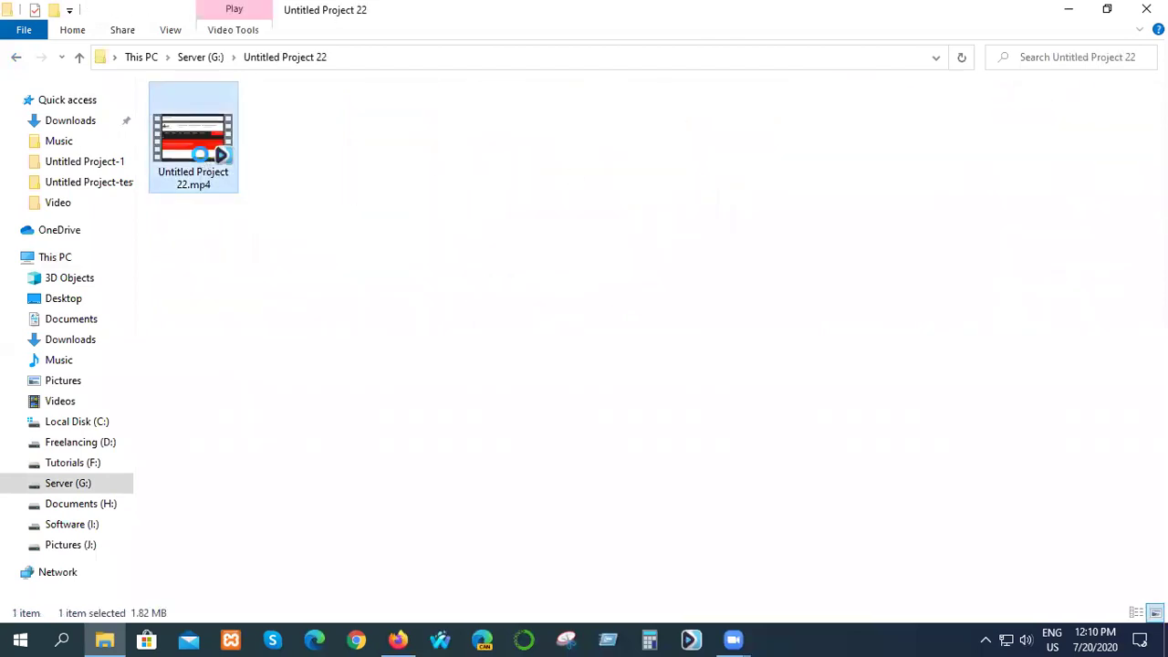
right_click(202, 155)
mouse_move(352, 422)
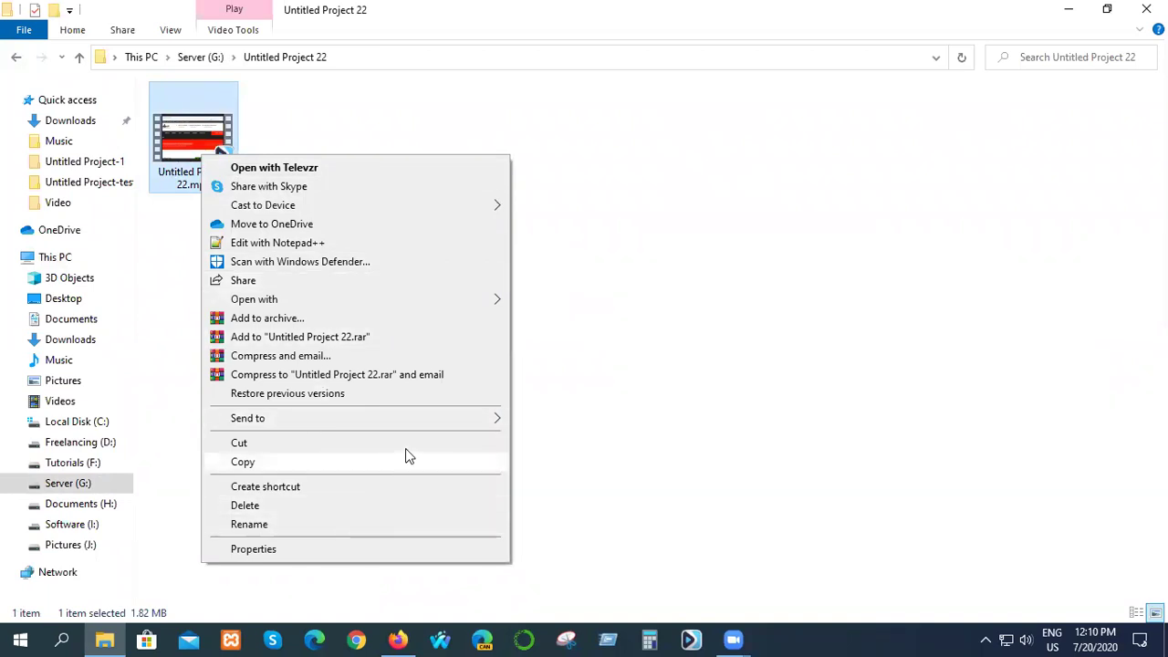
mouse_move(500, 301)
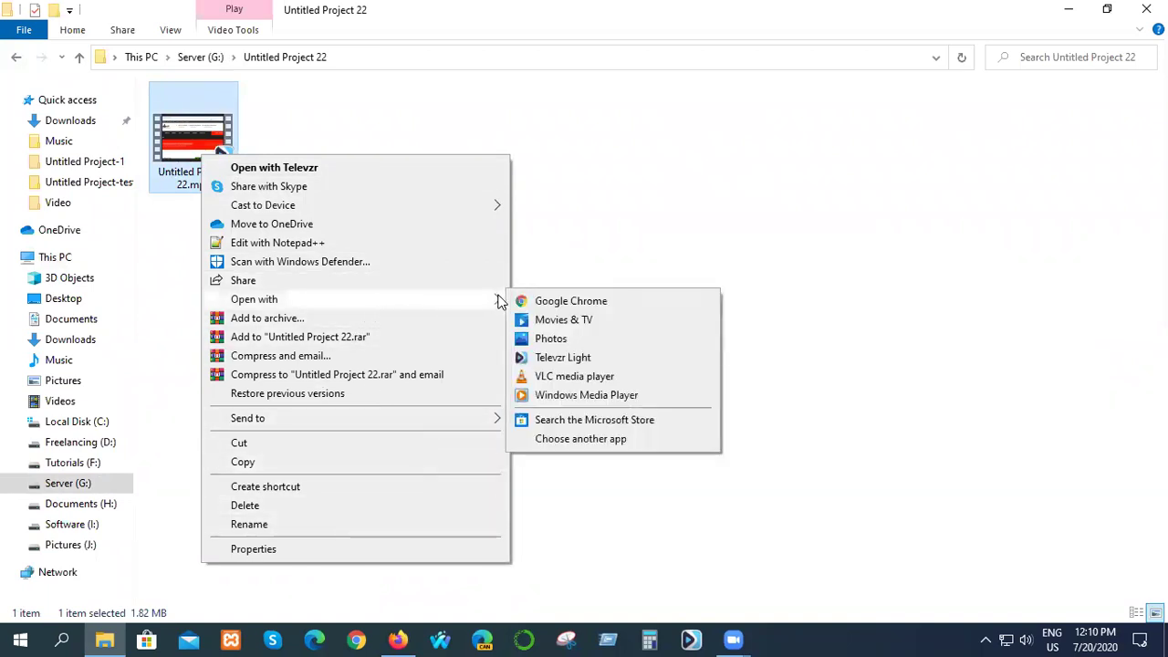
left_click(550, 378)
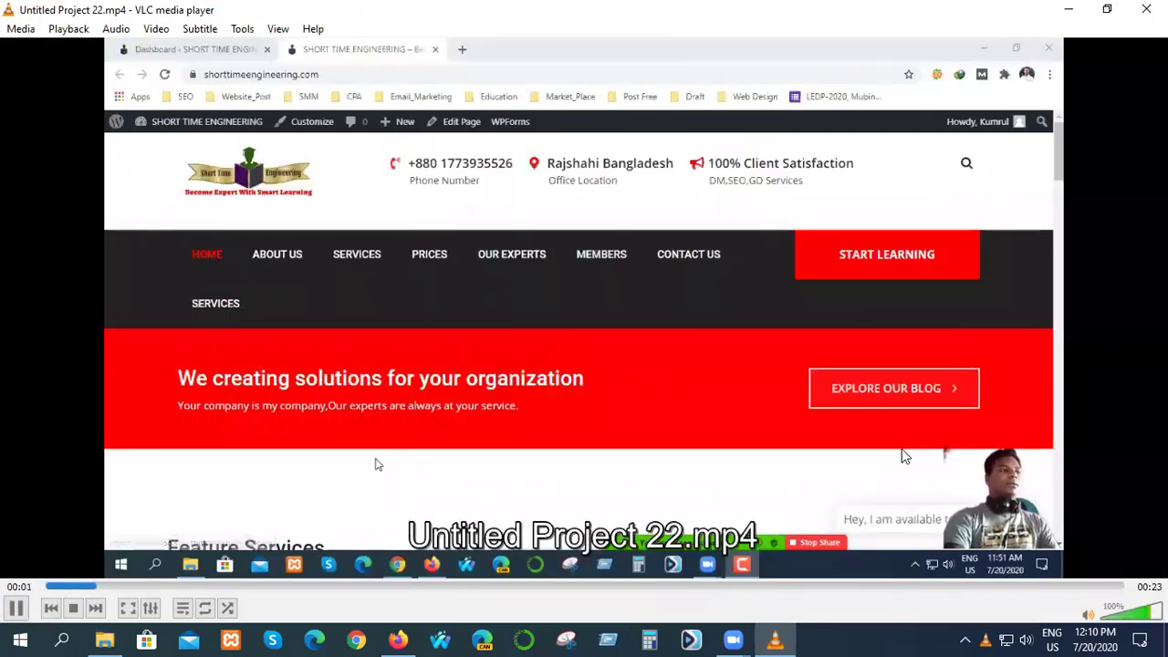
scroll(527, 449, "up", 4)
scroll(528, 449, "down", 2)
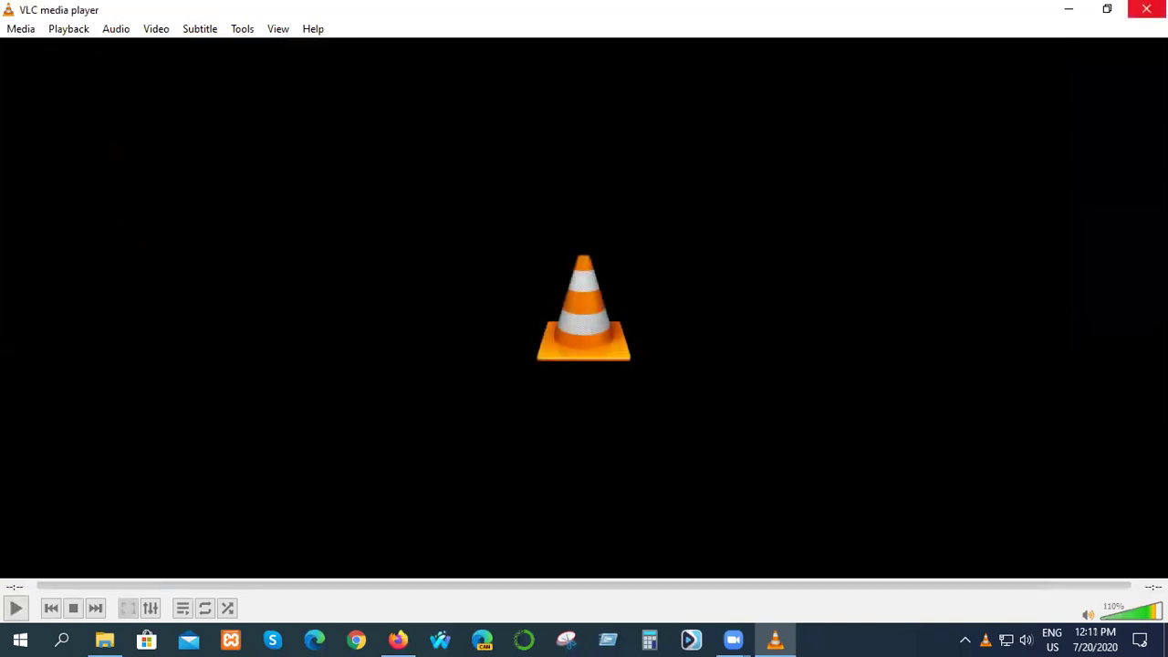
left_click(1146, 9)
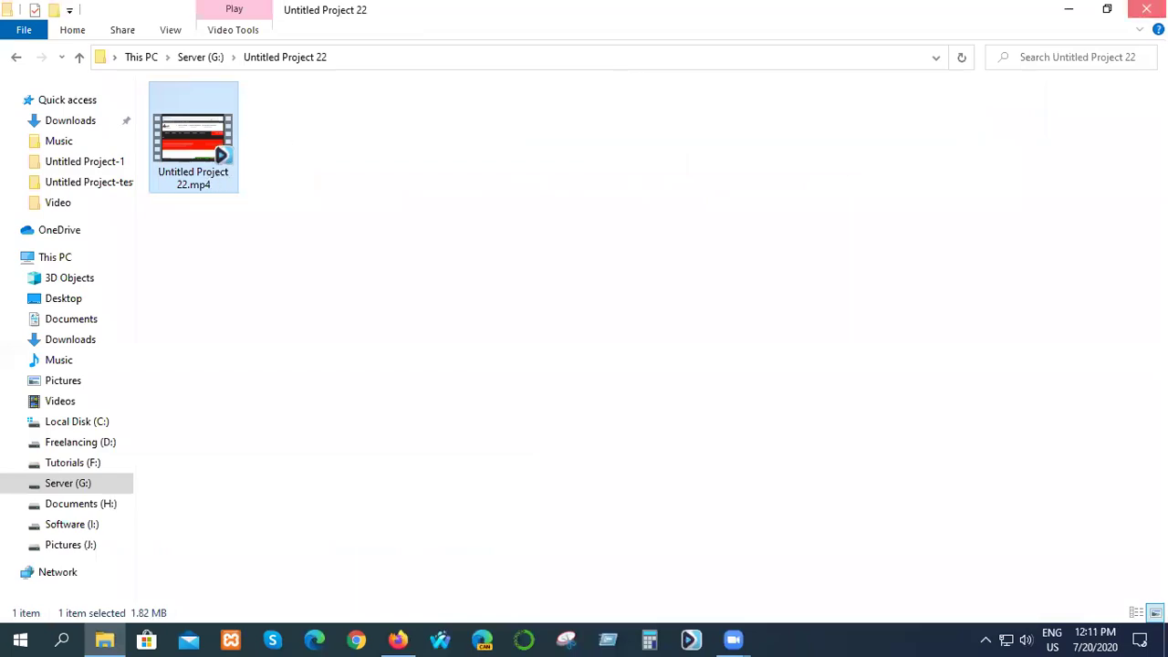
Close the Untitled Project 22 folder window and refresh the desktop.
left_click(1146, 9)
right_click(437, 86)
left_click(462, 139)
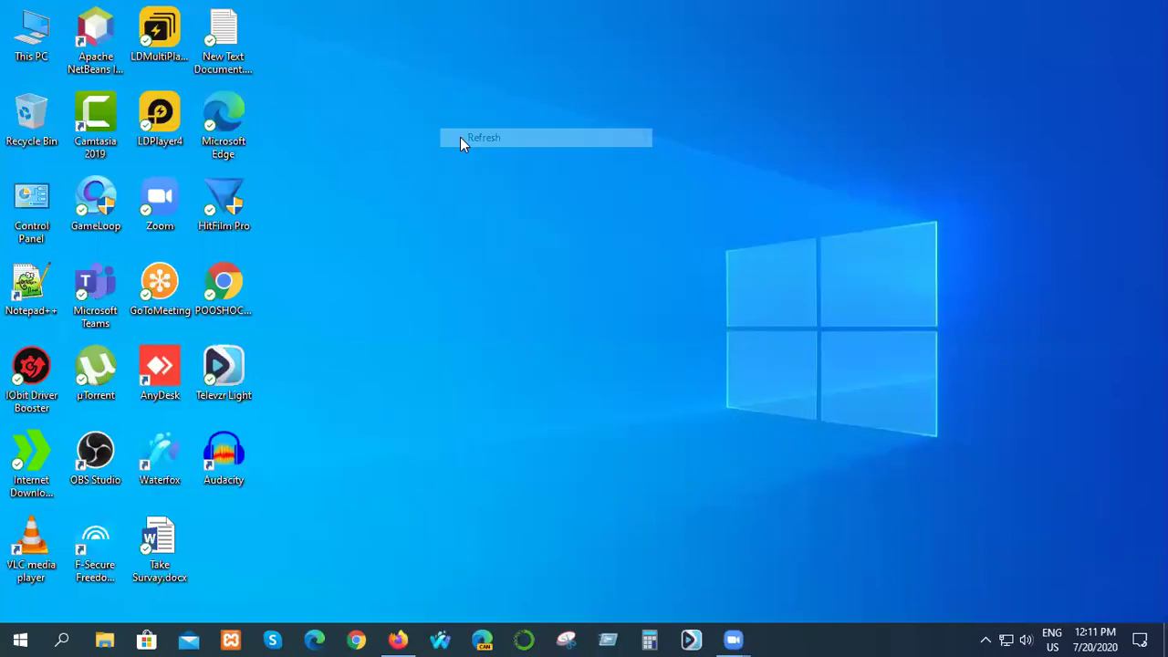